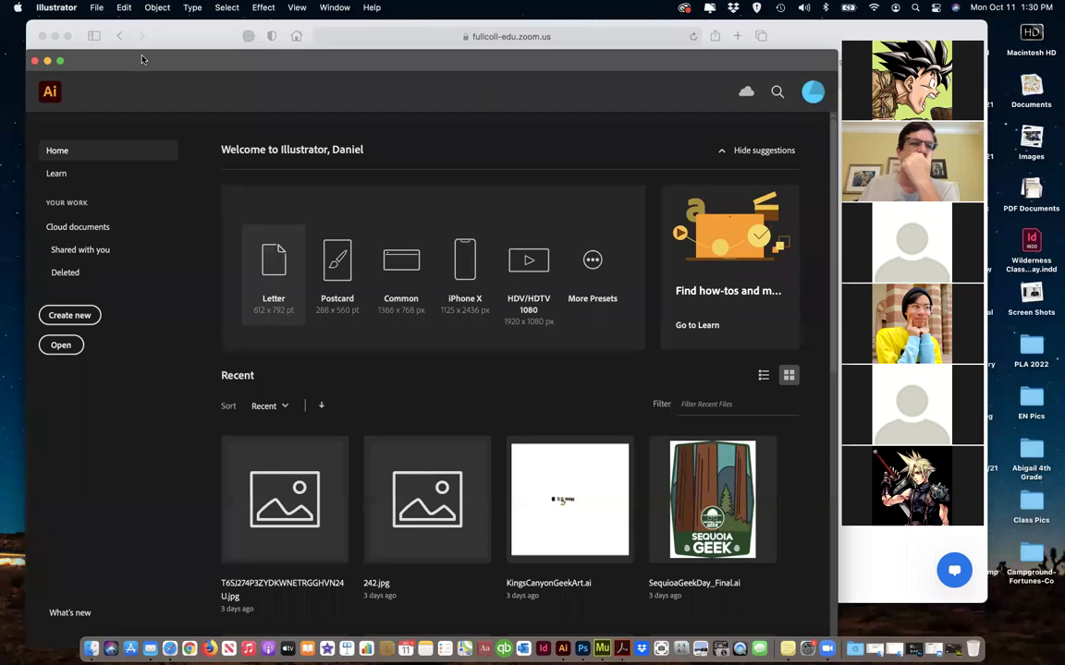
click(93, 8)
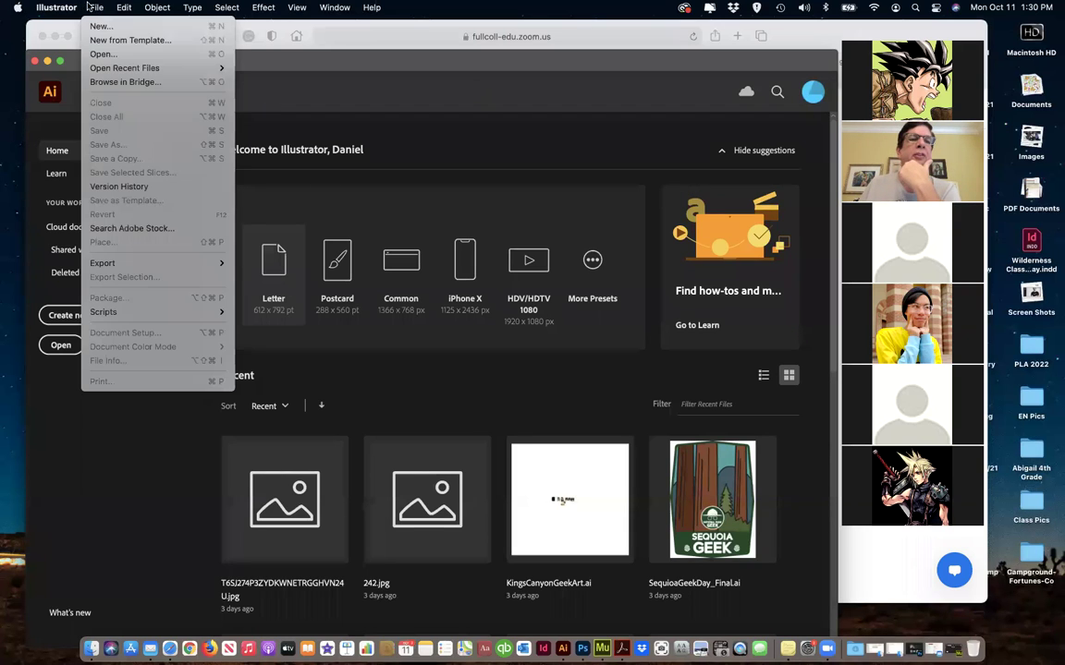
click(96, 56)
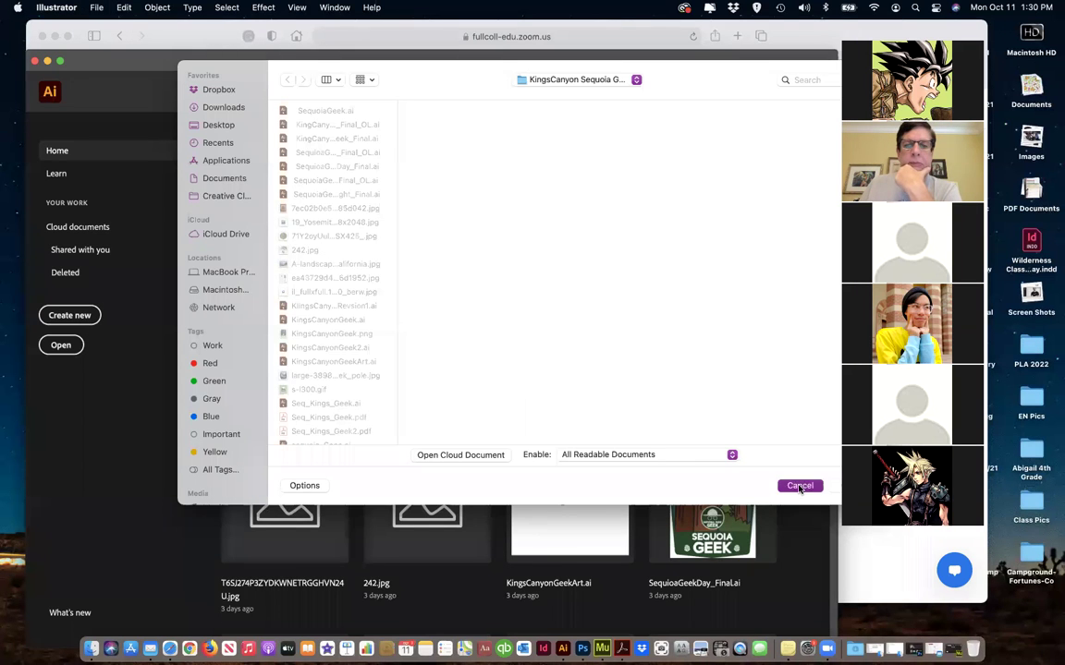
click(800, 486)
- Create a new 8.5 x 11 in print document in portrait orientation with CMYK color
click(95, 8)
click(98, 24)
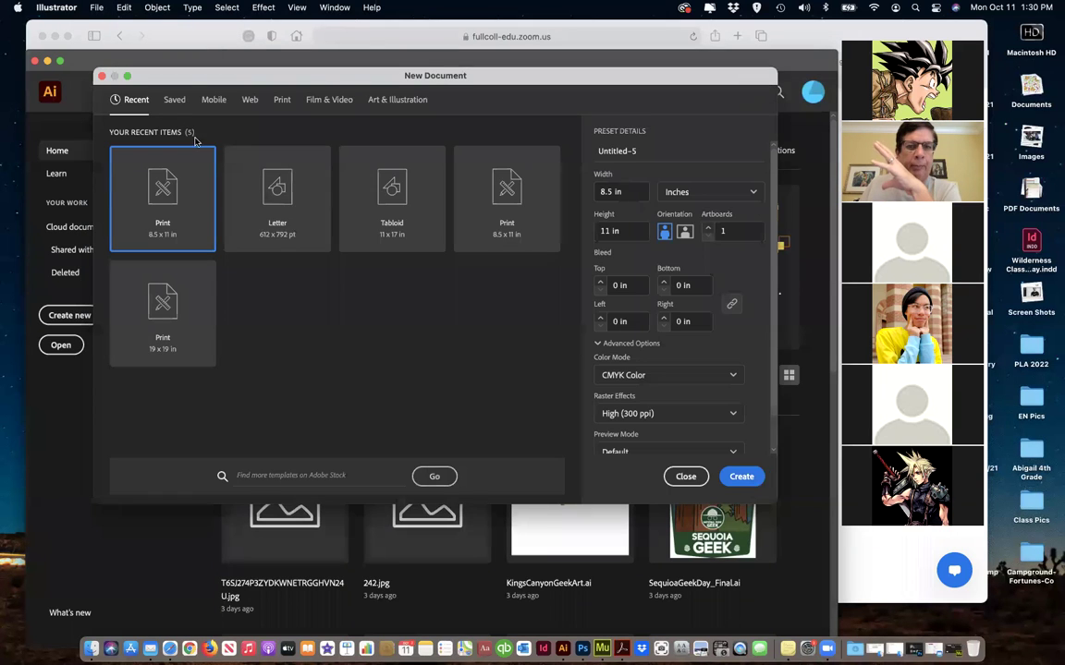
click(740, 477)
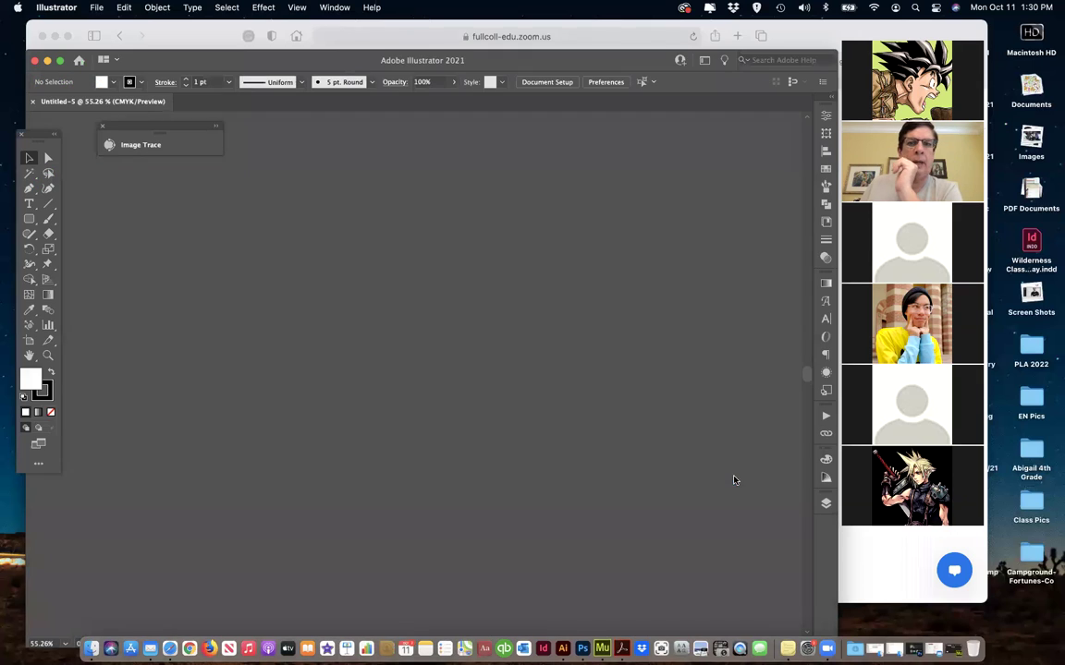
- Draw a large closed, irregular curved shape with the Pen tool across the upper half of the artboard
click(29, 191)
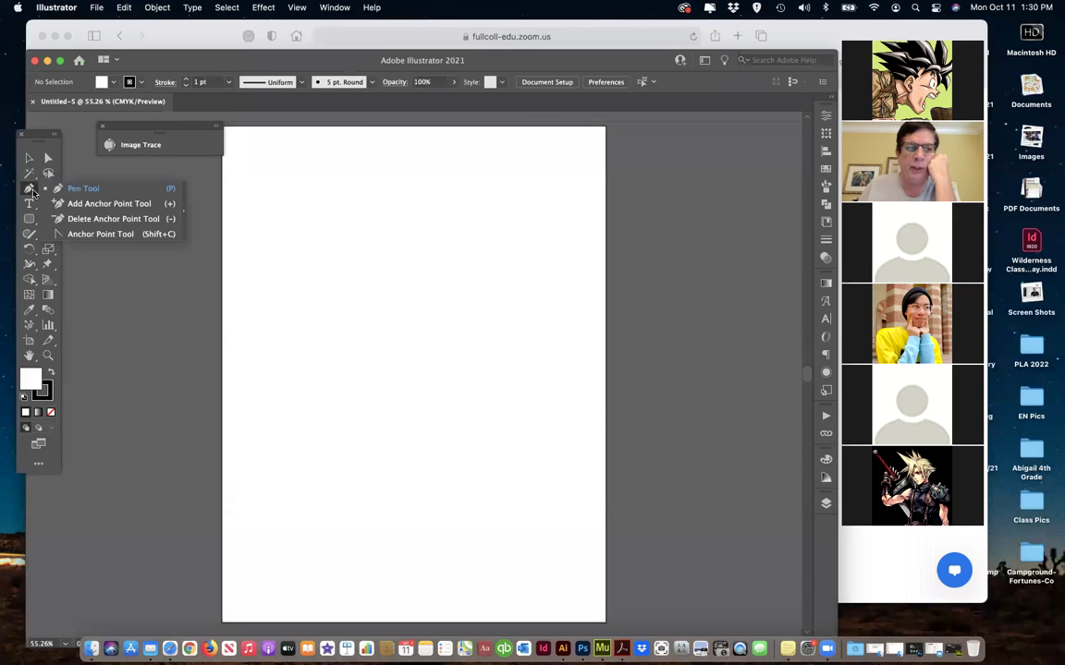
click(62, 191)
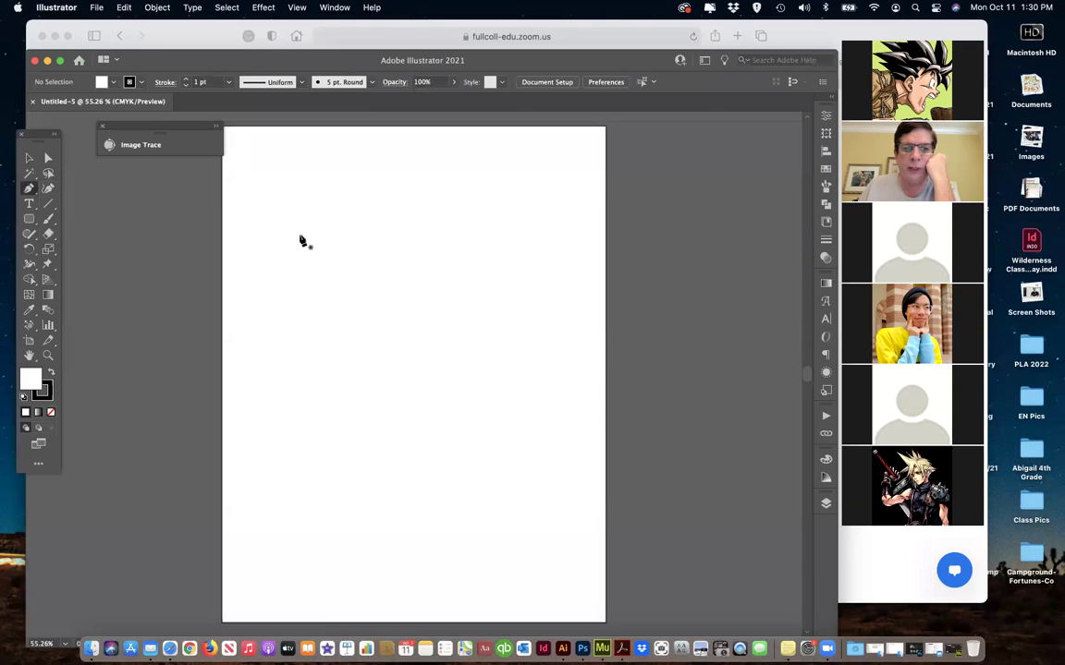
click(271, 236)
drag(324, 203, 395, 202)
drag(452, 222, 494, 246)
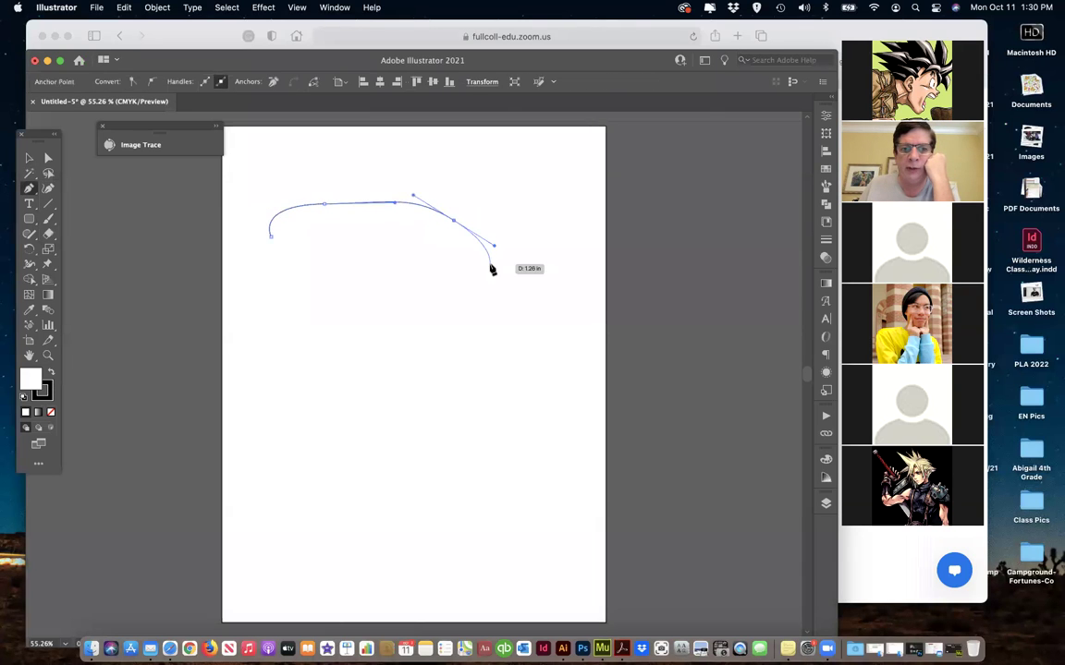
drag(530, 298, 354, 392)
drag(323, 352, 286, 244)
drag(269, 237, 268, 257)
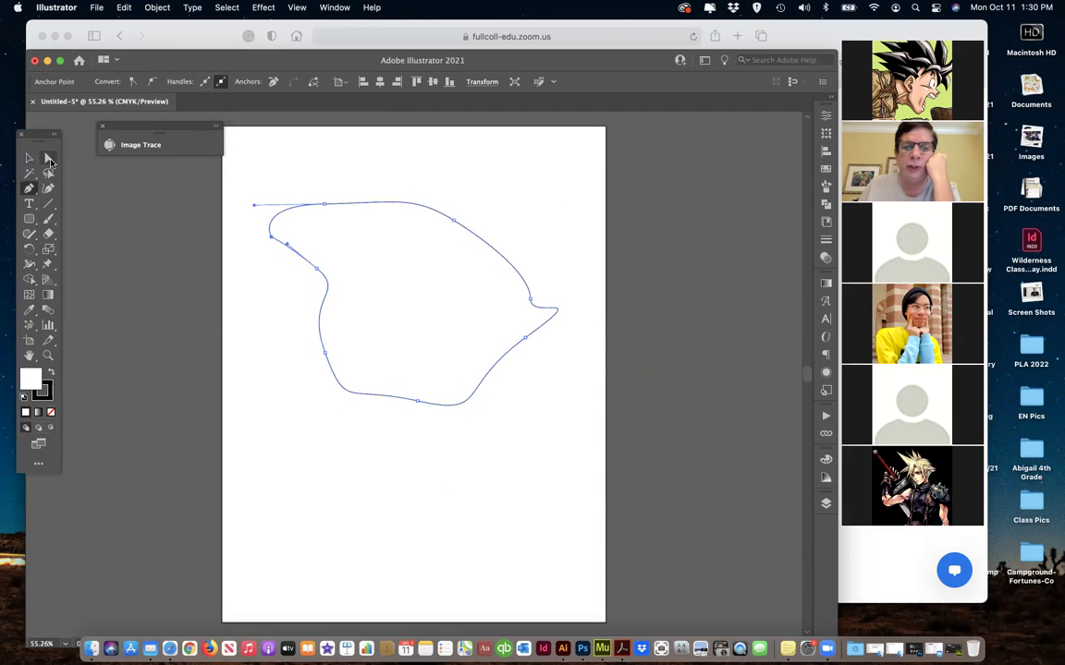
- Adjust the top anchor's handle, and move the shape's top and right-side anchors outward with the Direct Selection tool
click(48, 158)
drag(286, 207, 399, 191)
click(326, 203)
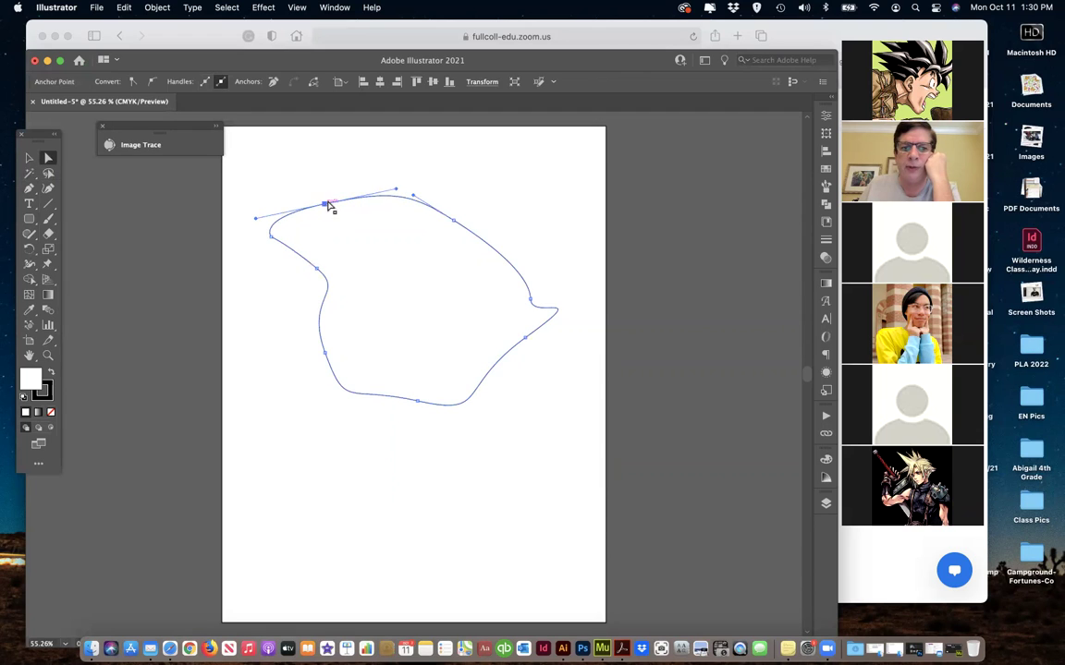
drag(328, 207, 304, 162)
drag(463, 228, 496, 197)
drag(531, 292, 563, 255)
drag(596, 291, 537, 376)
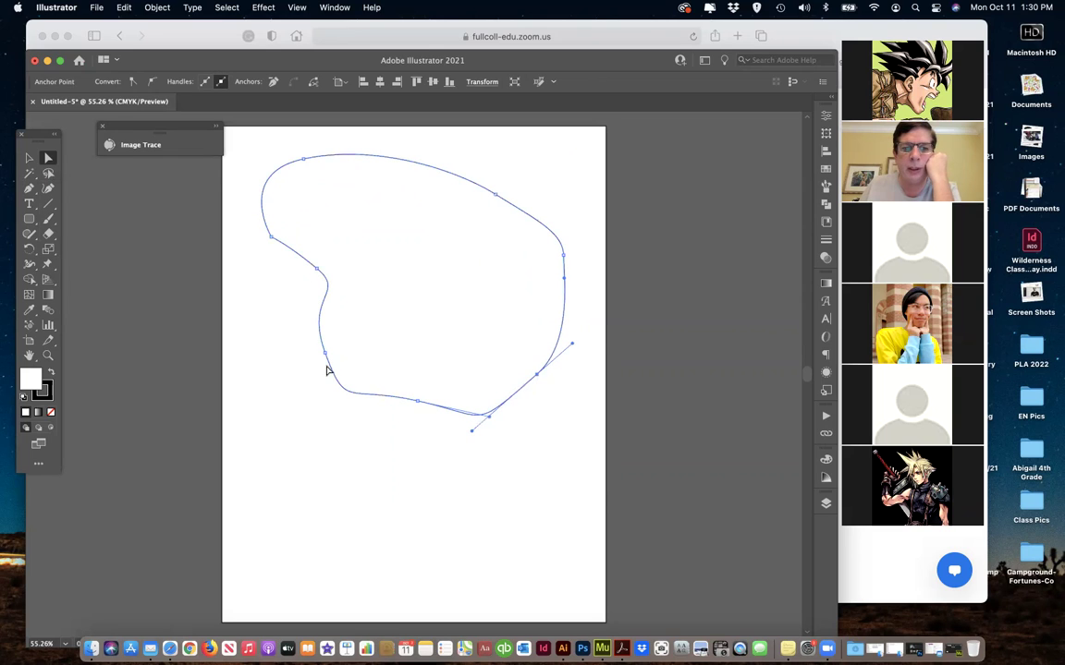
- Reposition the shape's left-side anchors so that a deep notch cuts into its left edge
drag(325, 355, 306, 361)
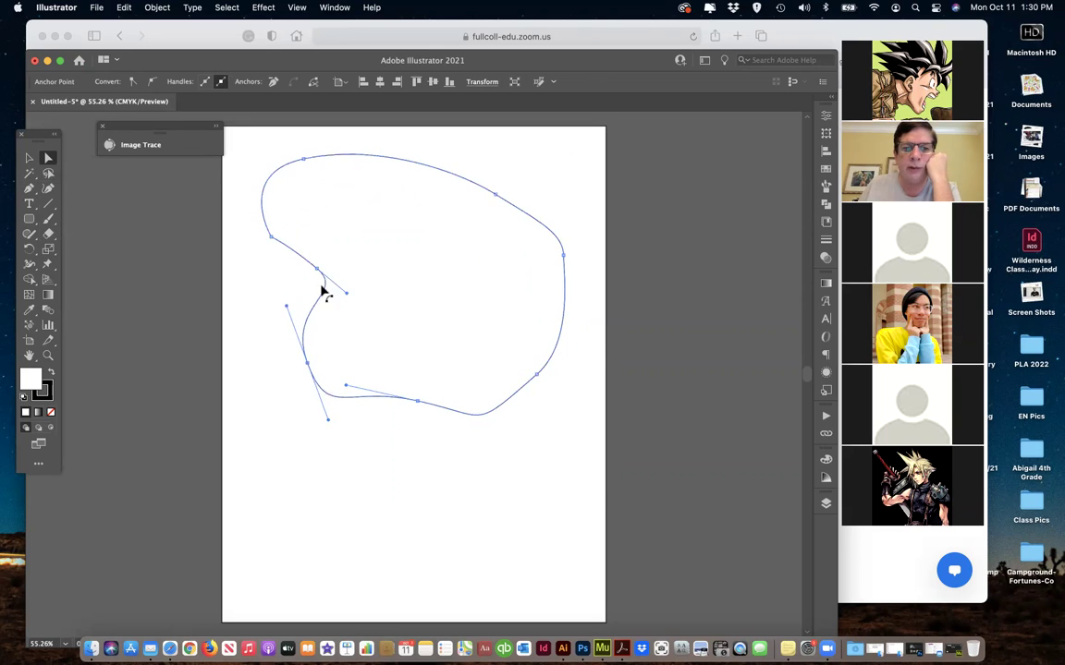
drag(318, 269, 363, 213)
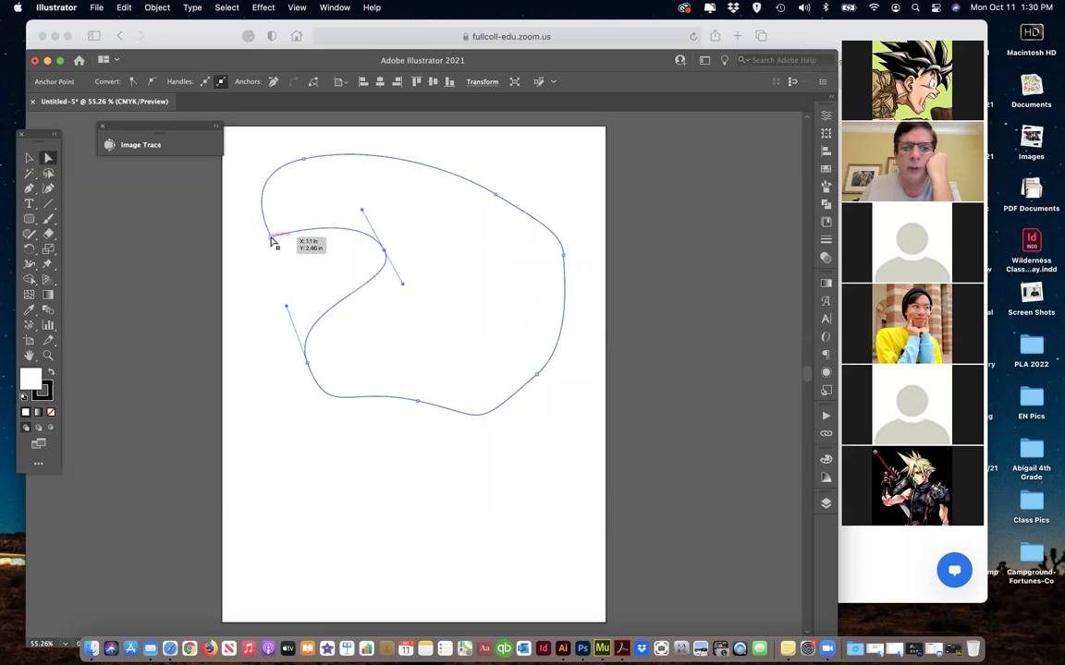
drag(271, 240, 266, 270)
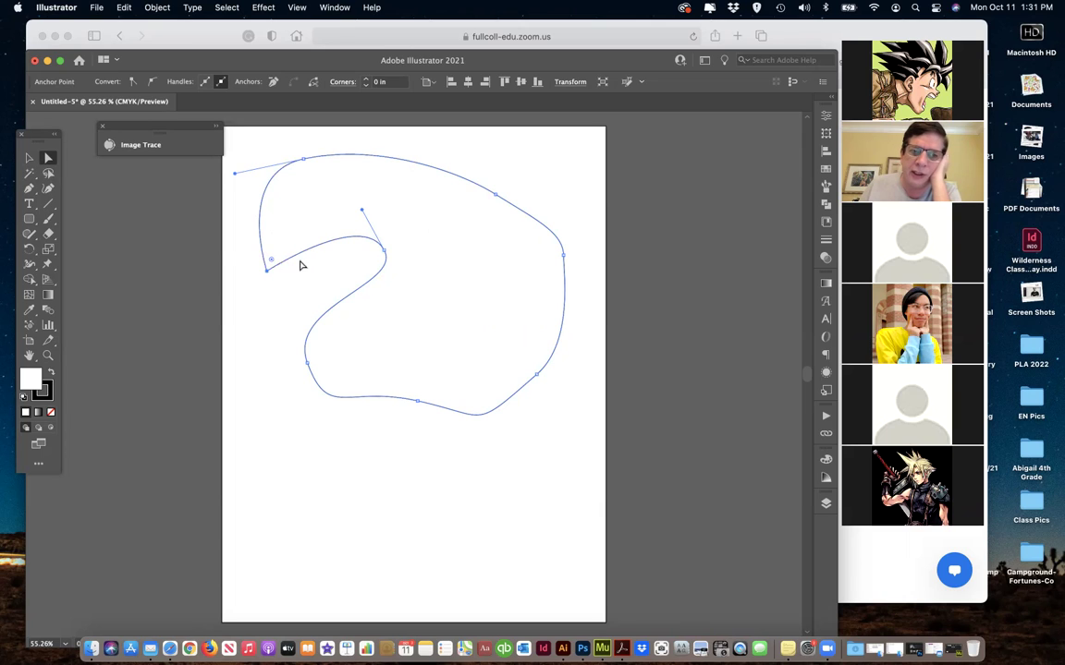
- Convert the corner point above the left notch to a smooth point with the Anchor Point tool
drag(29, 188, 72, 238)
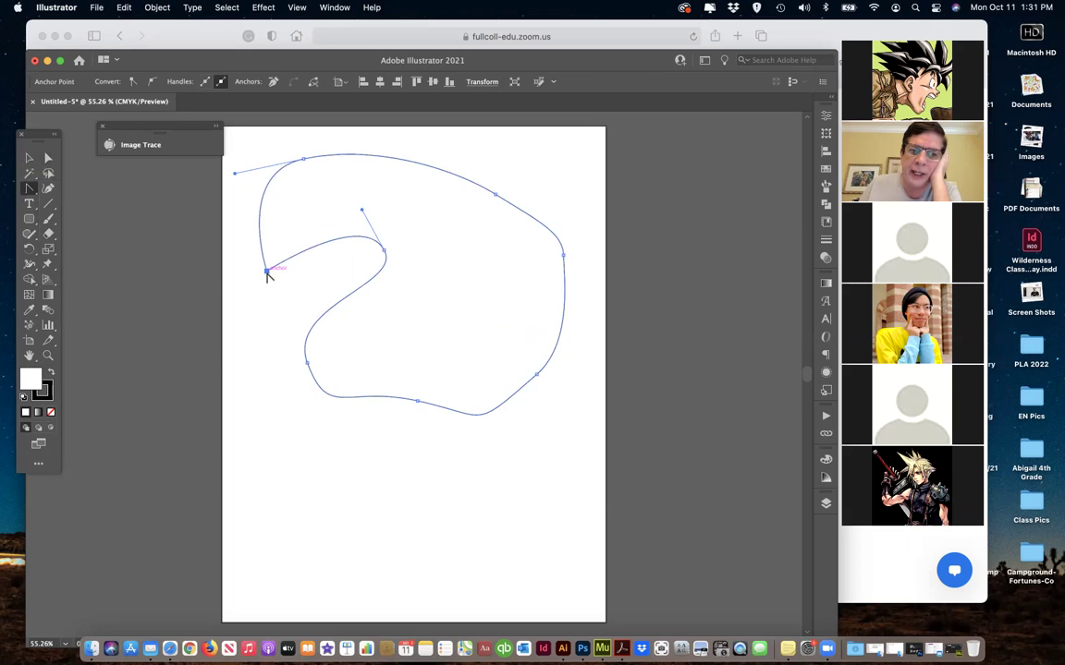
mouse_move(267, 271)
mouse_down()
mouse_move(280, 285)
mouse_move(235, 258)
mouse_up()
key(a)
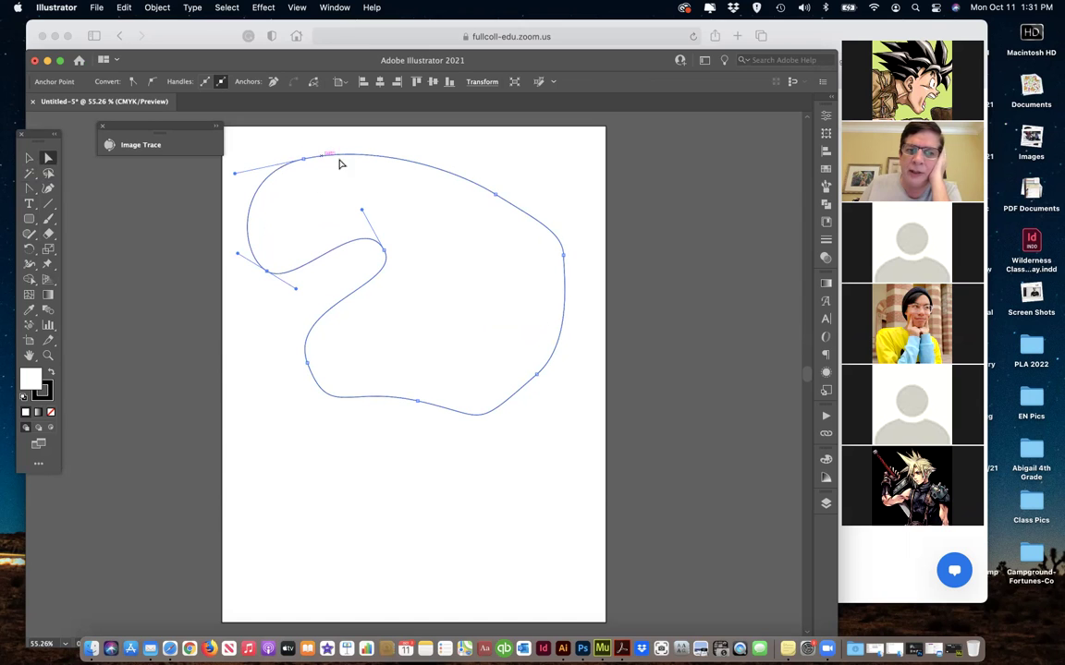
- Delete the shape's upper-right anchor and extend the right anchor's upper handle to round that side
click(31, 200)
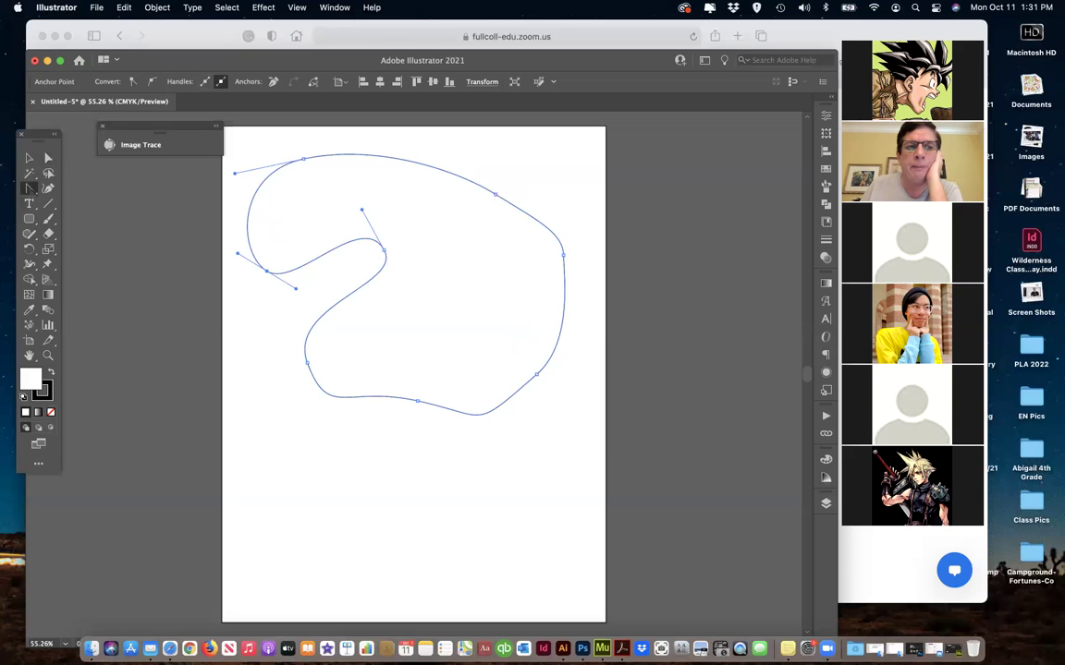
click(31, 188)
click(74, 169)
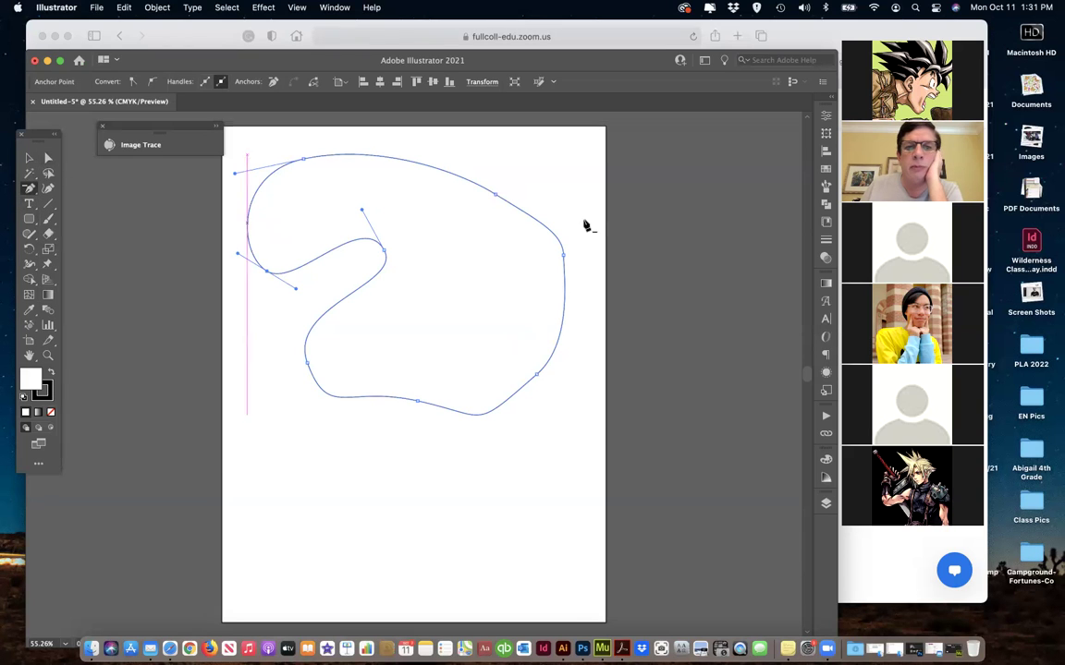
click(497, 196)
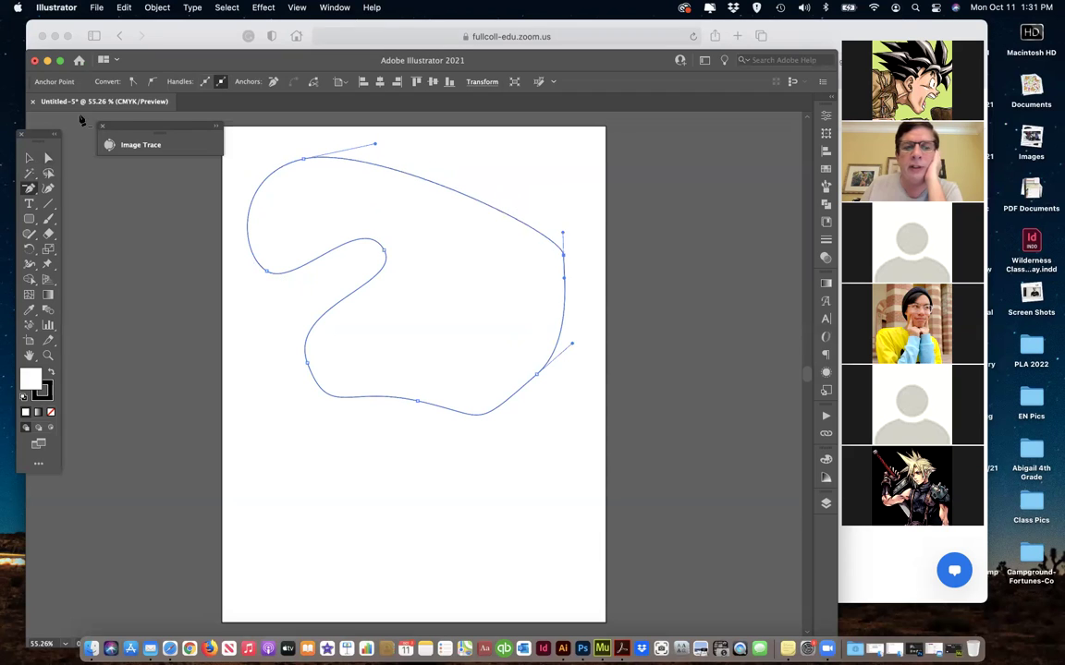
click(50, 158)
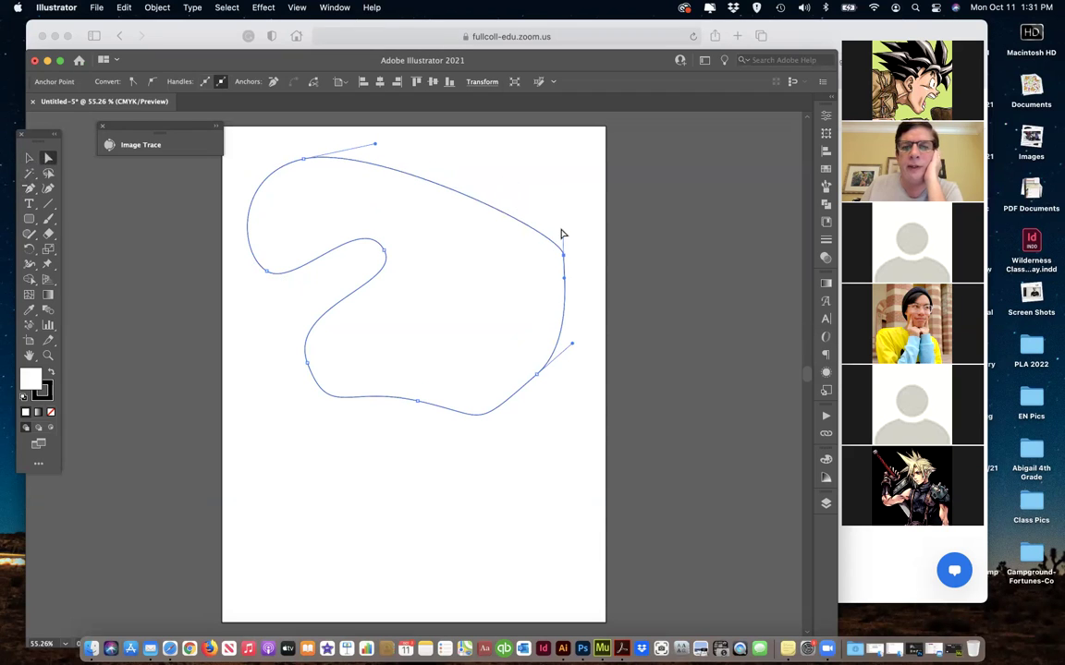
drag(563, 236, 512, 138)
click(345, 155)
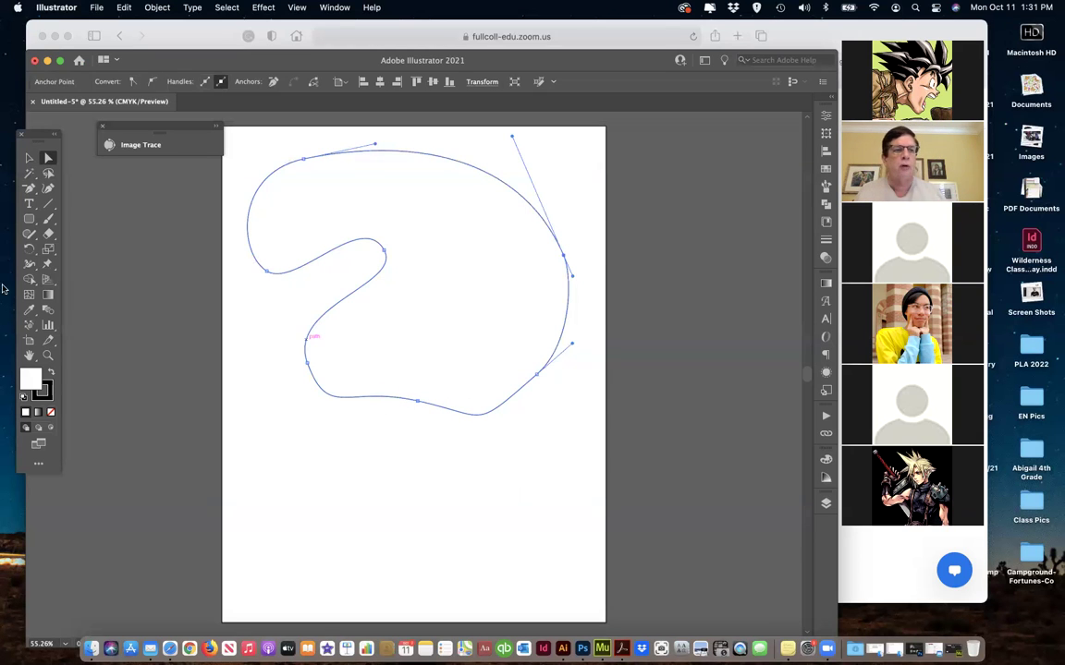
- Draw a circle about 3.55 in across below the shape and display its top anchor's direction handles
key(super+shift+a)
drag(28, 218, 68, 251)
drag(322, 455, 482, 548)
click(49, 159)
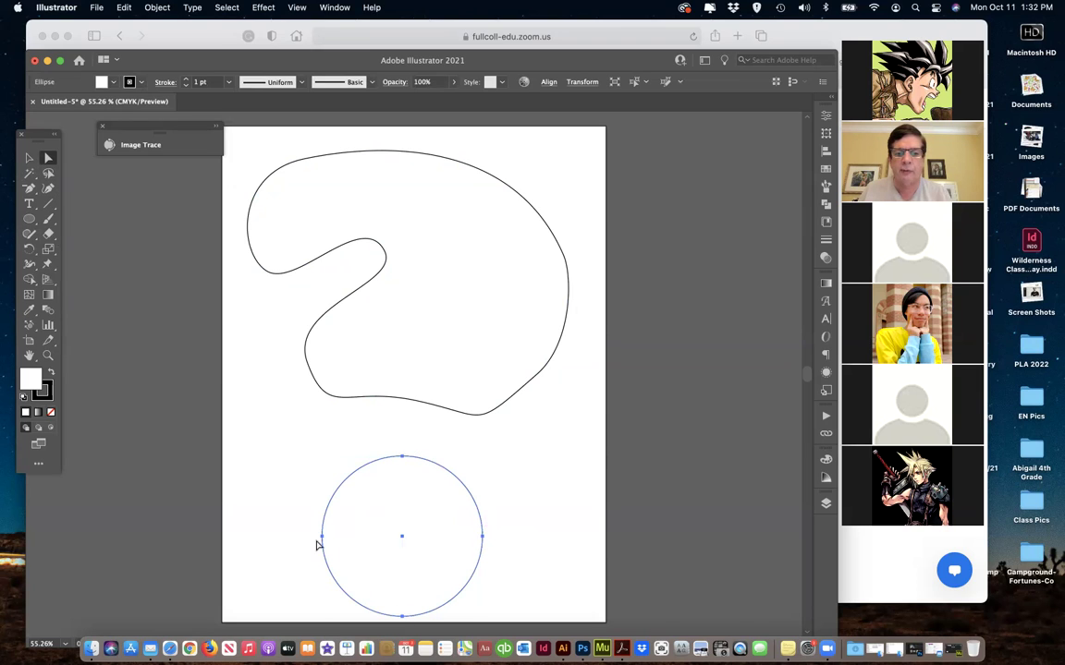
click(403, 457)
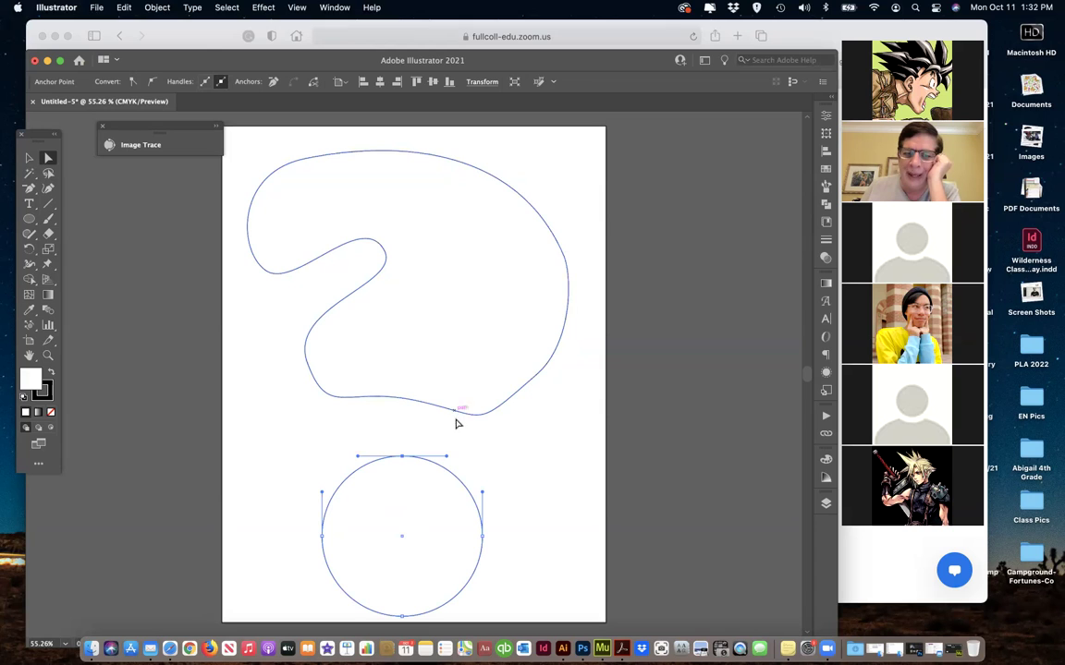
- Smooth the curved shape's lower edge by adjusting the direction handles of its lower-right, bottom and lower-left anchors
key(v)
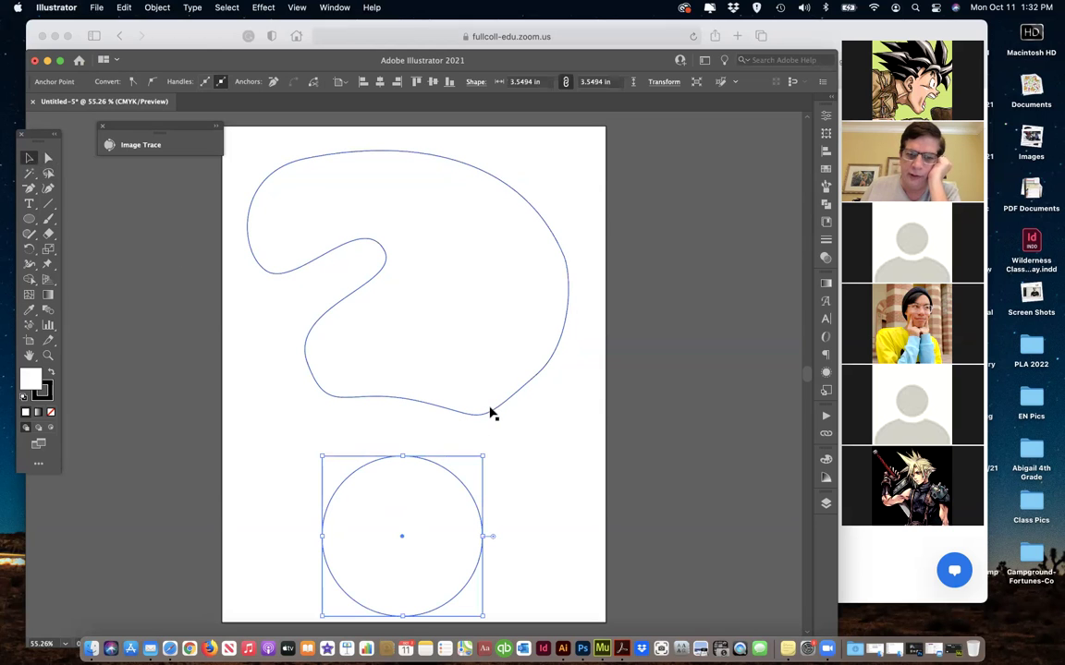
click(491, 414)
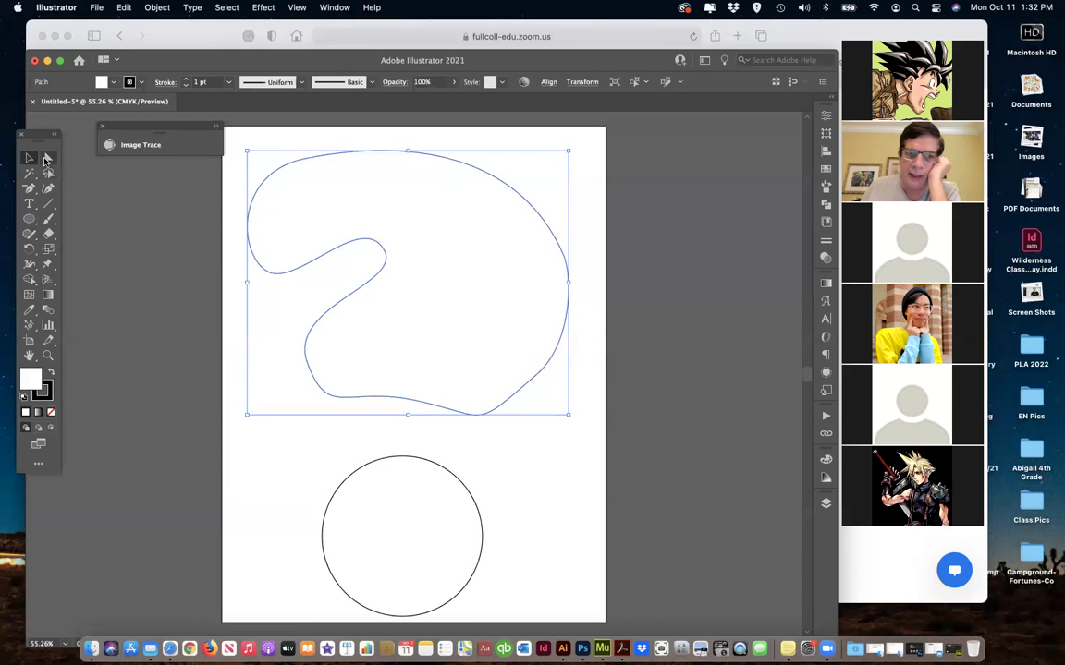
key(a)
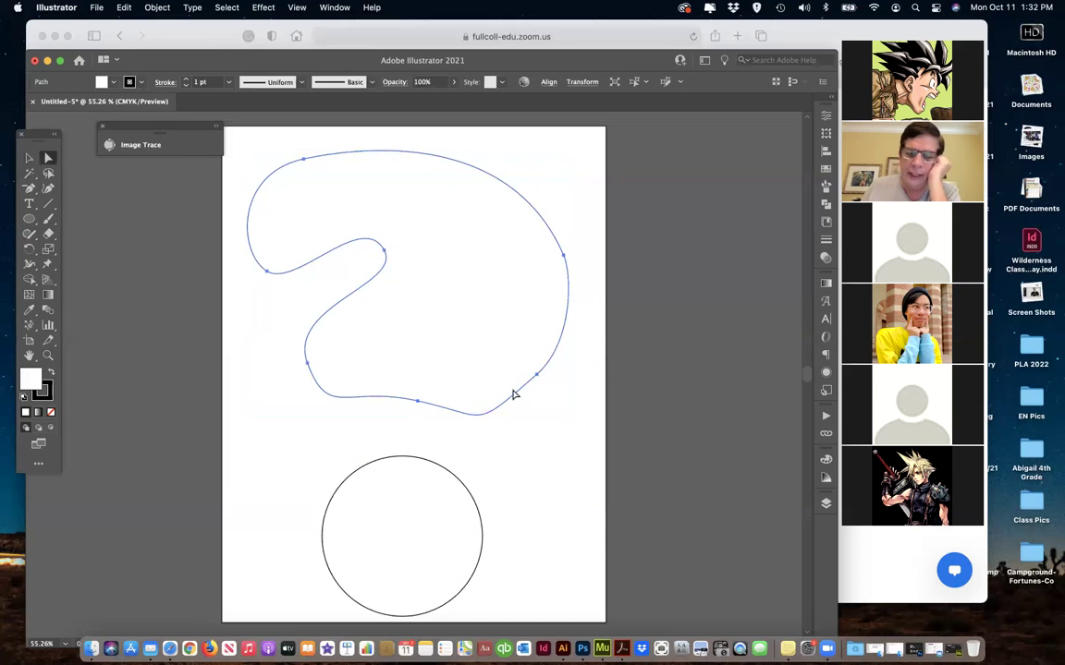
click(537, 375)
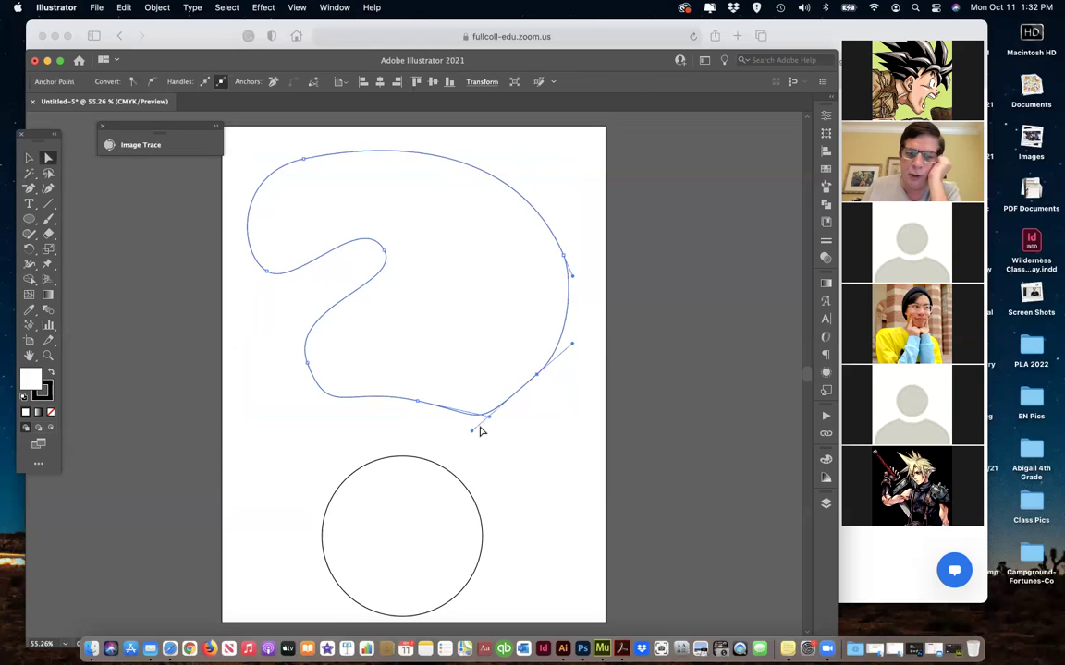
mouse_move(488, 420)
mouse_down()
mouse_move(464, 420)
mouse_move(506, 412)
mouse_up()
drag(418, 405, 346, 380)
drag(330, 422, 340, 428)
drag(348, 385, 379, 396)
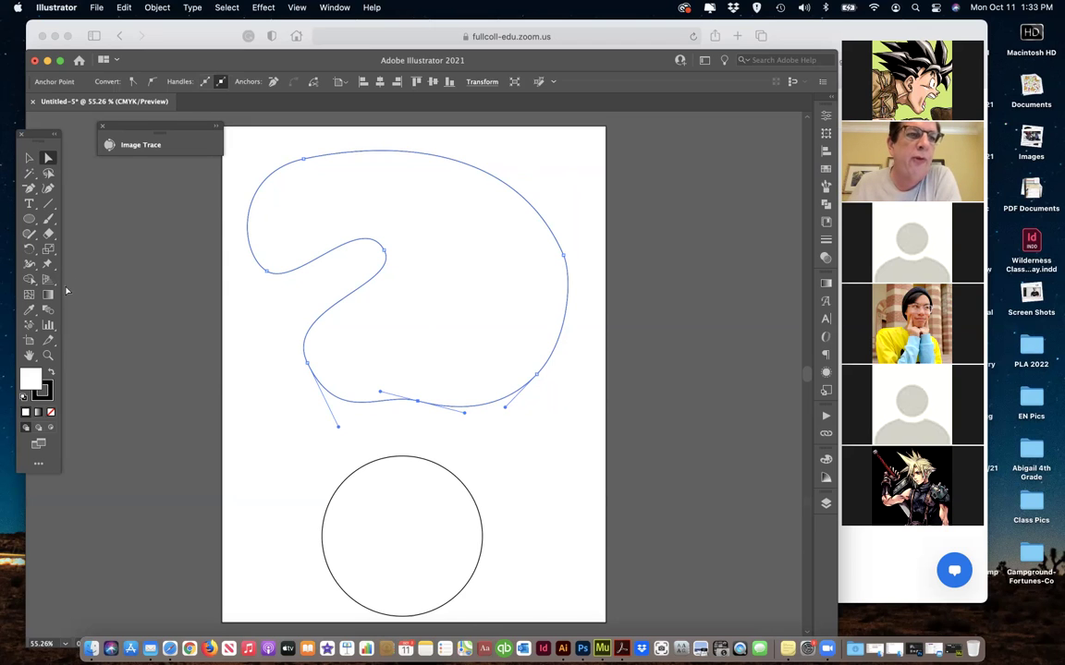
- Select the whole curved shape and fill it with a red swatch
click(29, 189)
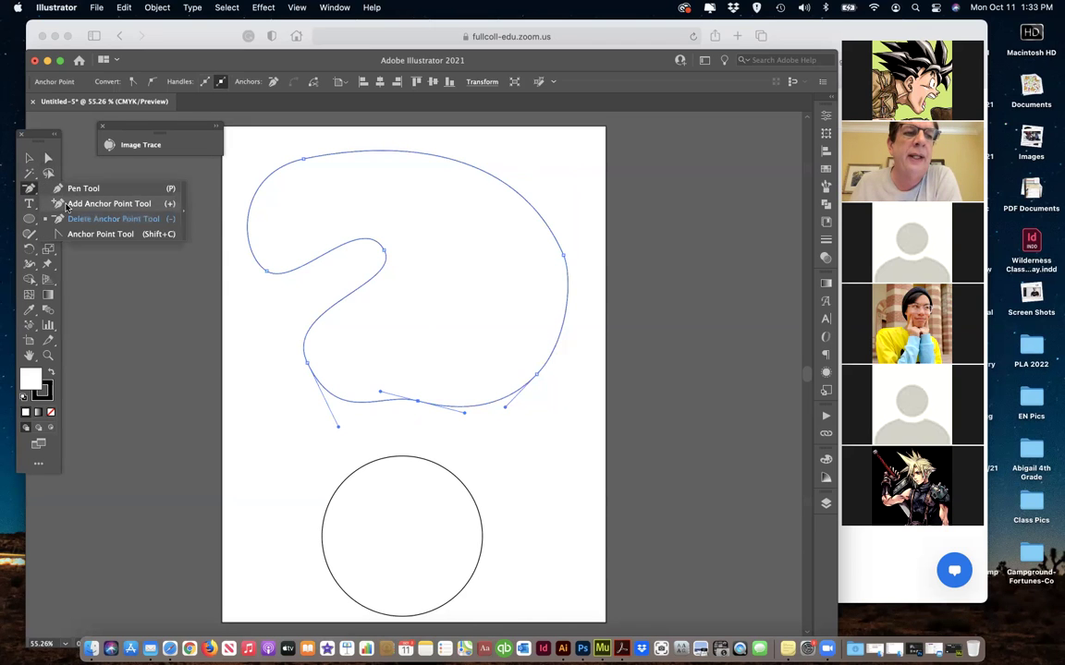
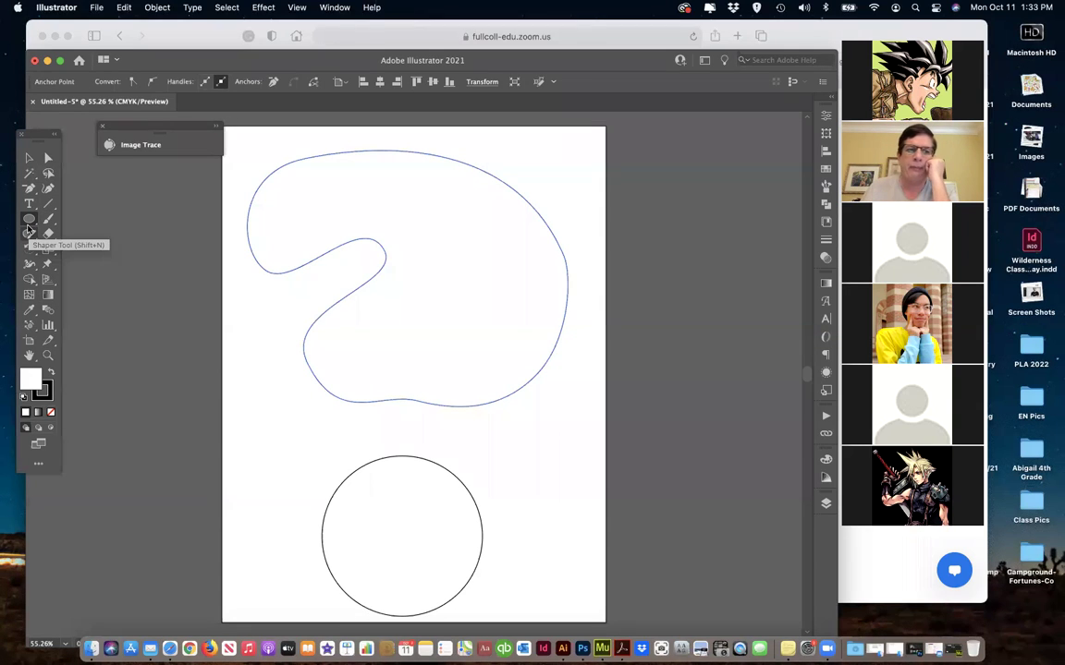
click(27, 161)
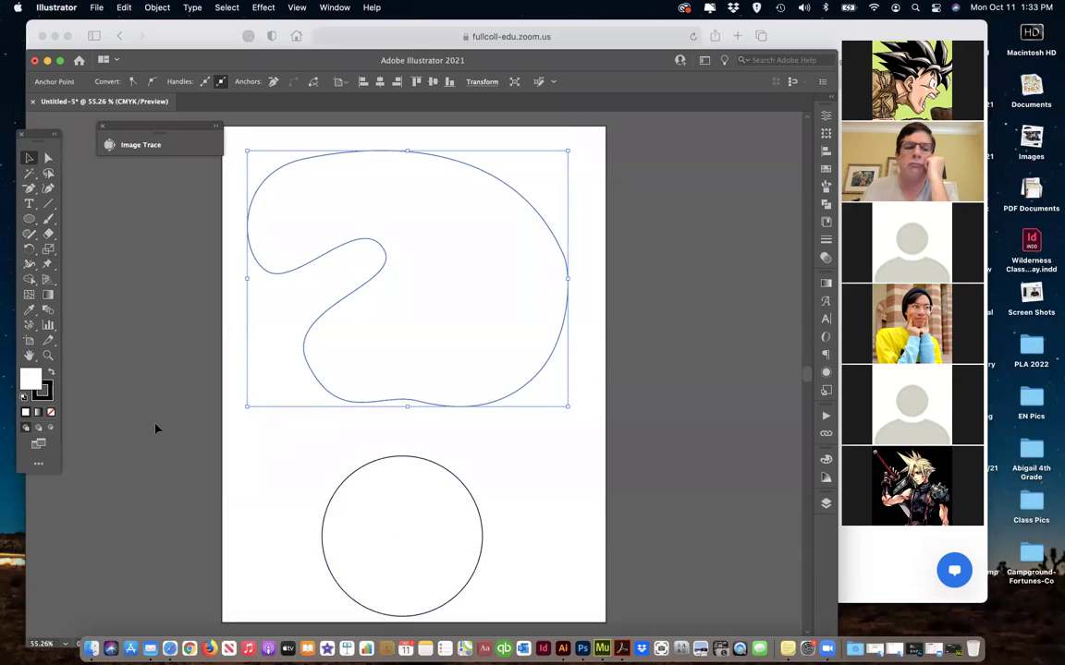
click(822, 170)
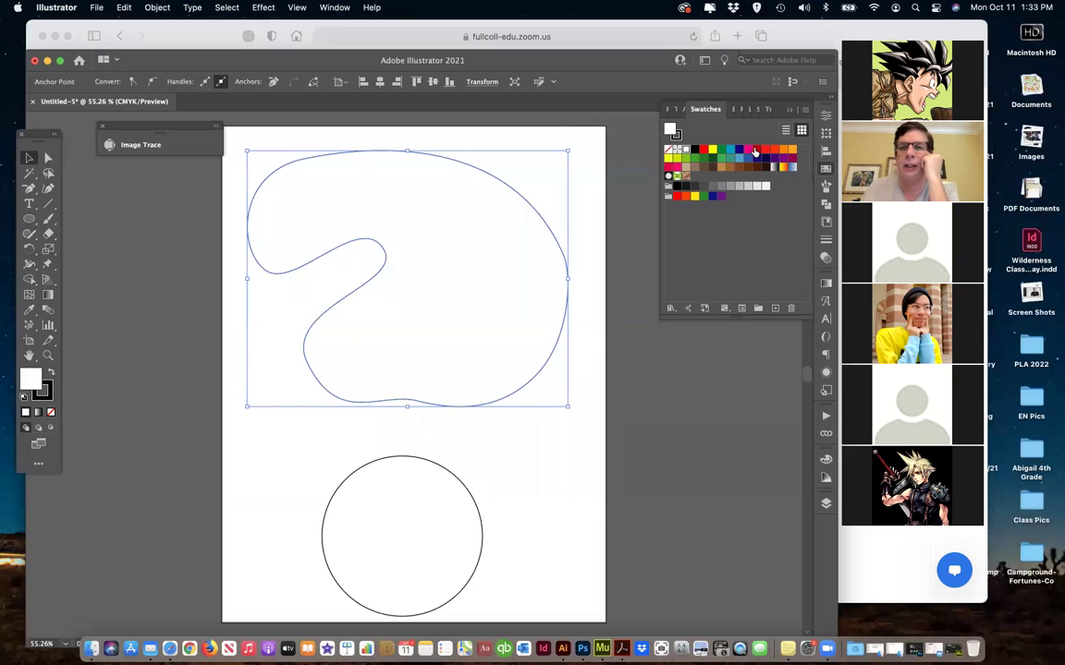
click(756, 149)
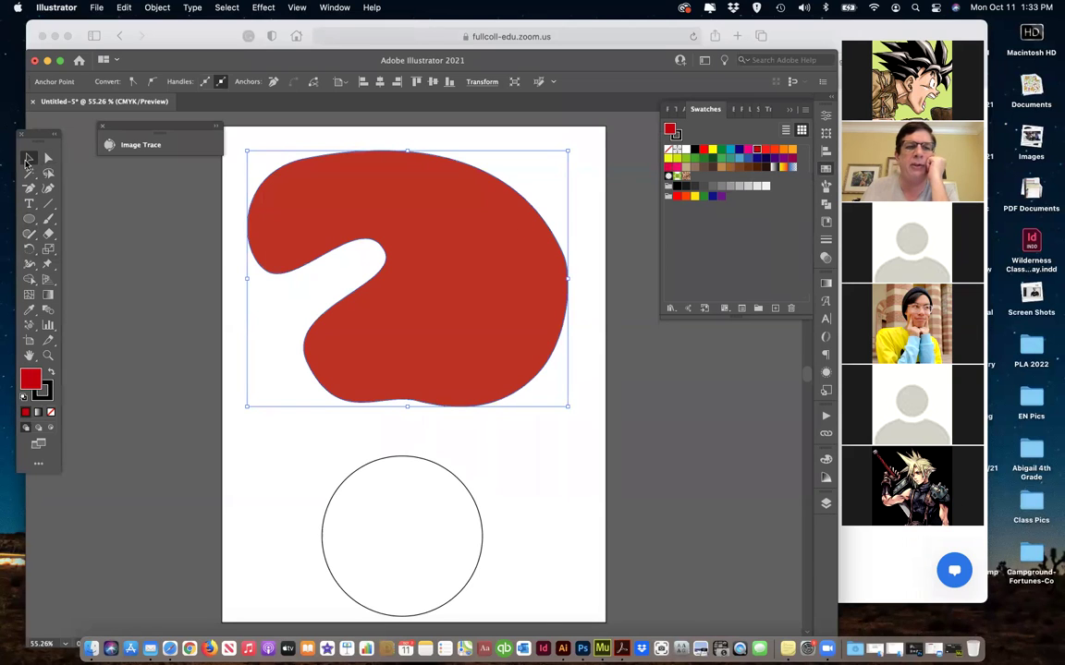
- Move the white circle up onto the right part of the red shape
click(561, 480)
click(407, 543)
drag(406, 544, 485, 297)
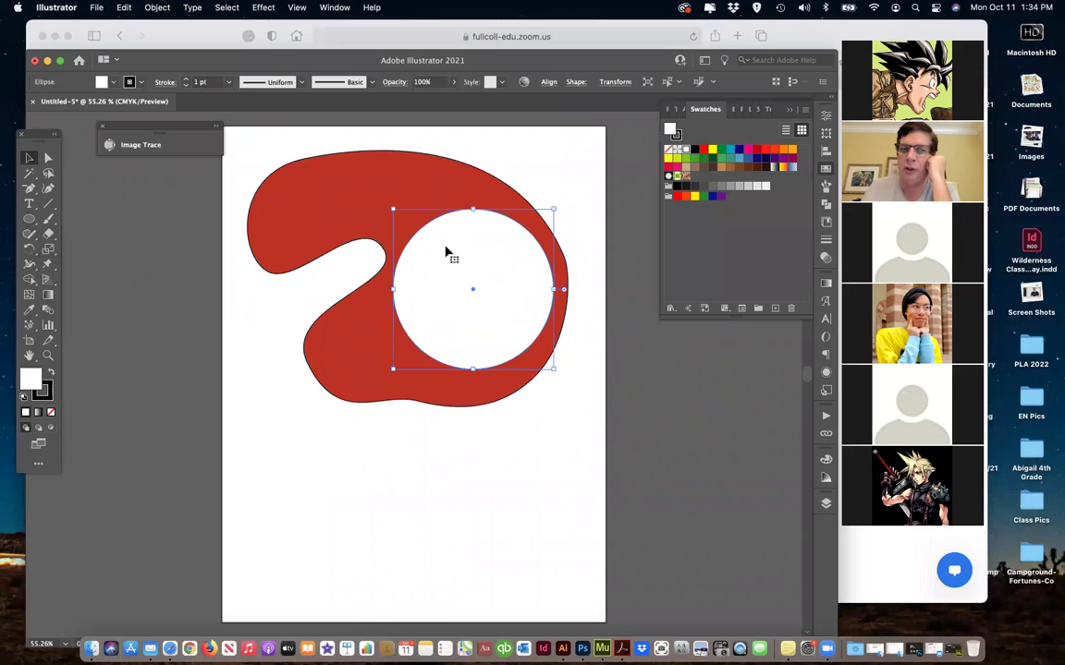
- Draw a rectangle covering nearly the whole artboard over the existing shapes
drag(29, 222, 79, 197)
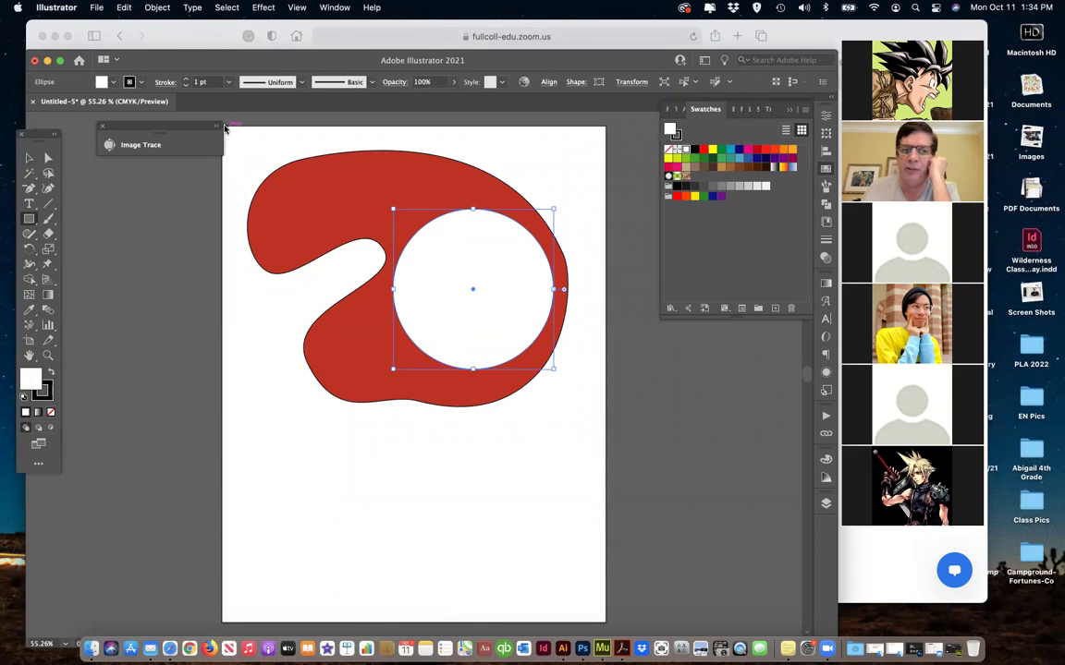
drag(227, 125, 602, 621)
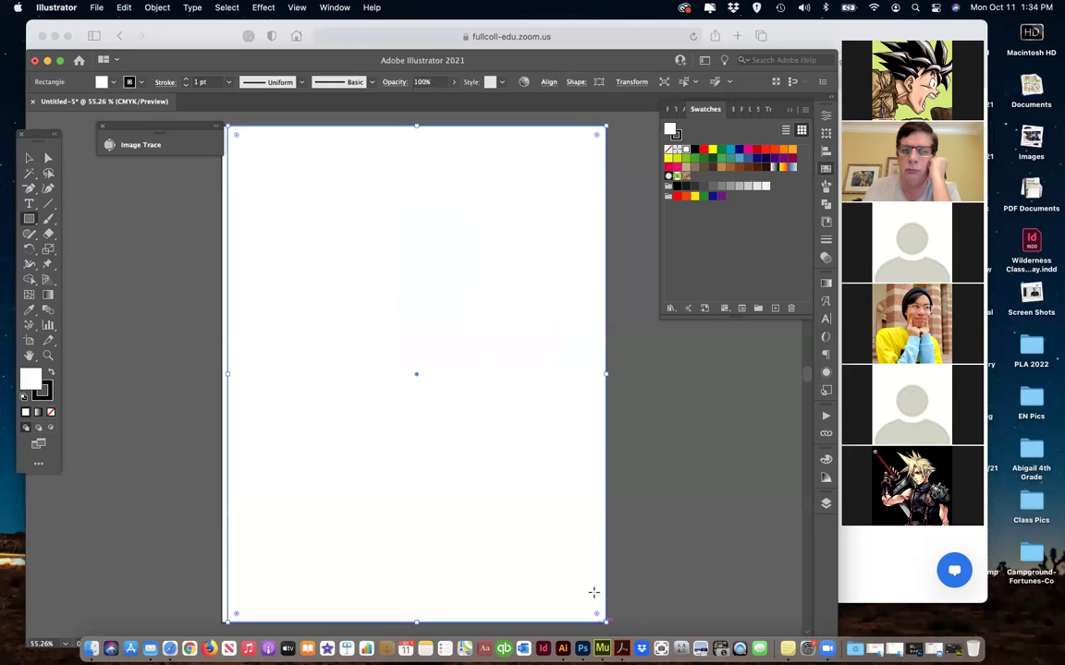
- Fill the large rectangle with a light gray swatch and extend its left edge to the artboard's edge
click(739, 186)
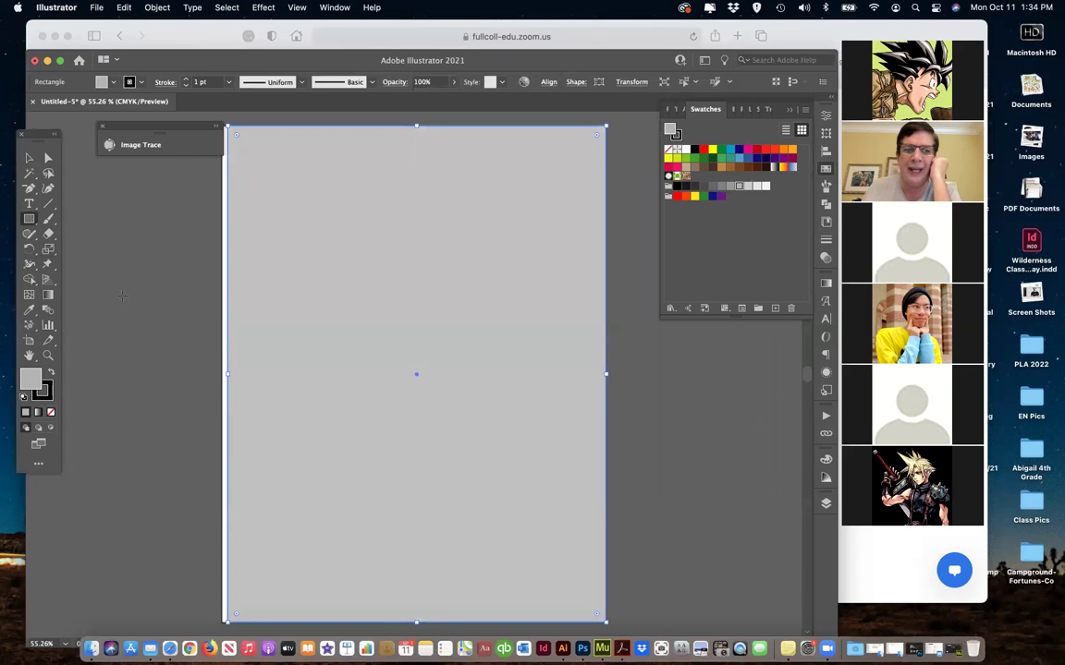
click(29, 158)
drag(227, 374, 209, 382)
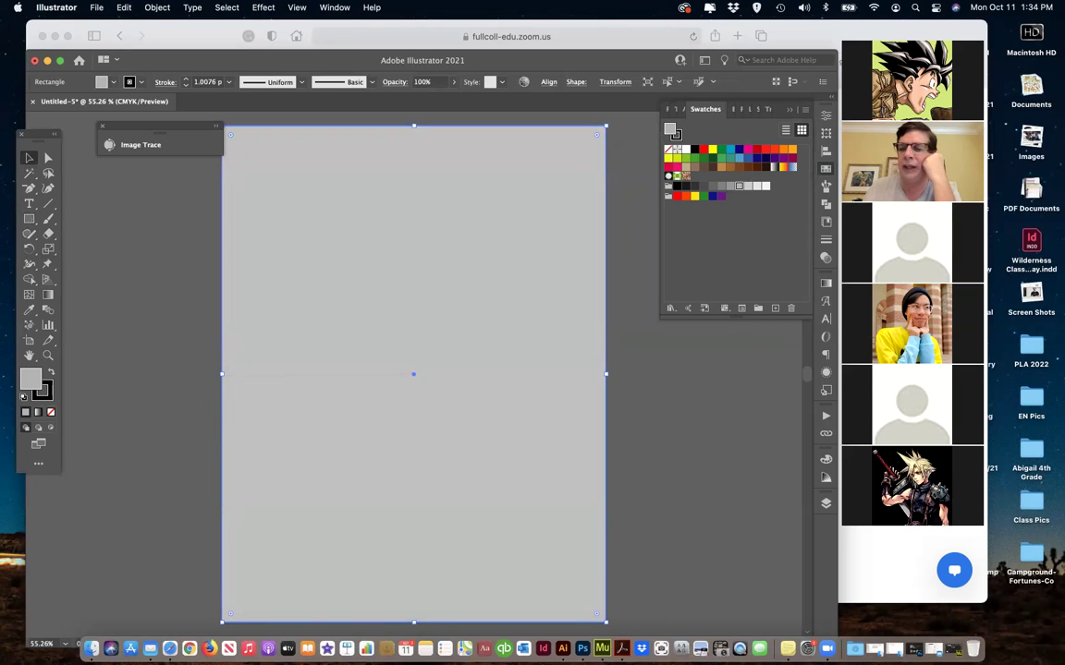
- Expand Layer 1, move the gray rectangle below the ellipse and path in the stacking order, and lock it
click(826, 502)
click(694, 489)
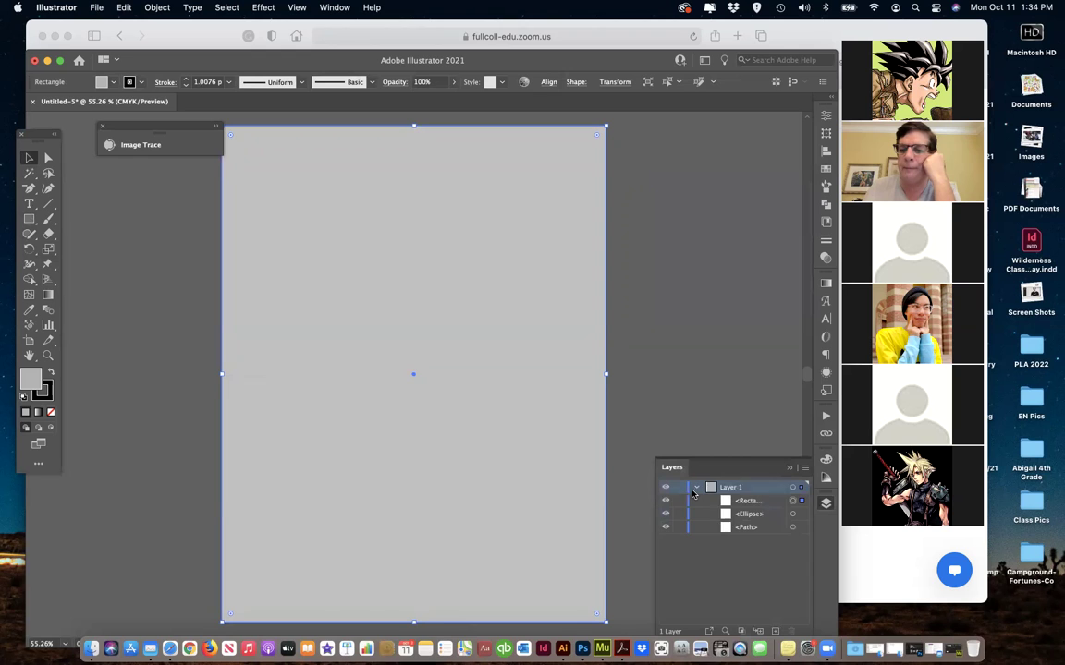
drag(737, 533, 738, 534)
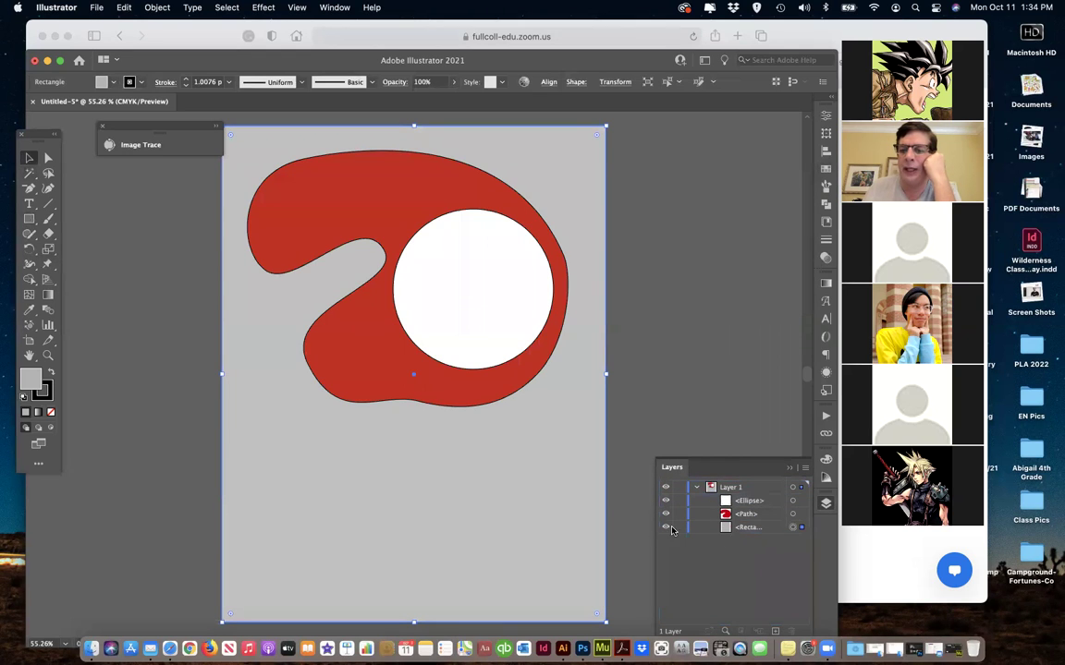
click(678, 527)
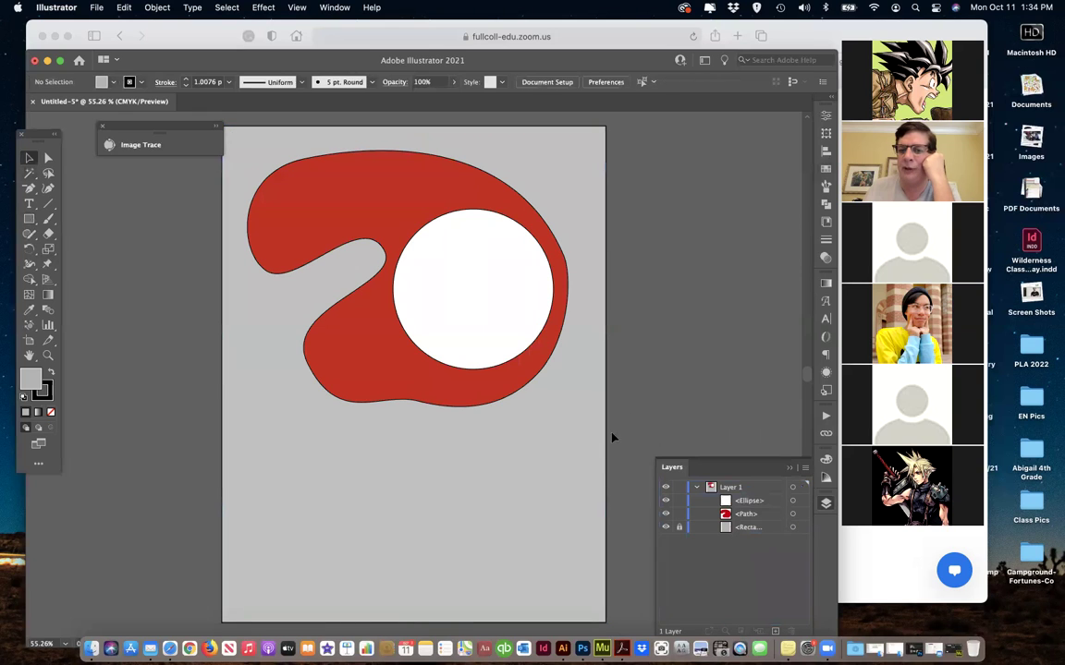
- Scale down the white circle and reposition it within the right part of the red shape, leaving red all around it
click(531, 383)
click(581, 475)
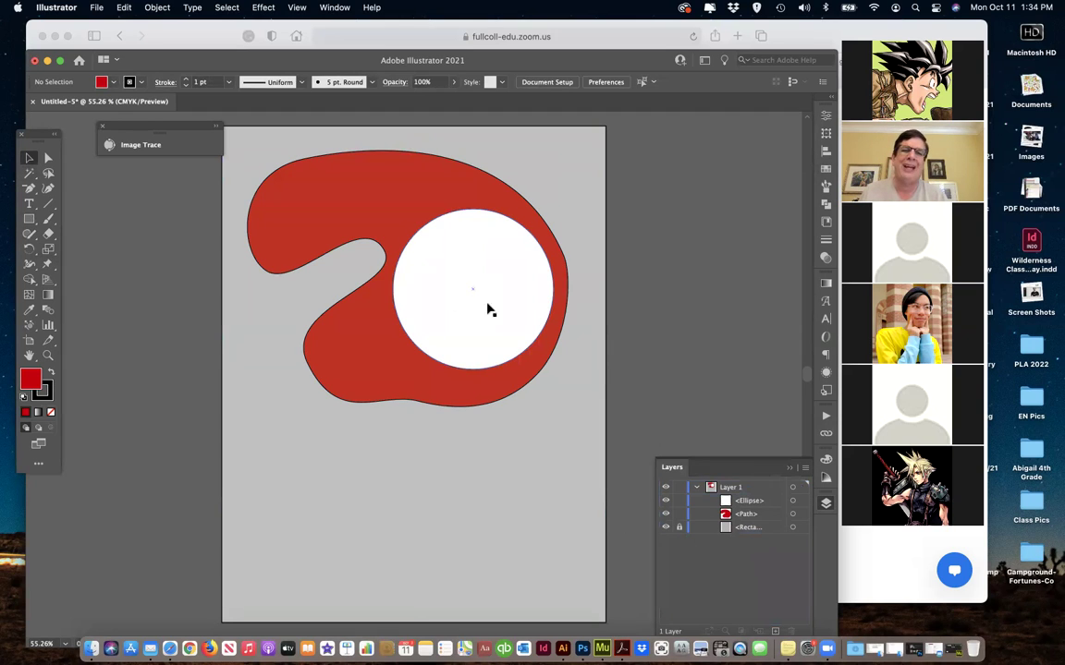
drag(469, 294, 492, 293)
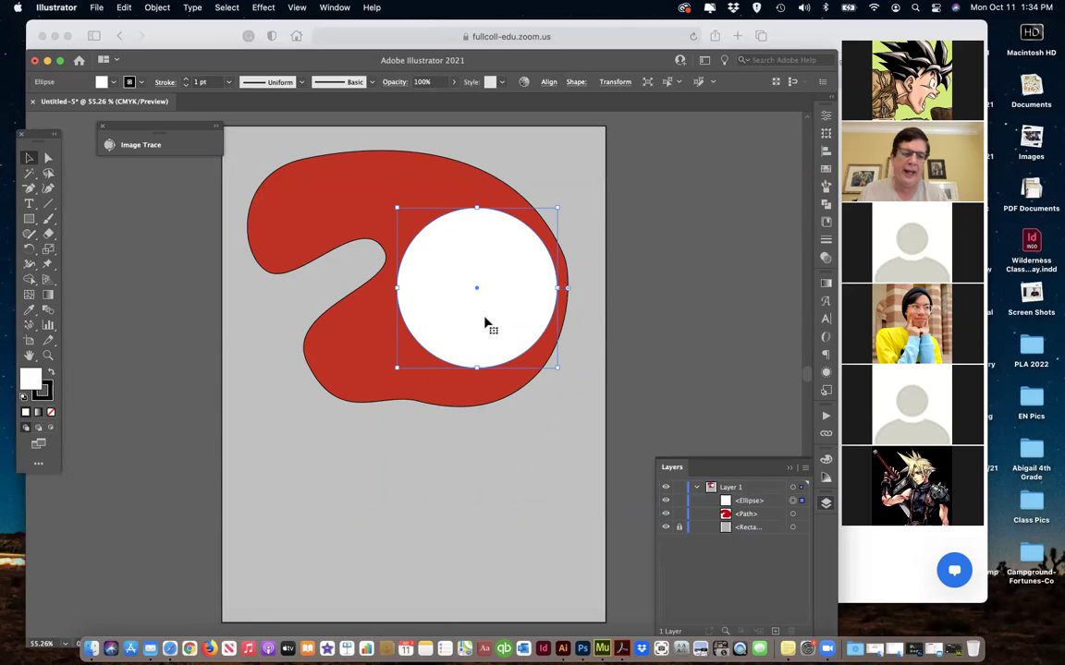
drag(453, 259, 452, 519)
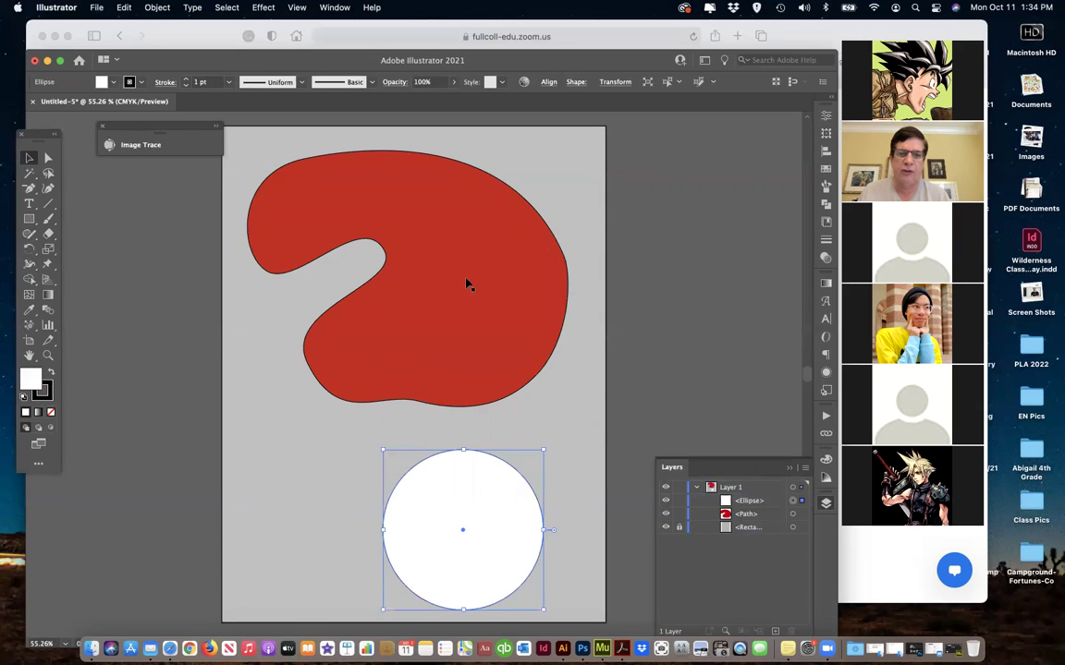
drag(543, 451, 504, 488)
click(477, 412)
click(470, 553)
drag(463, 549, 494, 288)
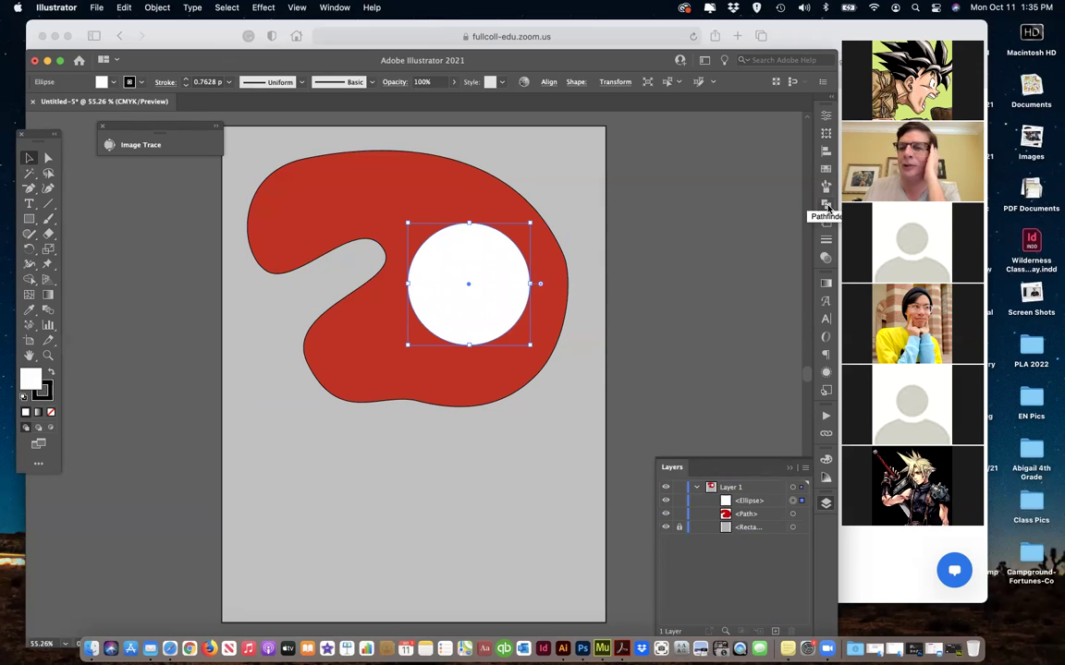
- Show the Pathfinder panel and detach it as a floating panel near the artboard's upper-right corner
click(827, 205)
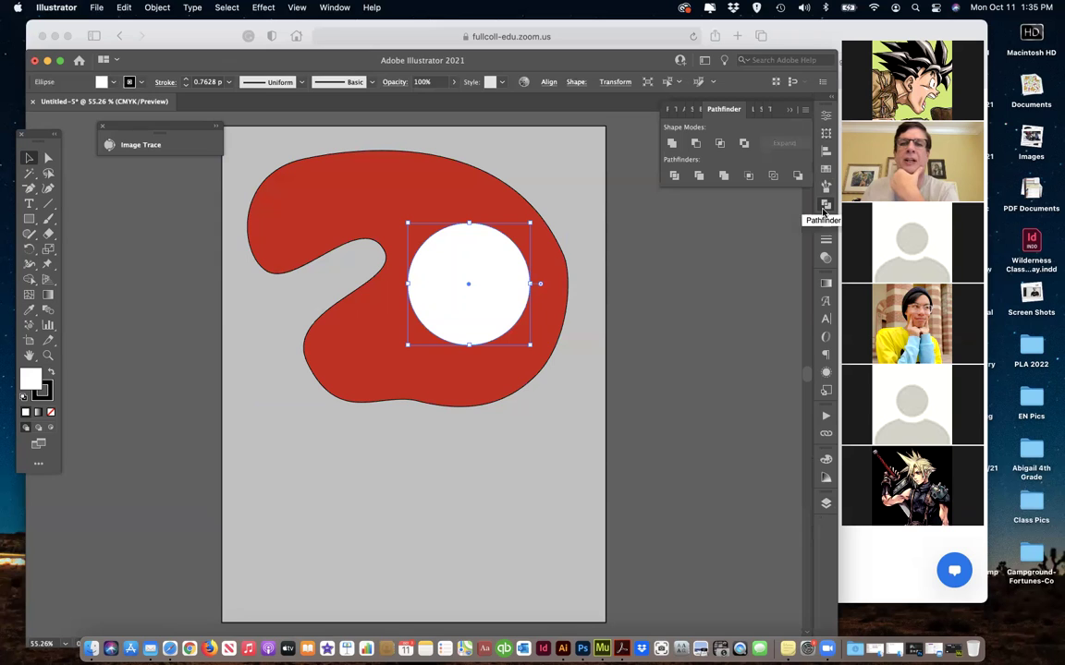
drag(724, 118, 676, 109)
click(829, 242)
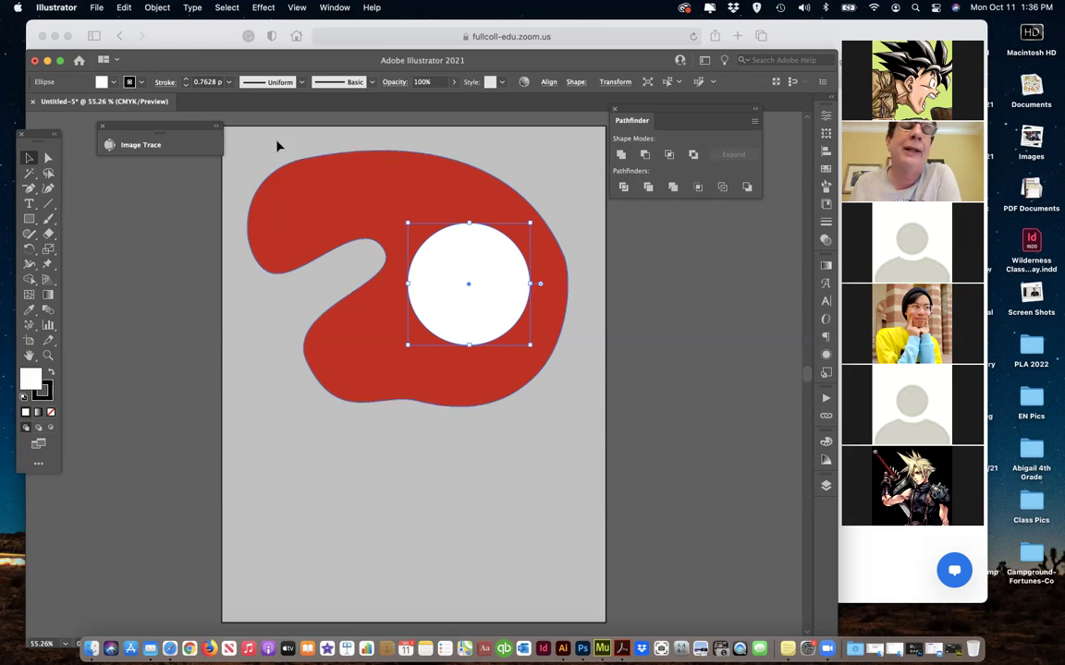
- Select the red shape and white circle together, cut the circle out with Minus Front, and deselect the result
drag(259, 162, 559, 305)
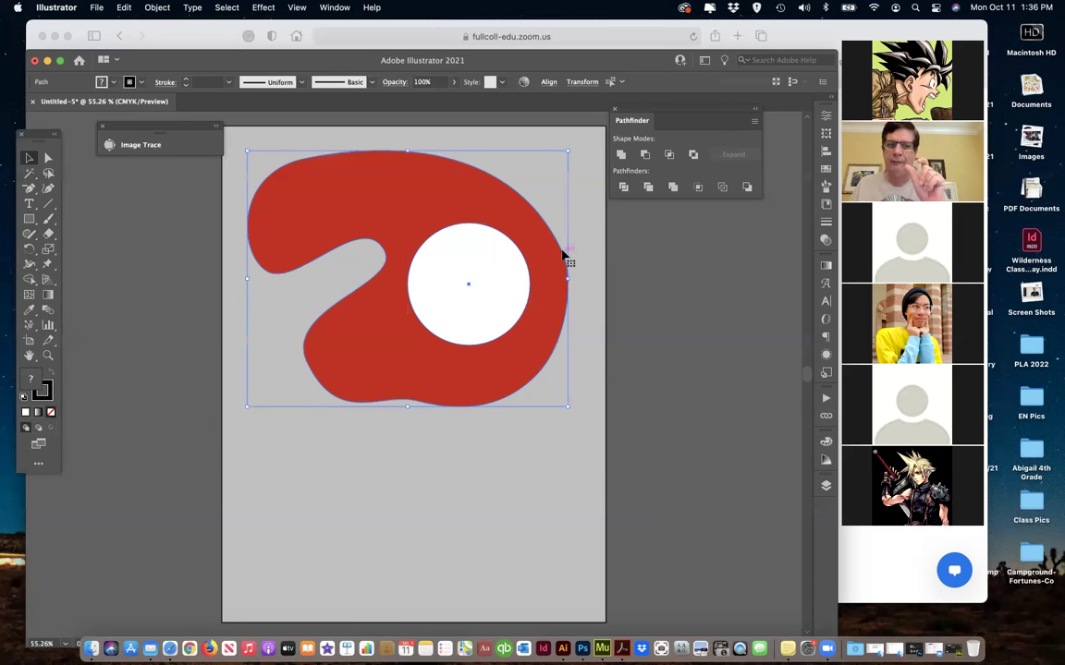
click(645, 155)
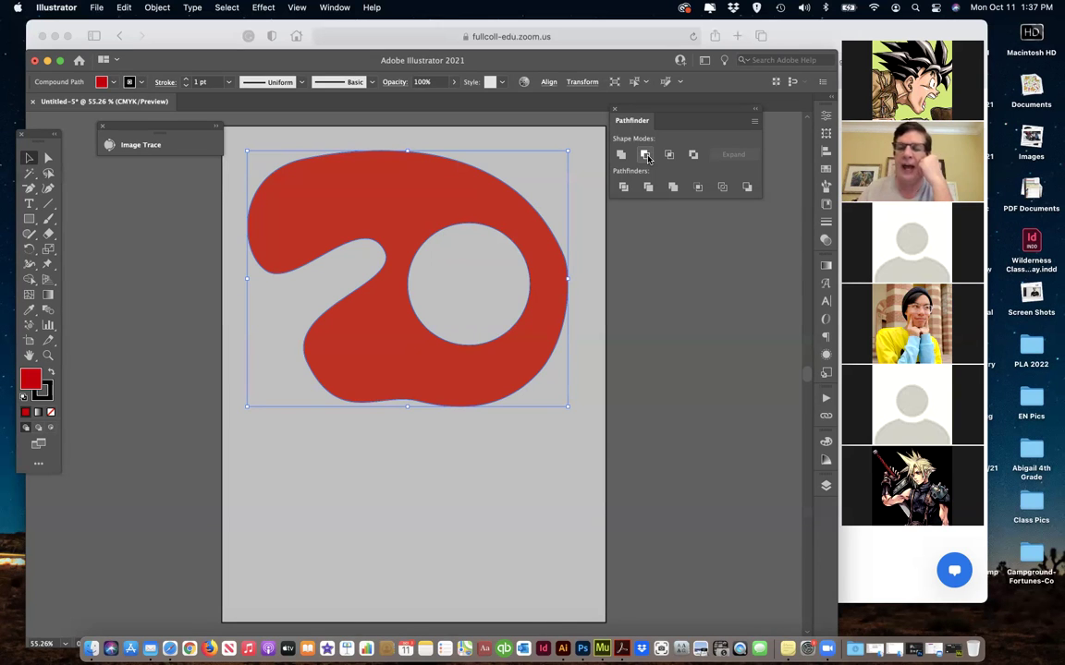
click(49, 159)
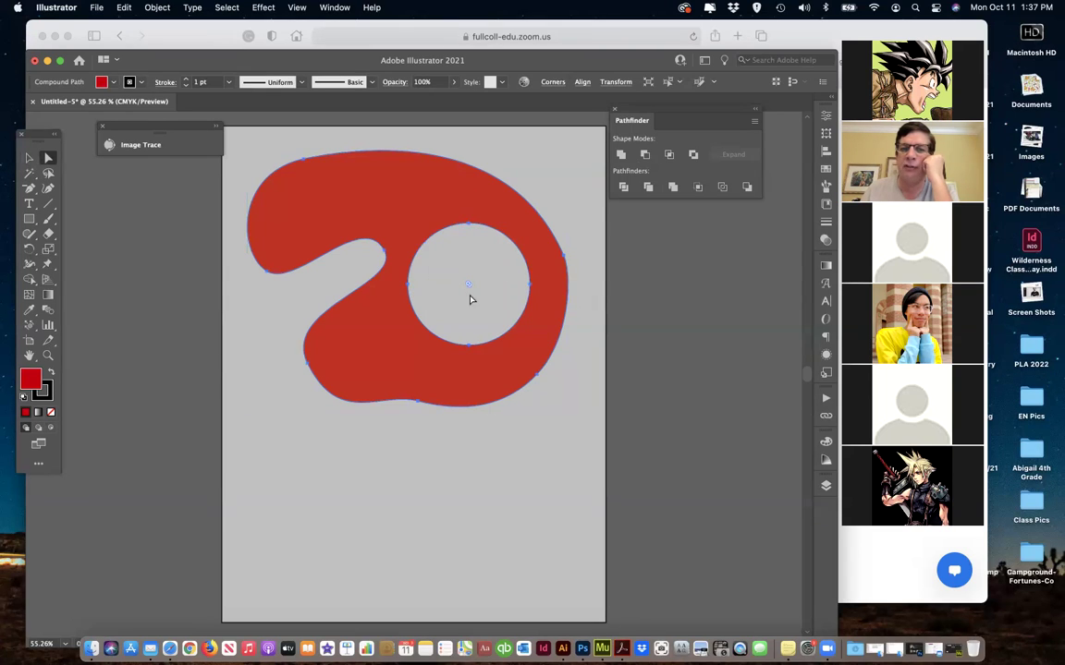
click(130, 273)
- Draw a tall rectangle over the right part of the red shape and fill it with green 00C145
key(m)
drag(369, 131, 563, 561)
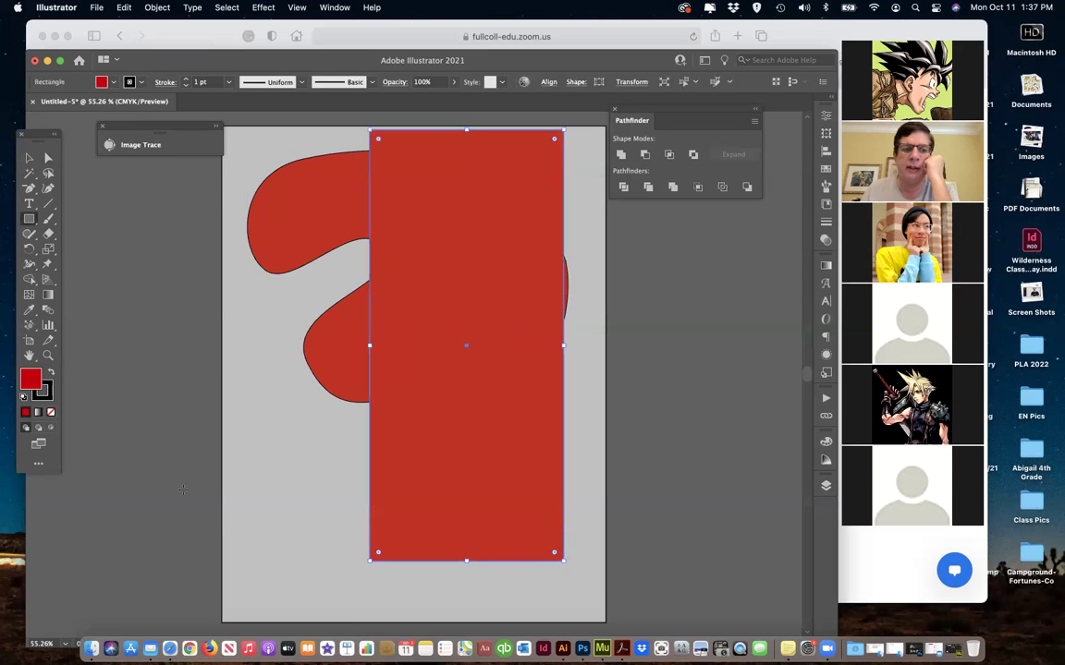
double_click(30, 378)
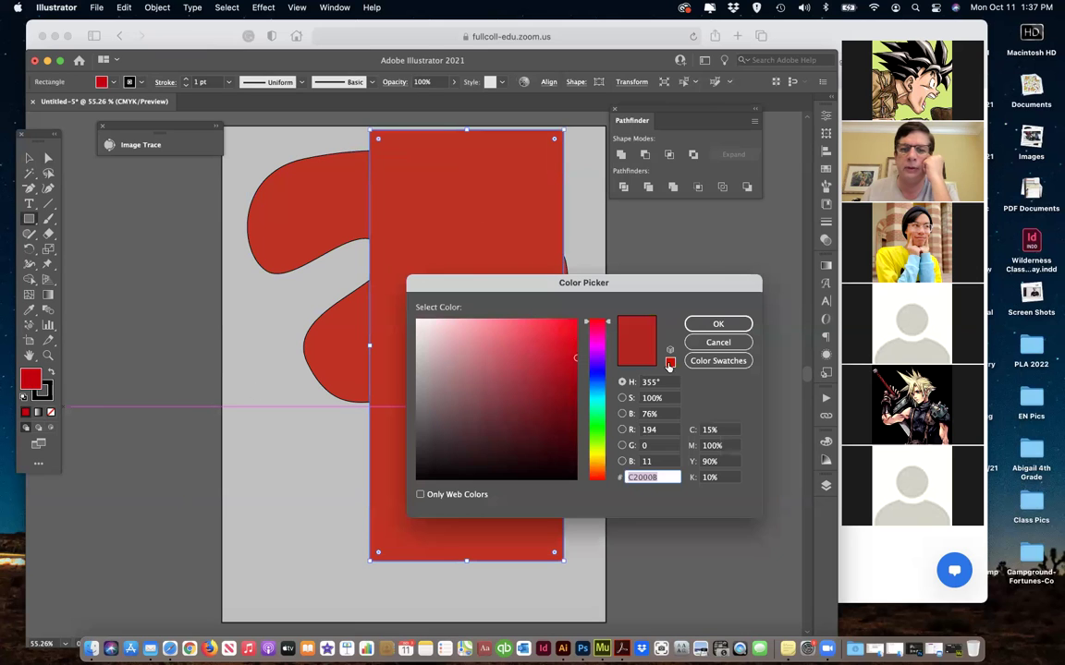
click(597, 416)
click(717, 324)
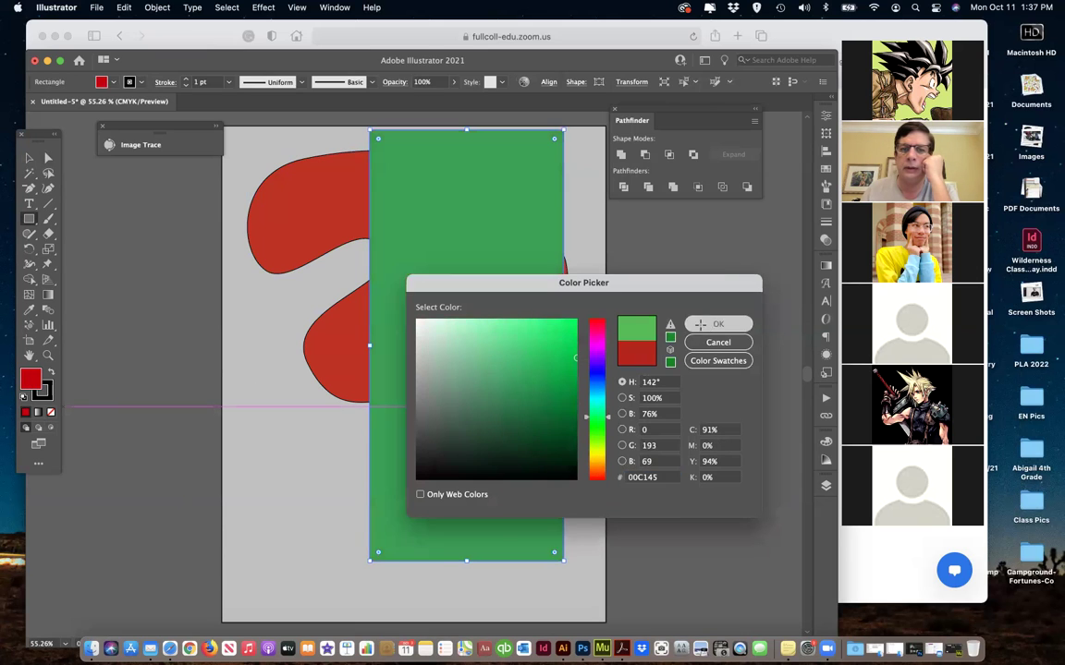
- Send the green rectangle backward behind the red shape and widen it on both its left and right sides
click(157, 7)
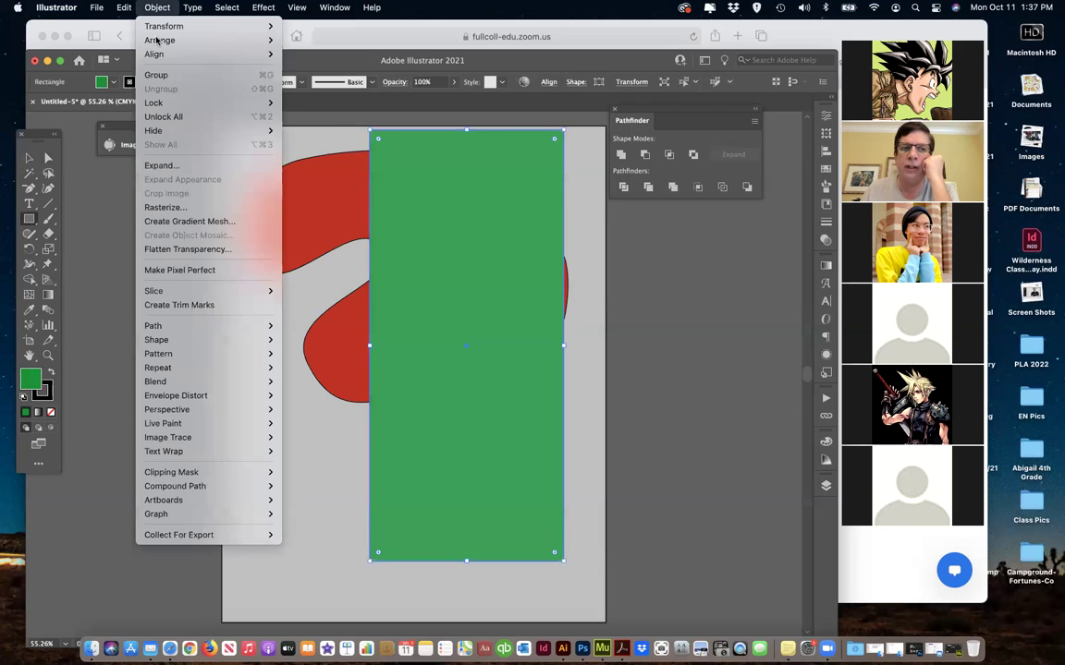
mouse_move(162, 40)
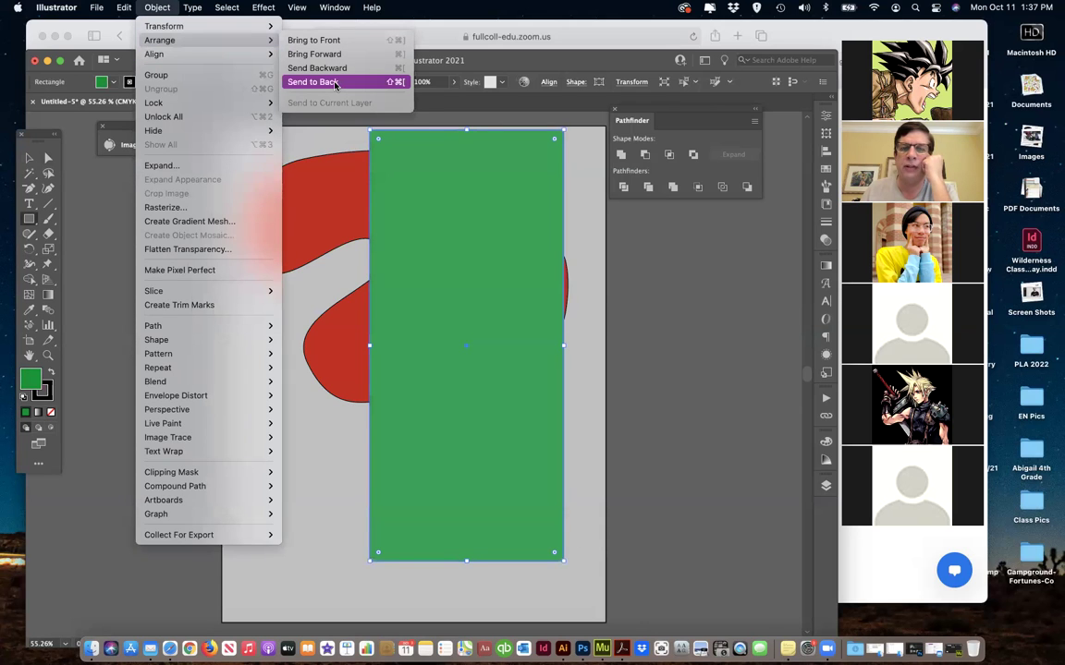
click(305, 67)
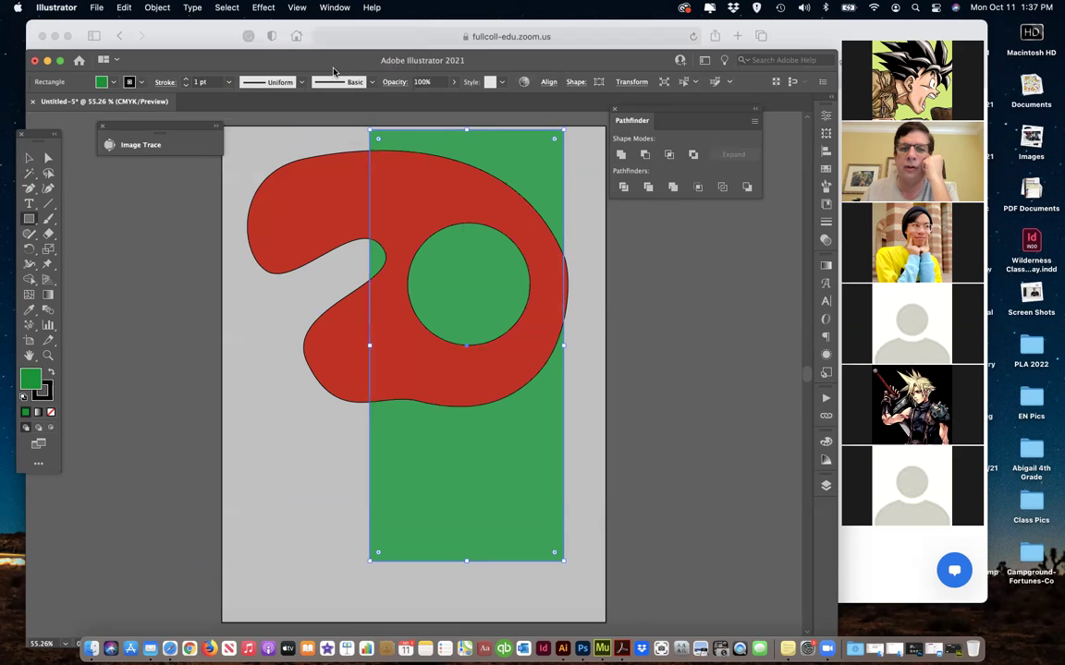
click(29, 158)
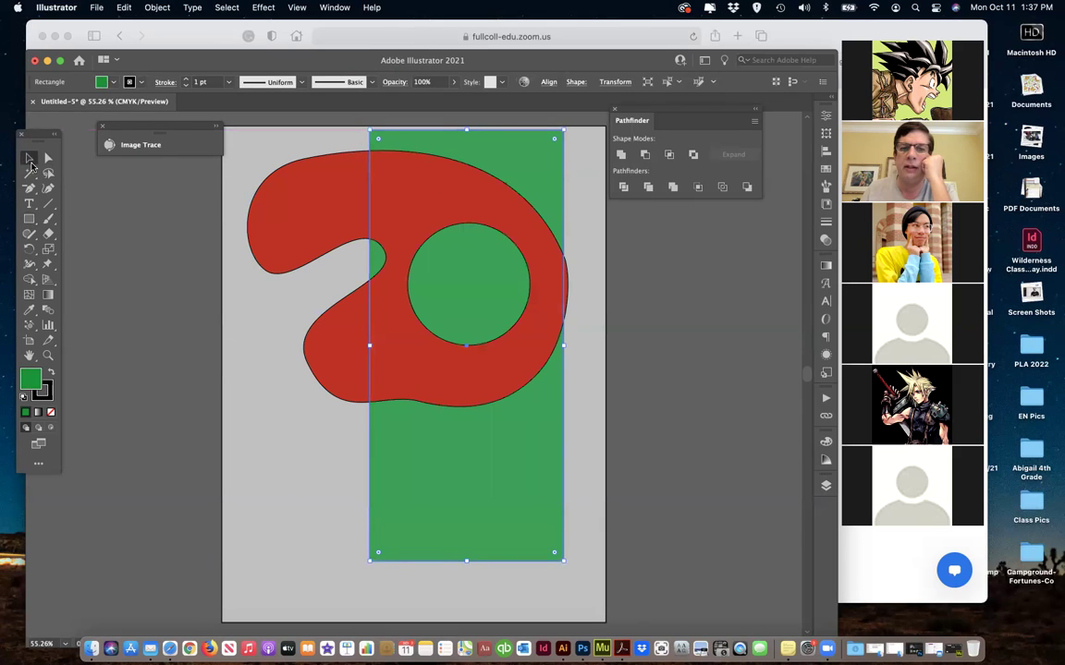
drag(569, 345, 588, 347)
drag(369, 346, 347, 346)
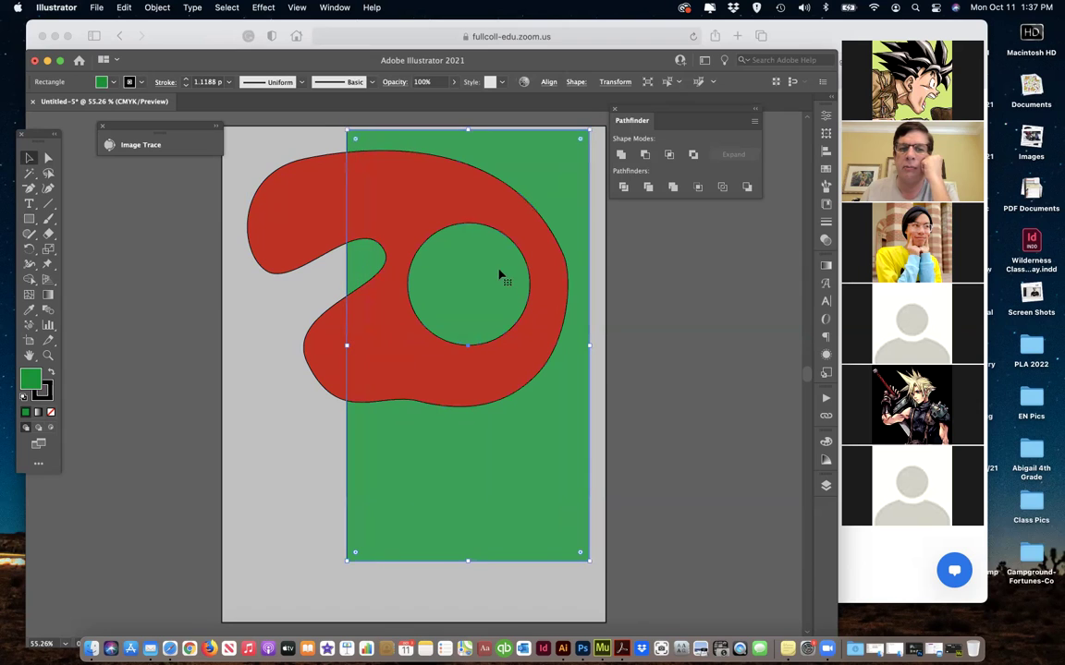
click(106, 216)
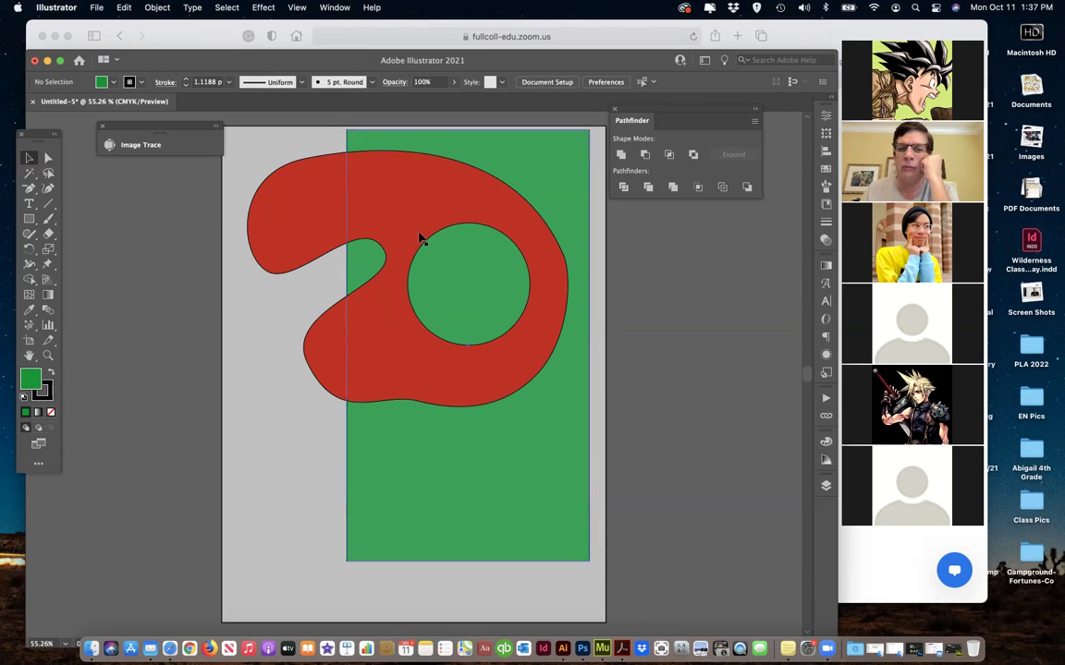
- Move the red cut-out shape off the artboard to its right and select the green rectangle
mouse_move(406, 213)
mouse_down()
mouse_move(406, 275)
mouse_move(362, 202)
mouse_move(514, 220)
mouse_move(417, 209)
mouse_up()
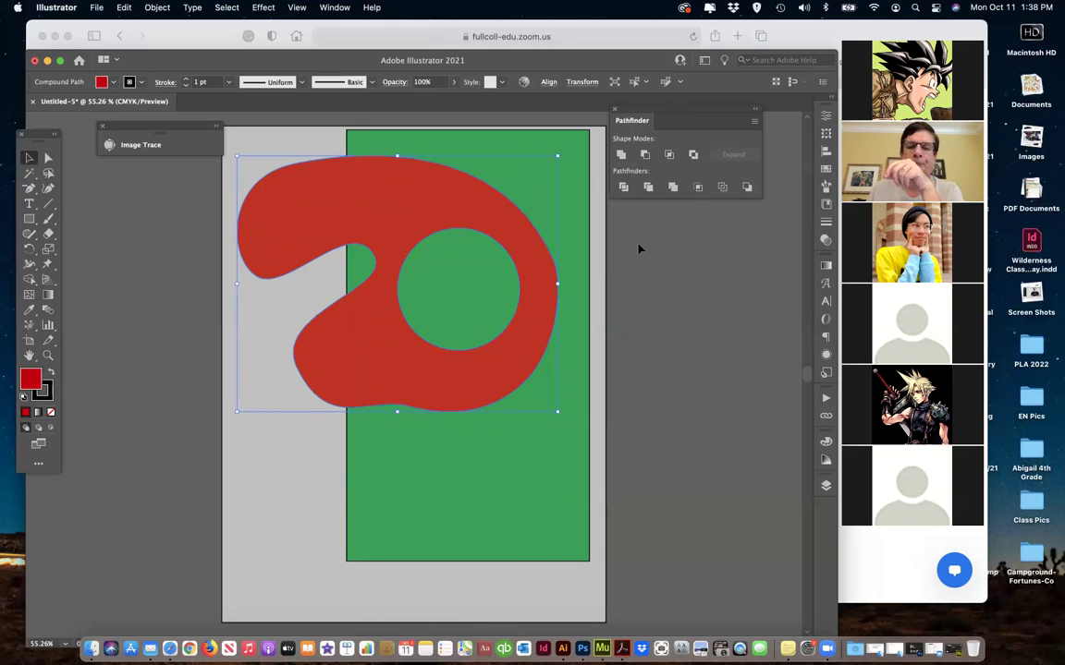
drag(469, 282, 836, 407)
click(499, 370)
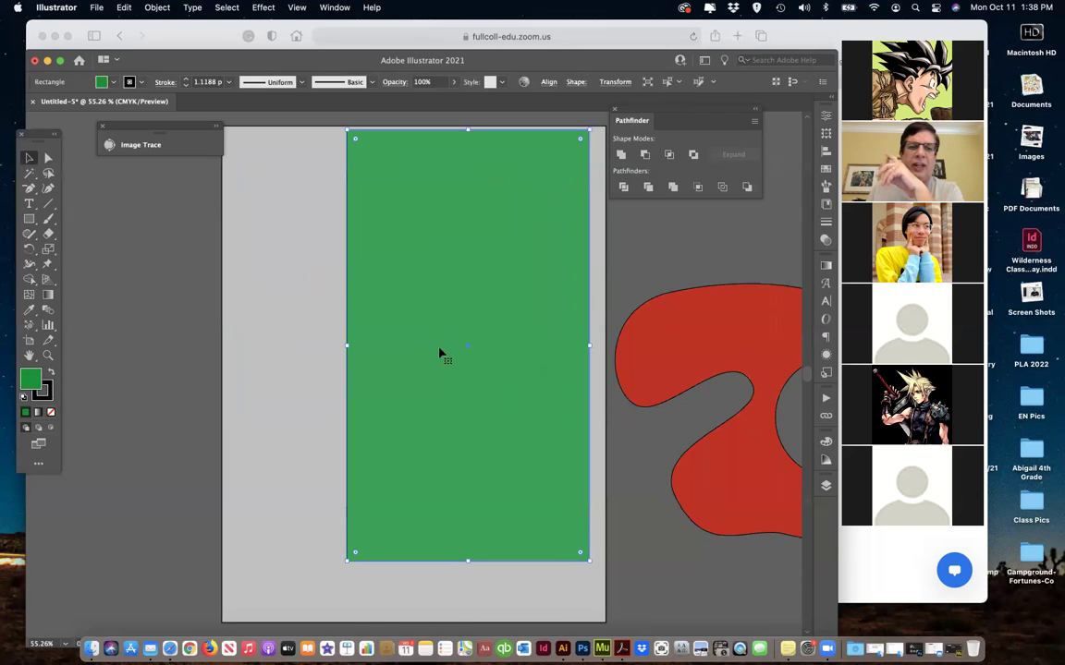
- Draw a smaller green rectangle overlapping the tall rectangle's left edge and round its corners
click(29, 219)
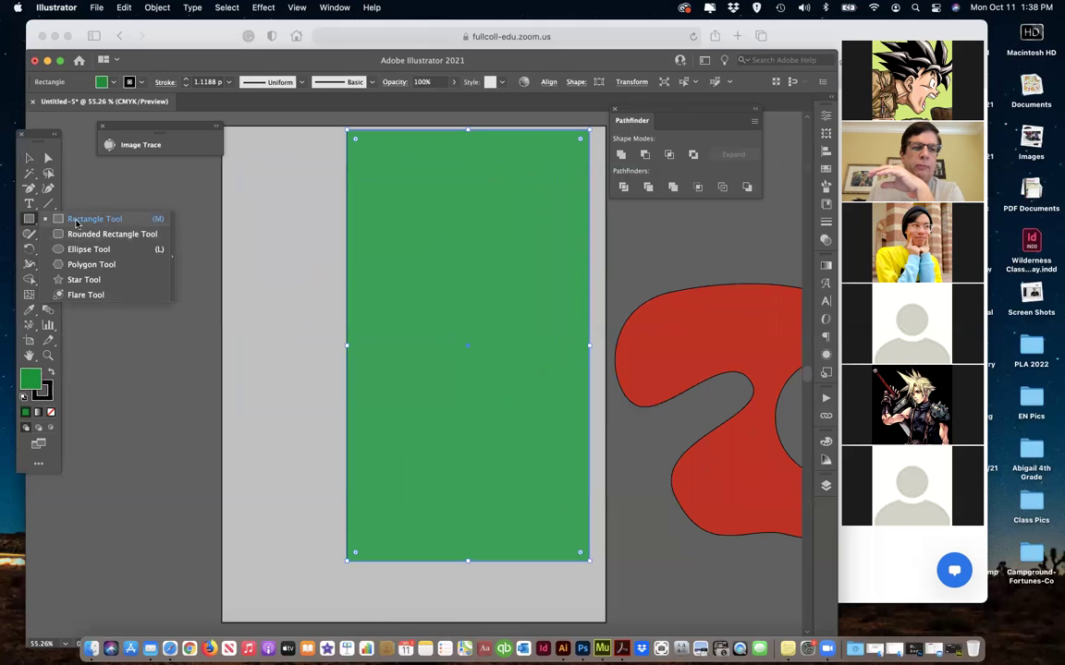
click(74, 219)
mouse_move(264, 266)
mouse_down()
mouse_move(452, 413)
mouse_move(484, 410)
mouse_up()
drag(274, 277, 302, 303)
key(v)
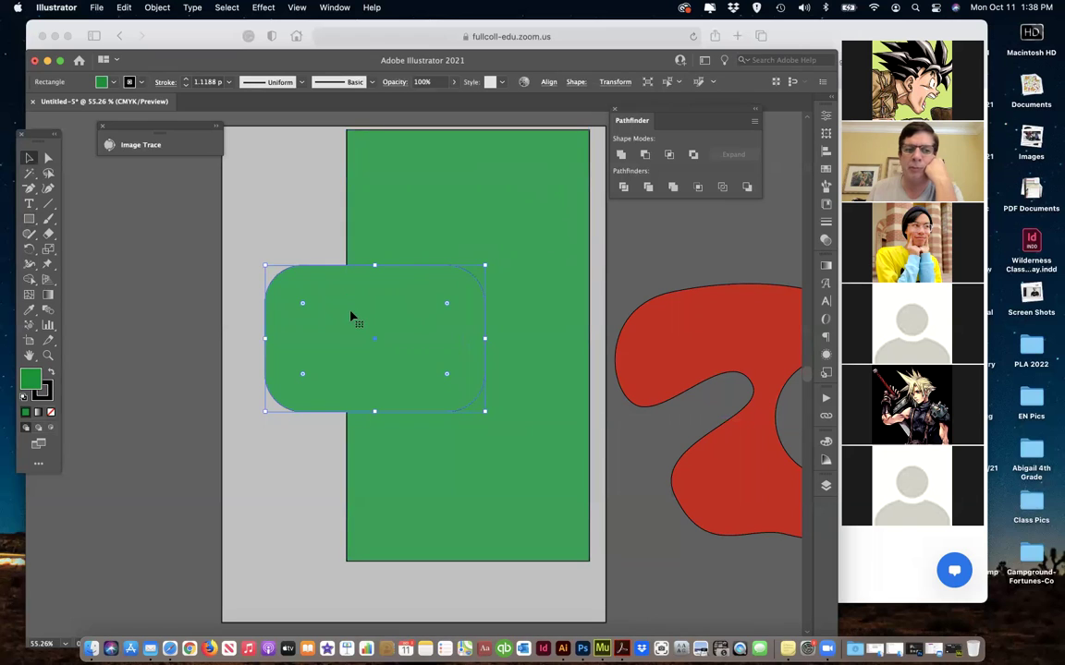
- Select the rounded rectangle and the tall green rectangle together and merge them with the Unite shape mode
key(super+shift+bracketleft)
shift+click(401, 217)
scroll(396, 221, down, 1)
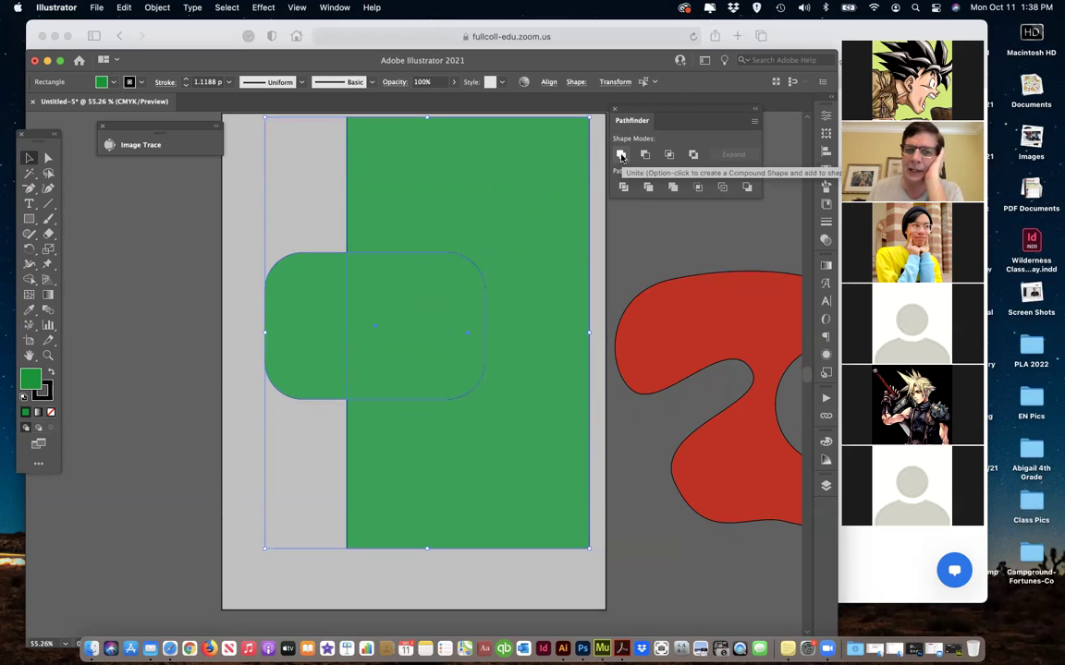
scroll(595, 195, up, 2)
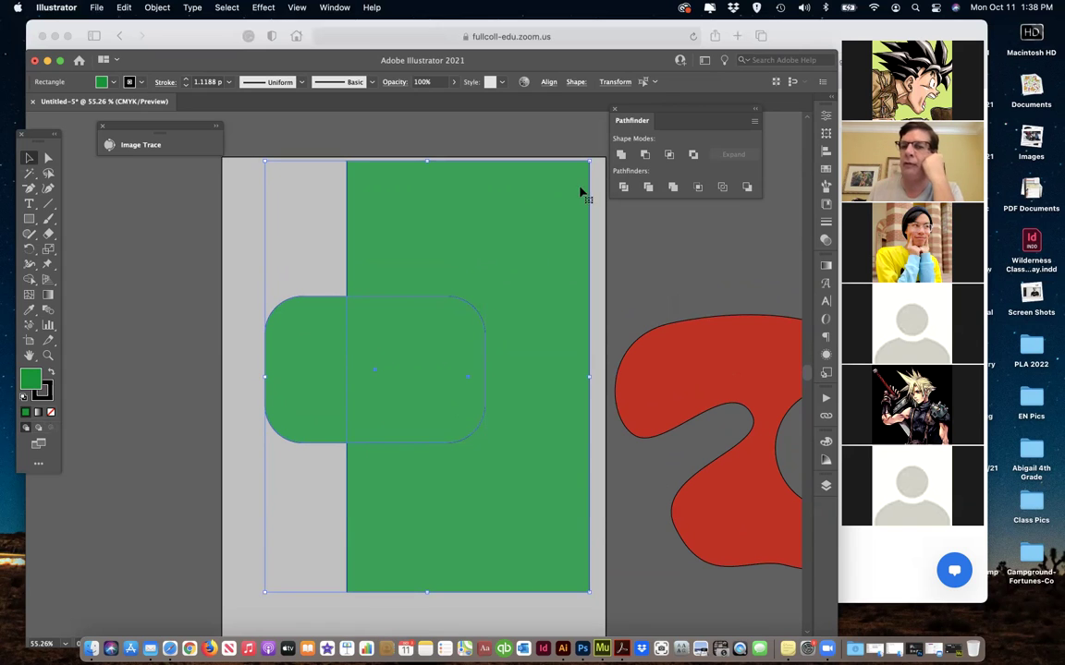
click(621, 155)
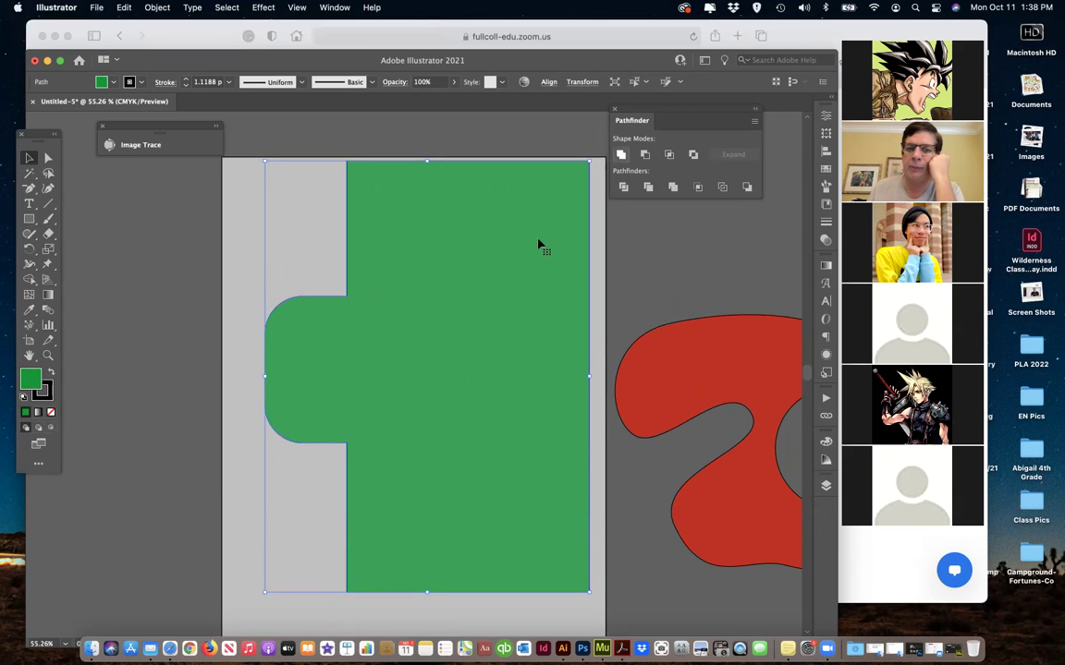
- Increase the rounding of all corners of the merged green shape, including the inner ones beside its tab
click(49, 159)
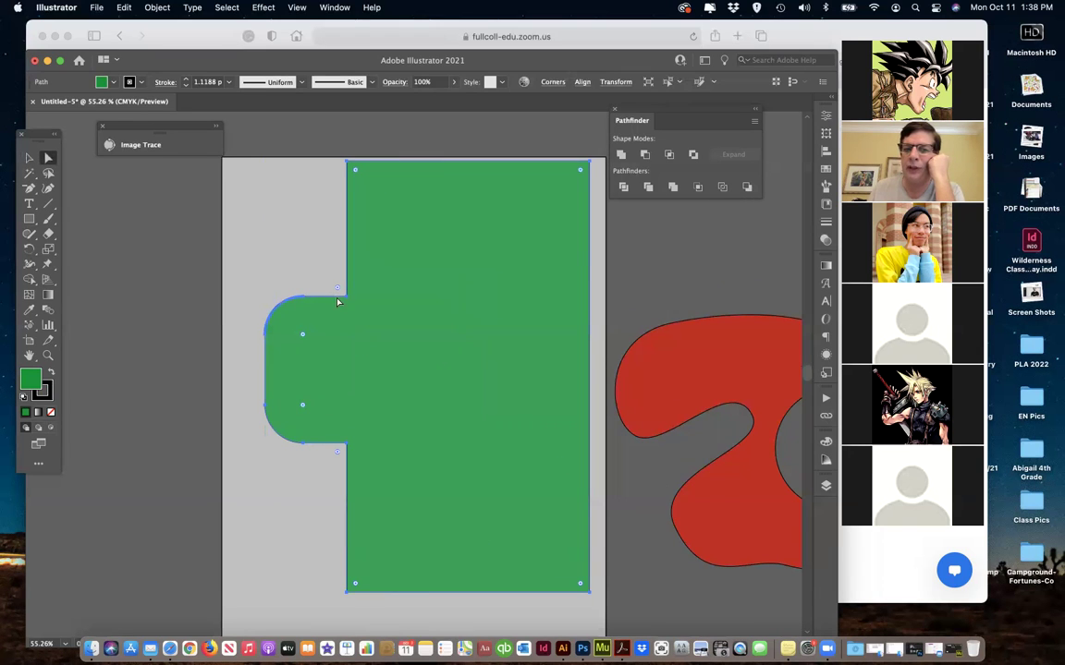
drag(338, 289, 304, 267)
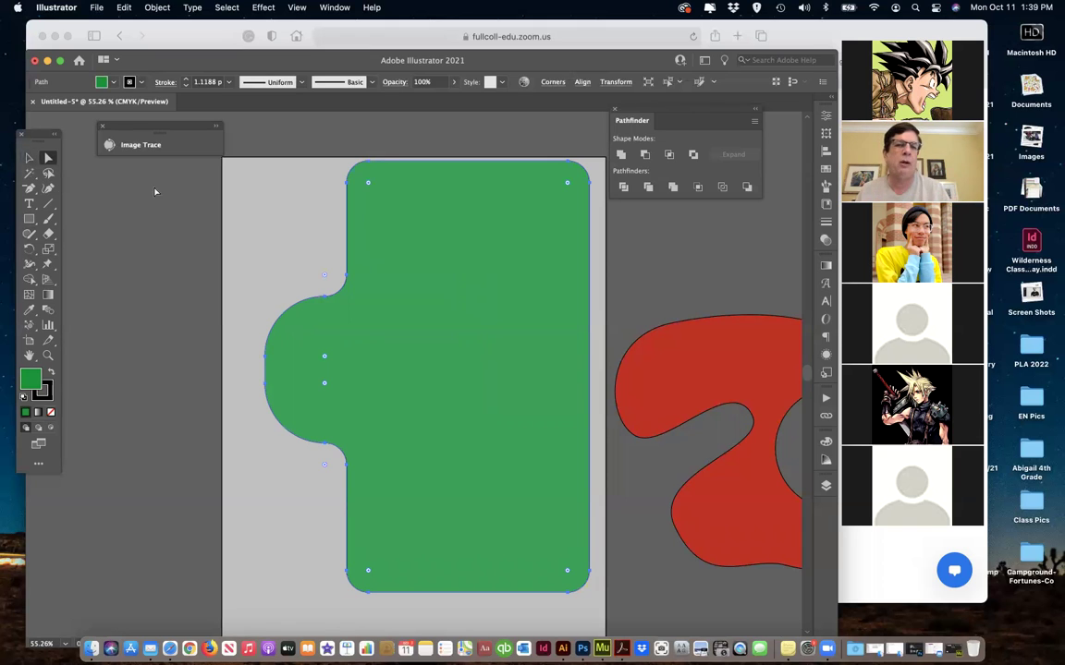
- Rotate the green shape 90° clockwise so its tab points up, scale it down, and place it in the artboard's upper half
key(v)
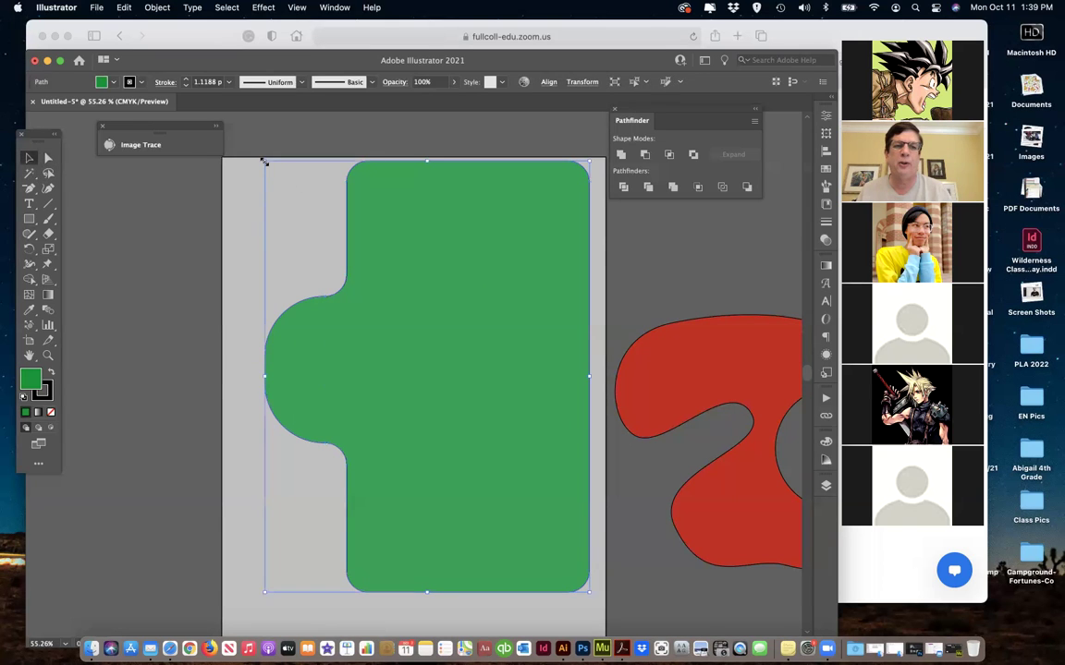
drag(260, 156, 617, 266)
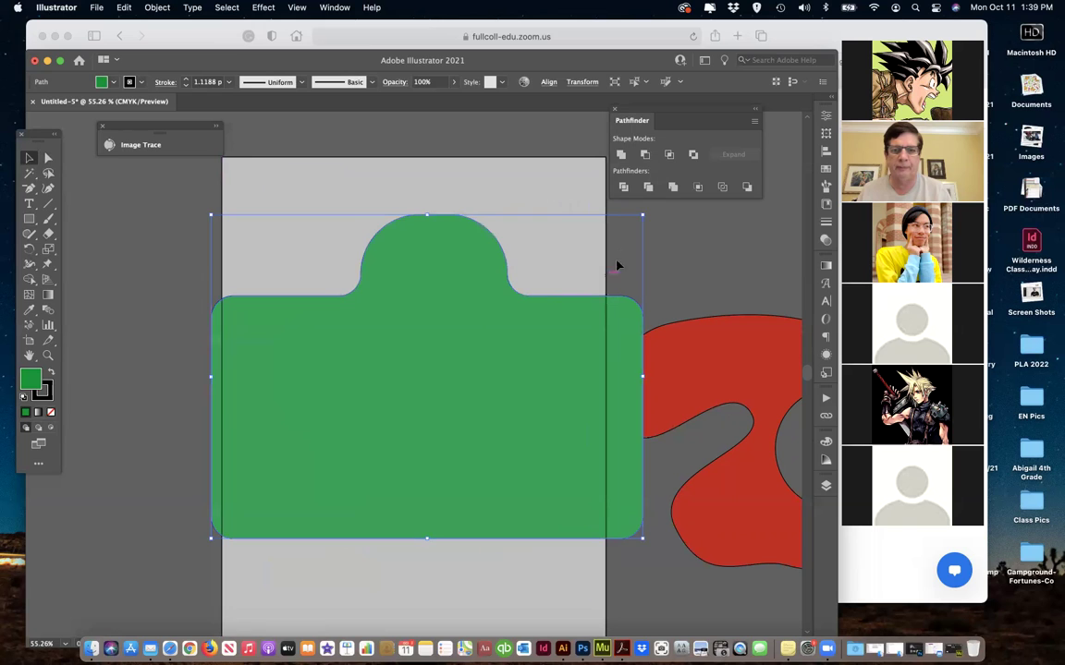
drag(645, 215, 459, 356)
drag(363, 433, 426, 302)
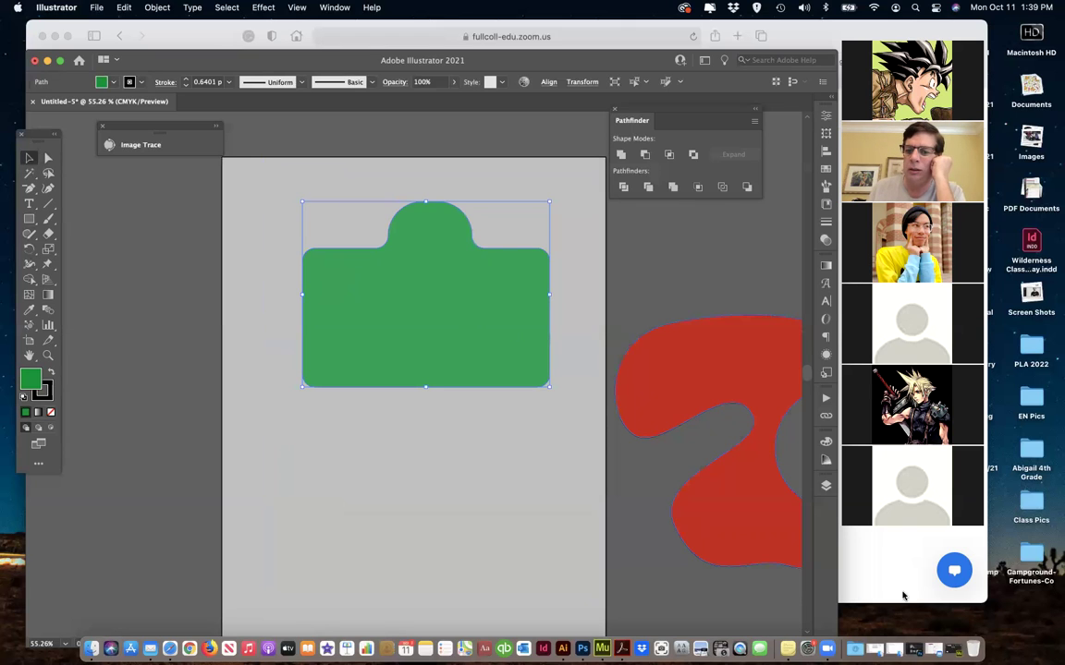
- Show the document's layers and change the green tabbed shape's fill colour to purple
click(825, 485)
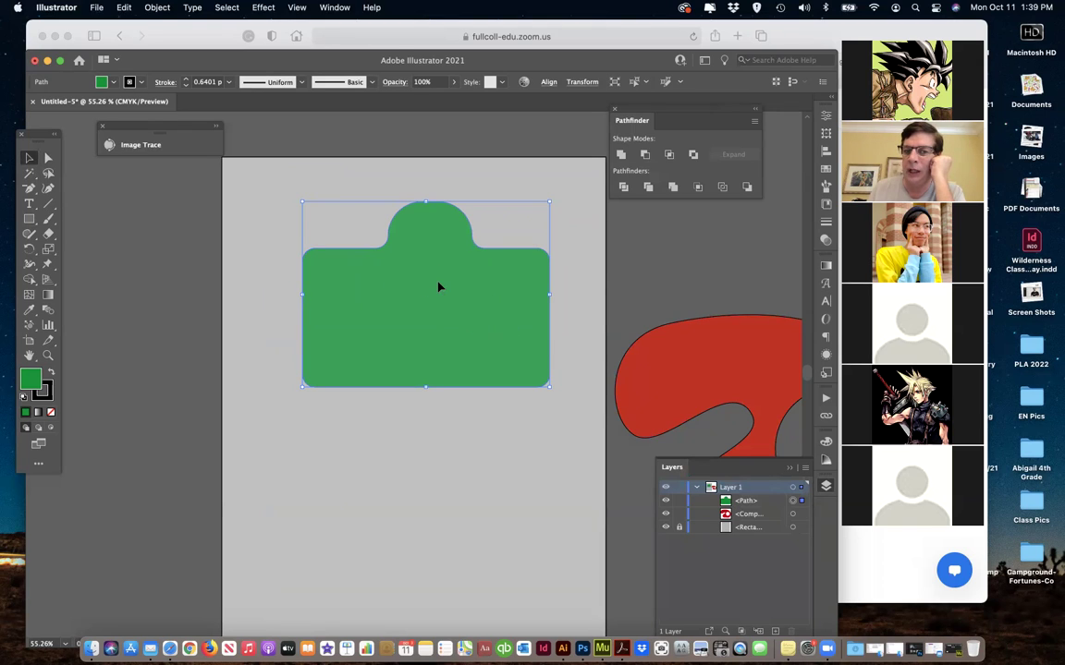
double_click(33, 379)
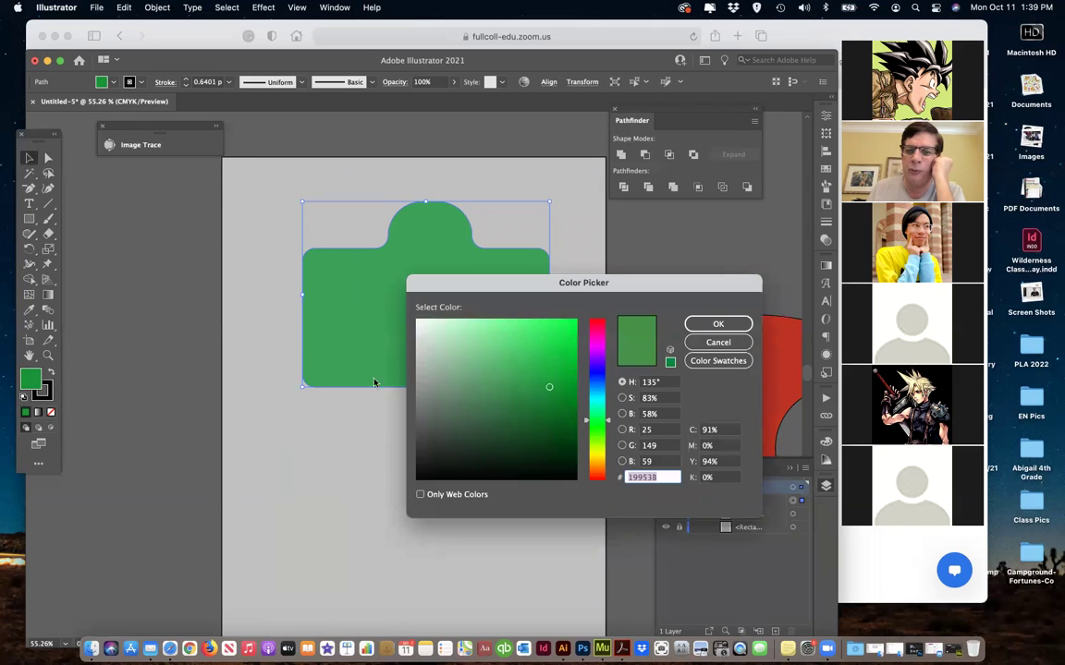
click(598, 405)
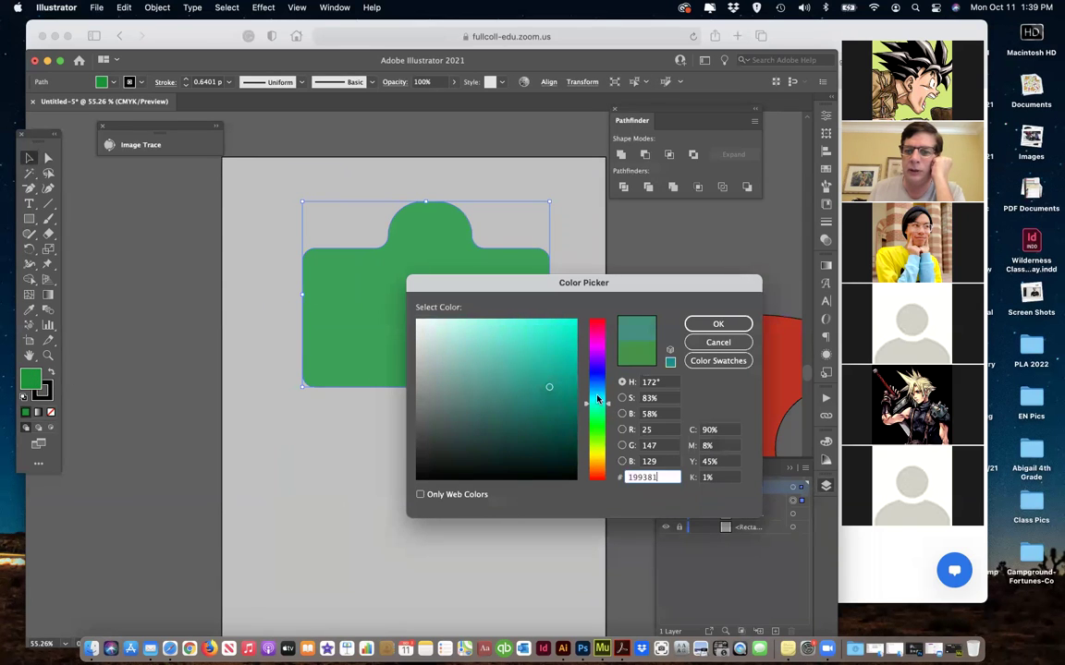
click(596, 344)
click(718, 323)
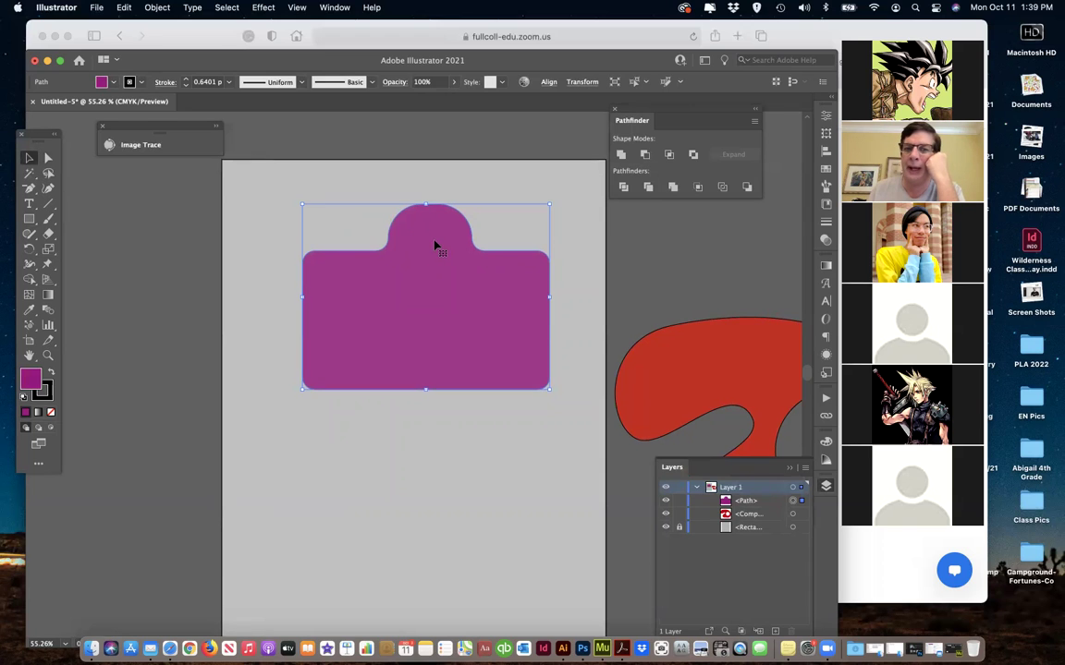
- Try to reshape the purple shape by moving the anchor point beside its tab's base, and undo the change
click(50, 160)
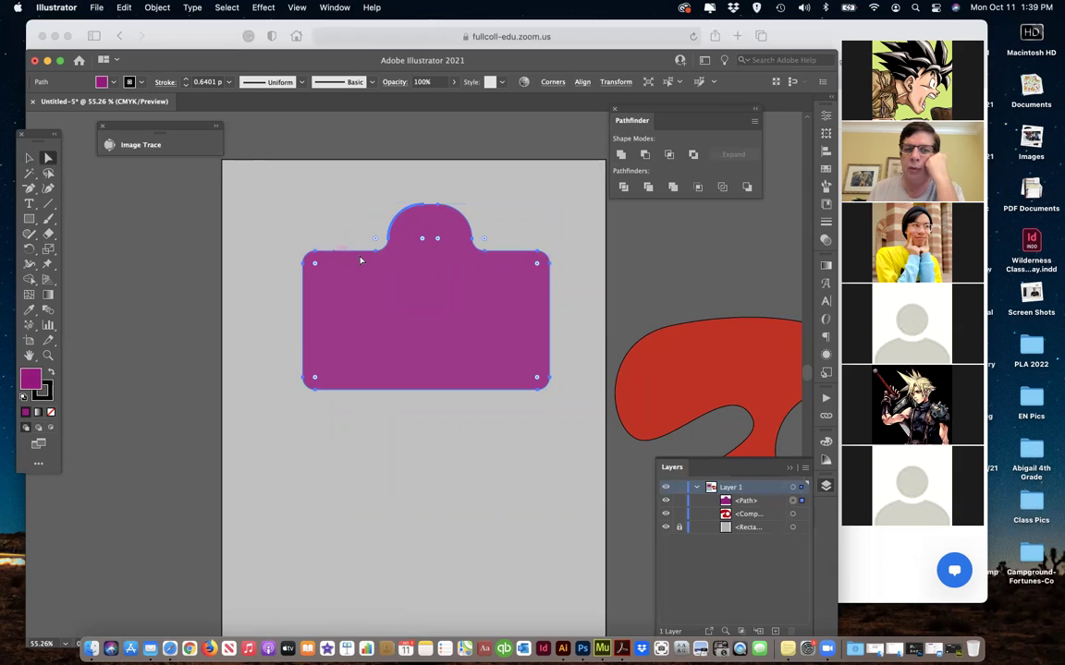
click(377, 254)
drag(378, 258, 408, 336)
key(super+z)
key(super+z)
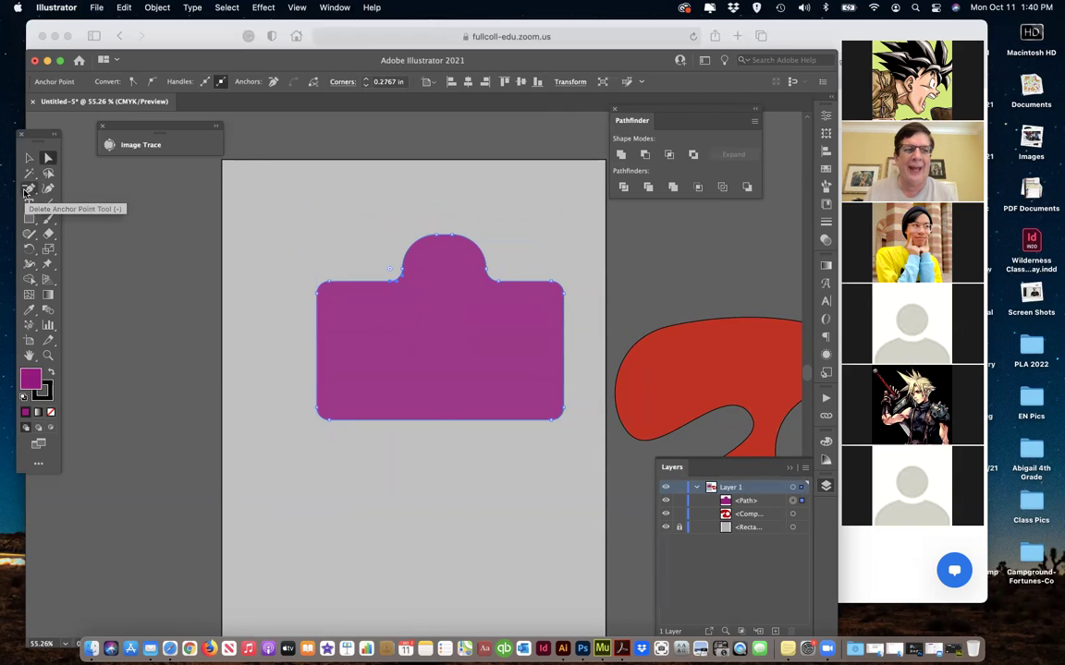
- Add an anchor point midway along the purple shape's left edge and pull it inward to form a V-shaped notch
click(28, 189)
click(92, 218)
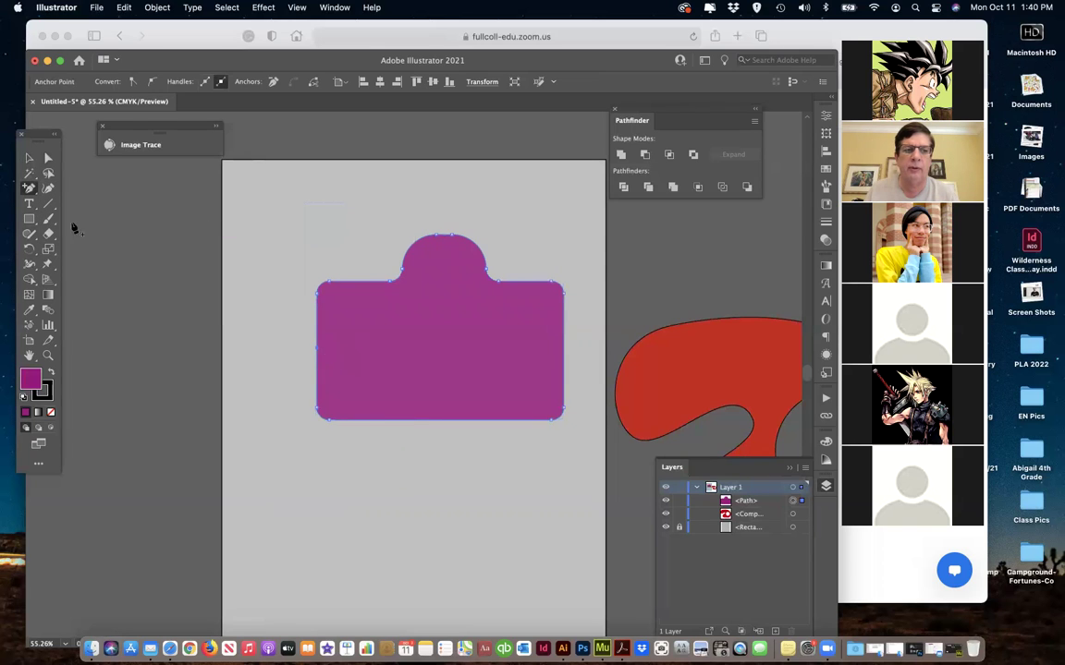
click(48, 157)
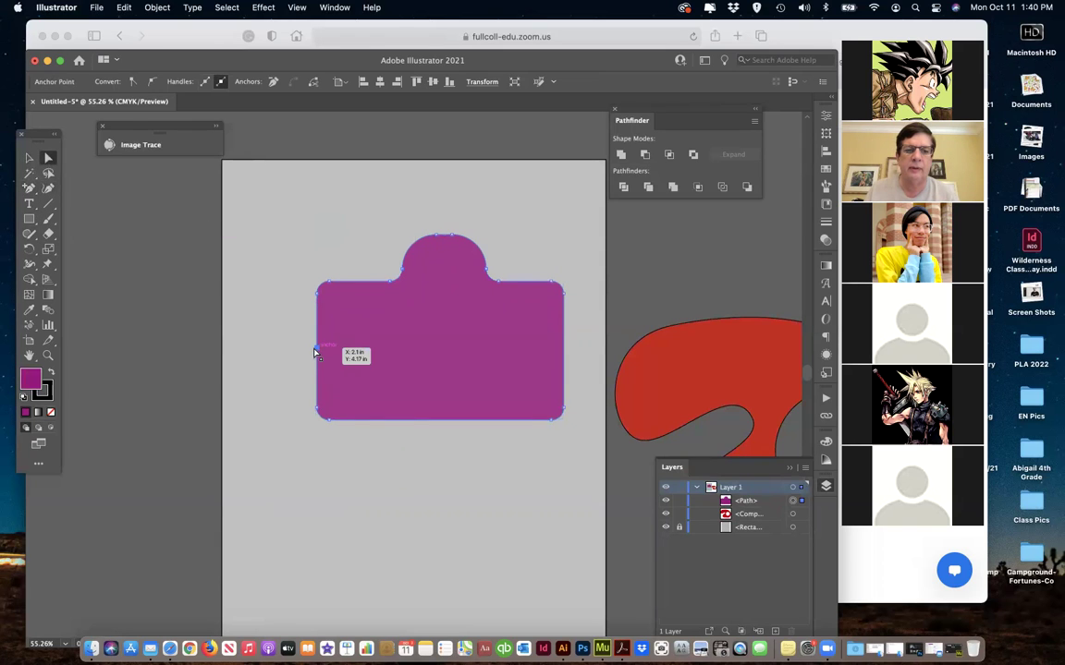
drag(317, 350, 348, 359)
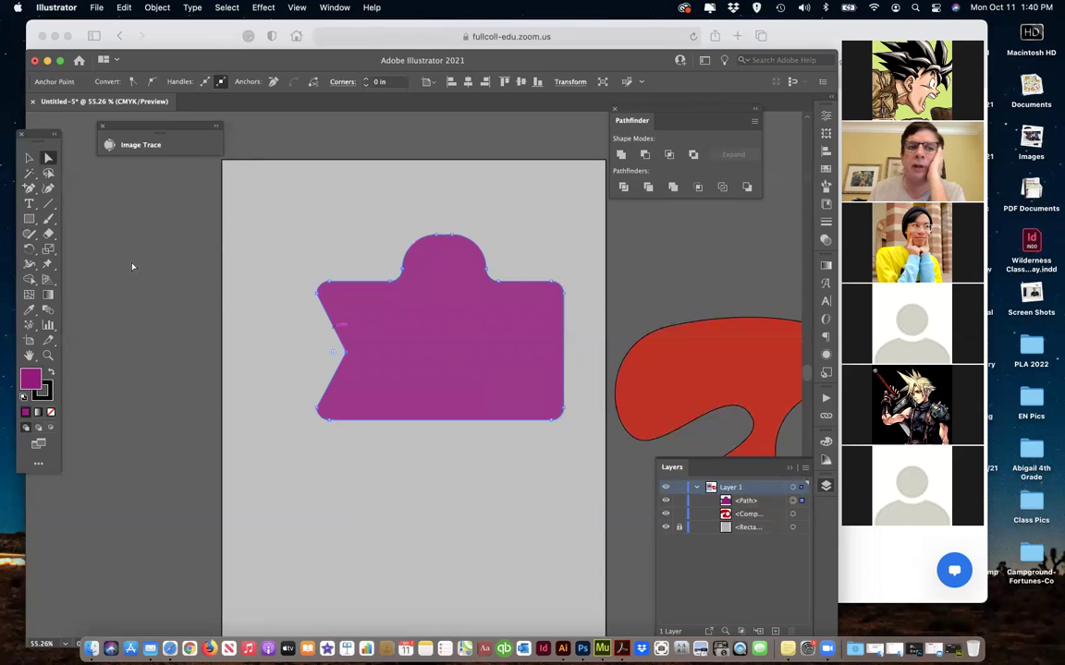
- Create a 7-point star with radii of 1.3472 in and 1.6944 in outside the artboard and scale it down to about half size
click(30, 222)
drag(29, 222, 92, 217)
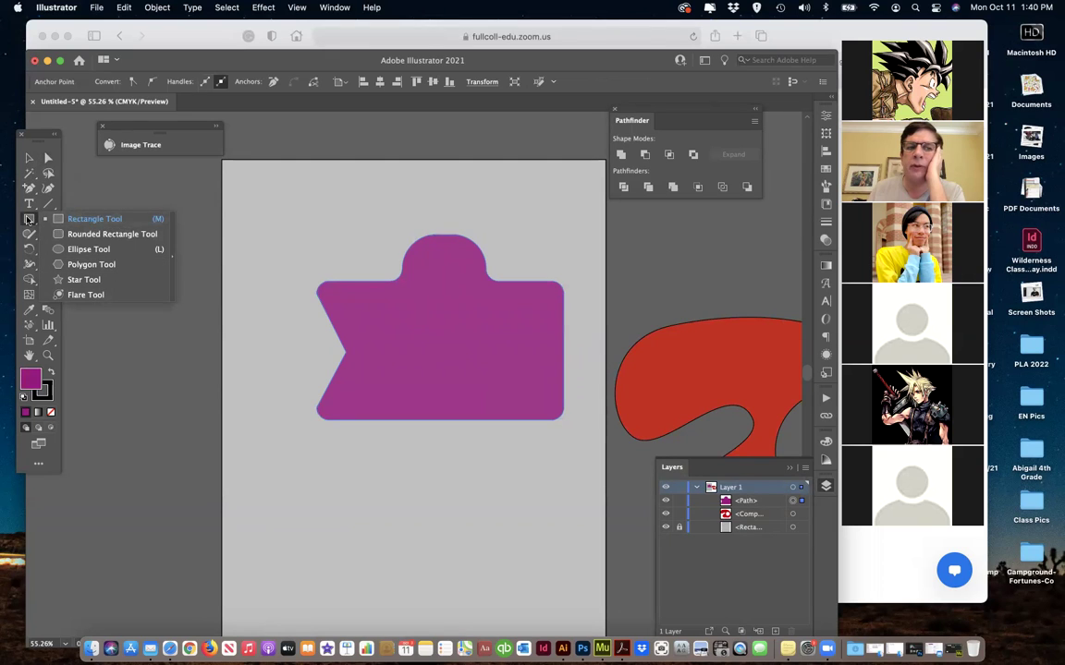
click(79, 280)
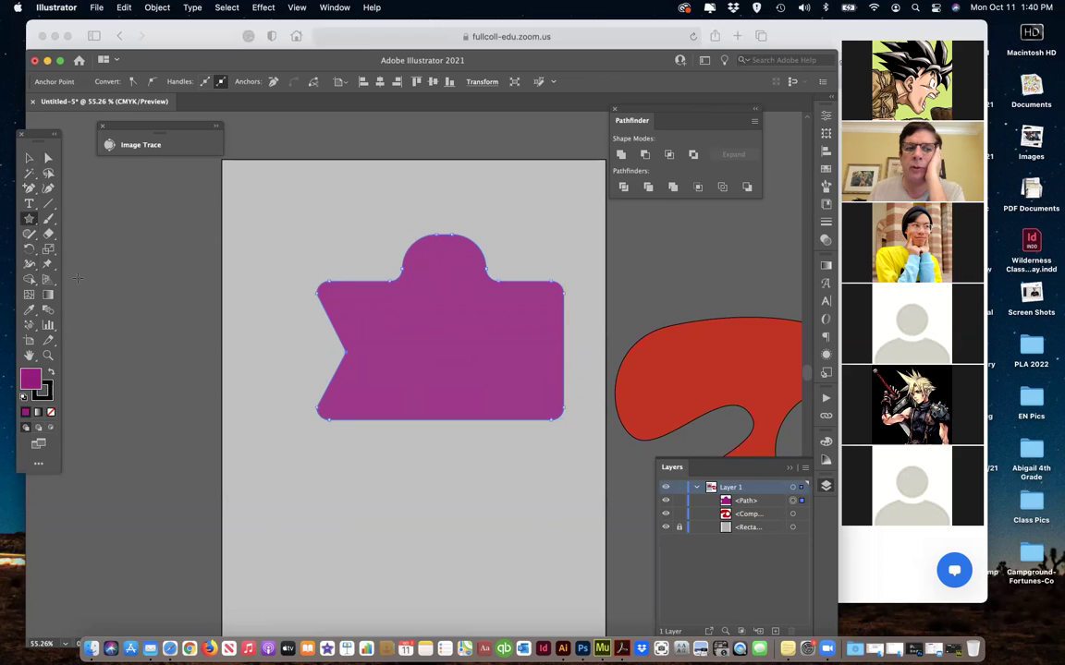
click(146, 256)
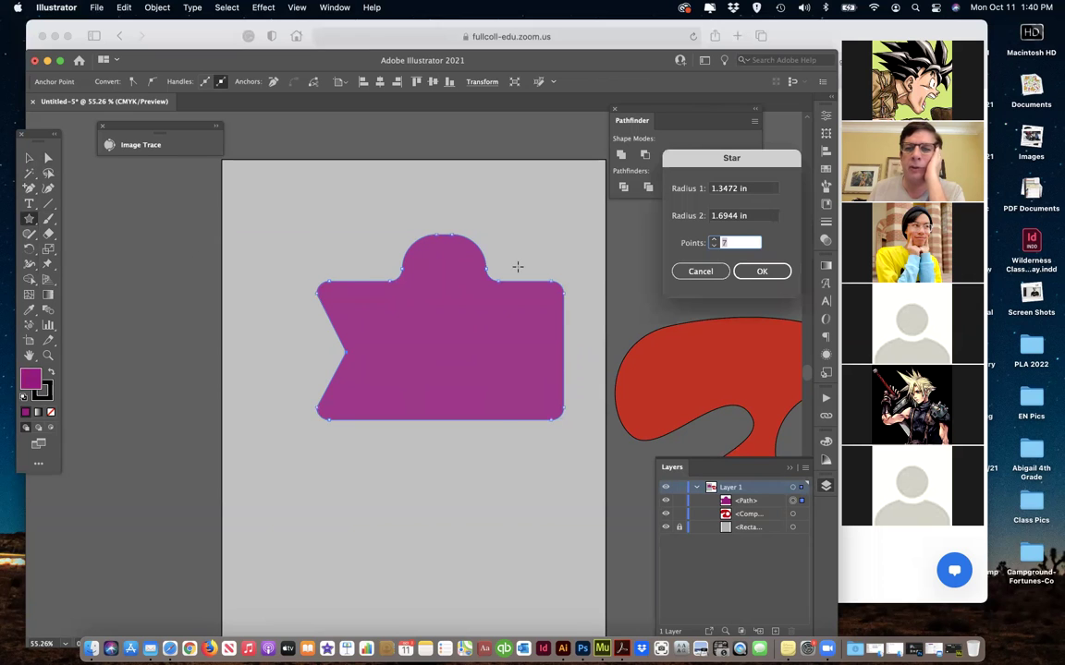
click(762, 271)
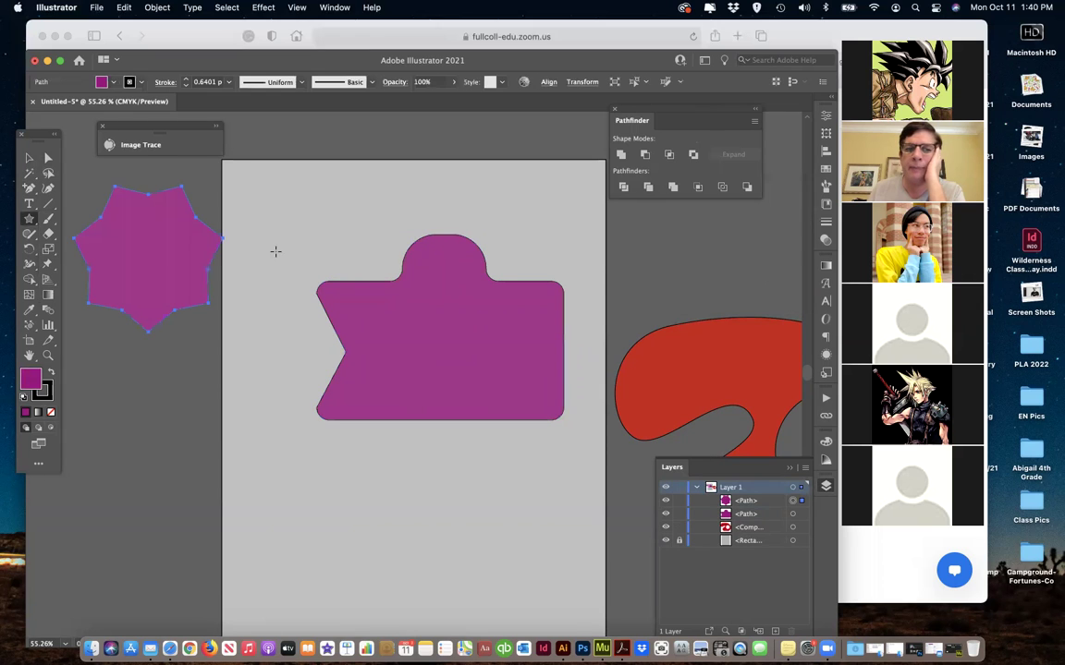
click(29, 158)
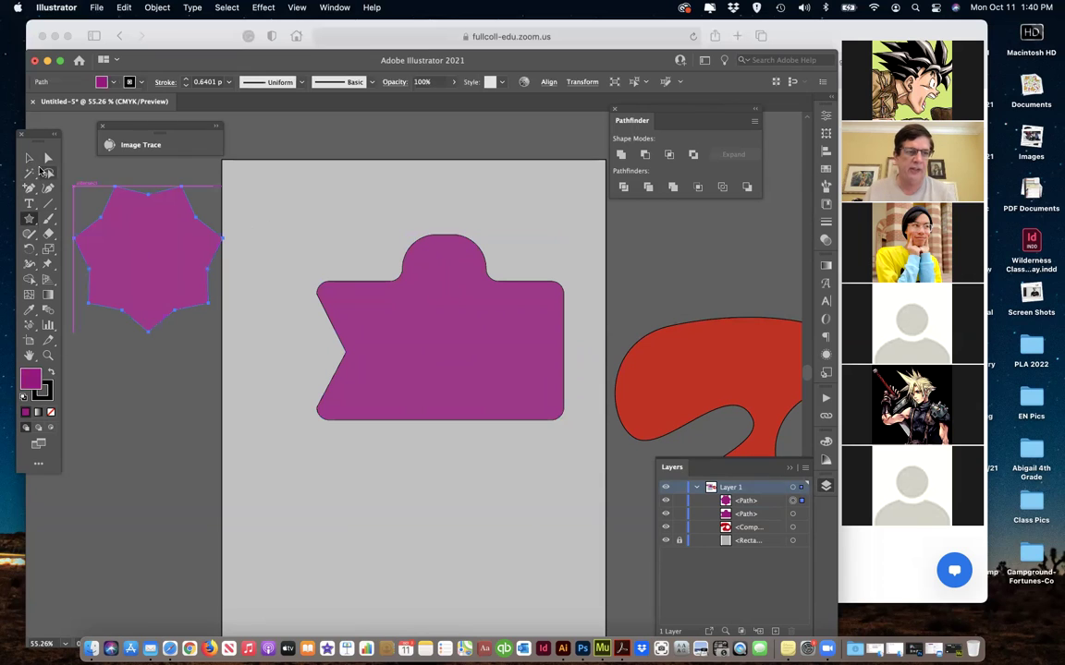
mouse_move(222, 187)
mouse_down()
mouse_move(148, 246)
mouse_move(143, 264)
mouse_up()
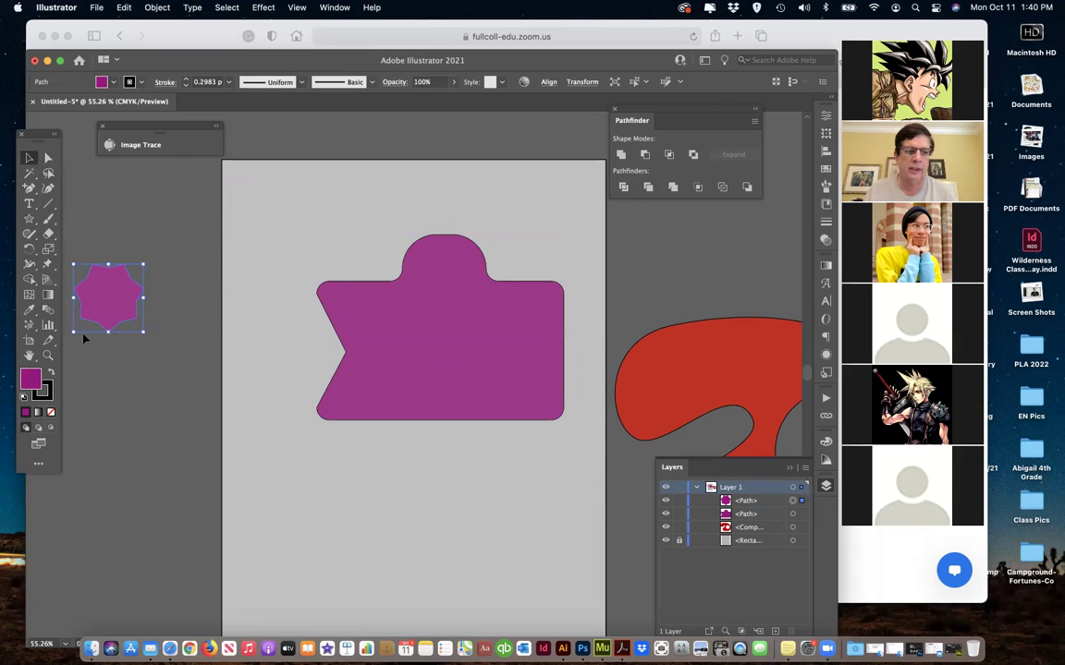
- Fill the small star with dark blue (1A3191) and place it in the middle of the purple shape
double_click(31, 379)
click(597, 373)
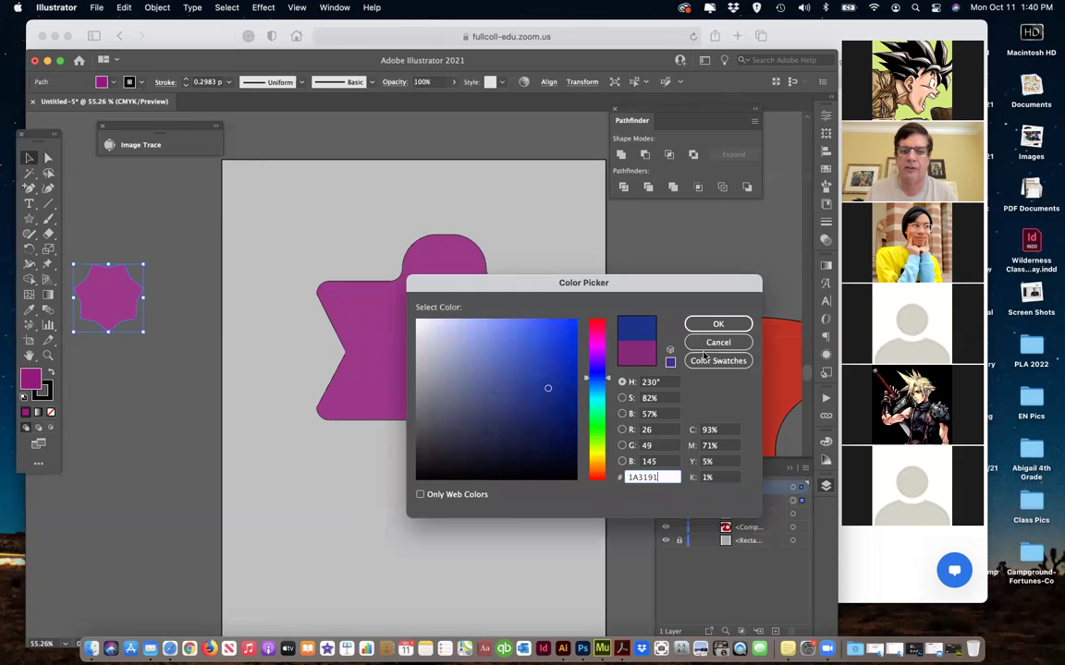
click(718, 324)
drag(111, 298, 443, 349)
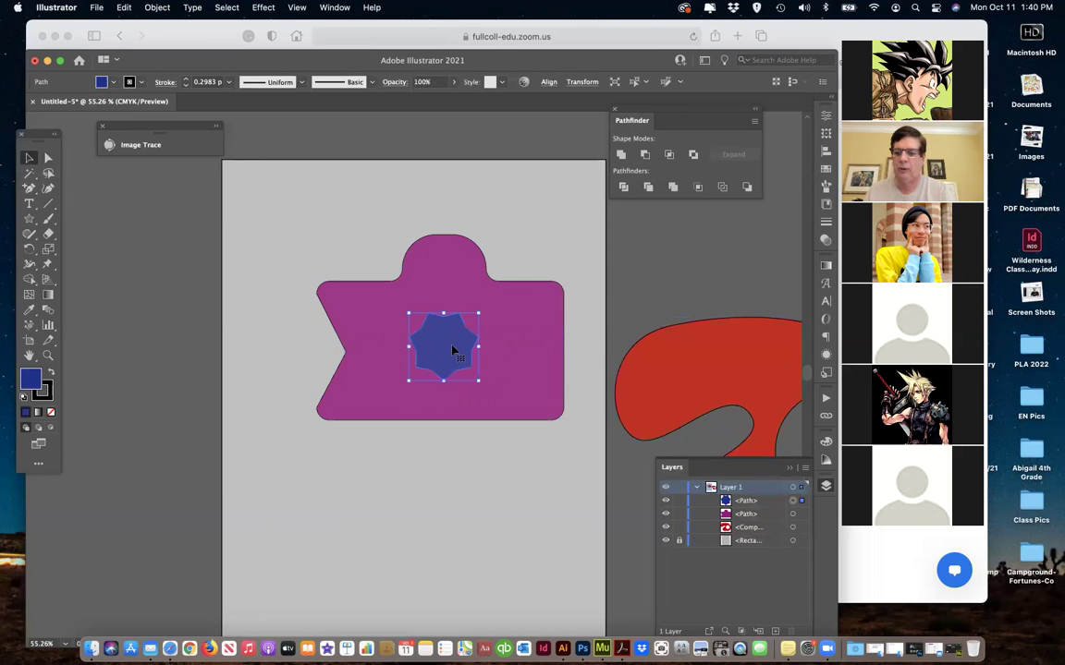
- Delete the seven-pointed star, try a star with 5 points and the same radii, and delete that one too
key(Delete)
click(29, 218)
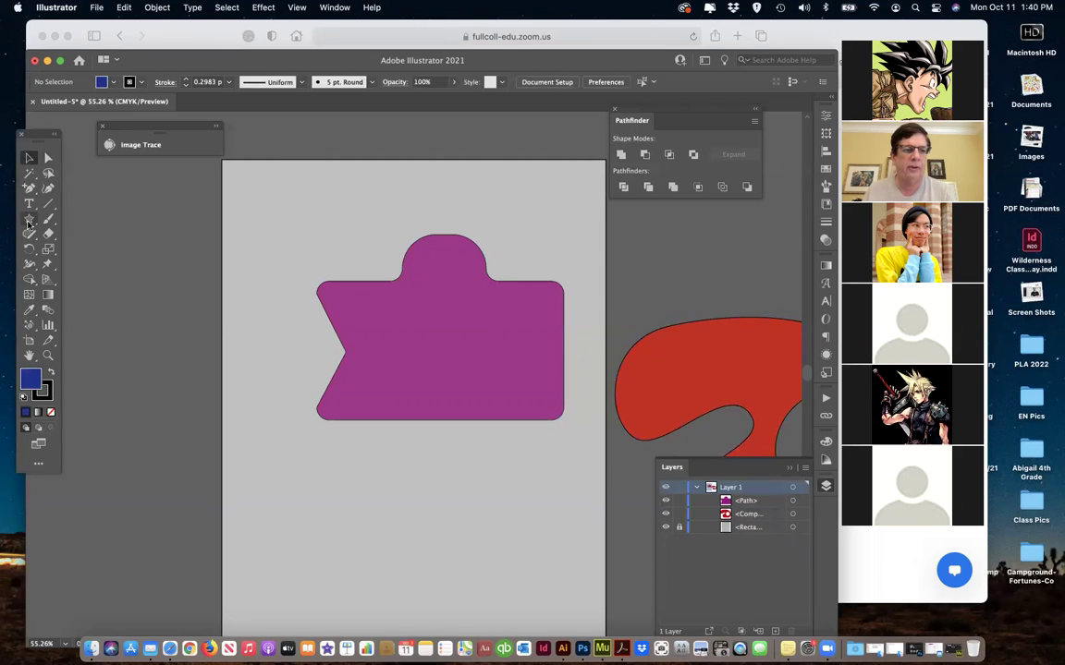
click(159, 257)
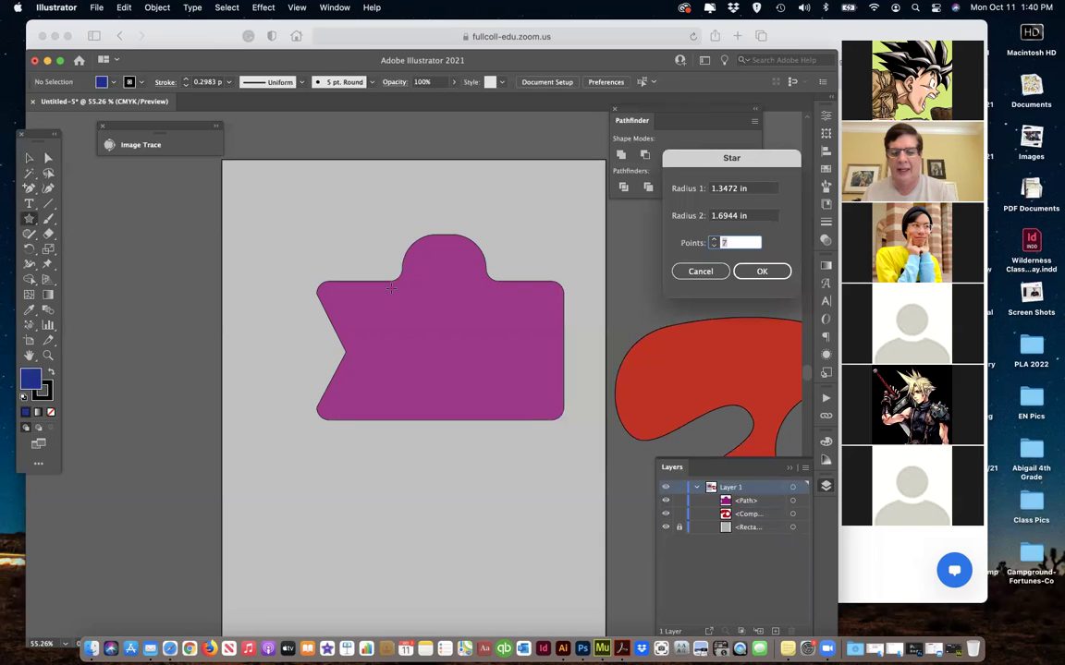
text(5)
click(761, 271)
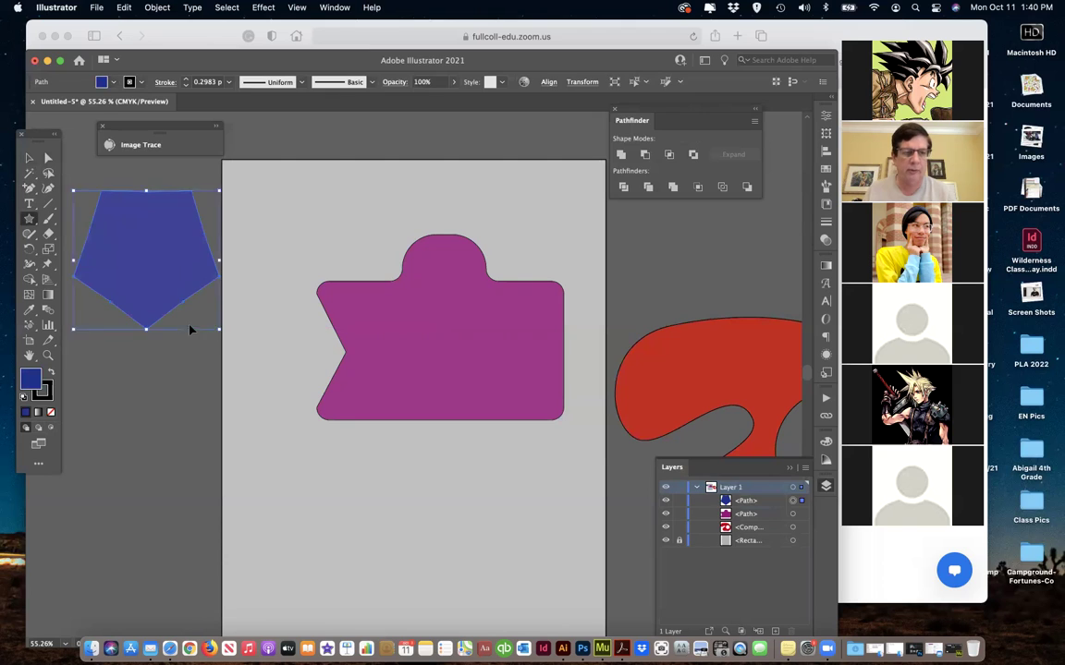
key(Delete)
- Create a five-pointed blue star with Radius 2 set to 0.5 in and place it in the middle of the purple shape
click(119, 245)
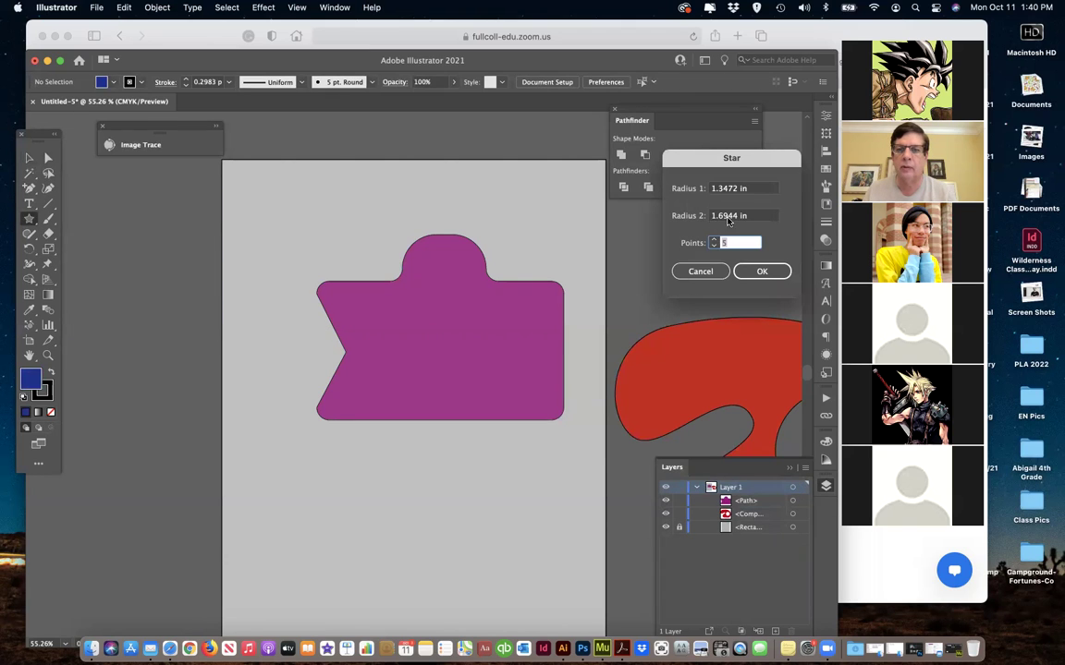
click(726, 218)
double_click(725, 218)
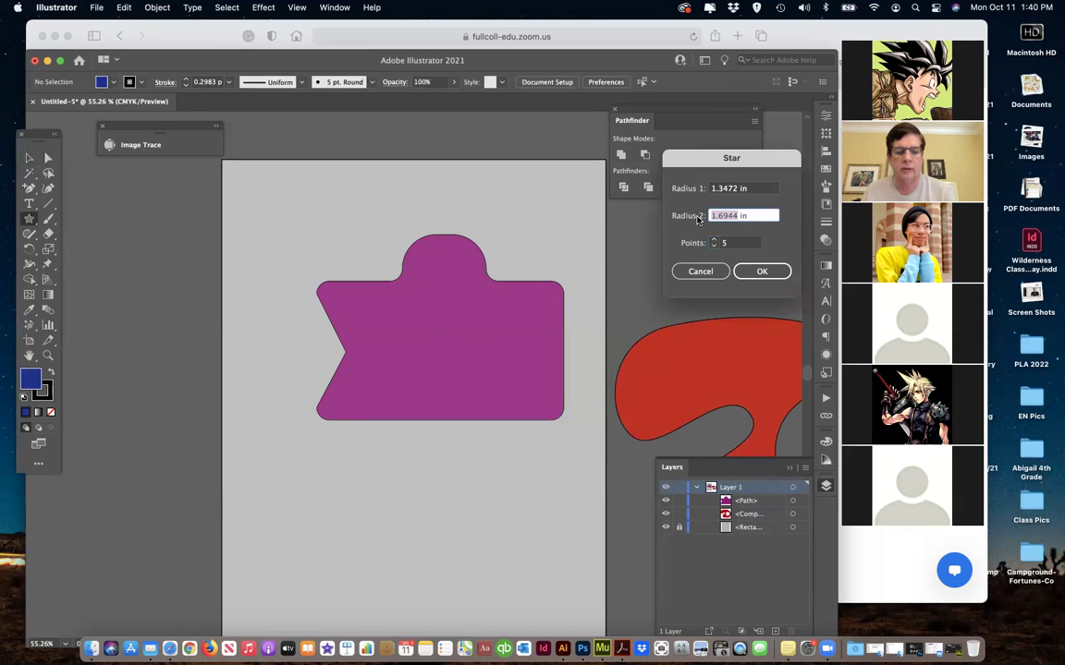
key(BackSpace)
text(.5)
key(Return)
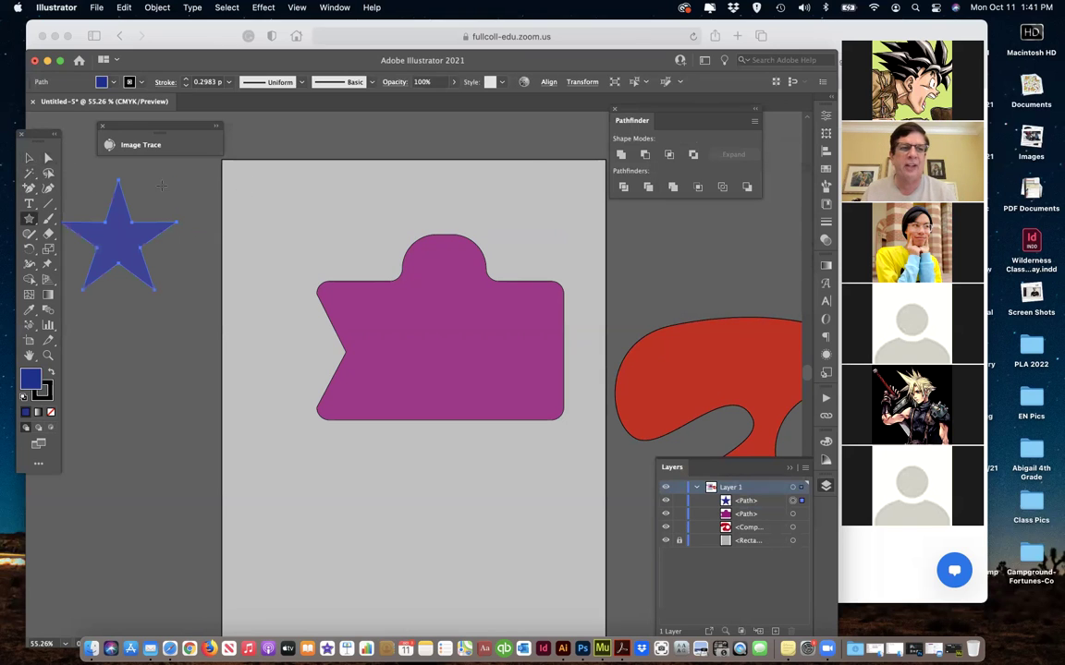
click(28, 158)
drag(125, 237, 448, 348)
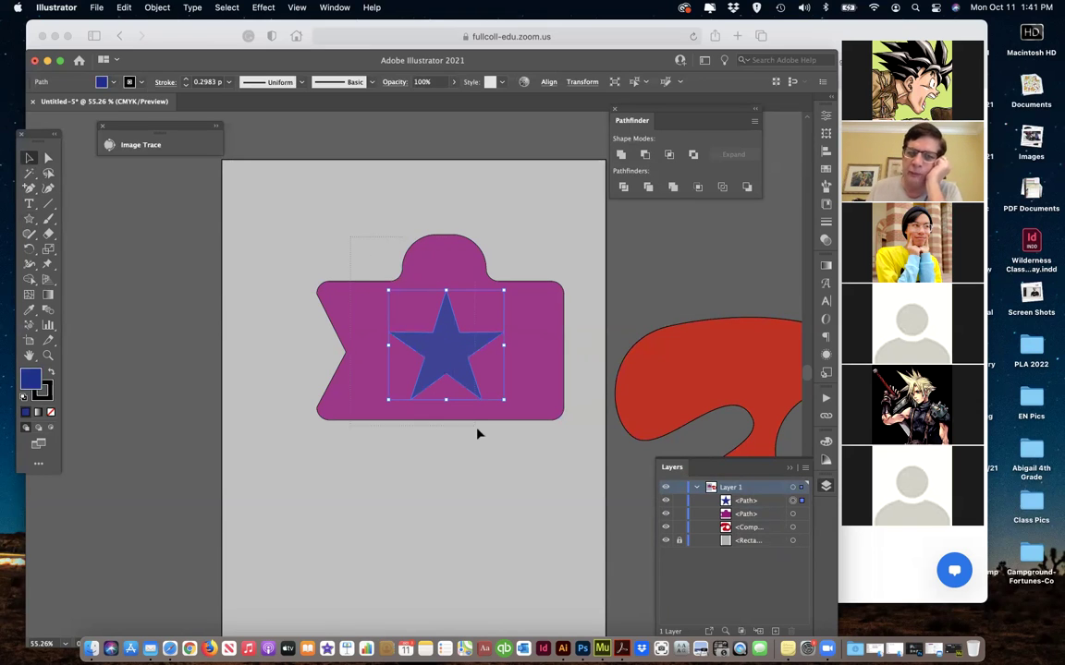
- Select the star and the purple shape individually, select both with a marquee, and clear the selection
click(307, 204)
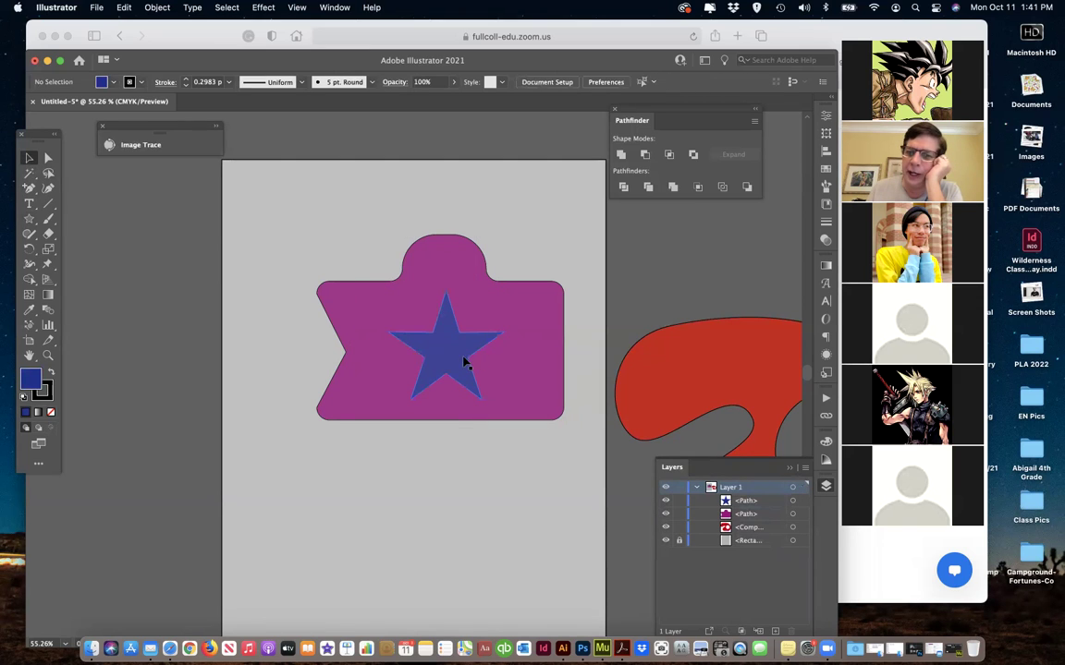
click(462, 359)
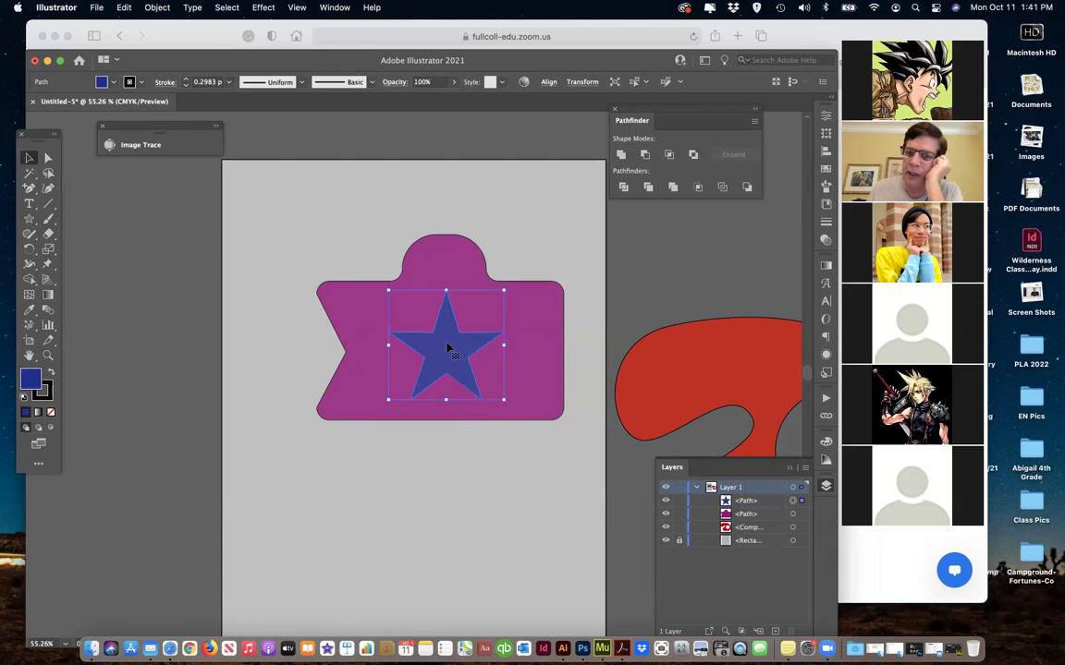
click(532, 338)
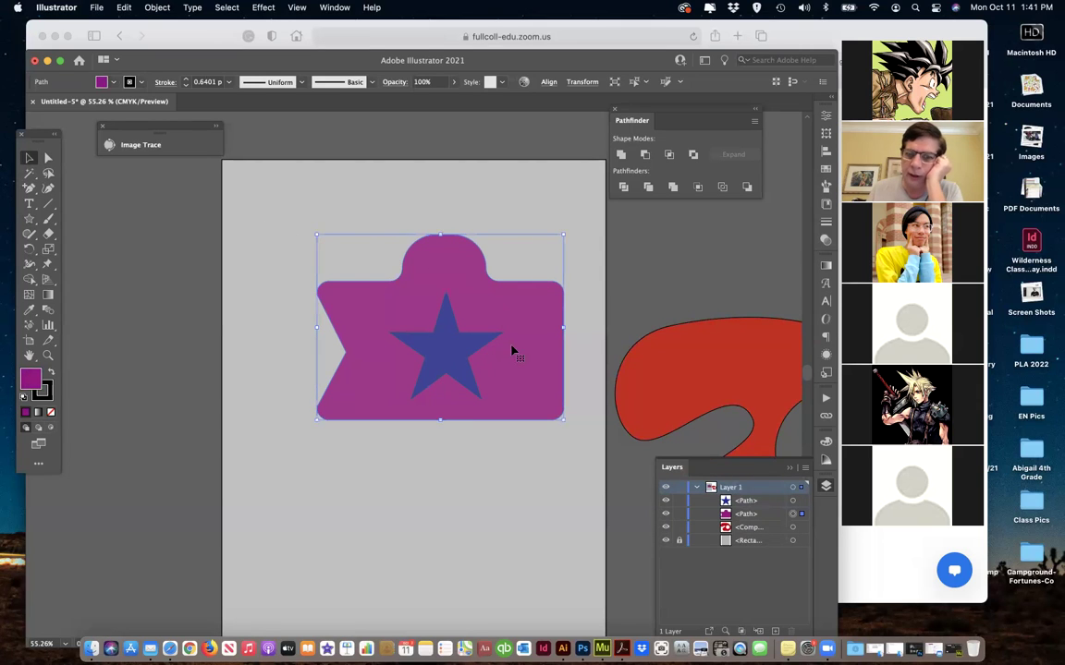
drag(312, 204, 479, 442)
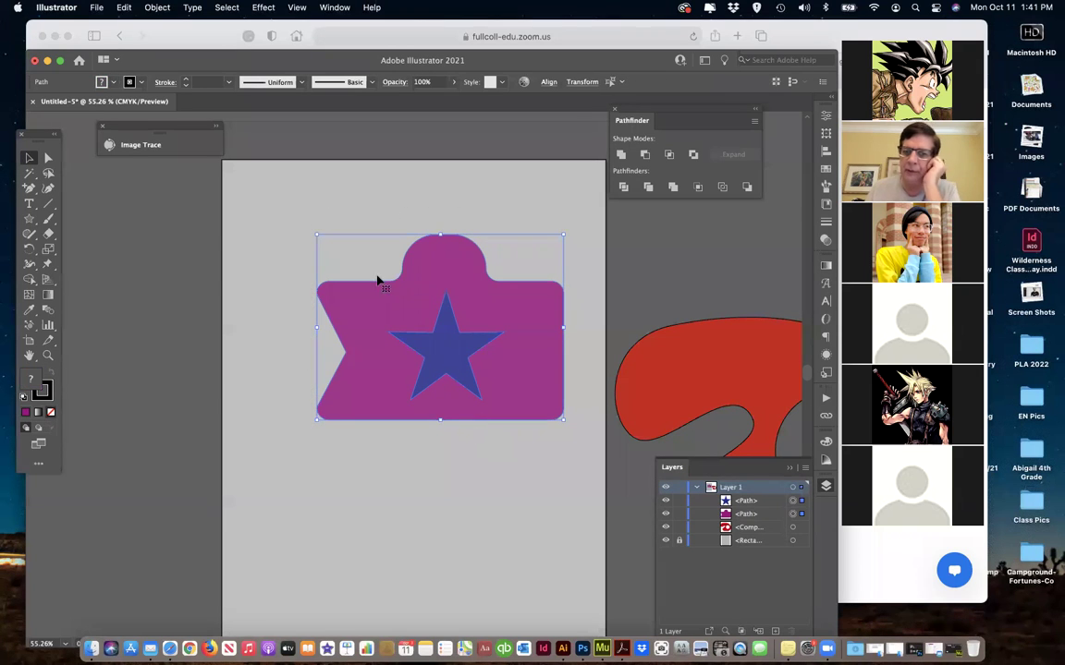
click(342, 188)
- Select the star and the purple shape together and cut the star out with the Minus Front shape mode
click(509, 307)
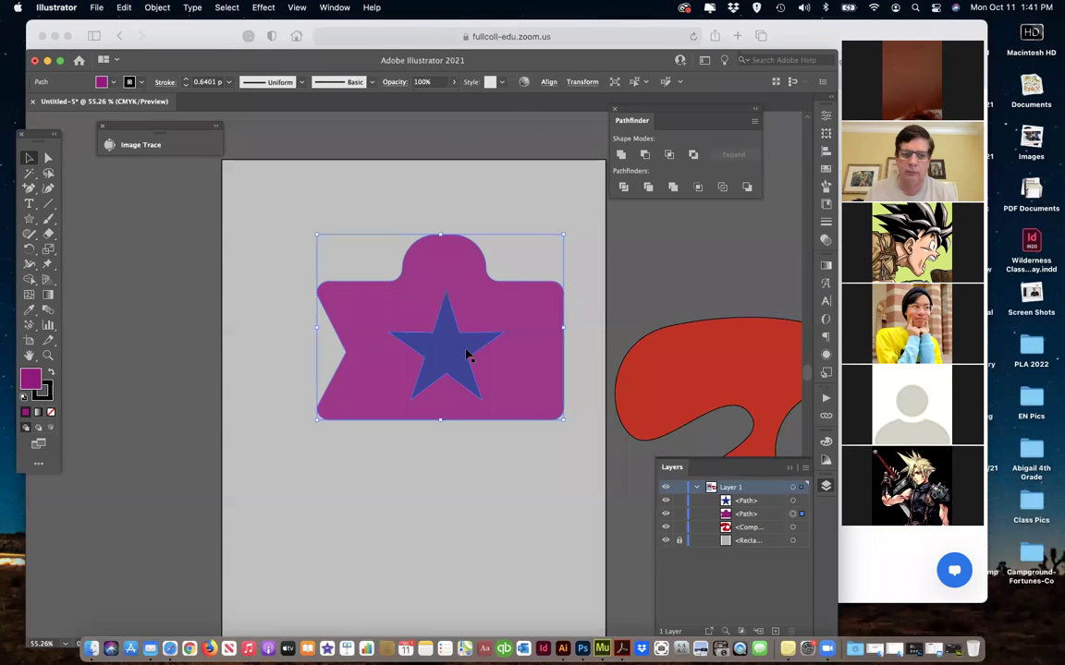
click(456, 356)
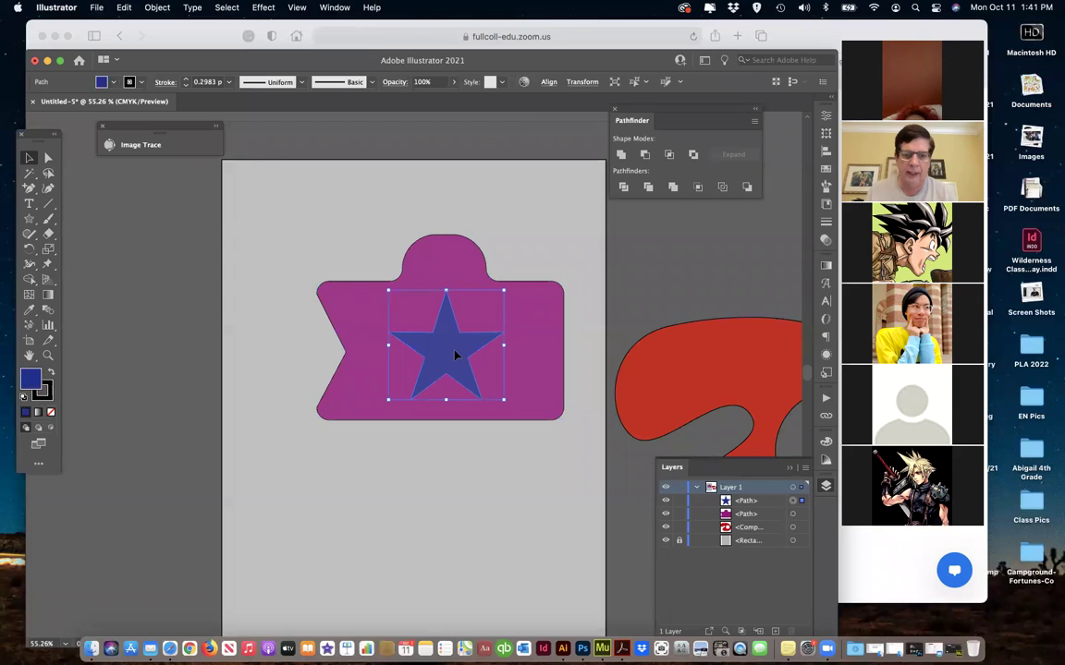
shift+click(552, 363)
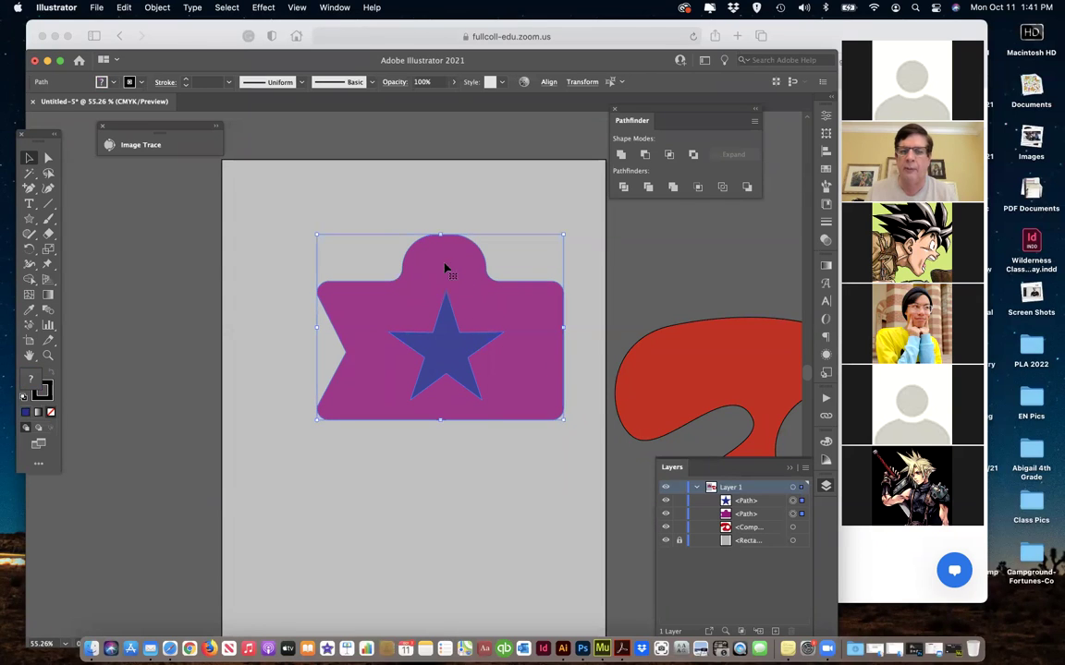
drag(300, 203, 564, 429)
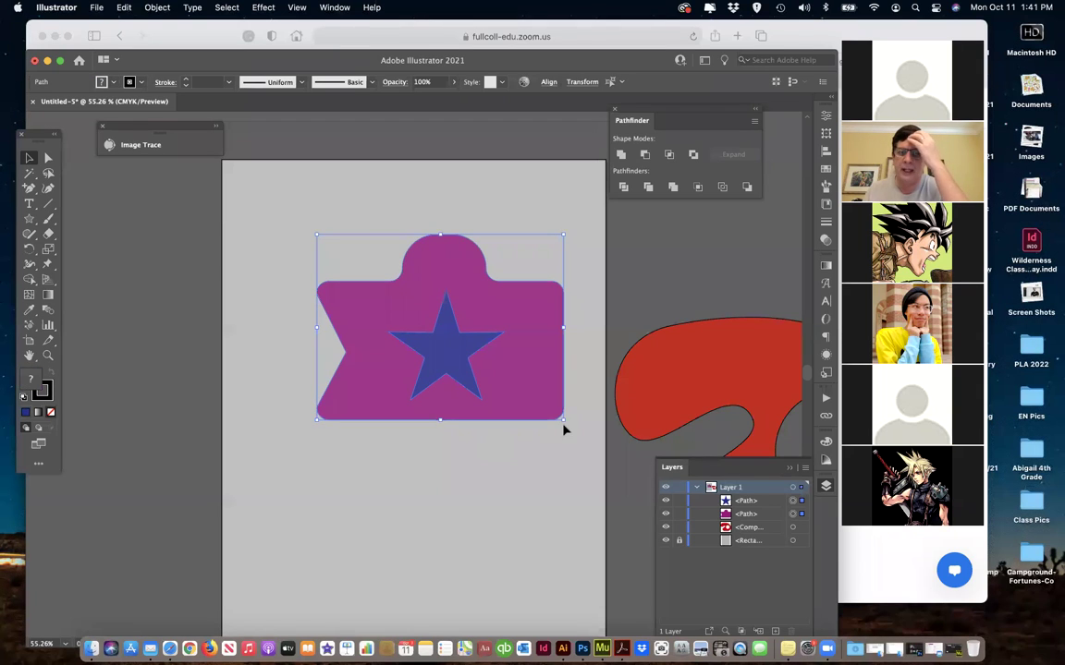
click(646, 156)
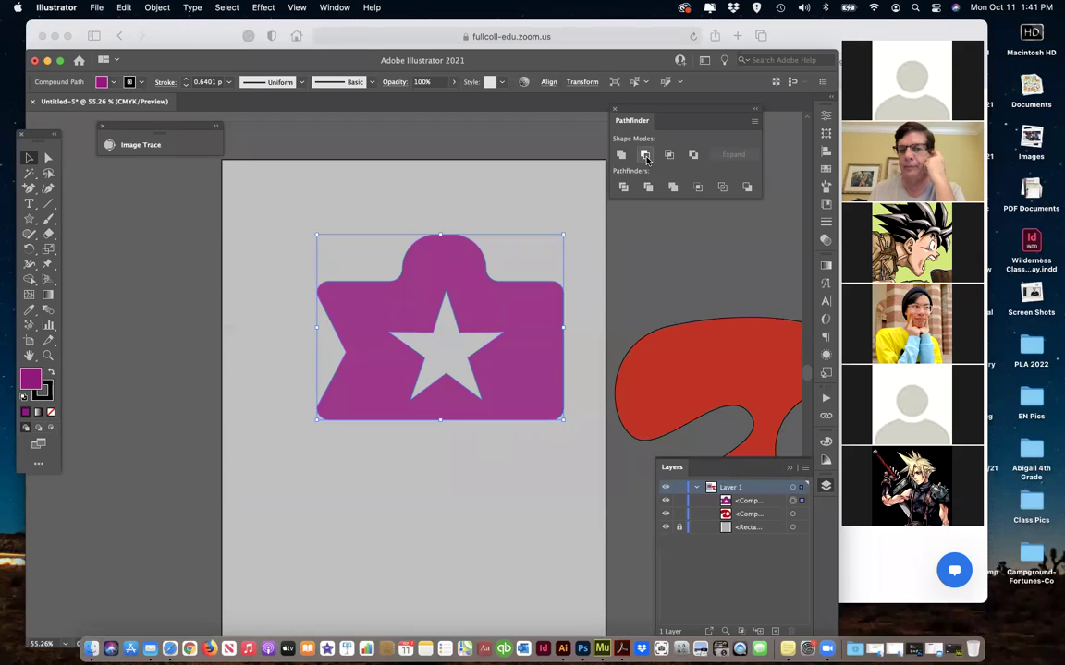
click(647, 160)
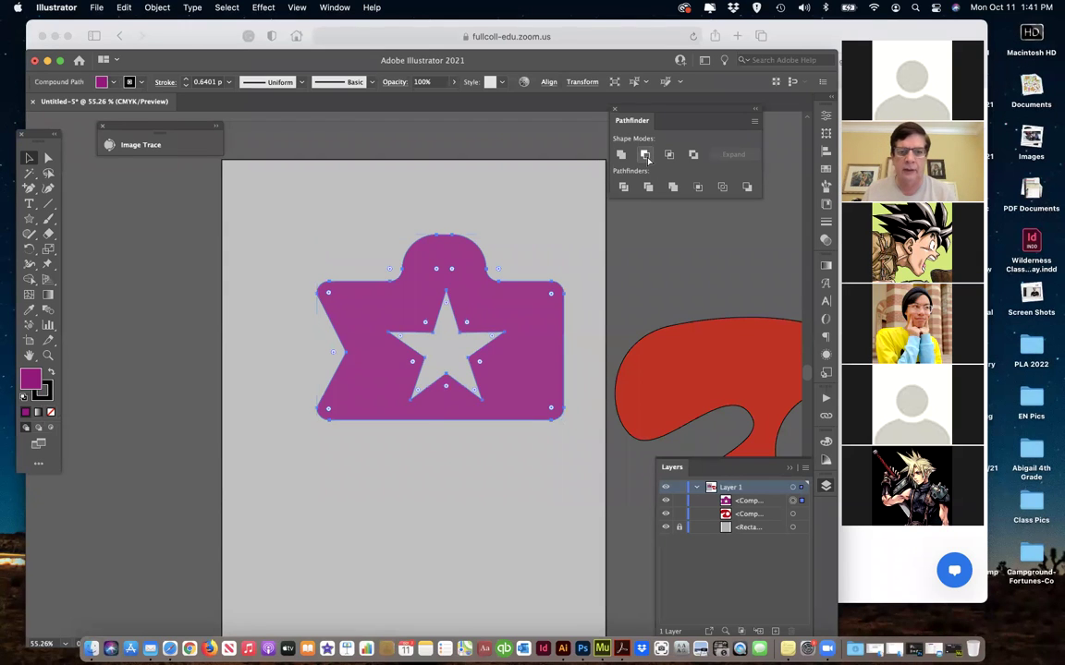
click(647, 157)
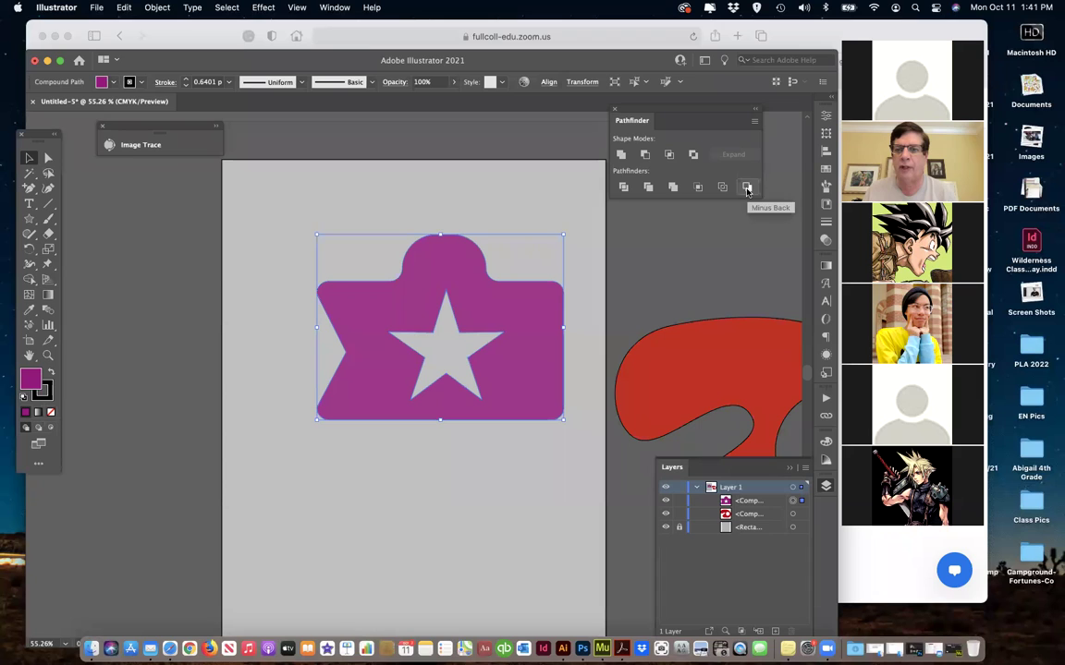
- Create another purple five-pointed star with radii 1.3472 in and 0.5 in and place it over the purple shape's lower-right corner
click(473, 185)
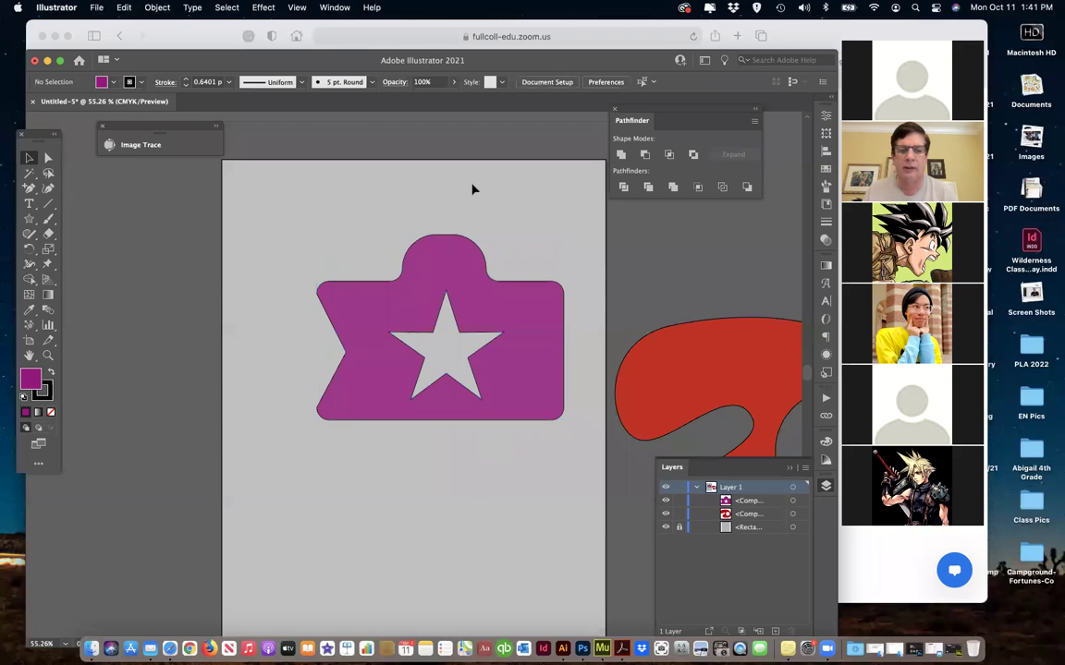
click(30, 219)
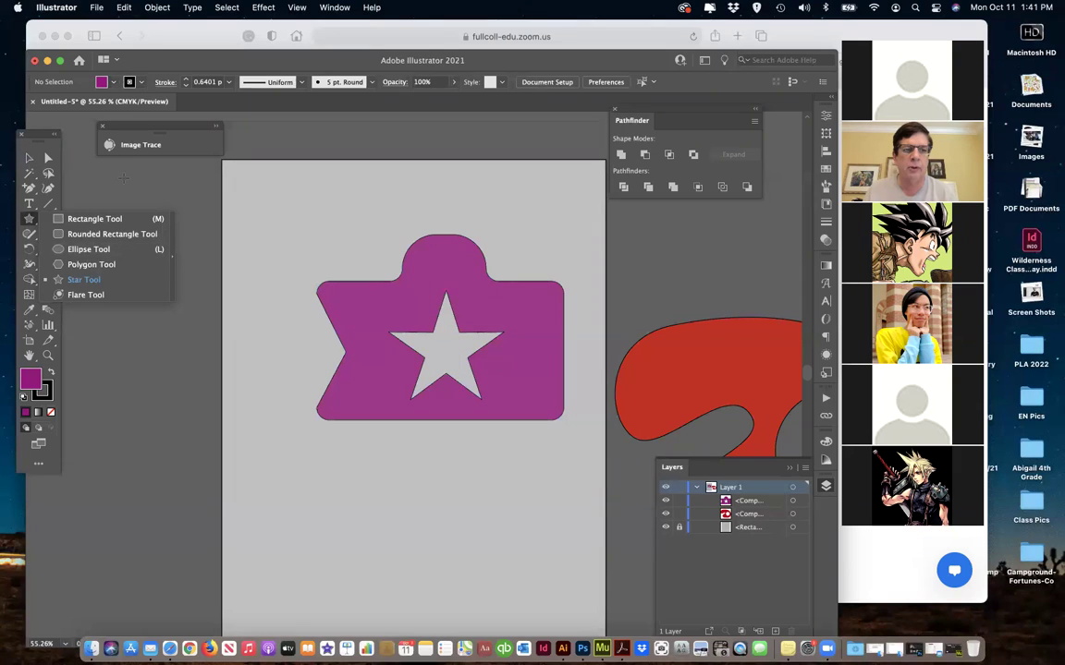
click(511, 295)
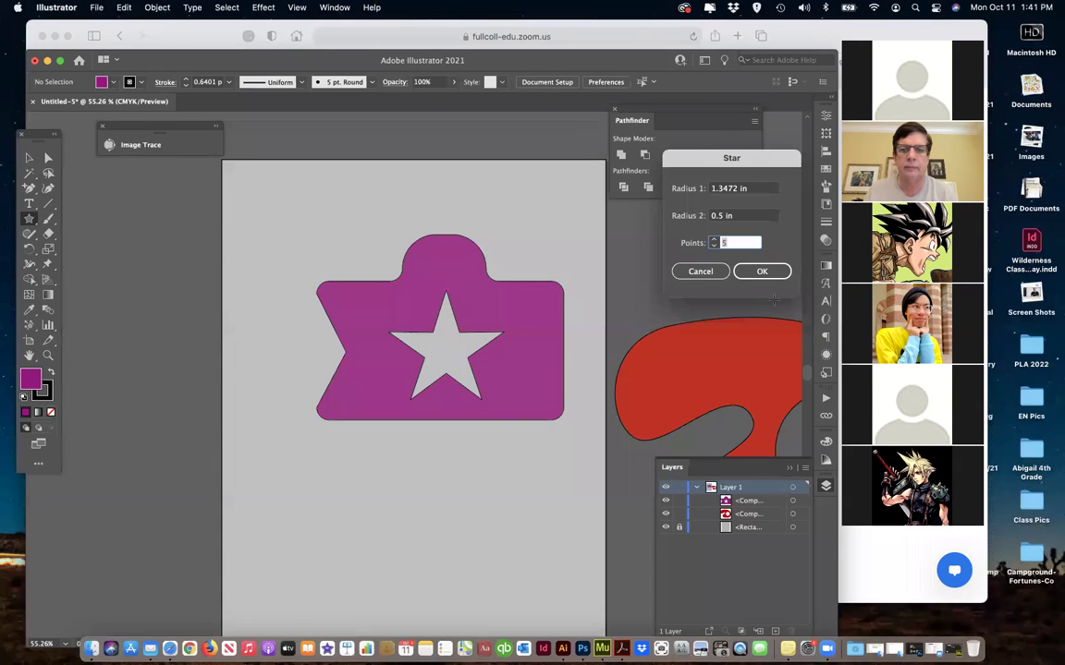
key(Return)
click(28, 159)
drag(191, 209, 513, 436)
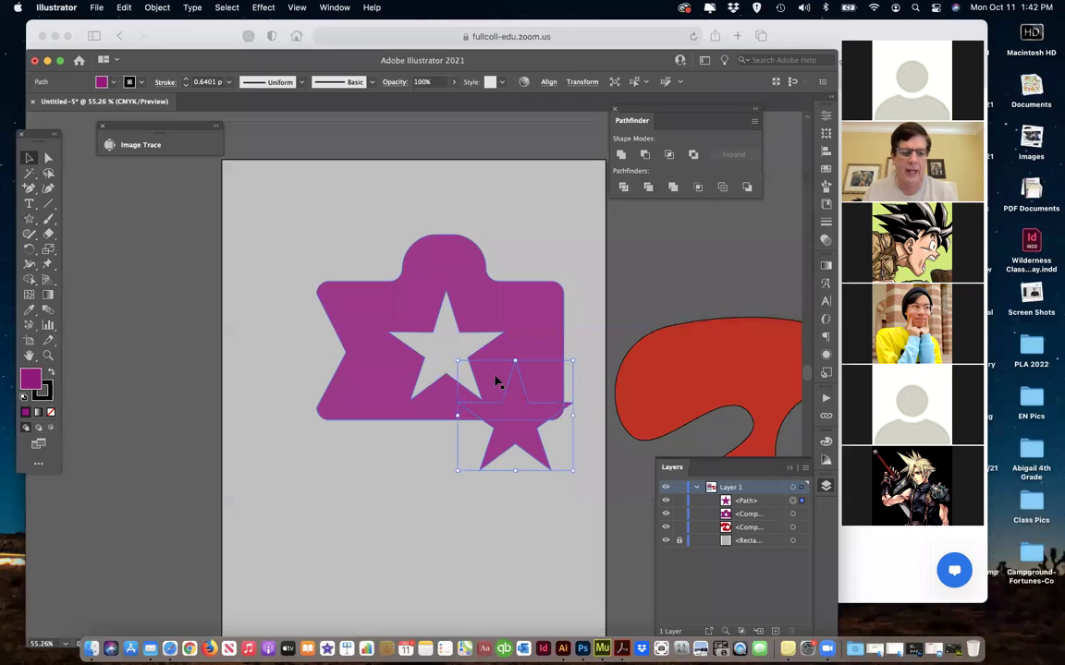
- Try the Minus Back pathfinder on the new star and the purple shape together, and undo it
shift+click(528, 334)
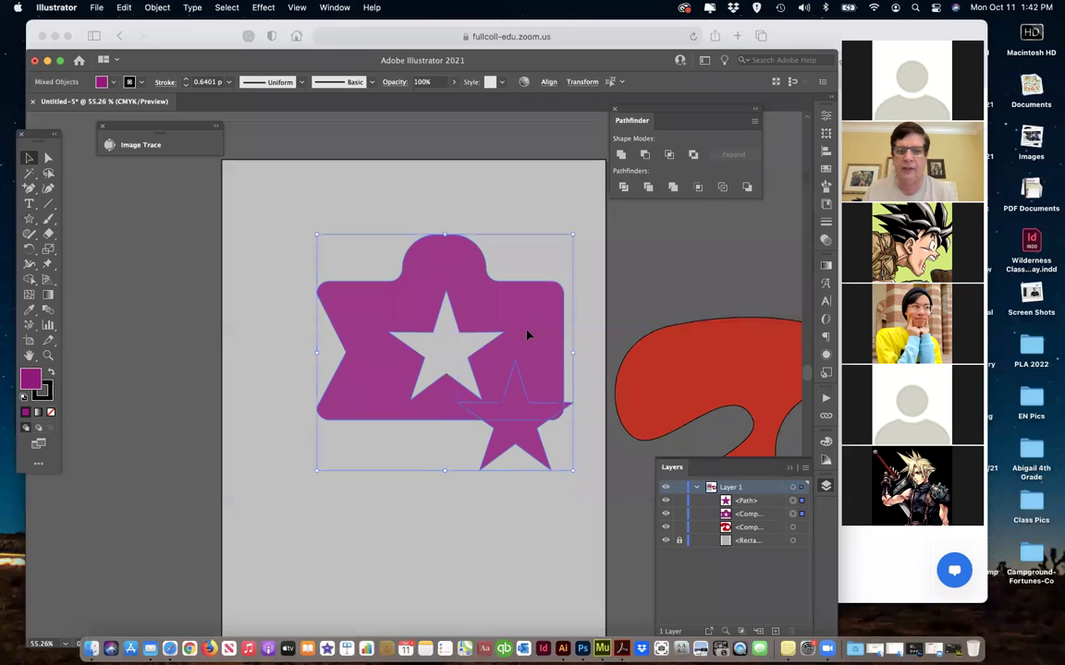
click(747, 187)
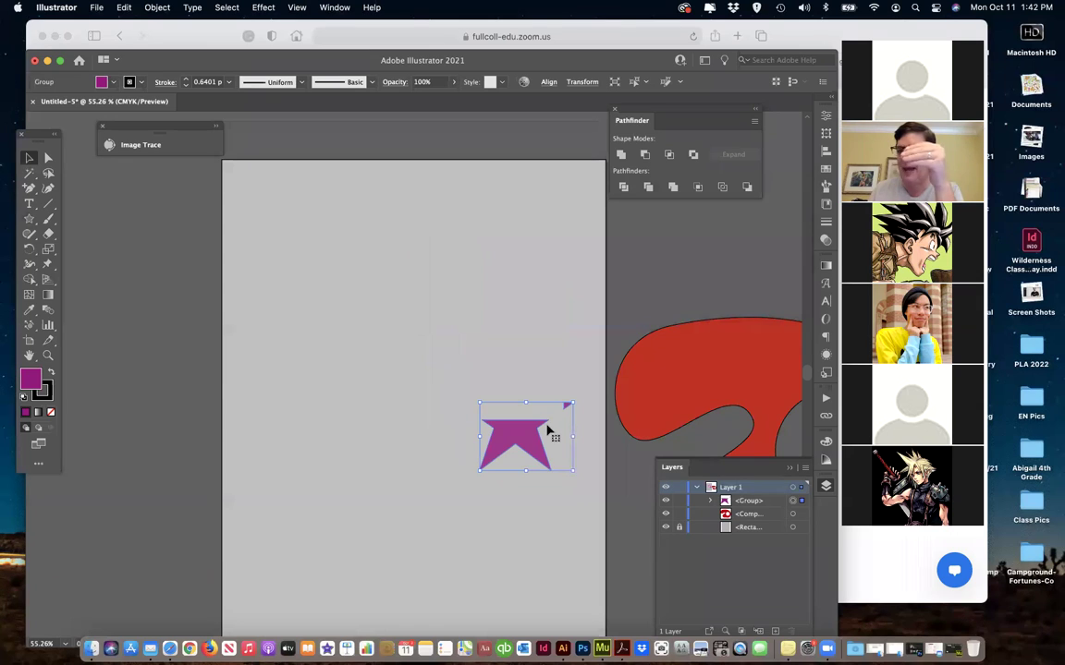
key(super+z)
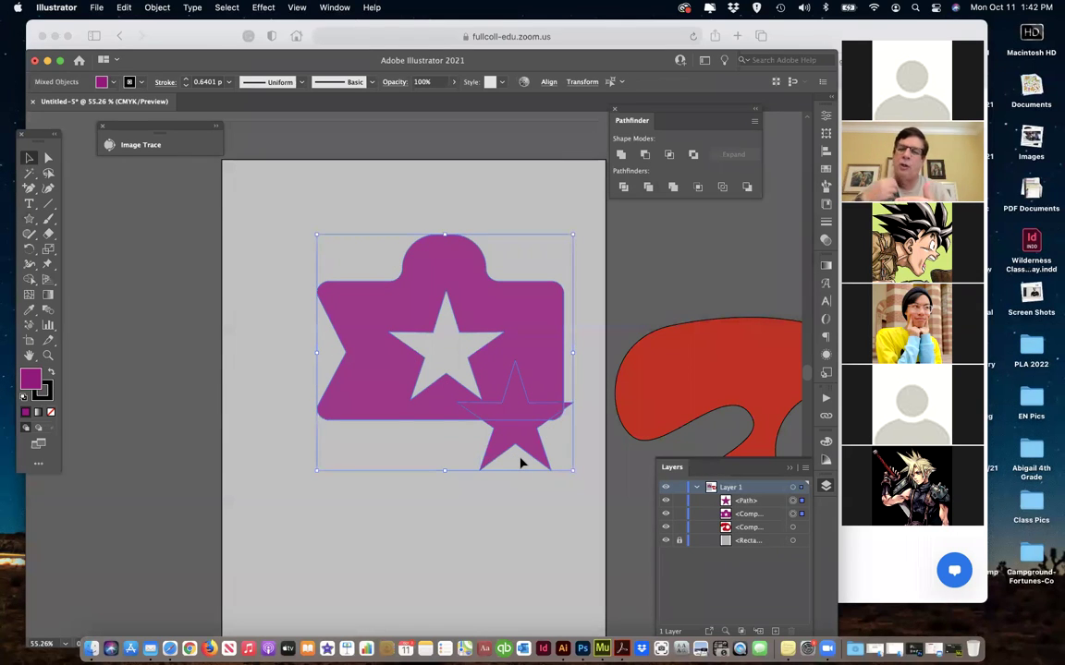
- Shift the purple shape slightly up and left, and scale the separate star down inside its lower-right area beside the cut-out star
drag(522, 450, 527, 511)
click(475, 502)
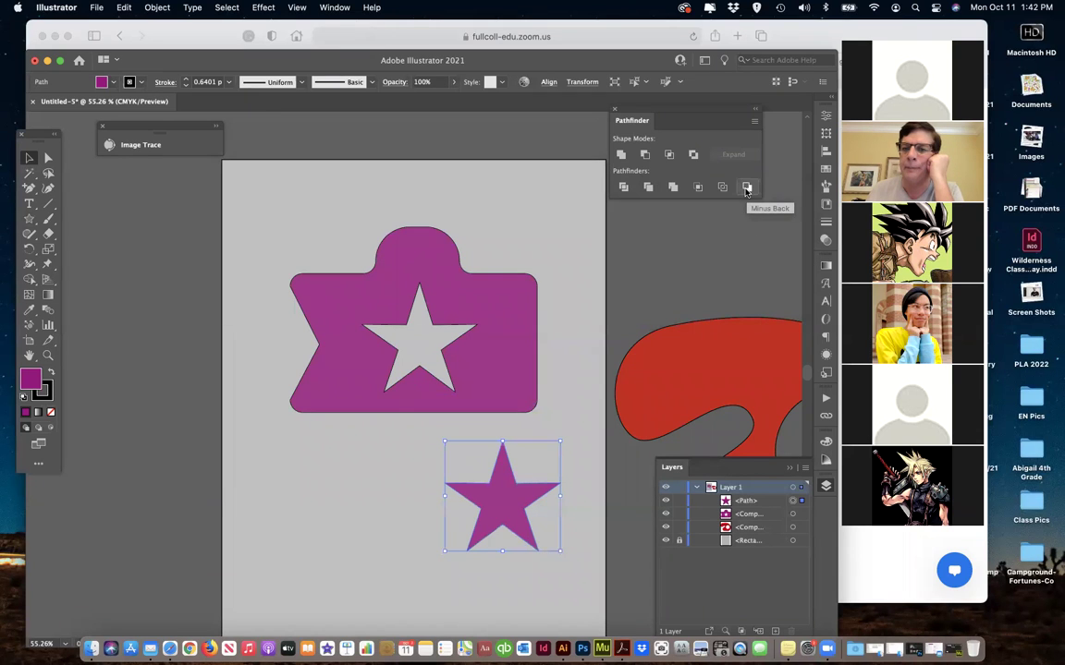
drag(500, 451, 511, 331)
mouse_move(572, 432)
mouse_down()
mouse_move(545, 398)
mouse_move(498, 375)
mouse_up()
- Try cutting the small star out of the purple shape with Minus Front, and undo the cut
shift+click(518, 294)
click(645, 156)
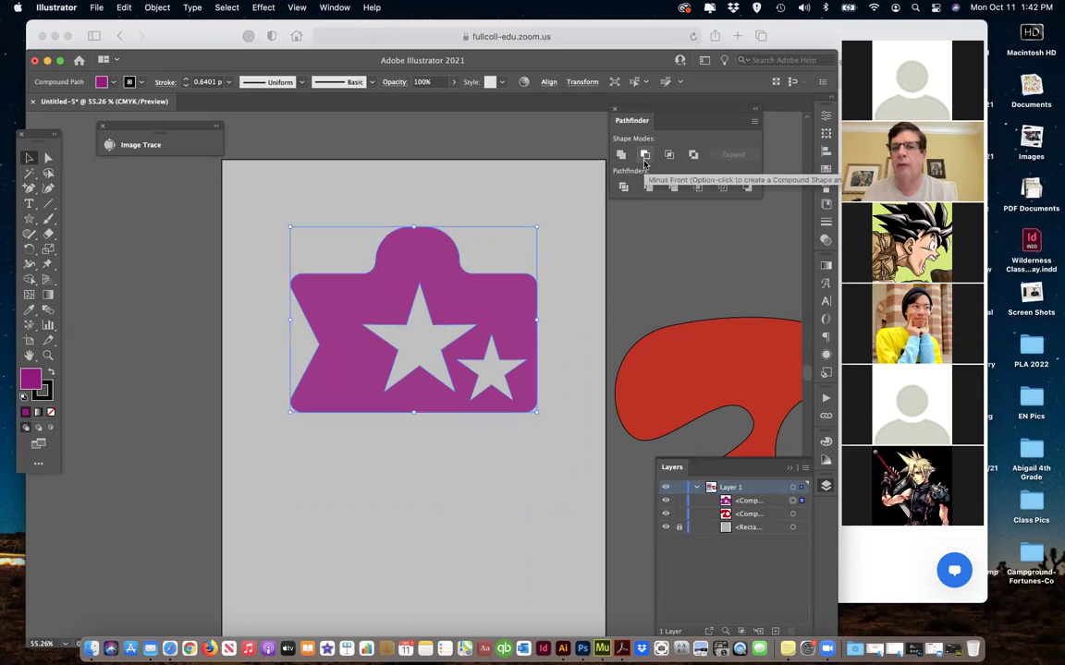
click(598, 317)
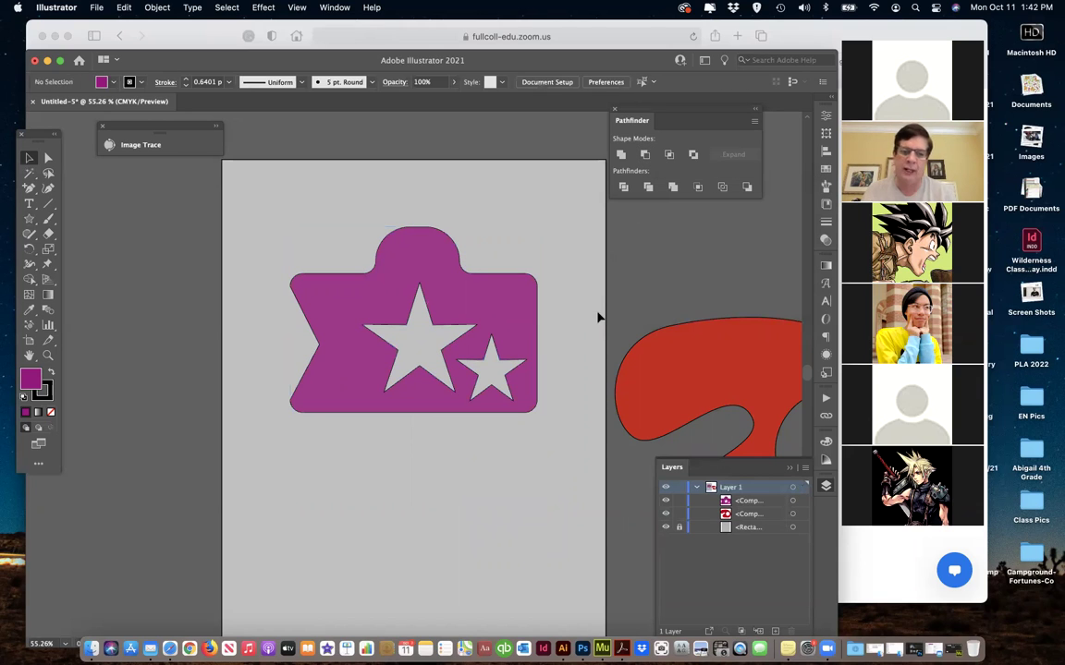
key(super+z)
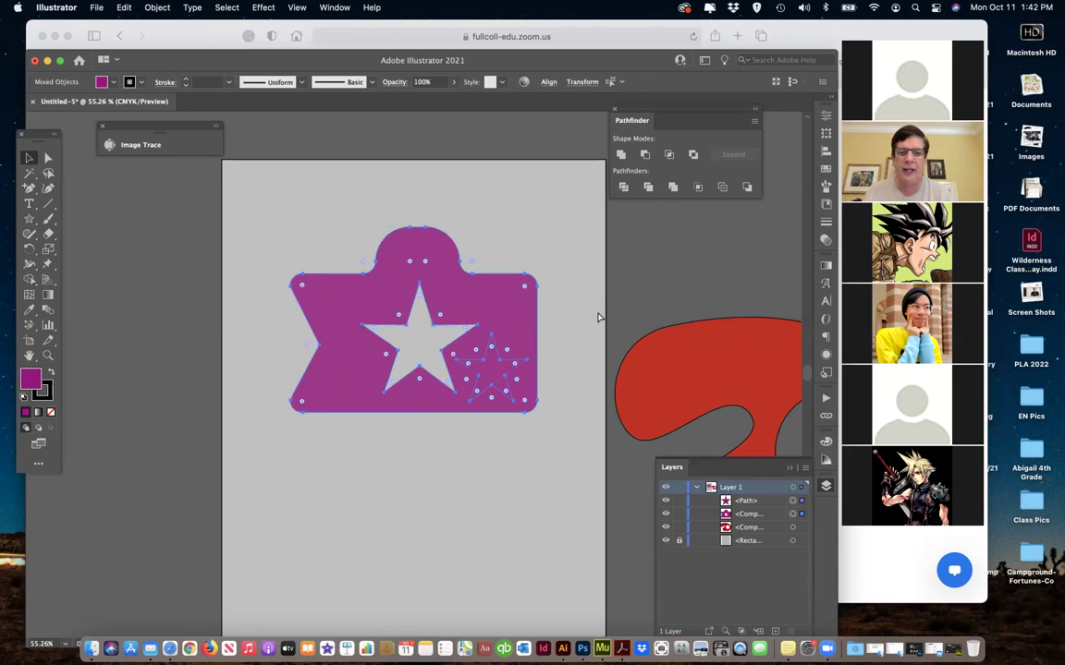
- Duplicate the small star to the left of the large one and cut both small stars out of the purple shape with Minus Front
click(597, 317)
click(503, 377)
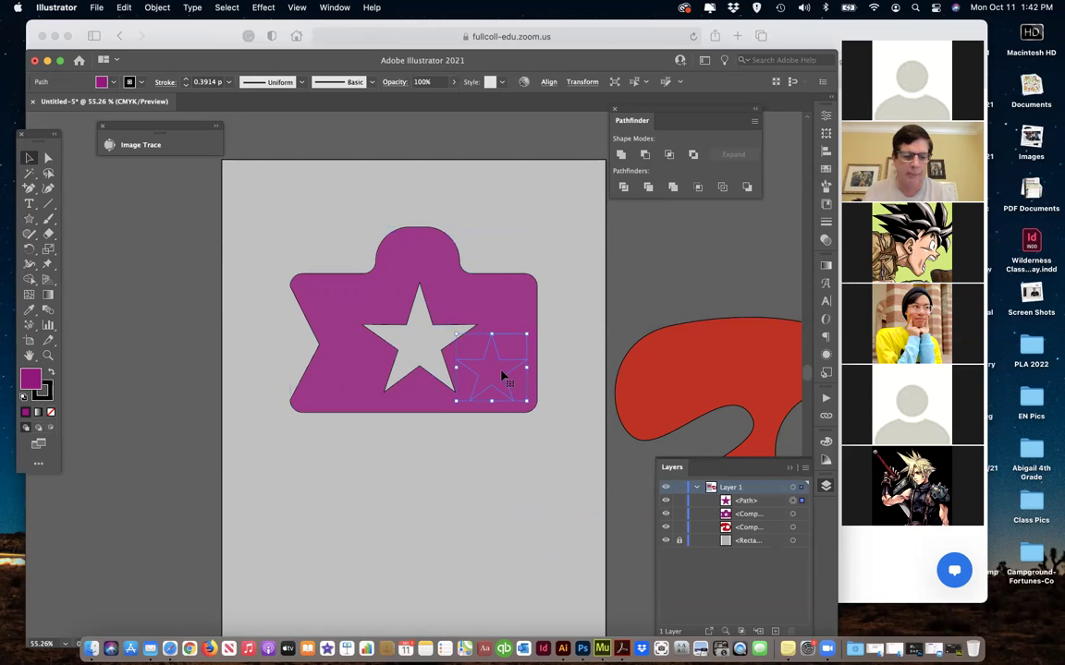
drag(500, 375, 365, 376)
shift+click(492, 380)
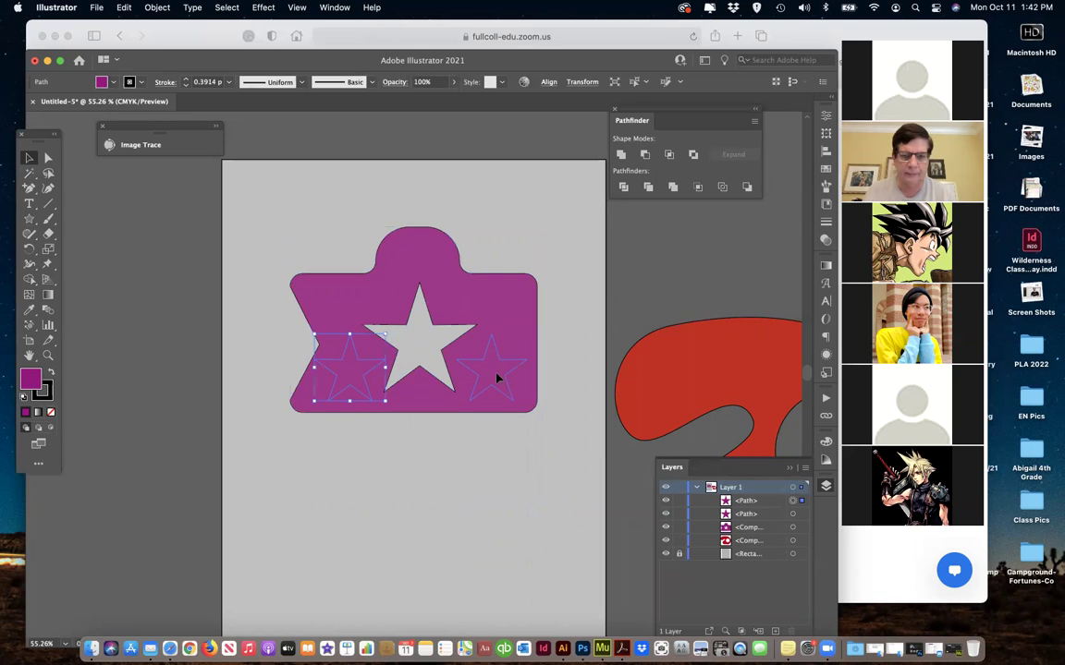
shift+click(494, 310)
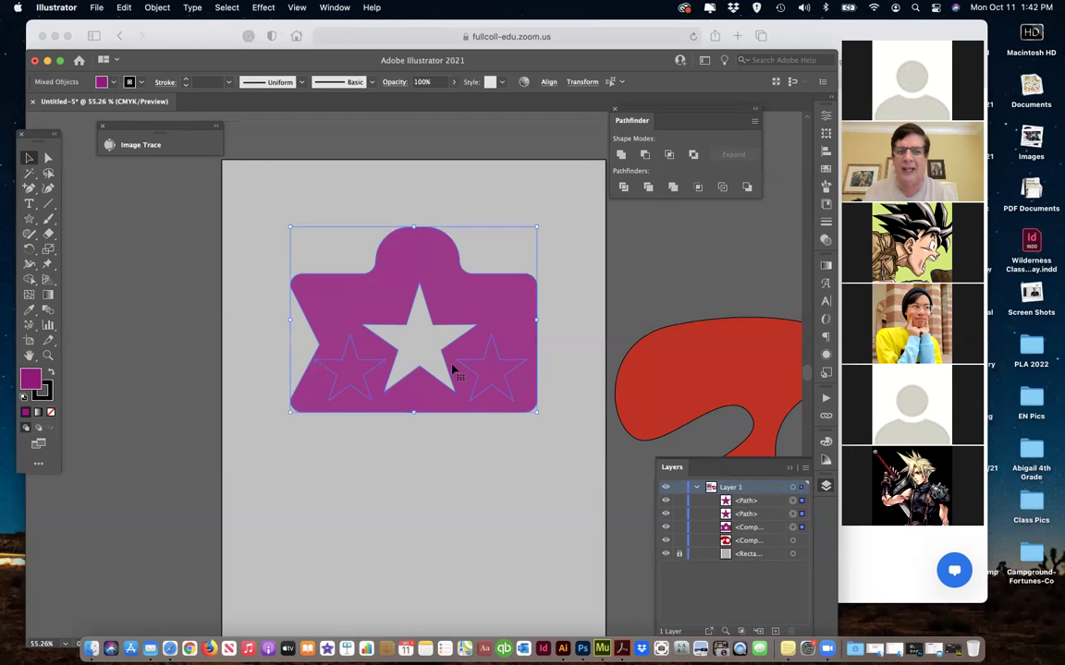
click(645, 155)
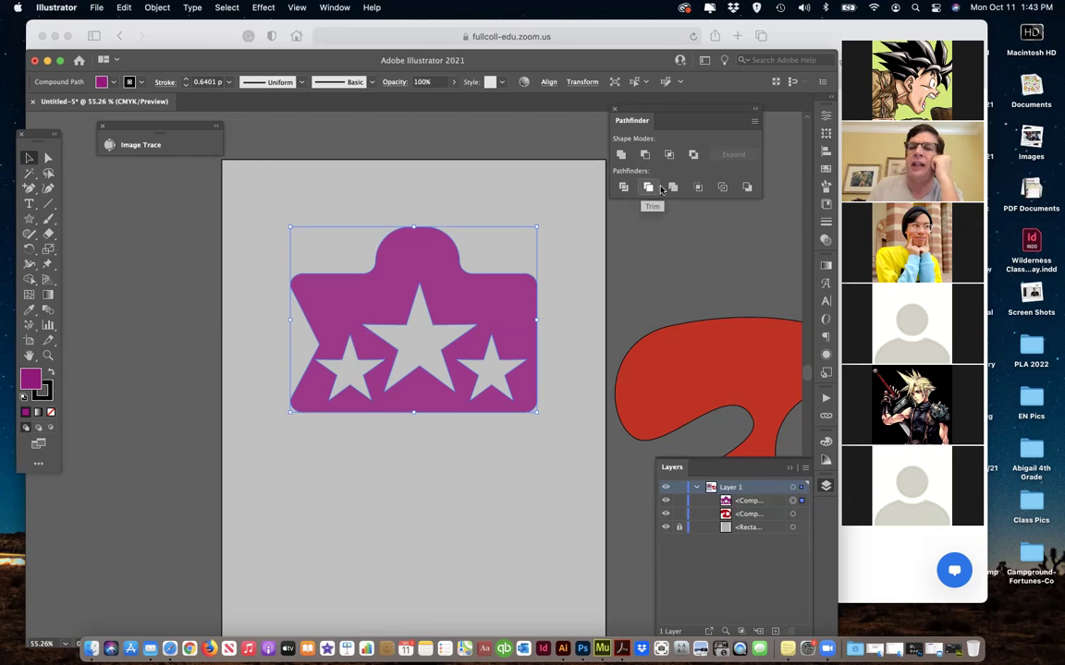
- Apply the Outline pathfinder to the three-star shape and set the outlines' stroke weight to 9 pt
click(722, 188)
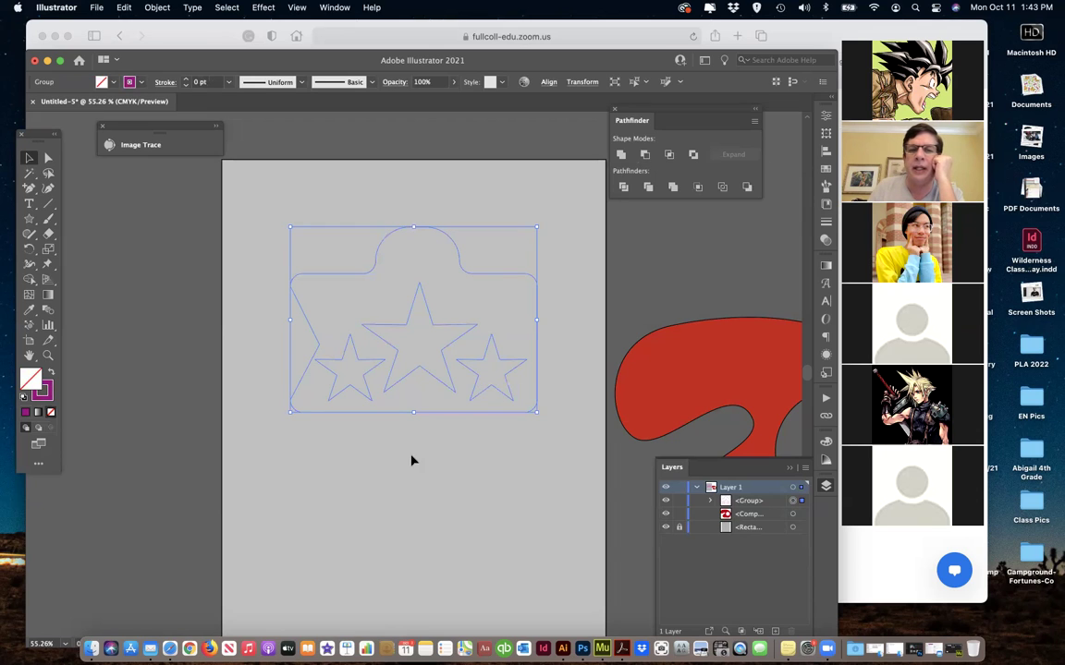
click(185, 79)
click(185, 79)
click(185, 79)
click(186, 79)
click(186, 79)
click(186, 79)
click(186, 79)
click(186, 80)
click(186, 80)
click(186, 79)
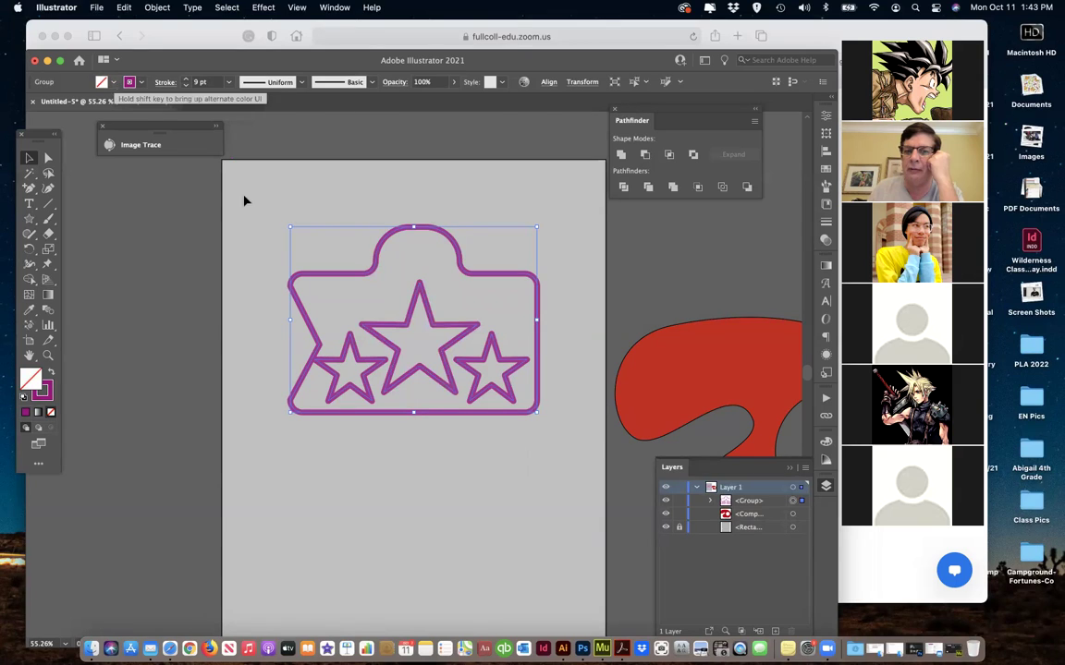
click(325, 206)
click(340, 277)
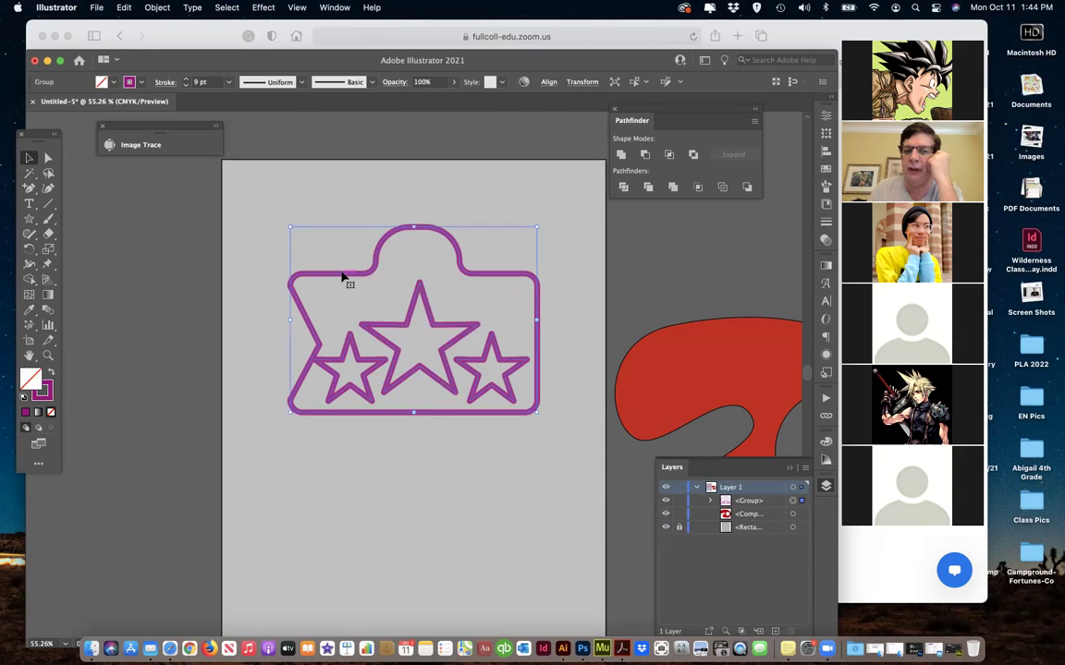
- Fill the outlined group with light blue, remove the fill again, and deselect the group
click(112, 82)
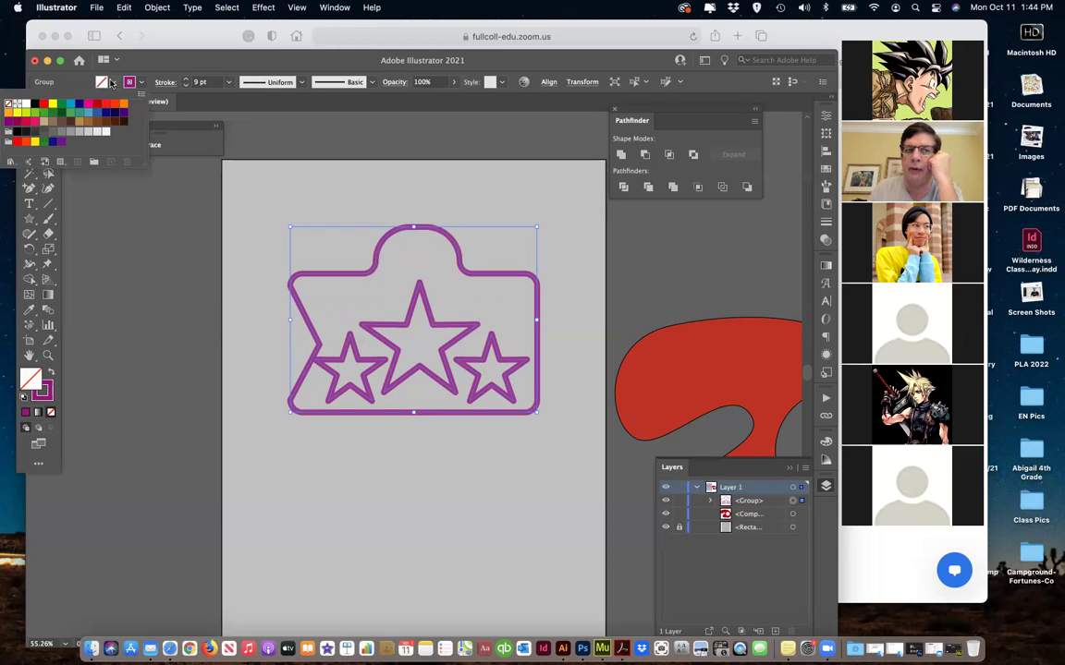
click(71, 106)
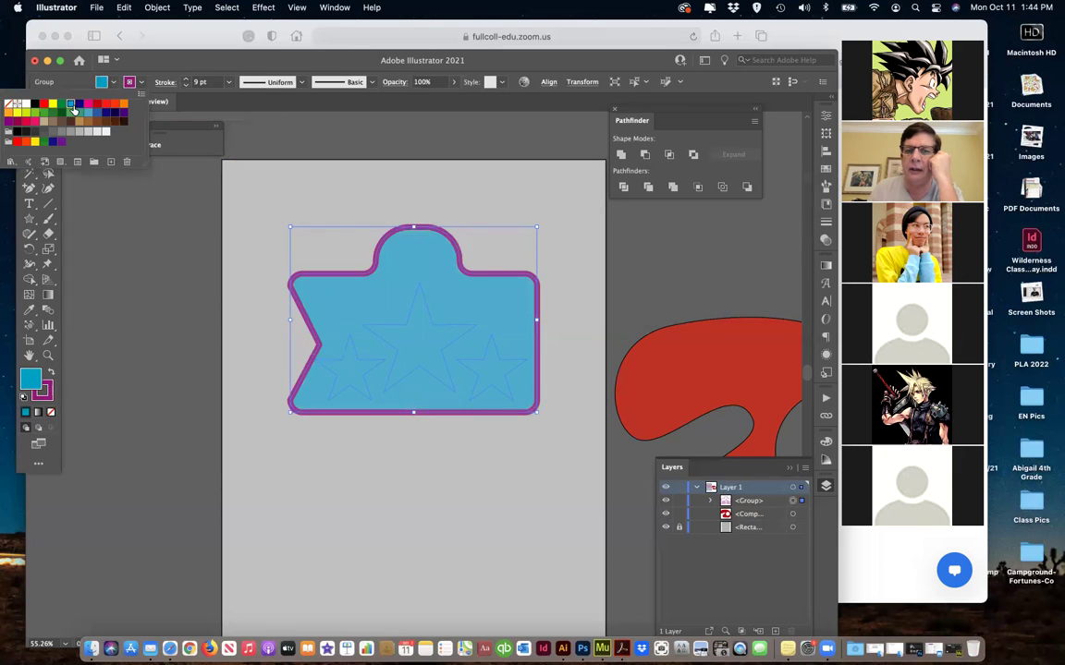
click(437, 366)
key(a)
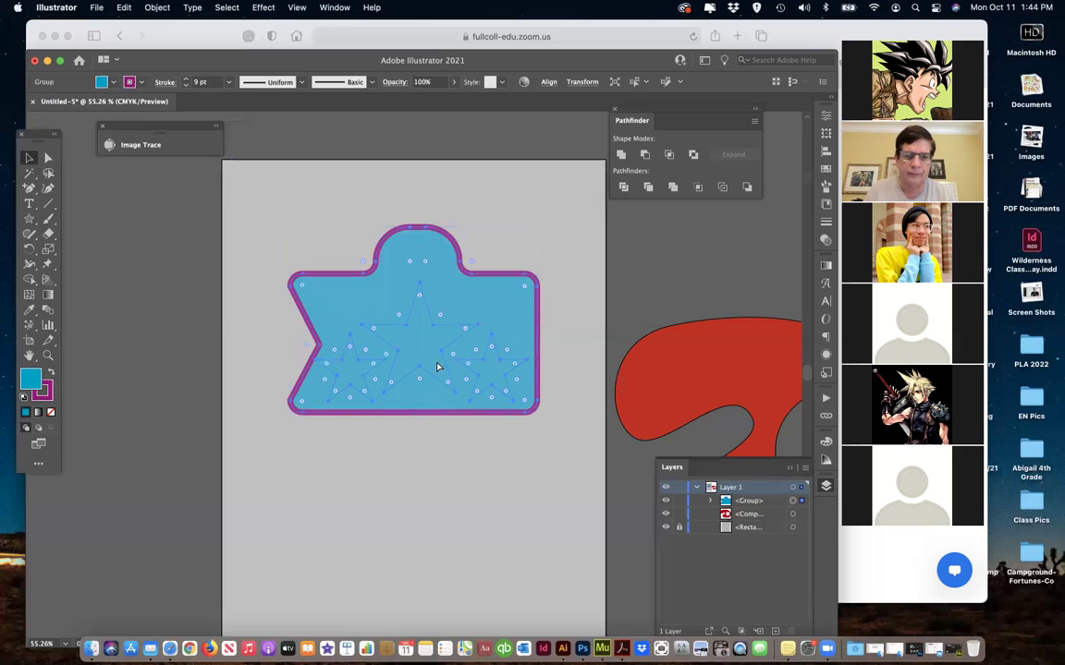
key(slash)
key(v)
click(209, 231)
- Select only the outer outline with the Direct Selection tool and fill it with the light blue swatch
key(a)
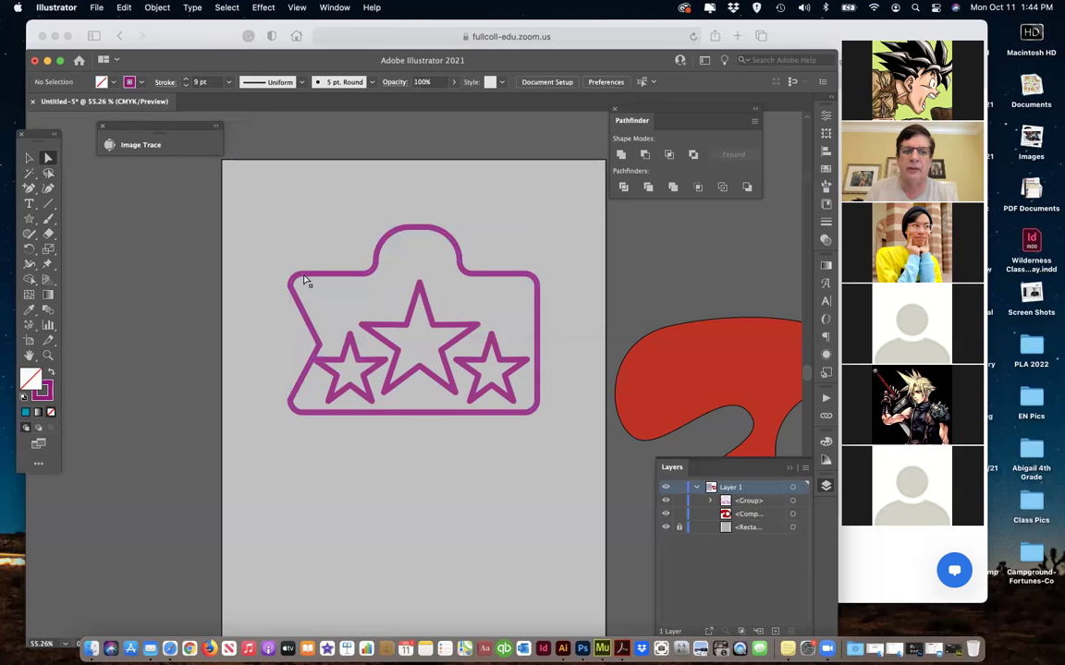
click(320, 280)
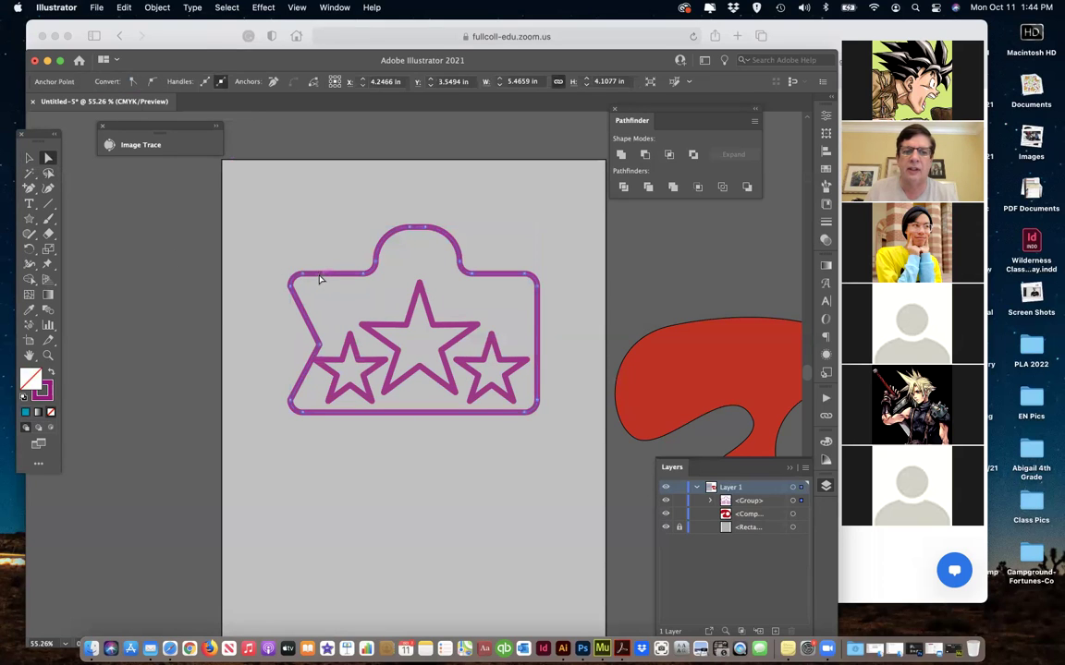
scroll(601, 333, up, 1)
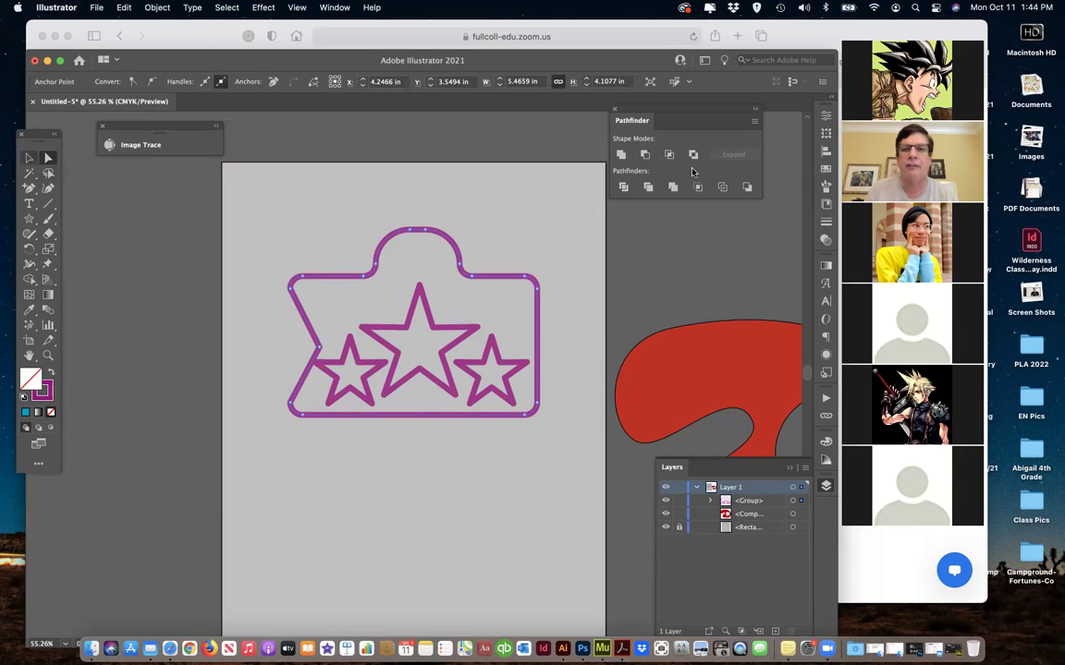
click(827, 170)
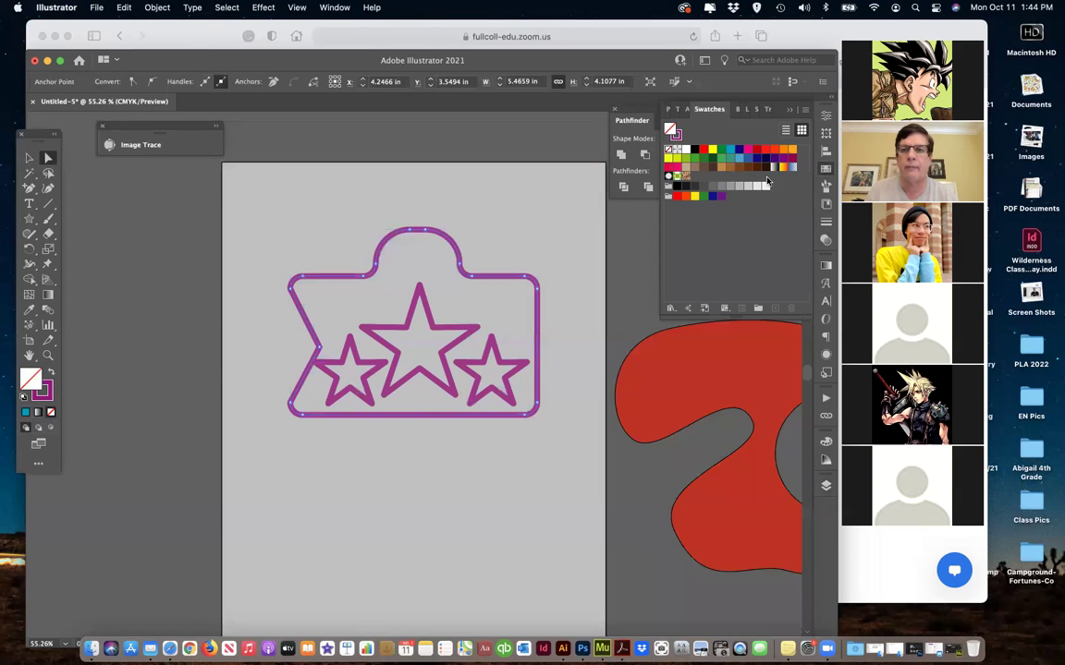
click(730, 152)
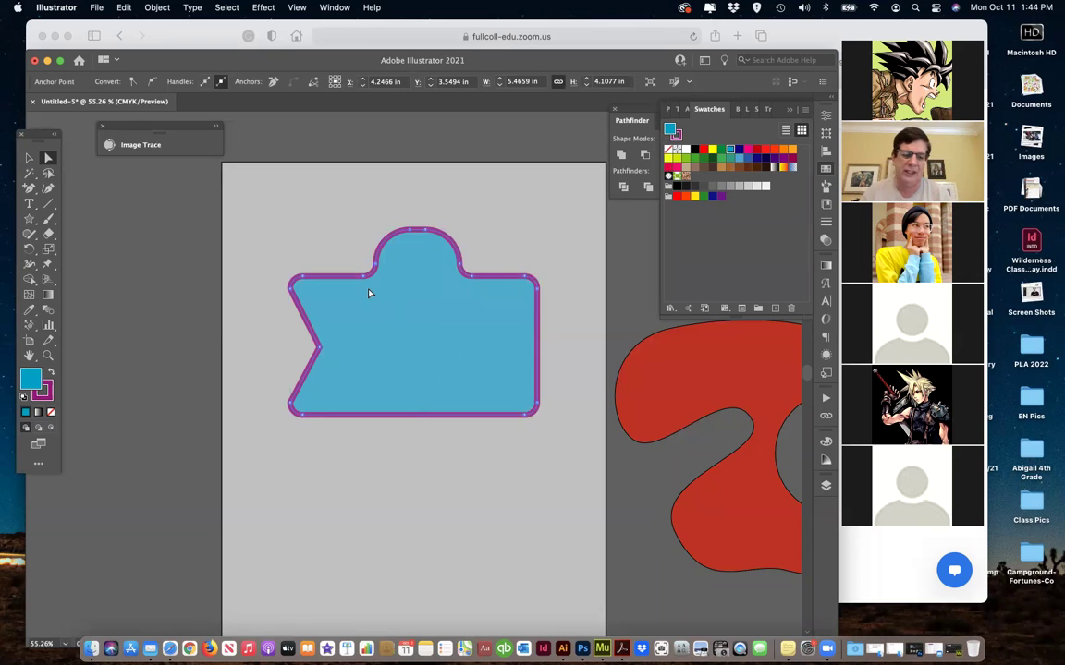
- Undo the blue fills, the stroke weight changes and the Outline operation, back to the solid purple shape with three cut-out stars
key(super+z)
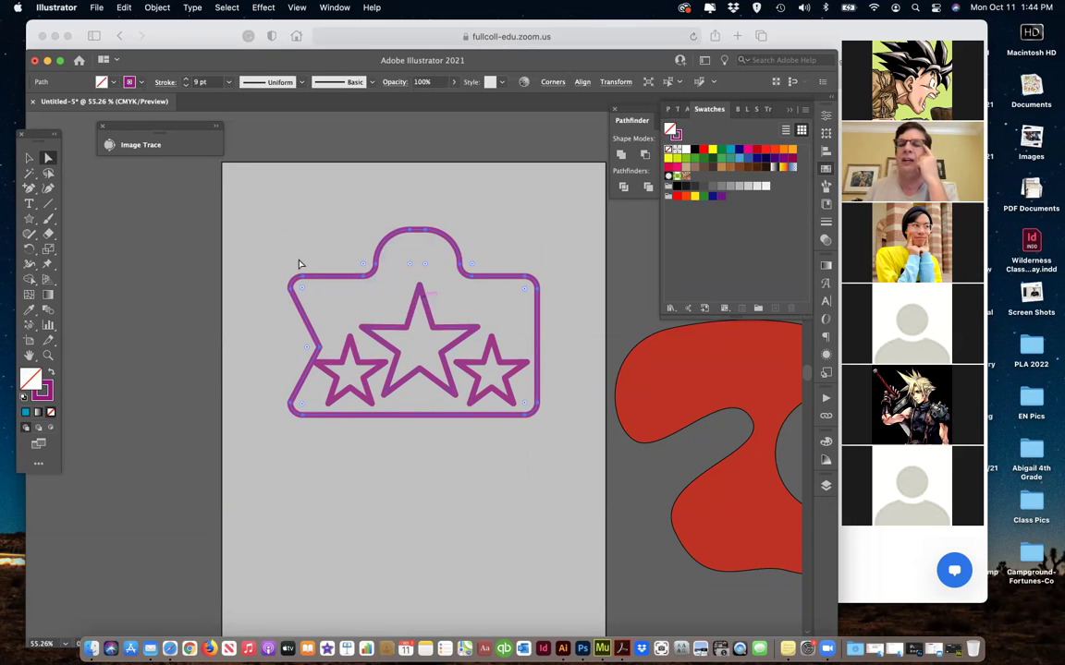
key(super+z)
key(super+z)
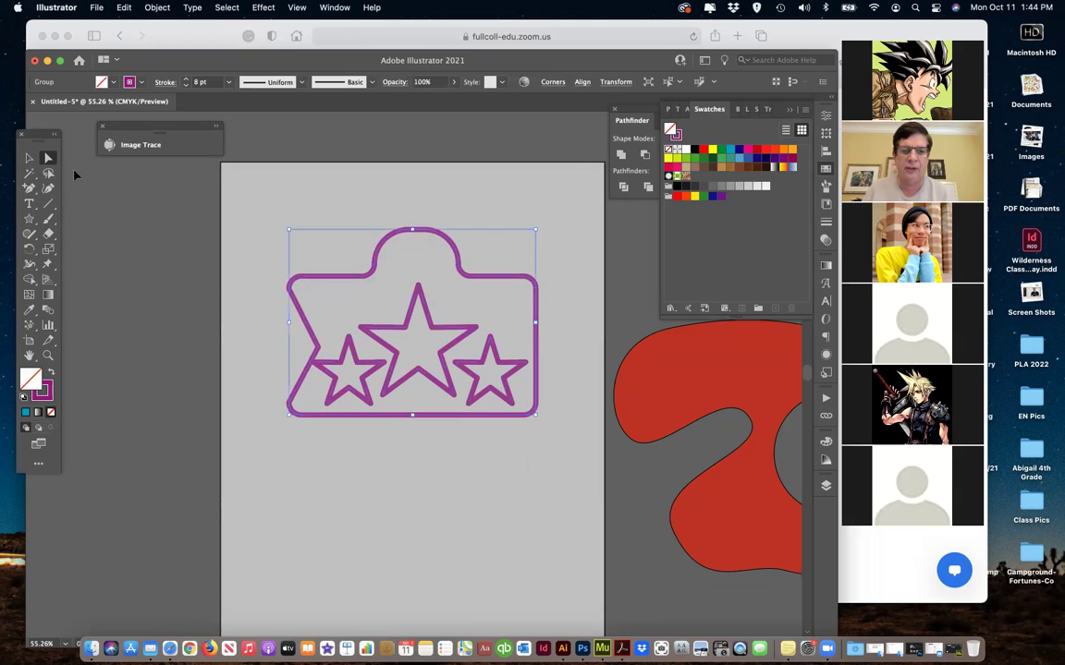
key(super+z)
key(super+z)
key(super+z)
key(super+z)
key(super+z)
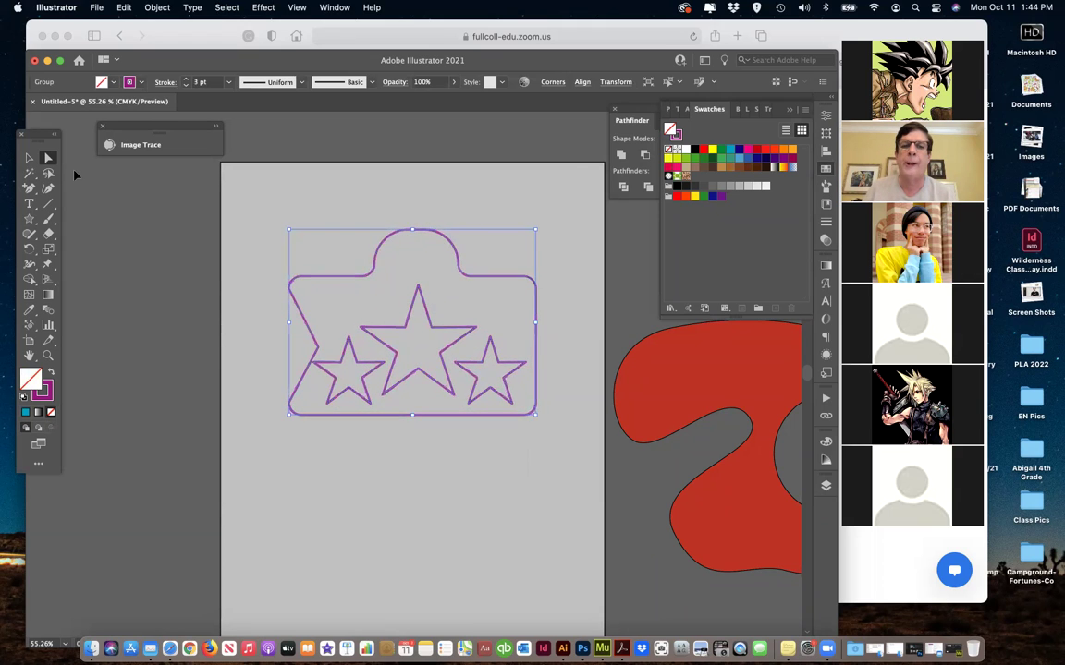
key(super+z)
key(super+z)
key(super+z)
key(super+z)
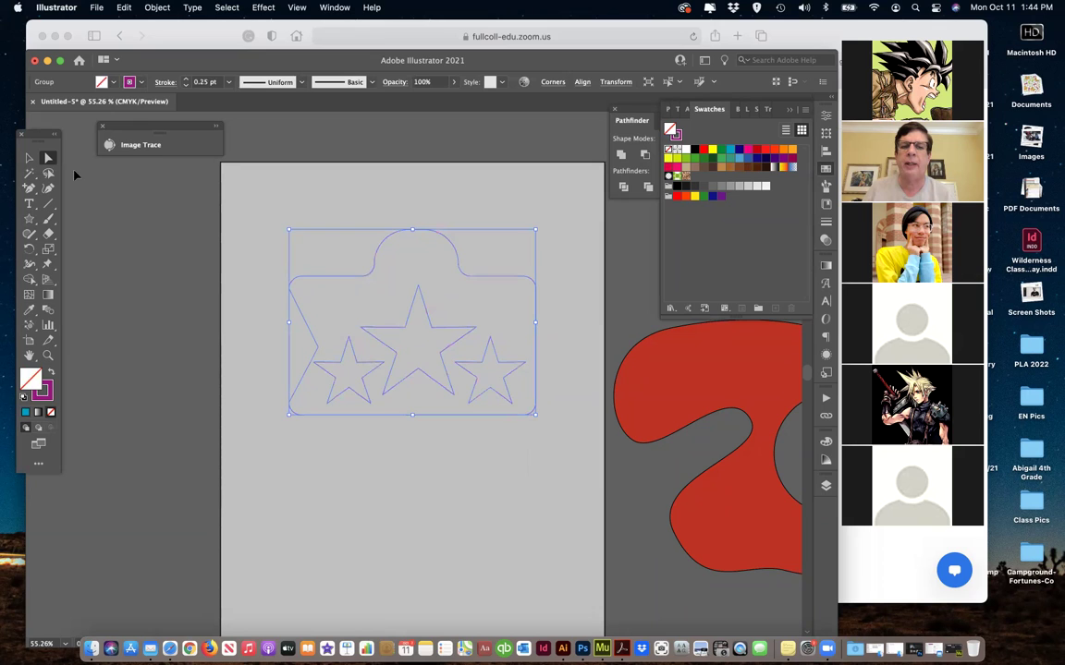
key(super+z)
key(super+z)
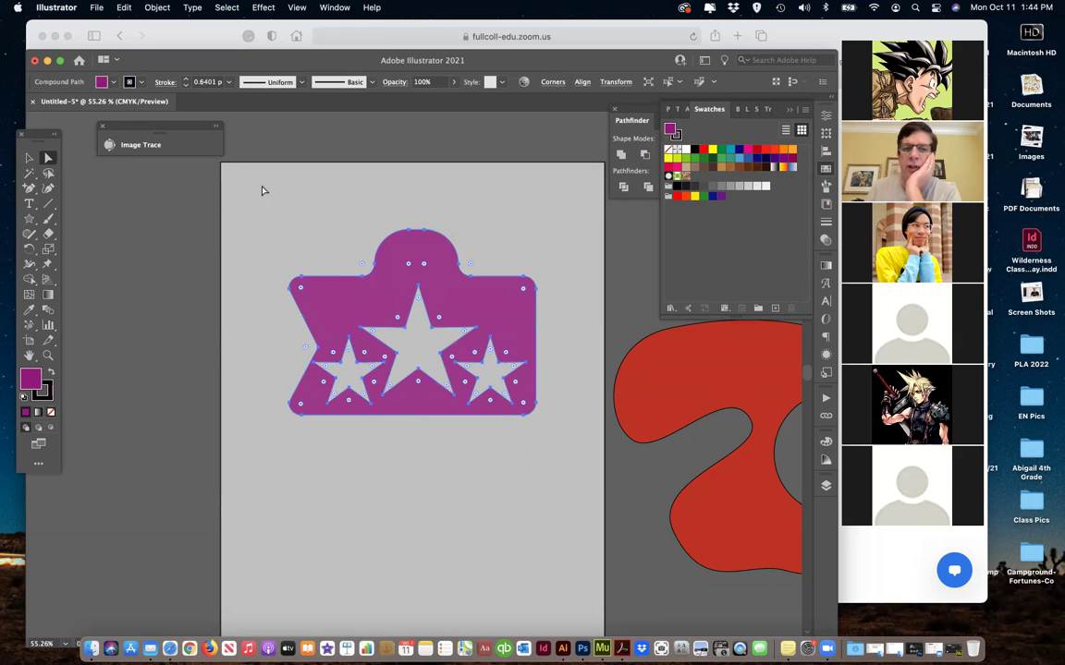
- Deselect the three-star shape, collapse the Swatches panel, and move the shape up to the artboard's top edge
scroll(277, 185, left, 1)
click(28, 158)
click(246, 226)
click(826, 169)
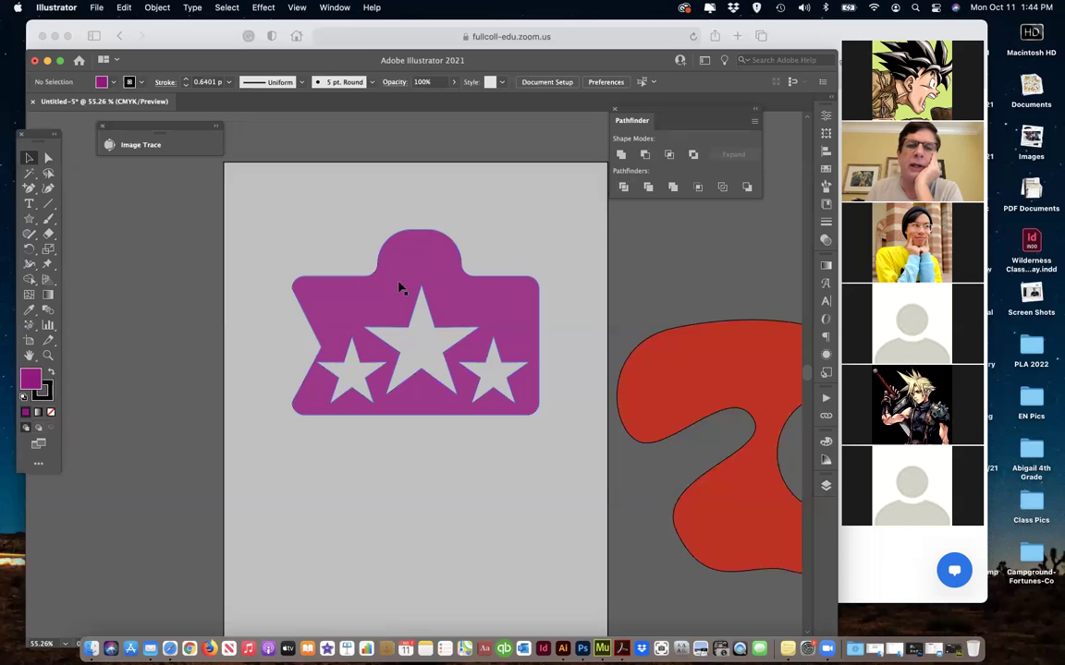
drag(387, 256, 357, 188)
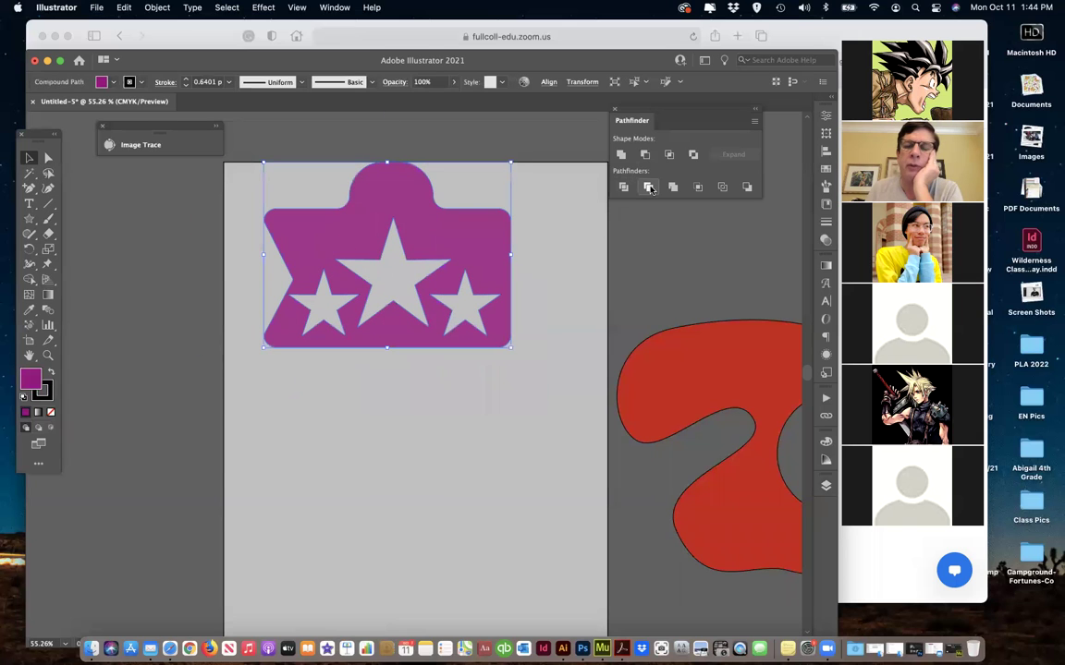
- Draw a purple circle with the Ellipse tool on the artboard below the three-star shape
click(29, 217)
drag(29, 217, 83, 226)
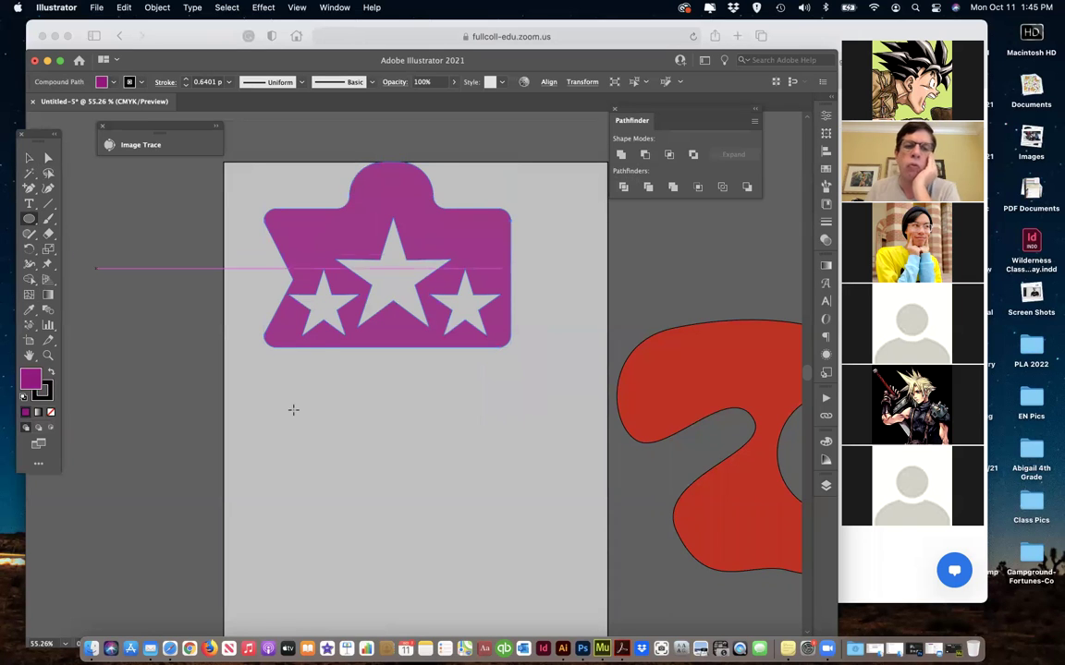
drag(297, 420, 455, 600)
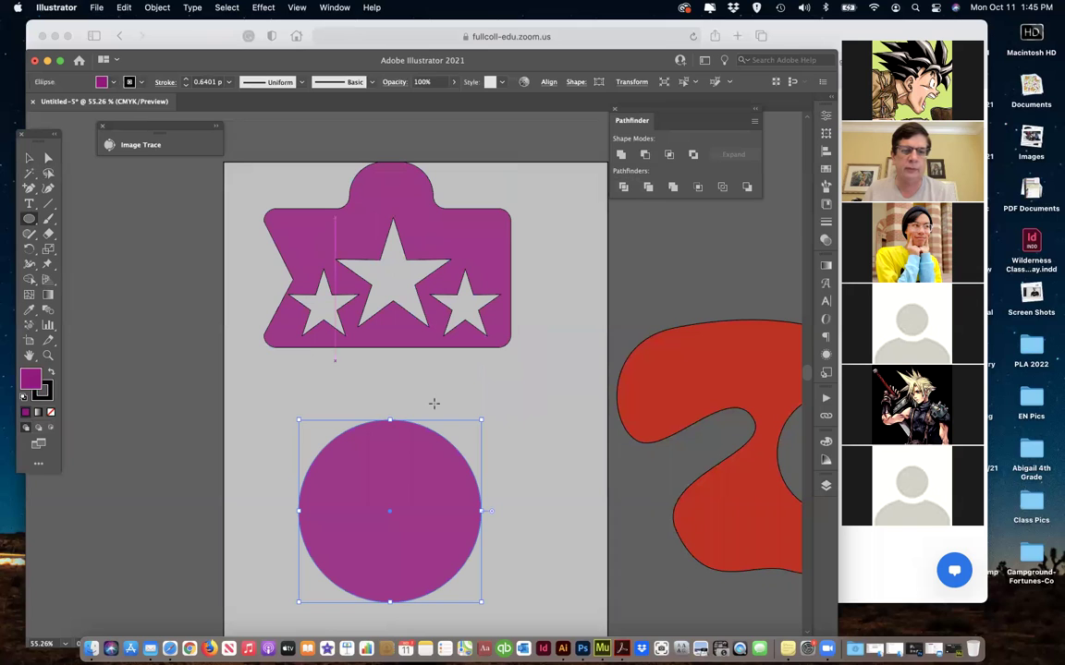
- Draw a smaller circle overlapping the large purple circle's right edge, and apply the Trim pathfinder to both circles
drag(523, 394, 497, 544)
click(29, 158)
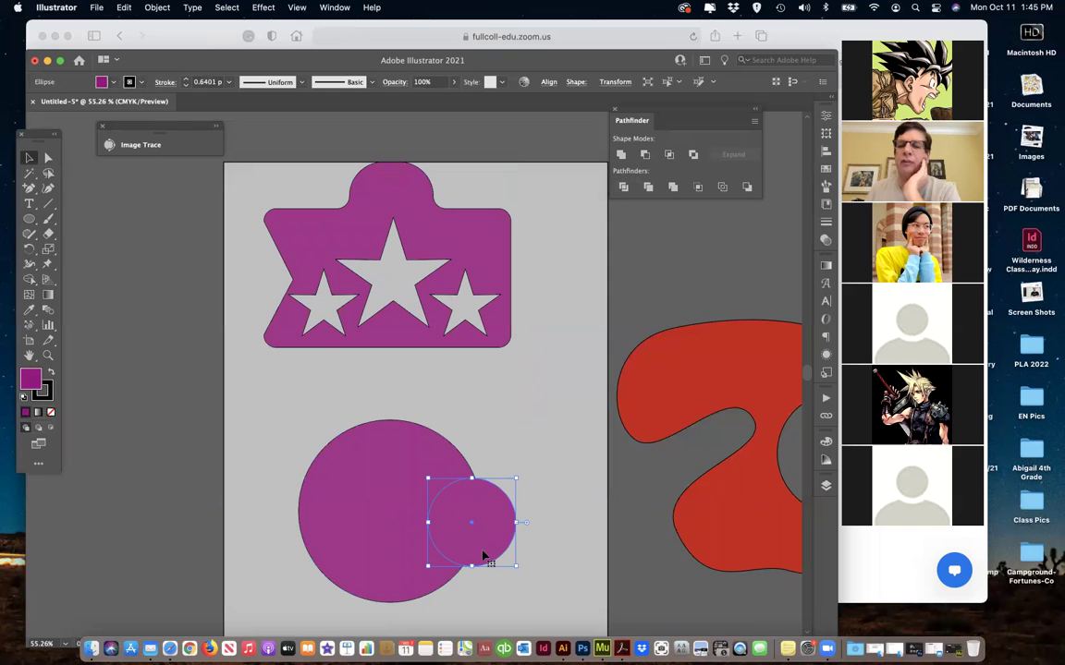
click(383, 452)
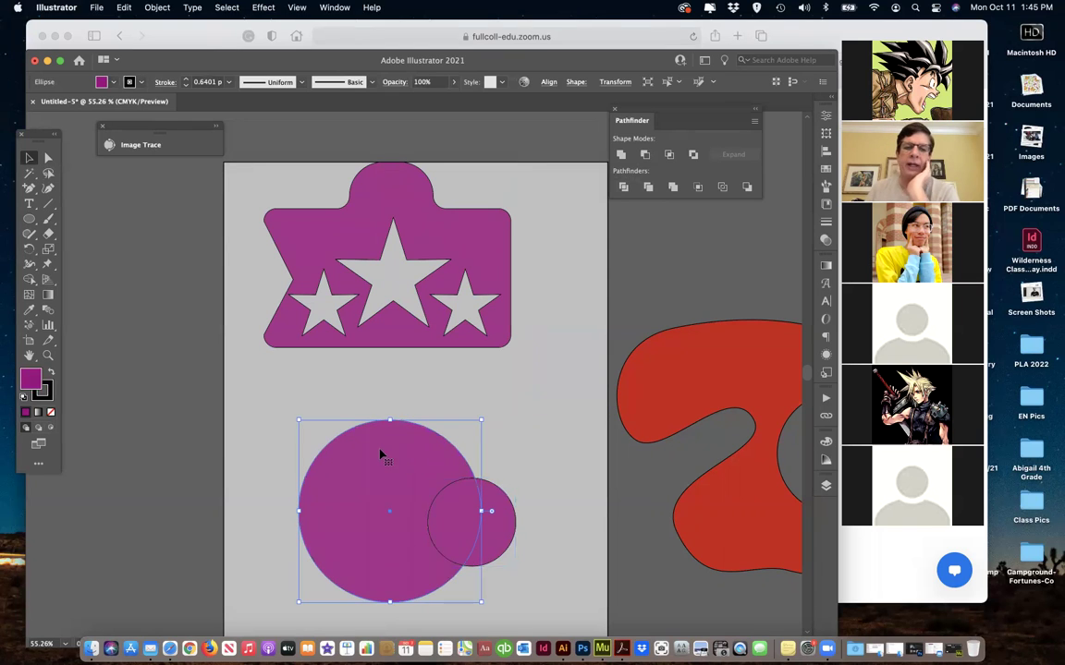
shift+click(509, 533)
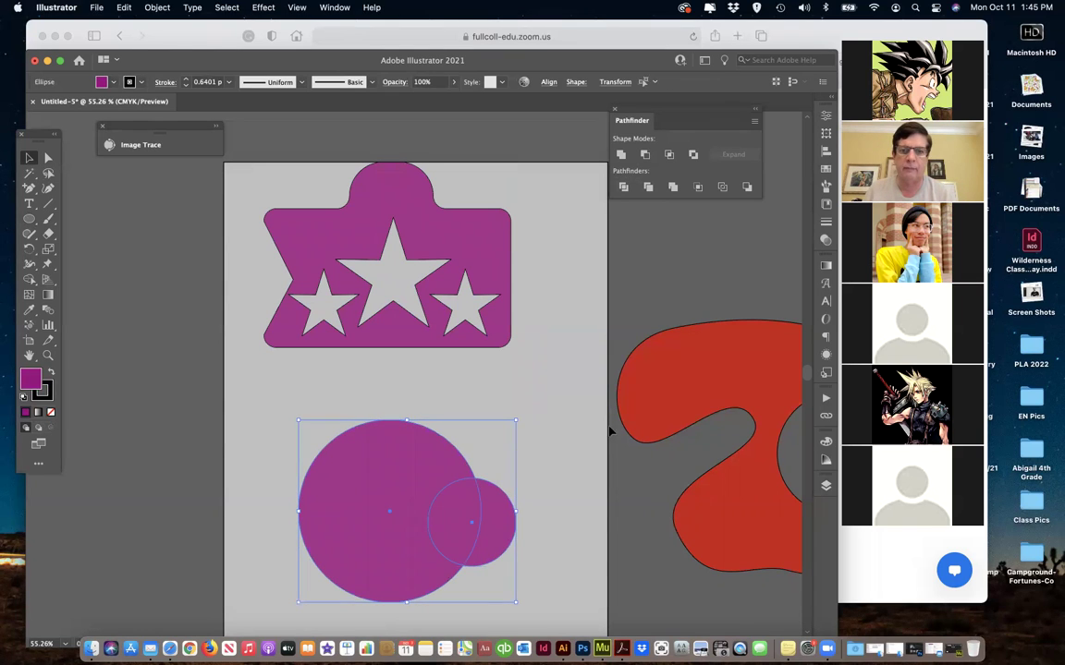
click(647, 187)
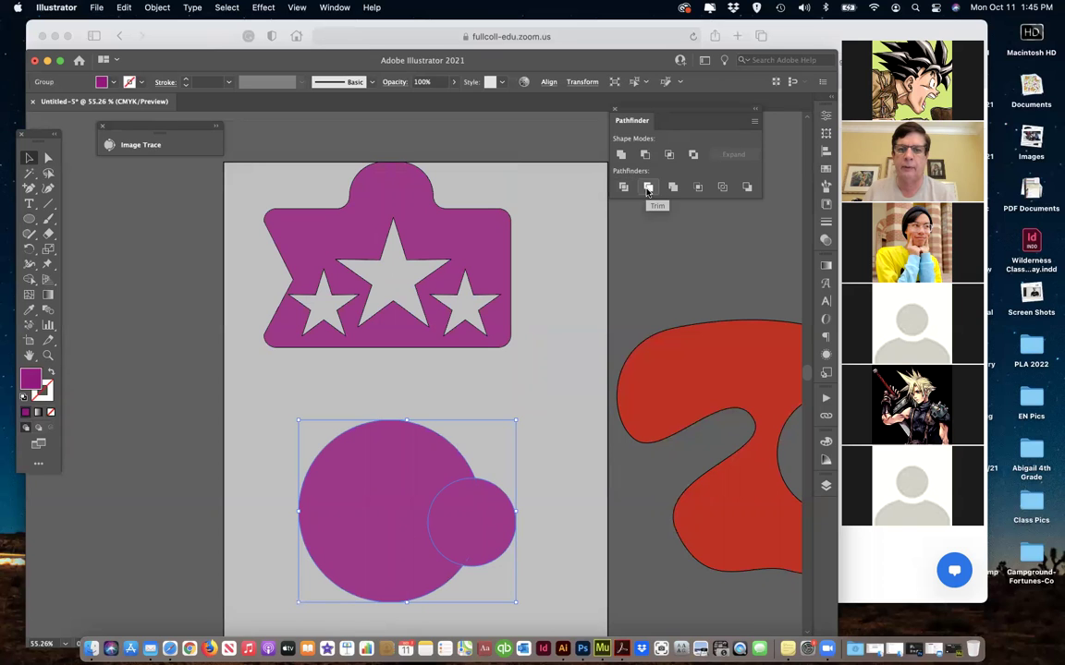
- Separate the trimmed small circle from the notched large circle with the Direct Selection tool
drag(480, 518, 507, 491)
click(46, 159)
click(400, 527)
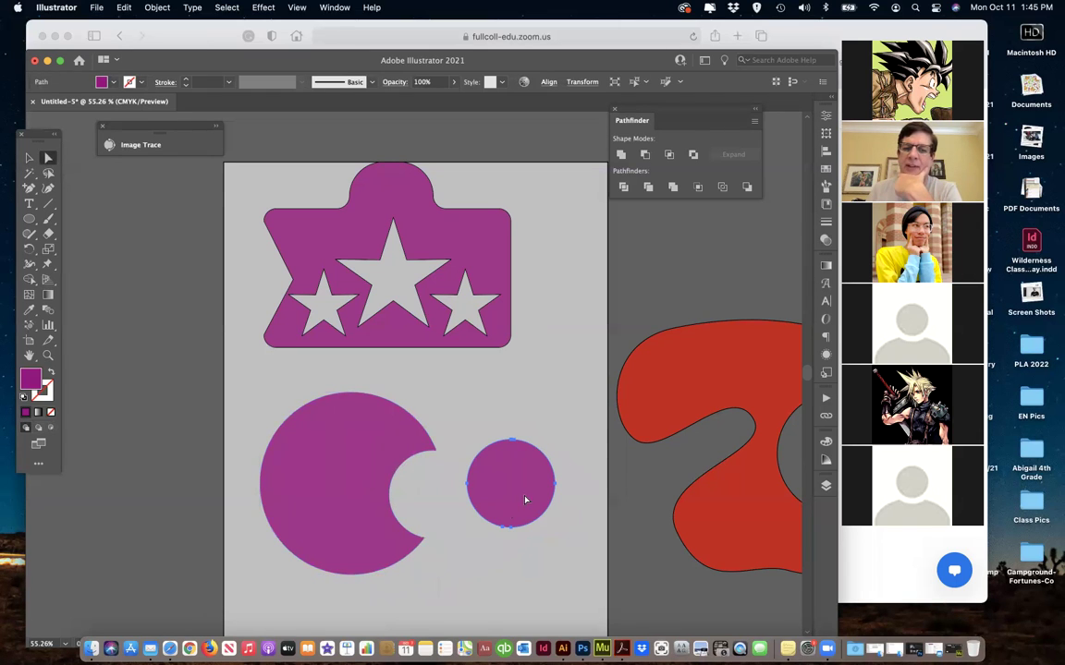
- Fill the small circle with yellow and place it close to the large circle's notch
click(825, 169)
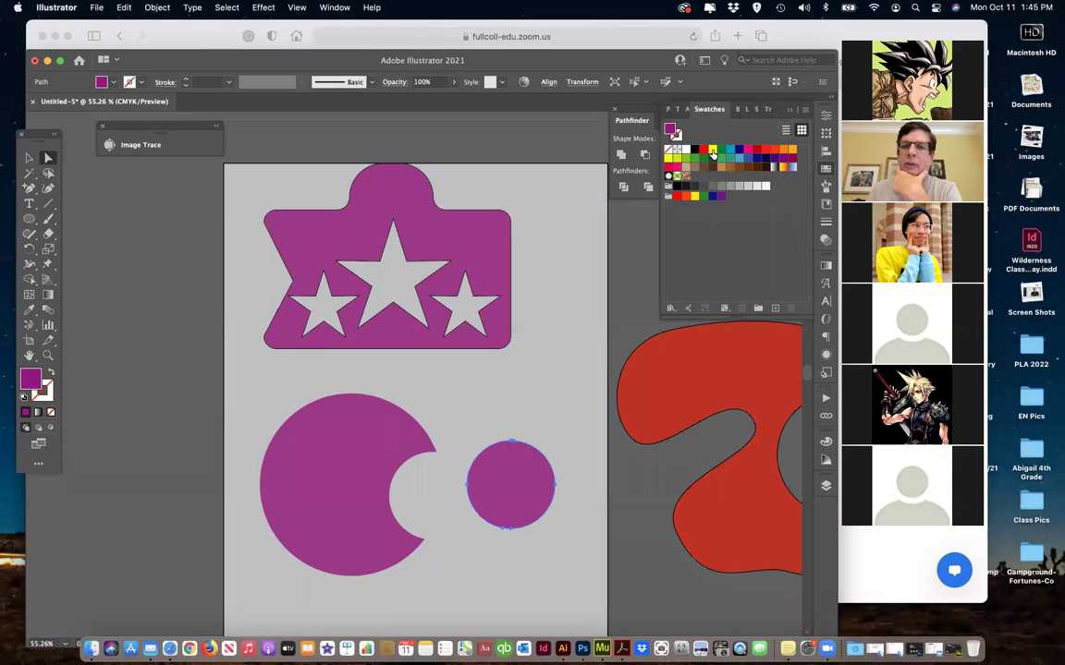
click(712, 153)
click(29, 158)
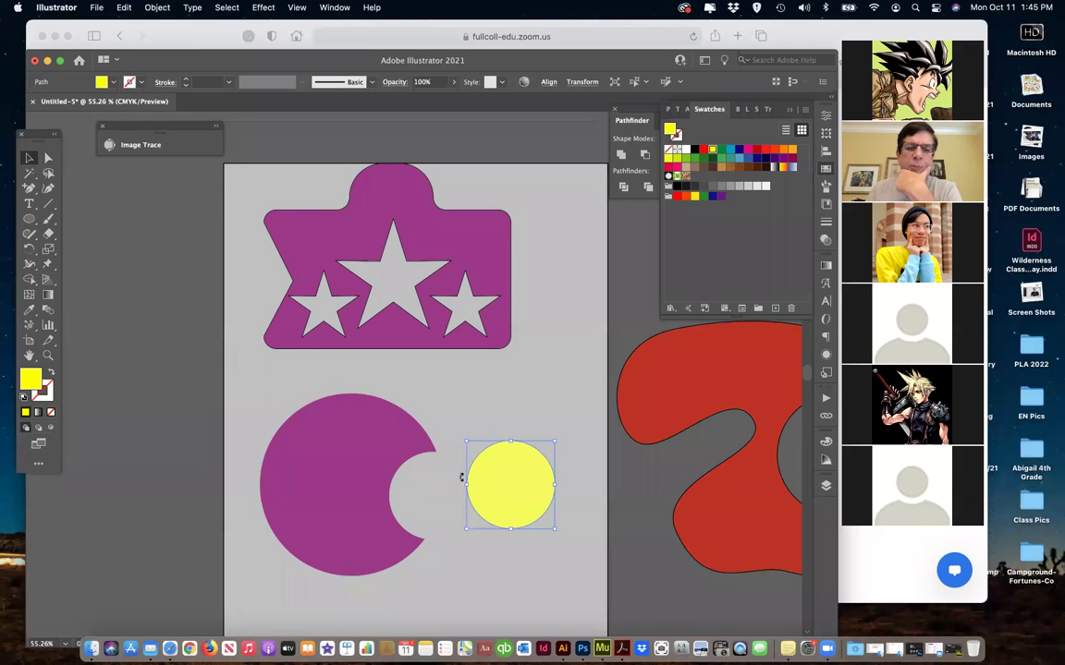
drag(513, 491, 478, 508)
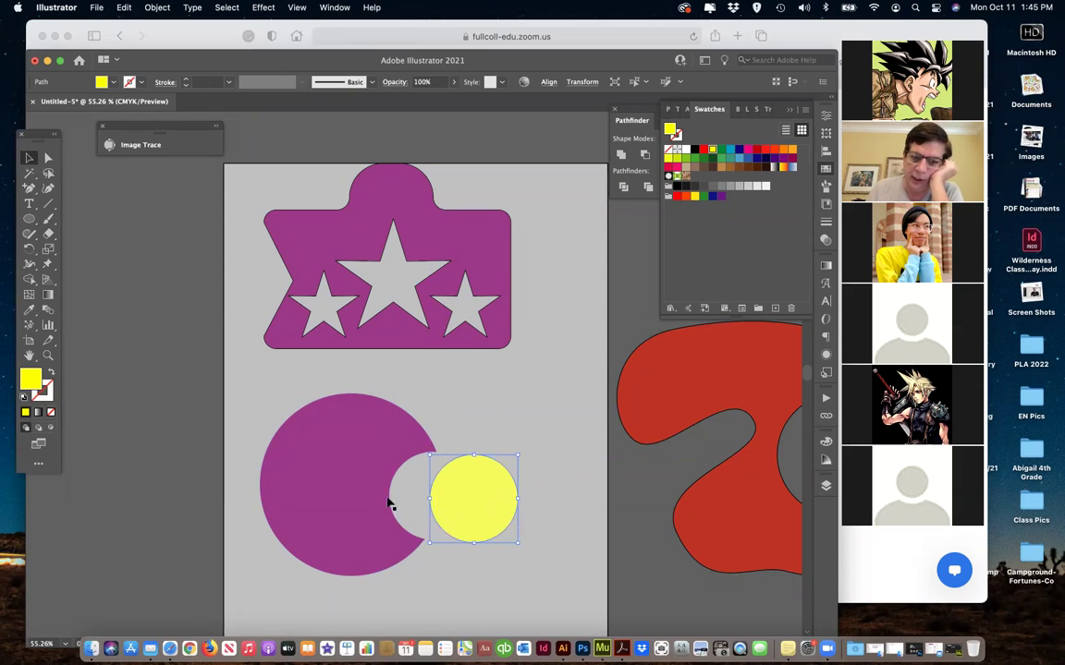
- Fill both the notched large circle and the small circle with yellow, and deselect them
shift+click(368, 444)
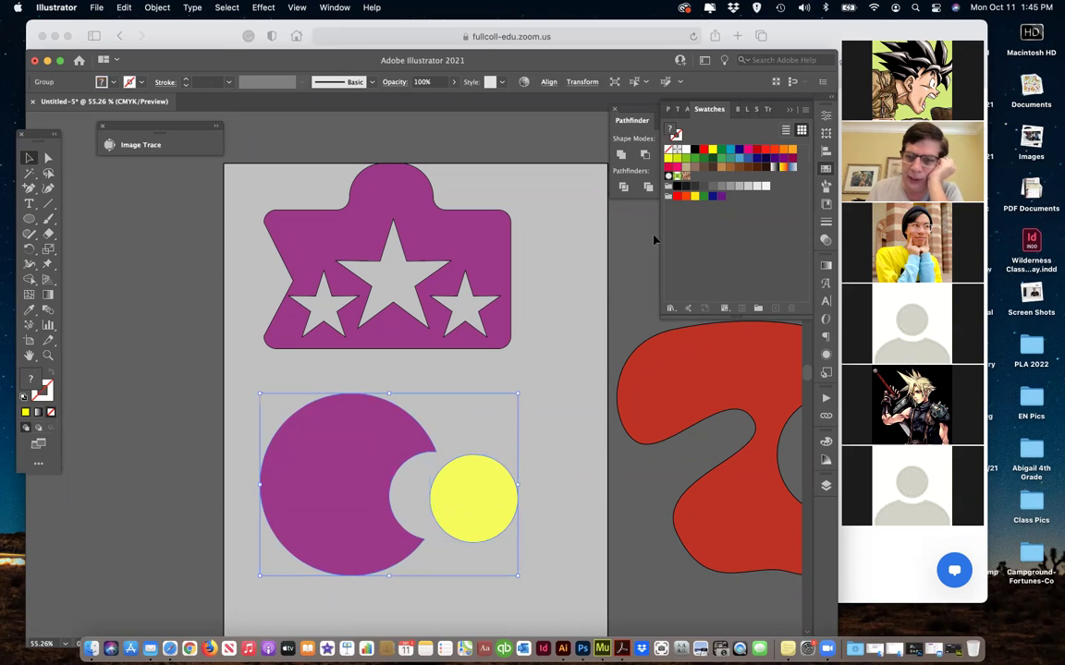
click(710, 152)
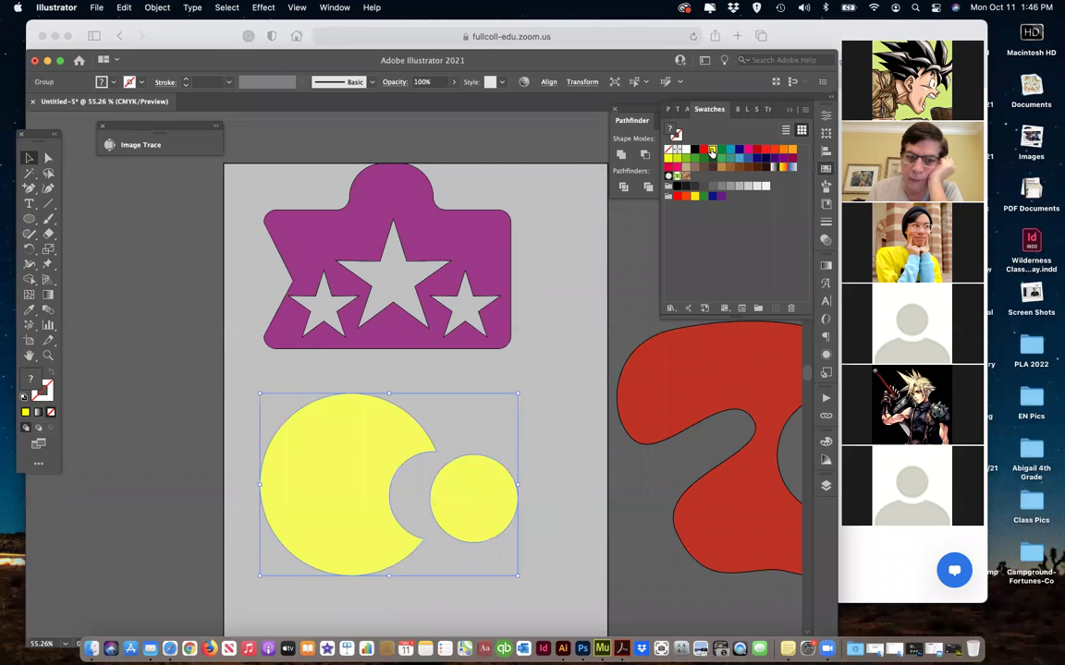
click(520, 481)
- Fill only the small circle with black using the Direct Selection tool, deselect it, and collapse the Swatches panel
click(487, 506)
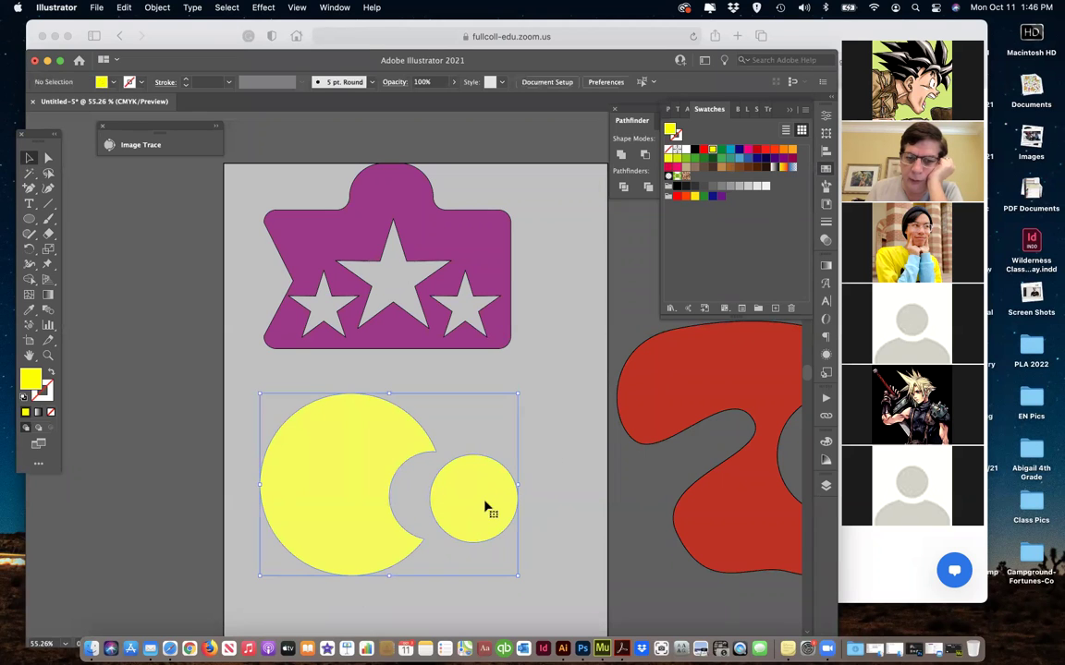
click(49, 158)
click(121, 333)
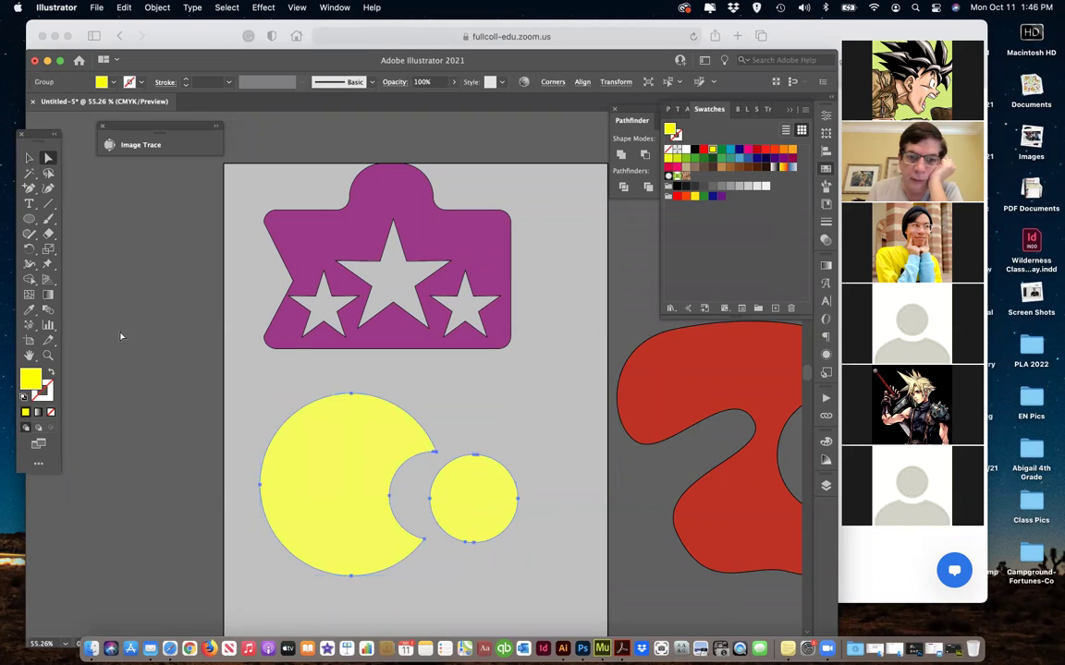
click(469, 515)
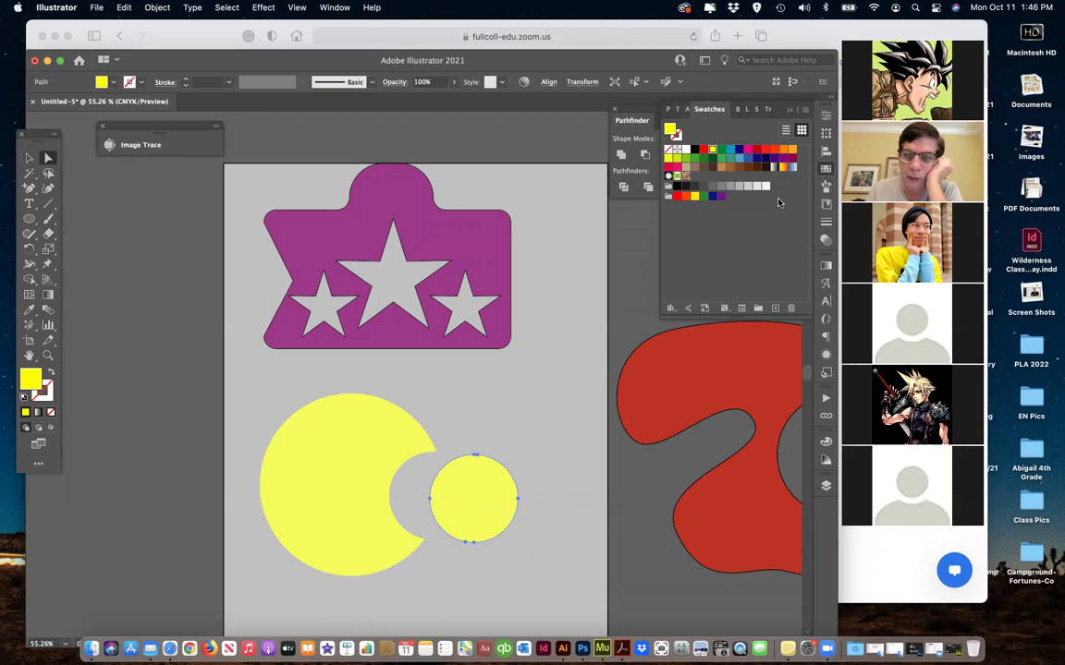
click(693, 149)
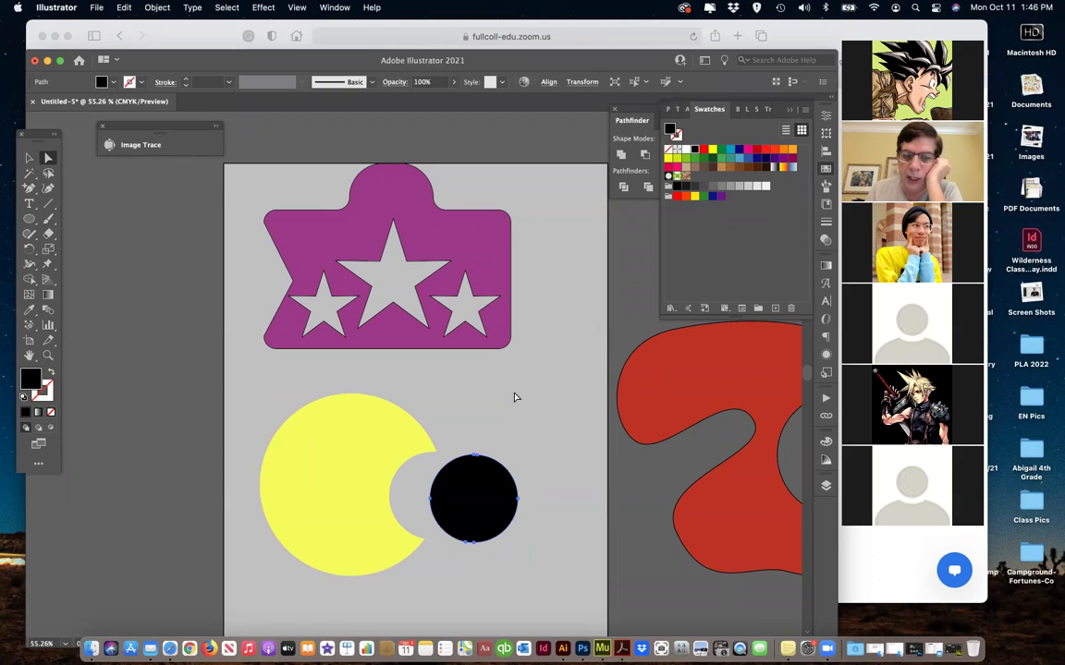
click(29, 158)
click(120, 294)
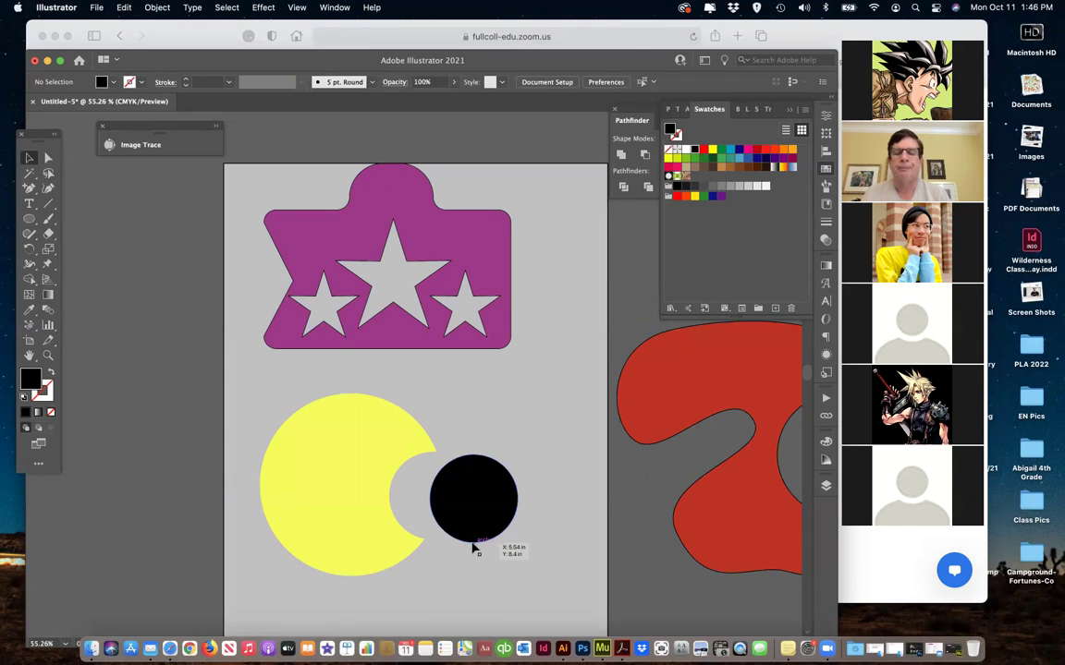
scroll(637, 370, up, 1)
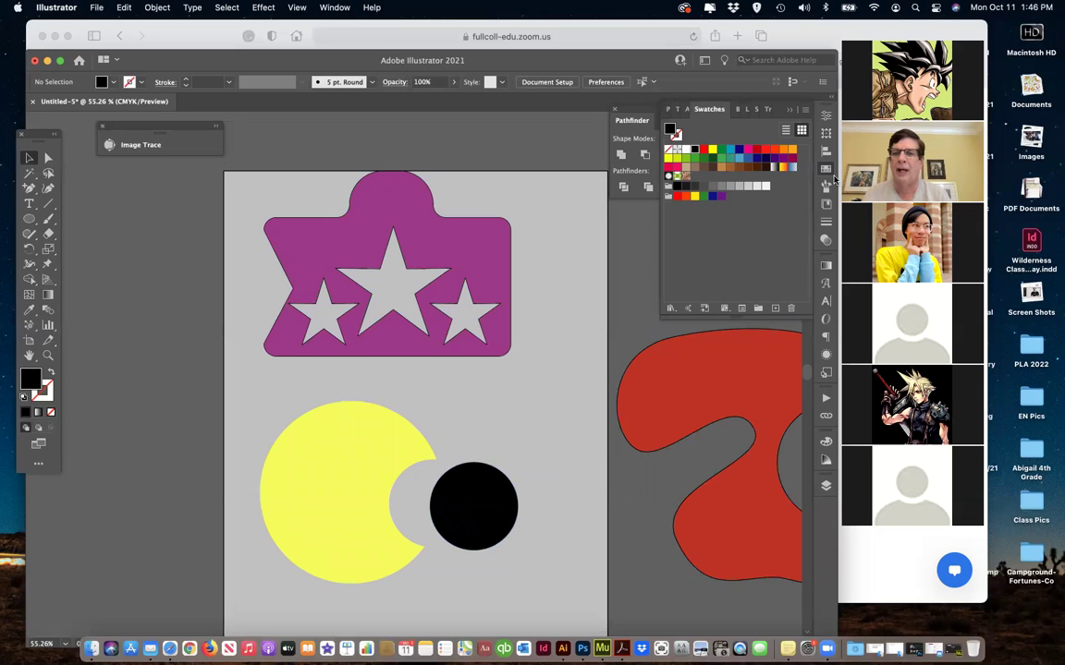
click(827, 168)
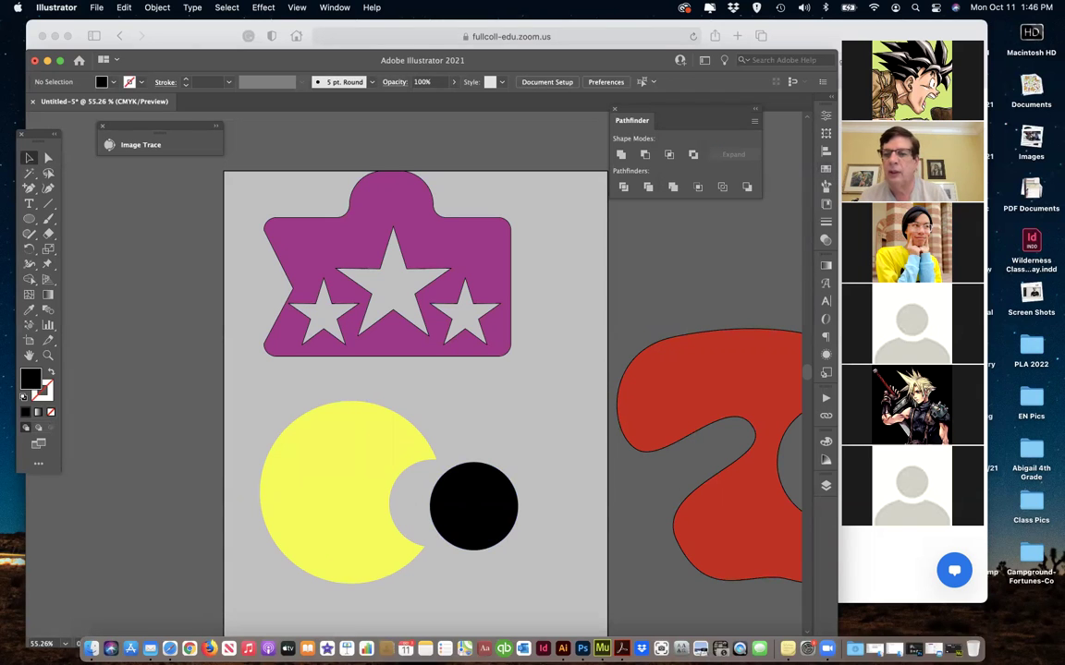
- Draw a tiny black circle with the Ellipse tool and place it as an eye on the upper part of the yellow shape
click(355, 477)
click(28, 220)
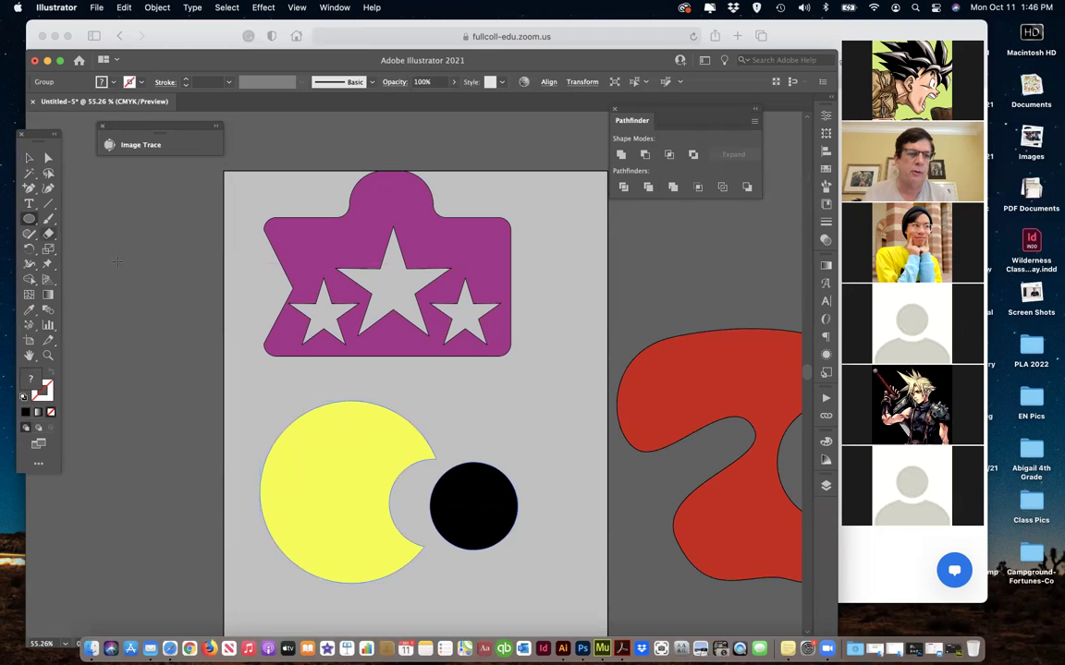
mouse_move(126, 255)
mouse_down()
mouse_move(359, 444)
mouse_move(375, 438)
mouse_up()
key(v)
click(511, 437)
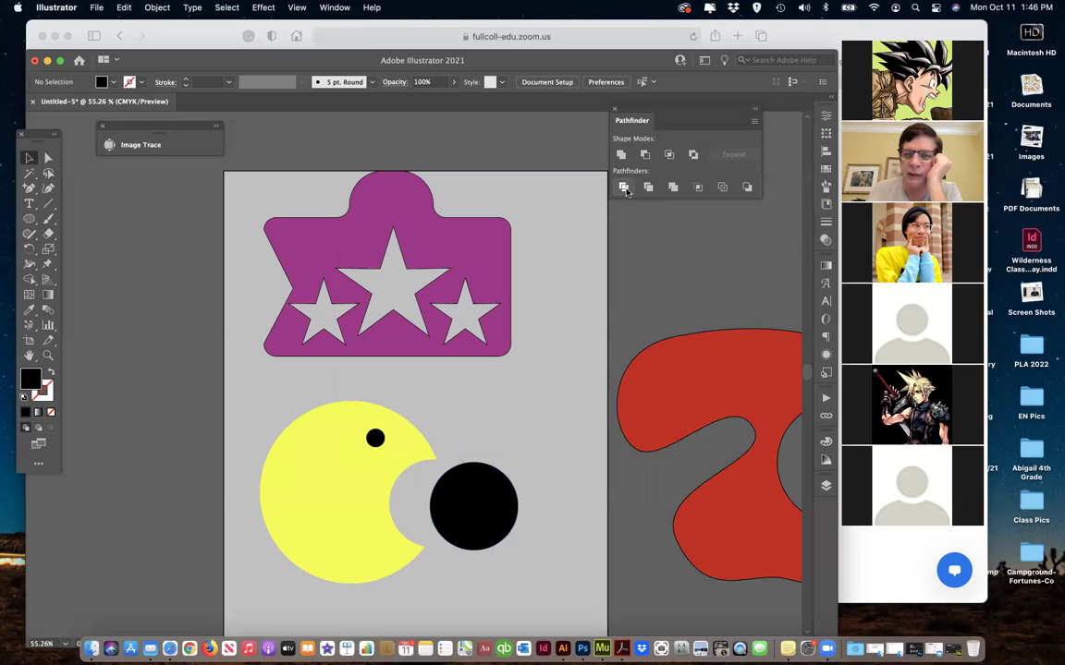
- Choose the Rectangle tool for the shape tool slot and move the three-star shape off the artboard's right side
click(33, 220)
drag(33, 220, 63, 220)
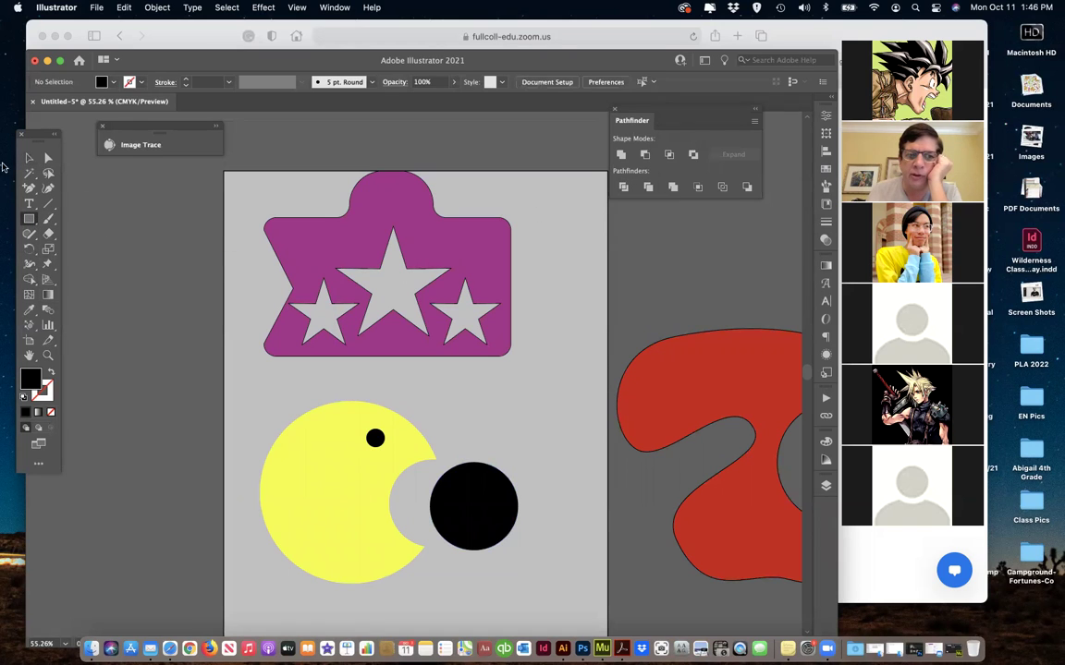
click(29, 158)
drag(345, 279, 756, 269)
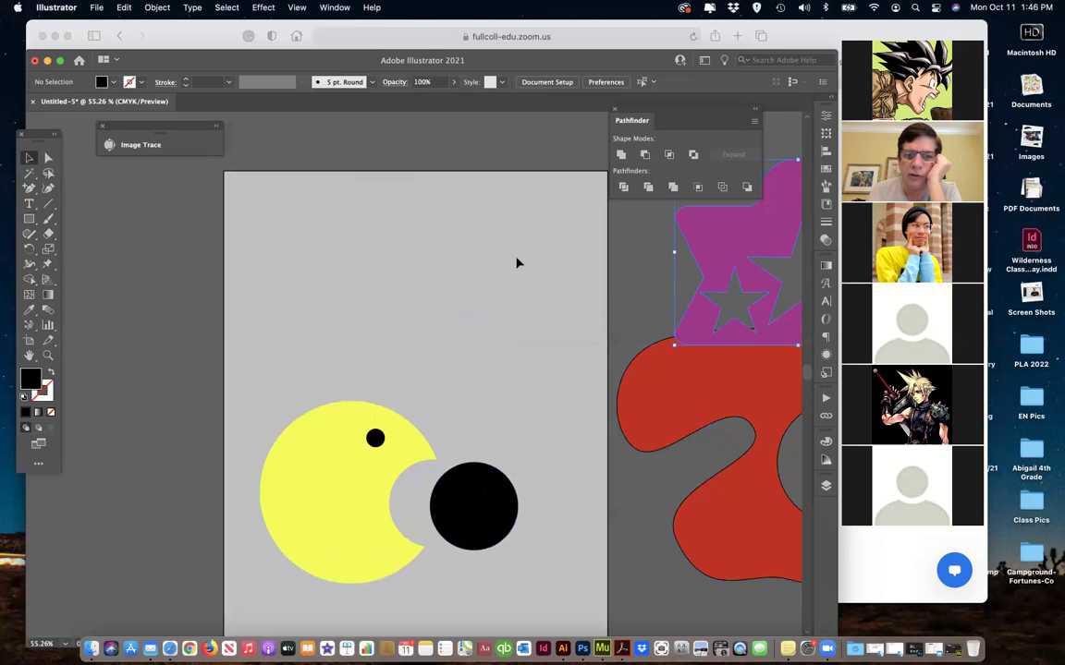
- Draw a purple square above the yellow shape and place an equal-sized copy overlapping its lower-right corner
click(29, 219)
drag(266, 205, 382, 320)
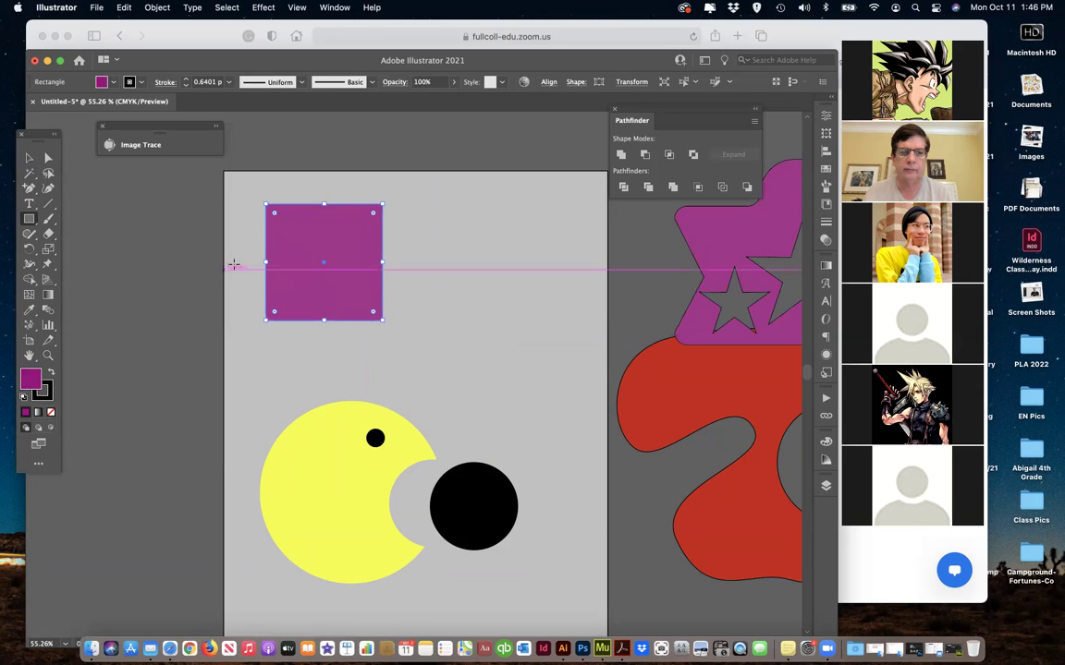
drag(330, 275, 449, 352)
- Select the two overlapping purple squares and apply the Divide pathfinder
click(29, 158)
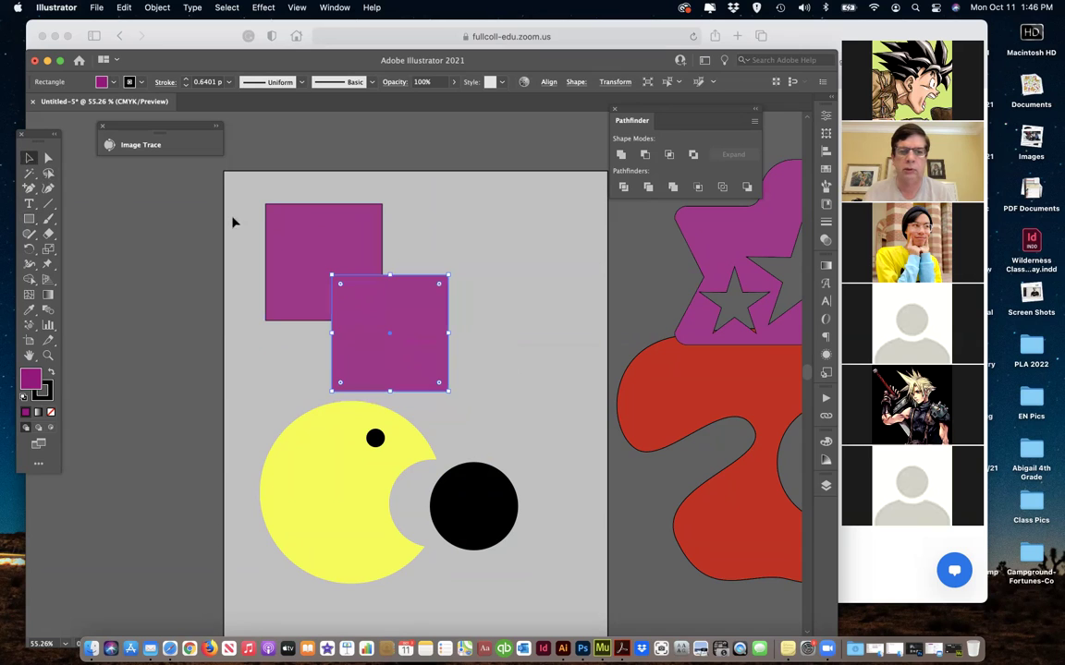
key(super+a)
click(623, 188)
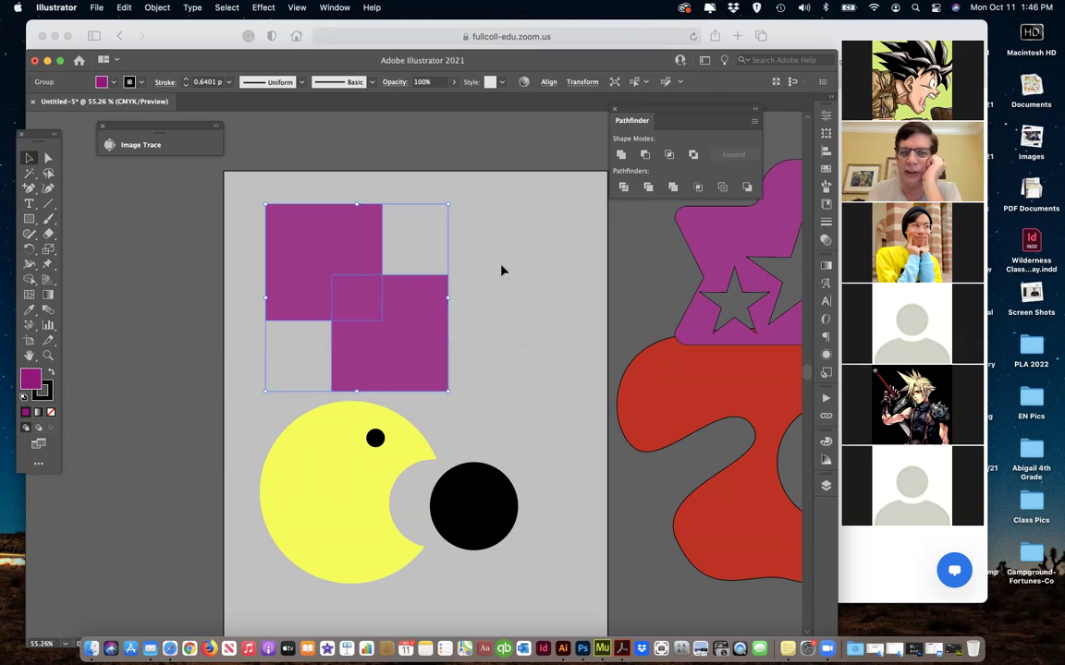
- Move the divided group and pull its two L-shaped pieces and small overlap square apart with the Direct Selection tool
drag(425, 320, 461, 316)
click(48, 158)
click(259, 277)
drag(439, 340, 508, 348)
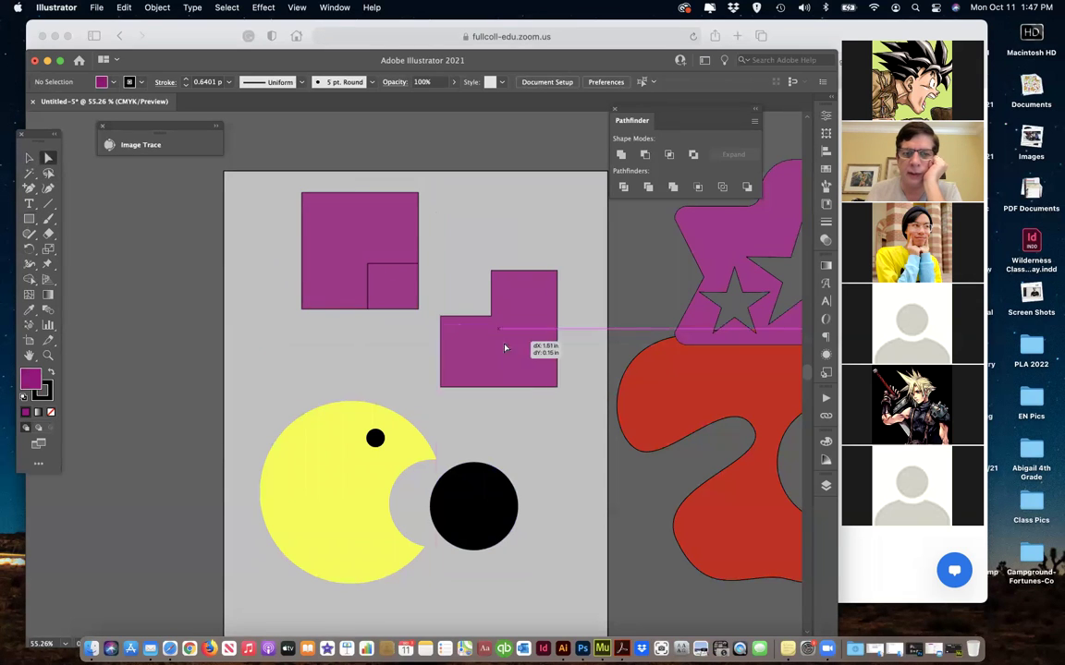
drag(399, 297, 407, 331)
drag(330, 262, 309, 272)
drag(492, 343, 457, 387)
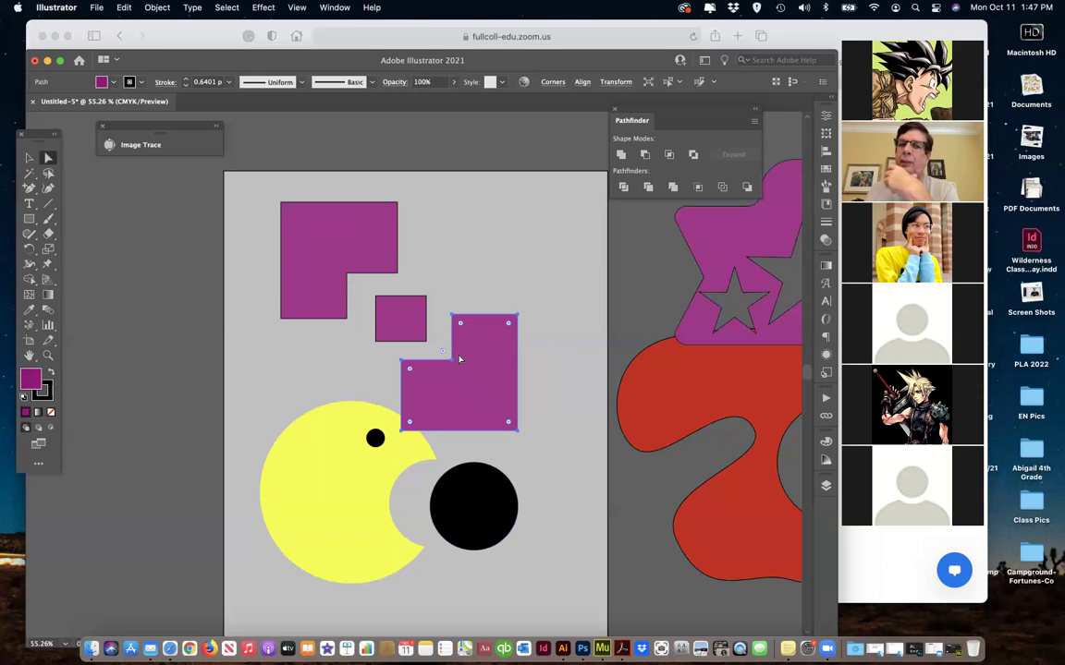
drag(335, 264, 315, 255)
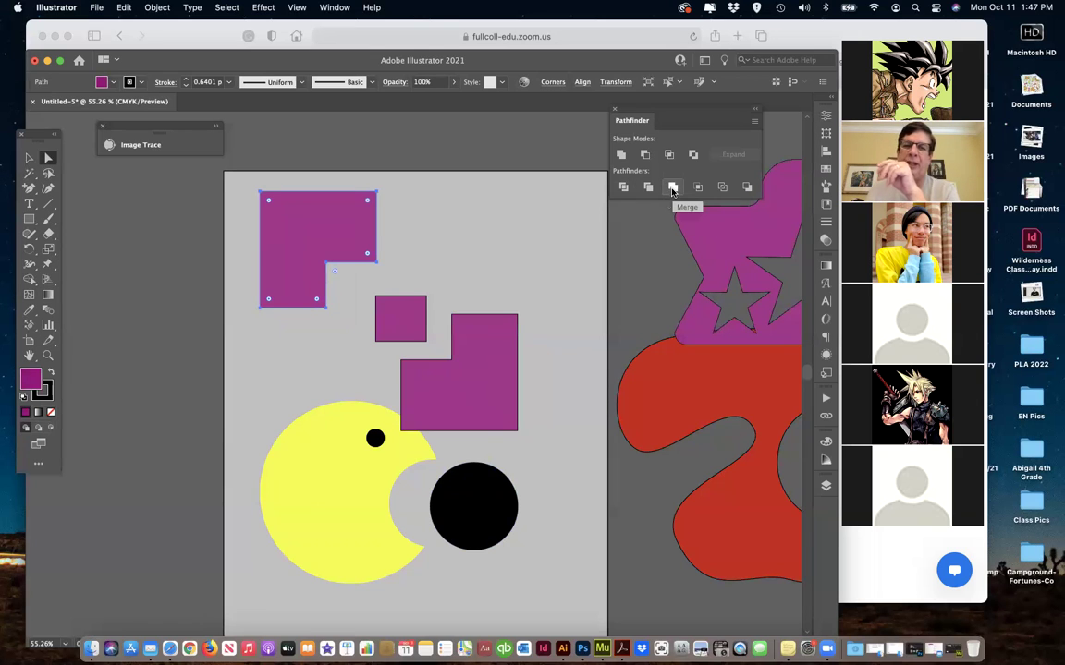
- Try the Merge pathfinder on the upper L-shape with the small square overlapping its right corner
drag(412, 323, 390, 261)
shift+click(324, 242)
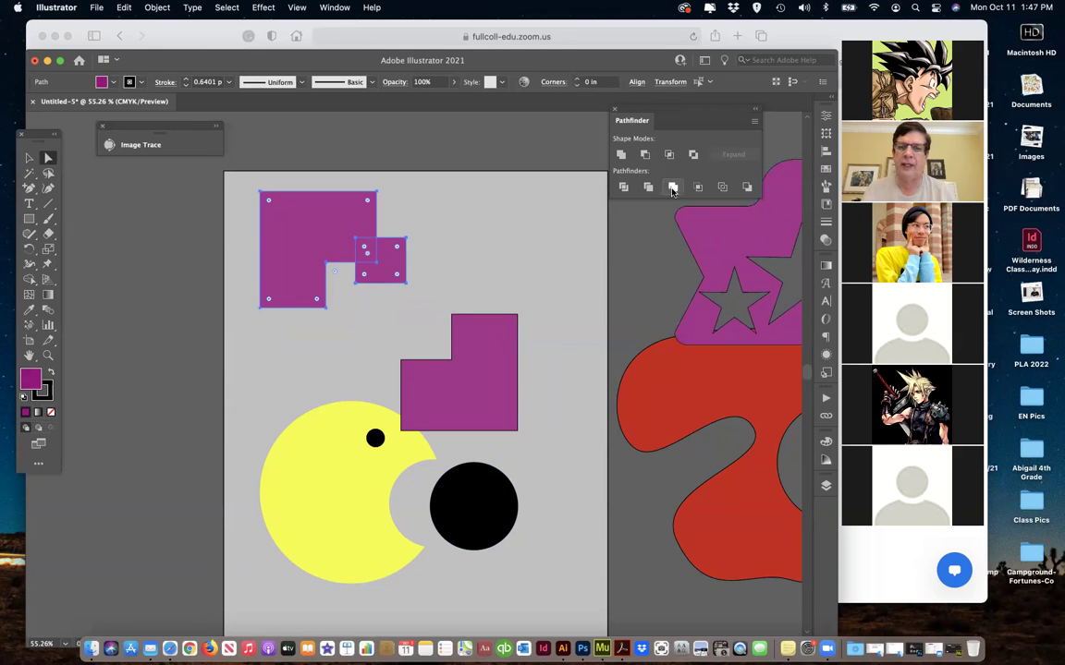
click(673, 188)
click(483, 251)
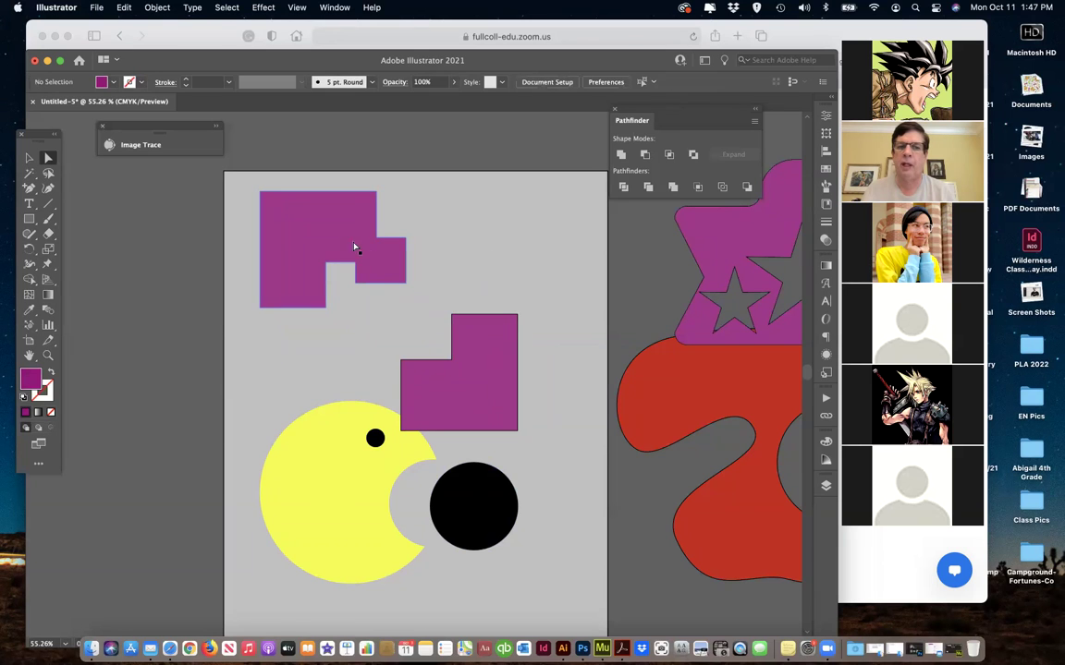
- Move the merged shape to the right, and nudge it back left and down
drag(382, 267, 428, 268)
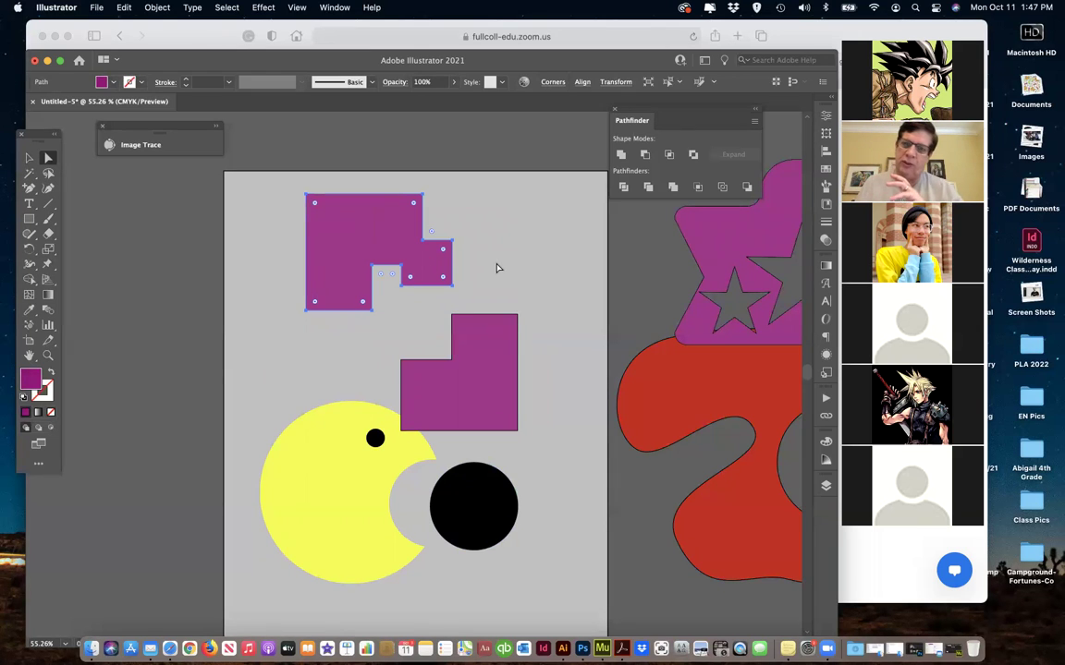
key(shift+Left)
key(shift+Left)
key(shift+Left)
key(shift+Down)
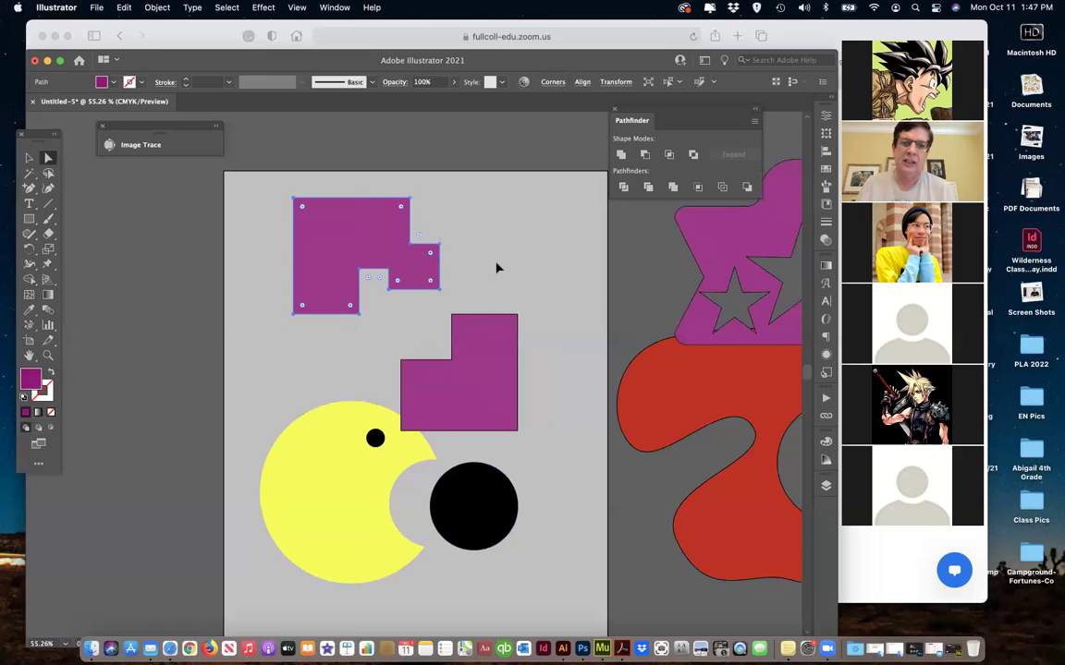
- Undo the nudges, the move and the Merge, back to the separate L-shape and small square
key(super+z)
key(super+z)
key(super+z)
key(super+z)
key(super+z)
key(super+z)
key(super+z)
- Pull the small square away from the upper L-shape and place it overlapping the L-shape's right edge
click(504, 266)
drag(408, 268, 484, 245)
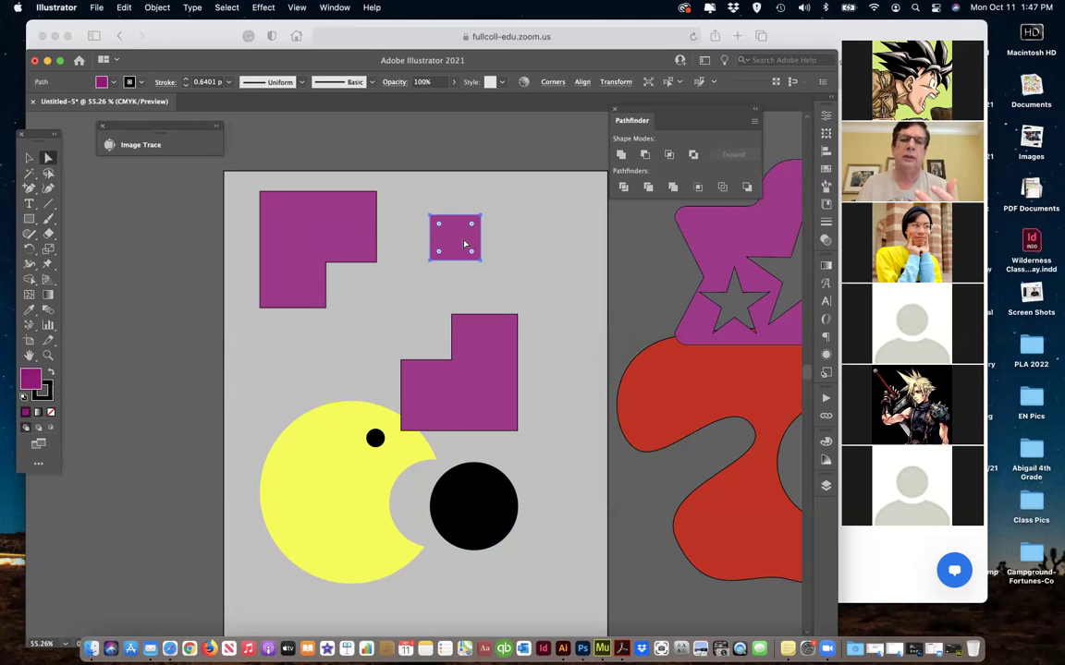
drag(429, 217, 353, 207)
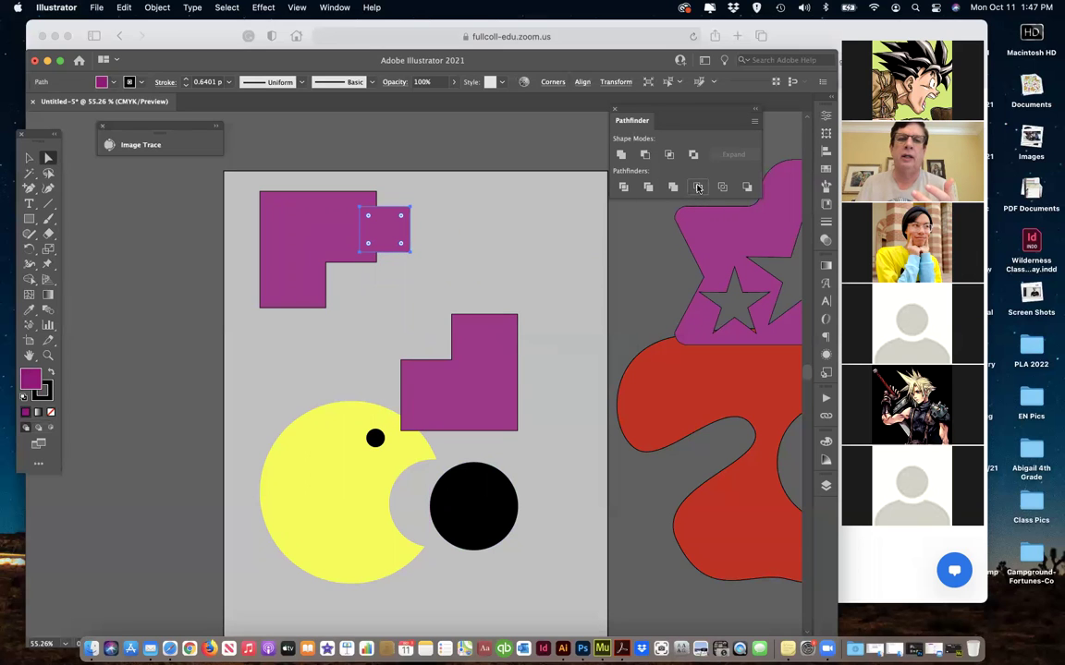
- Try the Crop pathfinder with only the small square selected, and undo it
click(699, 188)
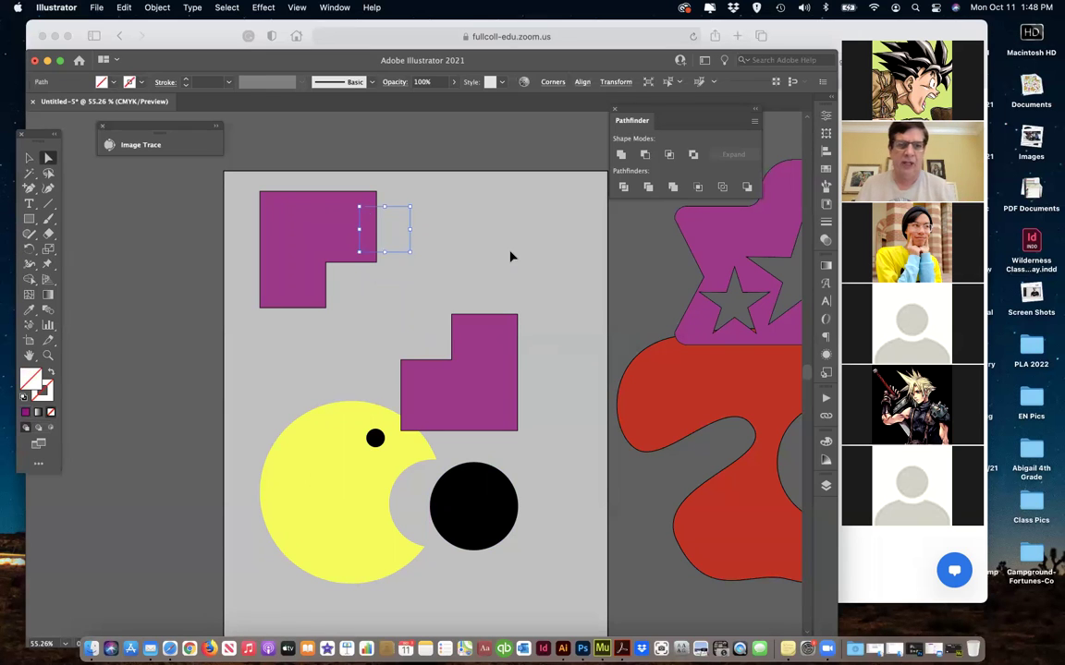
key(super+z)
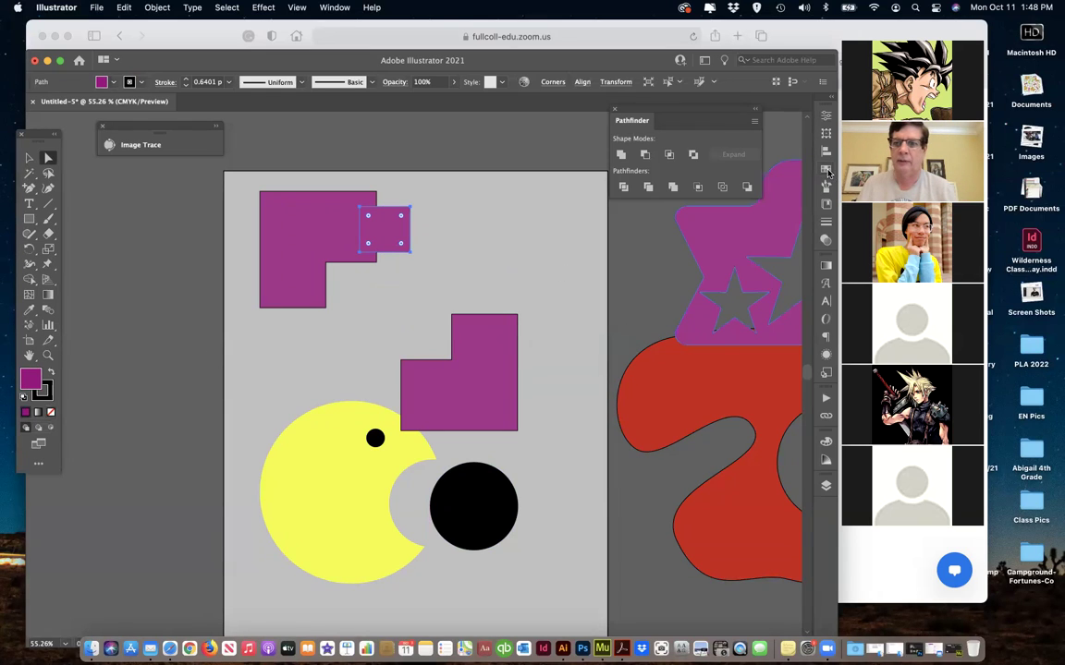
- Fill the small square overlapping the upper L-shape with red
click(826, 168)
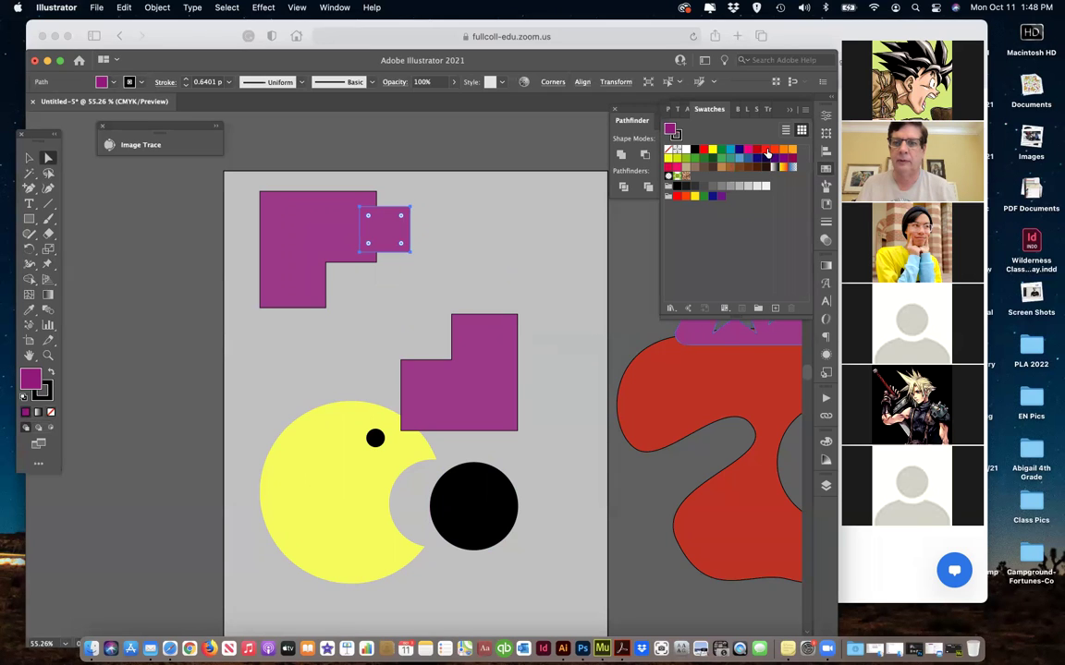
click(765, 150)
- Try the Crop pathfinder on the whole group of L-shapes and the red square, and undo it
click(29, 158)
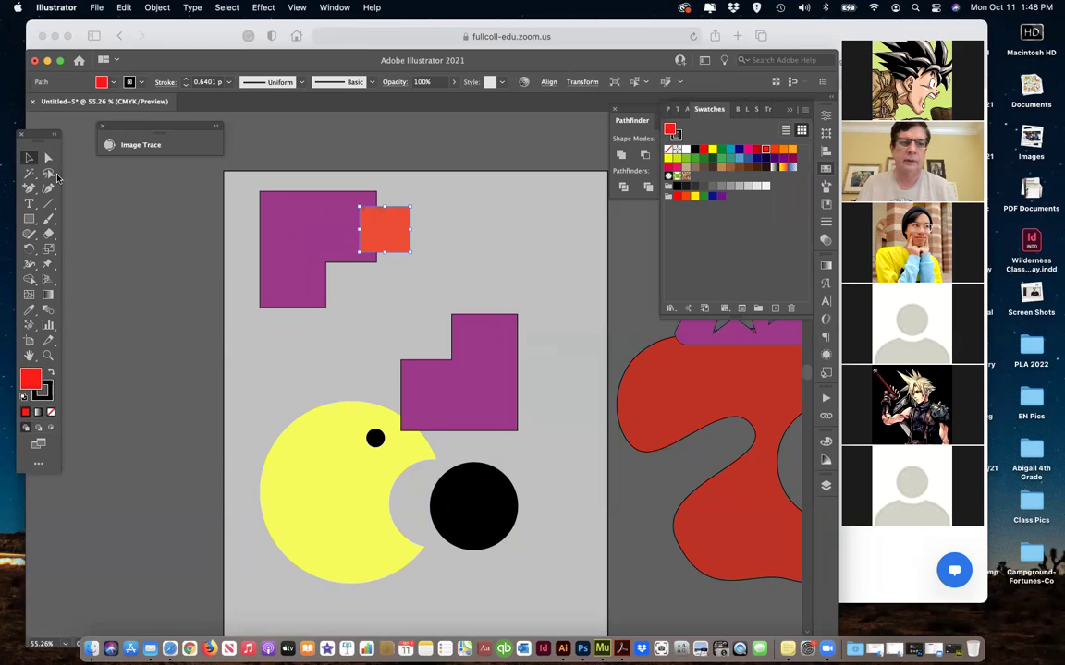
click(362, 238)
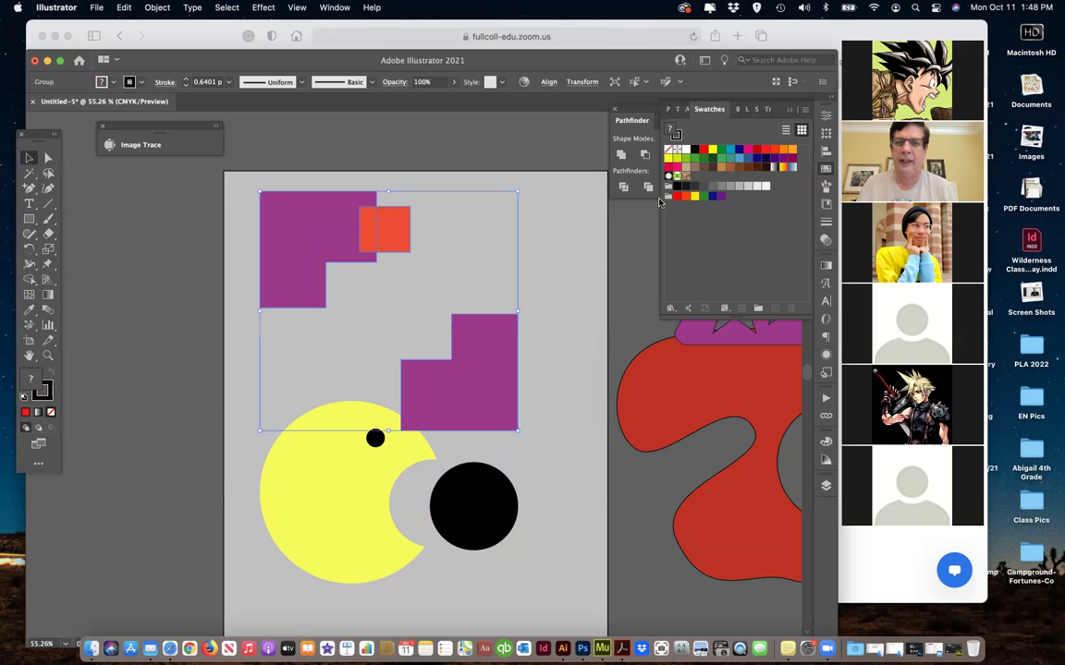
click(825, 174)
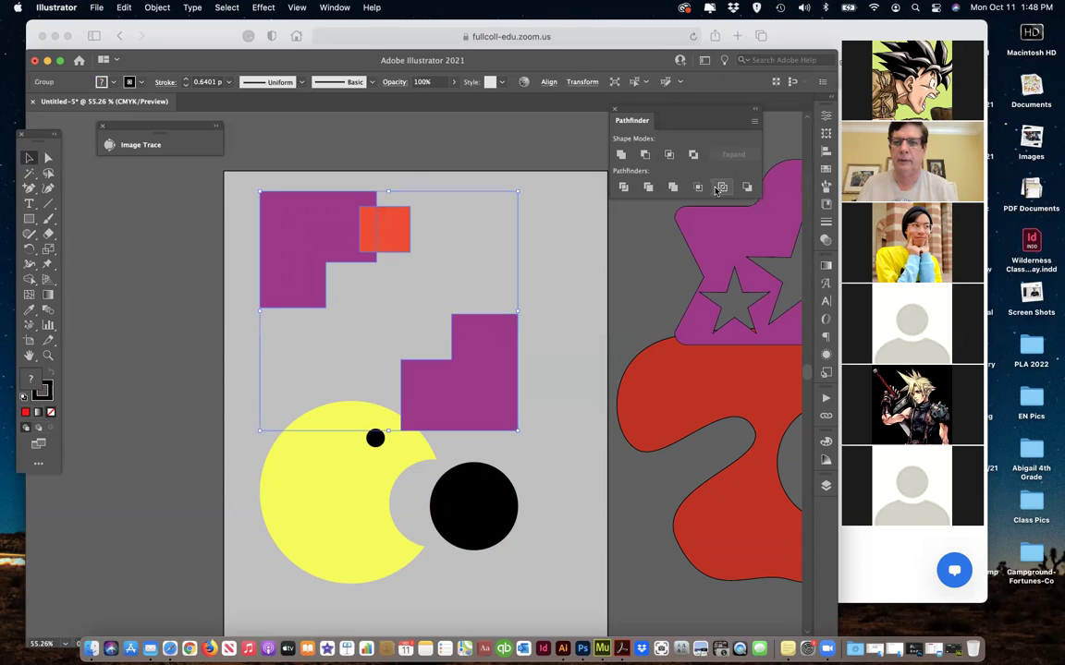
click(698, 188)
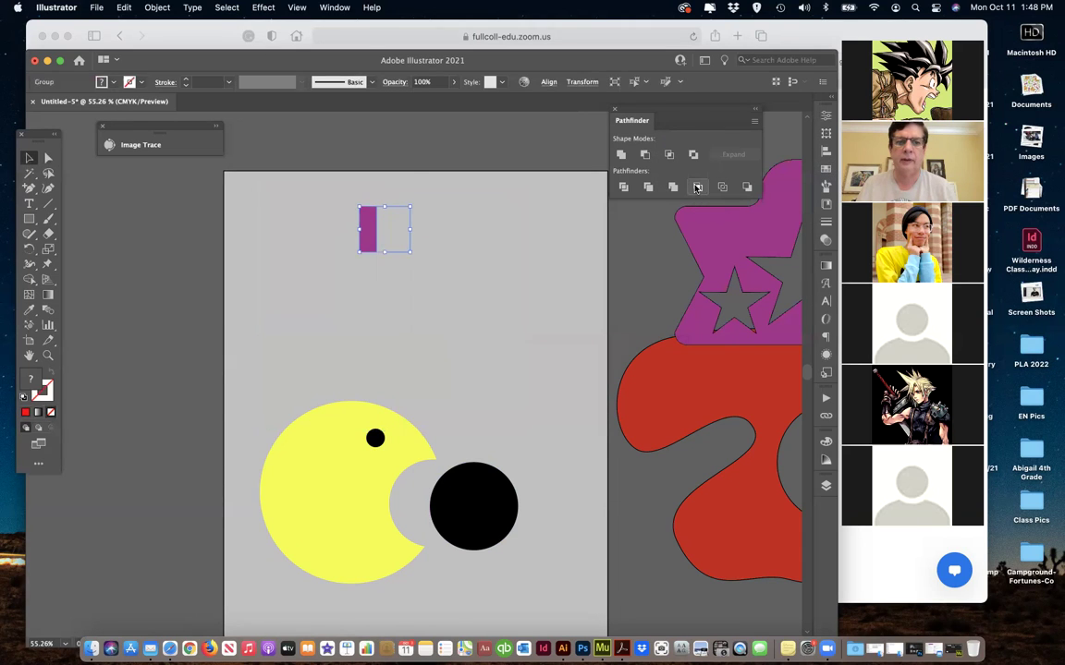
key(super+z)
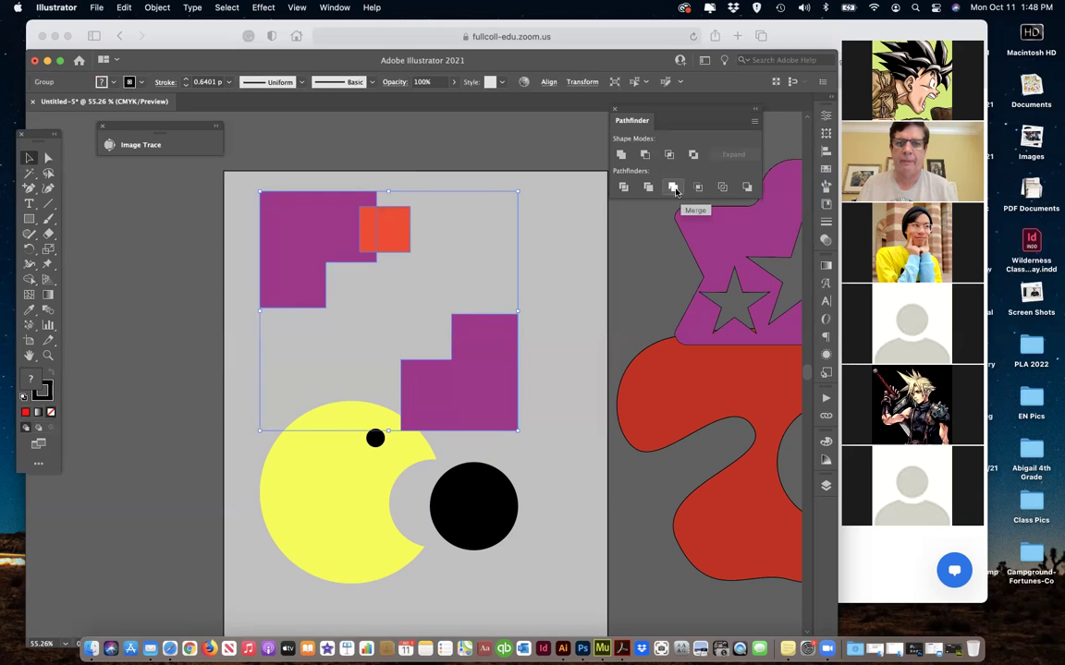
- Try the Minus Back pathfinder and the Exclude shape mode on the whole group, undoing each
click(747, 187)
key(super+z)
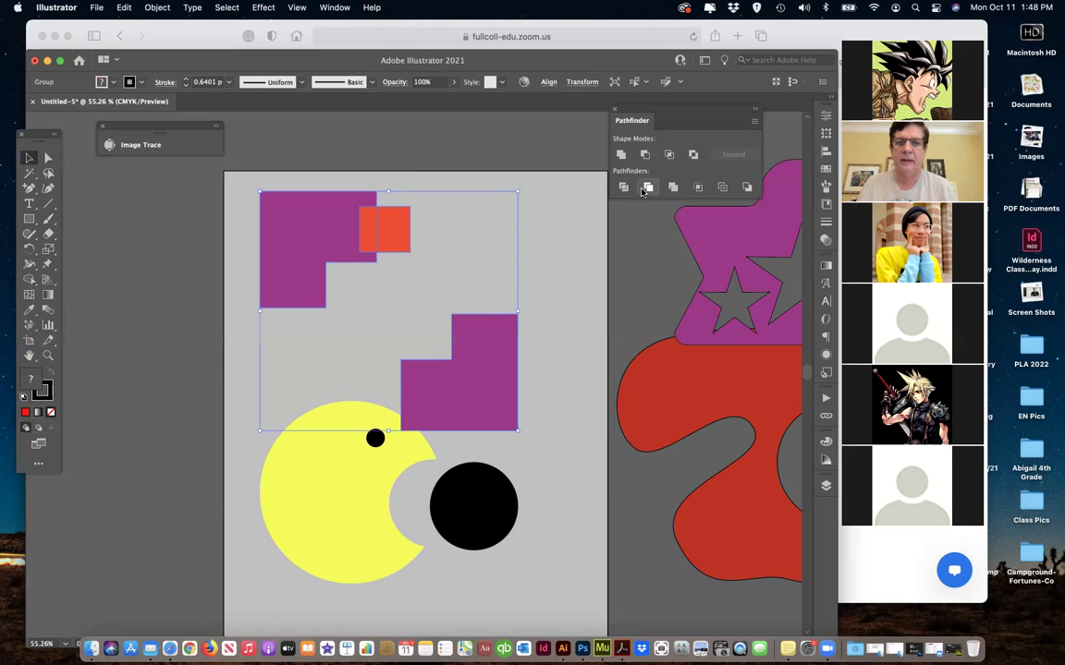
click(693, 154)
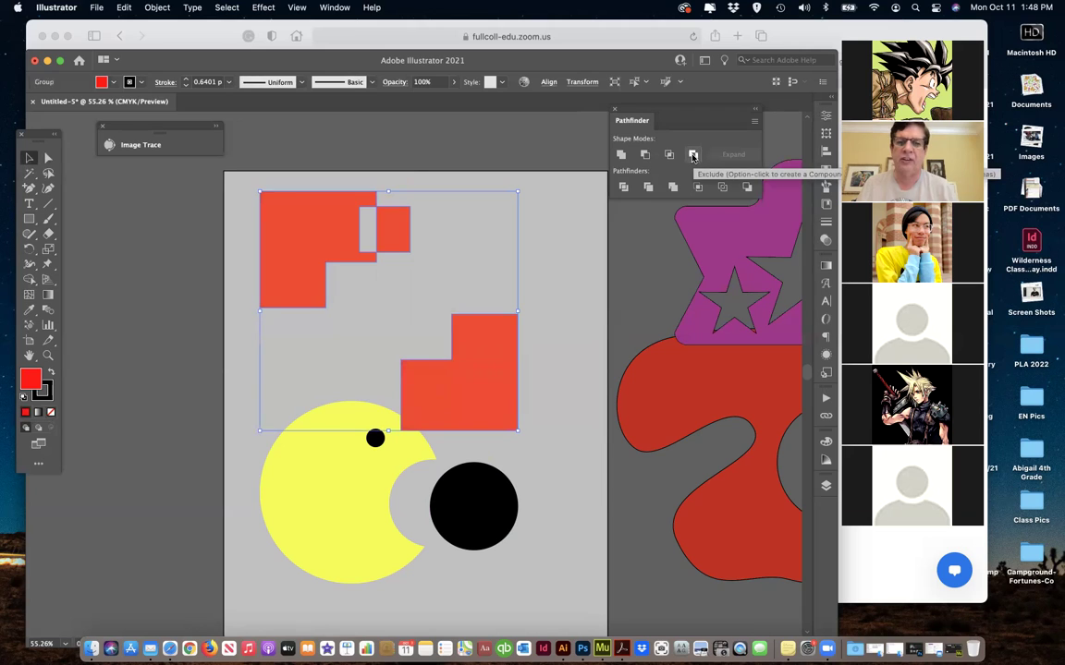
click(474, 323)
key(super+z)
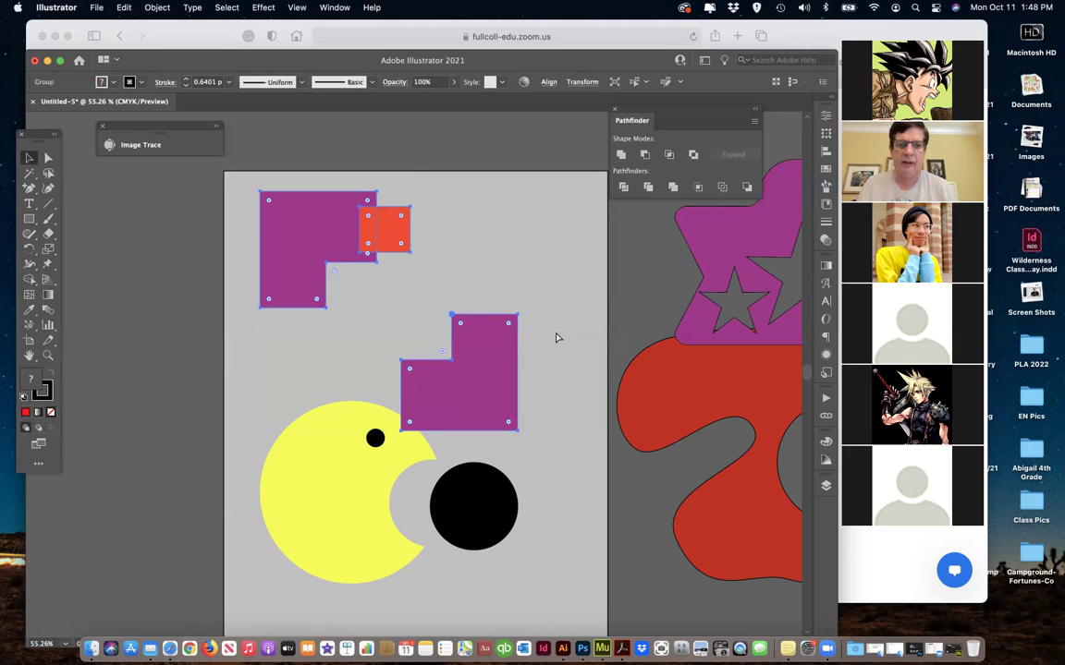
- Try the Crop pathfinder on only the upper L-shape and the red square, and undo it
click(189, 185)
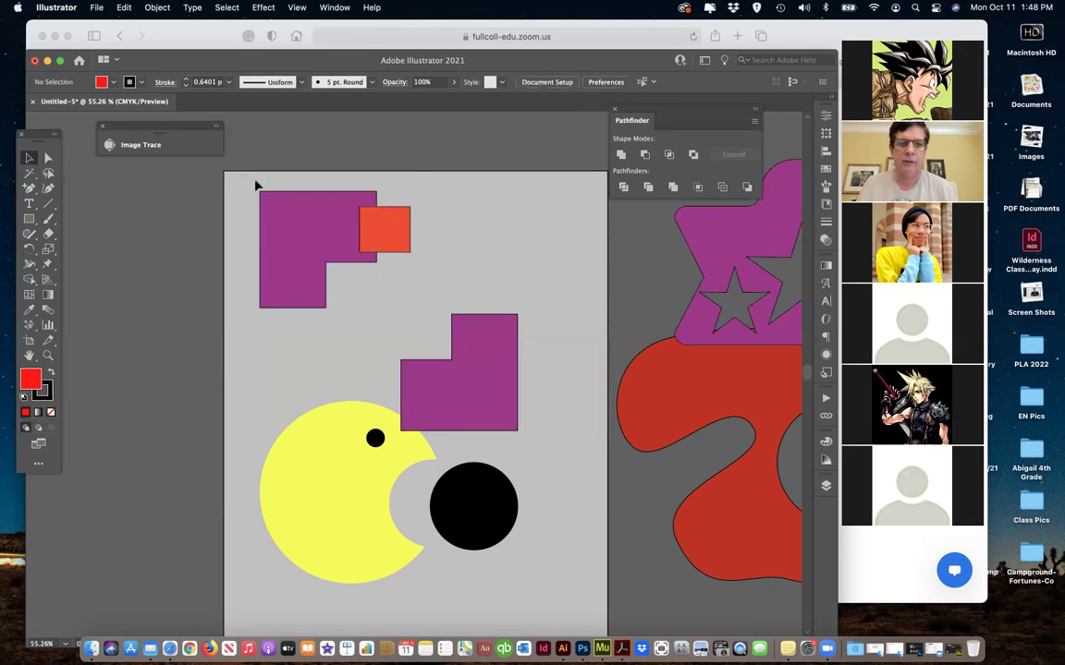
drag(430, 251, 425, 268)
click(340, 282)
click(322, 283)
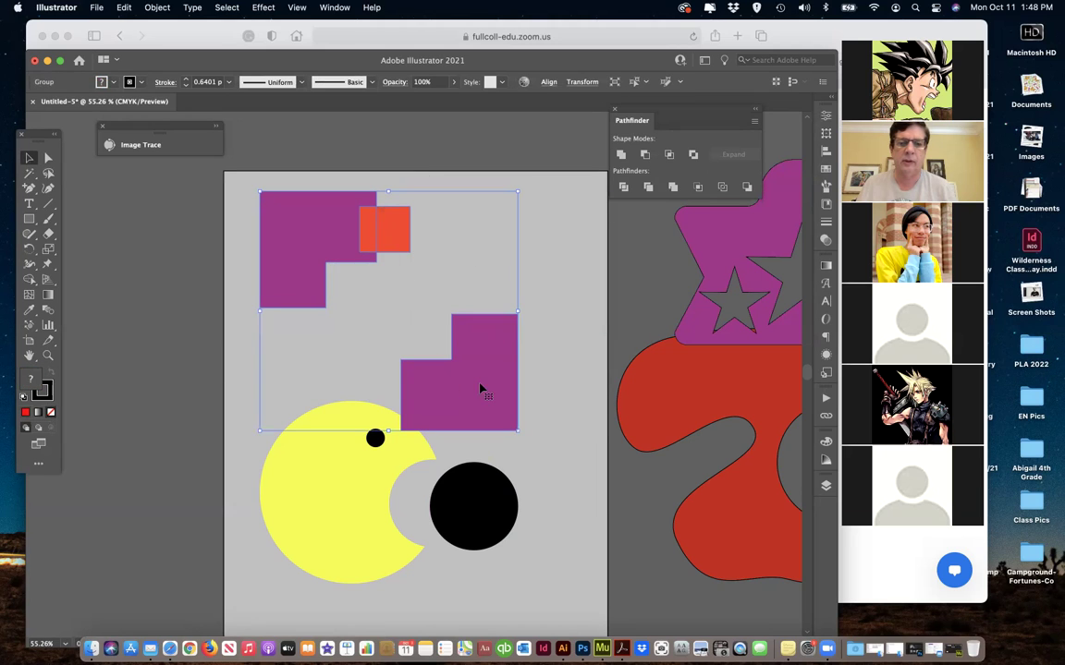
click(48, 157)
click(333, 268)
click(349, 255)
shift+click(398, 244)
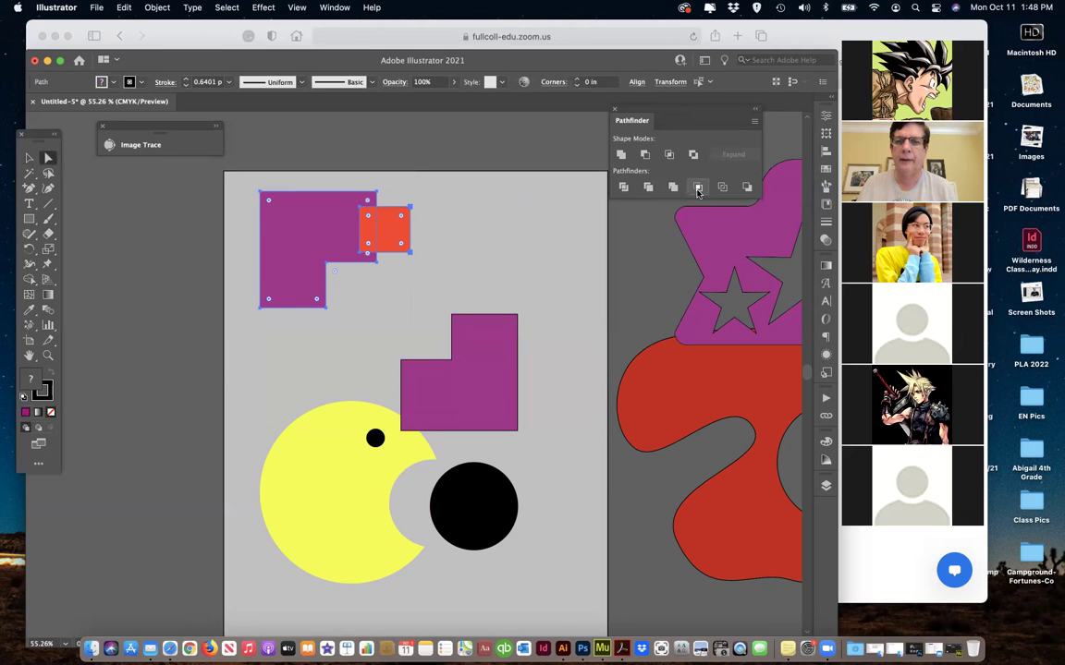
click(699, 189)
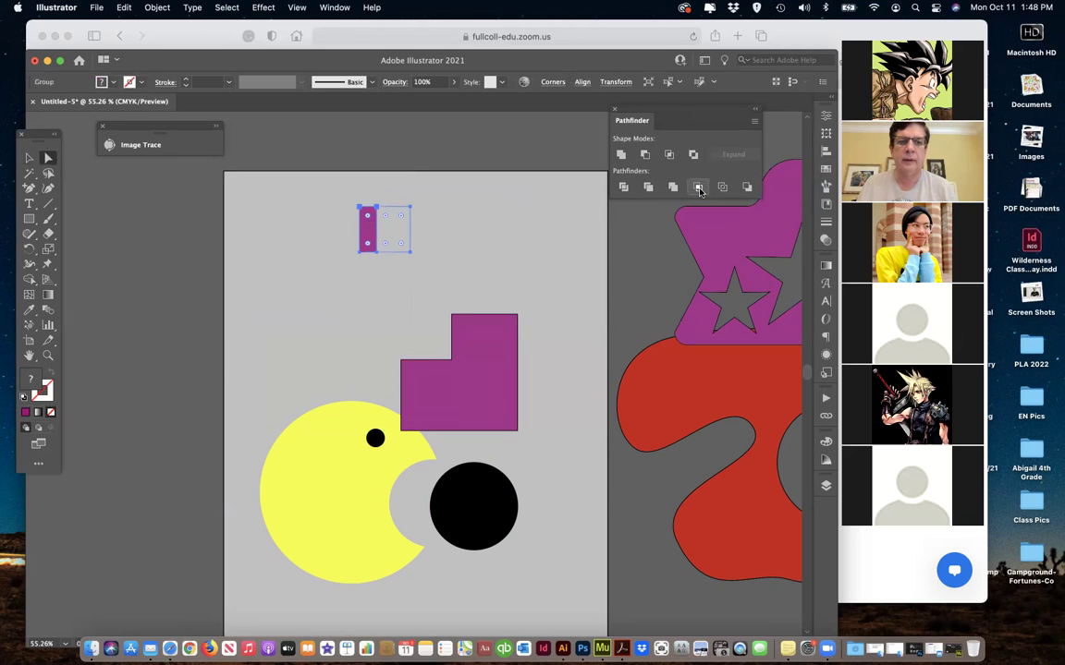
key(super+z)
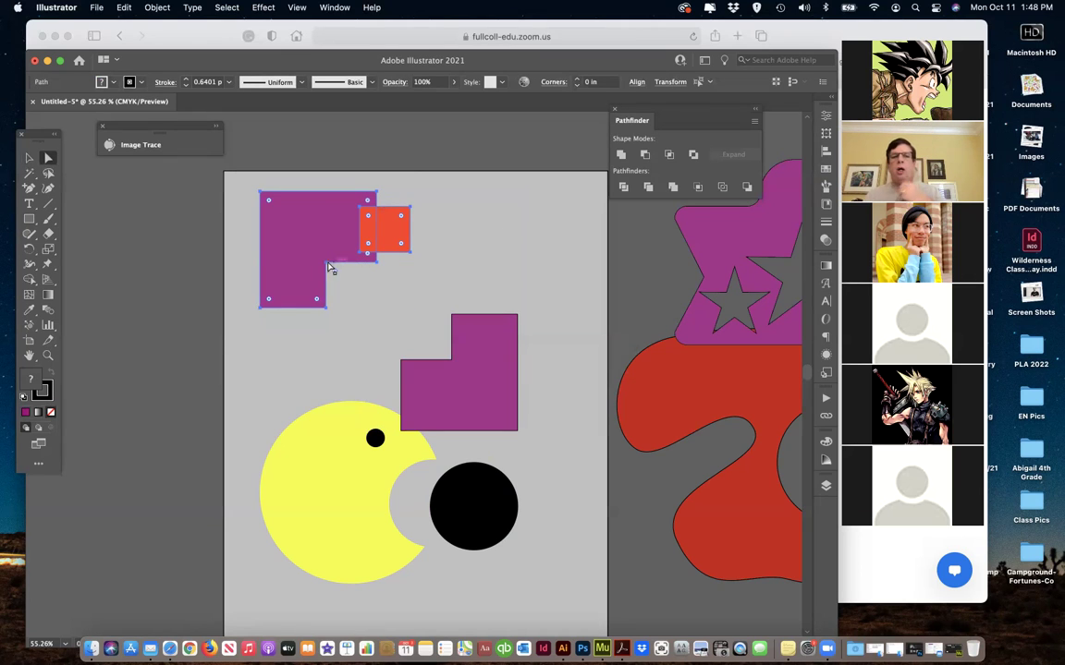
- Move both purple L-shapes and the red square down beside the yellow and black circles, clearing the artboard's upper area
click(392, 296)
drag(309, 245, 227, 493)
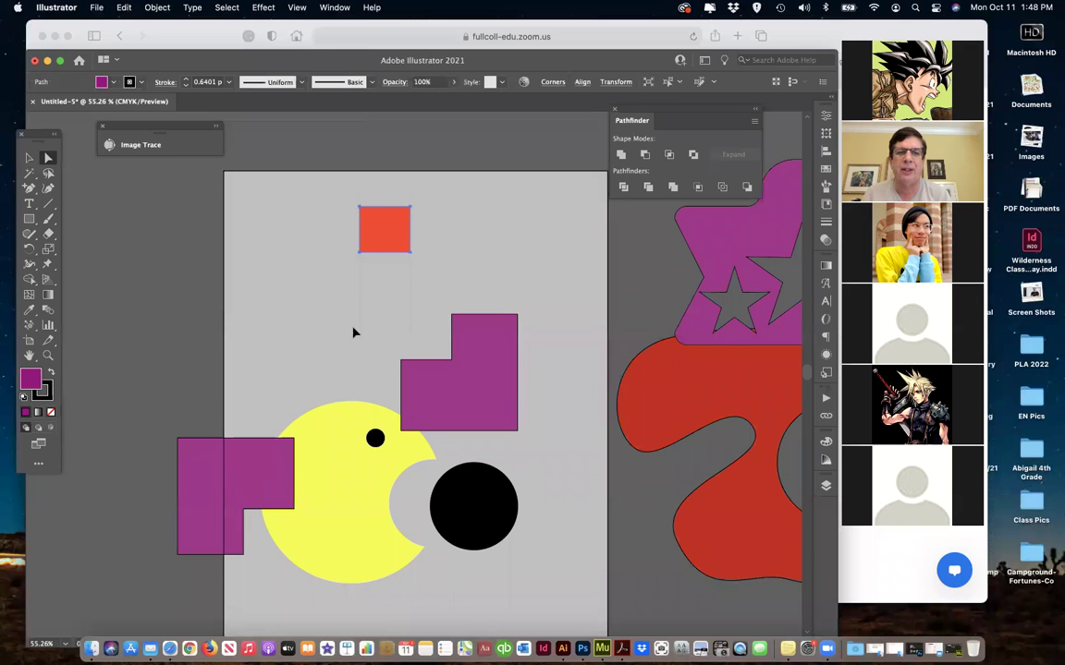
drag(390, 227, 319, 504)
drag(460, 403, 577, 576)
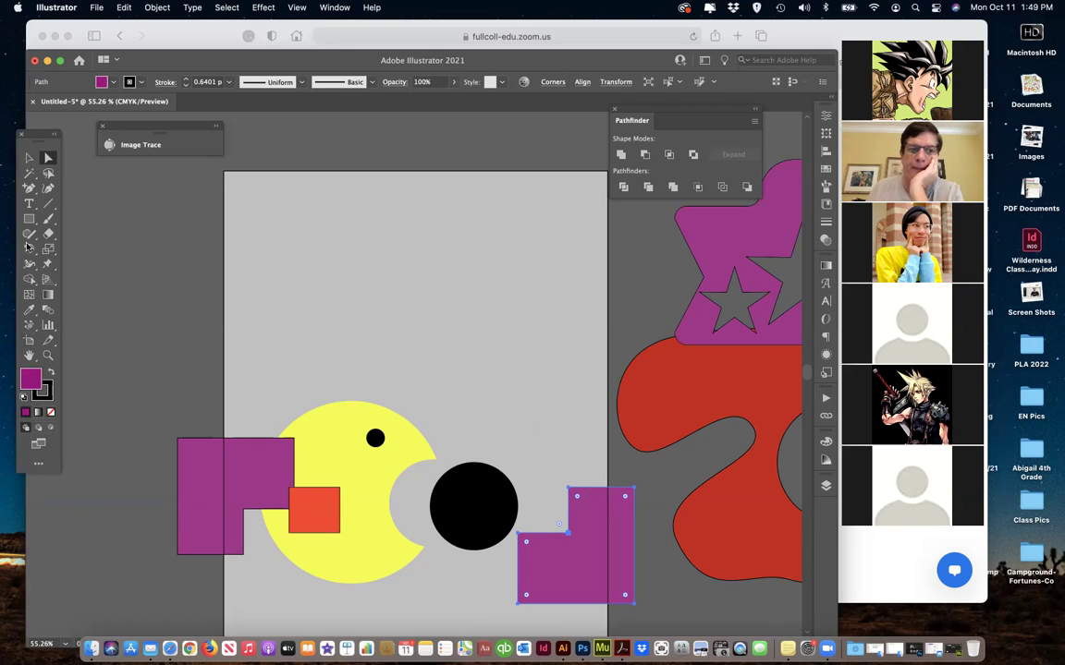
- Draw a closed pan silhouette with a flat top, curved underside and short pointed handle using the Pen tool across the upper artboard
drag(25, 222, 91, 222)
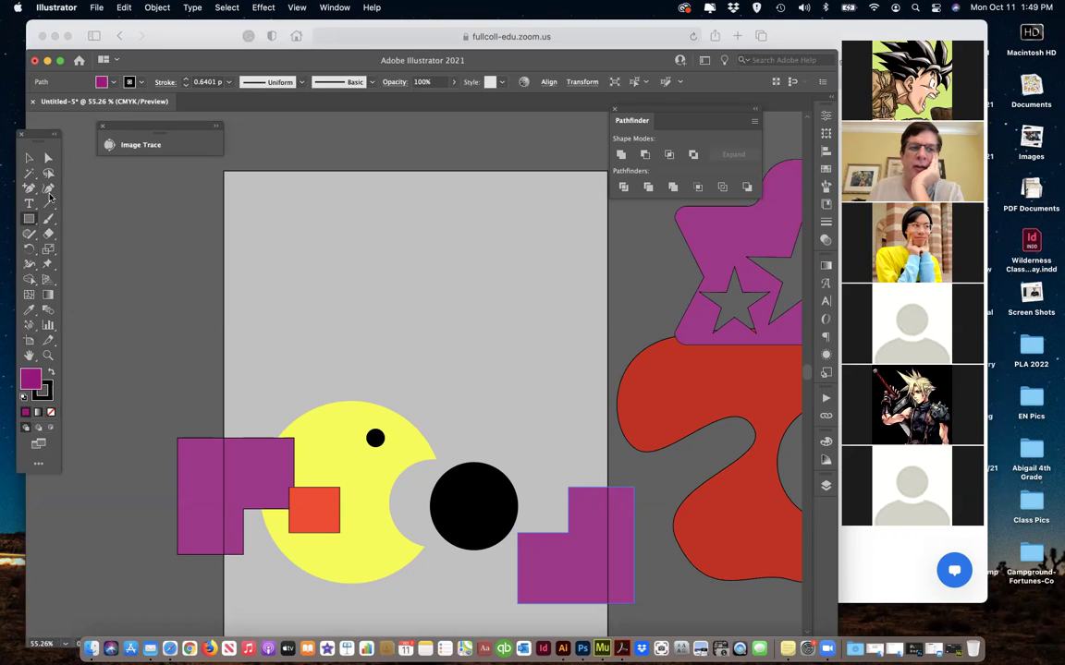
drag(29, 188, 83, 188)
click(253, 240)
click(544, 238)
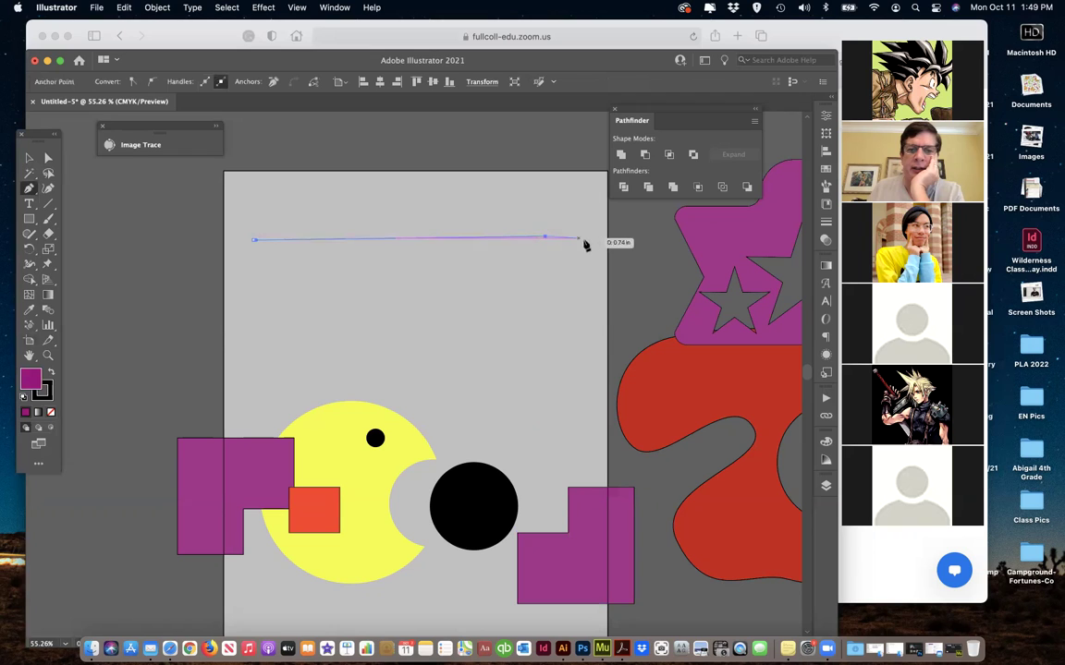
click(603, 236)
click(623, 215)
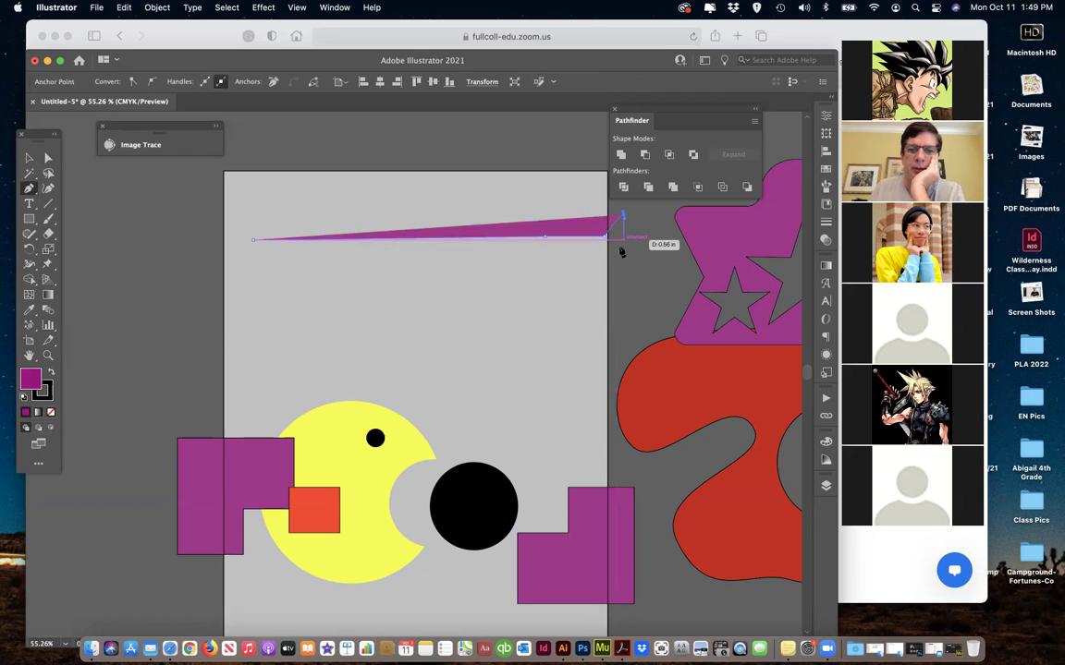
click(617, 248)
click(575, 292)
click(562, 300)
click(395, 312)
drag(317, 304, 262, 293)
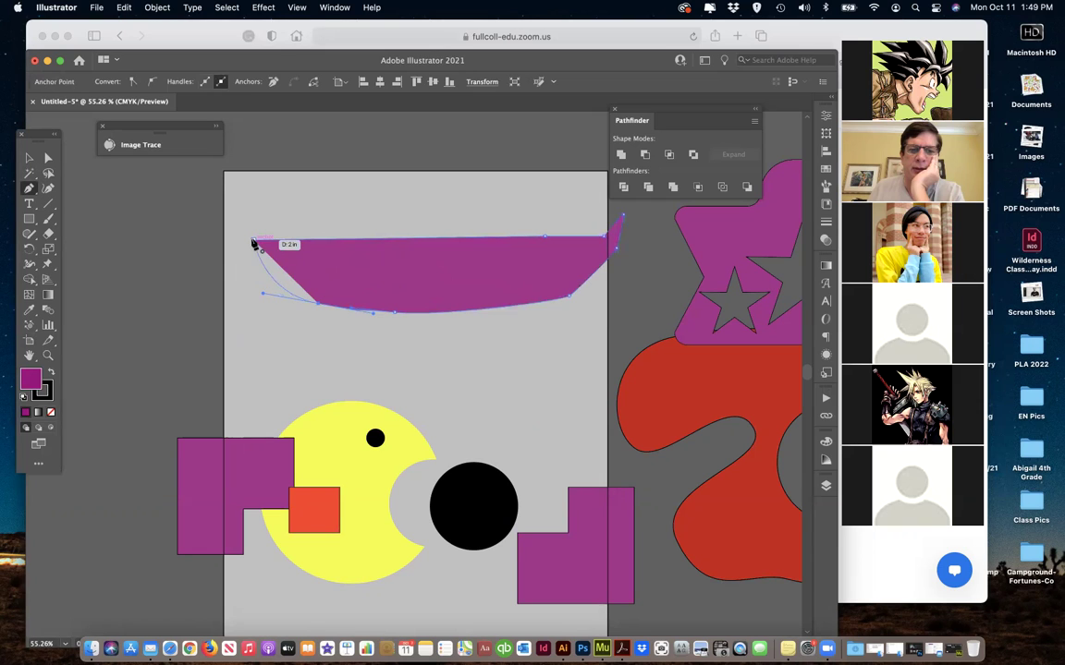
click(253, 241)
- Stretch the pointed tip of the pan silhouette's handle further outward beyond the artboard
click(28, 159)
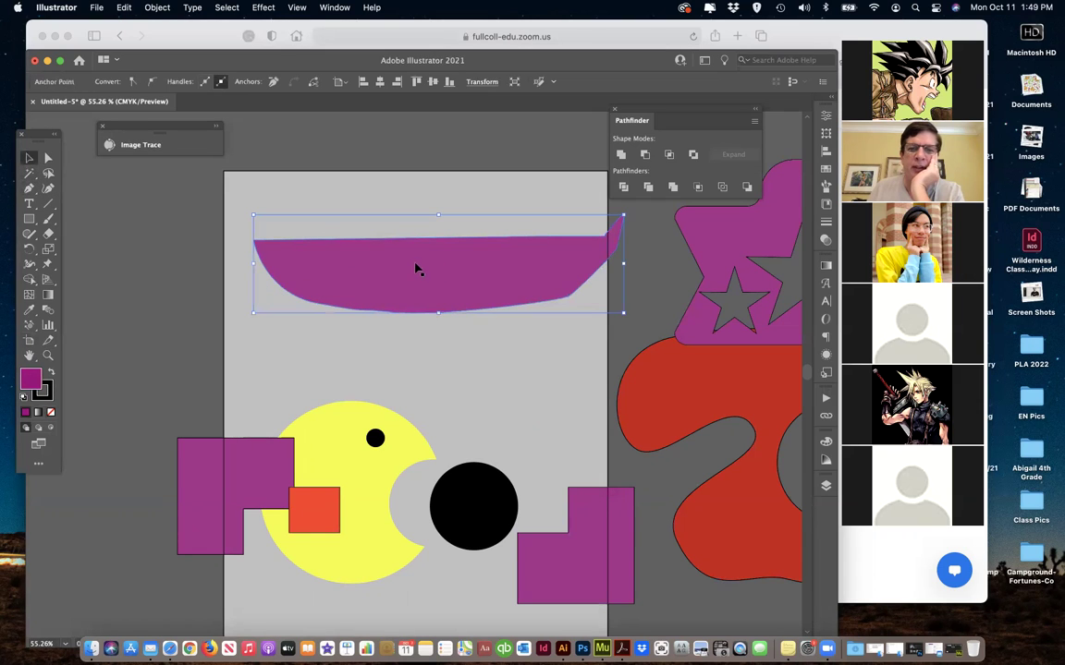
click(436, 275)
click(50, 159)
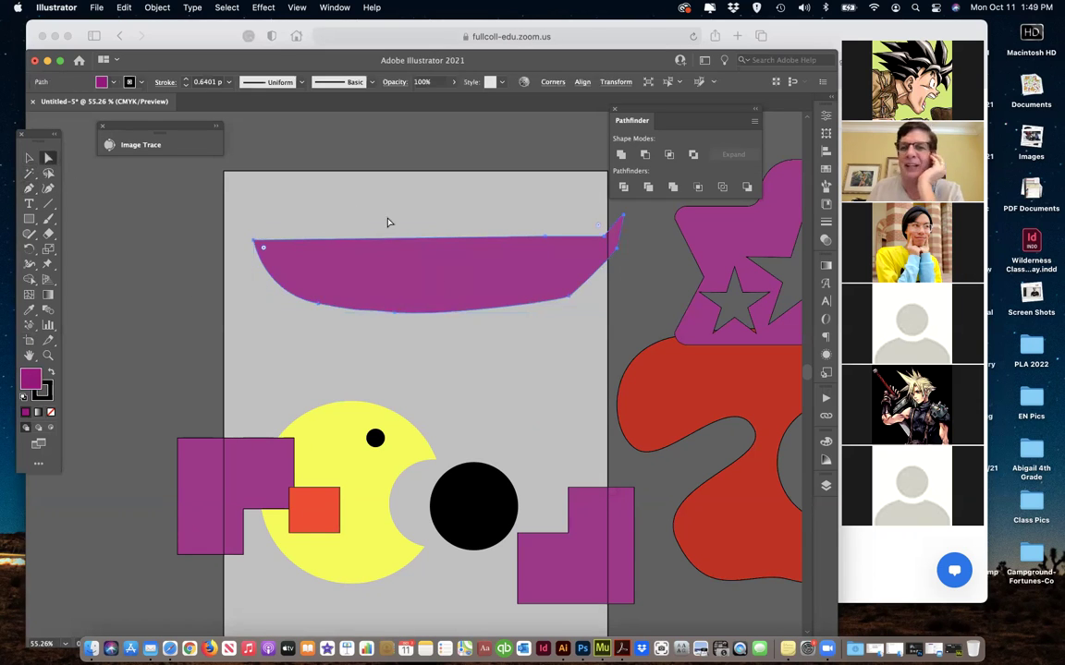
drag(624, 218, 669, 211)
- Delete the purple shape with star cutouts beside the artboard and the pen-drawn pan silhouette
click(694, 231)
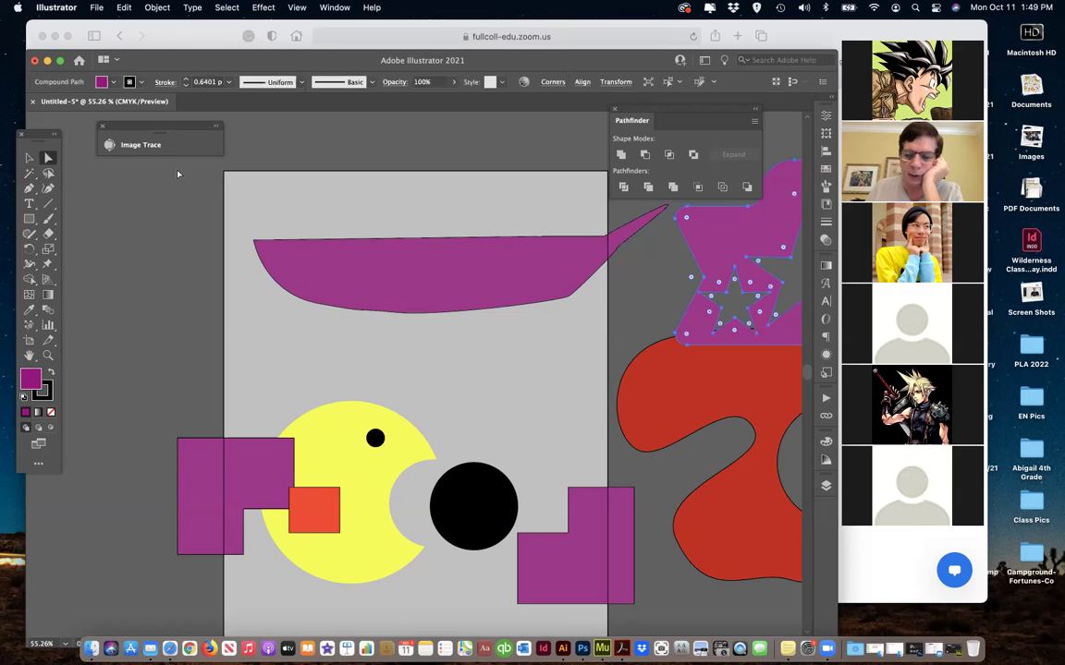
key(Delete)
click(30, 159)
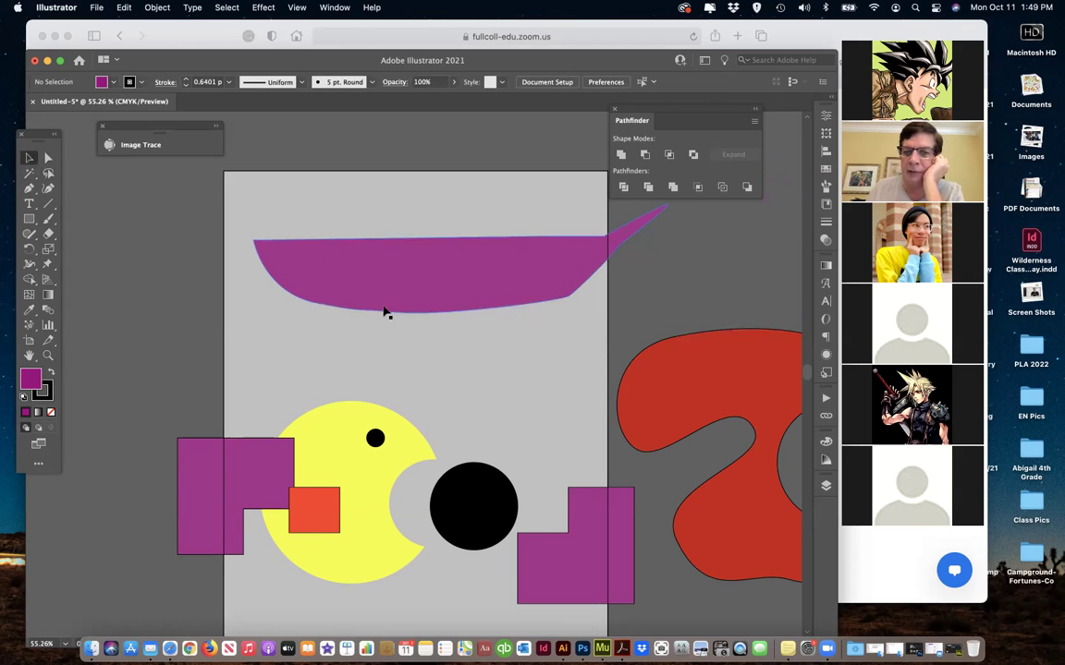
click(449, 309)
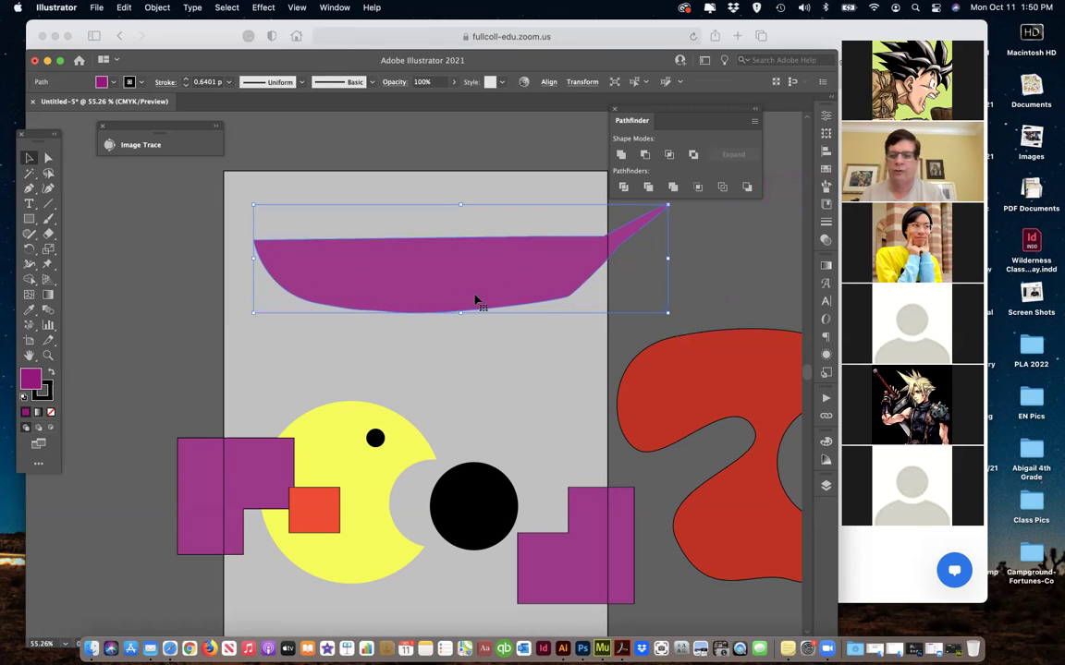
key(Delete)
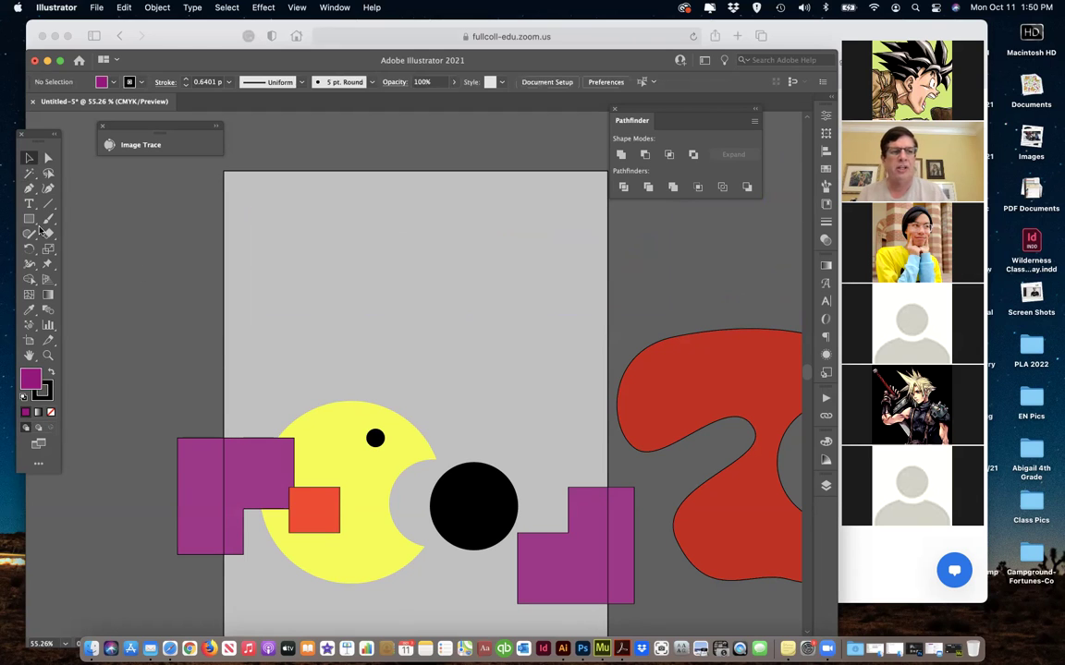
- Draw a wide purple rectangle across the upper artboard and round its two lower corners into a pan body
drag(29, 219, 87, 223)
drag(290, 247, 570, 345)
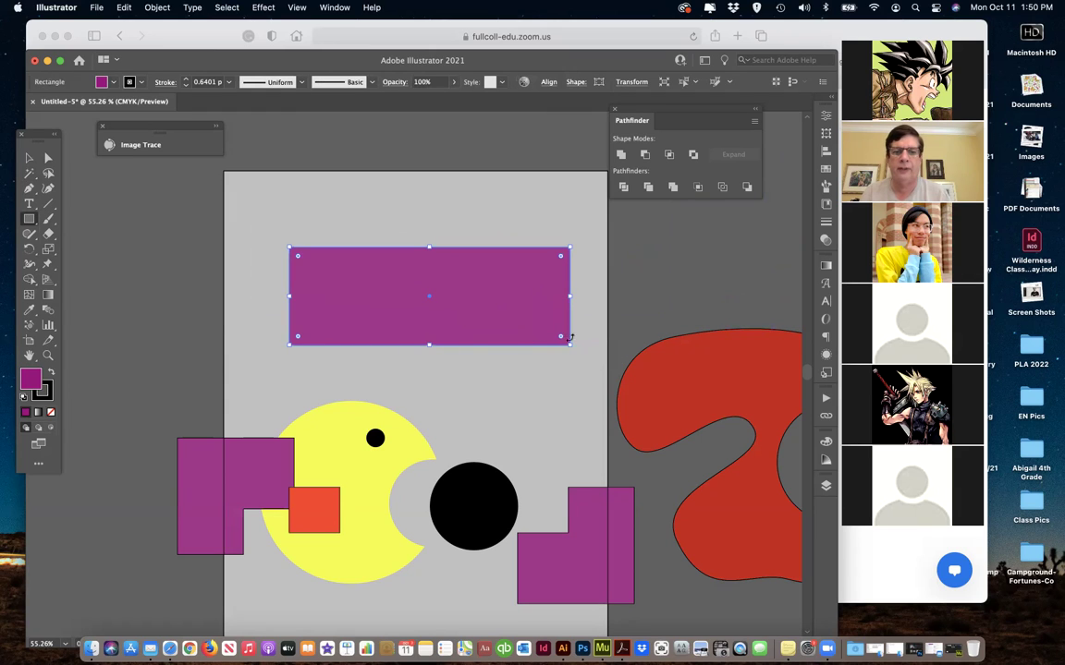
click(29, 158)
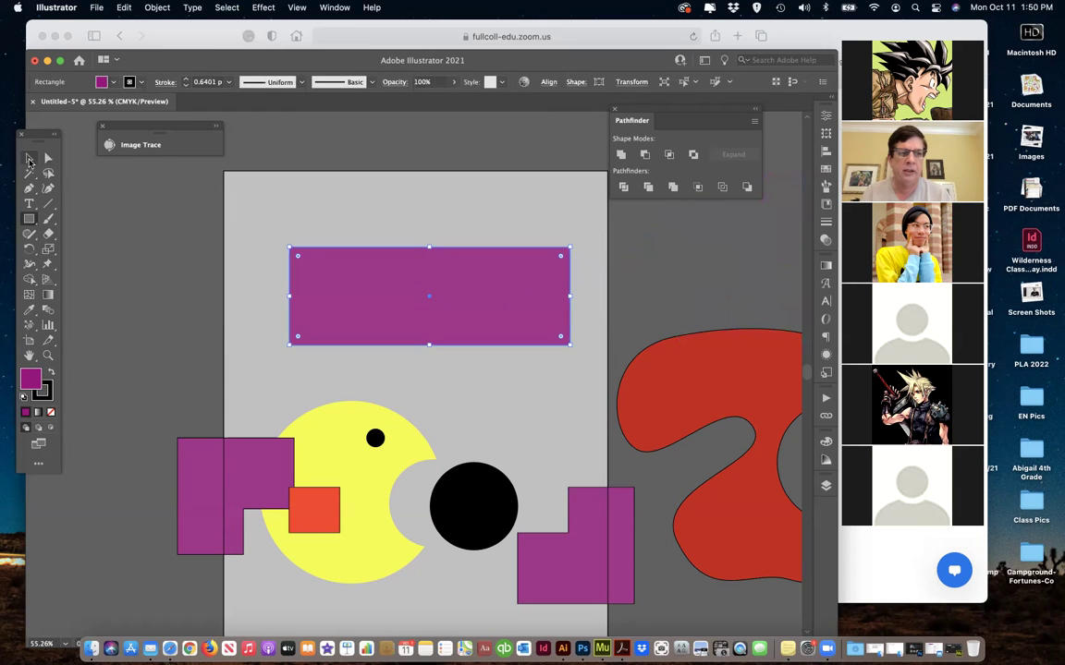
click(49, 158)
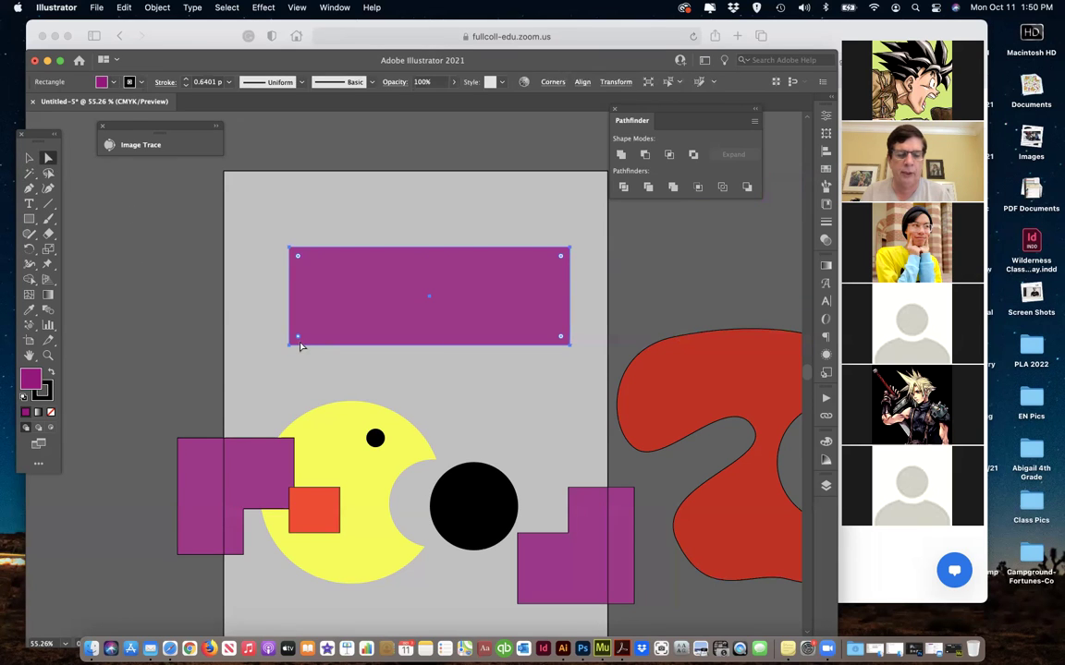
drag(297, 339, 350, 296)
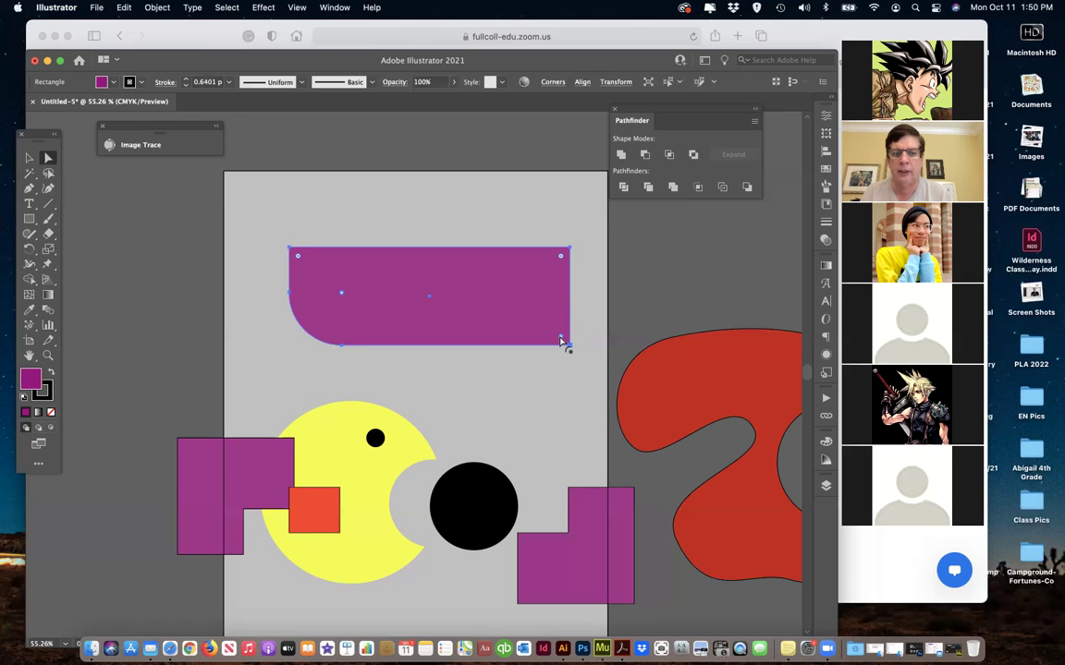
drag(560, 341, 496, 284)
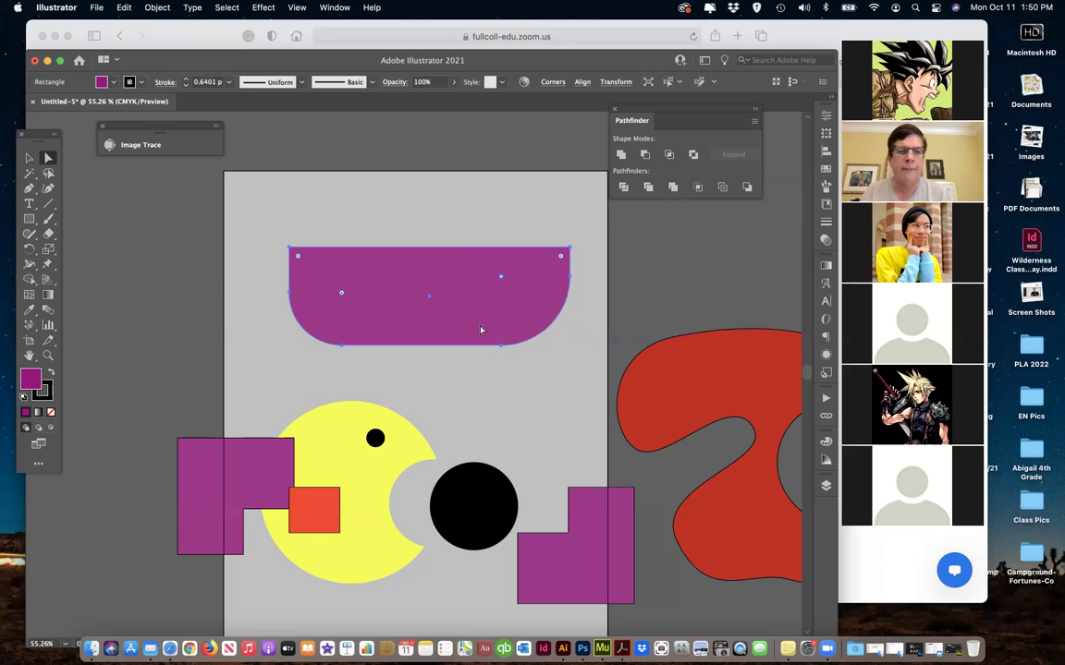
click(232, 293)
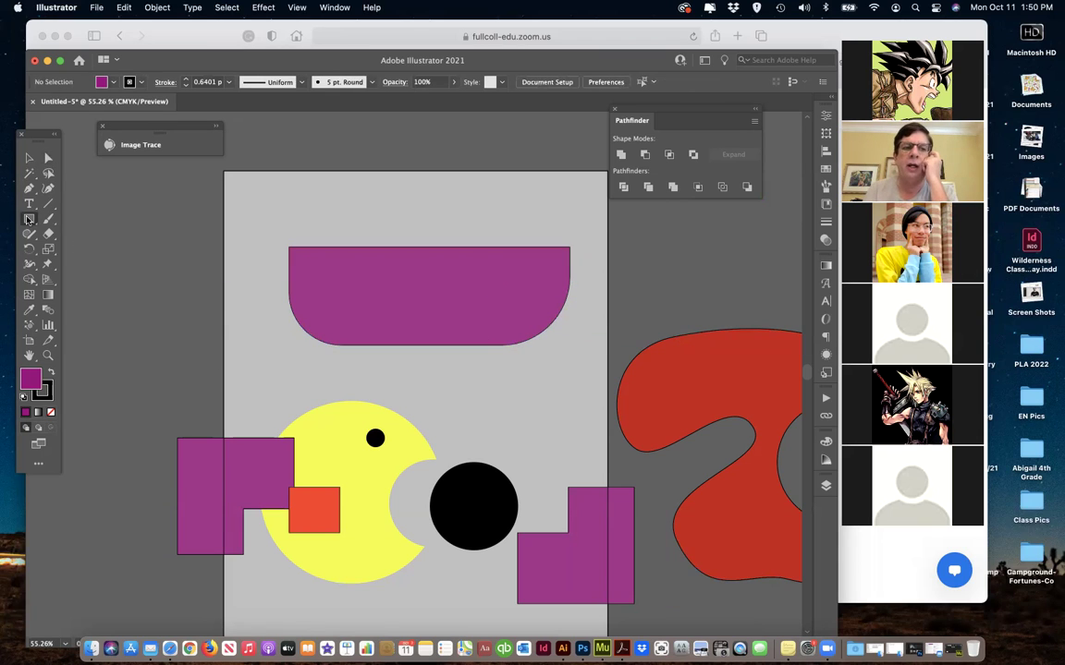
- Draw a smaller rectangle overlapping the pan body's upper right corner and extending past the artboard's edge as a handle
click(28, 219)
click(67, 220)
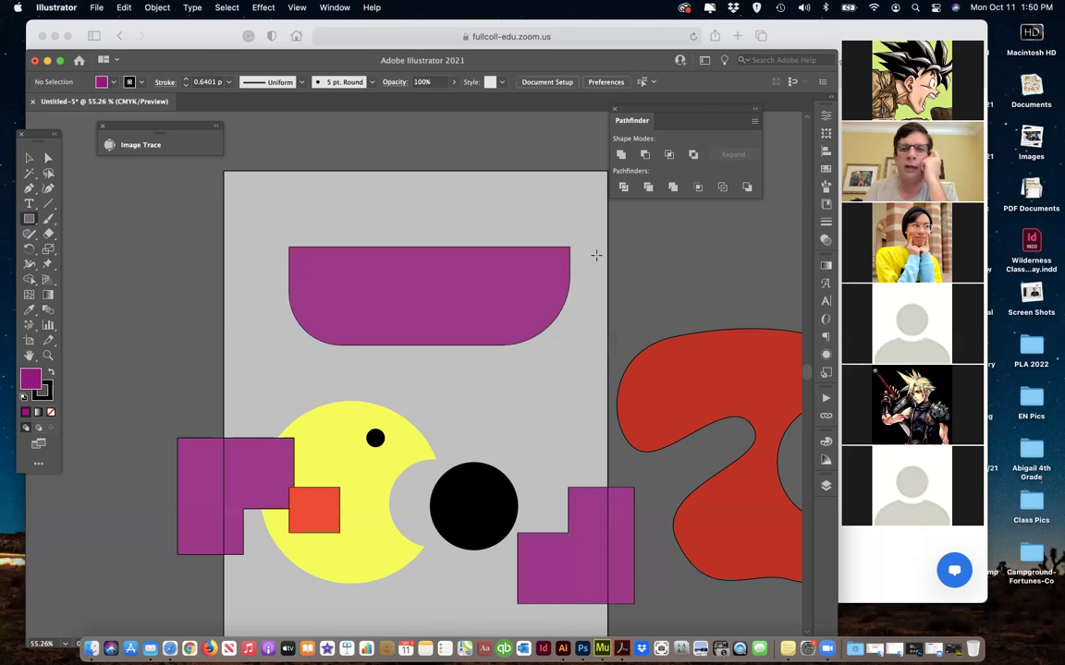
drag(557, 211, 721, 277)
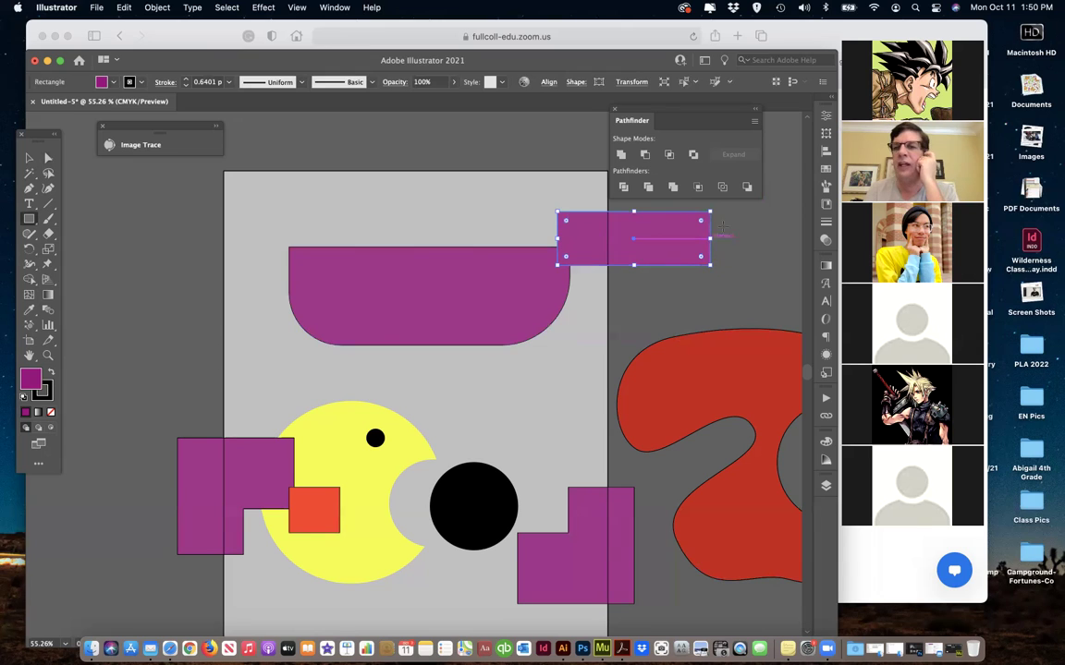
key(a)
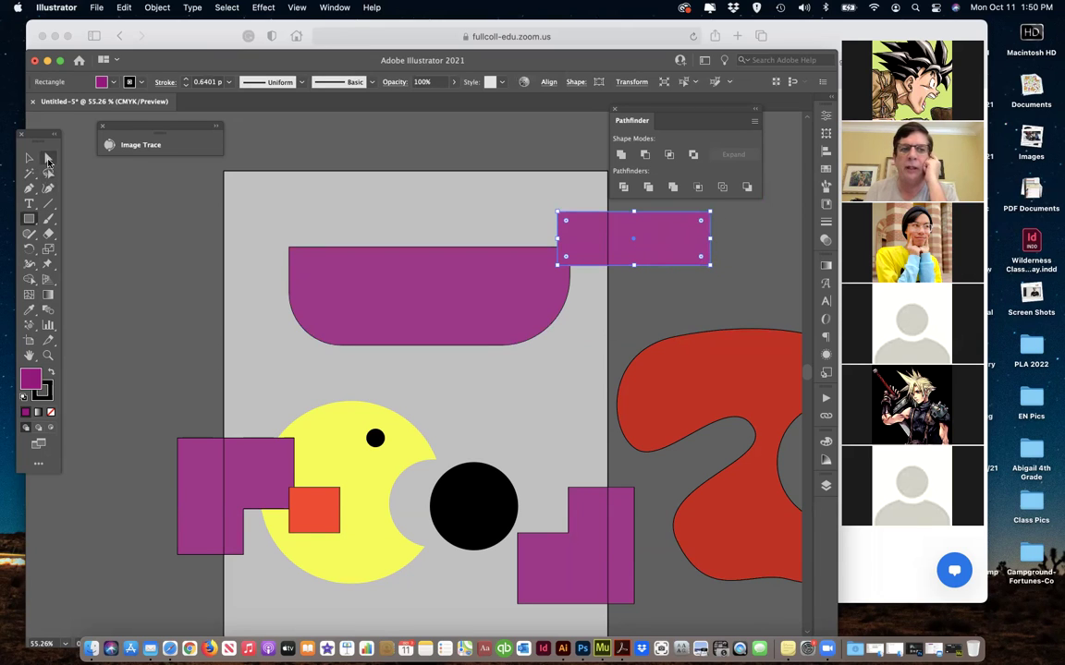
- Delete the lower right anchor point of the small handle rectangle to turn it into a triangle
click(28, 187)
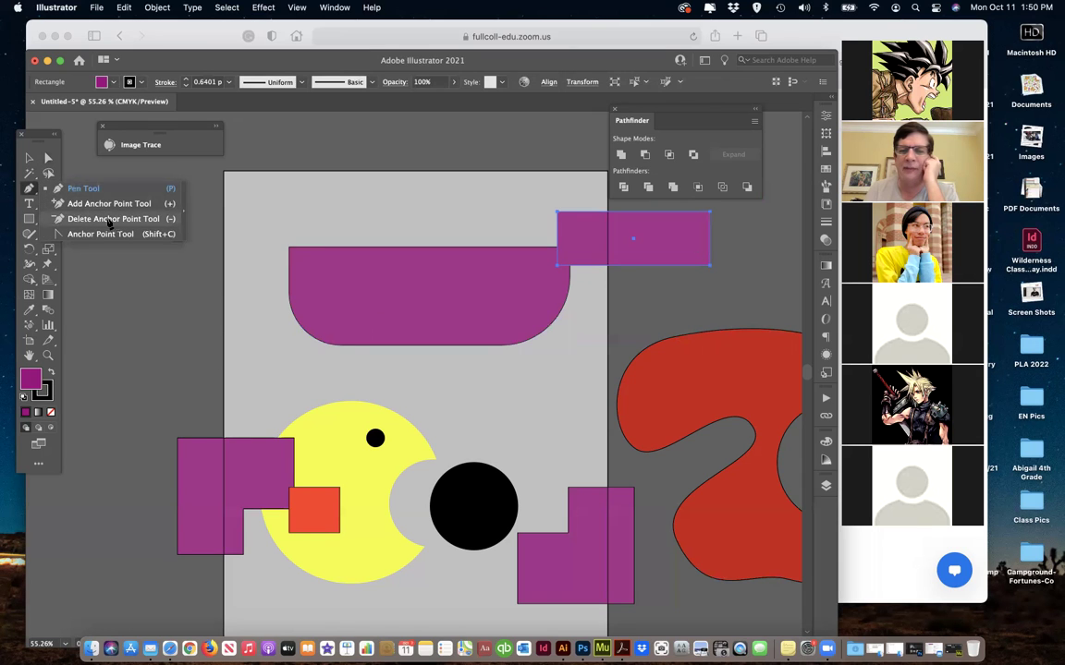
click(709, 266)
key(v)
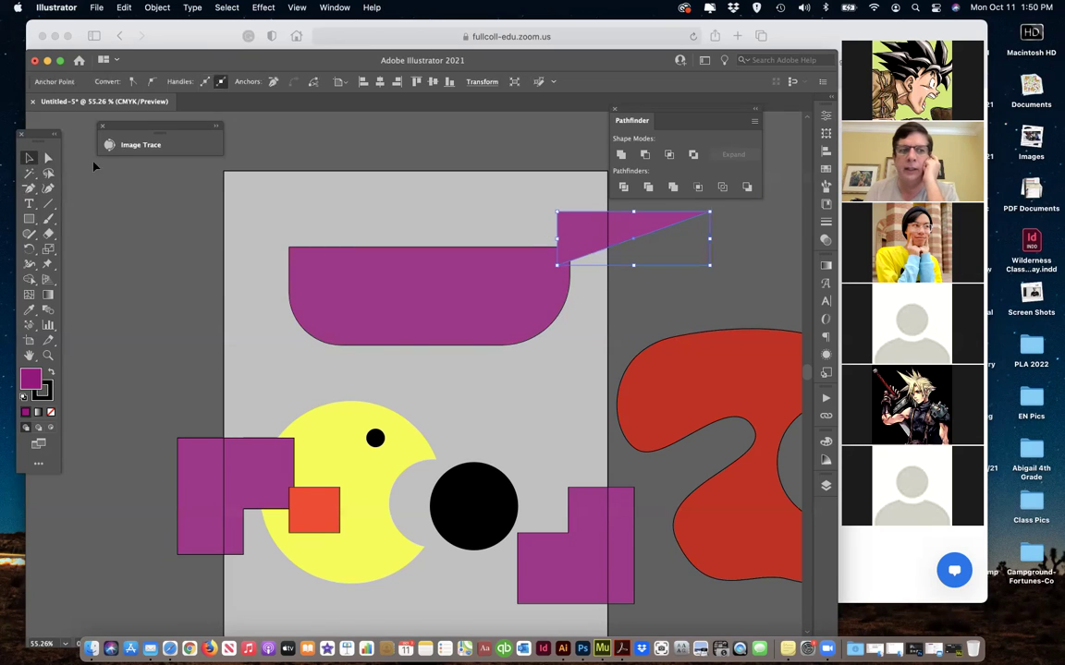
- Reshape the triangle by its anchor points into a narrow spike pointing outward from the hull's upper right corner
click(47, 157)
drag(708, 215, 709, 235)
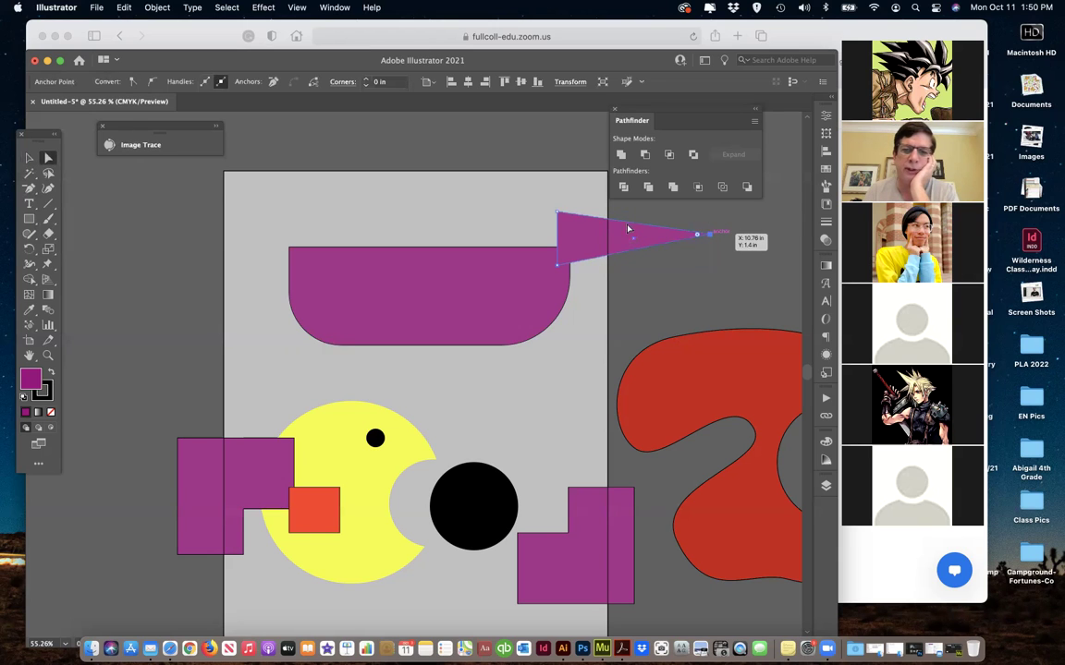
drag(556, 221, 564, 276)
drag(710, 239, 657, 240)
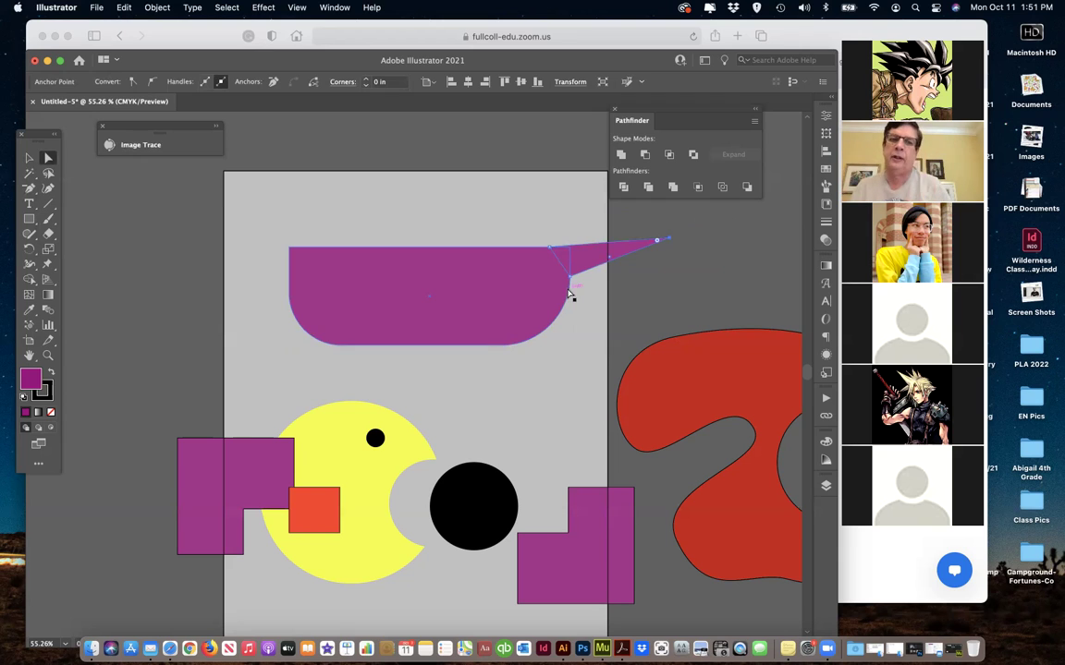
click(434, 302)
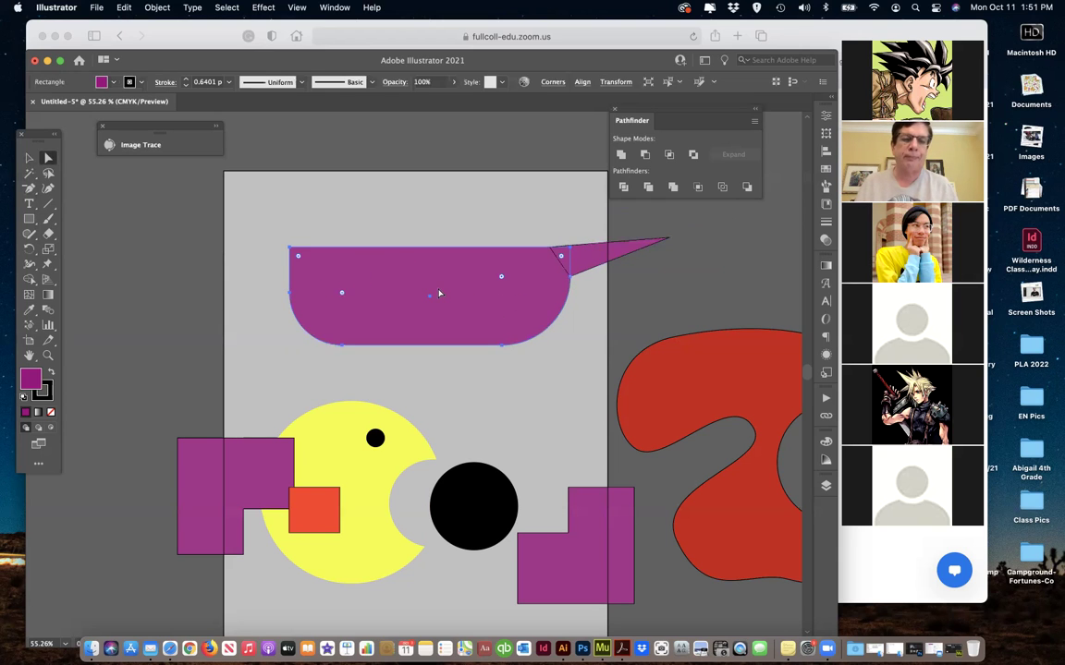
- Draw a tall, narrow rounded rectangle as a mast overlapping the middle of the hull and shift it slightly right
key(super+minus)
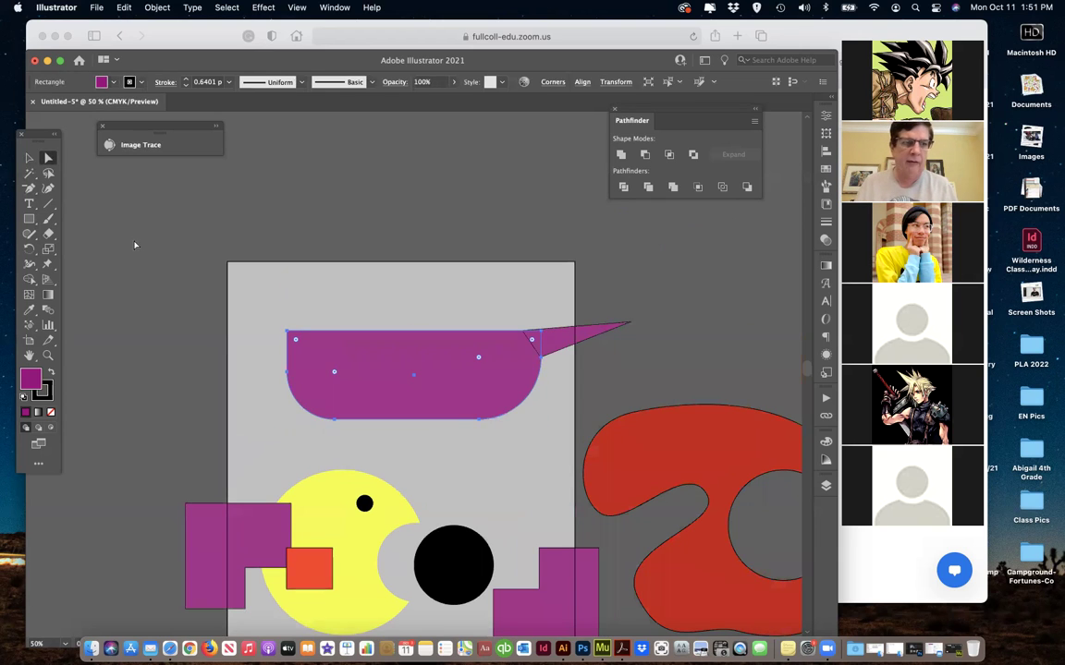
click(29, 220)
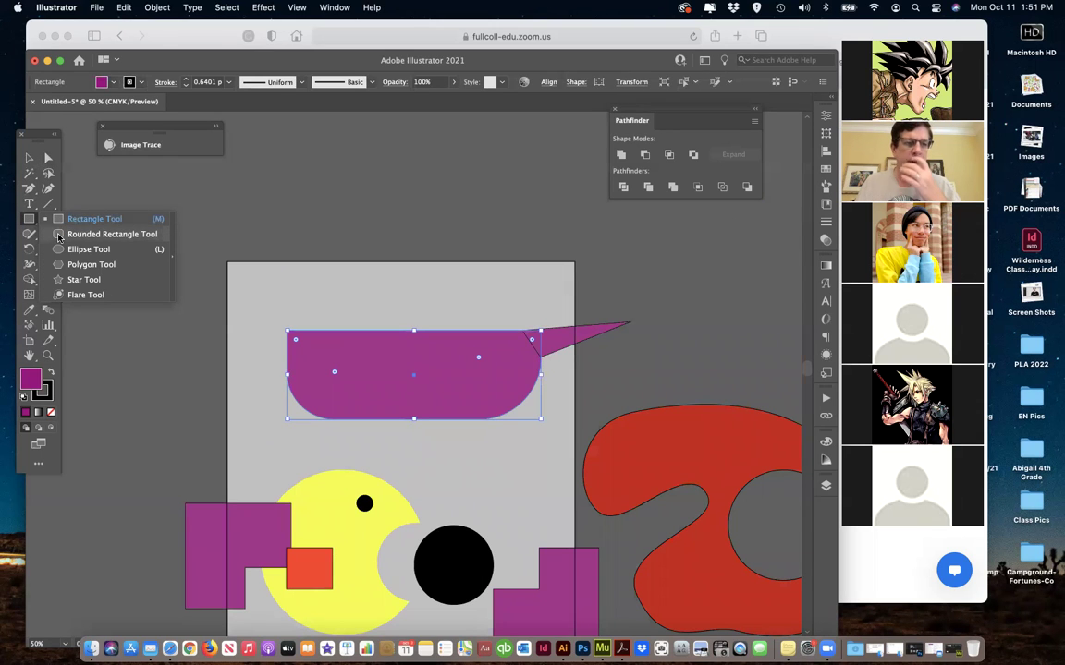
click(58, 234)
drag(402, 154, 411, 365)
click(29, 158)
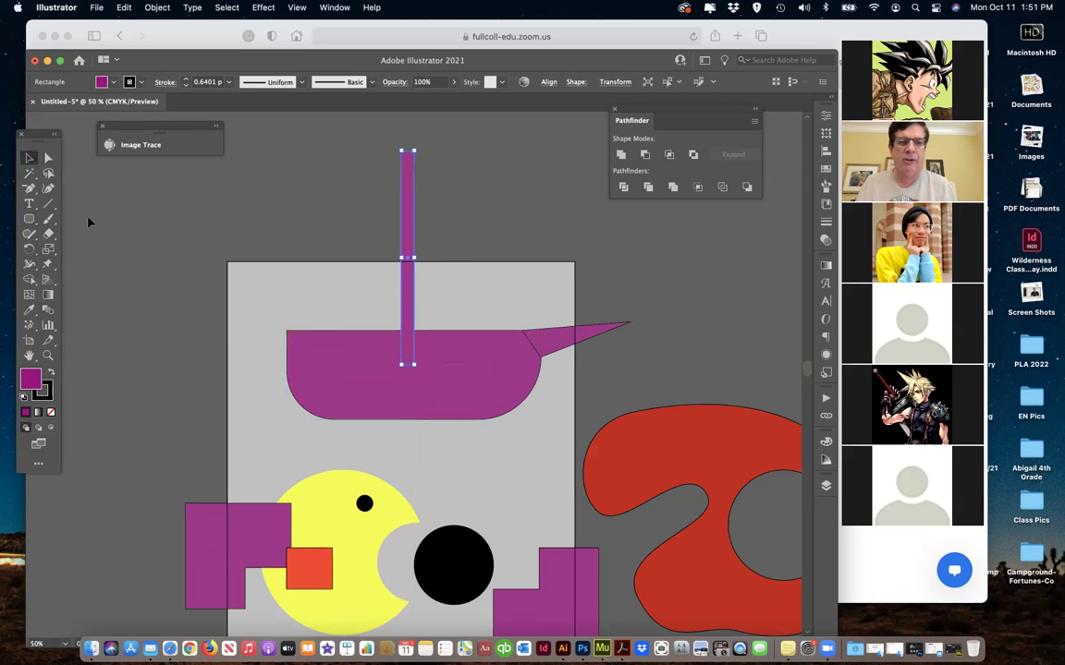
drag(408, 296, 421, 294)
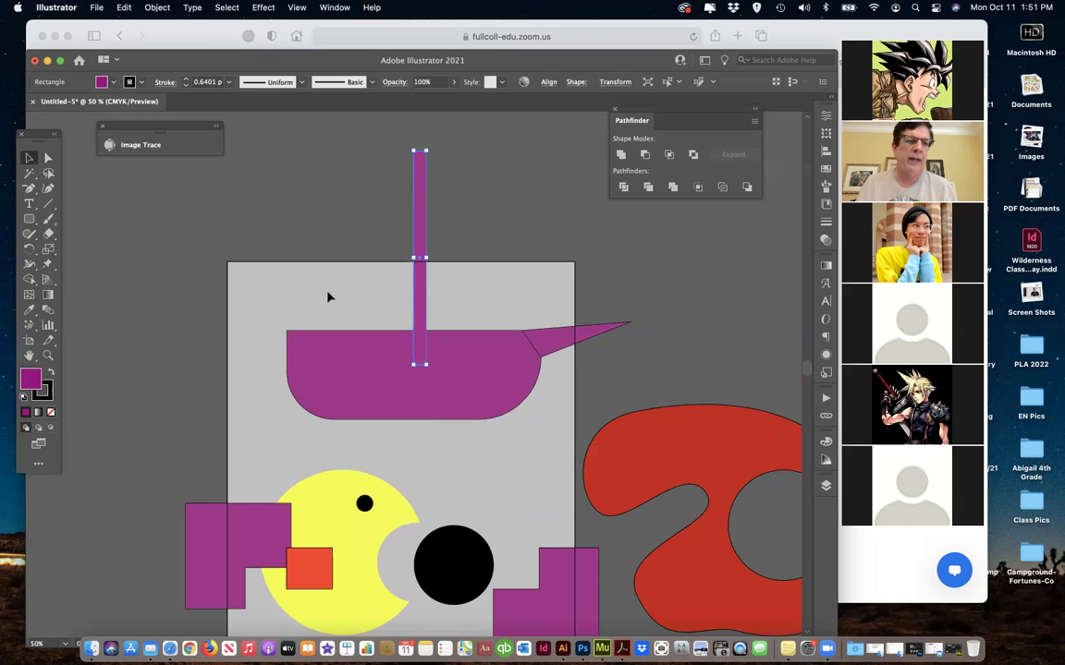
- Draw a tall rectangle right of the mast and delete its upper right anchor point to form a triangular sail
drag(33, 222, 81, 220)
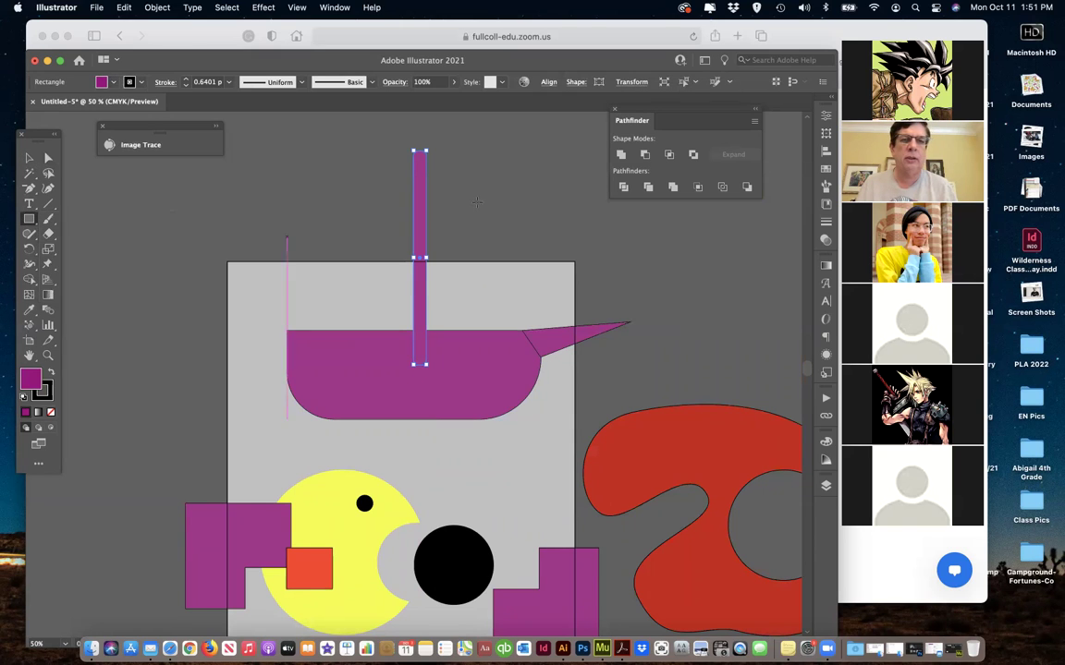
drag(442, 156, 535, 312)
click(29, 159)
click(29, 190)
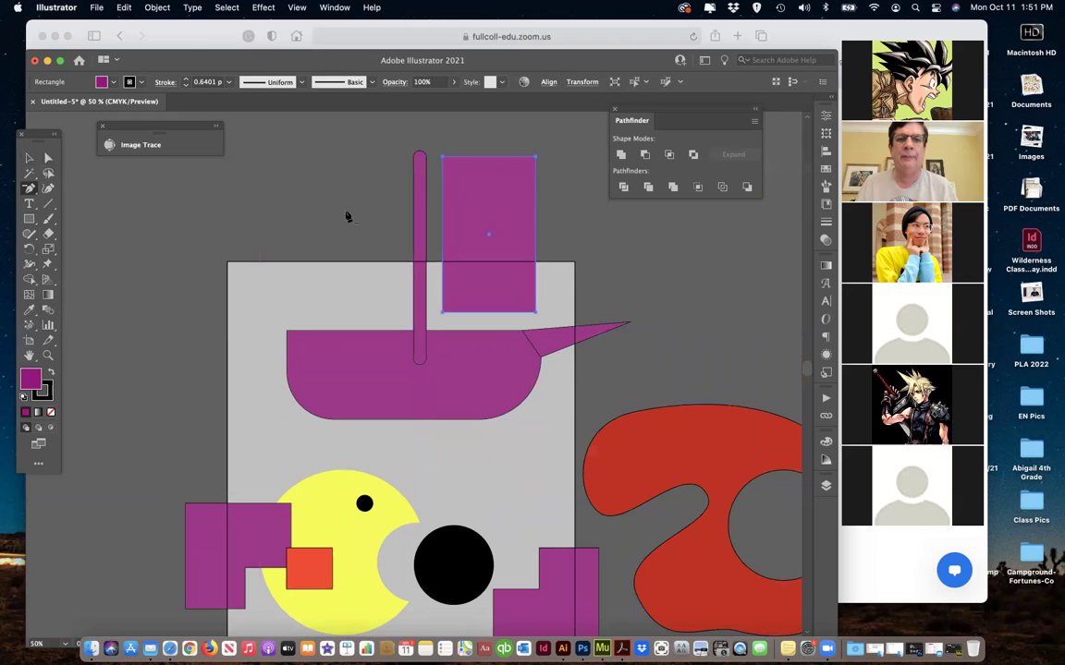
click(534, 158)
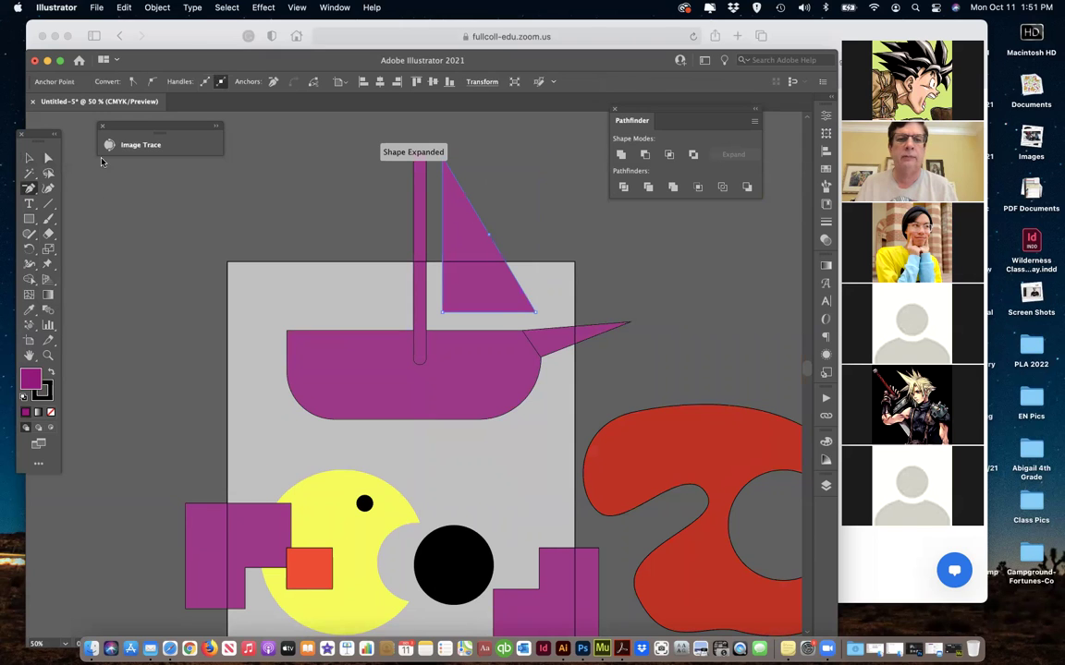
- Duplicate the sail to the left side of the mast and reflect the copy across the vertical axis
click(49, 158)
drag(477, 290, 341, 262)
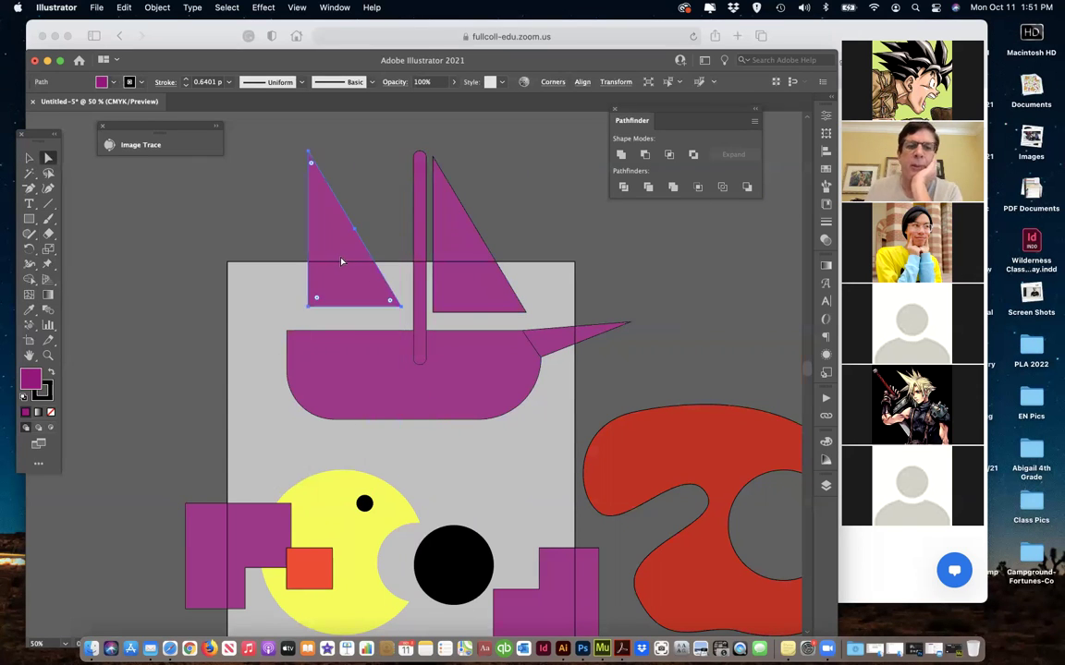
click(157, 8)
mouse_move(155, 51)
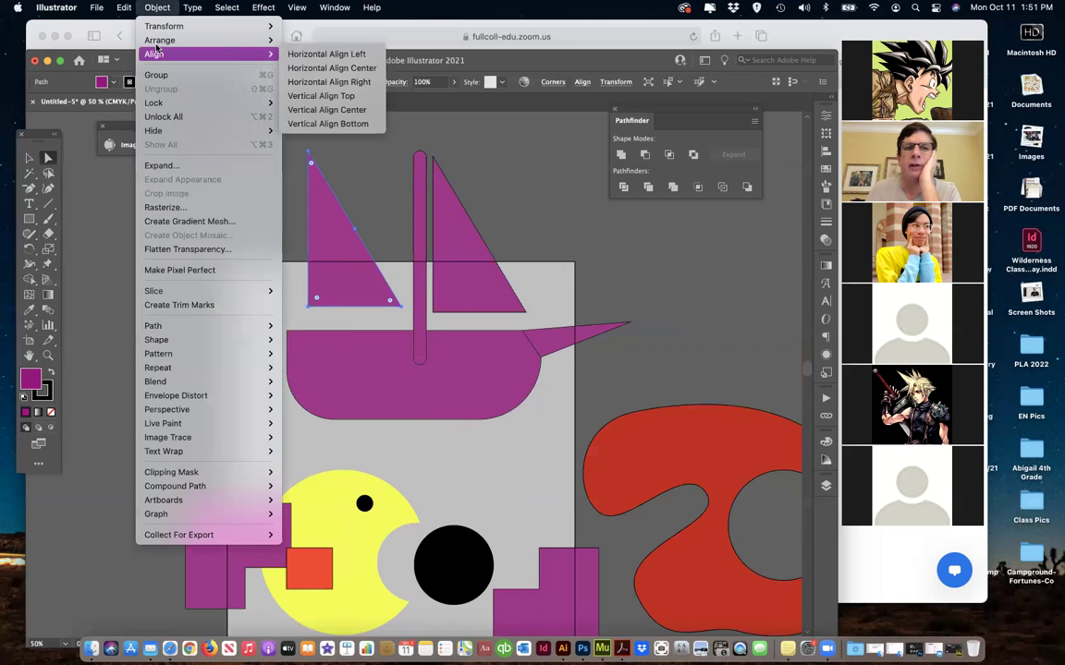
mouse_move(161, 26)
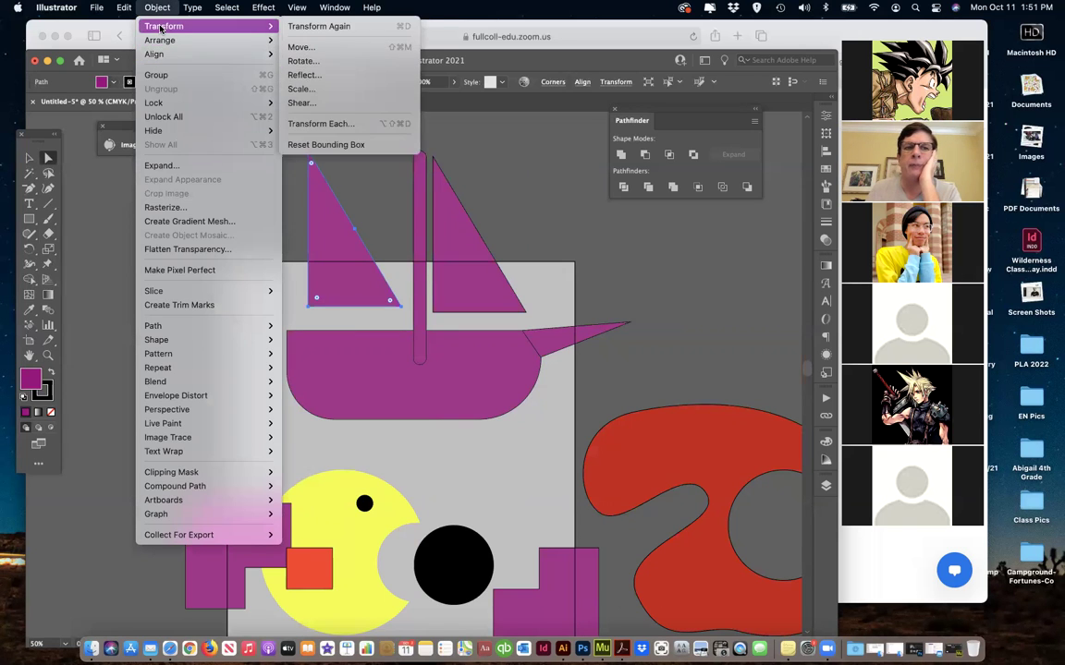
click(304, 74)
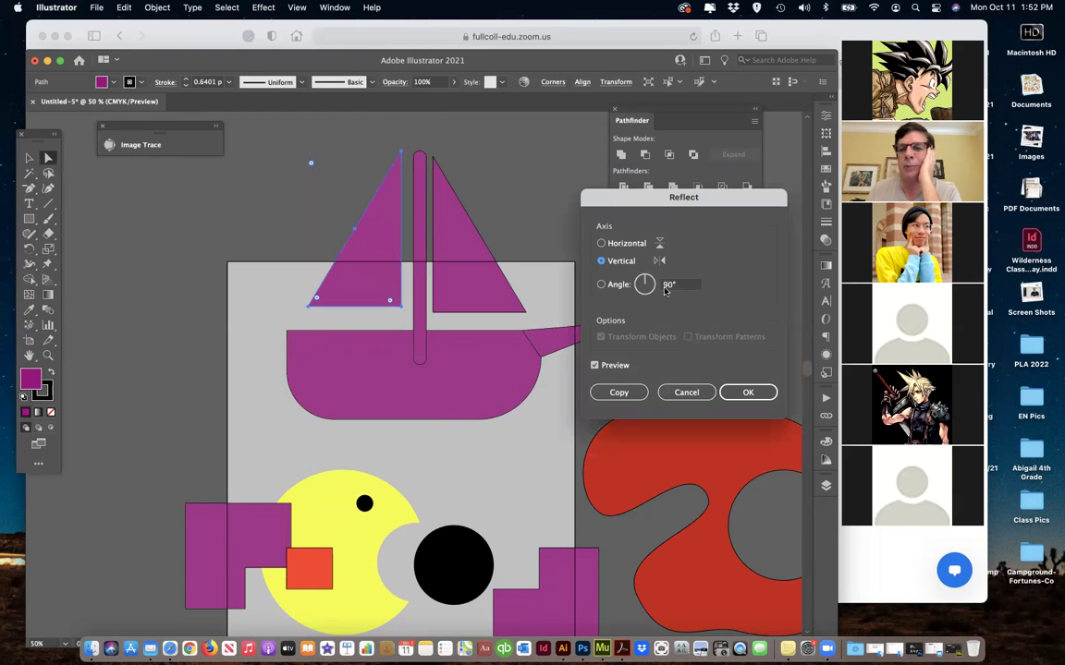
click(595, 366)
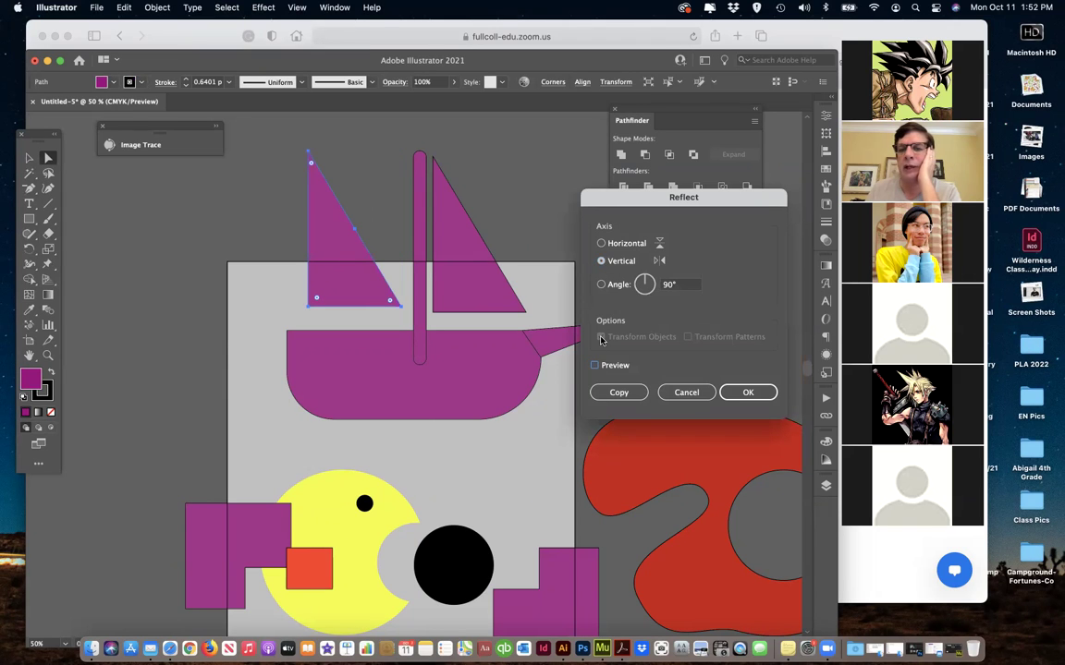
click(594, 365)
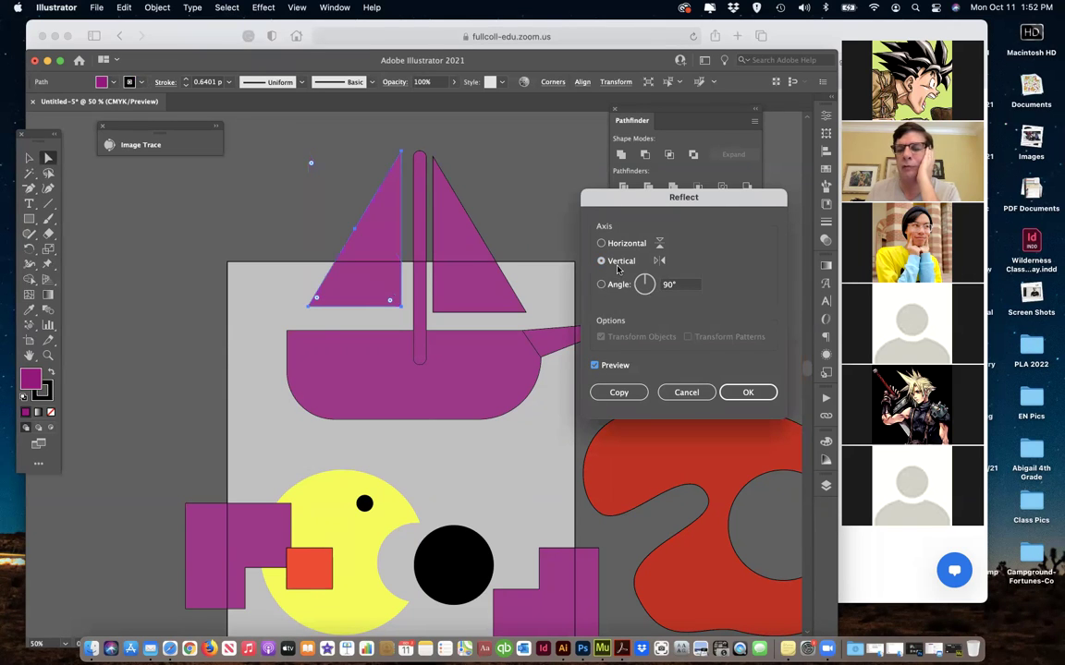
click(748, 391)
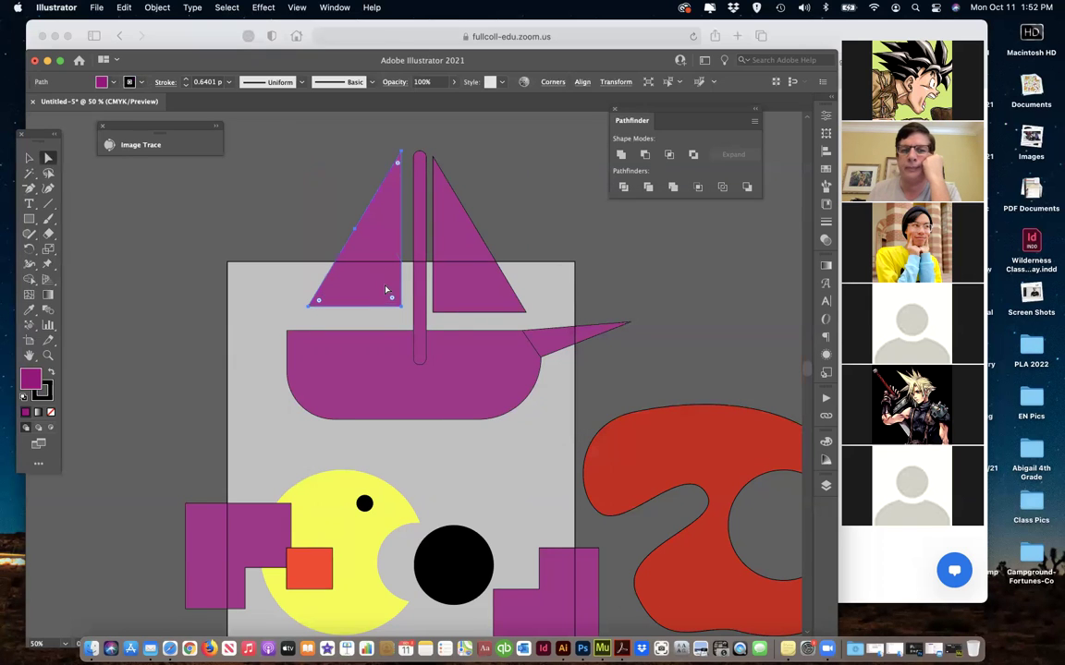
- Move the left sail slightly closer to the mast and align the bases of both sails
drag(382, 289, 385, 295)
shift+click(466, 295)
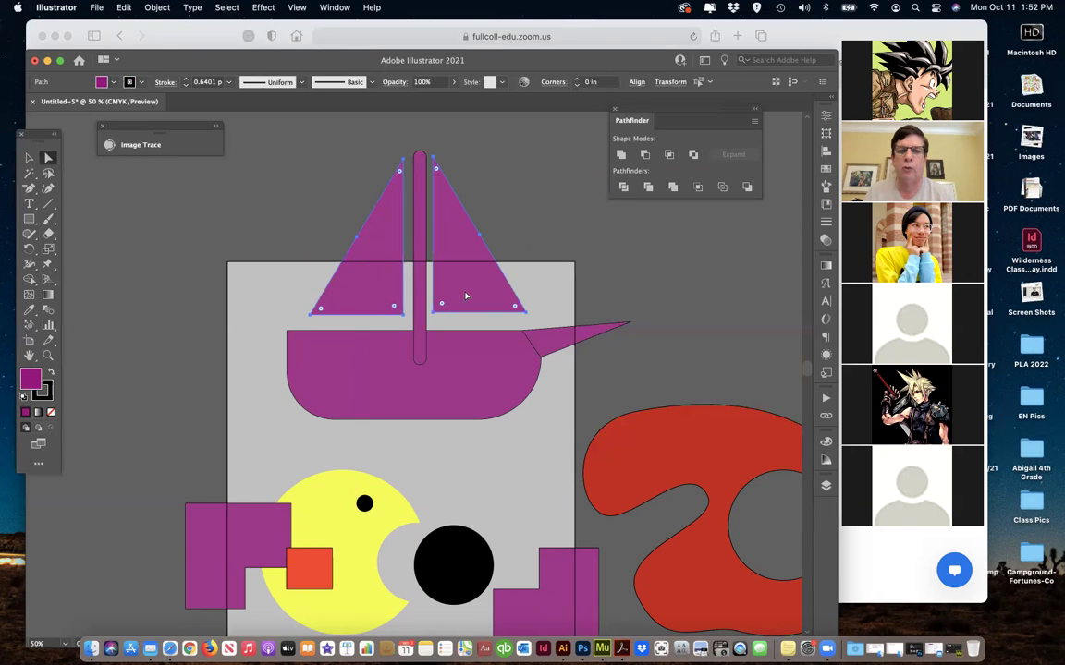
click(636, 82)
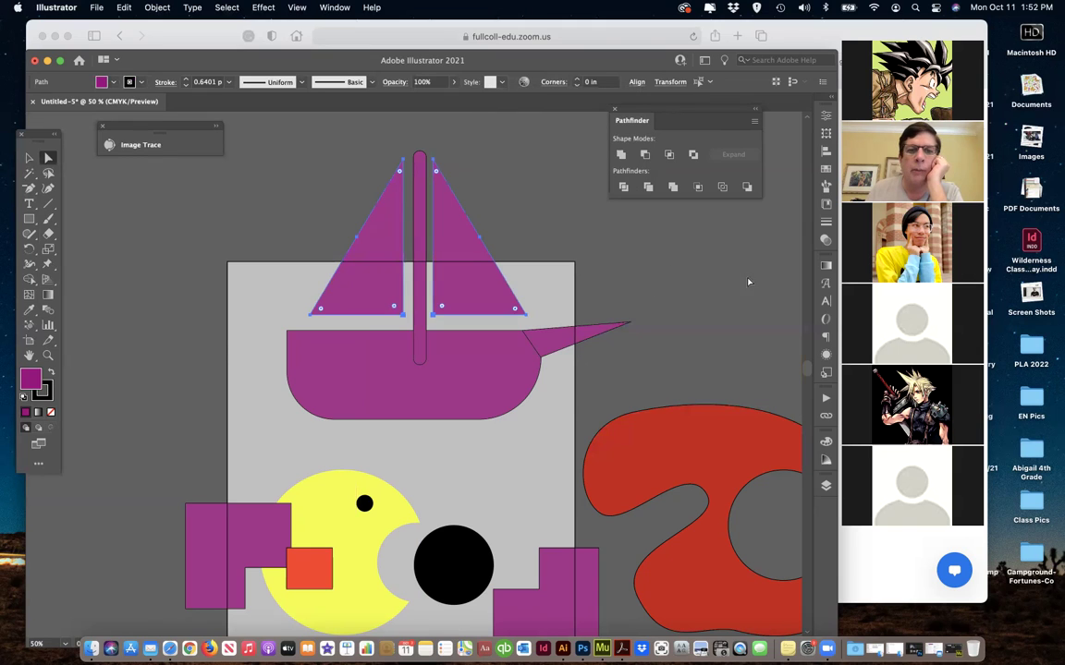
- Fill both sails with the yellow swatch
click(825, 169)
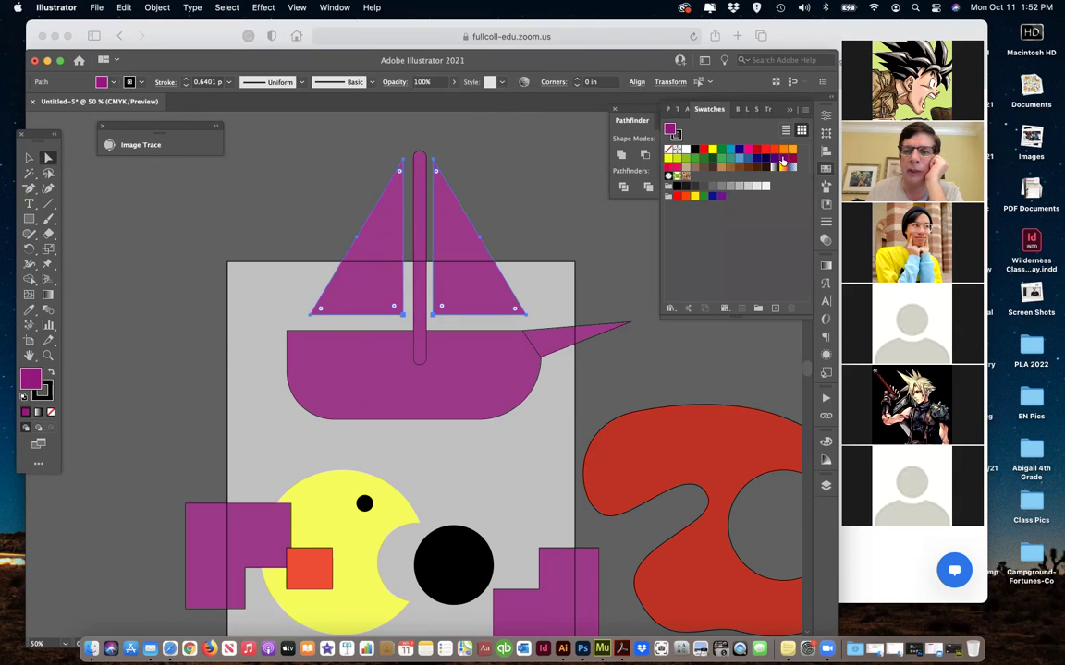
click(711, 151)
click(542, 236)
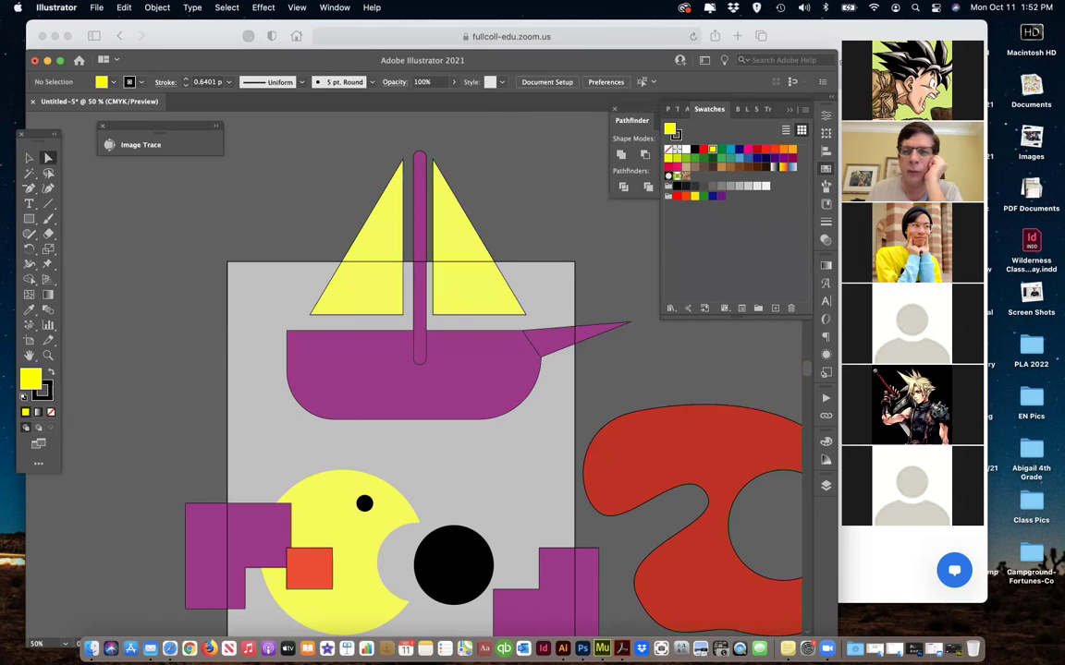
click(820, 169)
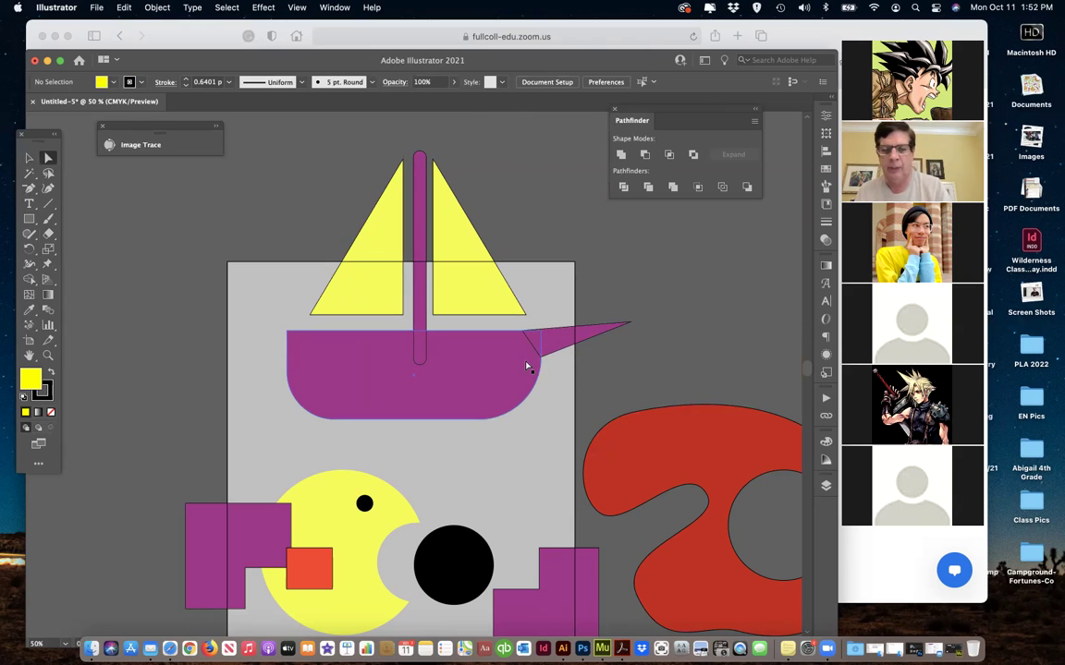
- Combine the mast, hull and bow spike into a compound shape using the Unite shape mode
key(super+1)
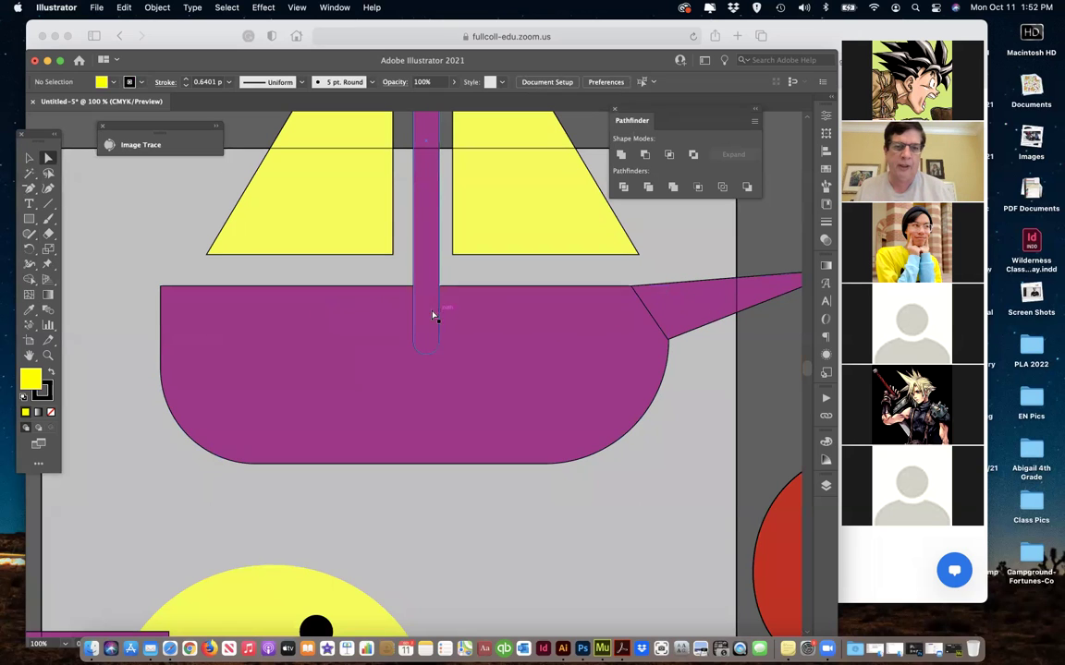
click(429, 274)
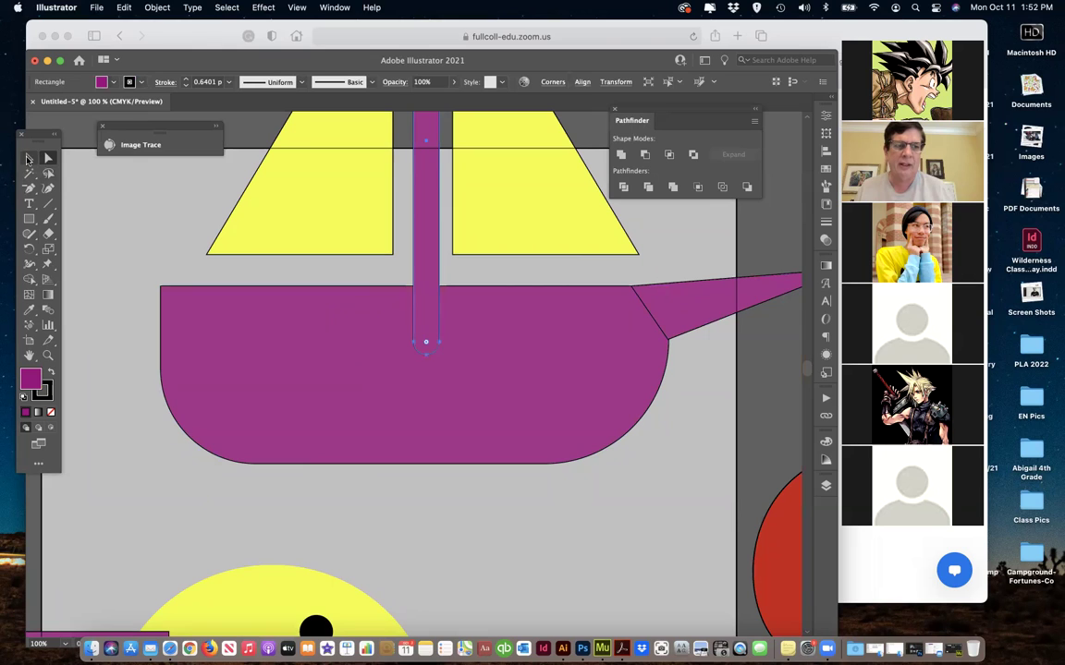
shift+click(330, 363)
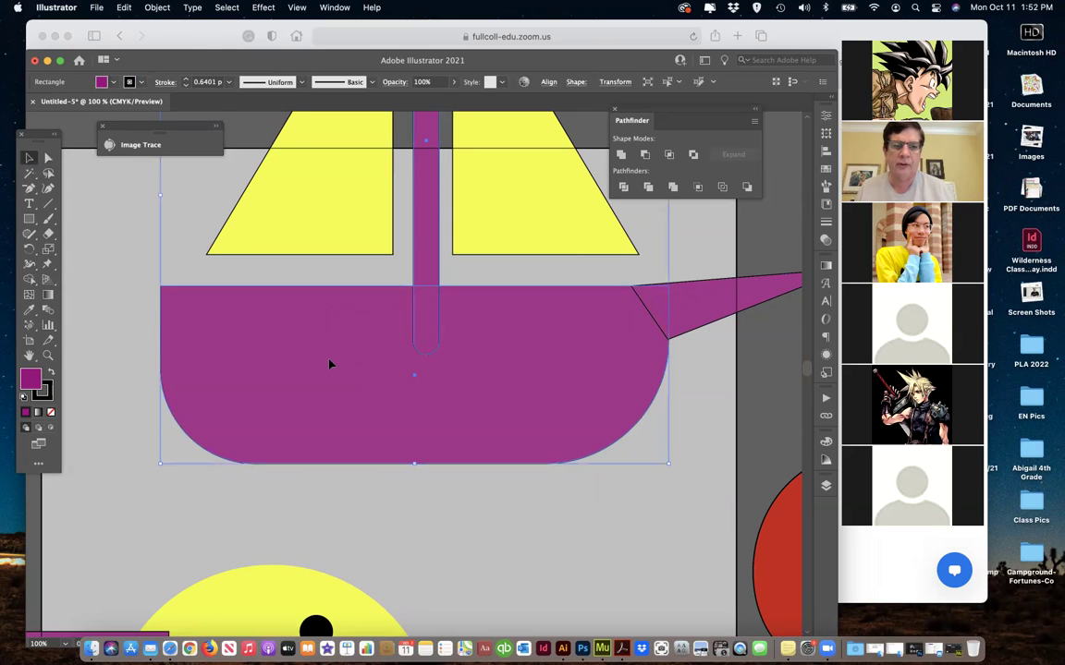
shift+click(711, 304)
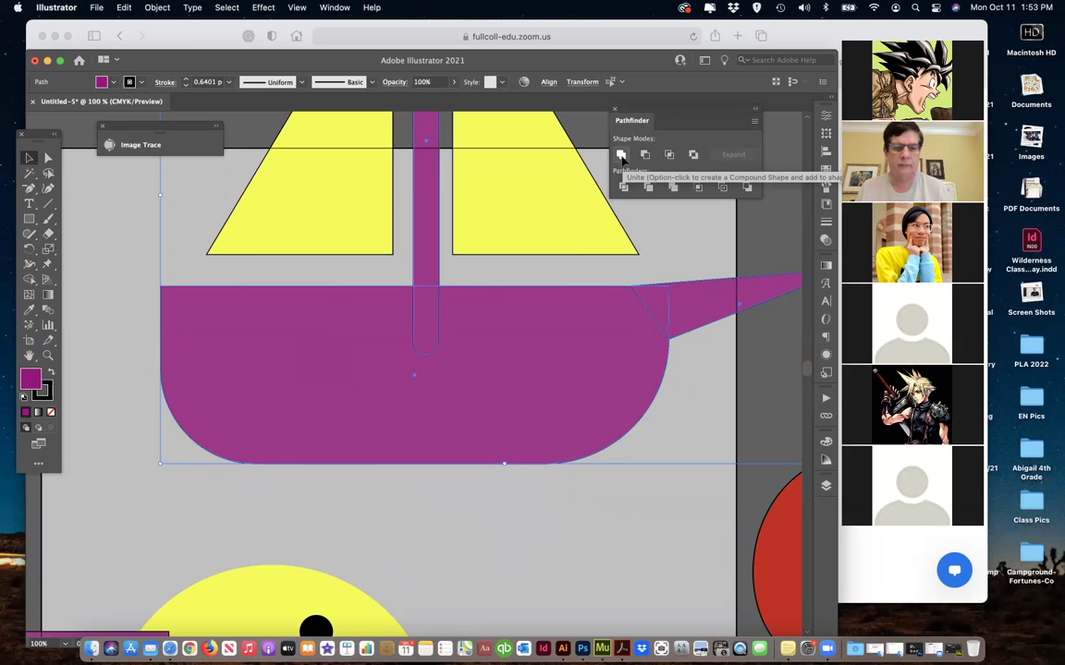
alt+click(621, 155)
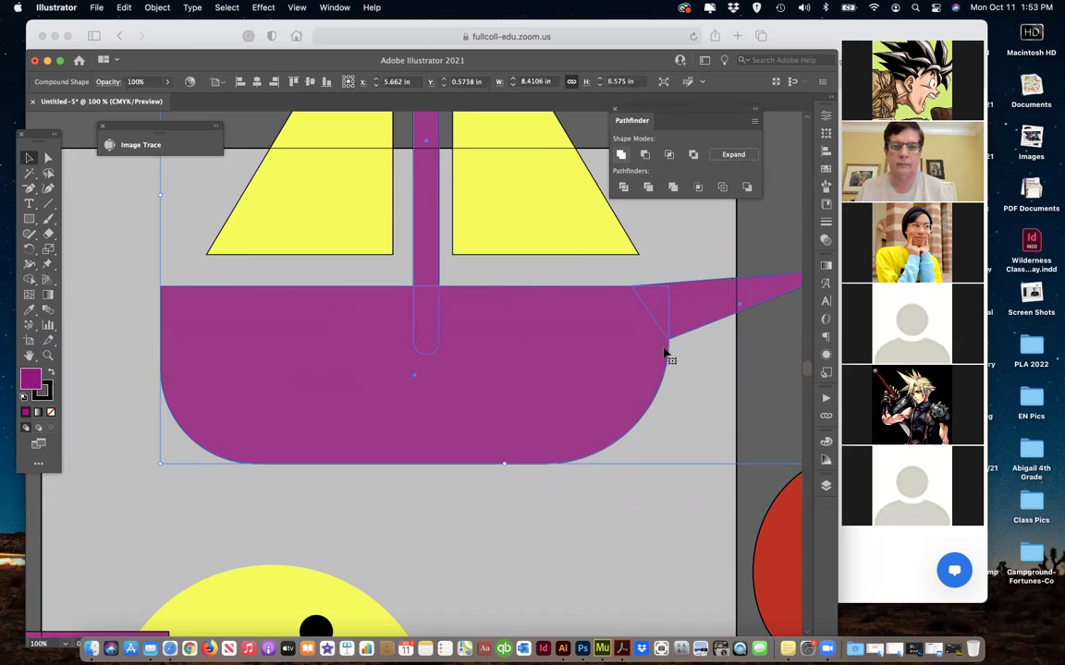
- Try to unite the bow spike inside the compound shape, and undo back to the separate purple boat parts
scroll(705, 393, right, 2)
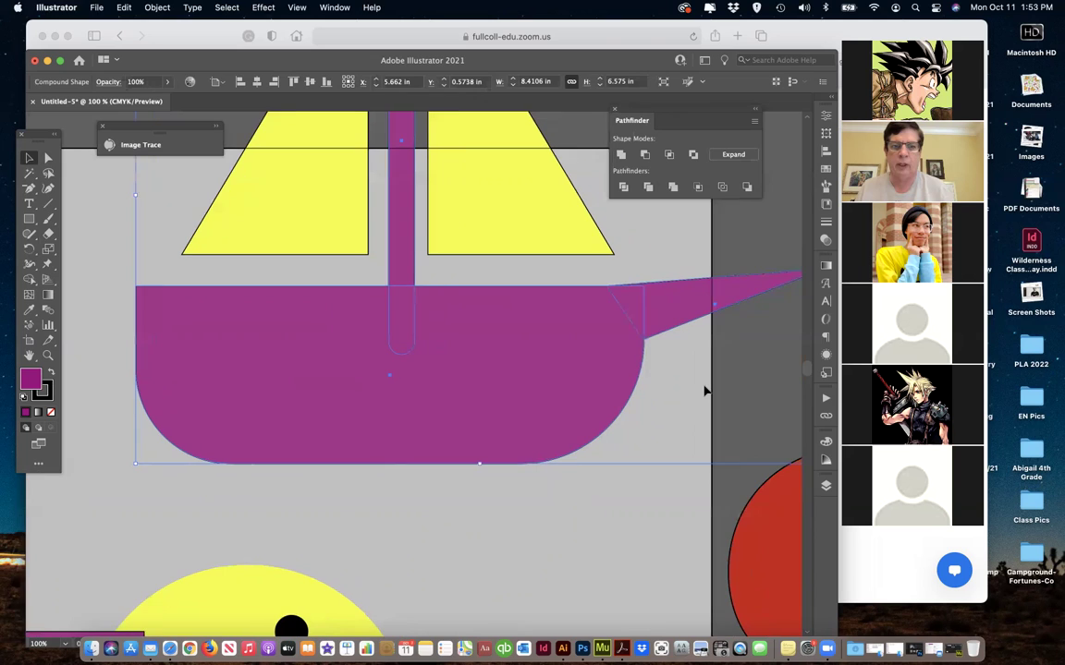
click(652, 516)
click(483, 367)
click(48, 158)
click(549, 499)
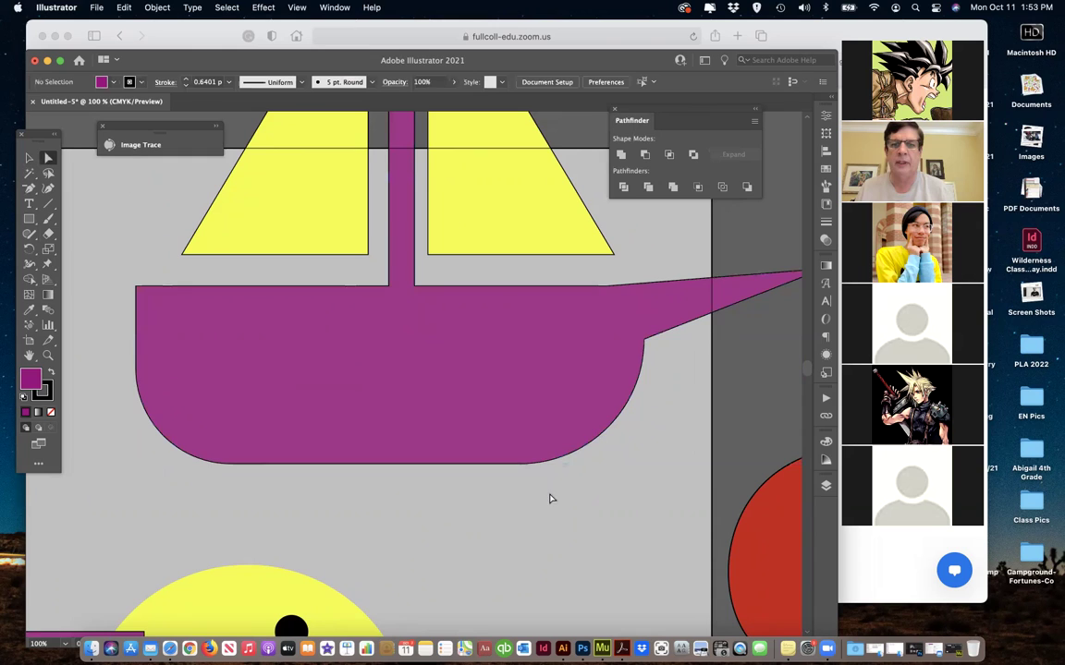
click(585, 362)
drag(585, 284, 656, 332)
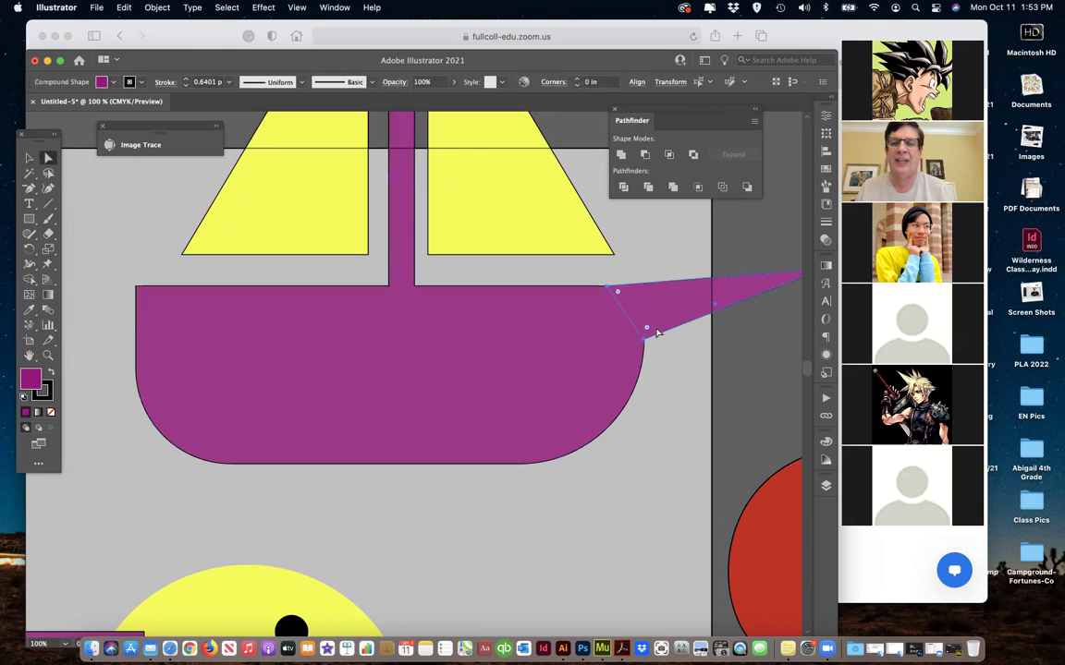
click(621, 156)
click(658, 196)
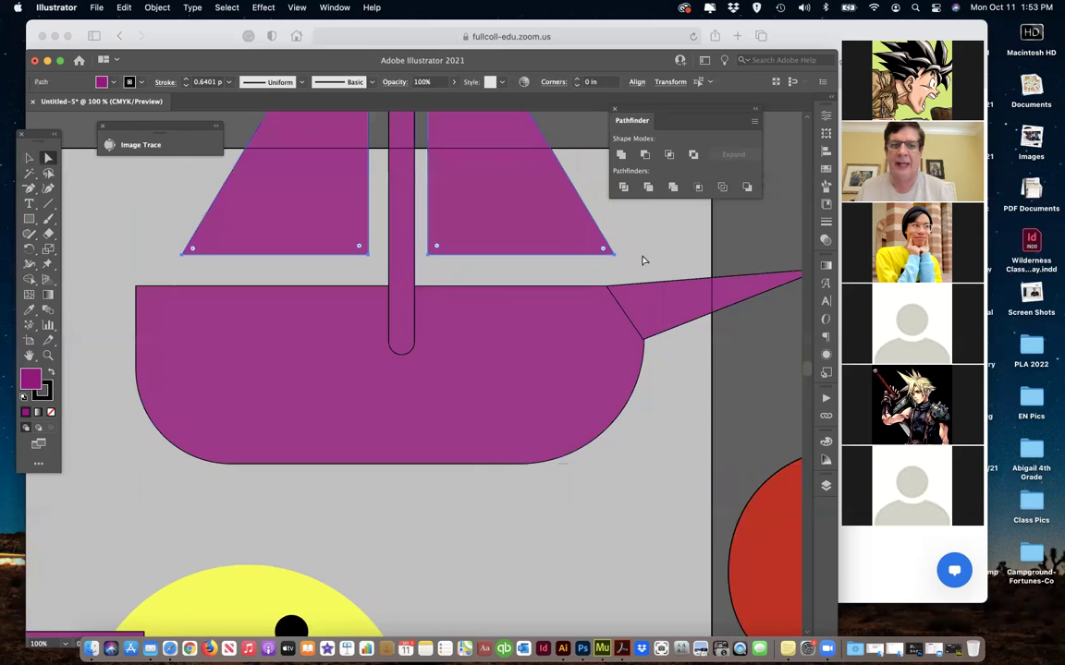
- Try uniting the mast, hull and bow spike into one path, and undo the union
click(343, 274)
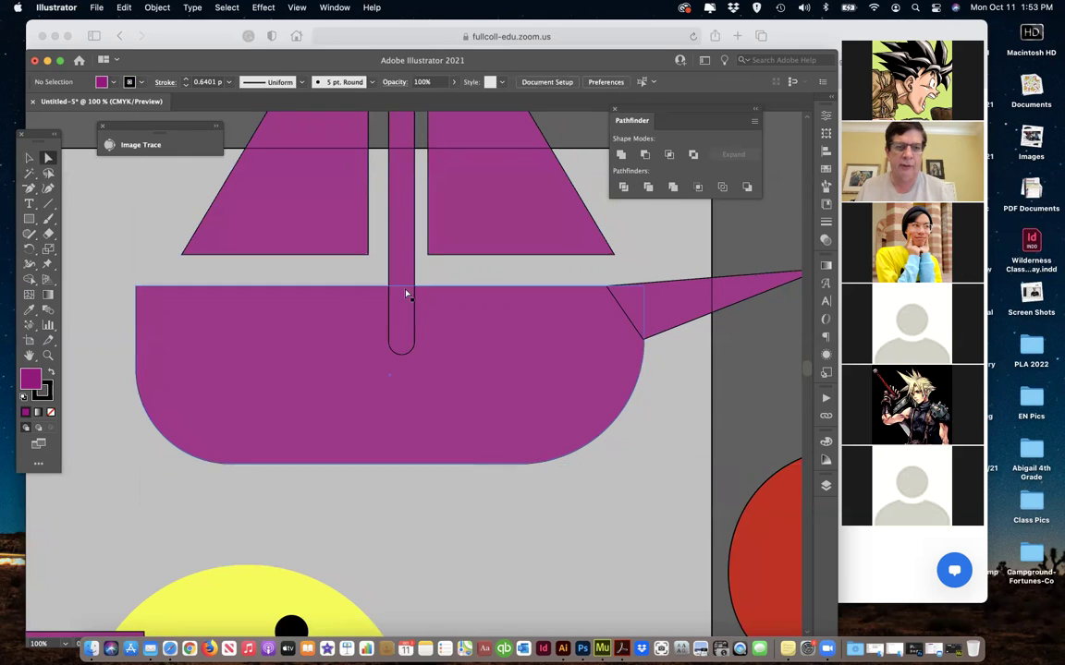
click(31, 159)
click(397, 317)
shift+click(356, 357)
shift+click(690, 304)
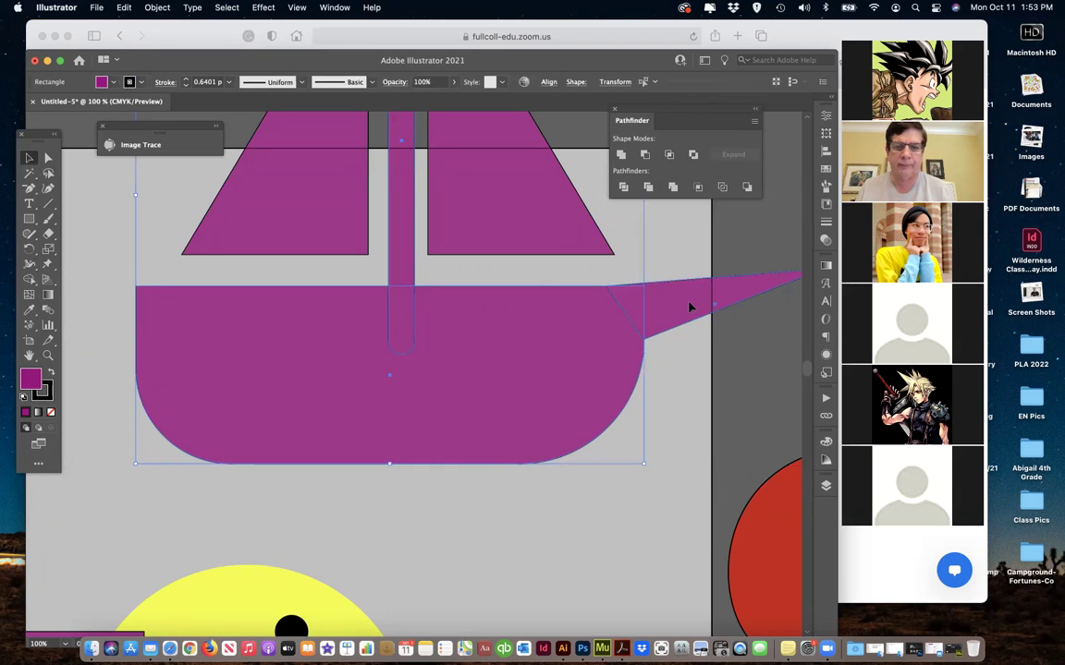
click(620, 155)
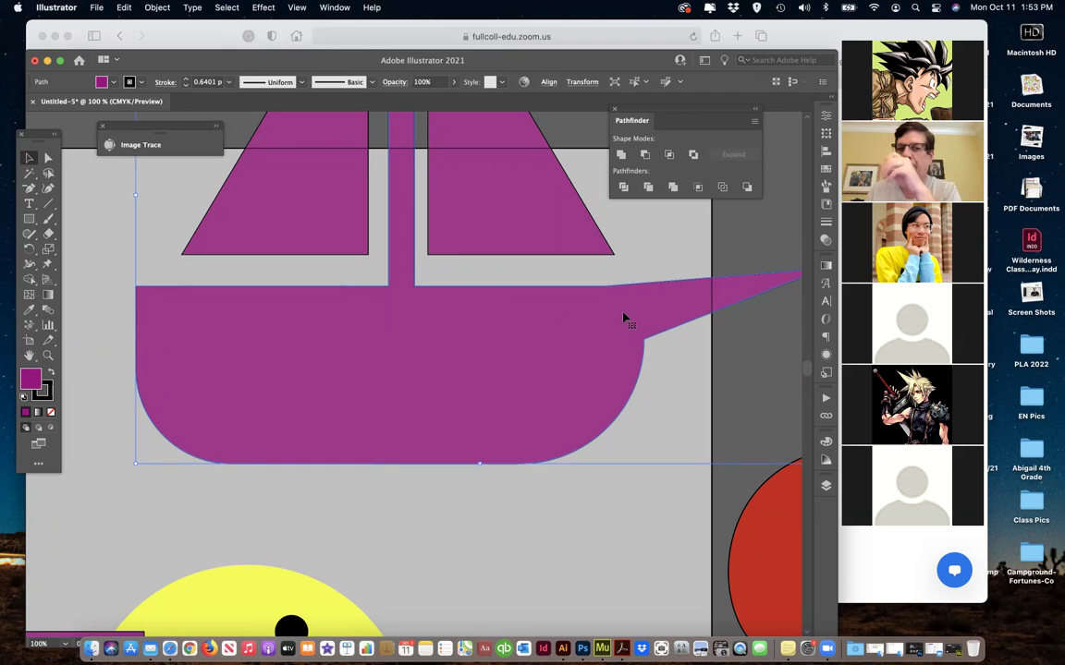
key(ctrl+z)
key(ctrl+z)
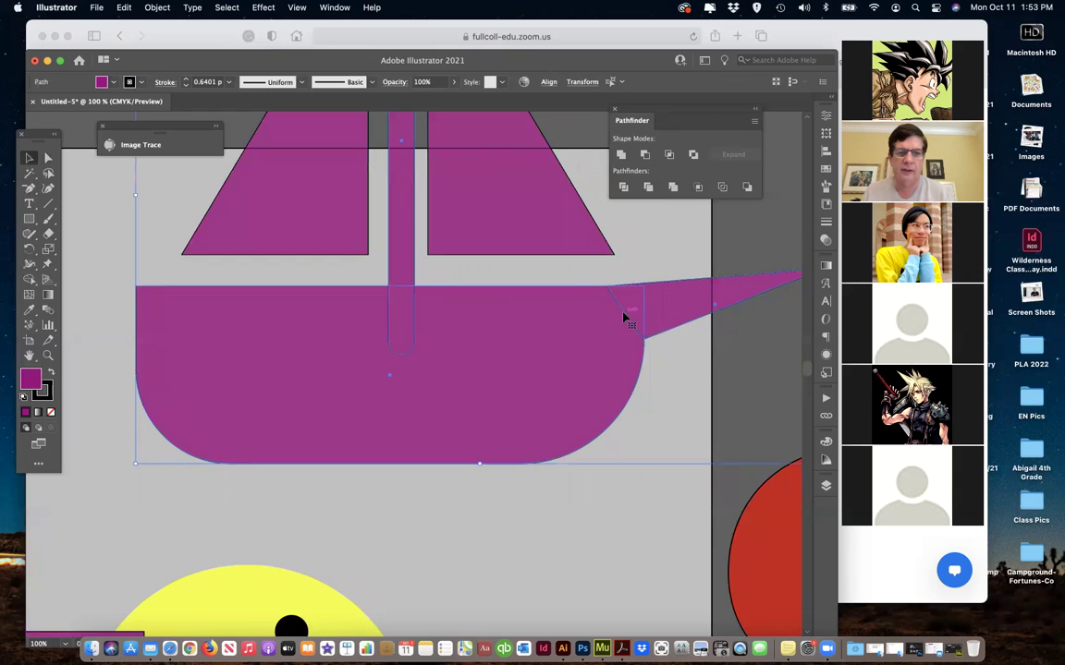
- Combine the mast, hull and bow spike into a compound shape using the Unite shape mode
alt+click(620, 155)
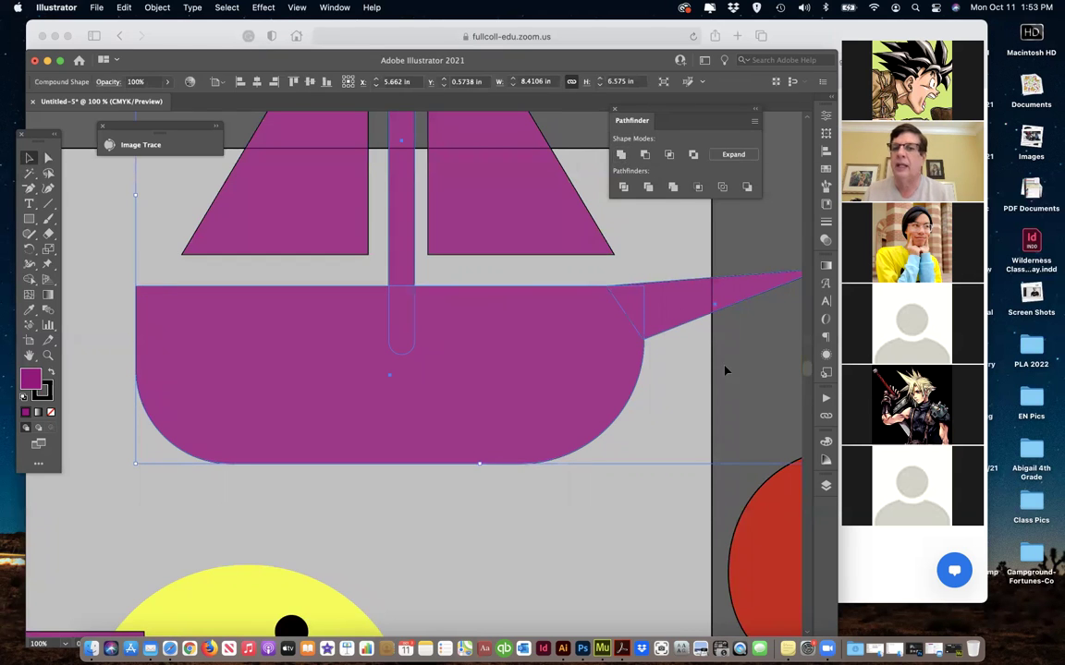
click(79, 264)
click(210, 324)
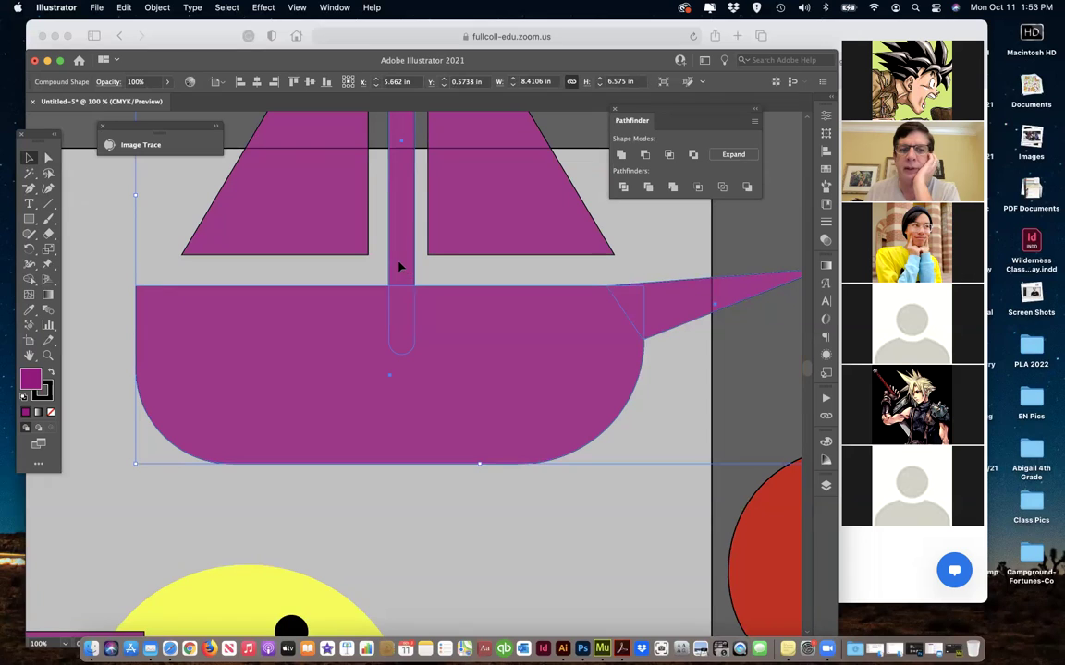
- Reduce the mast's corner radius to about 0.079 in inside the compound shape and narrow the mast slightly from its right edge
click(48, 158)
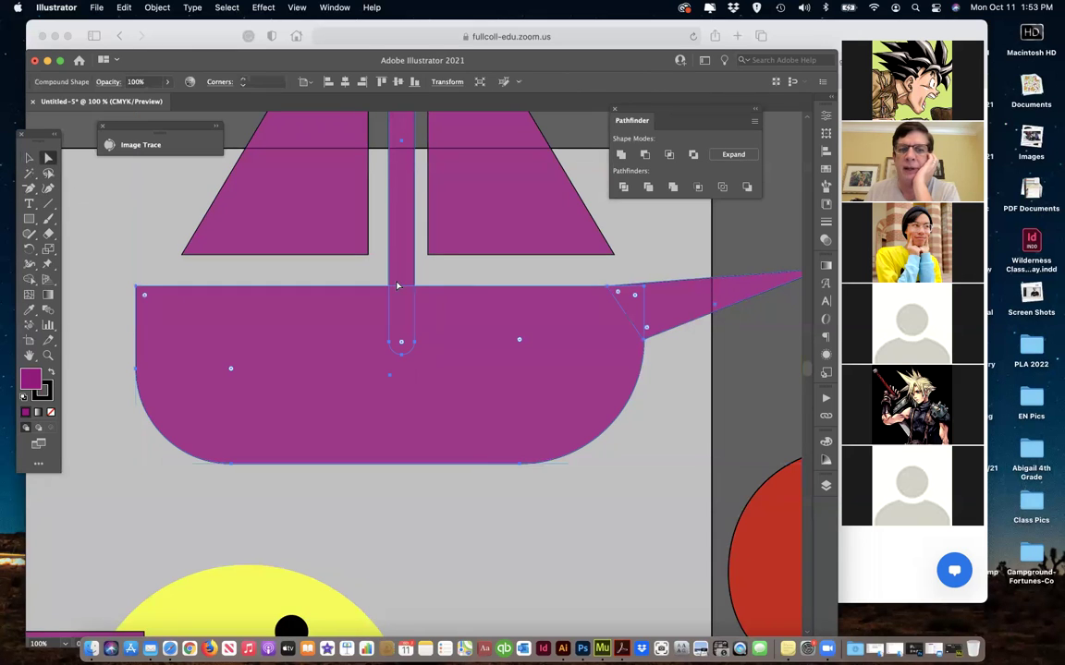
scroll(378, 354, up, 3)
click(138, 302)
click(394, 378)
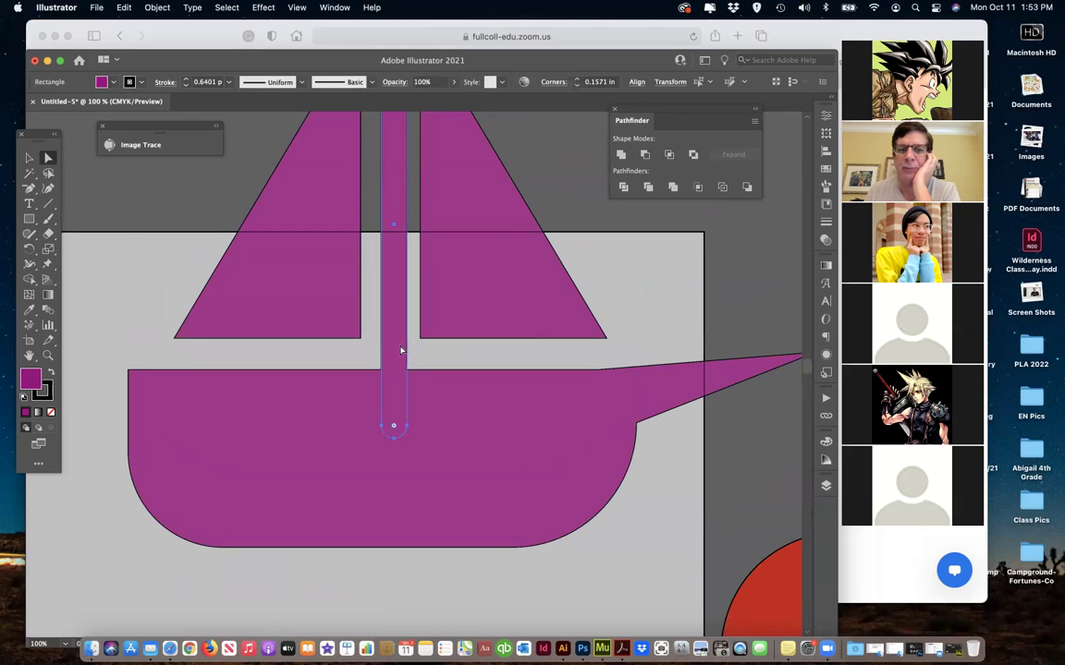
scroll(407, 323, up, 5)
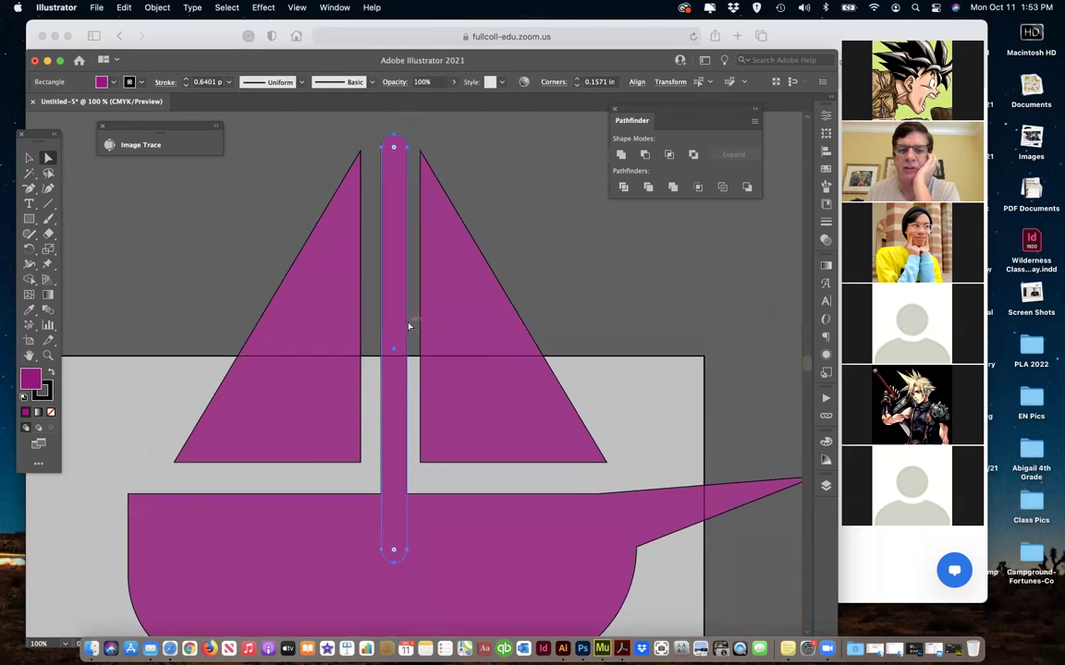
mouse_move(390, 174)
mouse_down()
mouse_move(389, 160)
mouse_move(390, 248)
mouse_move(395, 167)
mouse_up()
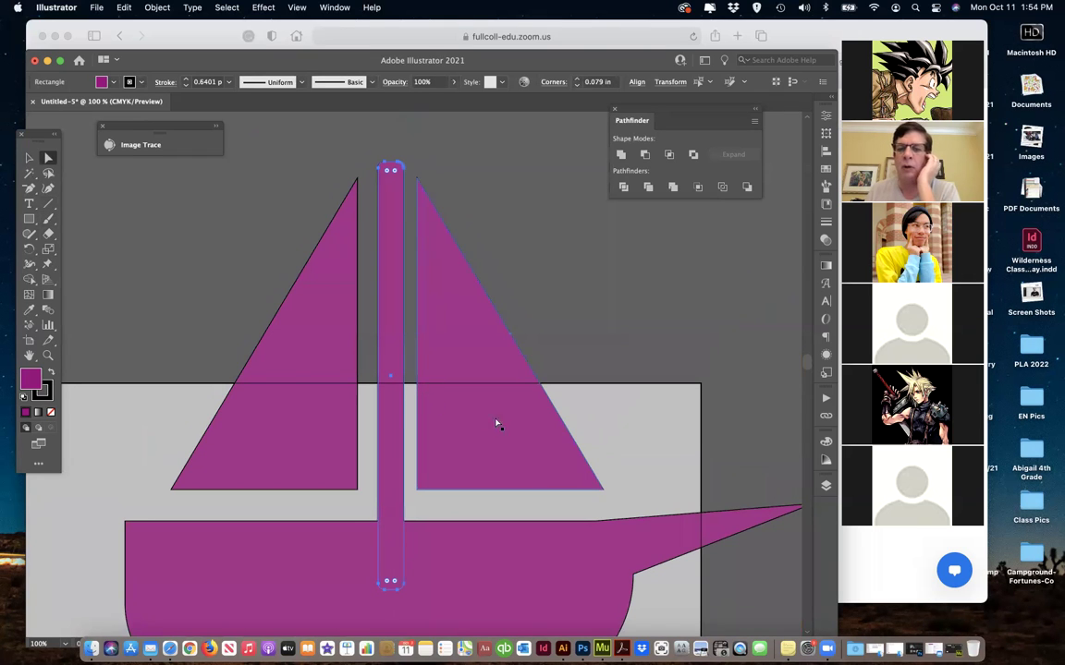
click(29, 158)
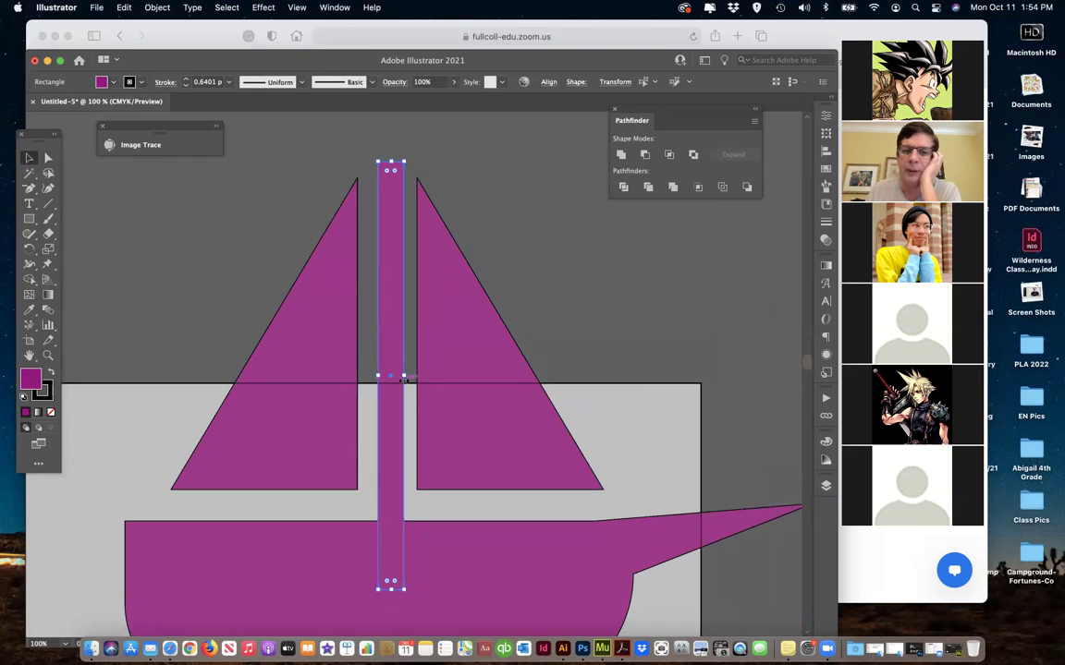
drag(404, 375, 399, 375)
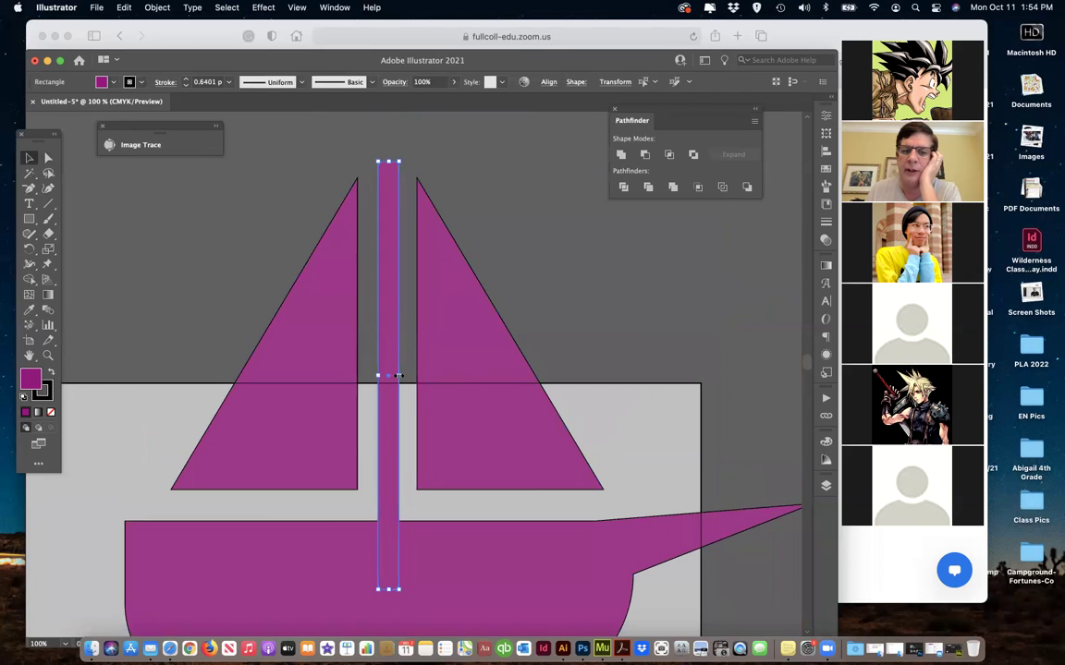
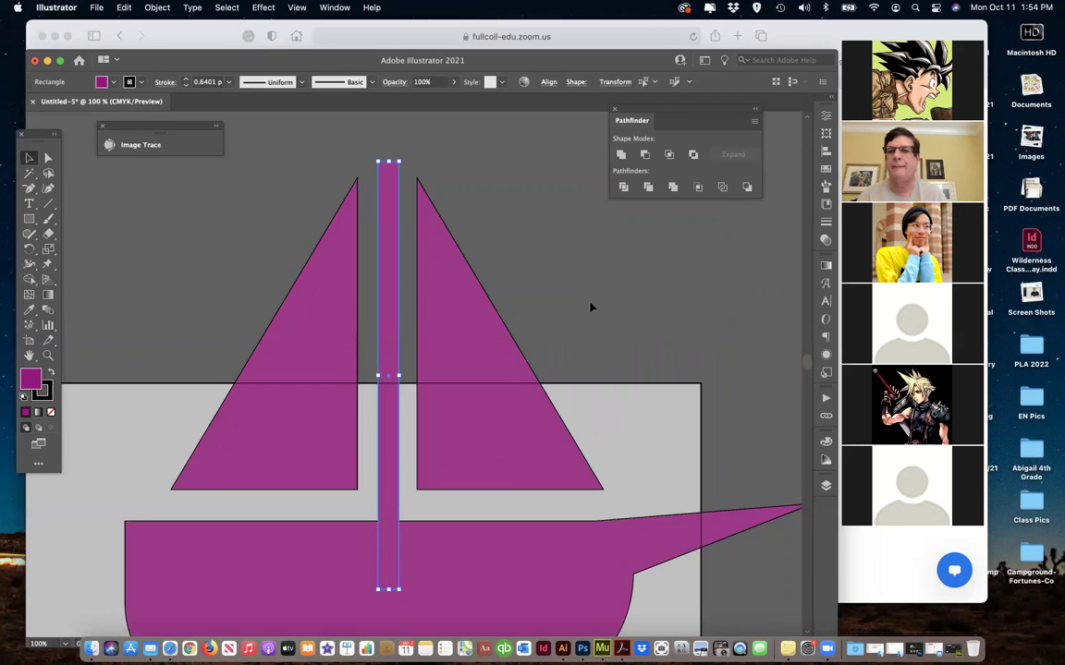
click(334, 6)
mouse_move(297, 7)
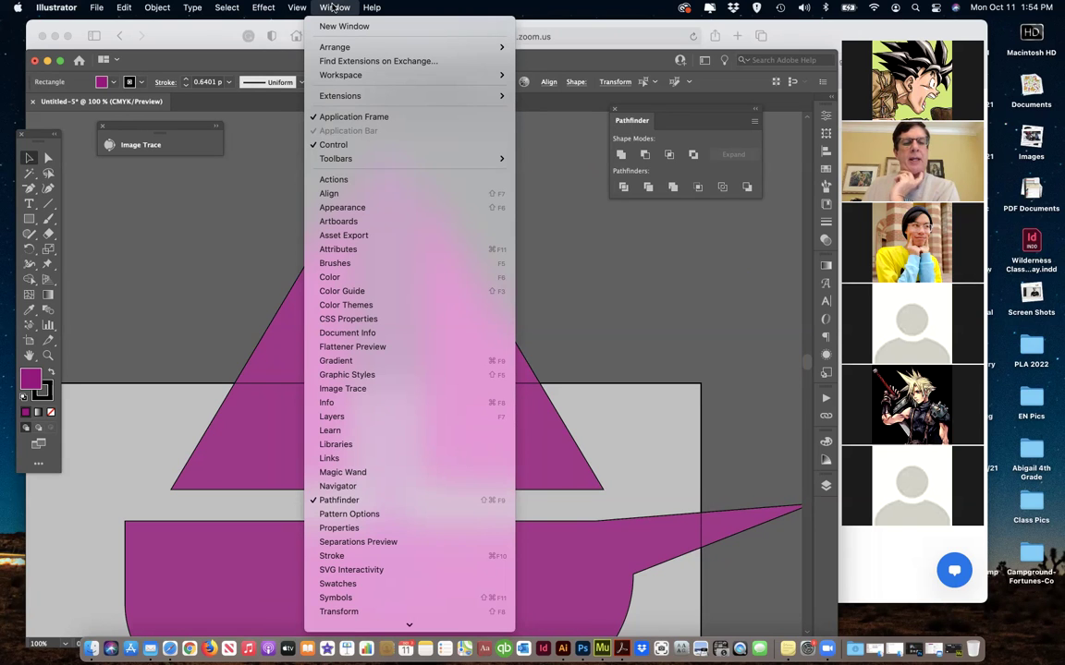
scroll(379, 546, down, 5)
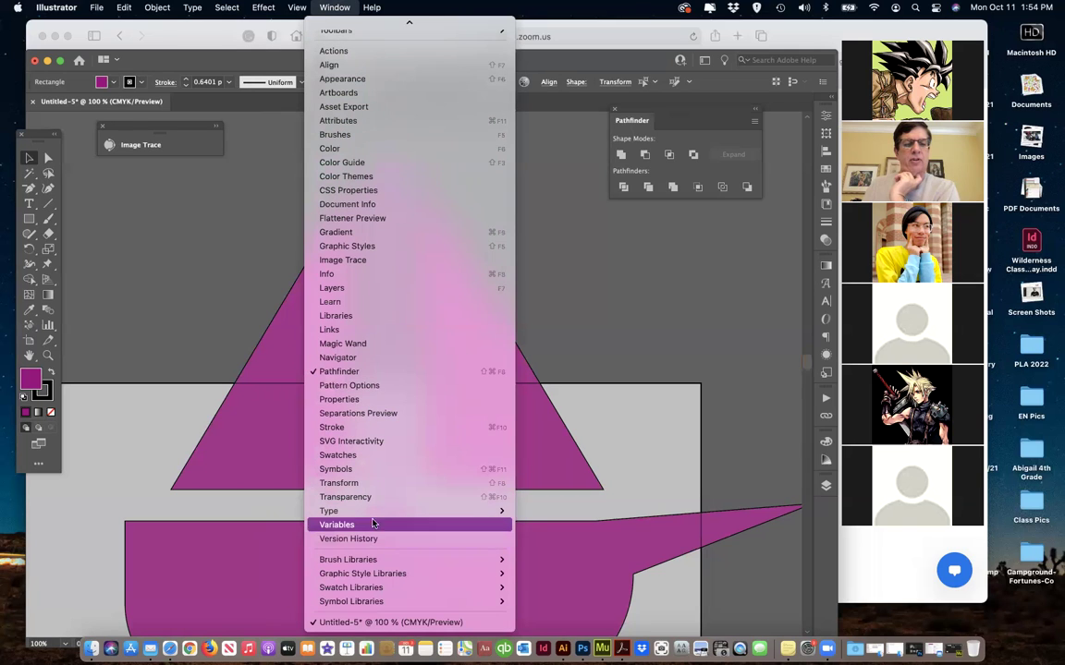
mouse_move(374, 514)
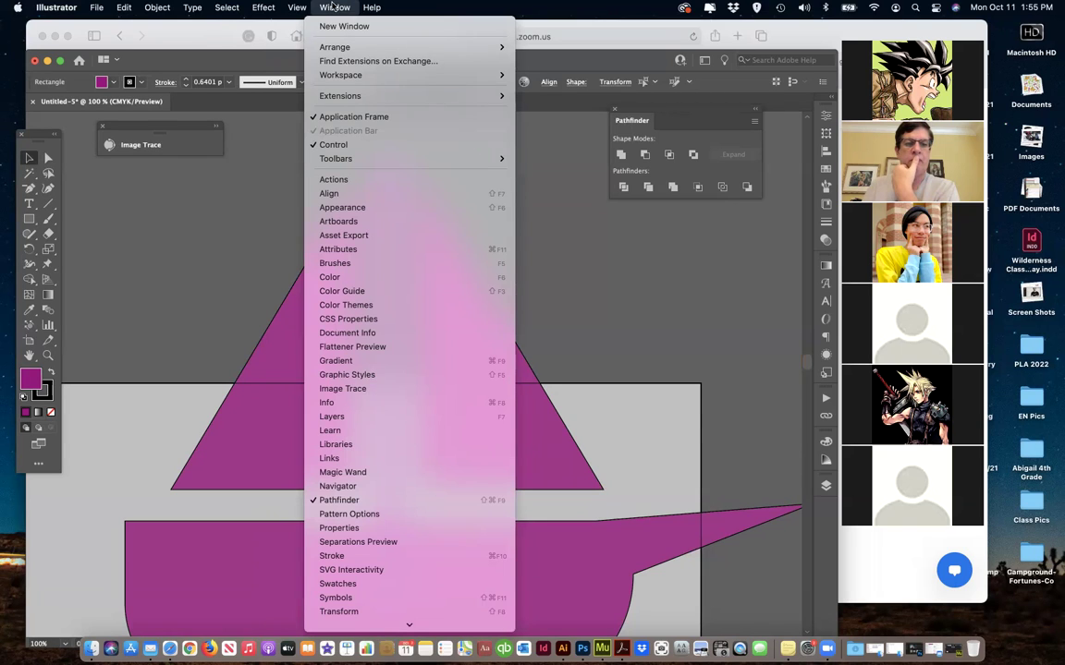
mouse_move(351, 161)
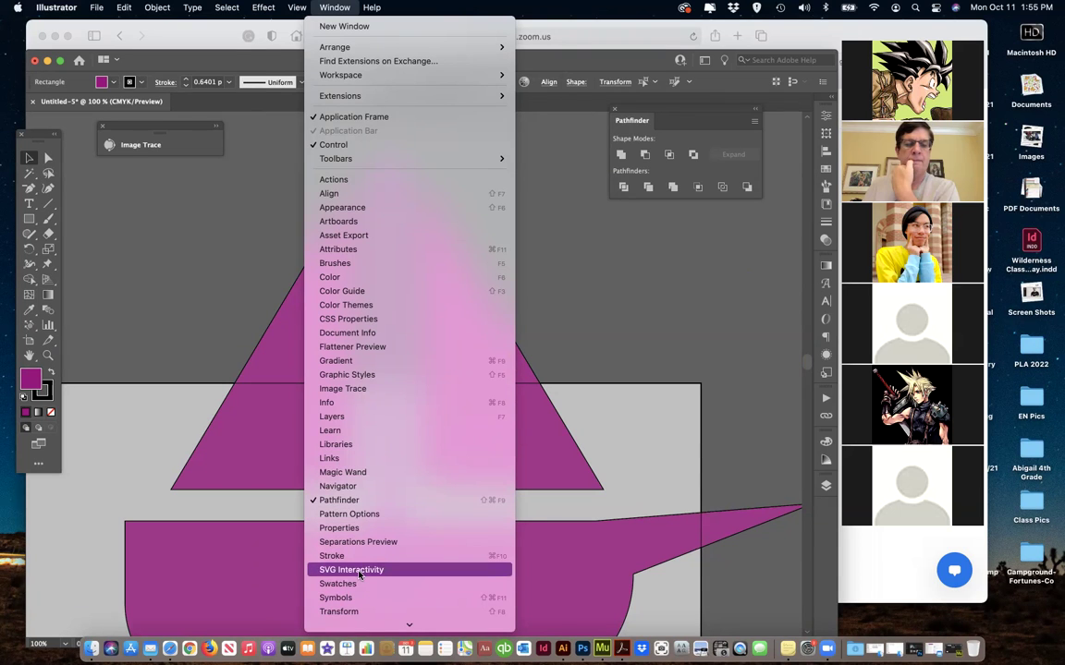
scroll(360, 612, down, 3)
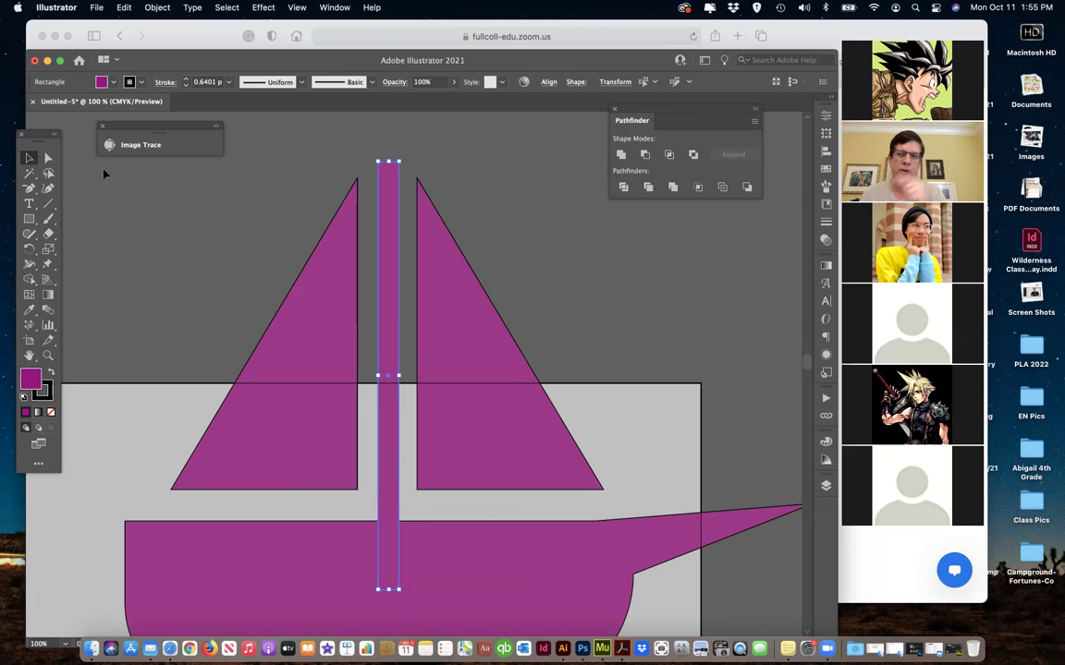
- Compare selecting only the mast inside the compound shape with selecting the whole compound shape
click(48, 157)
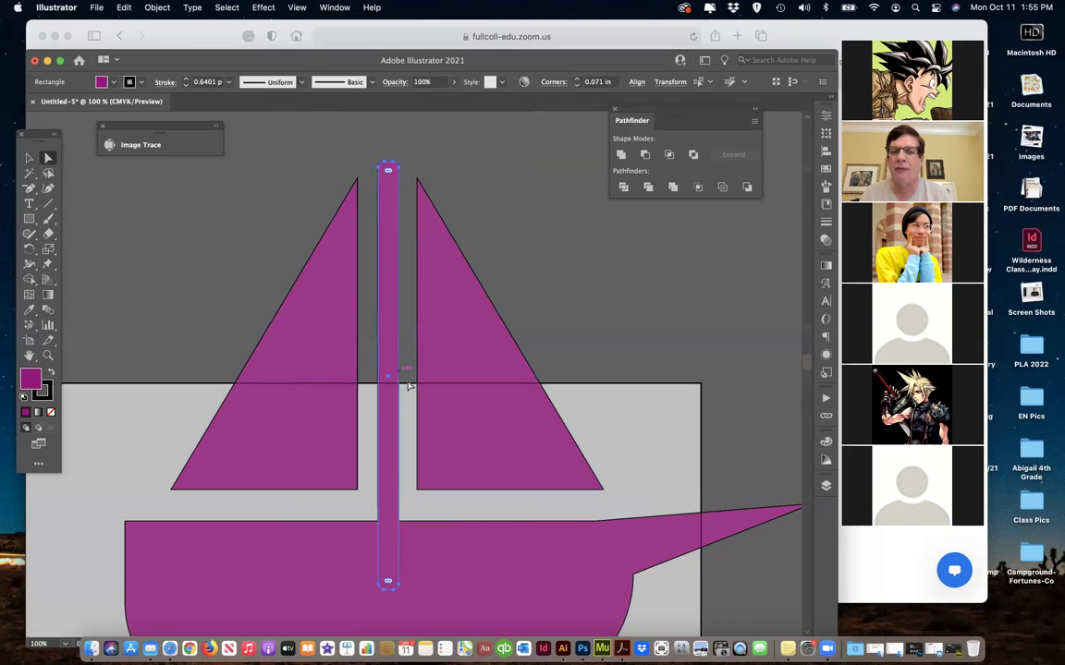
scroll(490, 416, down, 2)
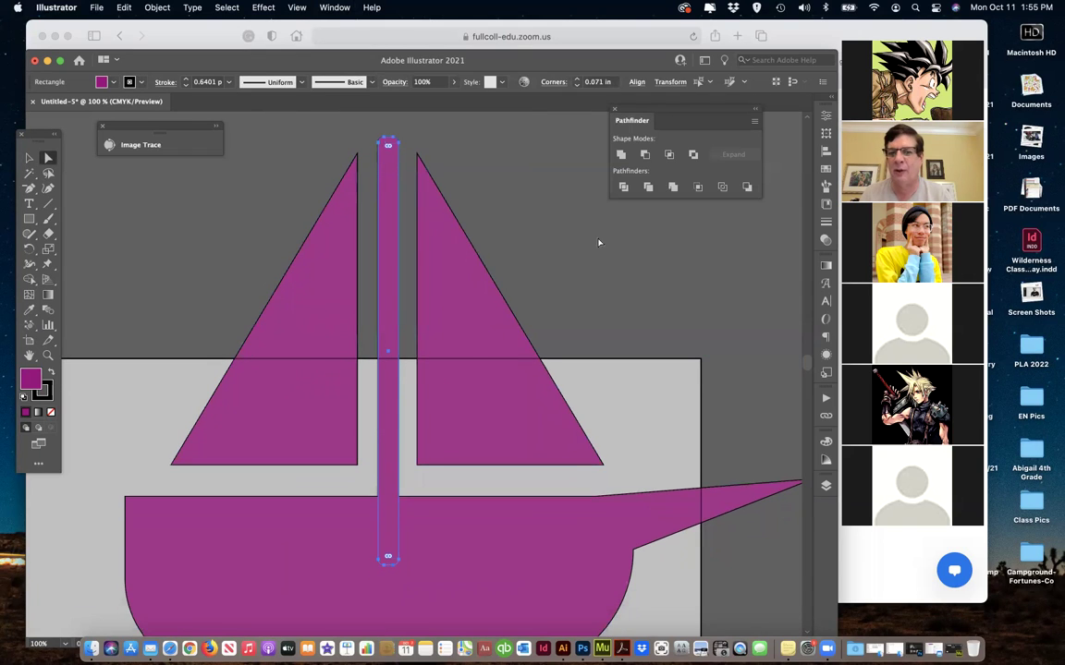
shift+click(459, 349)
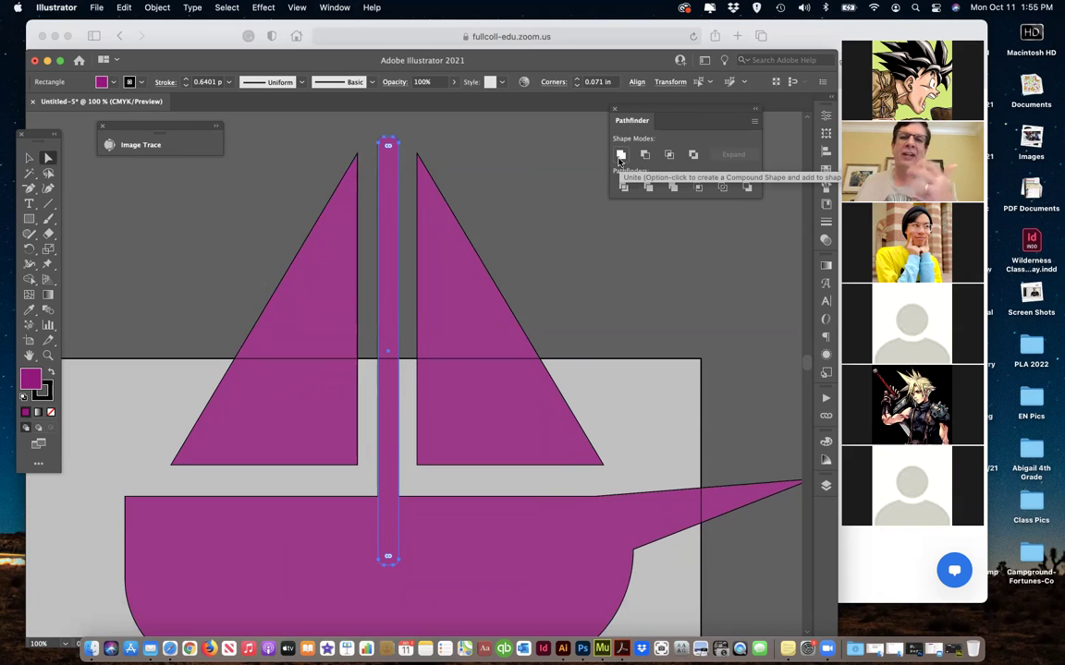
click(608, 222)
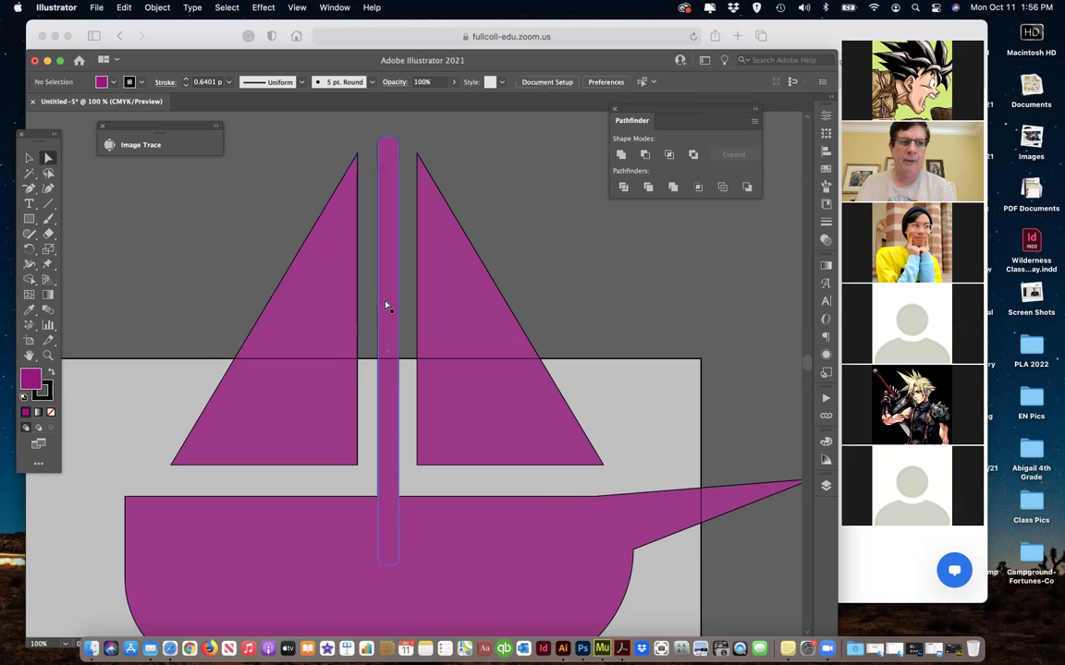
key(v)
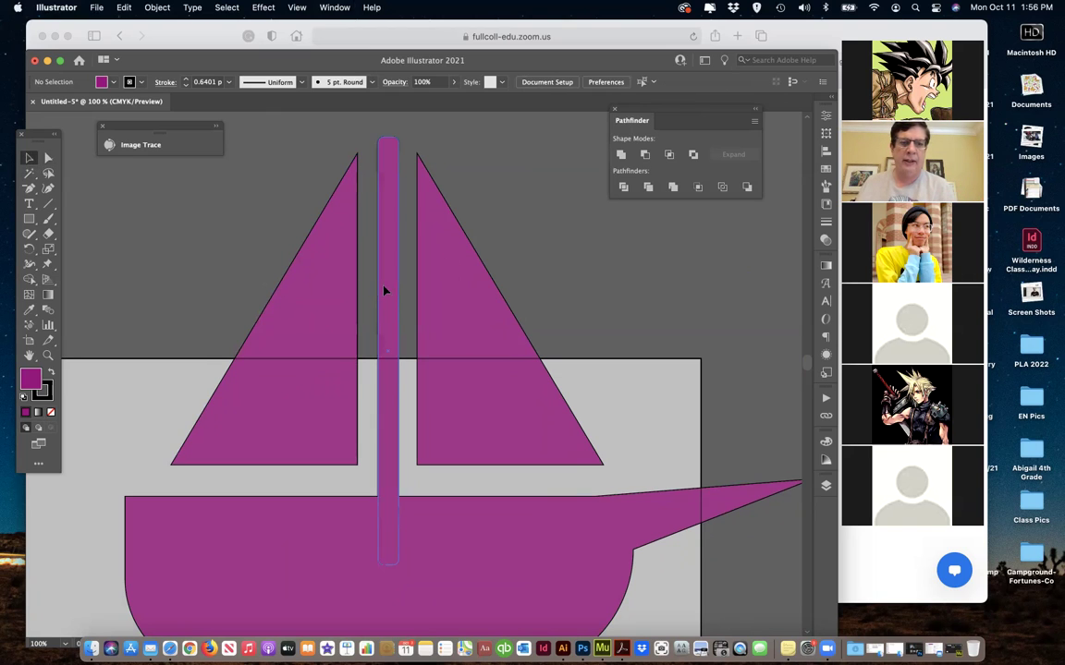
click(386, 294)
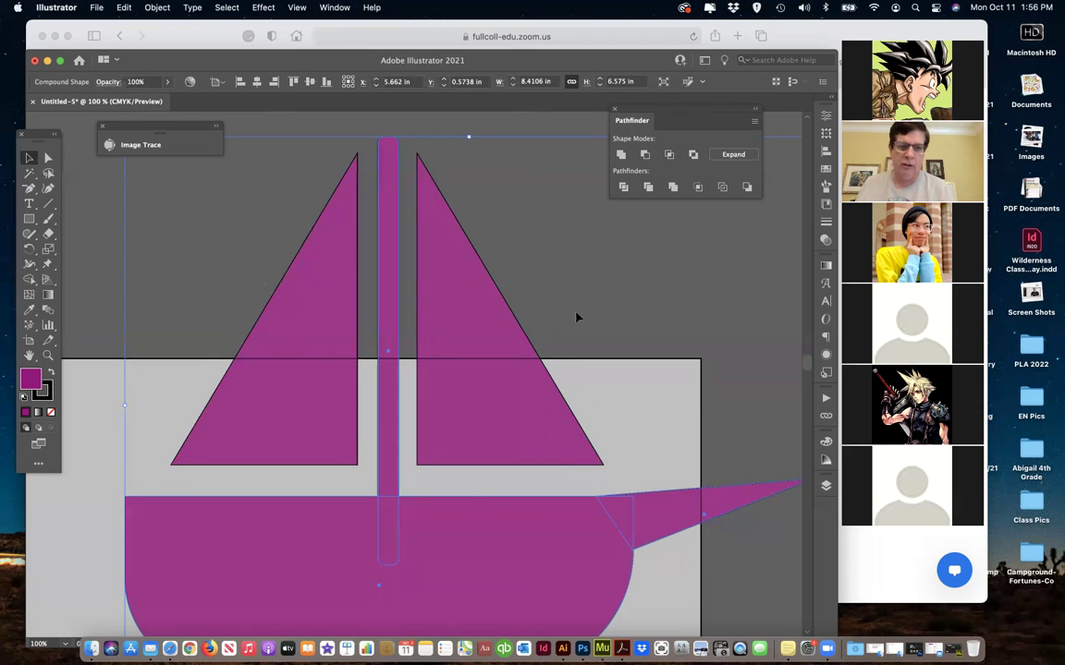
- Undo back to the separate mast, hull and bow spike, and unite them into one solid path
key(a)
key(super+z)
key(super+z)
key(super+z)
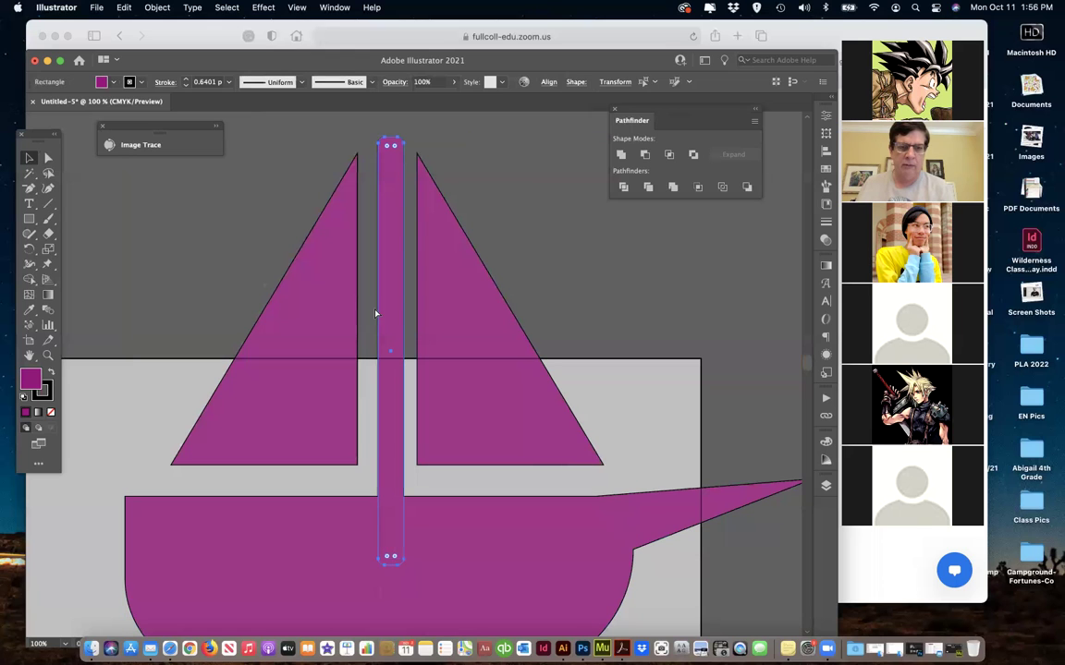
key(super+z)
key(super+z)
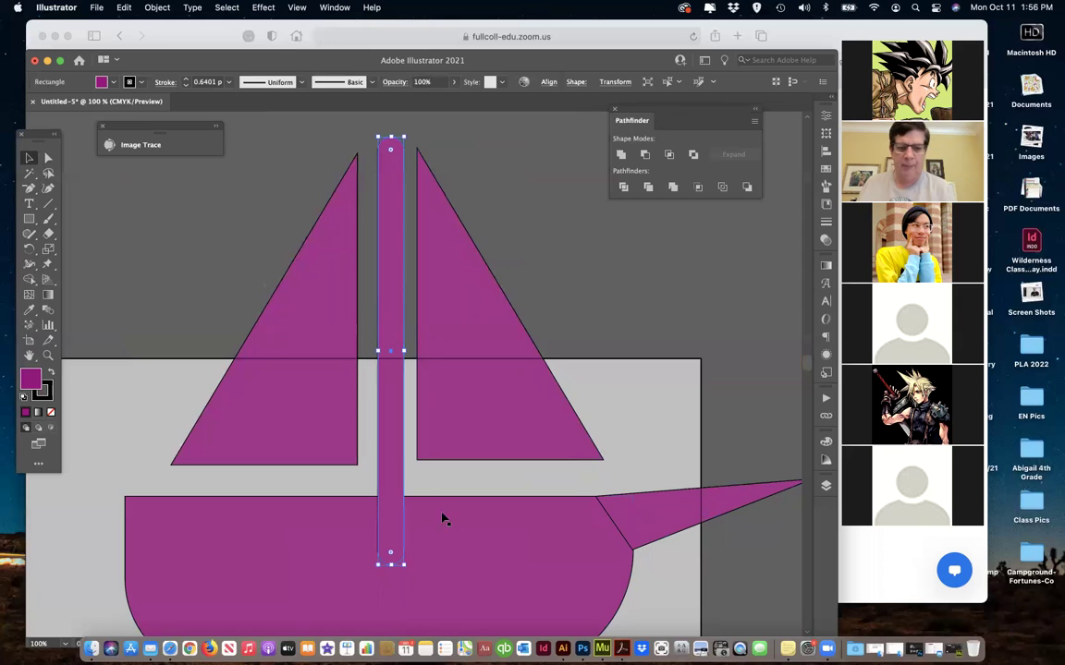
key(super+z)
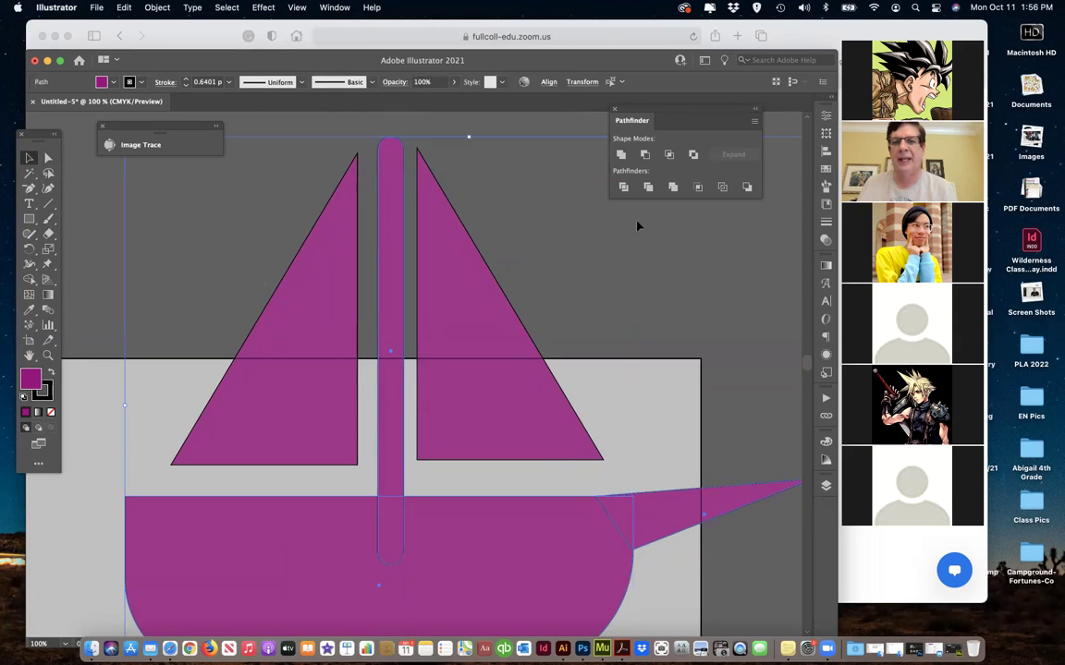
key(super+z)
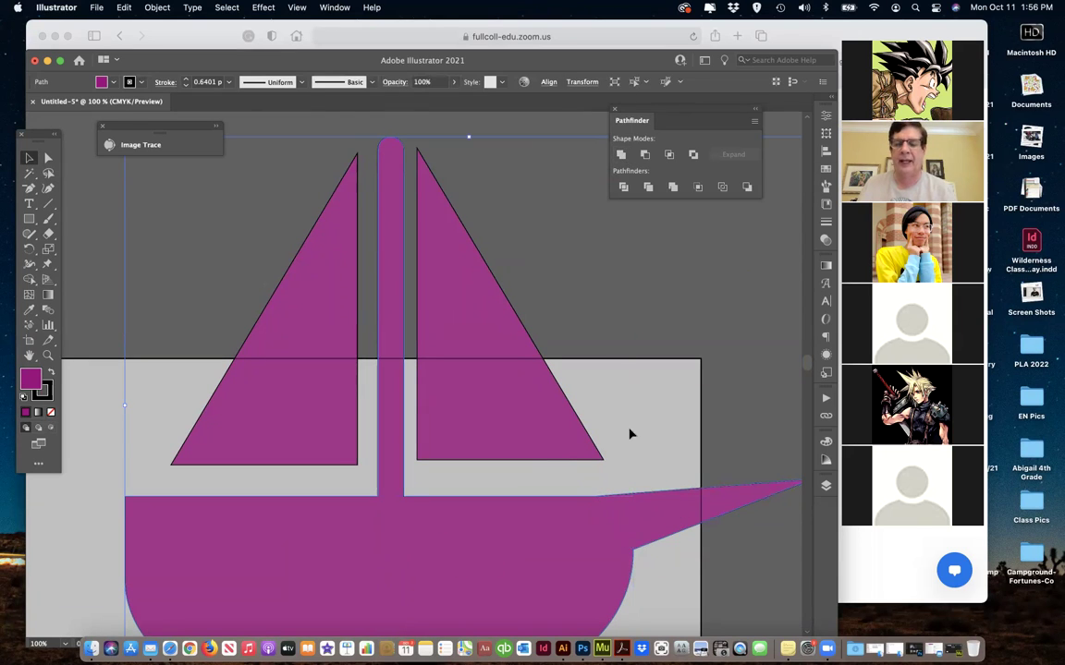
- Examine the united path's anchor points by selecting the one where the bow spike's underside meets the hull
click(48, 158)
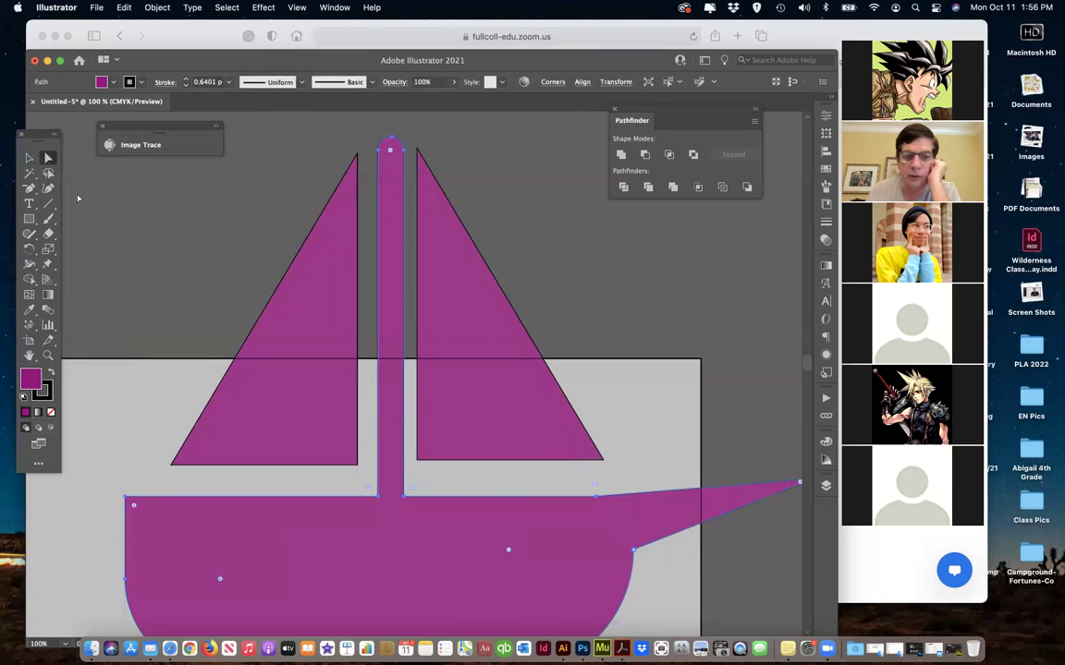
click(636, 554)
click(634, 552)
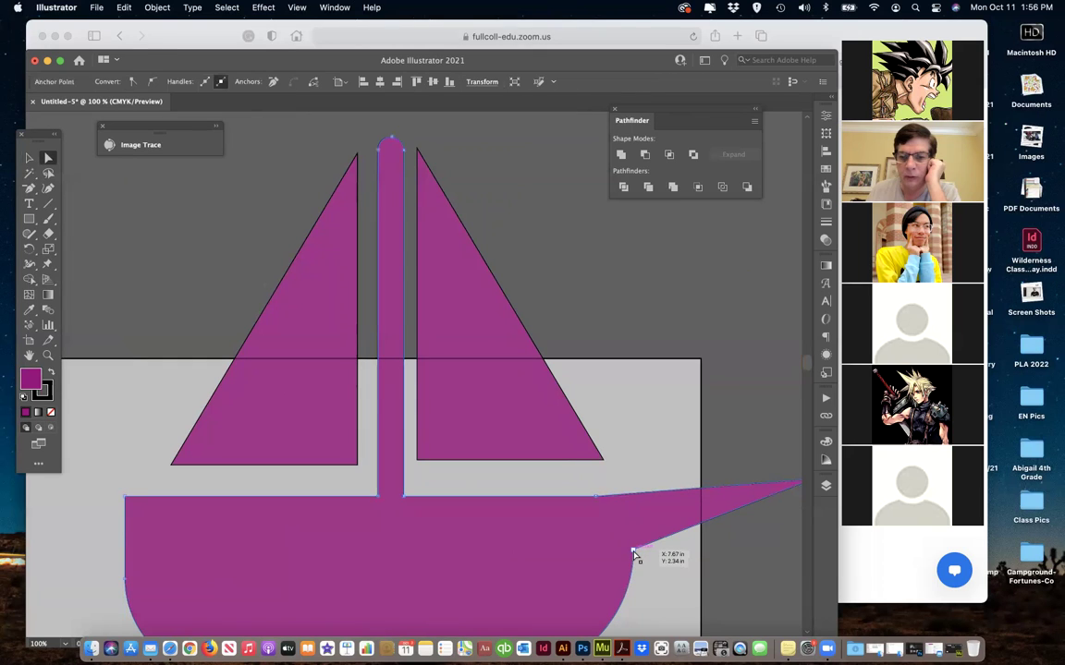
mouse_move(634, 553)
mouse_down()
mouse_move(630, 528)
mouse_move(635, 552)
mouse_up()
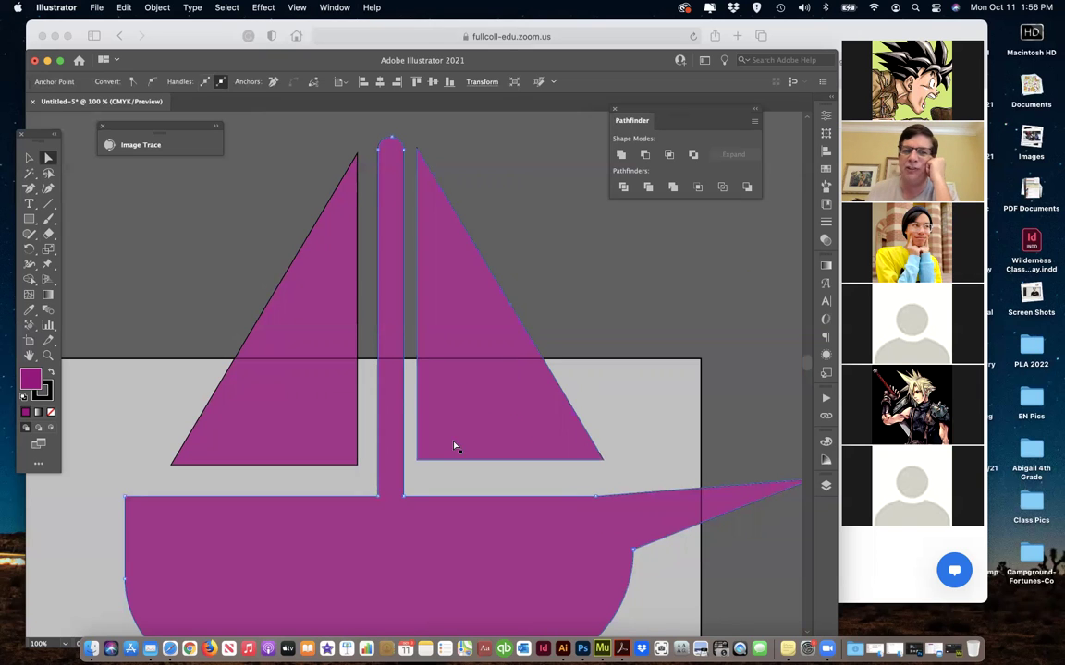
- Fill both triangular sails with the yellow swatch
click(600, 356)
click(429, 403)
shift+click(304, 375)
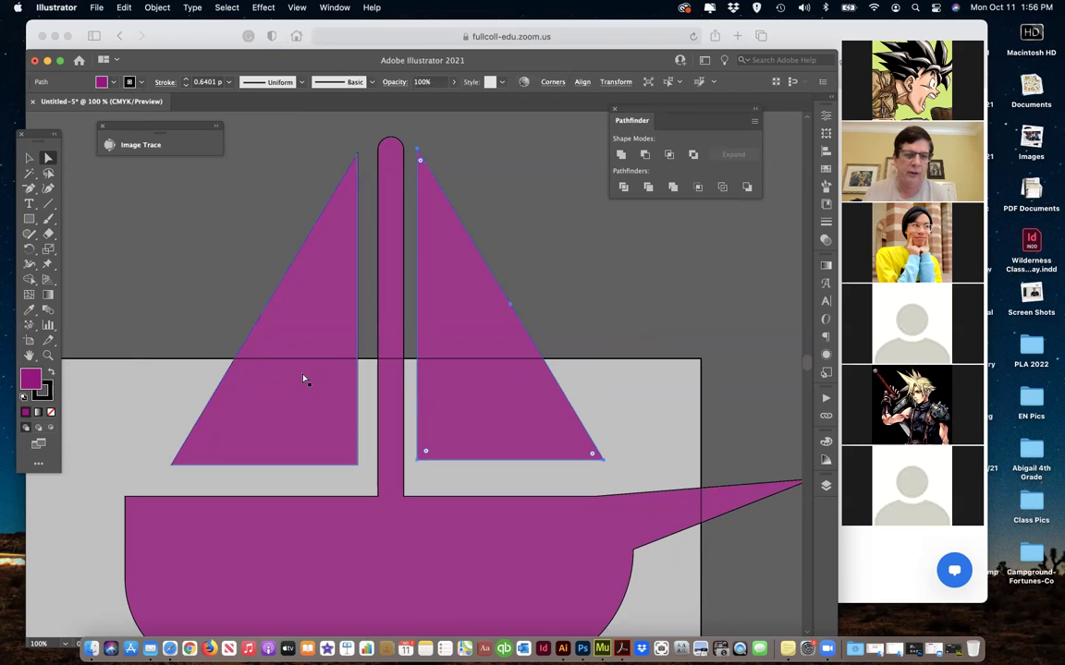
click(826, 169)
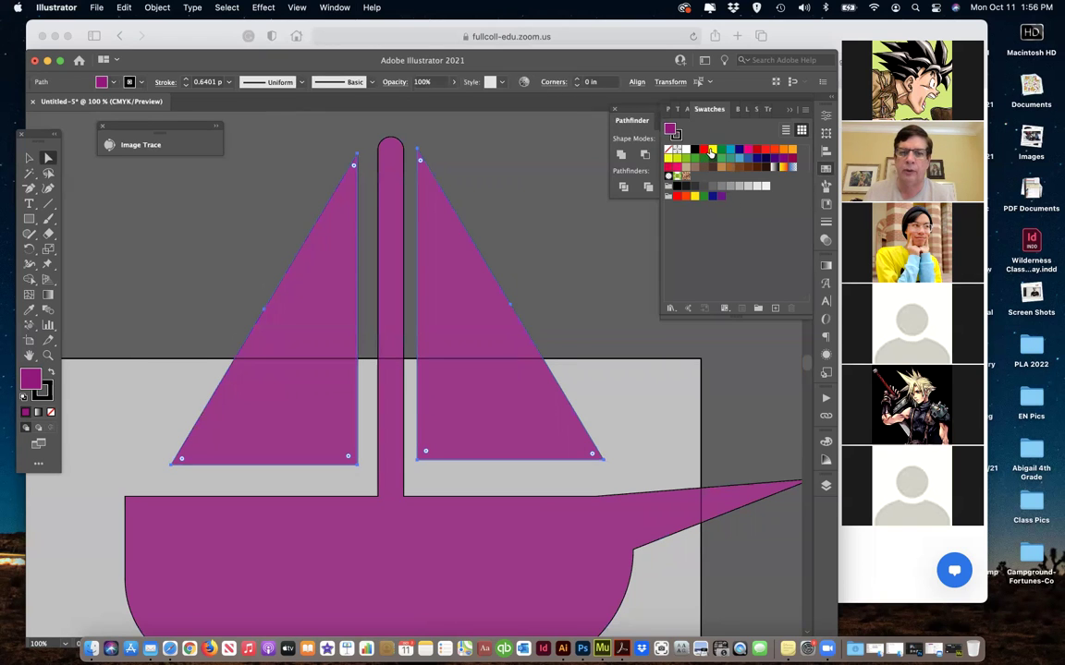
click(711, 150)
click(555, 191)
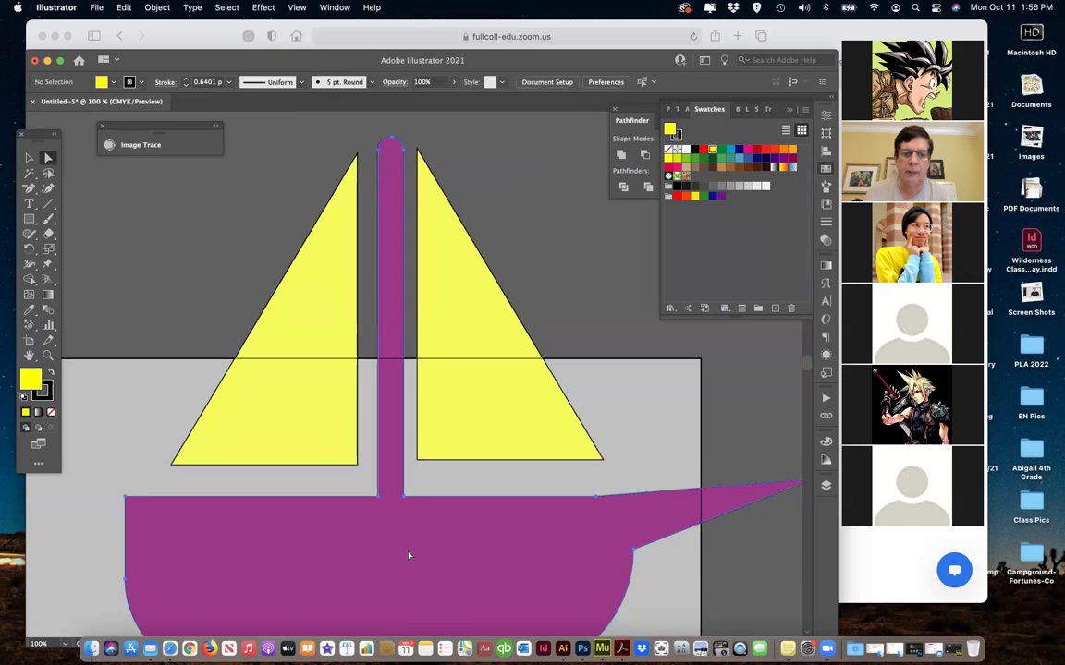
- Fill the united mast, hull and bow spike with a brown swatch and deselect the path
click(409, 556)
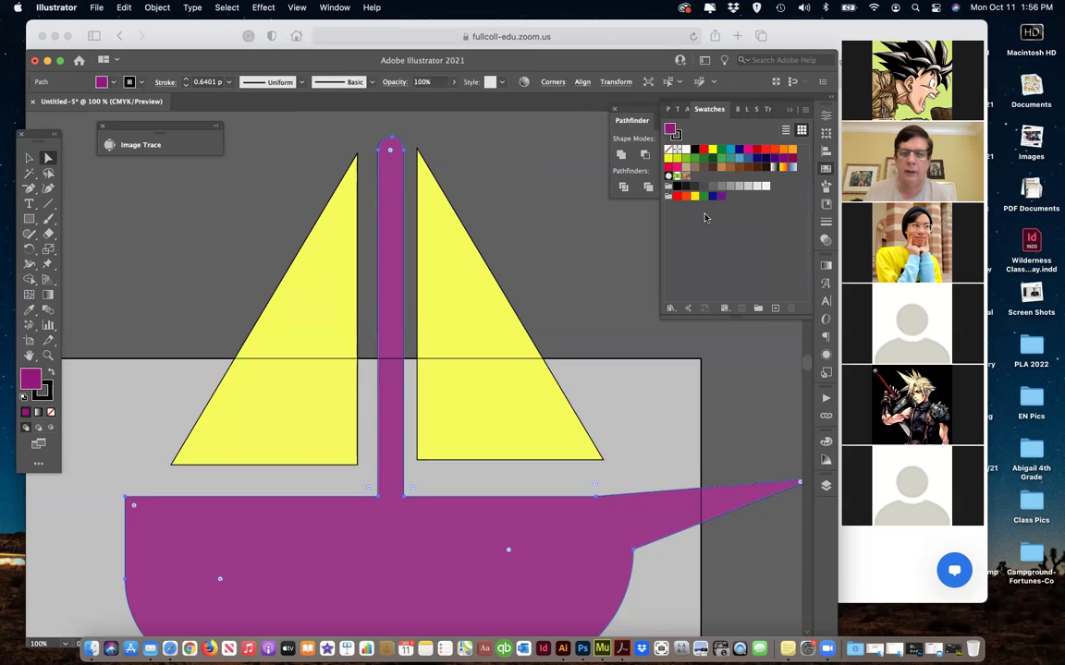
click(740, 167)
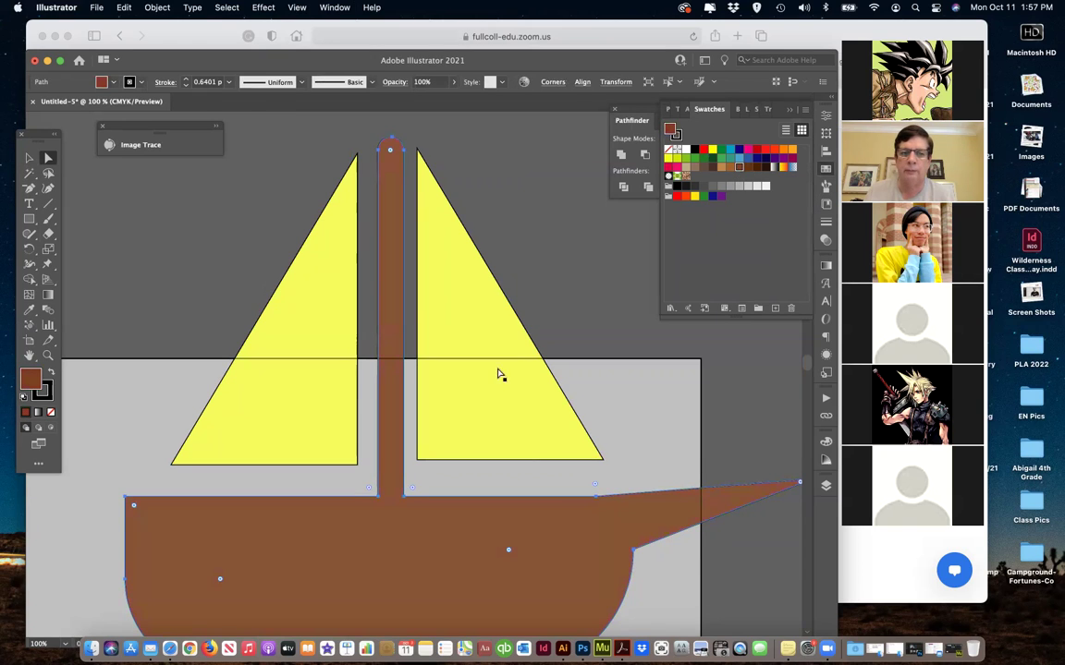
click(584, 306)
- Select both sails and the brown boat body and group them into one object
key(super+minus)
key(super+minus)
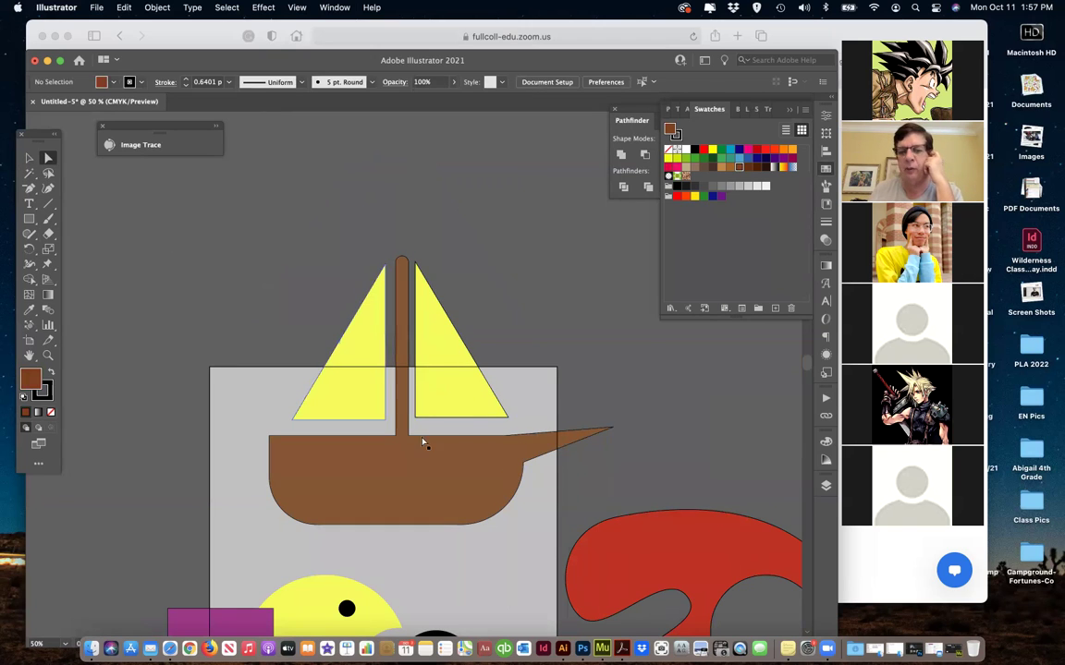
click(506, 521)
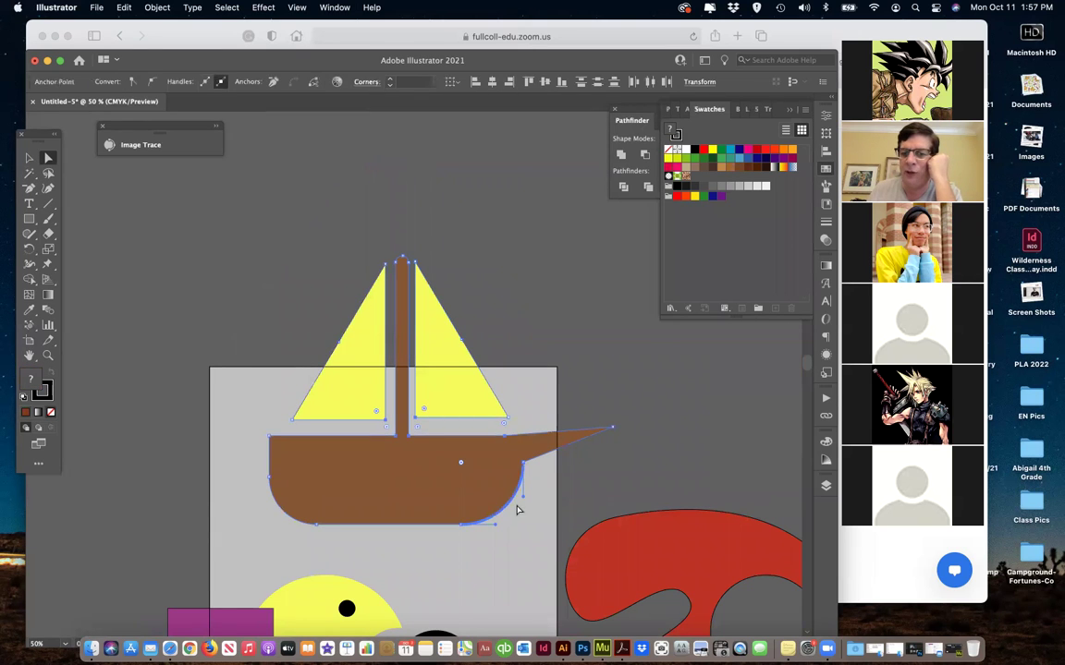
click(157, 7)
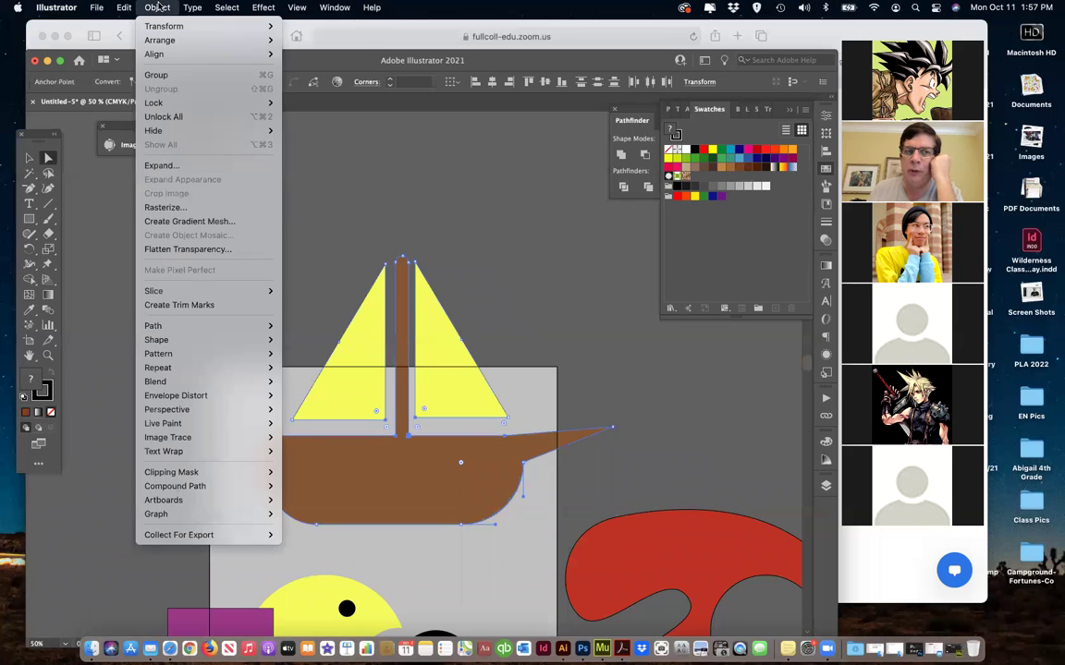
click(159, 75)
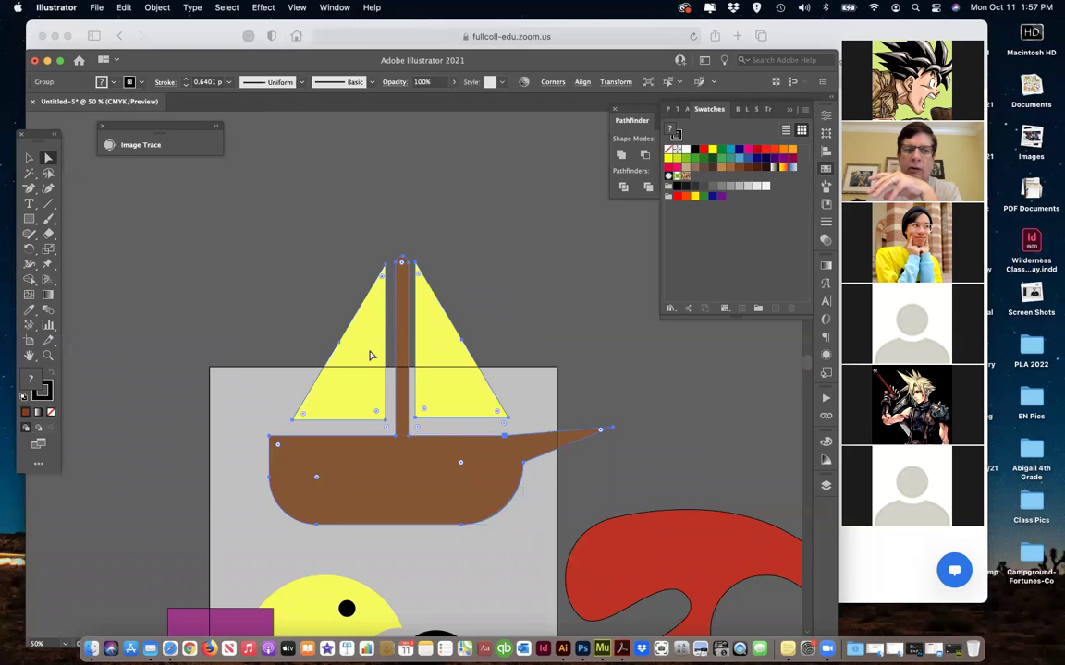
- Move the whole sailboat group up and slightly left with the Selection tool, and deselect it
click(43, 157)
click(283, 259)
drag(378, 349, 350, 270)
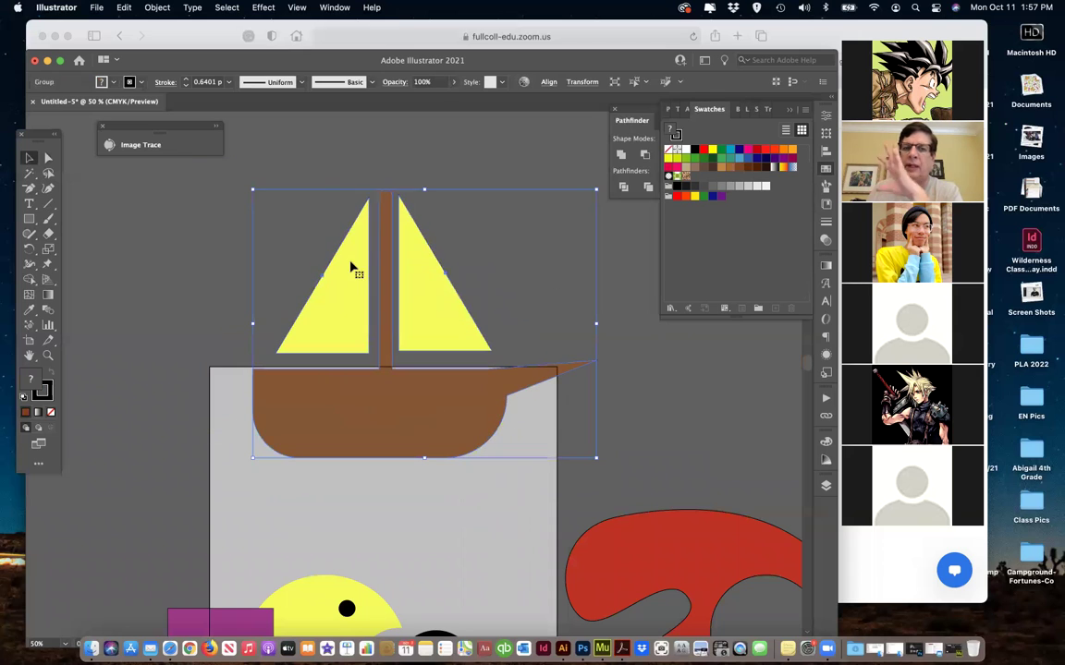
key(super+shift+a)
- Move only the left sail inside the group with the Direct Selection tool, placing it close beside the mast
click(46, 159)
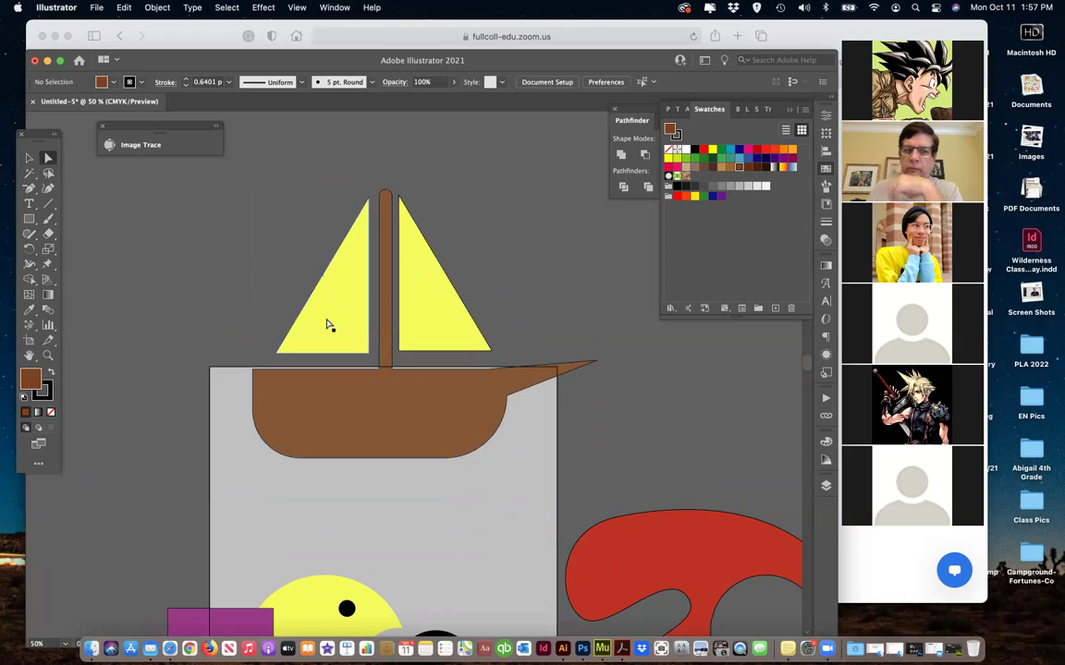
drag(333, 319, 314, 302)
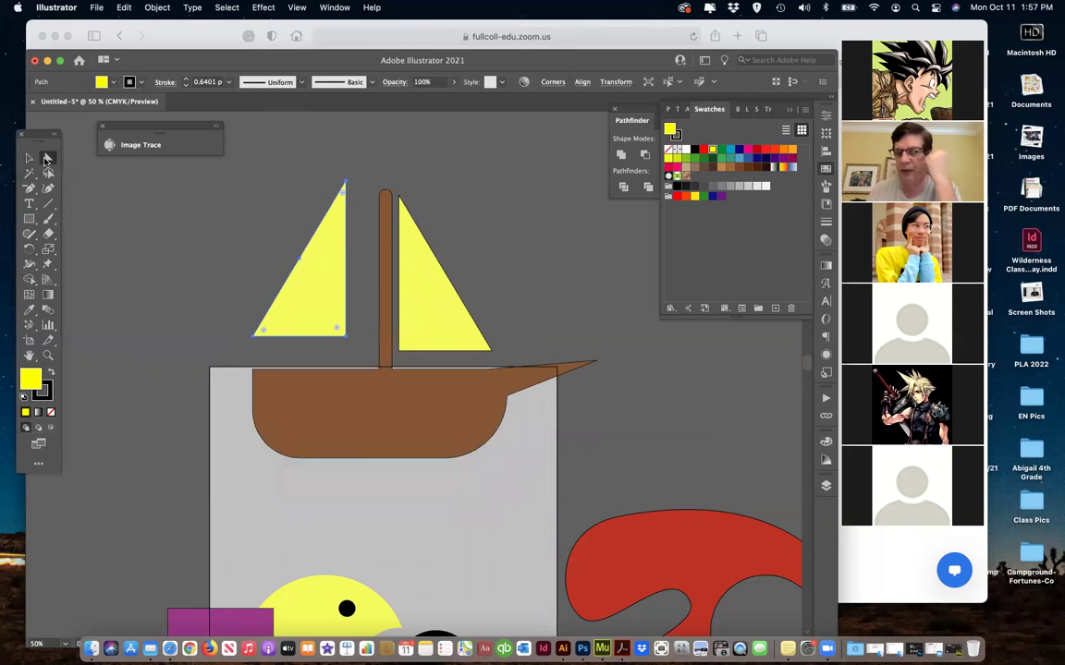
drag(316, 288, 348, 300)
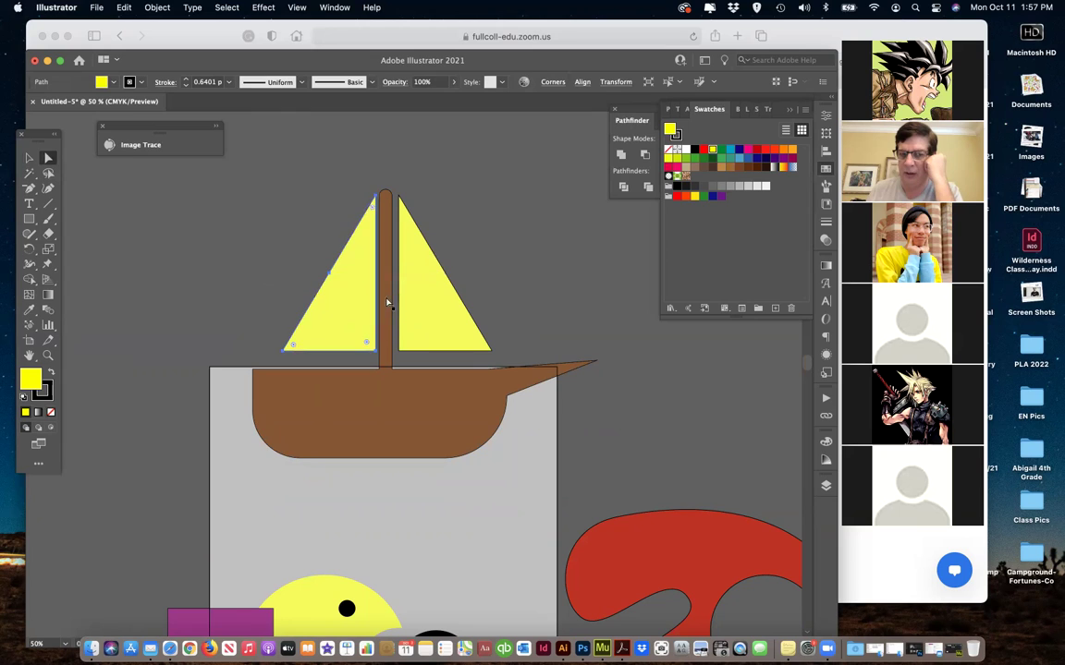
- Nudge only the right sail leftward until it sits close beside the mast, and deselect it
click(417, 305)
key(Left)
key(Left)
key(Left)
key(Left)
key(Left)
key(Left)
key(Left)
key(Left)
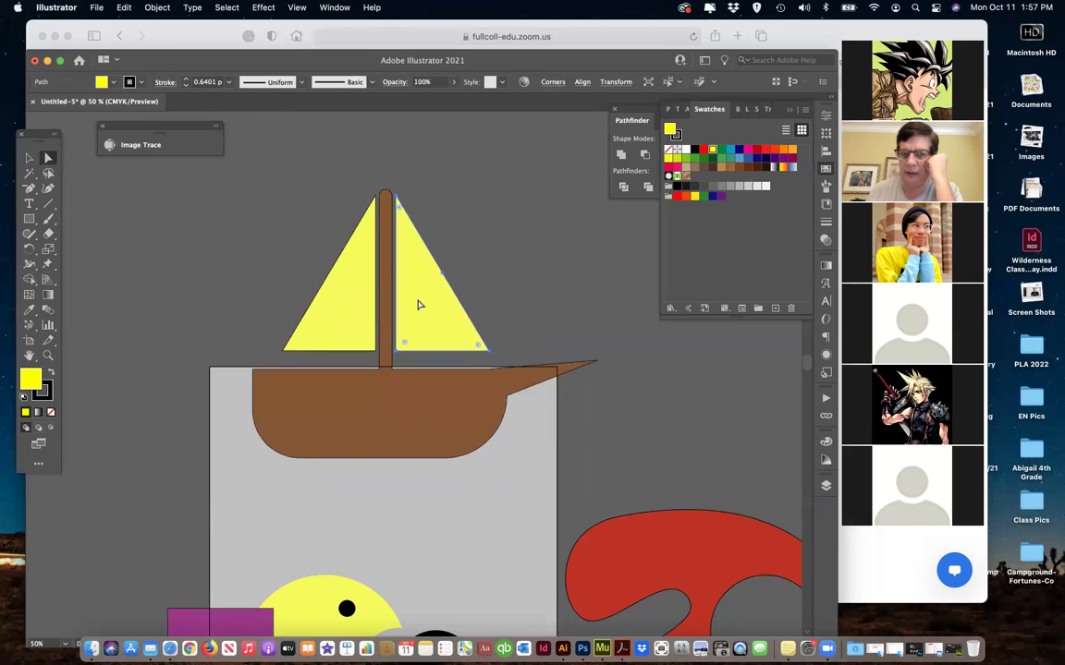
click(261, 246)
- Select the whole sailboat group with the Selection tool and move it farther up the artboard's upper edge
key(v)
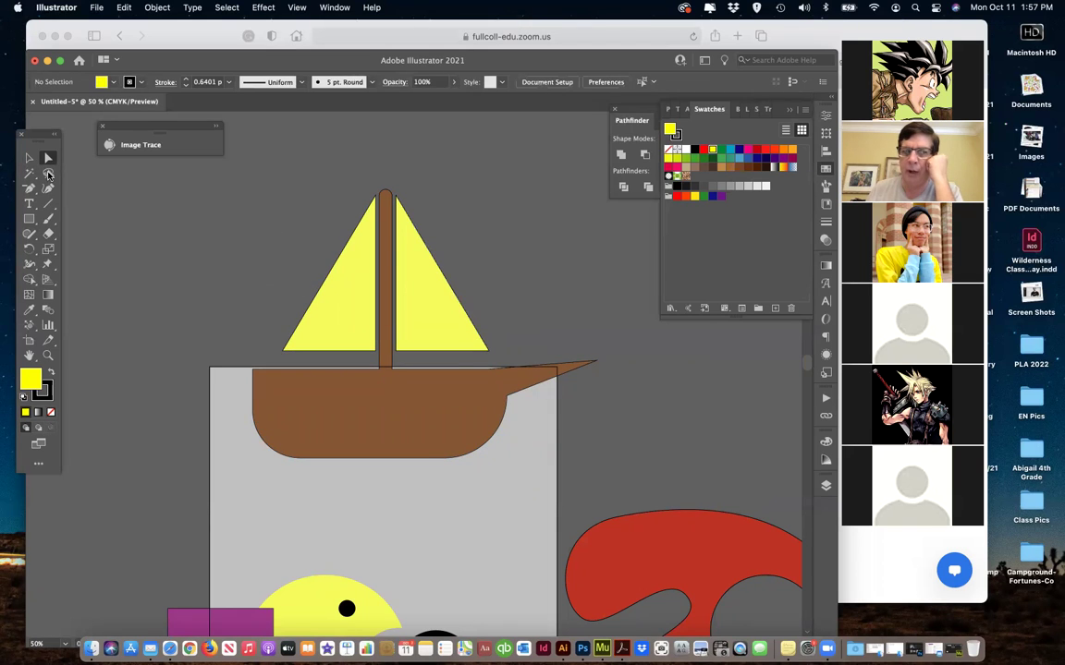
click(349, 307)
drag(349, 307, 335, 269)
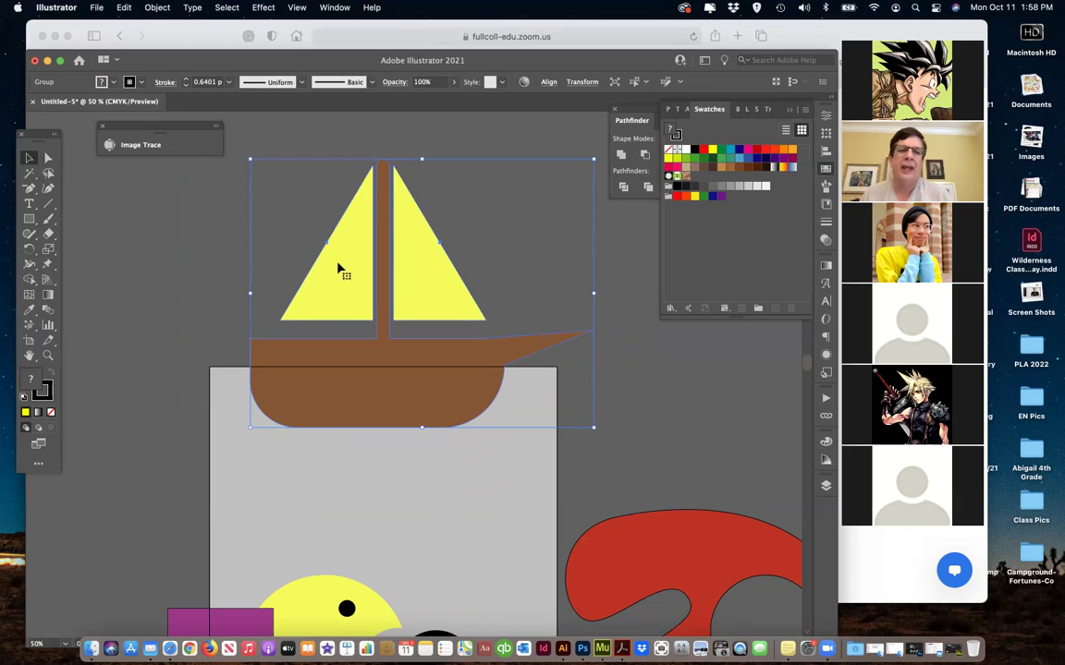
- Enter isolation mode on the sailboat group and uncover the isolation bar by moving Image Trace, collapsing Swatches and repositioning Pathfinder
double_click(344, 269)
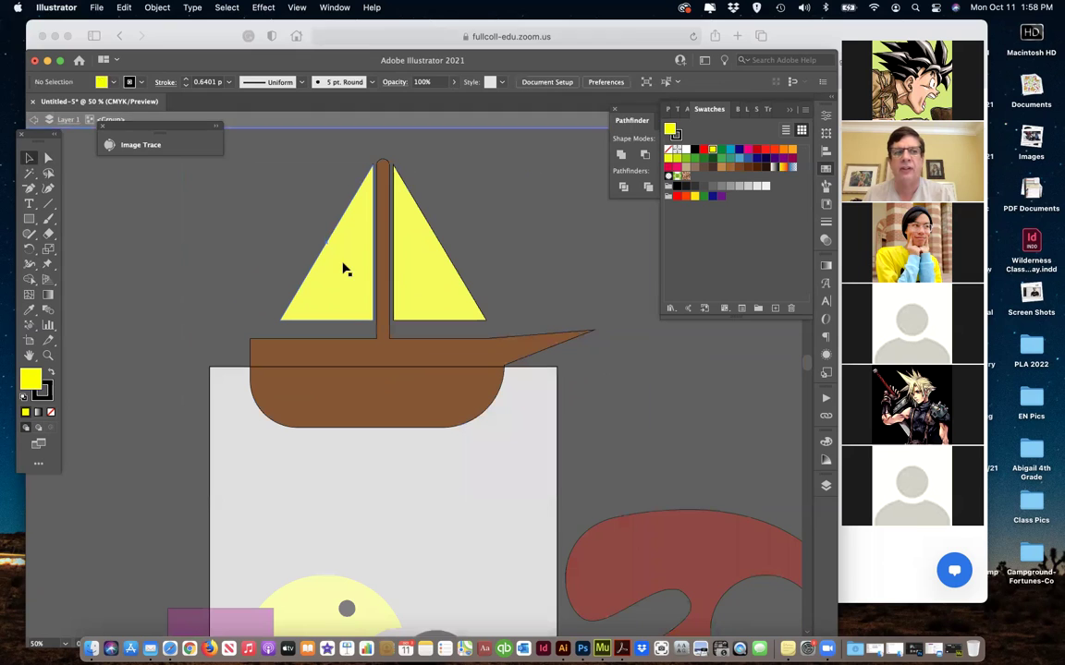
drag(158, 127, 150, 161)
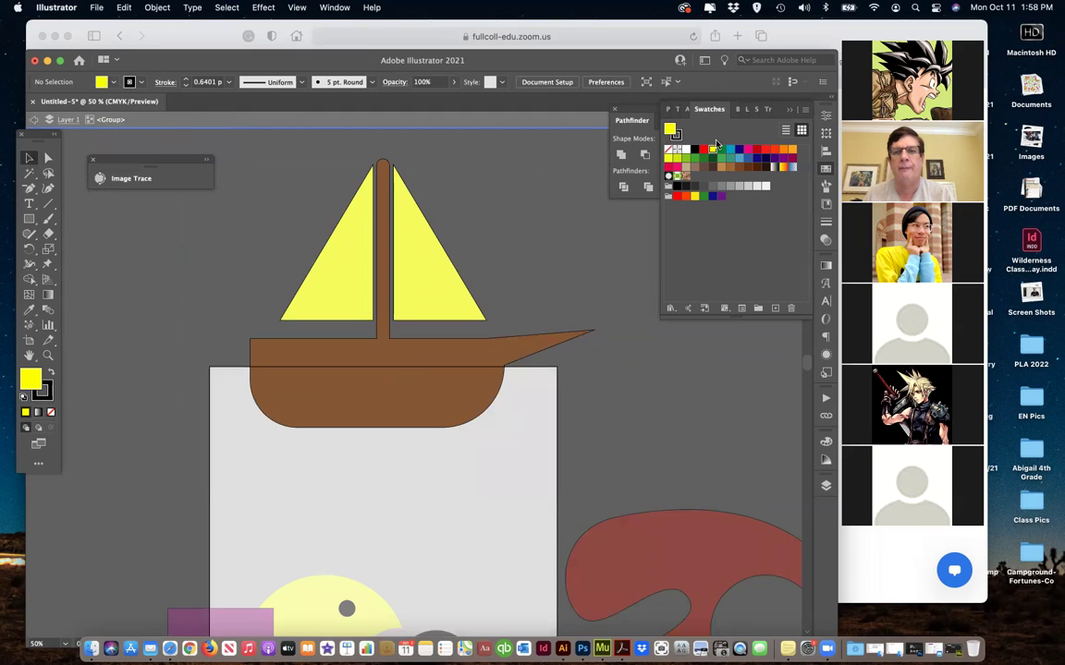
click(827, 171)
drag(695, 114, 668, 173)
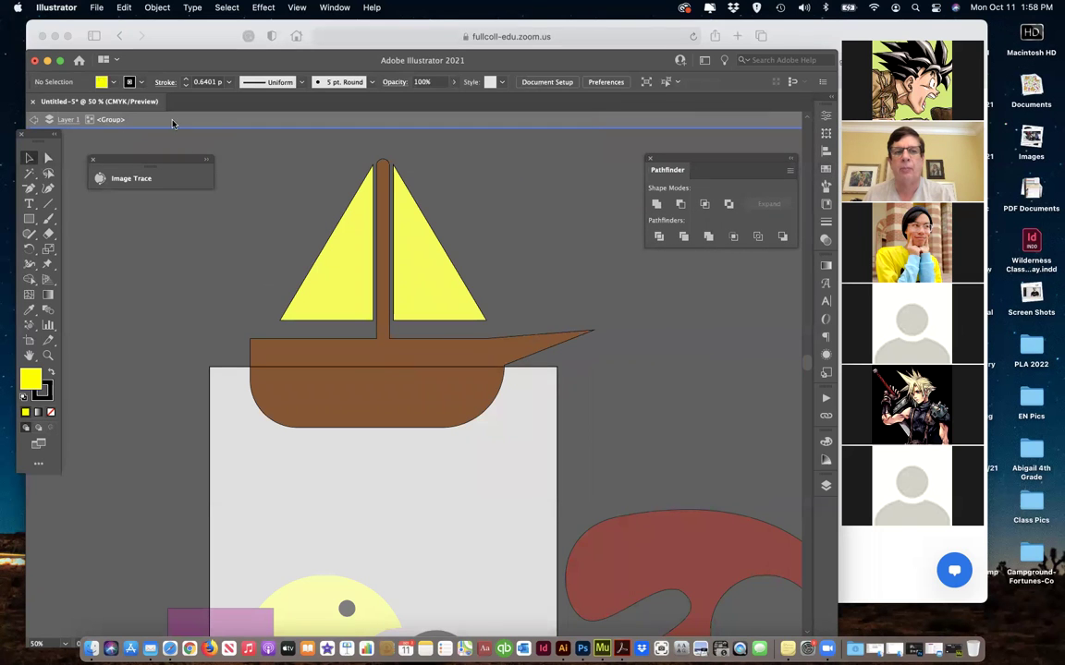
- Select the left and right sails individually within the isolated sailboat group, and exit isolation mode completely
scroll(416, 536, down, 2)
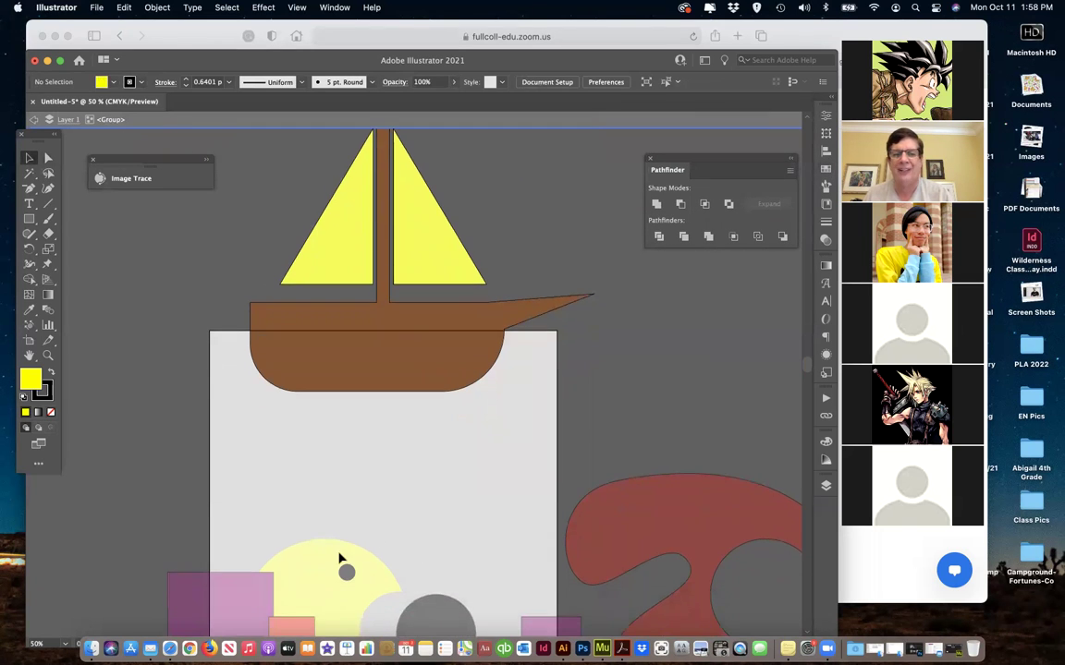
click(331, 335)
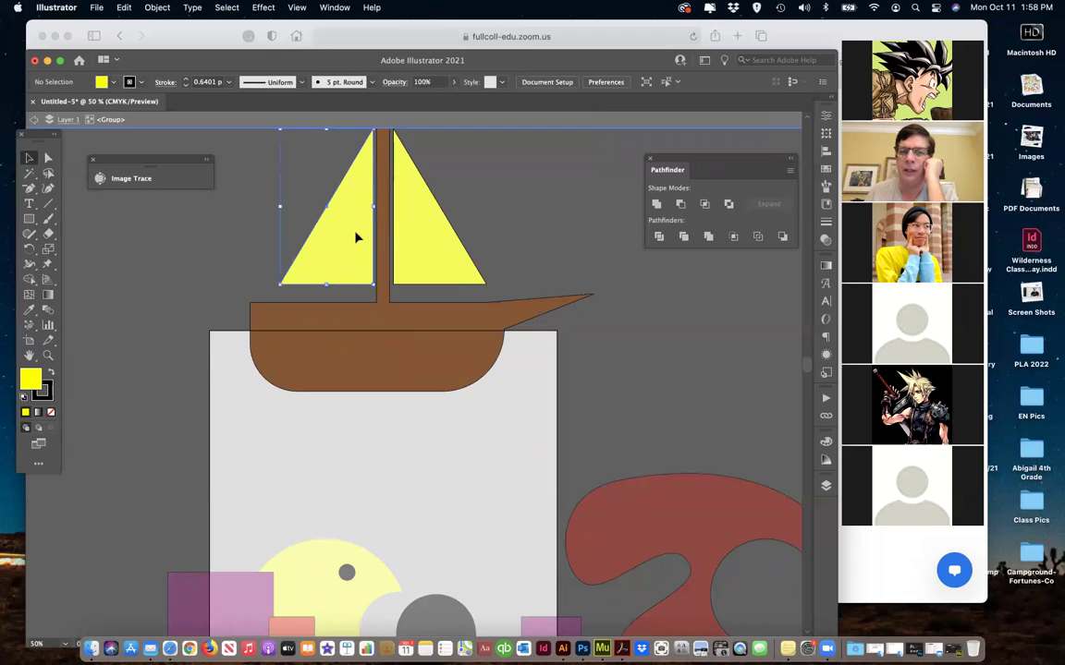
click(424, 237)
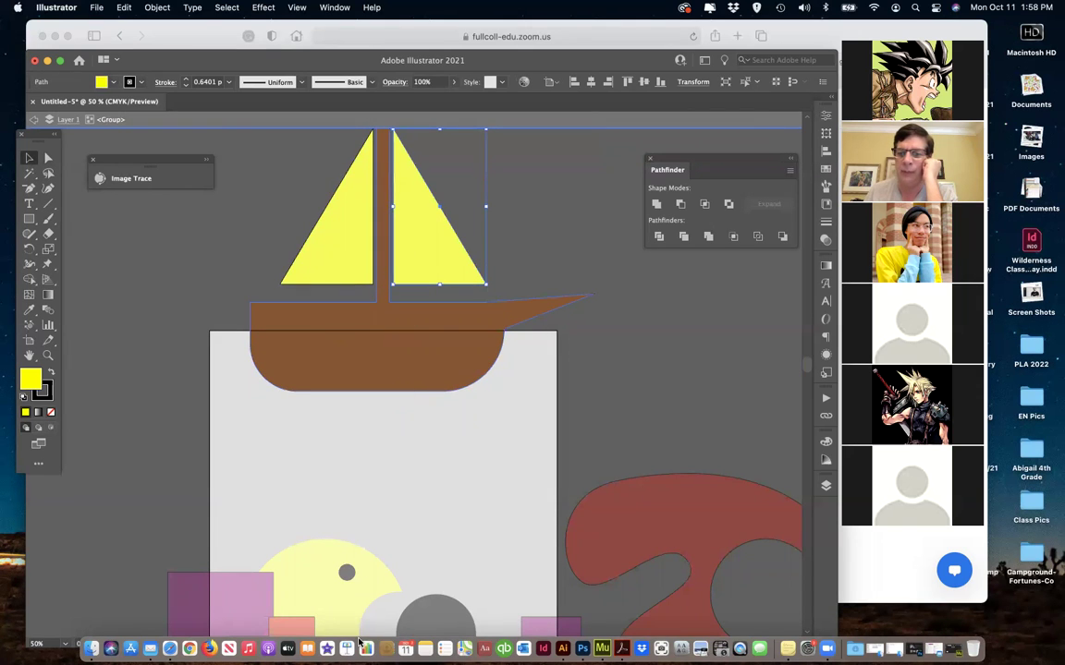
click(344, 603)
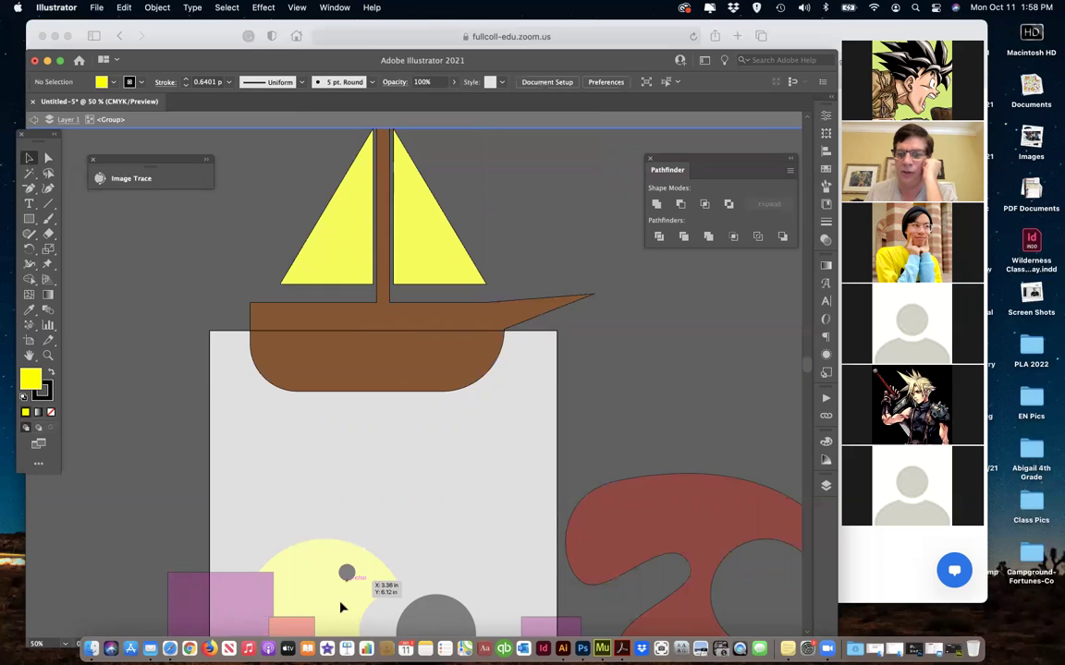
click(33, 122)
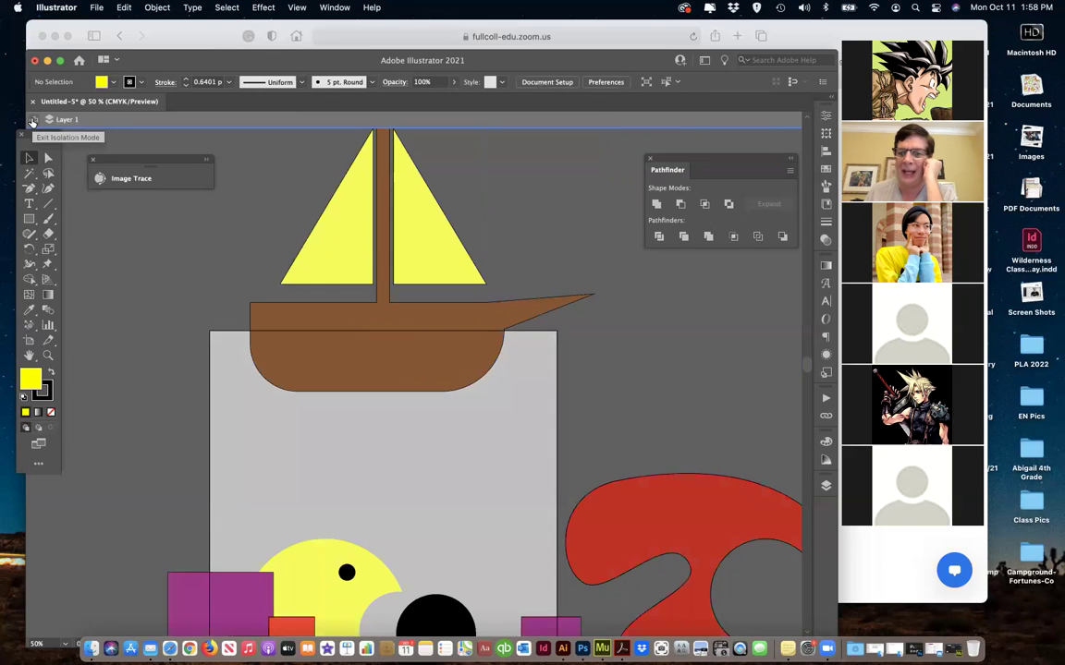
click(32, 121)
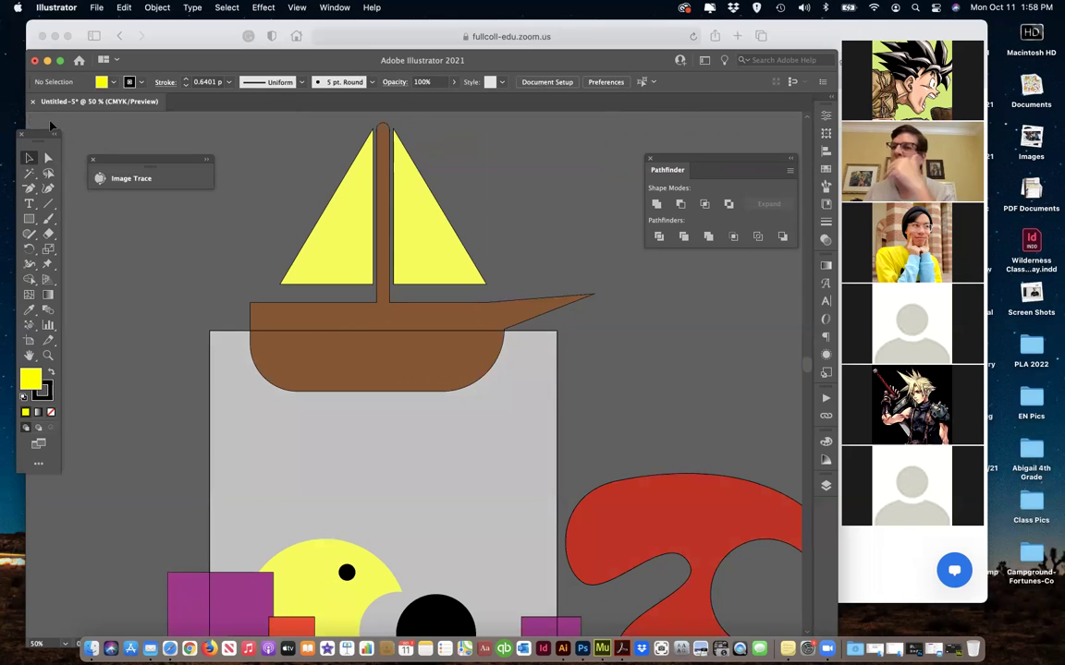
- Open the NPG Logo 80% Black OL.ai file from the NPG Logo folder inside National Park Geek on the Desktop
click(96, 8)
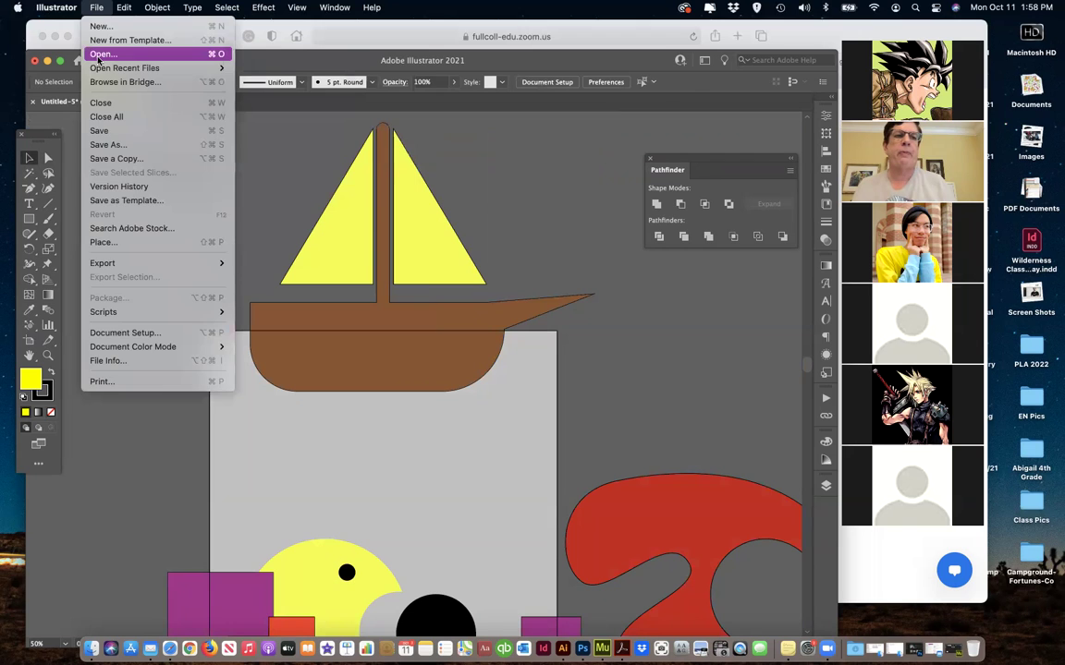
click(494, 220)
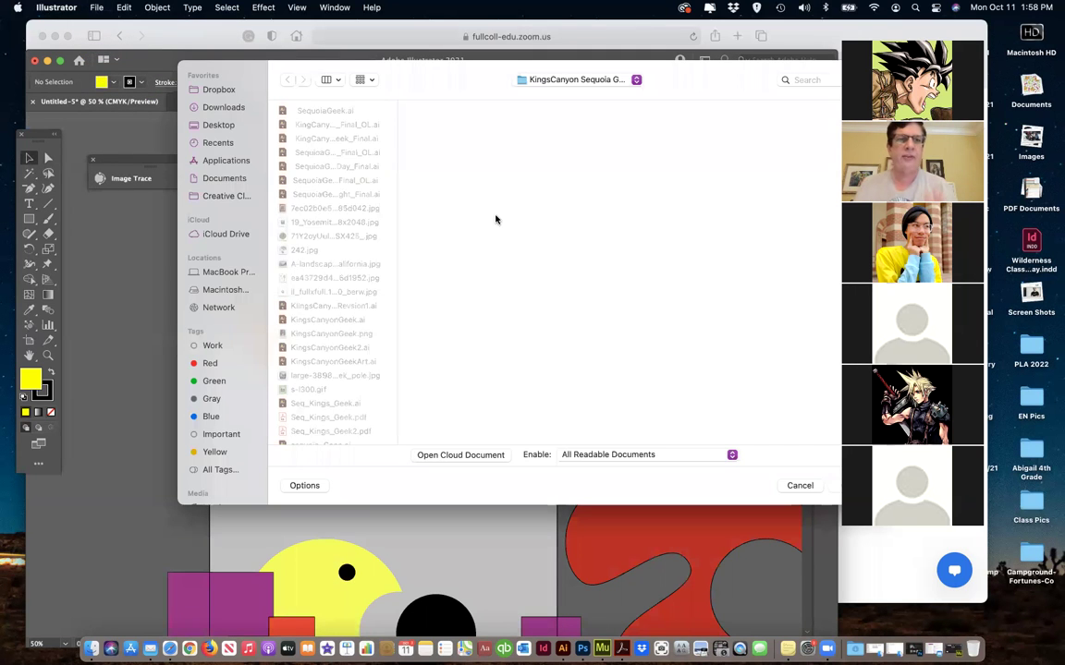
click(230, 126)
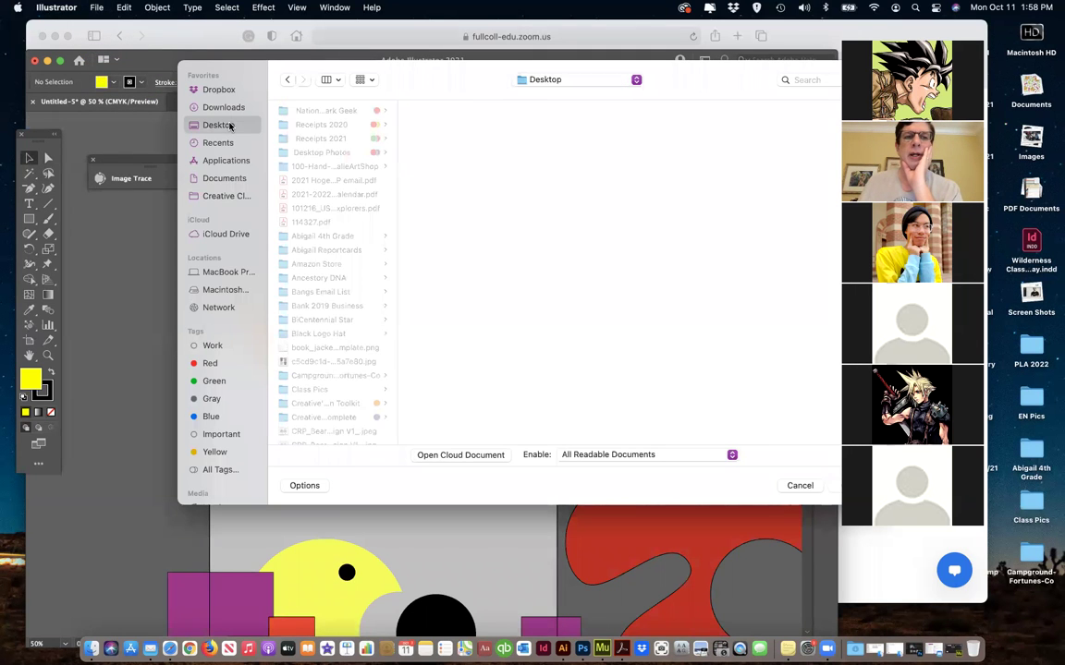
click(328, 110)
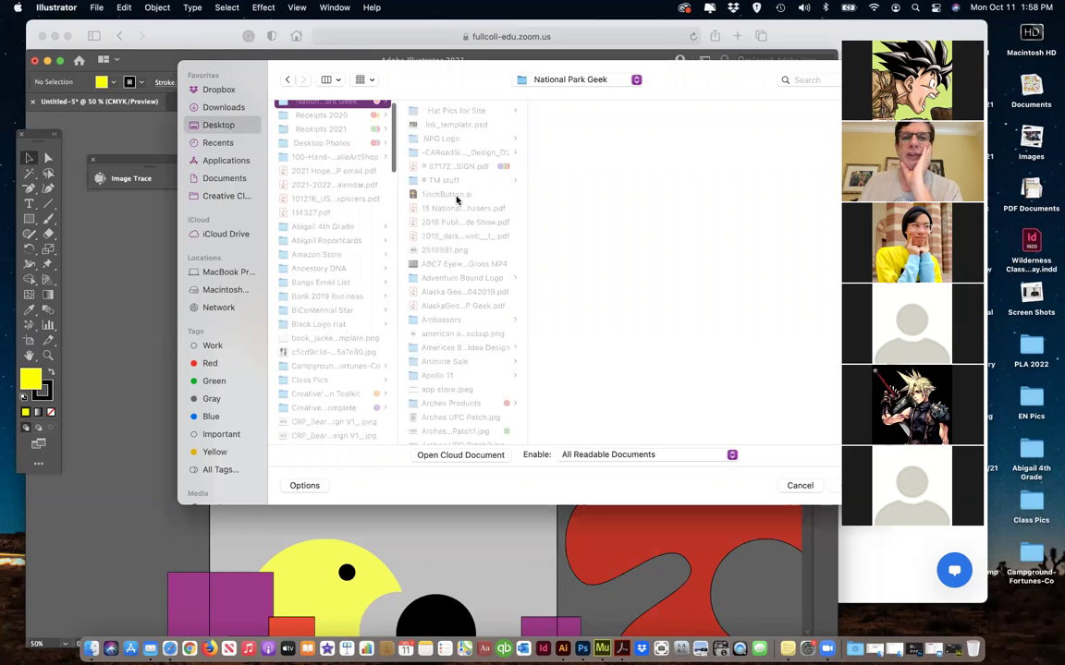
click(440, 139)
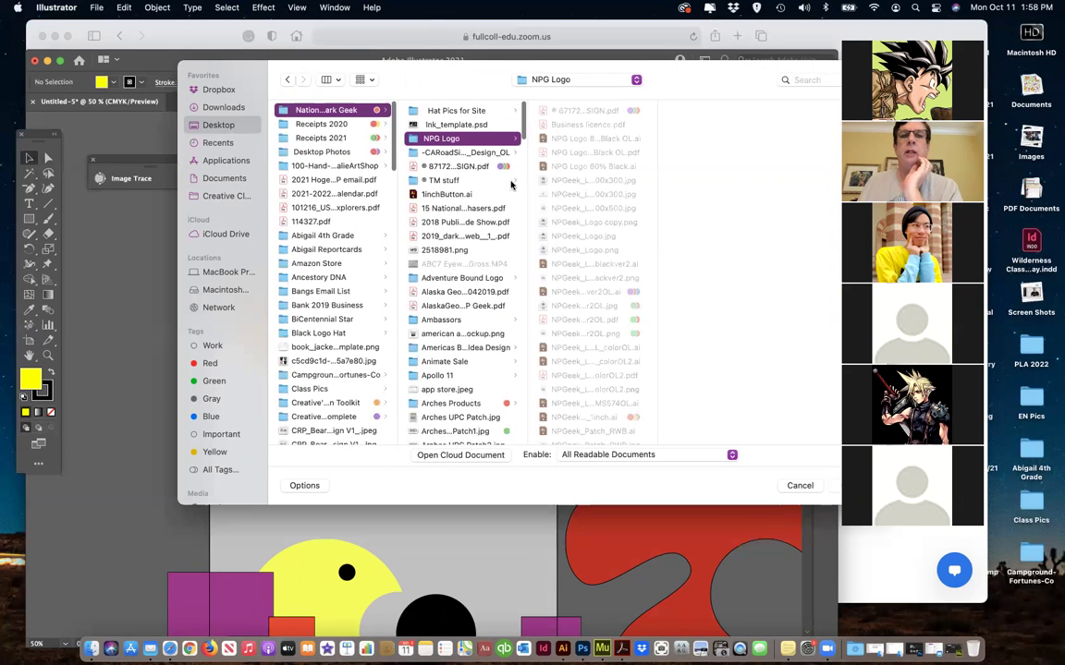
click(563, 168)
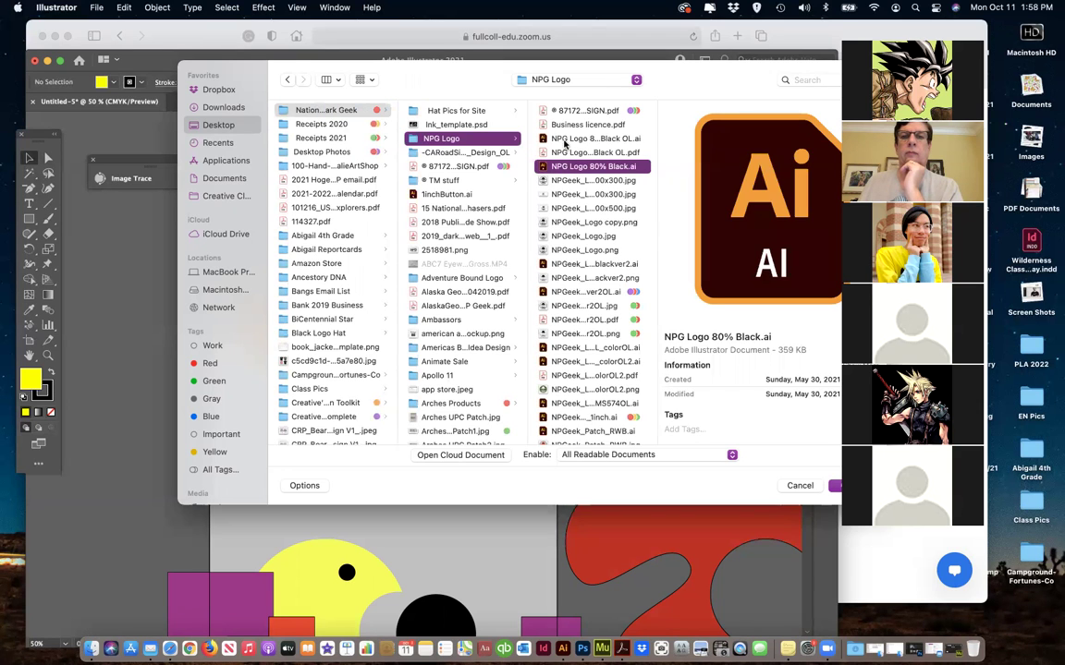
click(565, 139)
click(834, 486)
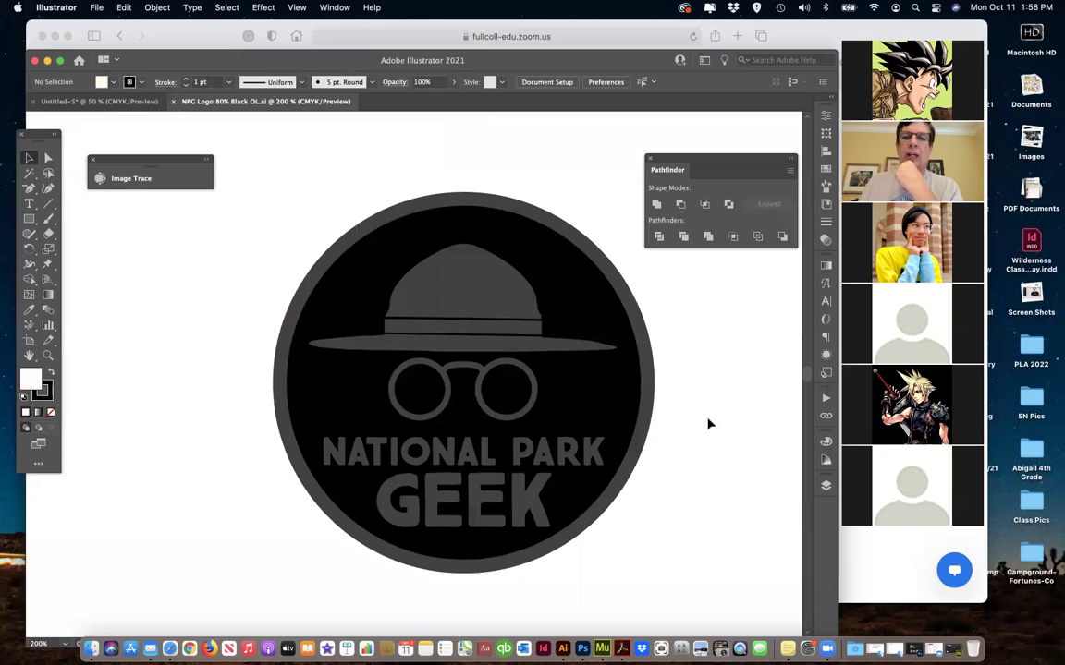
- Examine the logo's individual paths with Direct Selection, including the outer circle, hat parts, glasses and lettering
click(615, 414)
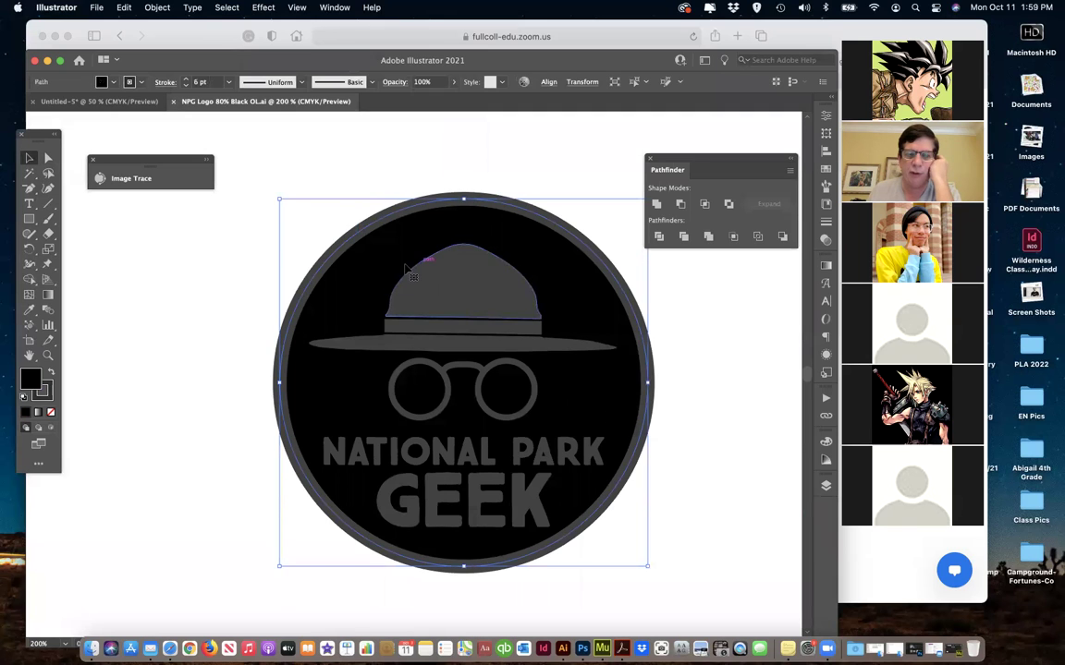
click(48, 158)
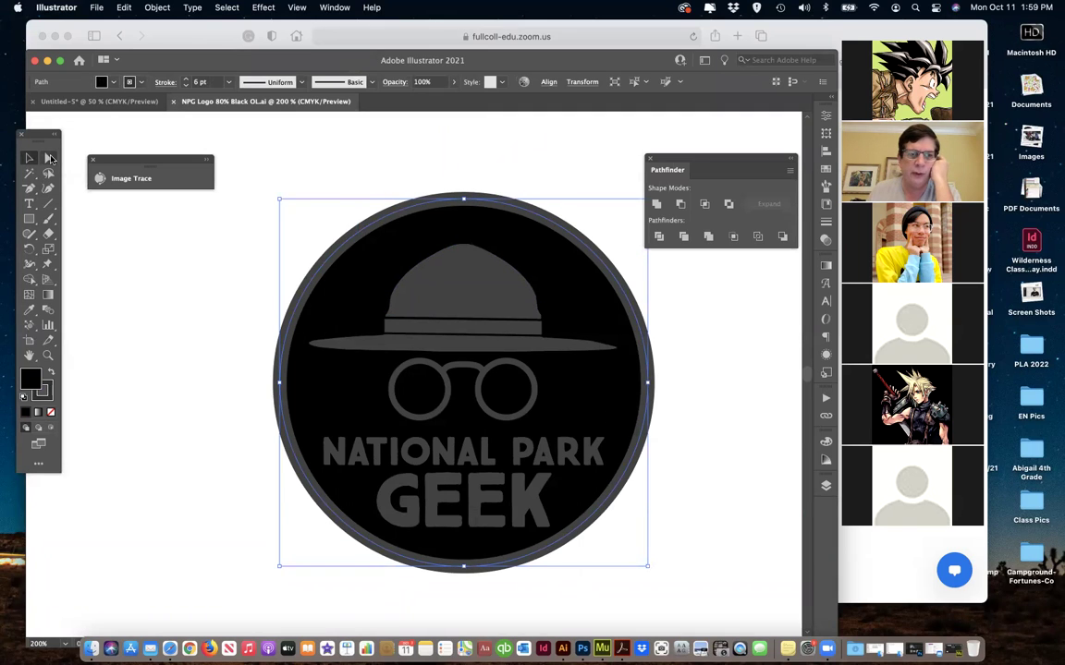
click(130, 237)
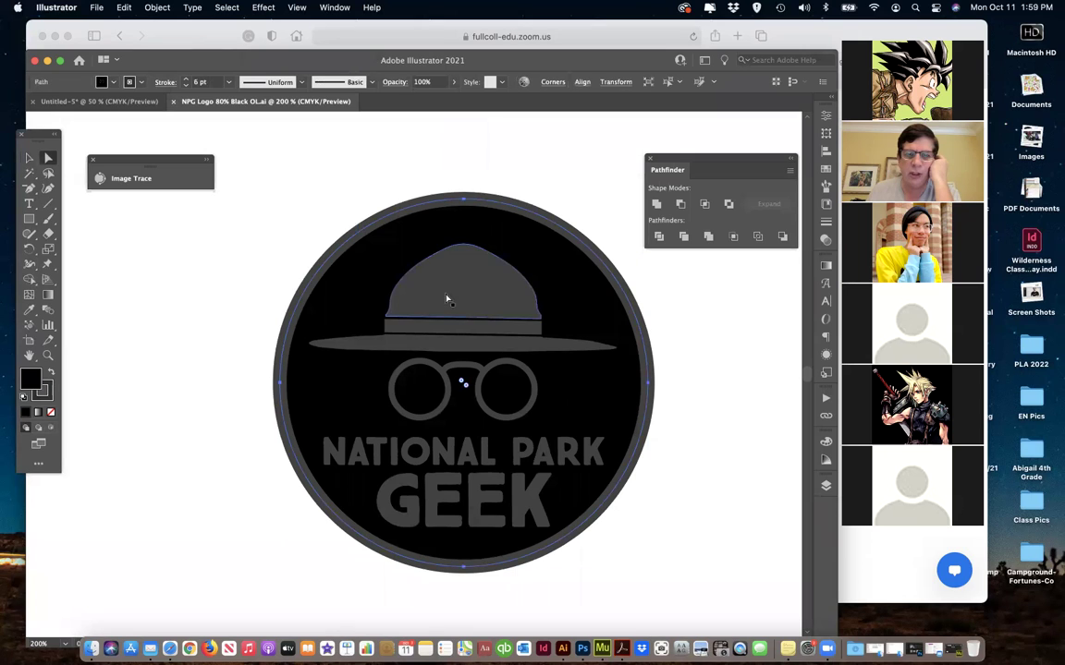
click(434, 326)
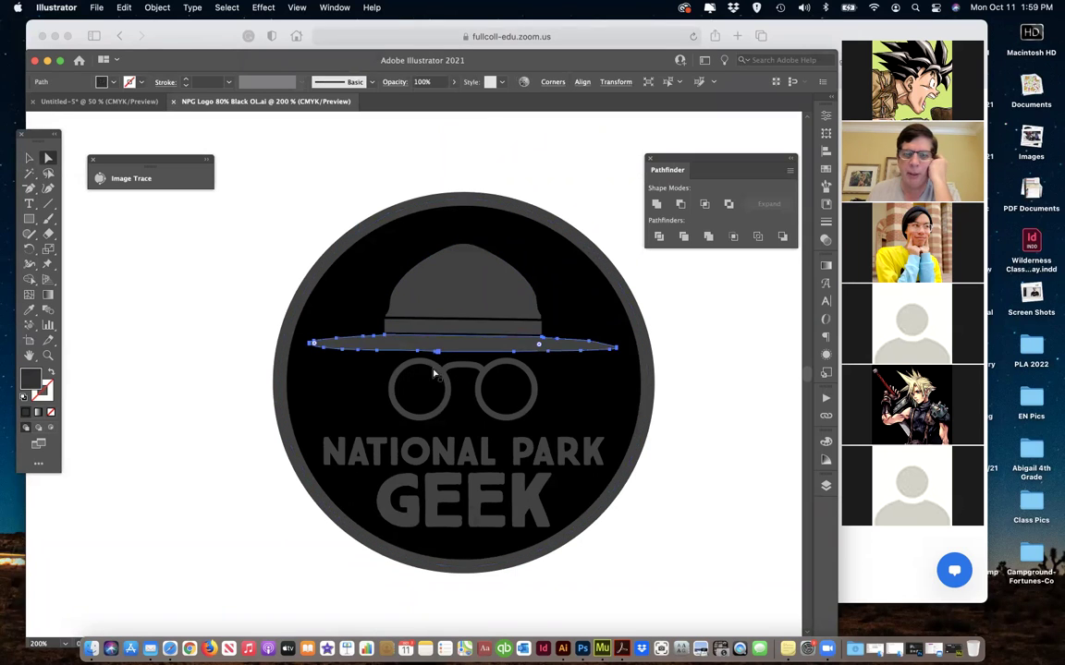
click(485, 372)
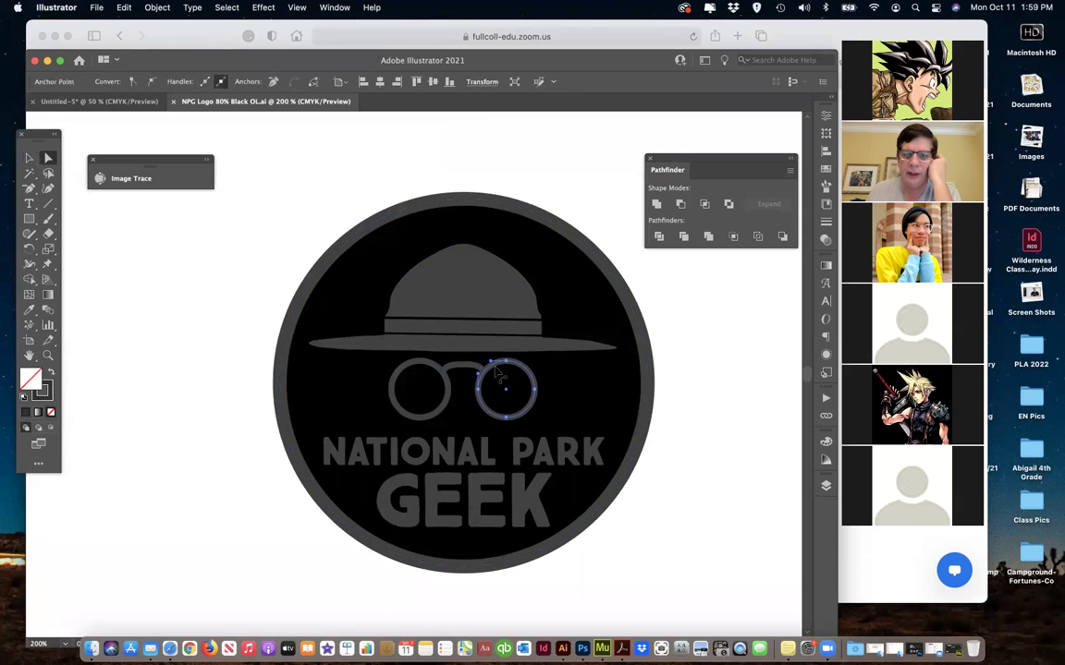
click(484, 368)
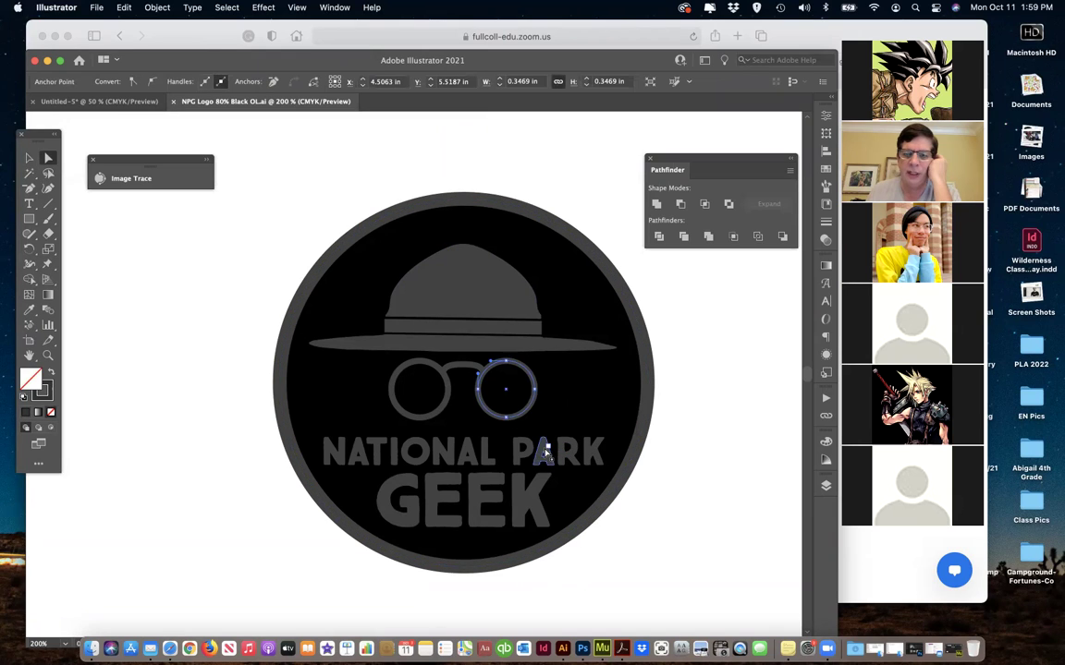
click(496, 339)
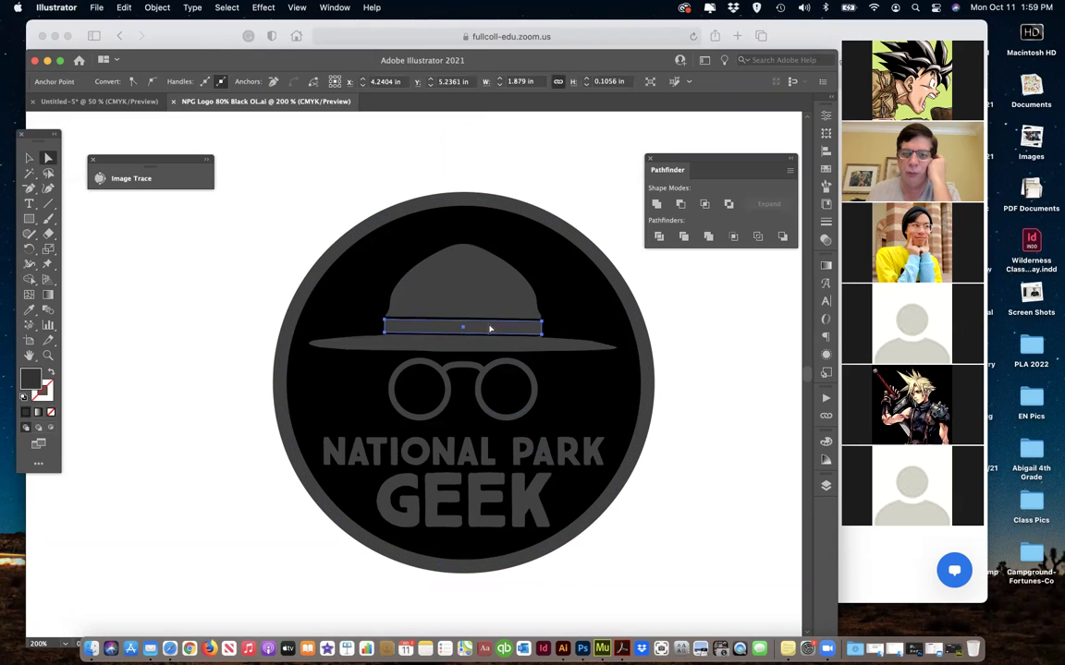
click(479, 303)
click(212, 247)
- Select the whole National Park Geek logo, move it slightly left and up on the artboard, and deselect it
key(v)
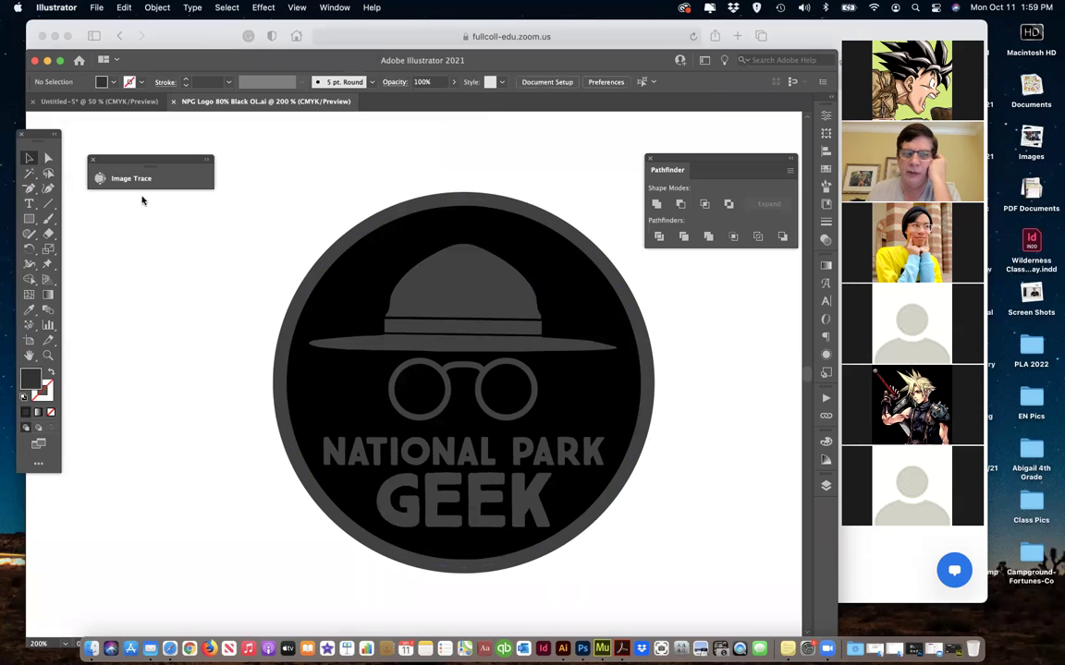
drag(238, 231, 696, 577)
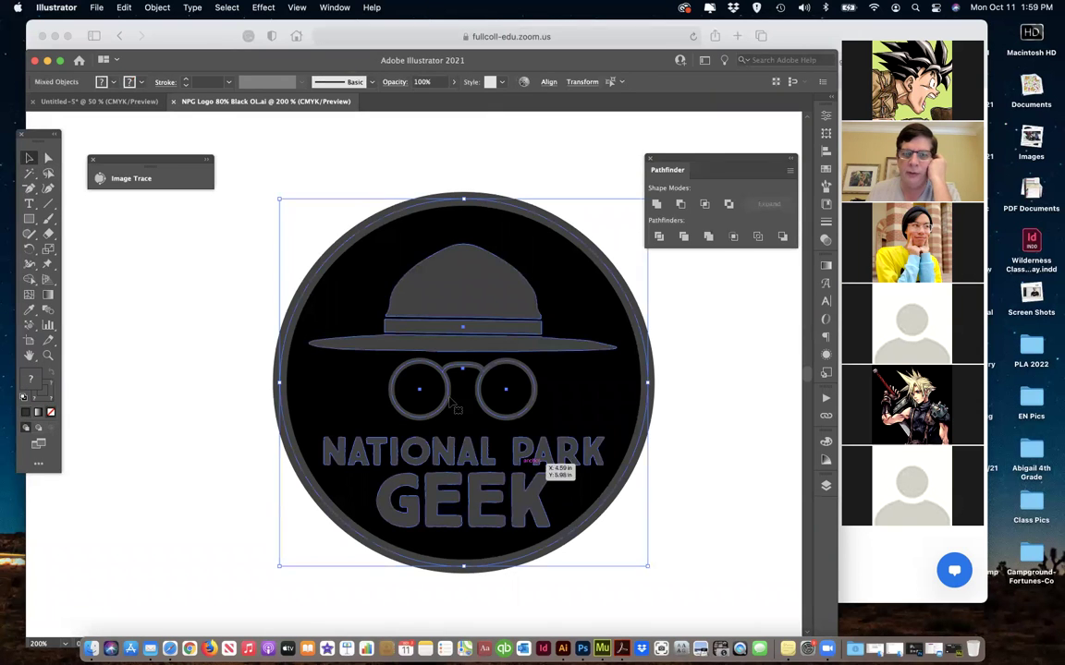
drag(500, 319, 455, 312)
click(661, 364)
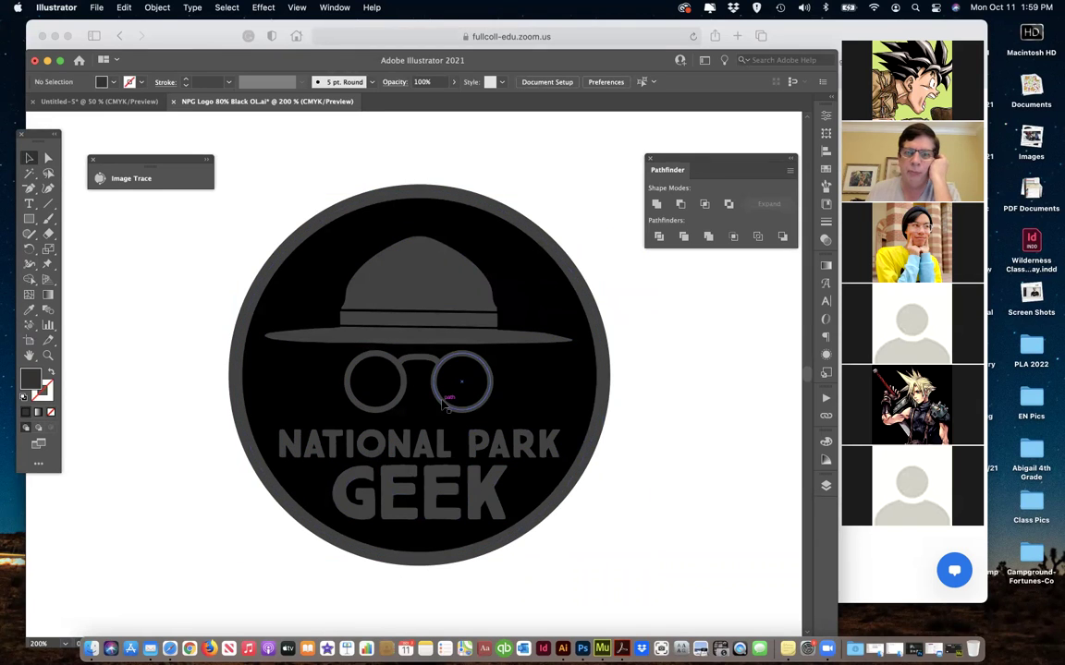
- Isolate the glasses group and set the right lens's stroke to the C=0 M=0 Y=0 K=5 swatch
double_click(442, 400)
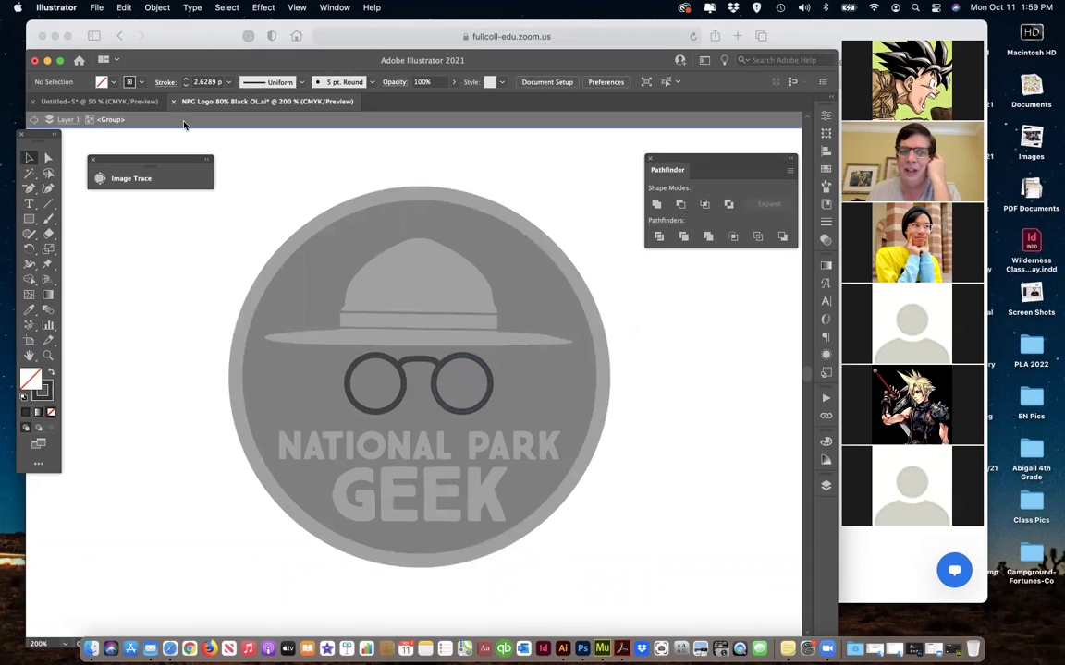
click(825, 168)
click(765, 187)
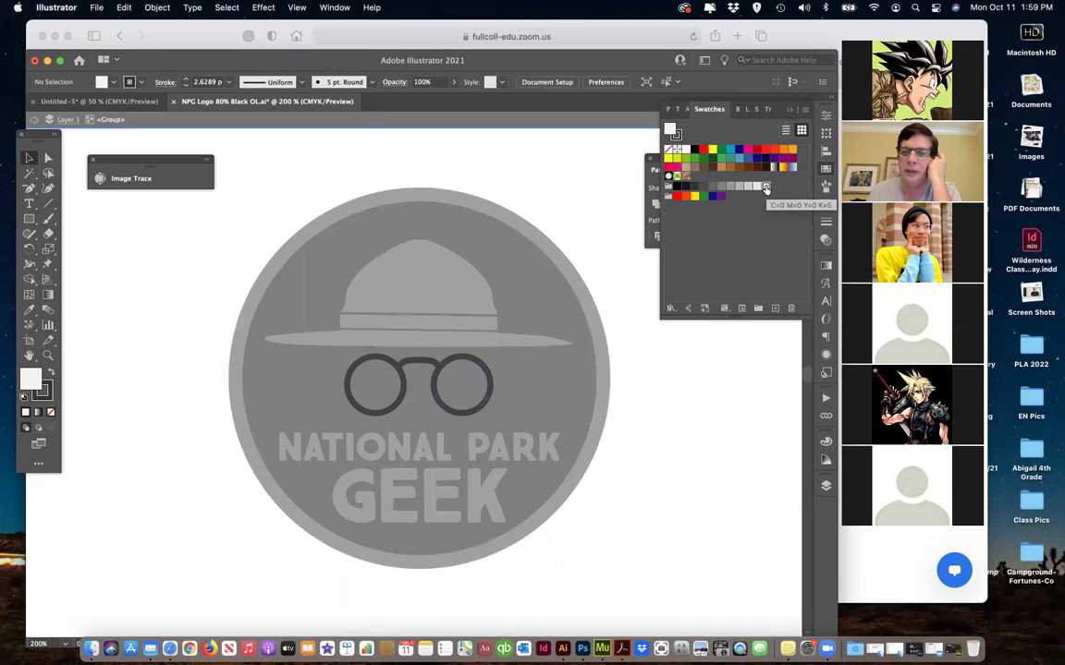
click(677, 135)
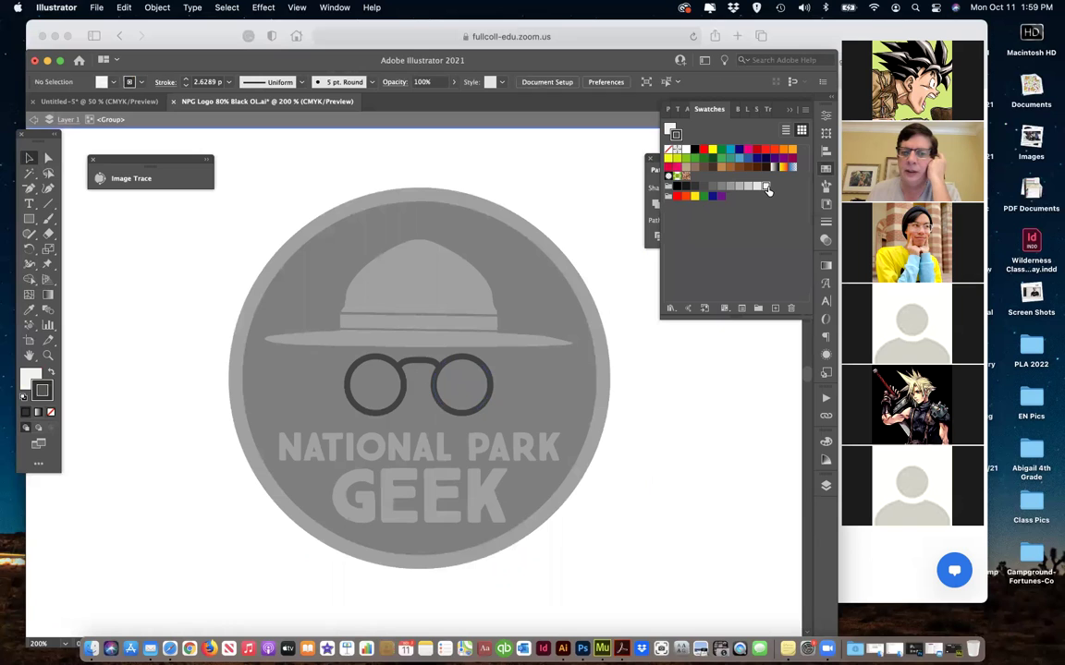
click(766, 188)
click(489, 384)
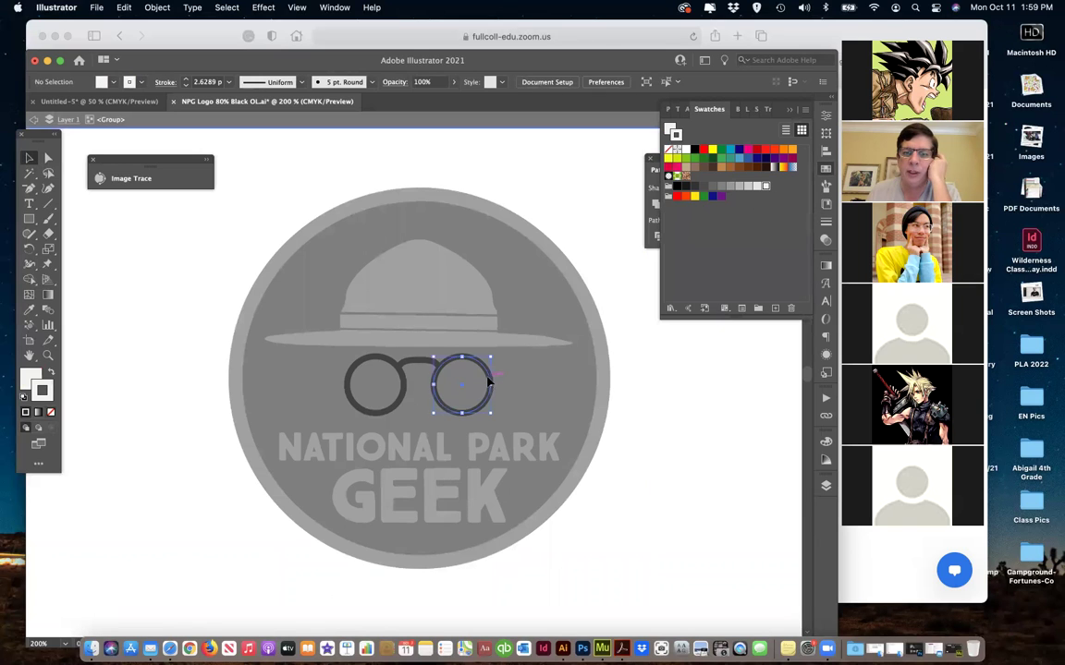
click(766, 188)
- Give the glasses' bridge and left lens the same K=5 light grey stroke, and exit isolation mode
click(417, 364)
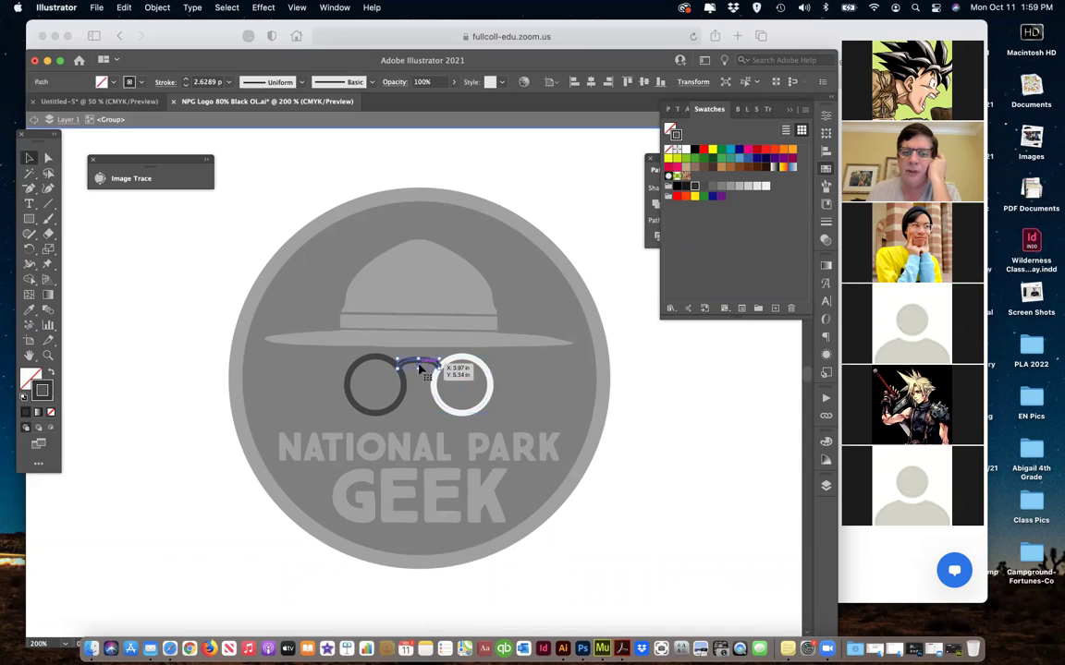
click(766, 187)
click(369, 357)
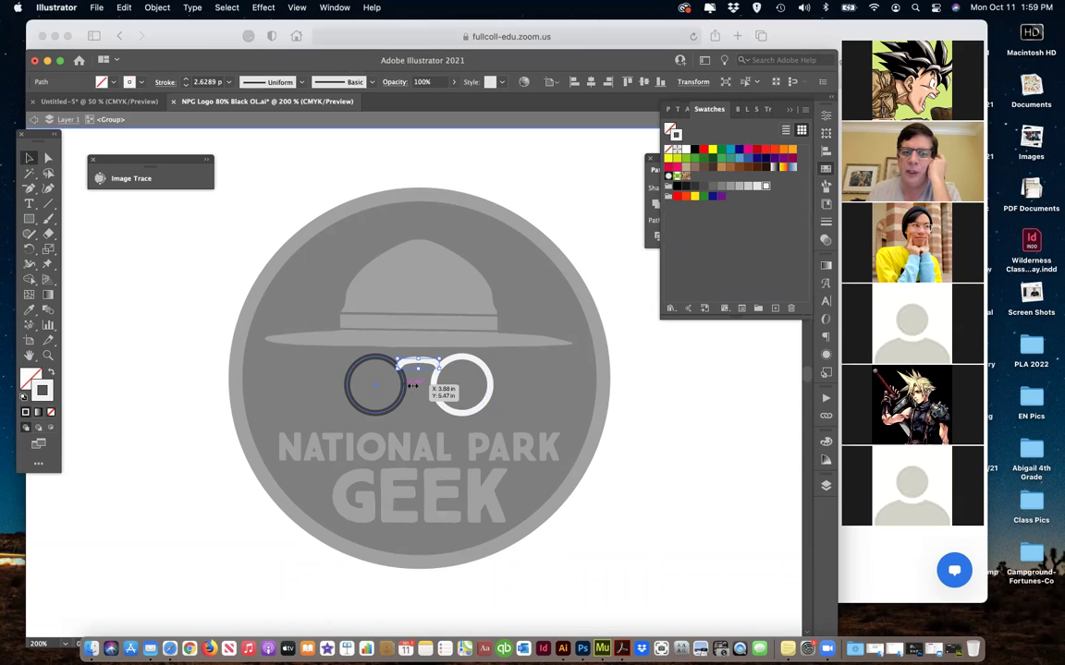
click(766, 186)
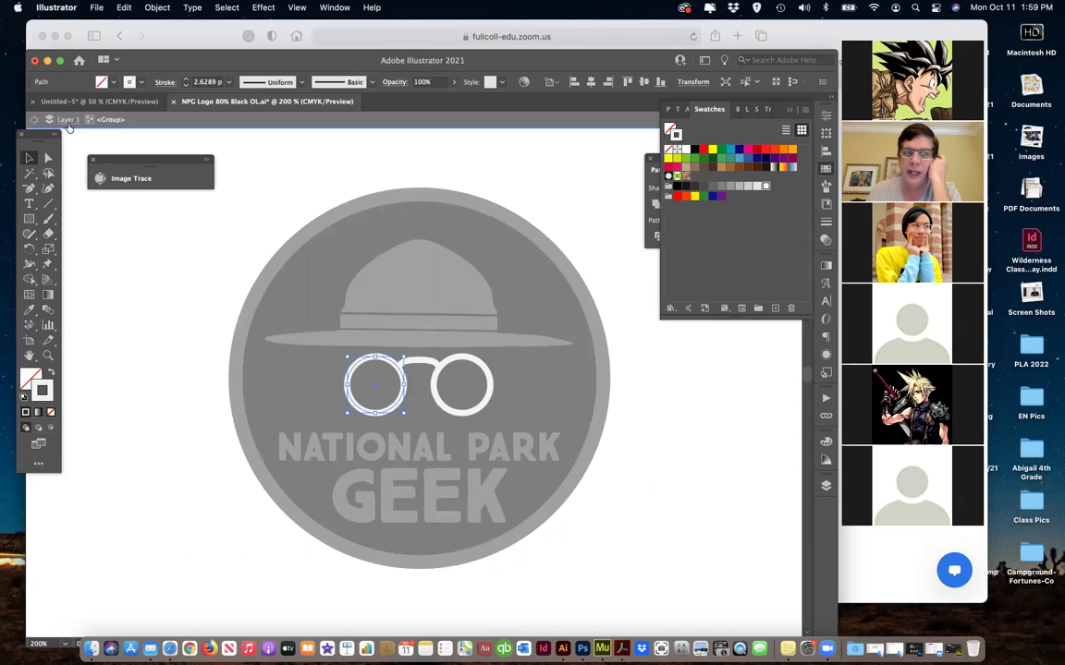
click(35, 121)
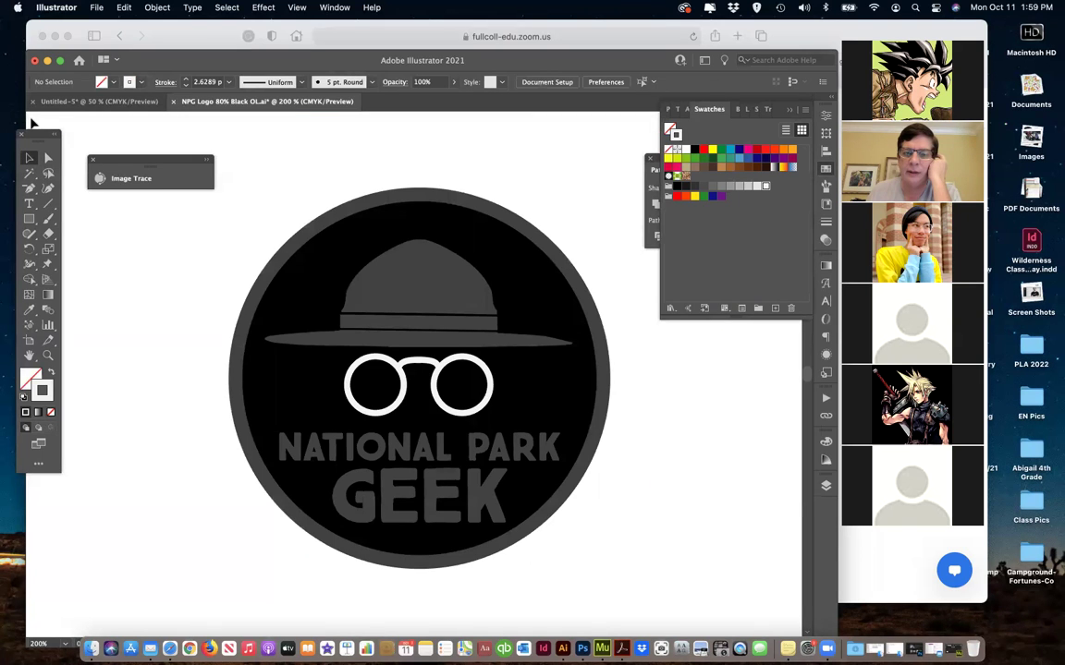
- Fill the whole hat group with the C=0 M=0 Y=0 K=5 light grey swatch
click(379, 262)
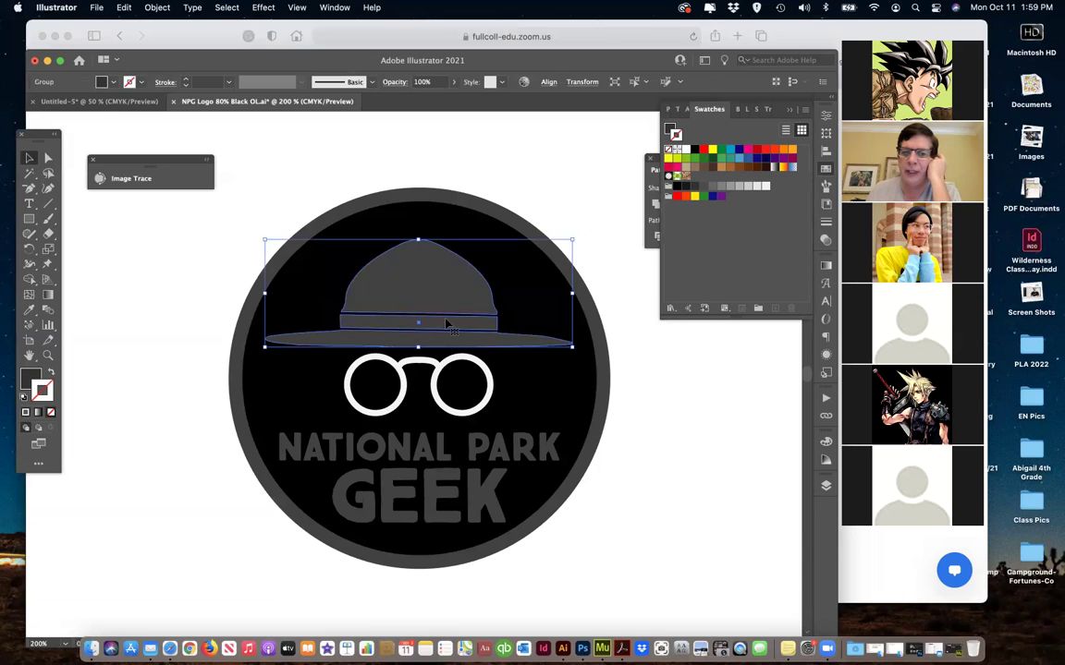
click(674, 134)
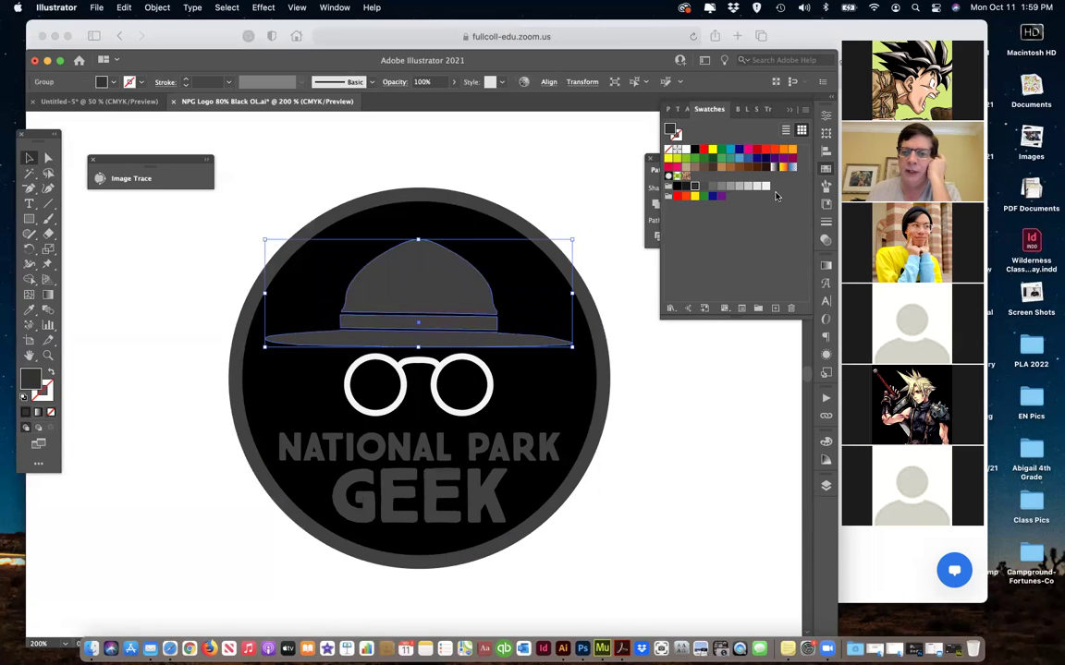
click(765, 188)
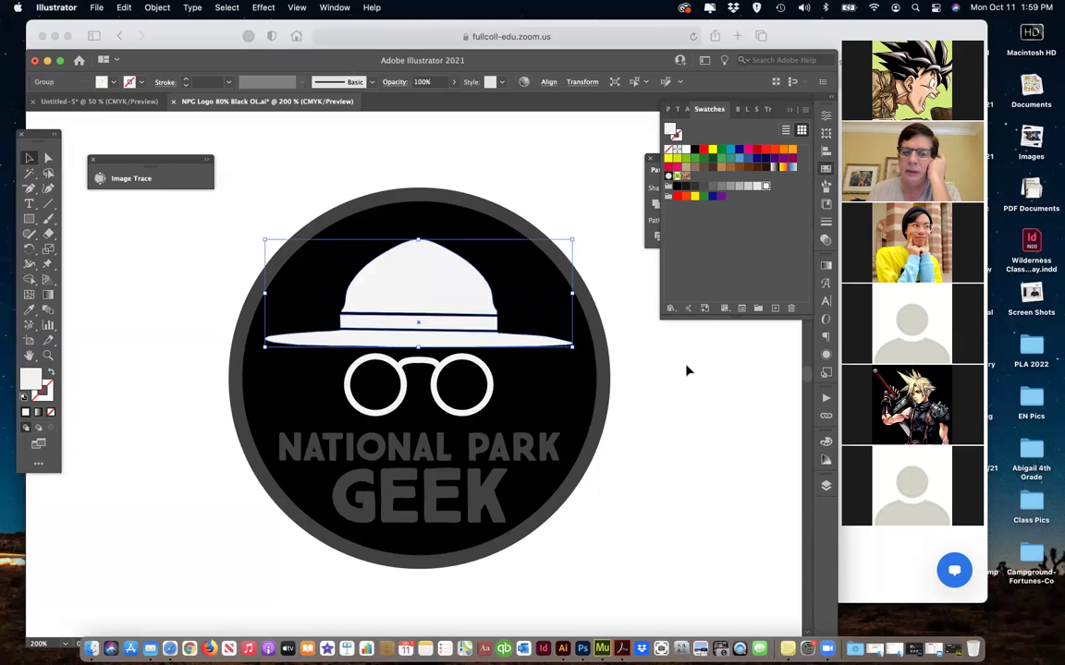
- Fill the NATIONAL PARK and GEEK lettering groups with the C=0 M=0 Y=0 K=5 light grey swatch
click(547, 460)
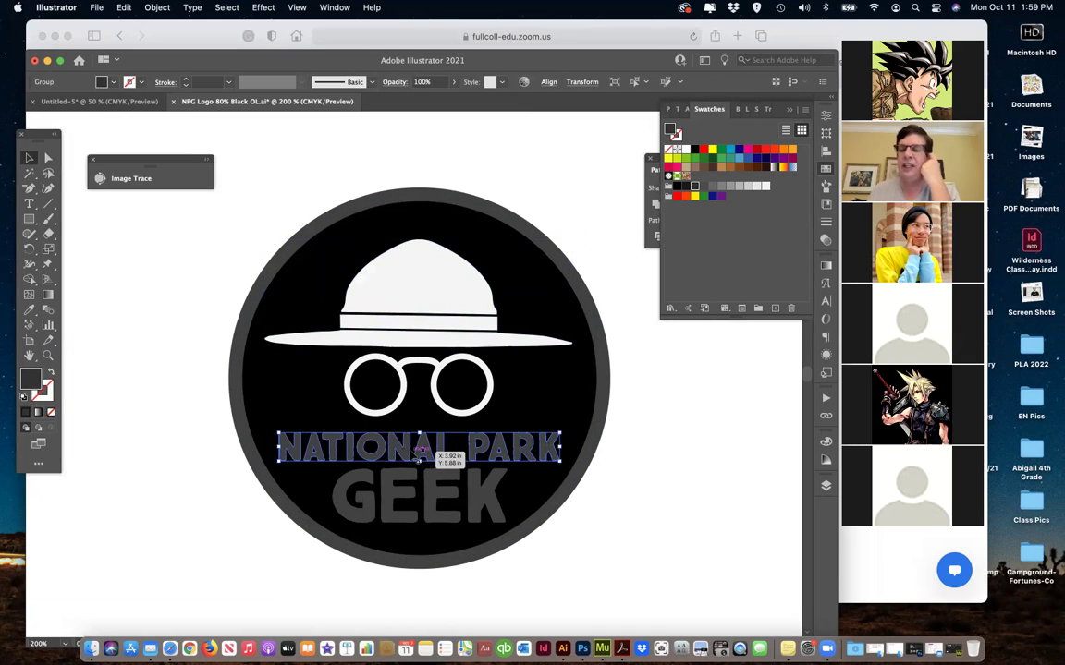
drag(421, 450, 420, 447)
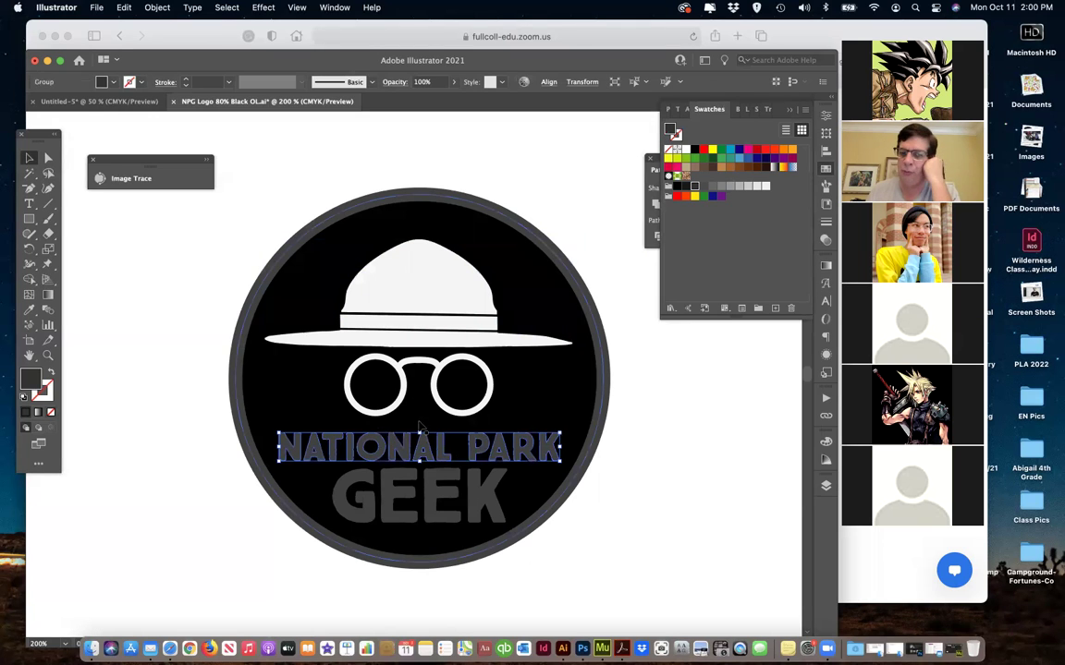
click(766, 185)
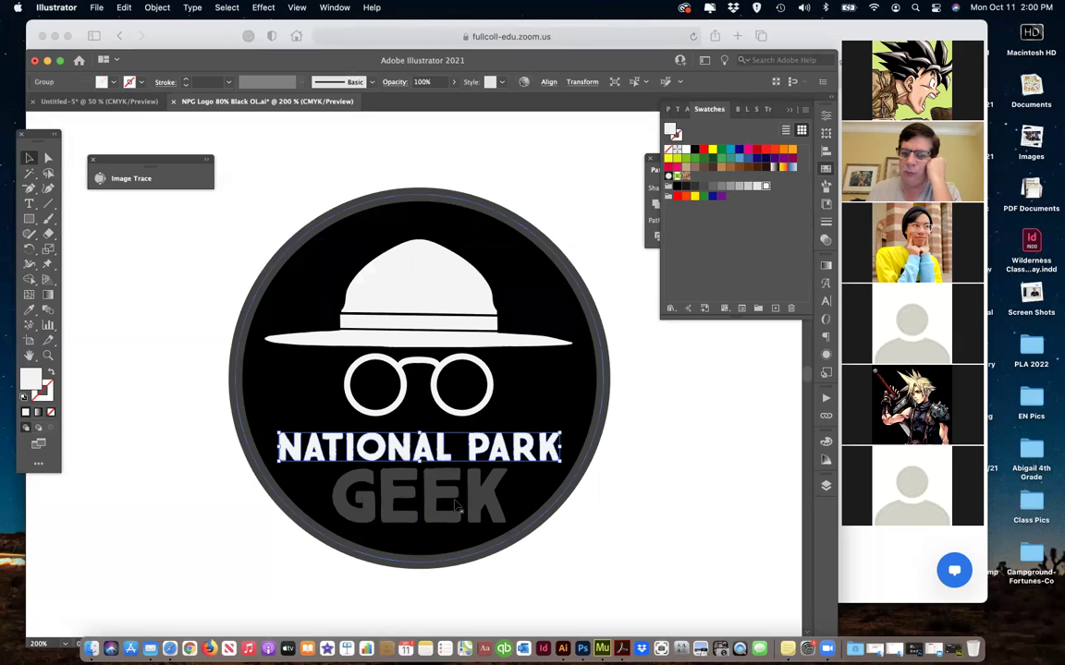
click(473, 499)
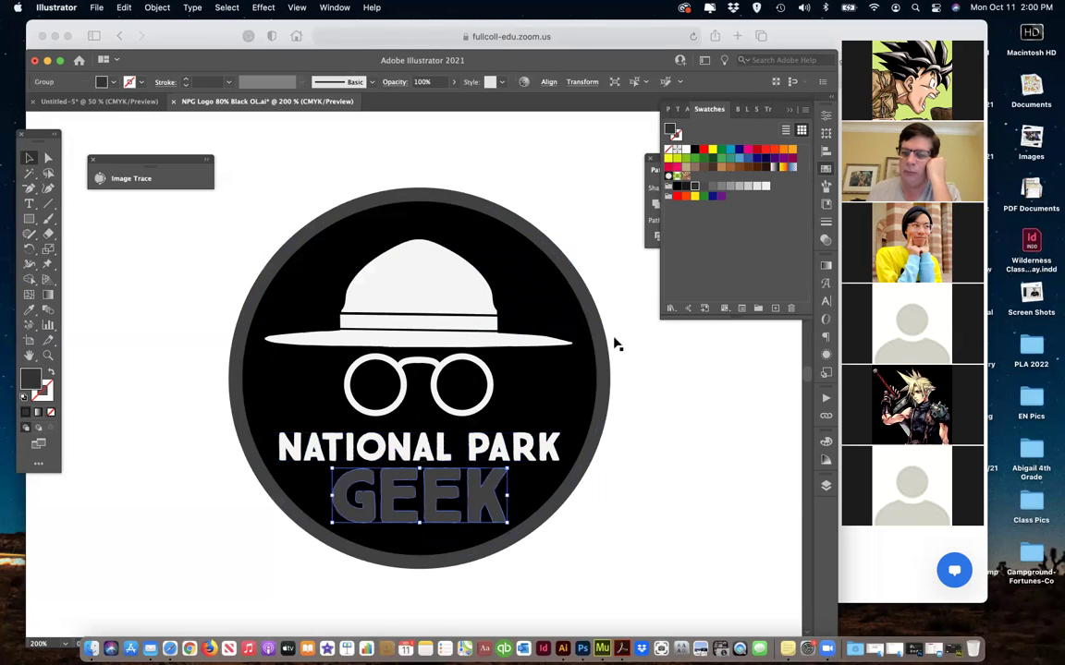
click(765, 188)
- Set the badge circle's stroke to the C=0 M=0 Y=0 K=5 light grey swatch
click(603, 398)
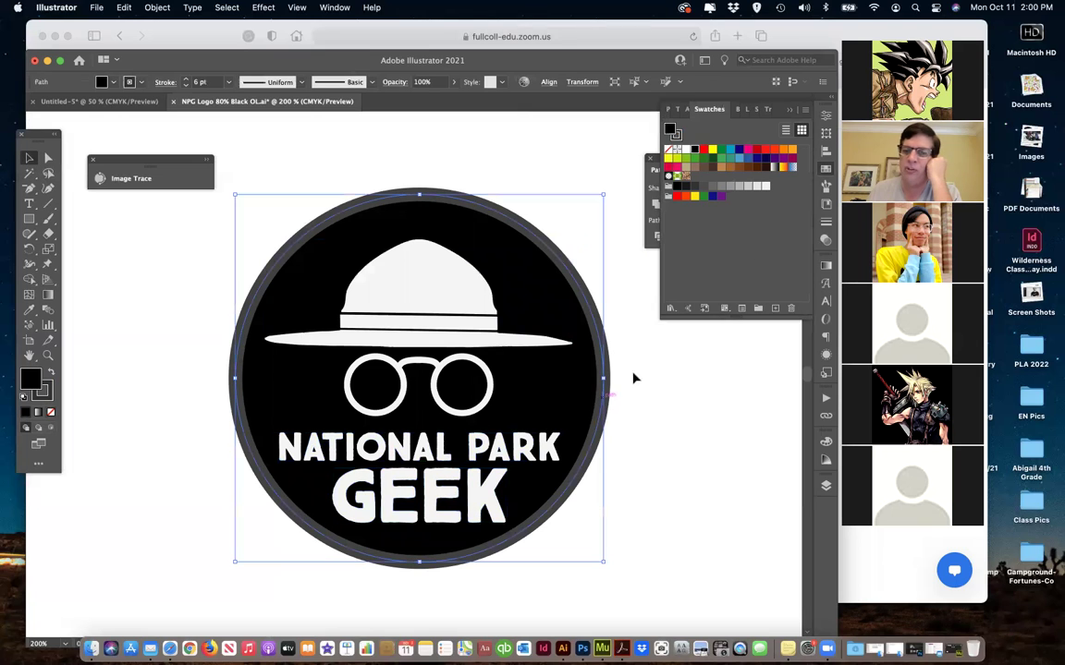
click(676, 135)
click(765, 188)
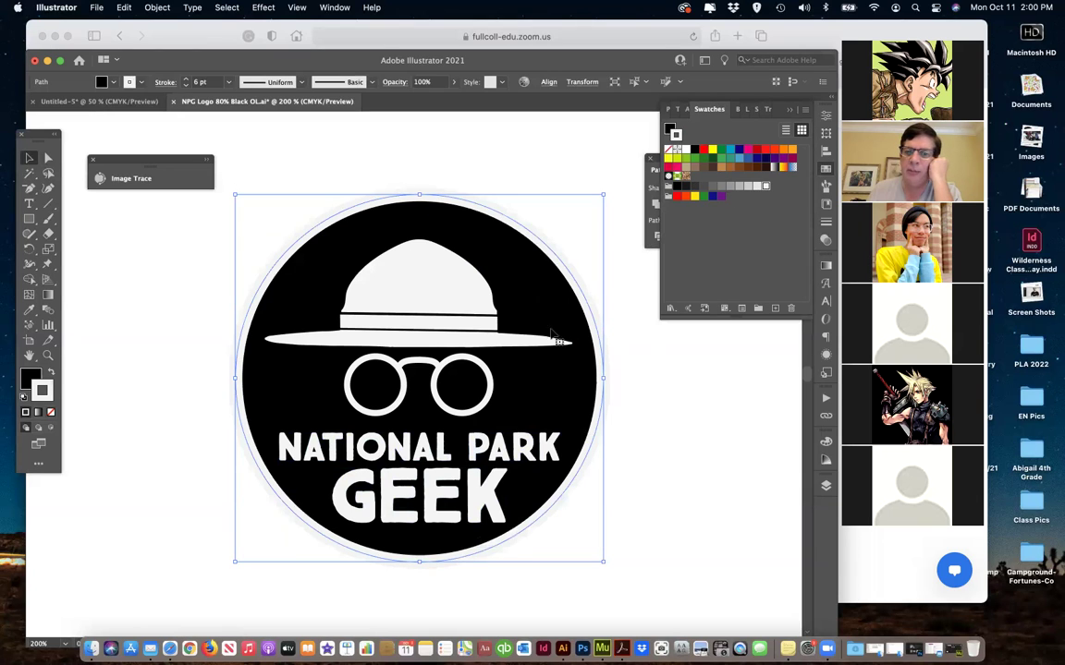
- Try purple, green, dark green and orange fills on the badge circle and settle on the red-orange swatch
click(771, 160)
click(772, 162)
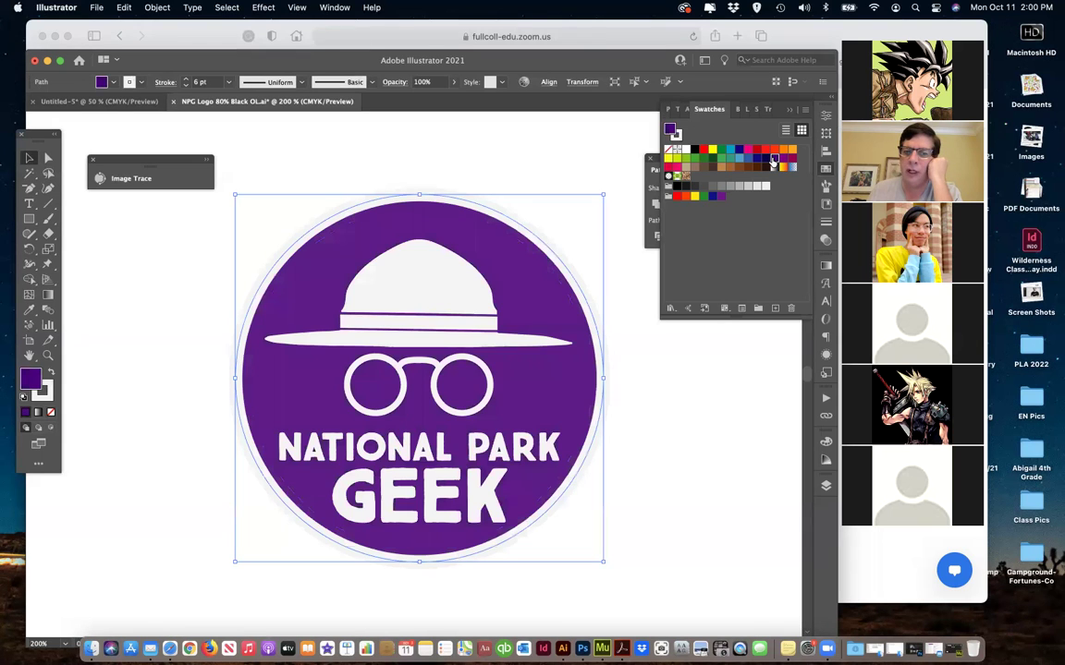
click(720, 165)
click(715, 163)
click(713, 161)
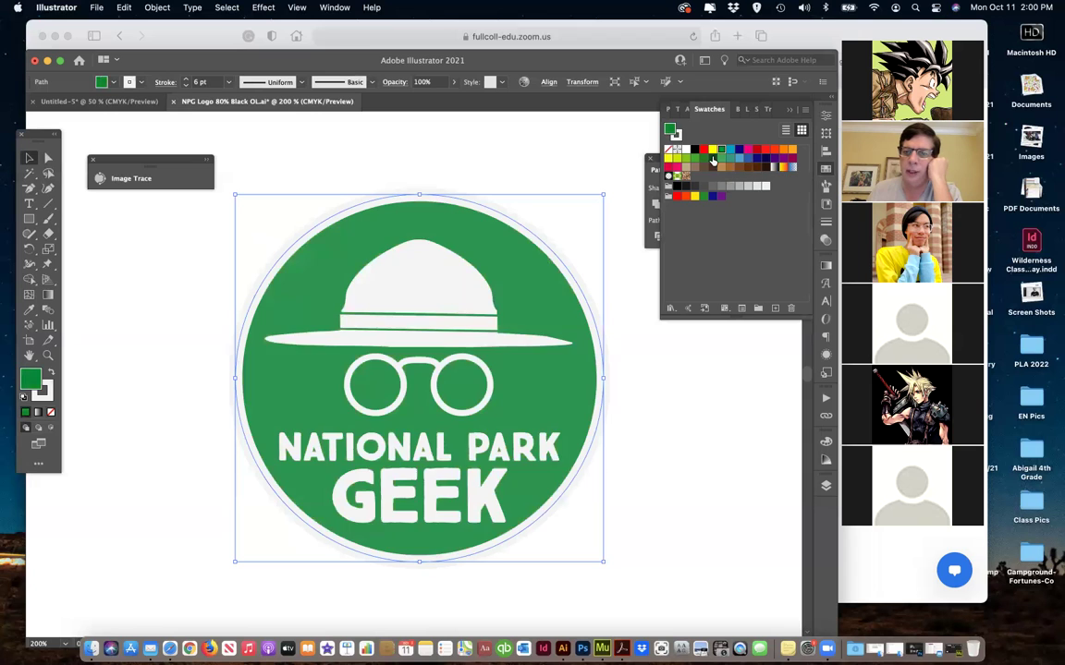
click(689, 163)
click(710, 163)
click(720, 166)
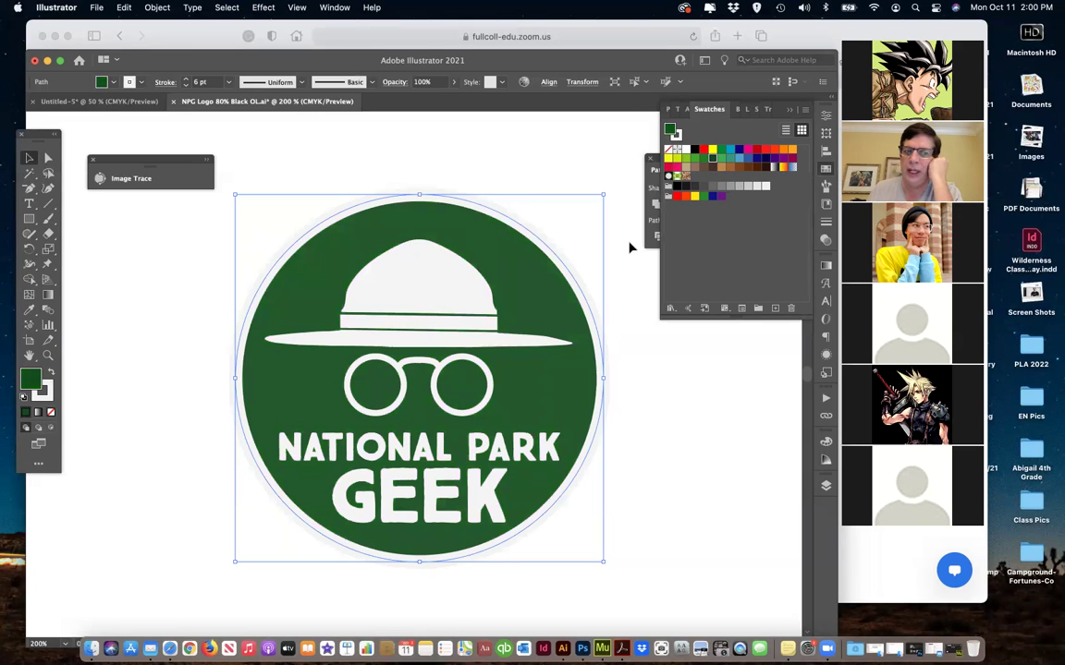
click(784, 149)
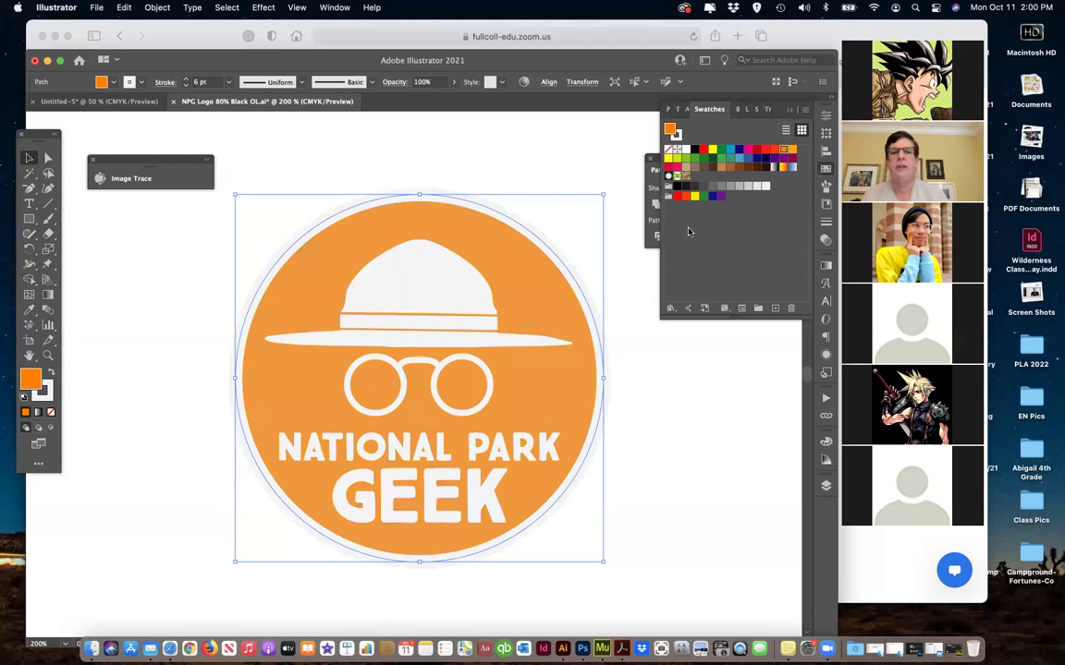
click(775, 148)
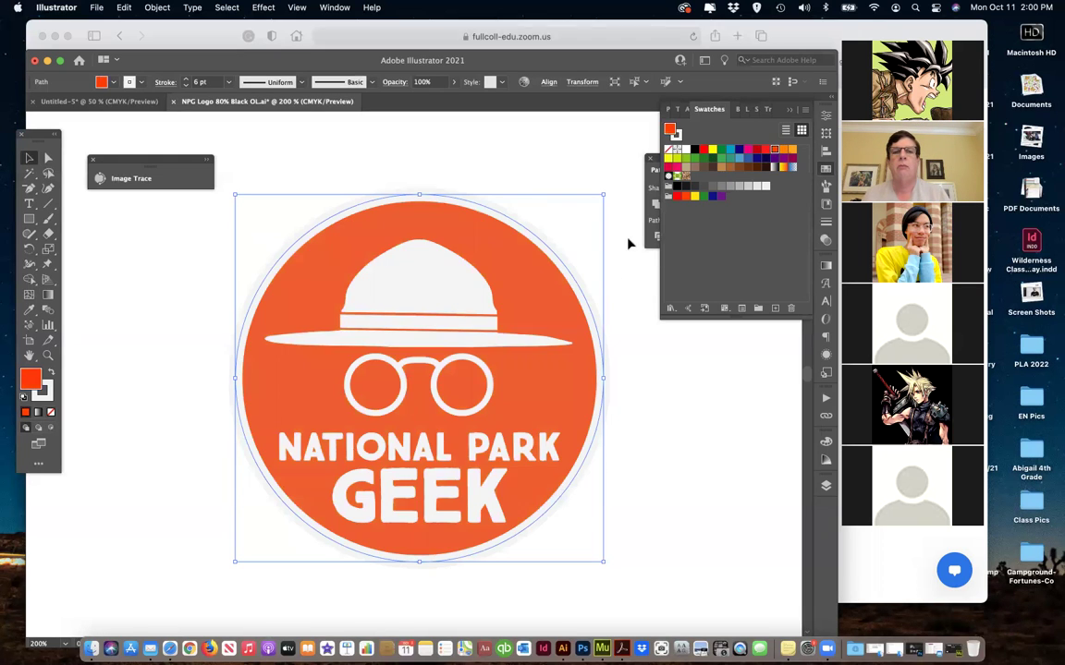
- Isolate the hat group, fill the hatband with the C=25 M=40 Y=65 K=0 tan swatch, and exit isolation mode
double_click(427, 302)
click(428, 302)
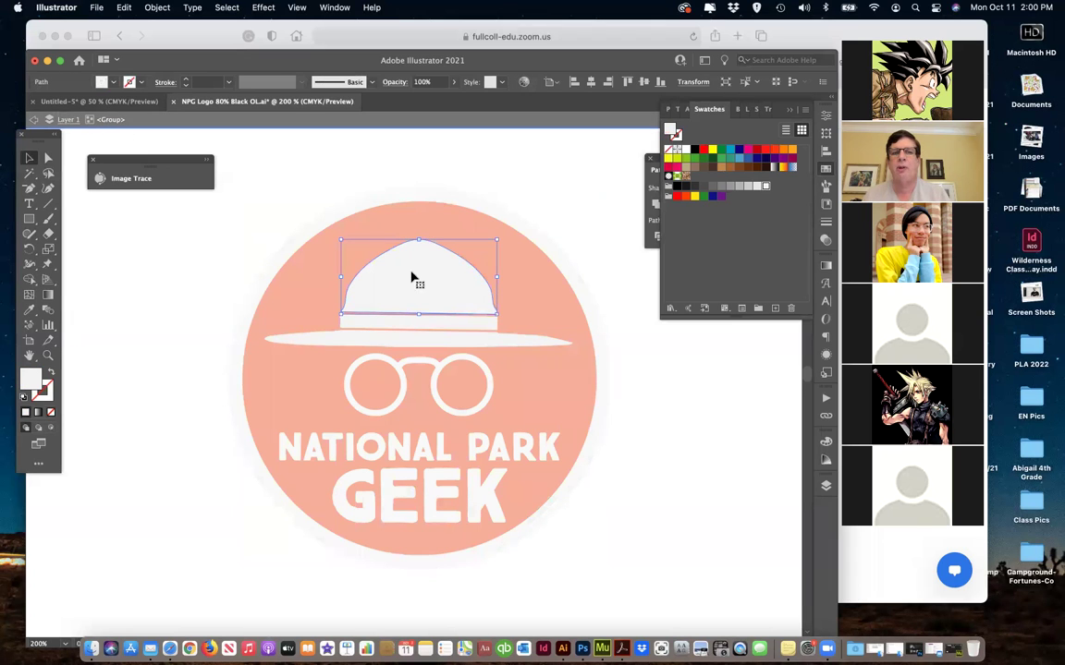
click(428, 326)
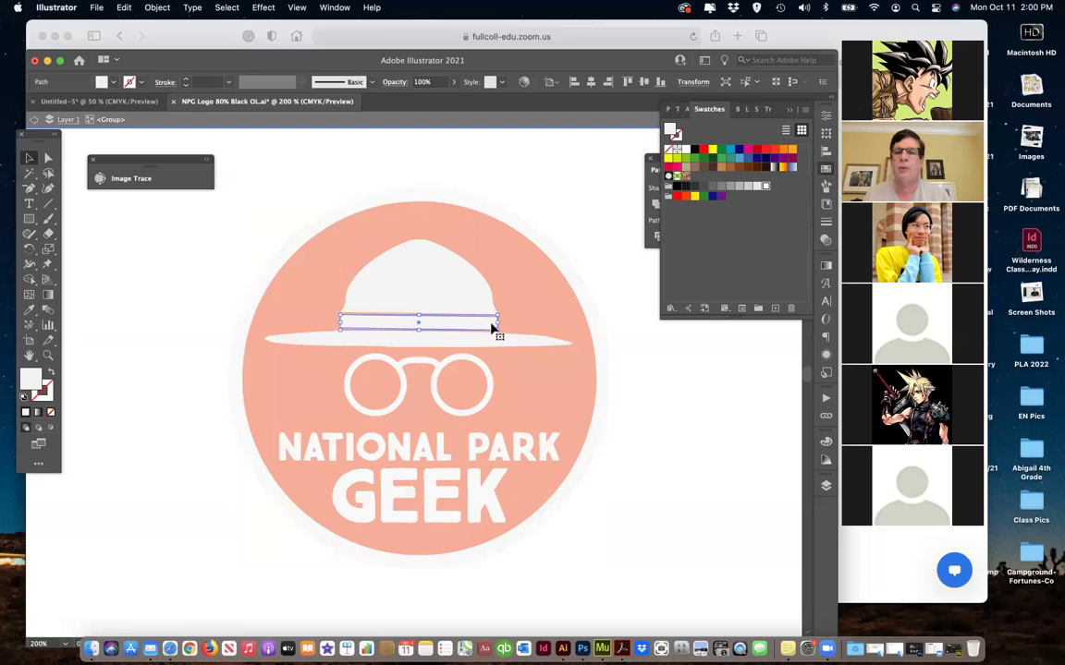
click(720, 169)
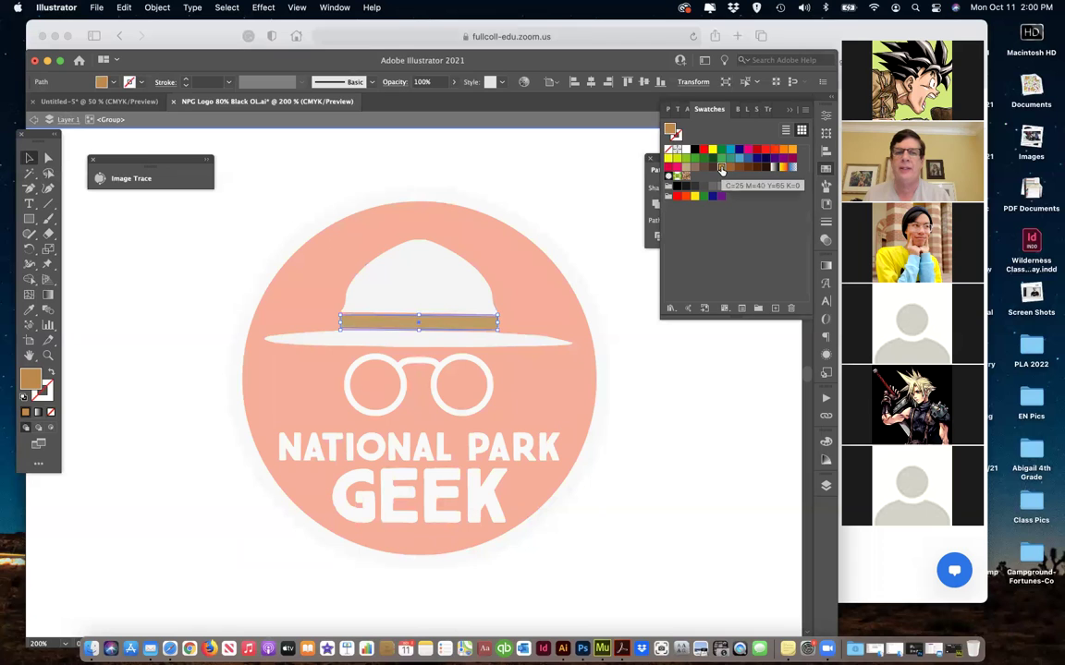
click(34, 120)
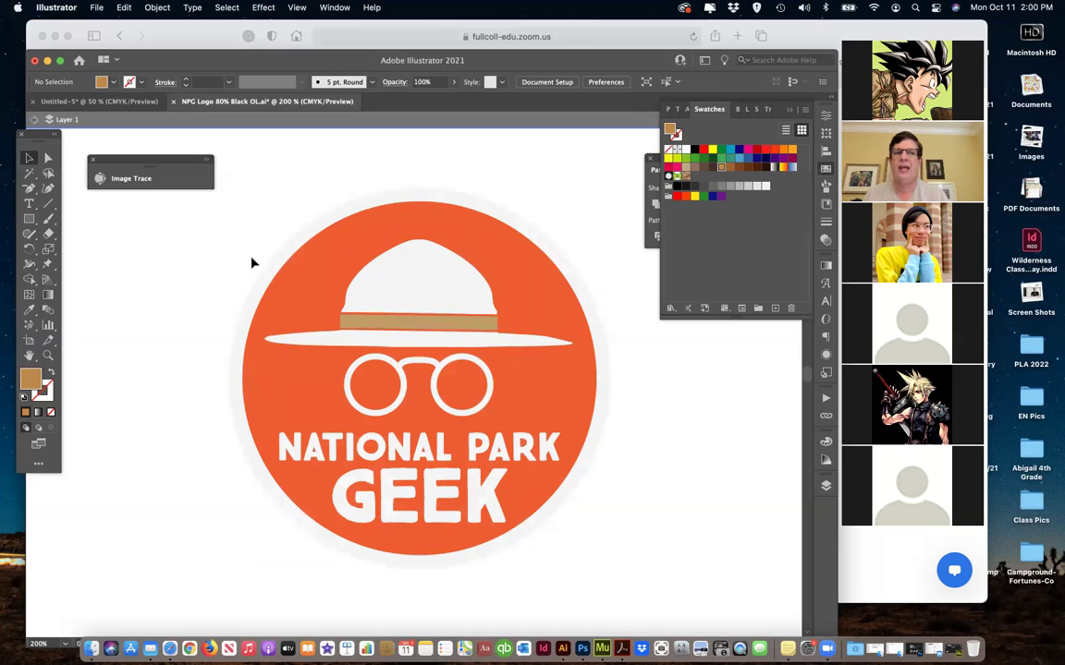
click(34, 120)
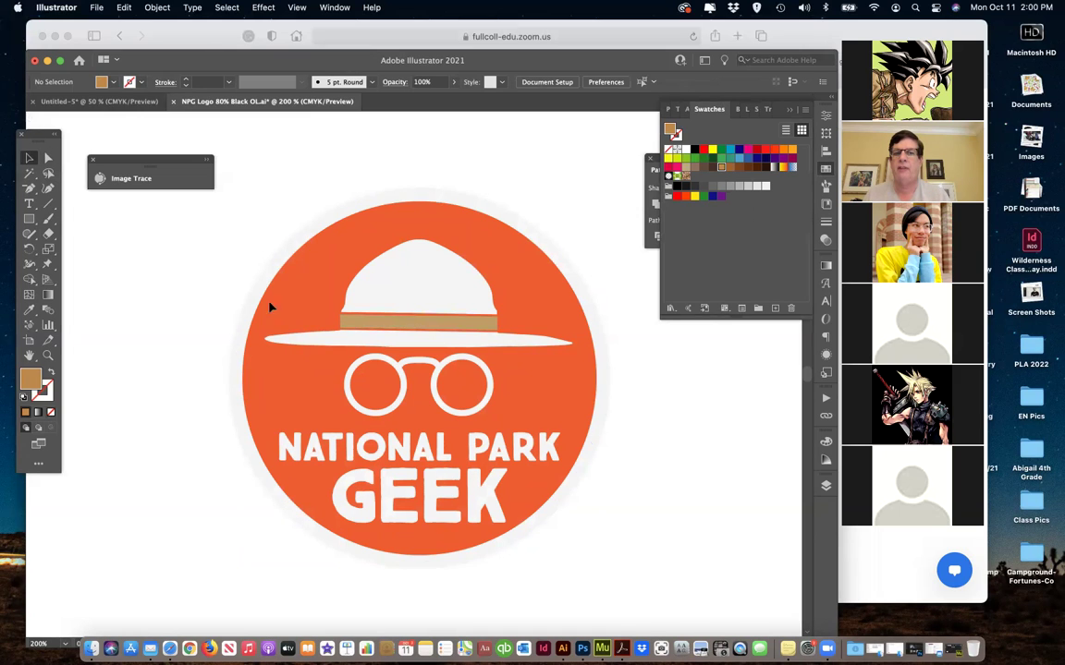
- Return to the hatband in isolation mode, undo its tan fill, and exit to the full artwork
click(424, 316)
double_click(423, 326)
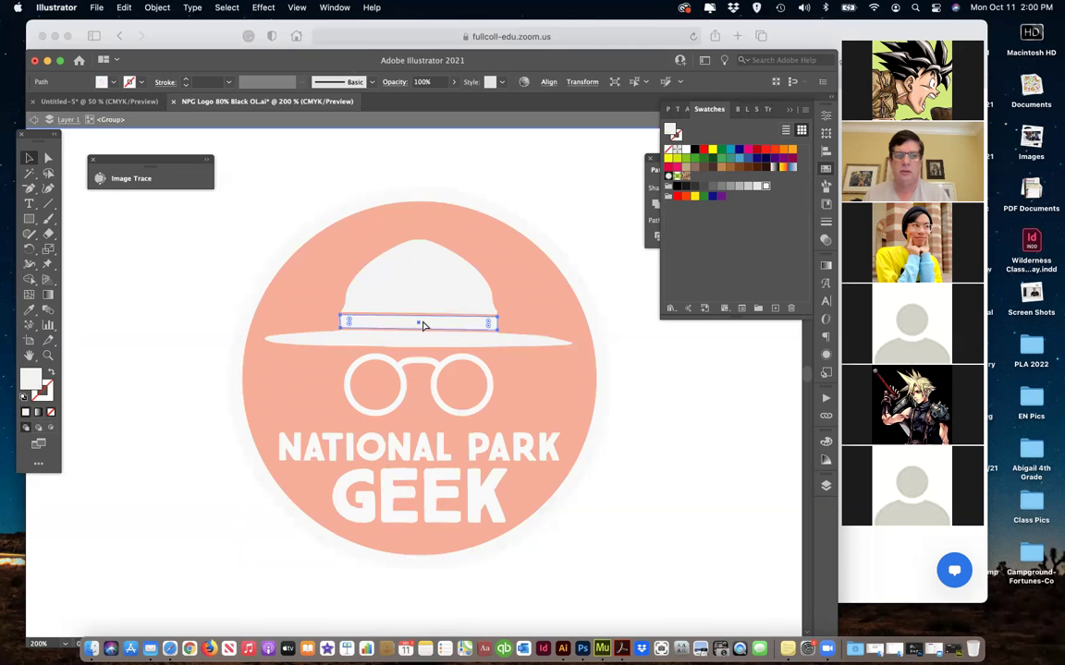
click(35, 121)
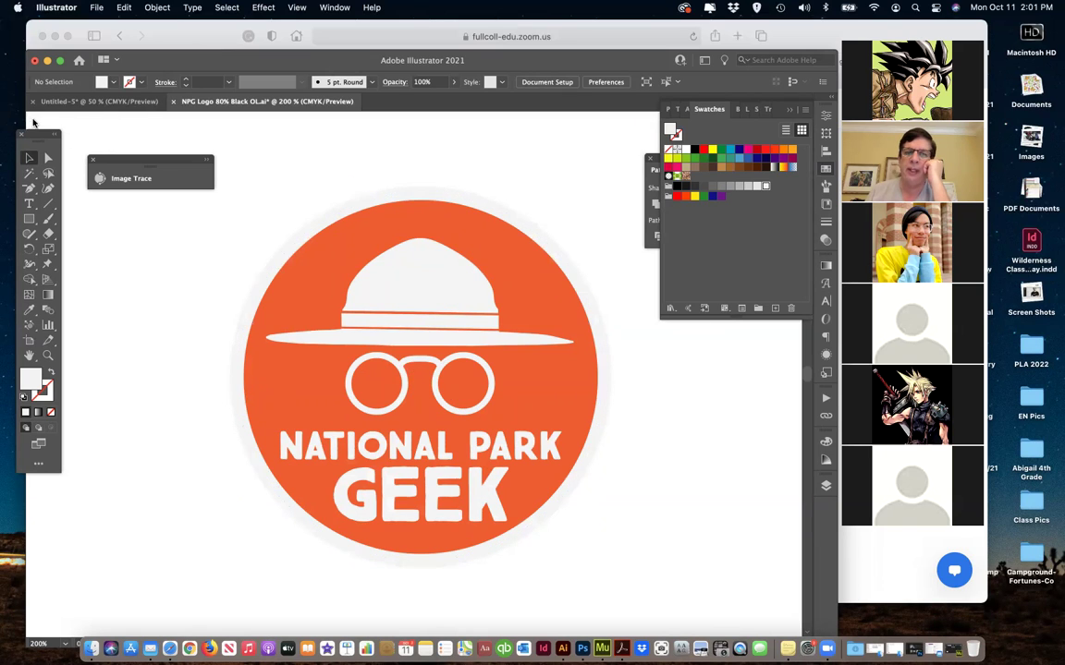
- Close the NPG Logo 80% Black OL.ai document without saving, and move the sailboat group slightly downward in the remaining document
click(173, 103)
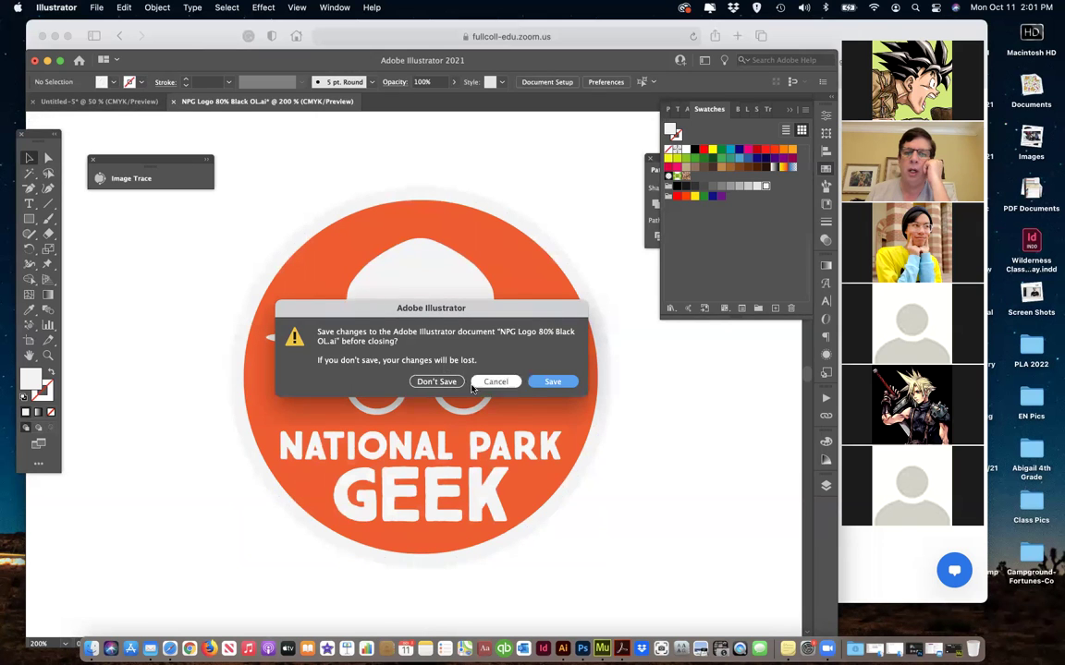
click(437, 382)
click(417, 382)
drag(412, 373, 432, 436)
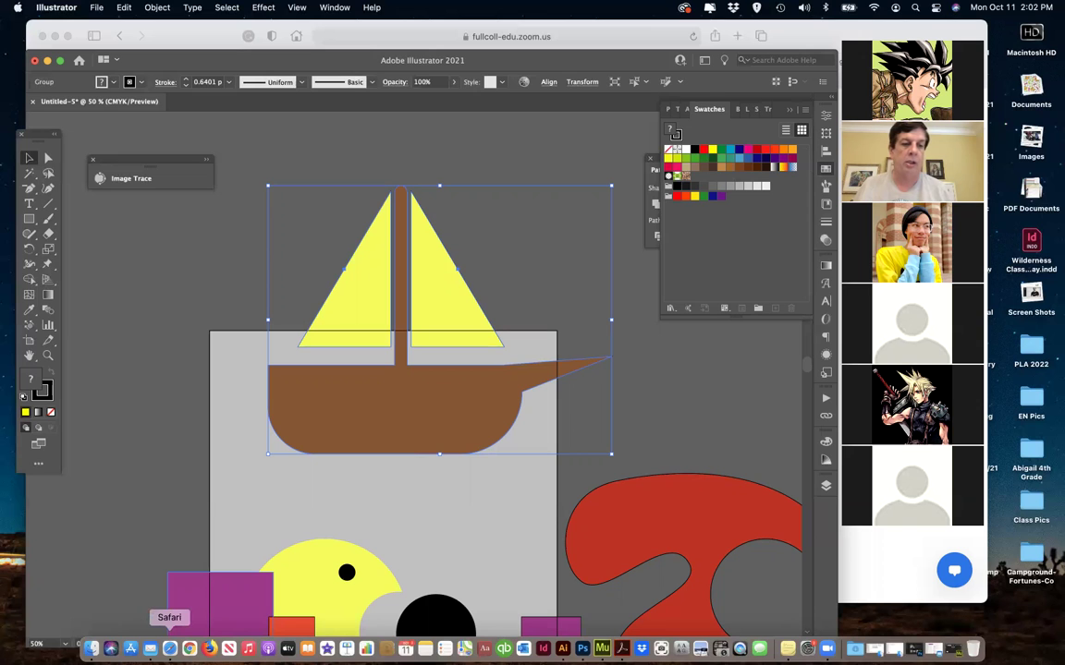
- Switch to Safari and open the Logopedia wiki at logos.fandom.com
click(169, 649)
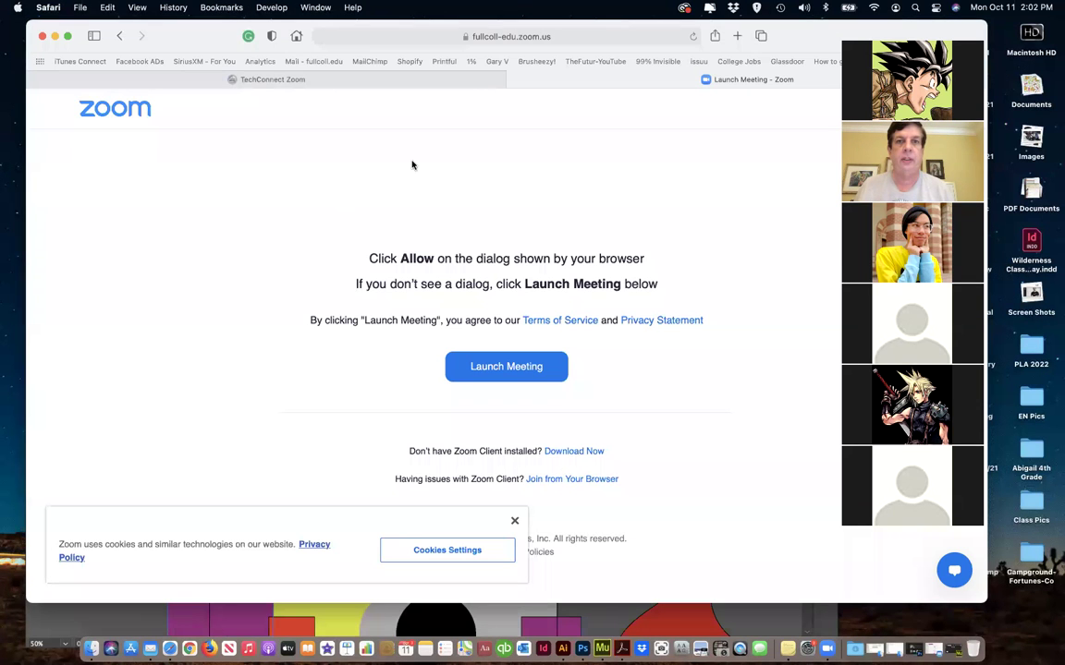
click(415, 37)
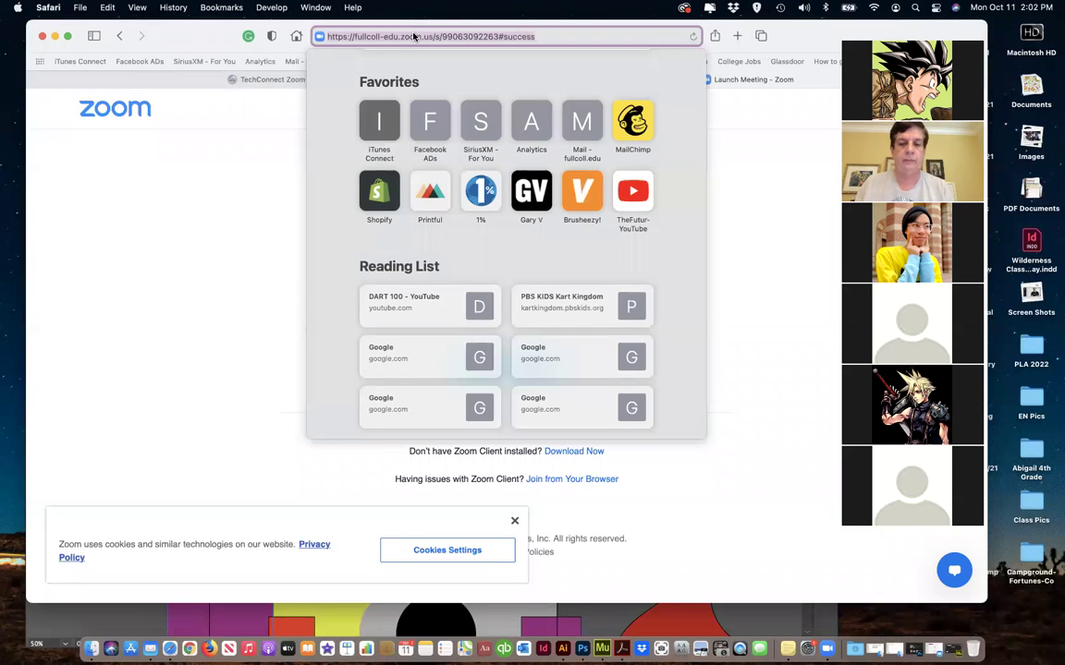
text(lo)
key(Return)
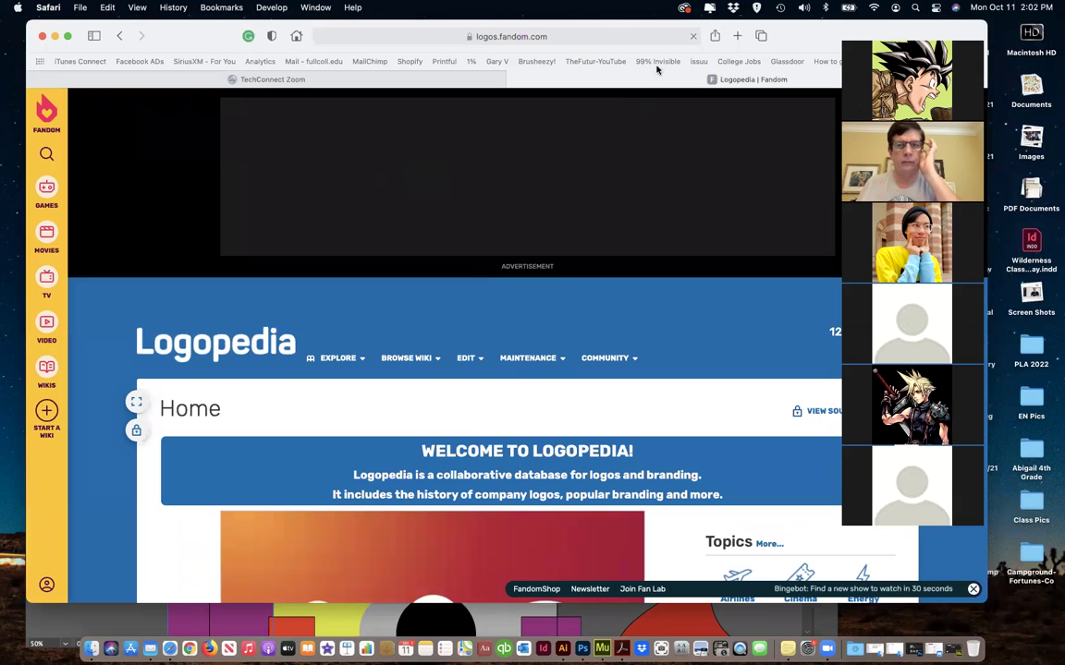
- Open logodesignlove.com and browse the logo and symbol articles on its home page
drag(792, 52, 736, 102)
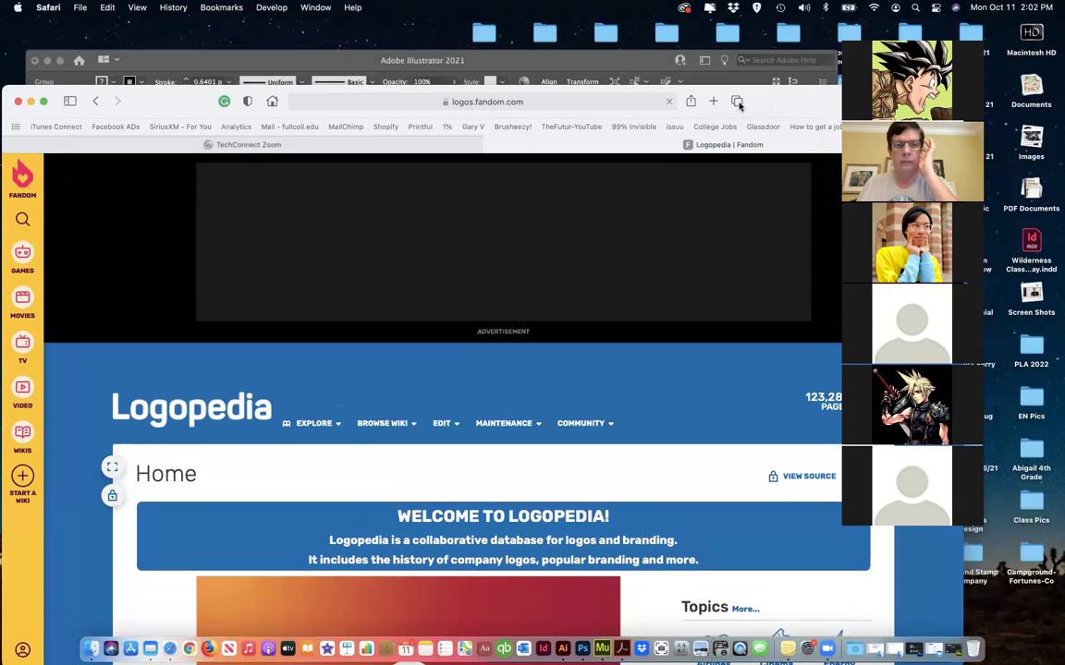
click(505, 101)
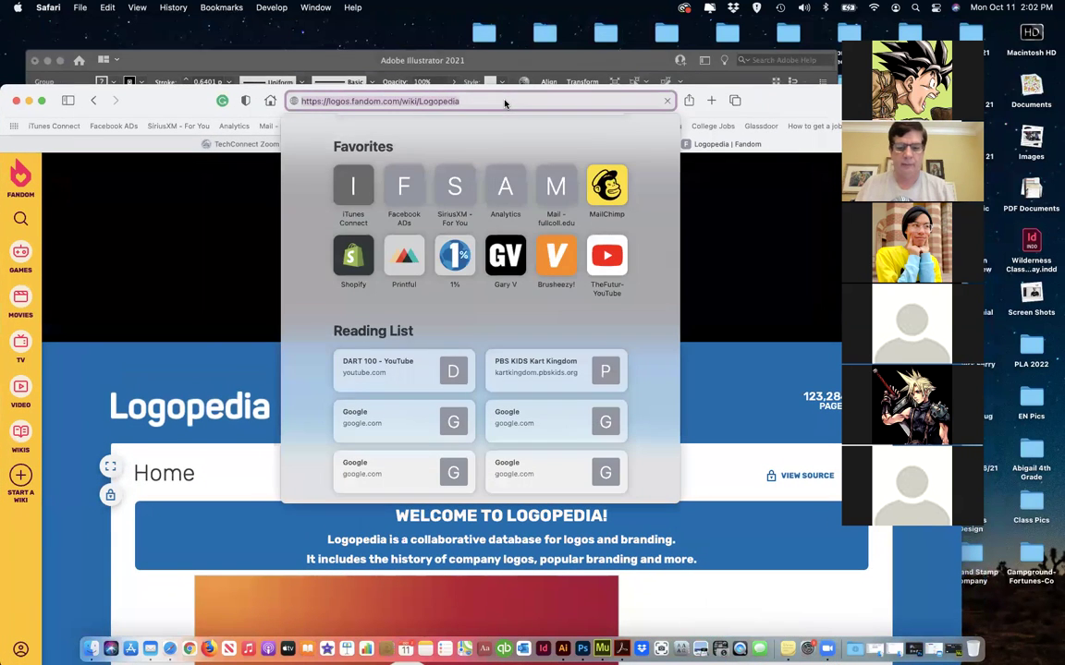
text(logodesignlove.com — logodesignlove.com)
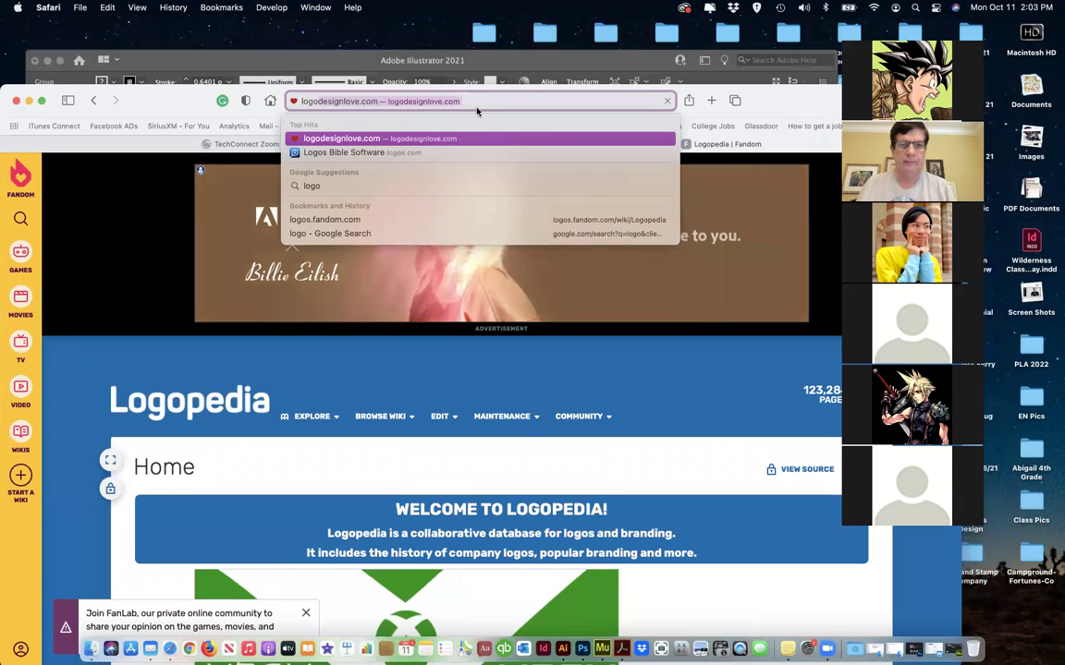
key(Return)
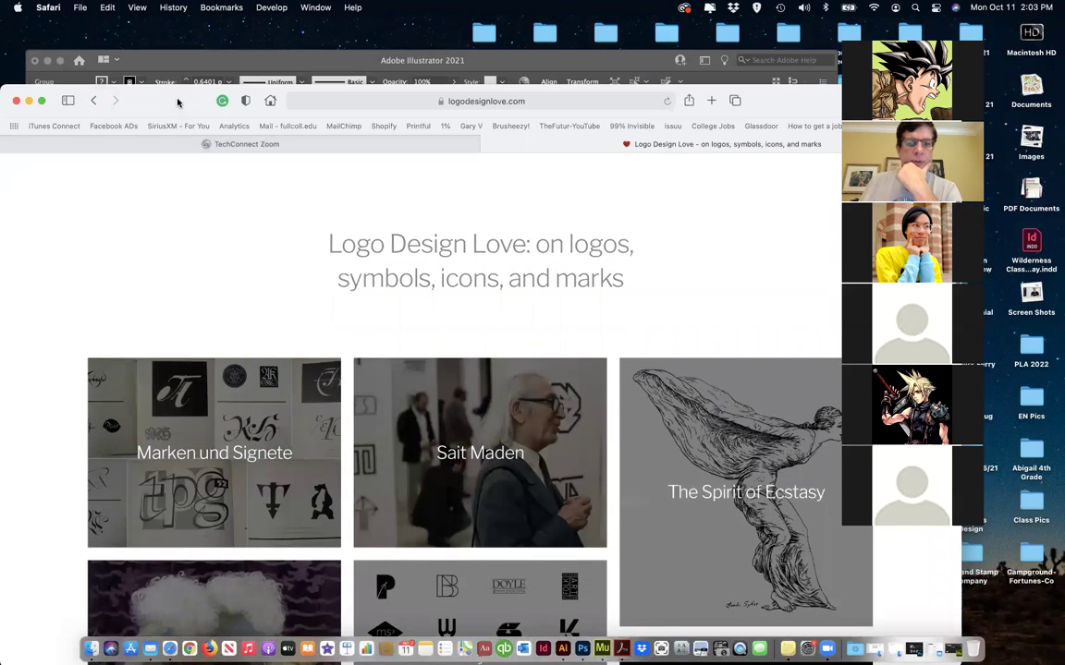
drag(171, 95, 183, 53)
scroll(507, 412, down, 3)
scroll(506, 412, down, 5)
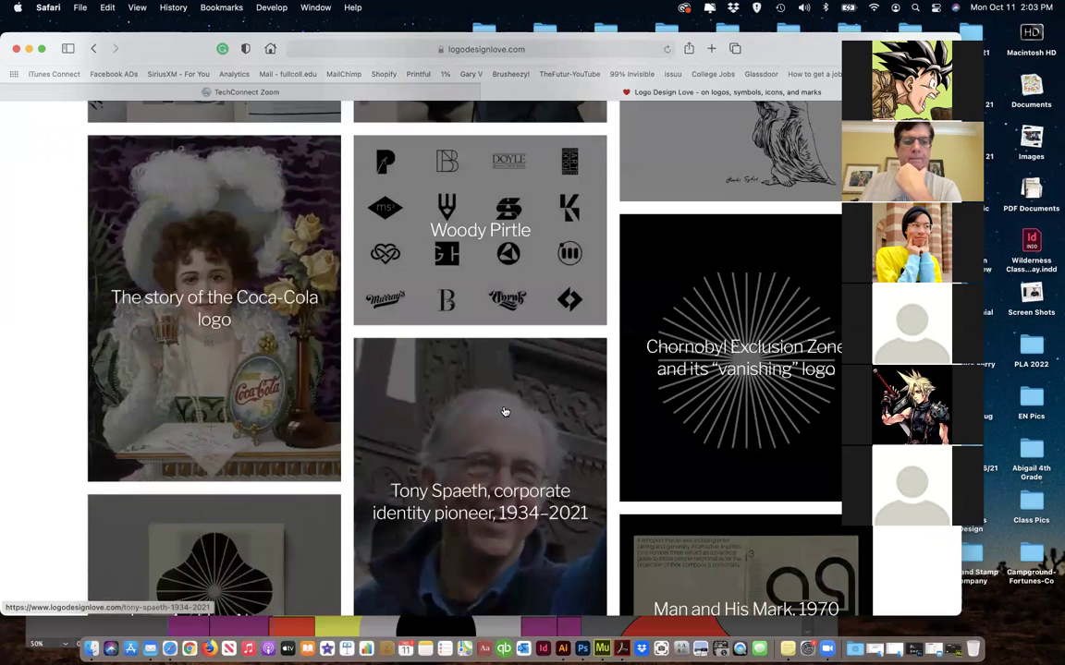
scroll(504, 412, down, 4)
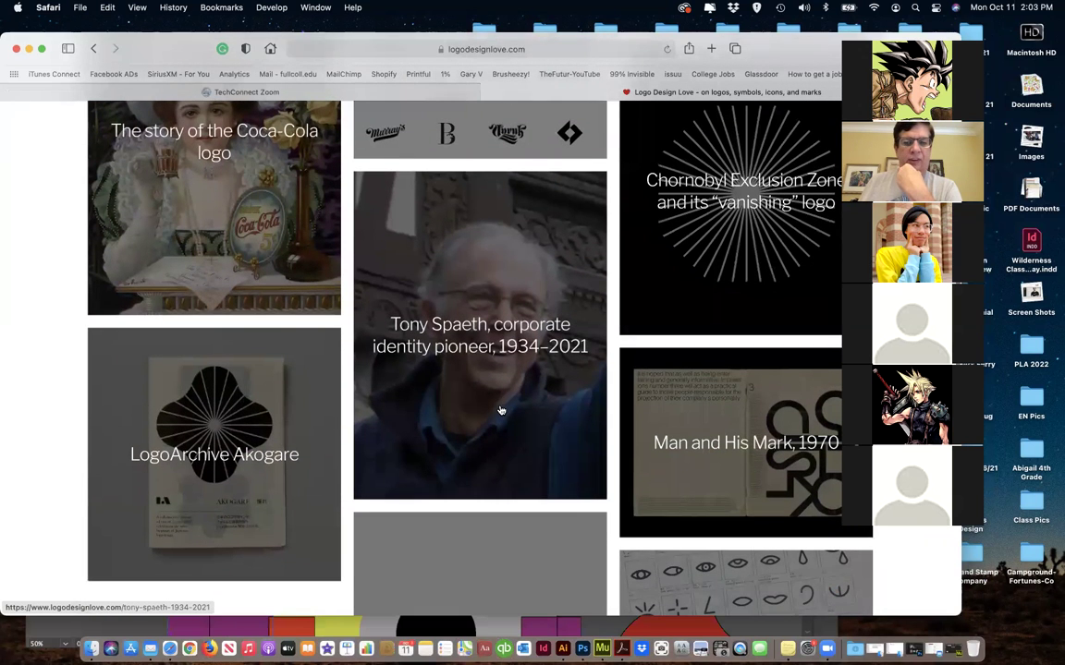
scroll(500, 411, down, 7)
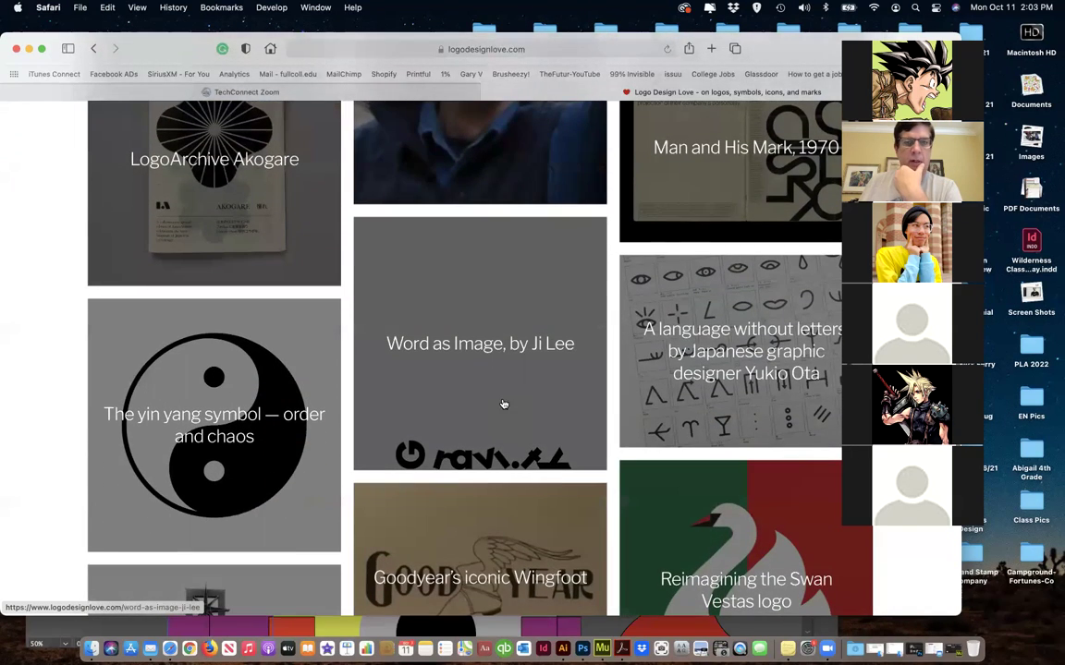
scroll(504, 403, up, 15)
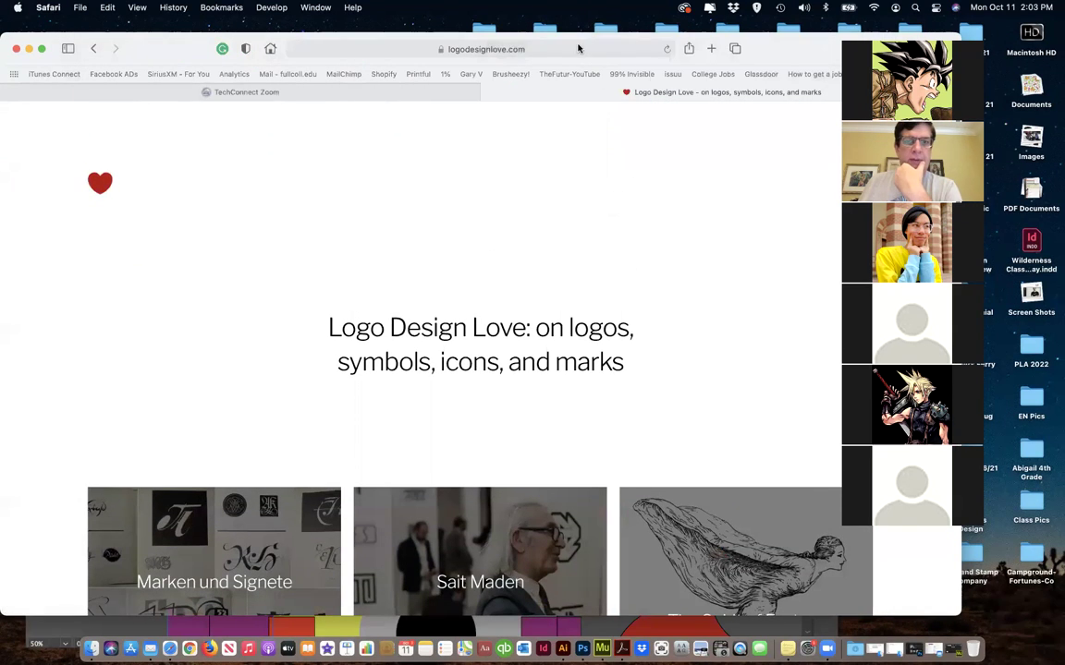
- Search Google for "car lgos", accept the corrected spelling "car logos", and show the image results
click(578, 46)
text(car)
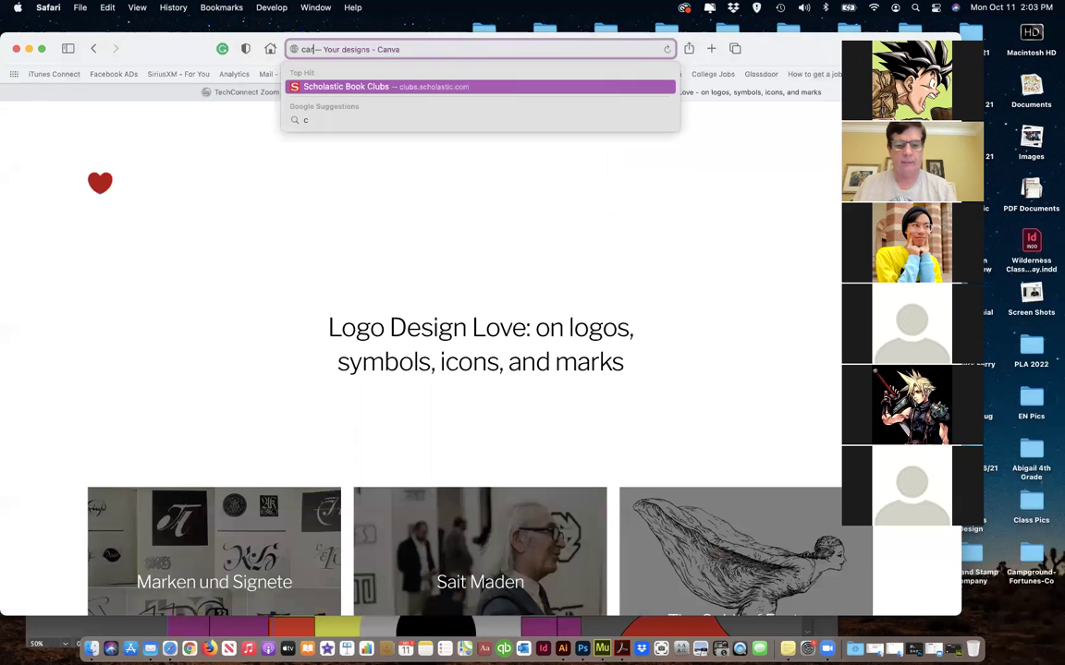
text( lgos)
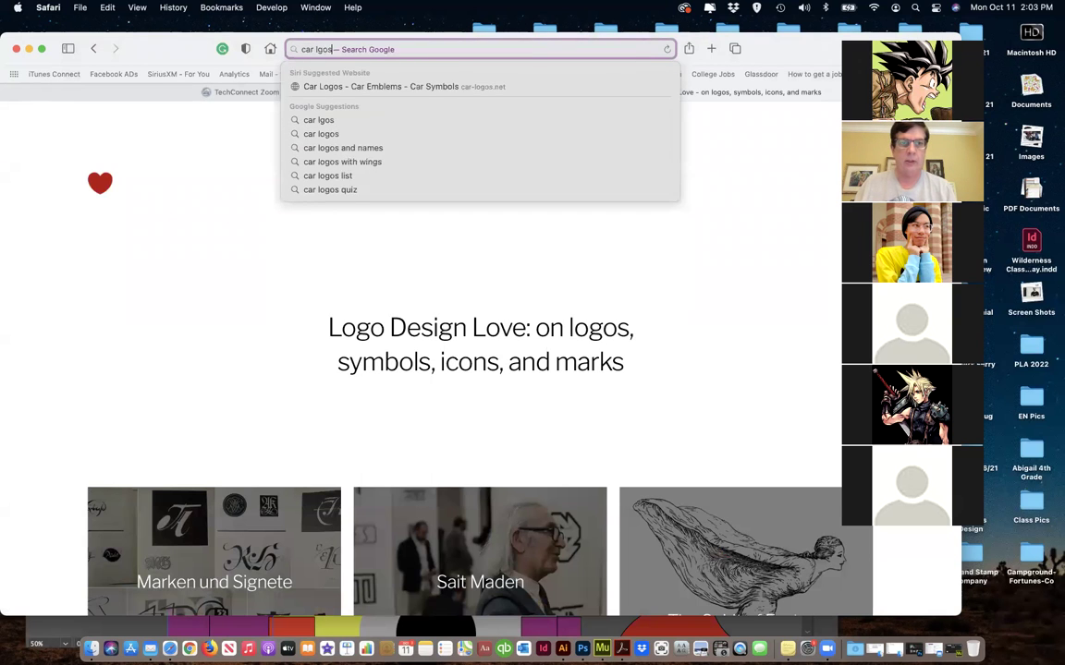
key(Return)
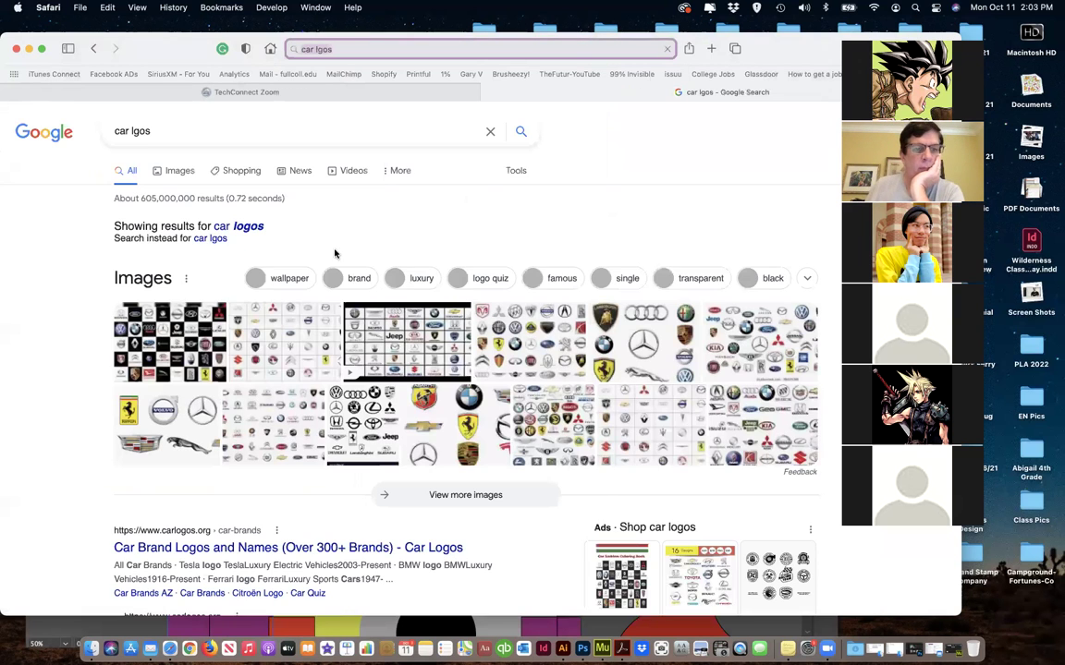
click(236, 226)
click(175, 170)
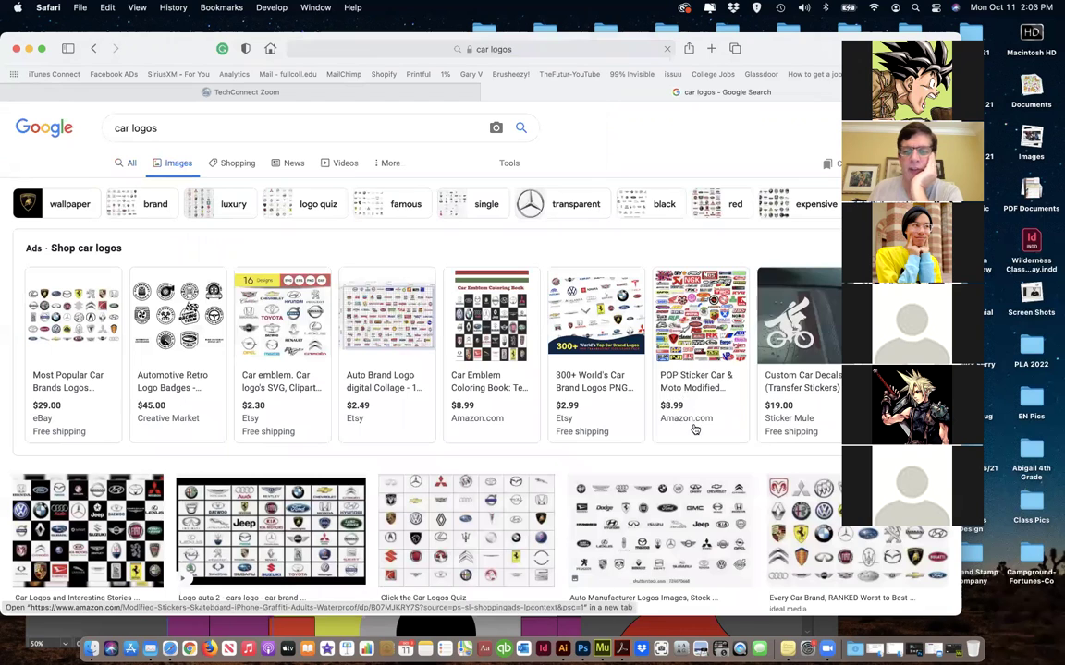
- Browse the car logo image results, preview the DriveSpark image of iconic car emblems, and move the browser window to reveal the whole preview
mouse_move(594, 442)
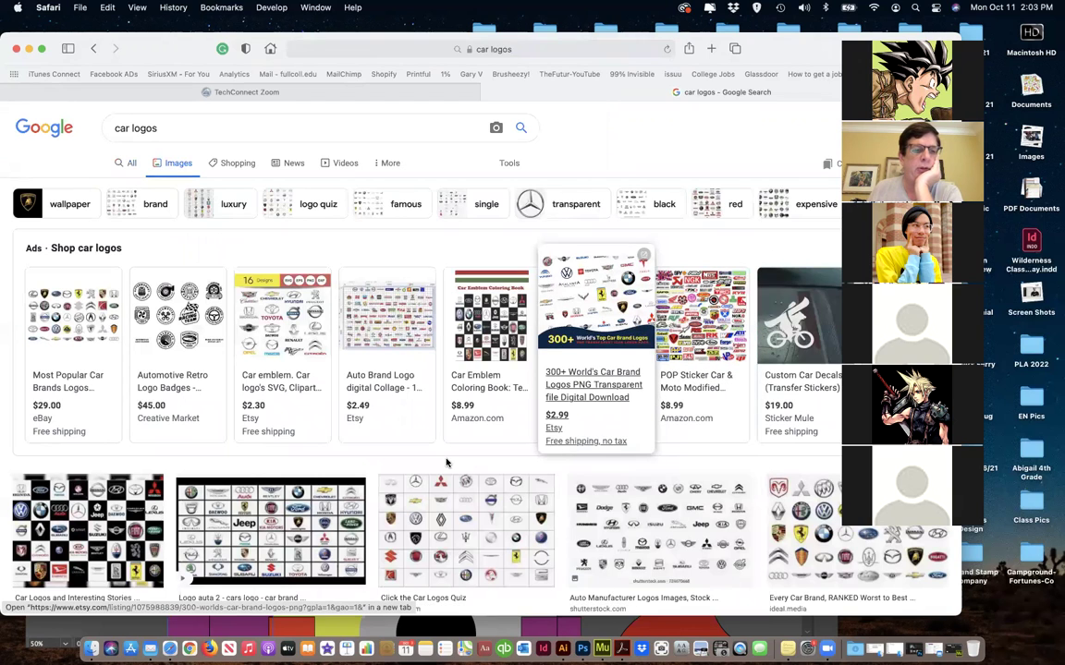
scroll(468, 465, down, 10)
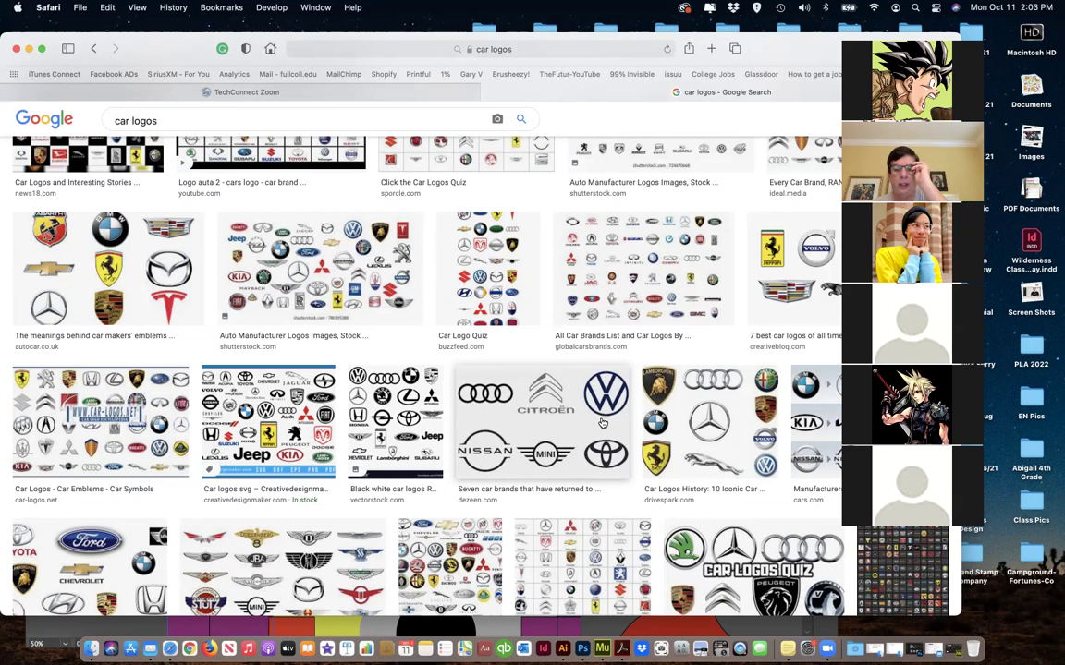
click(773, 468)
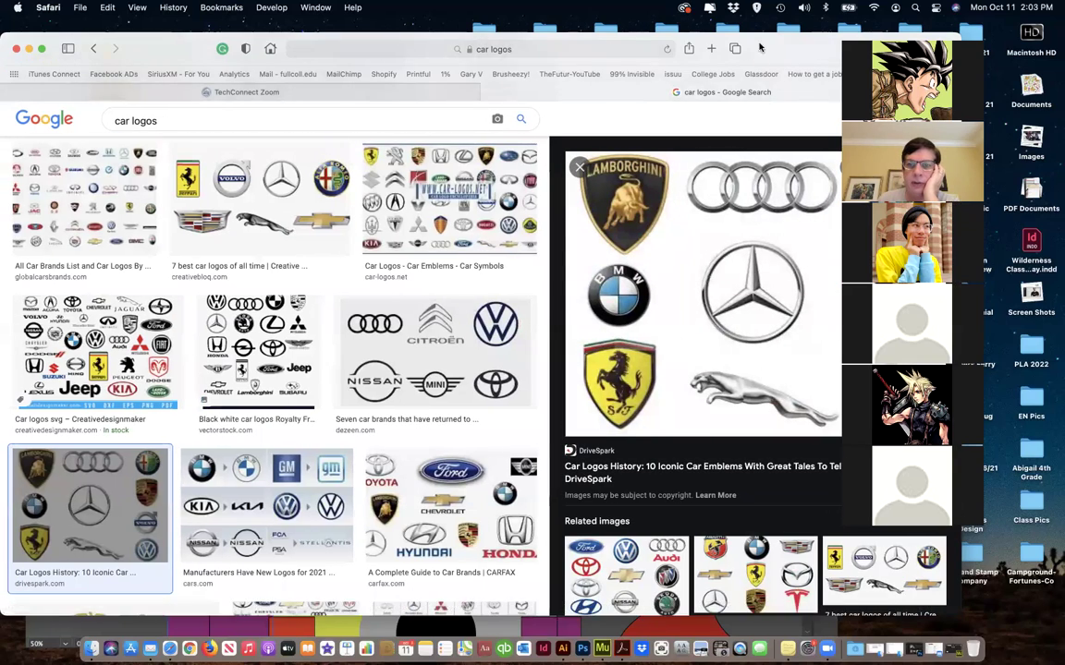
drag(584, 52, 427, 45)
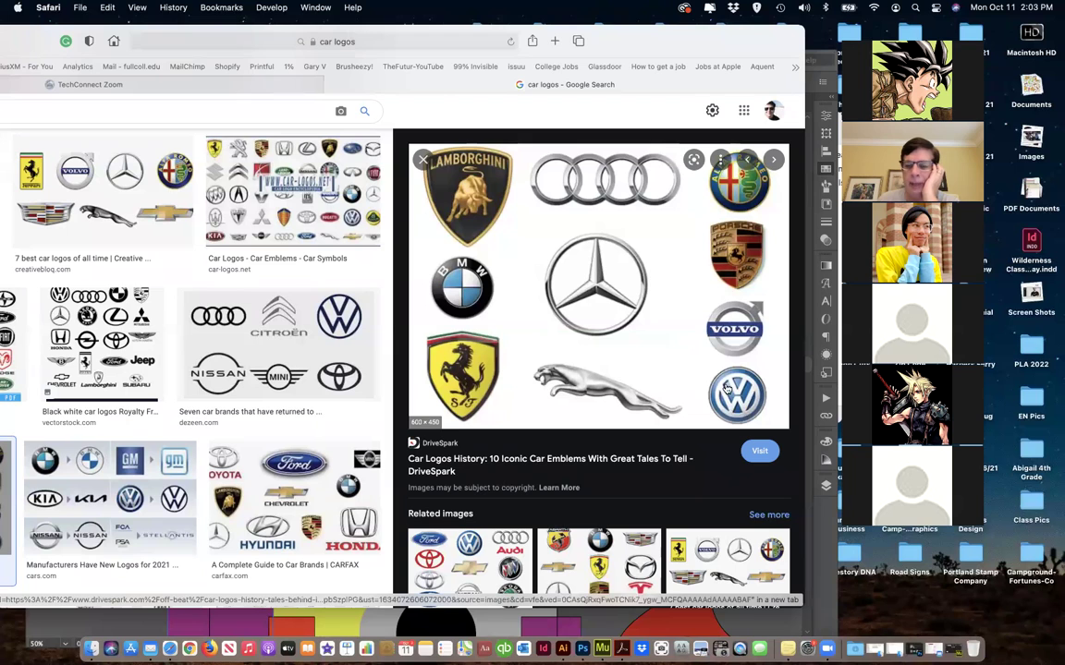
- Preview the Dezeen flat car logos and the Cars.com image of new 2021 logos, and adjust the browser window's width and position
click(290, 356)
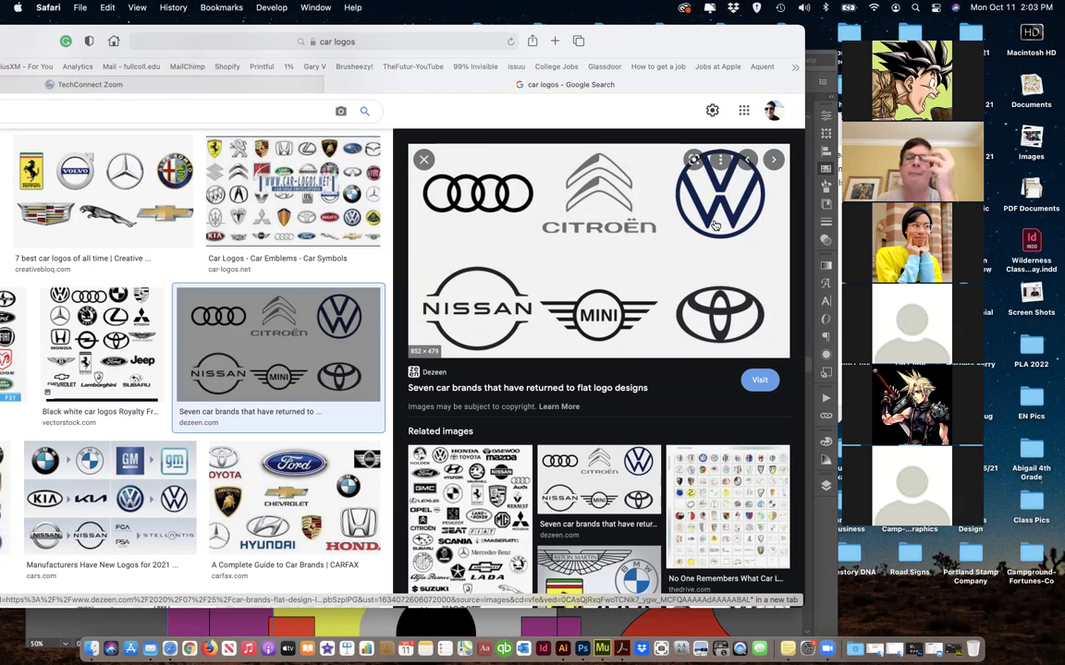
click(111, 490)
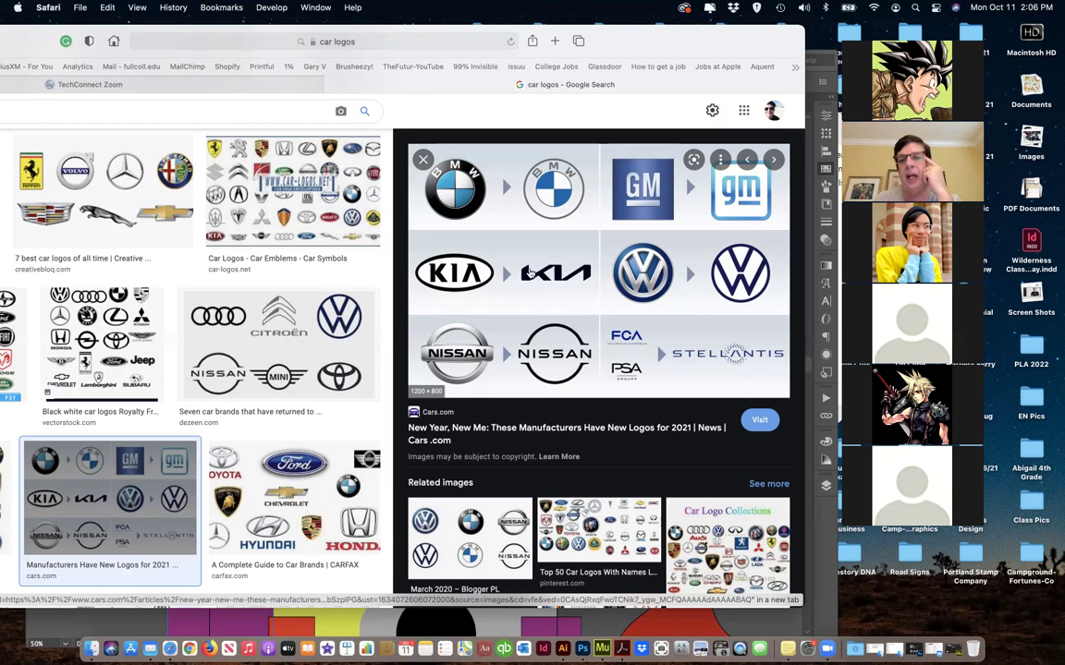
scroll(512, 295, down, 1)
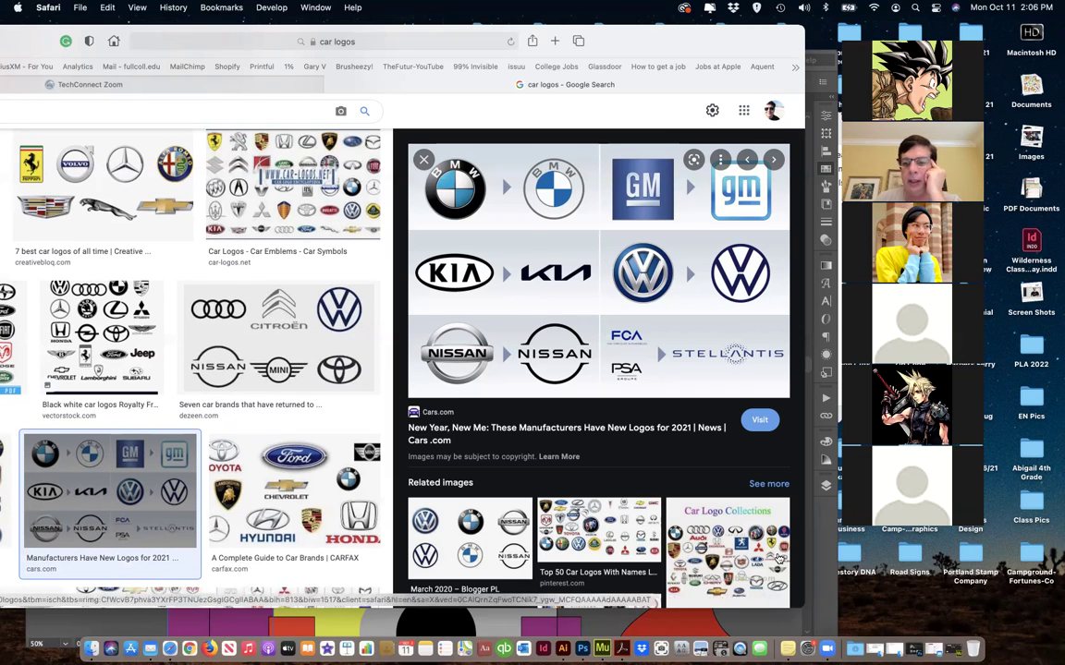
drag(800, 601, 726, 606)
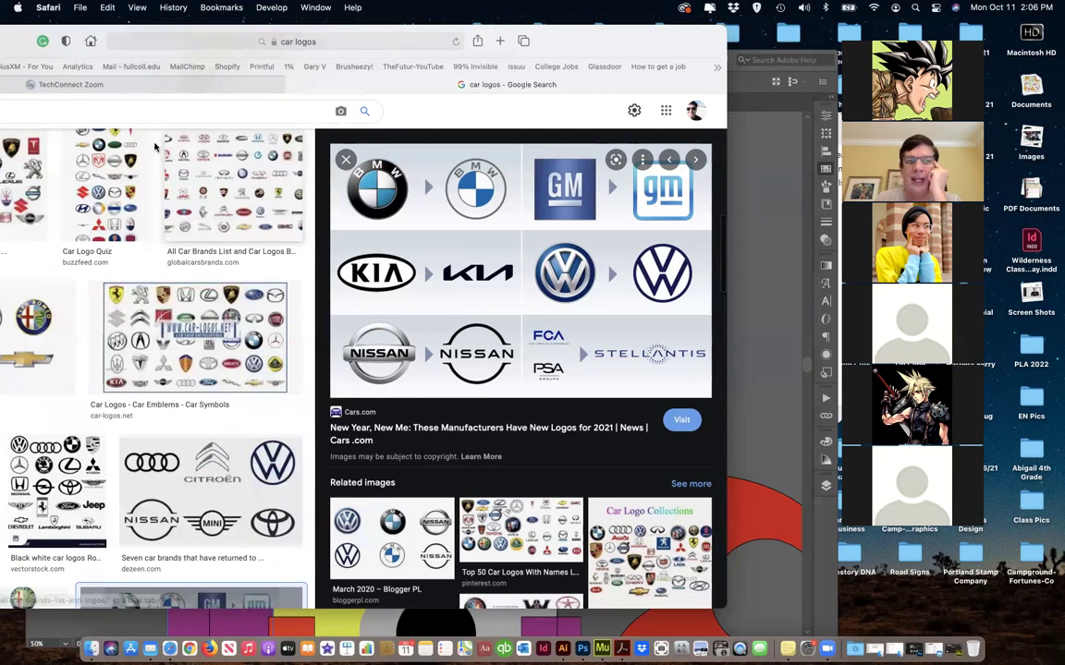
drag(27, 44, 182, 40)
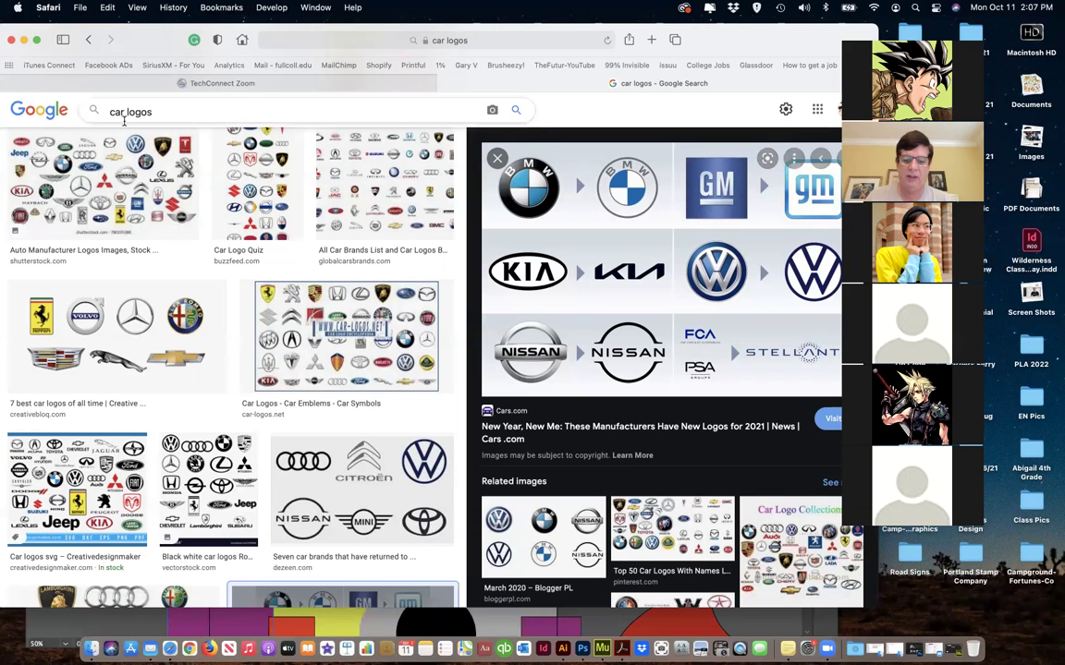
- Search Google for "kia car logos" and switch from image results to all web results
text(kia)
key(Return)
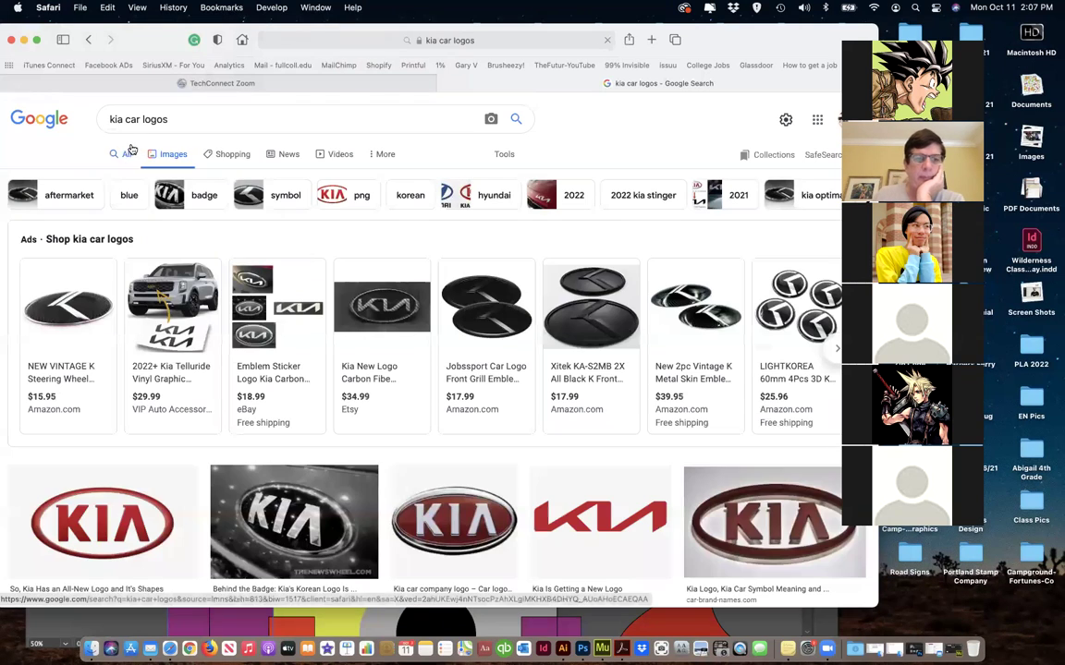
mouse_move(377, 333)
click(121, 153)
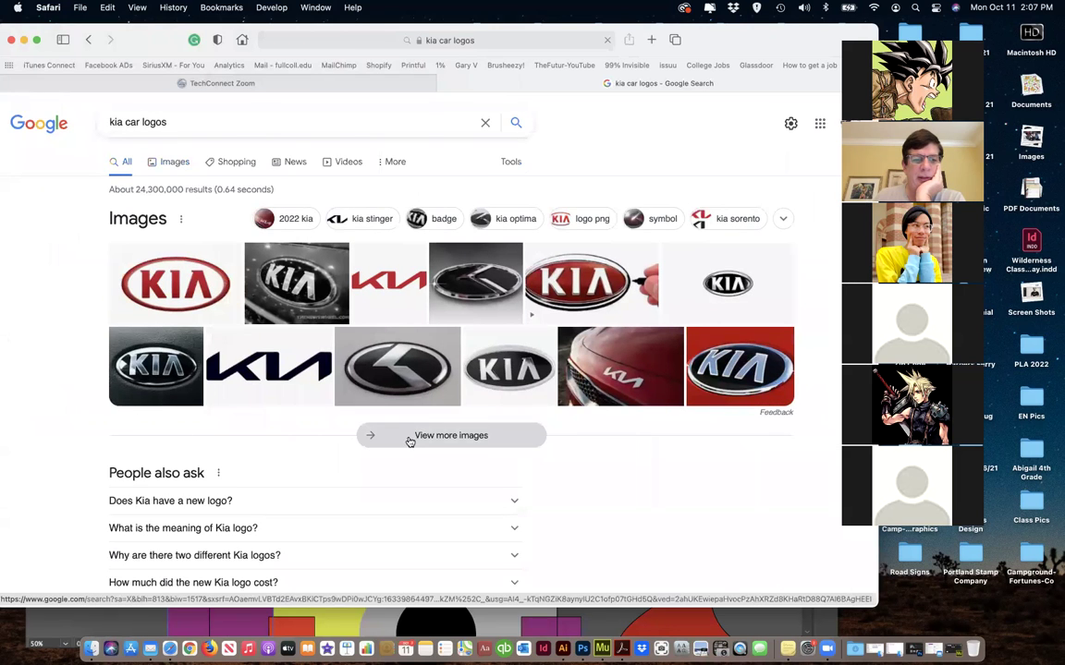
- Open the 1000logos.net result "Kia Logo | evolution history and meaning"
scroll(403, 447, down, 3)
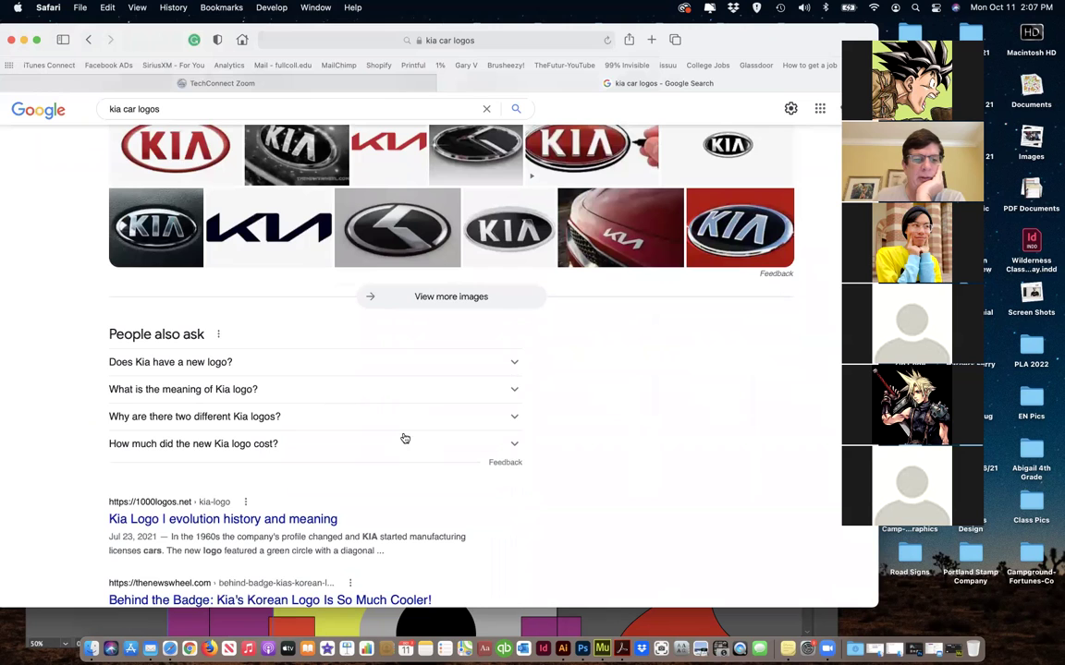
scroll(405, 438, down, 3)
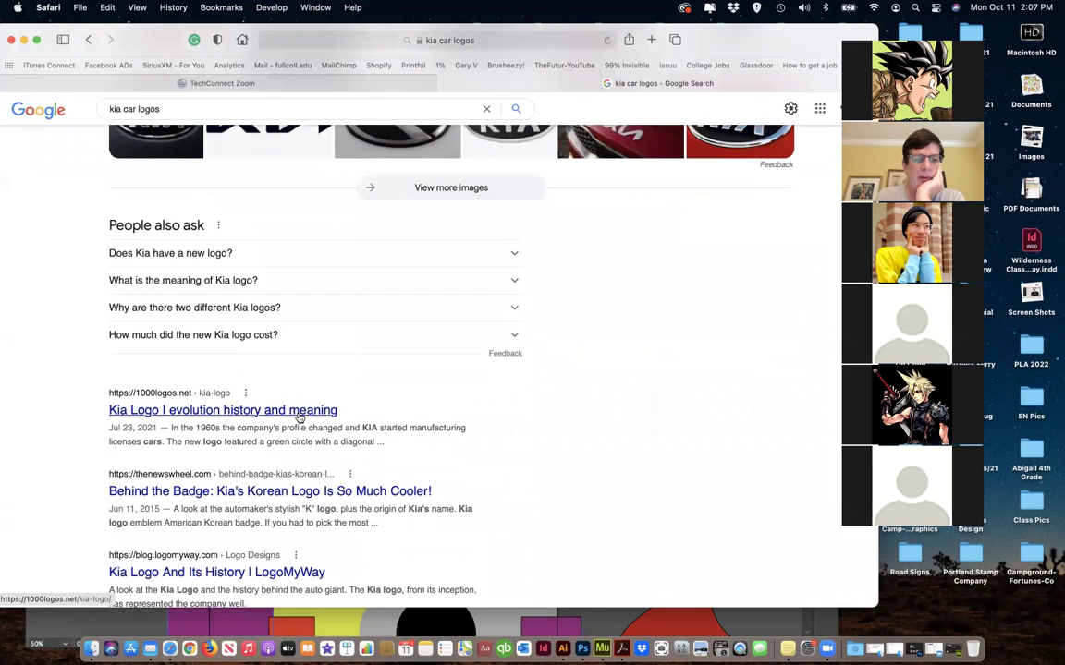
click(212, 417)
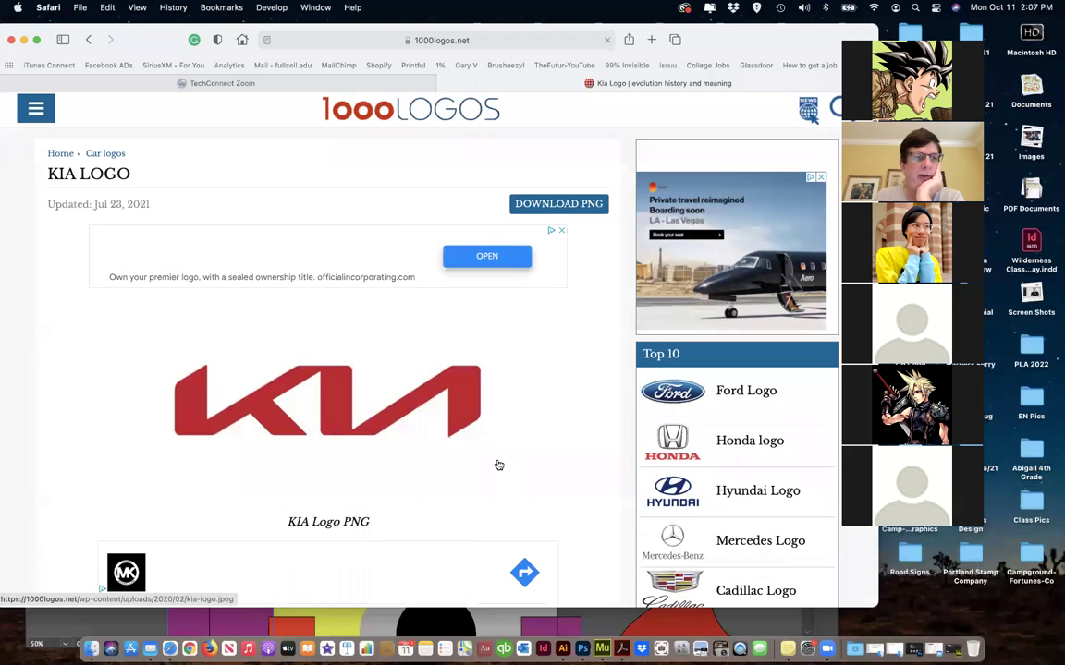
- Examine the Kia logo's evolution from 1944 to 2020 in the article's overview chart and its sections on each redesign
scroll(377, 397, down, 10)
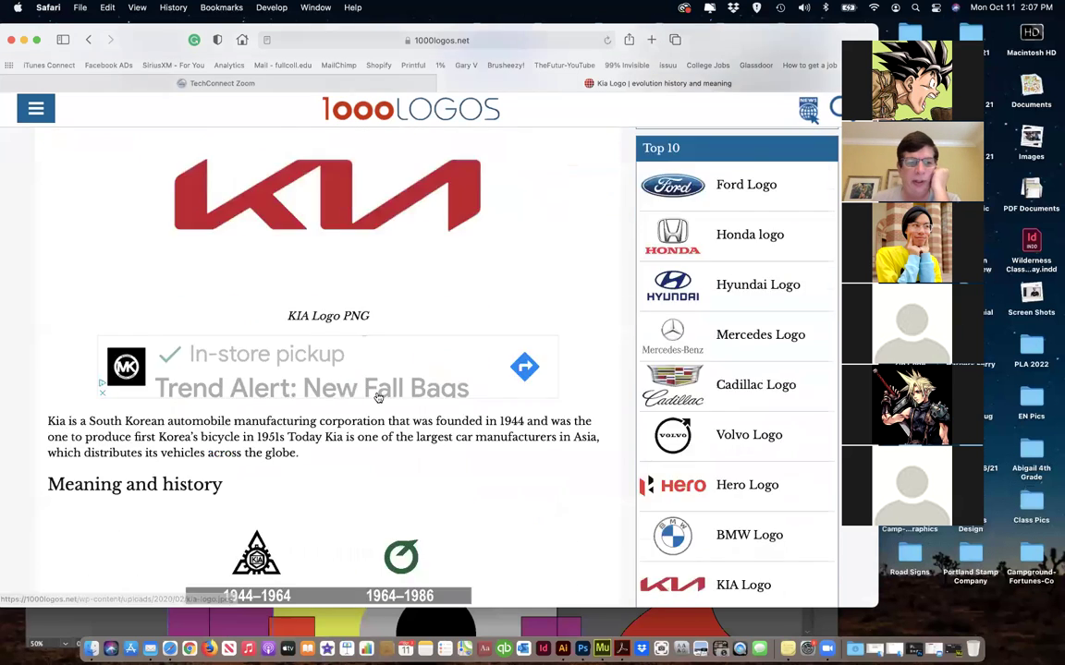
scroll(417, 374, down, 2)
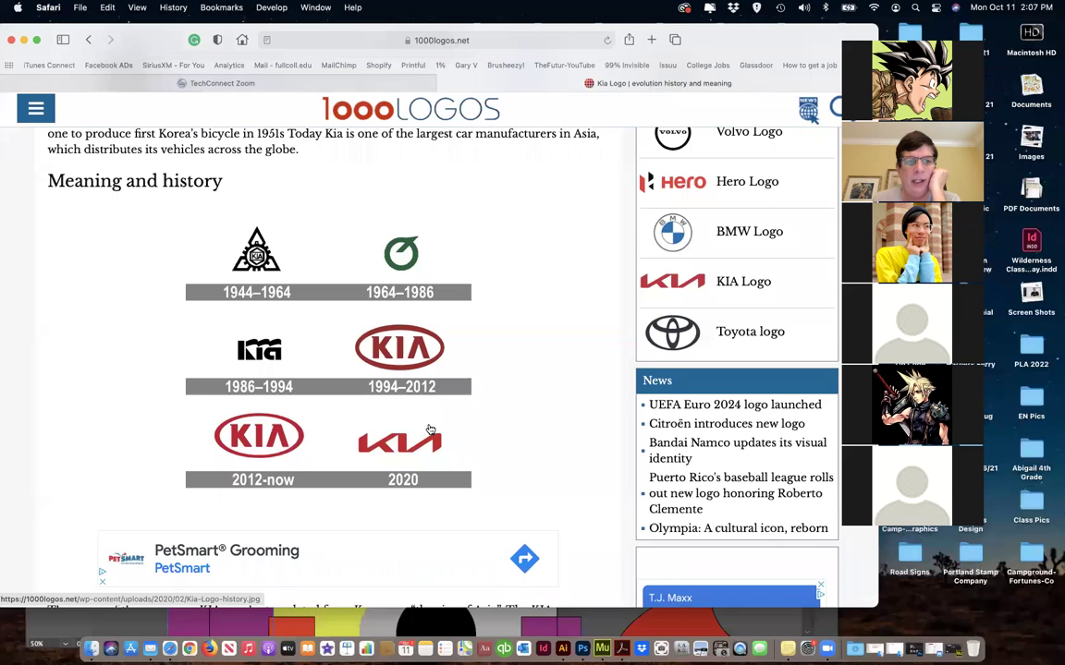
scroll(430, 427, up, 1)
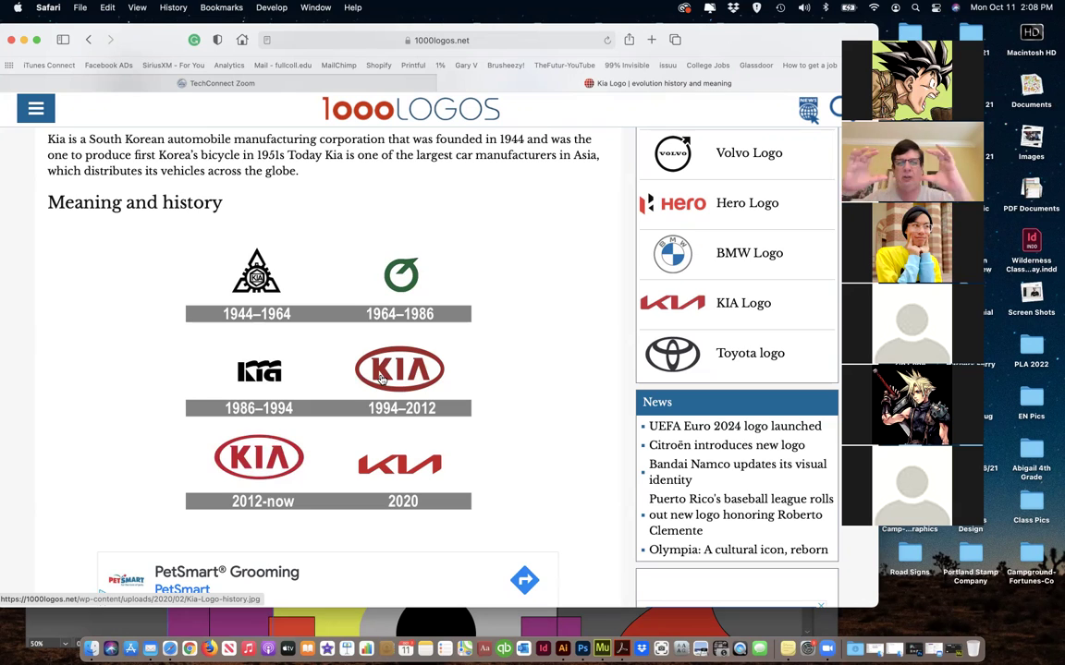
scroll(381, 379, down, 6)
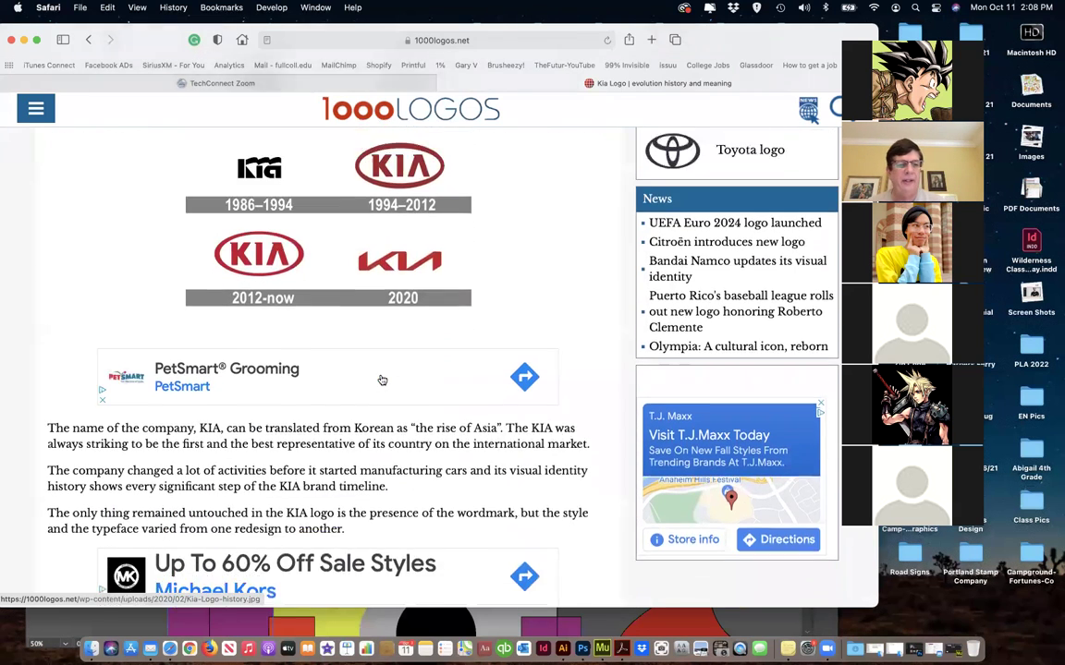
scroll(366, 399, down, 10)
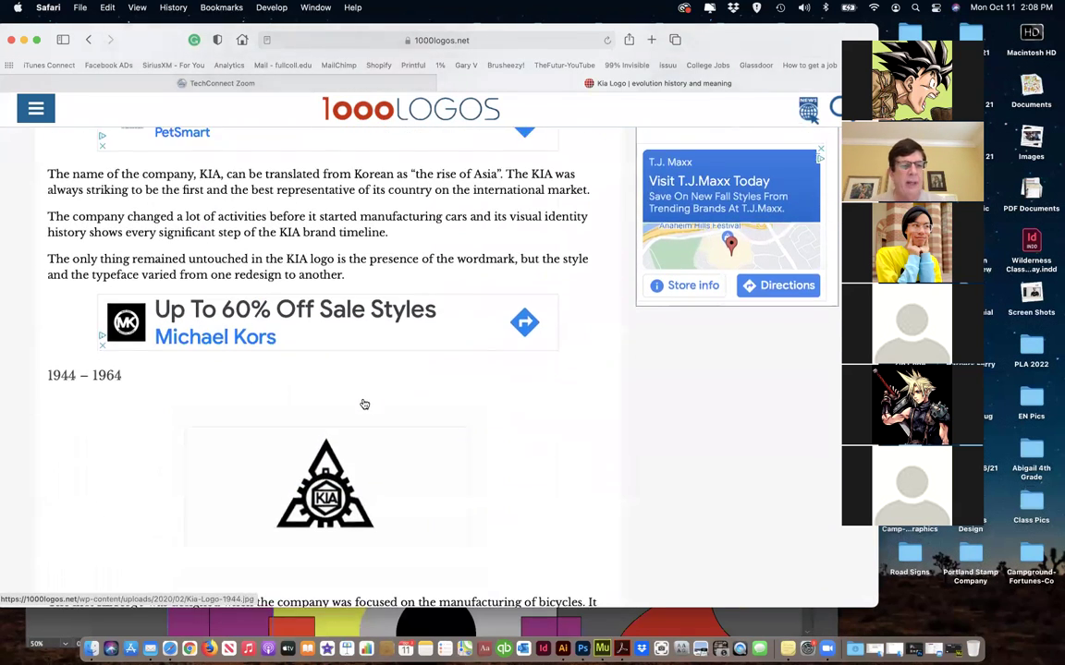
scroll(364, 404, down, 20)
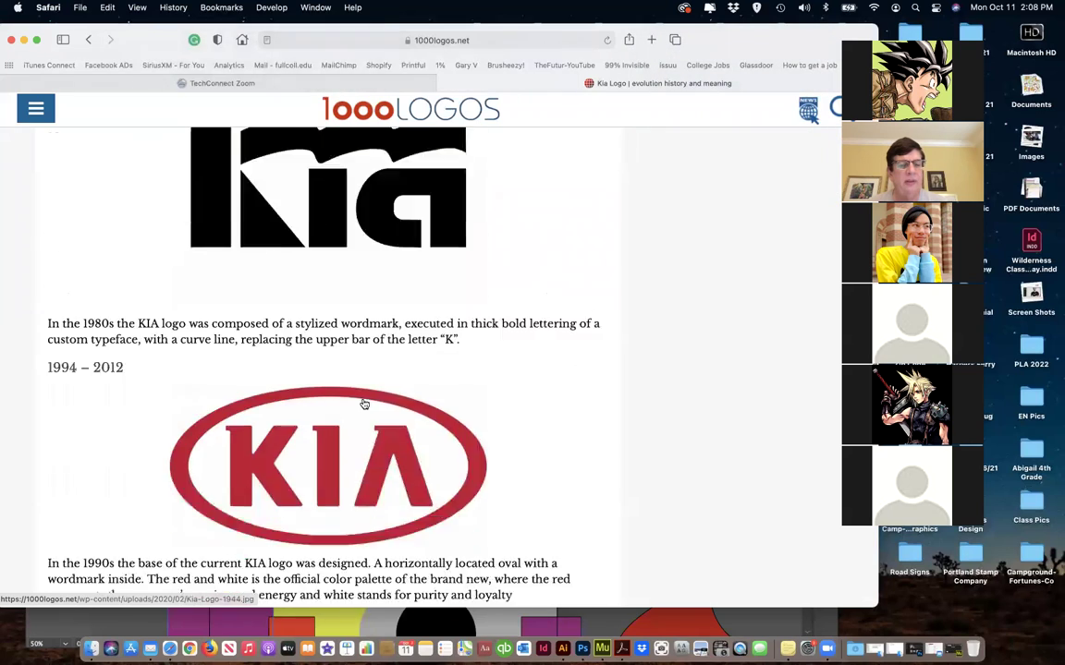
scroll(364, 404, down, 16)
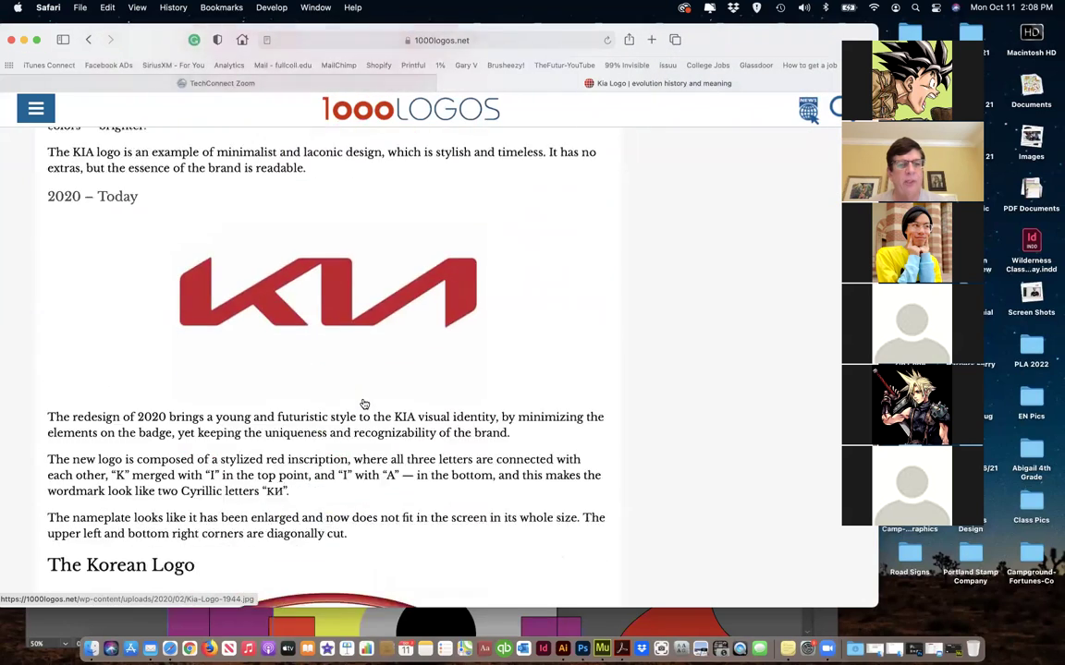
scroll(364, 404, down, 15)
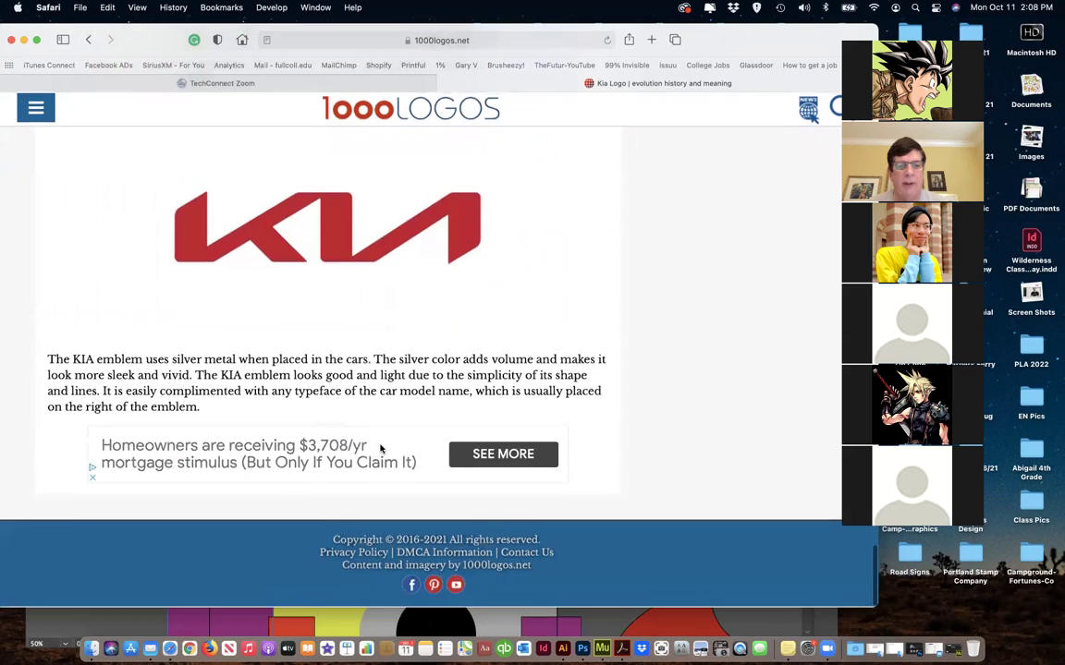
scroll(379, 447, up, 10)
scroll(379, 446, up, 10)
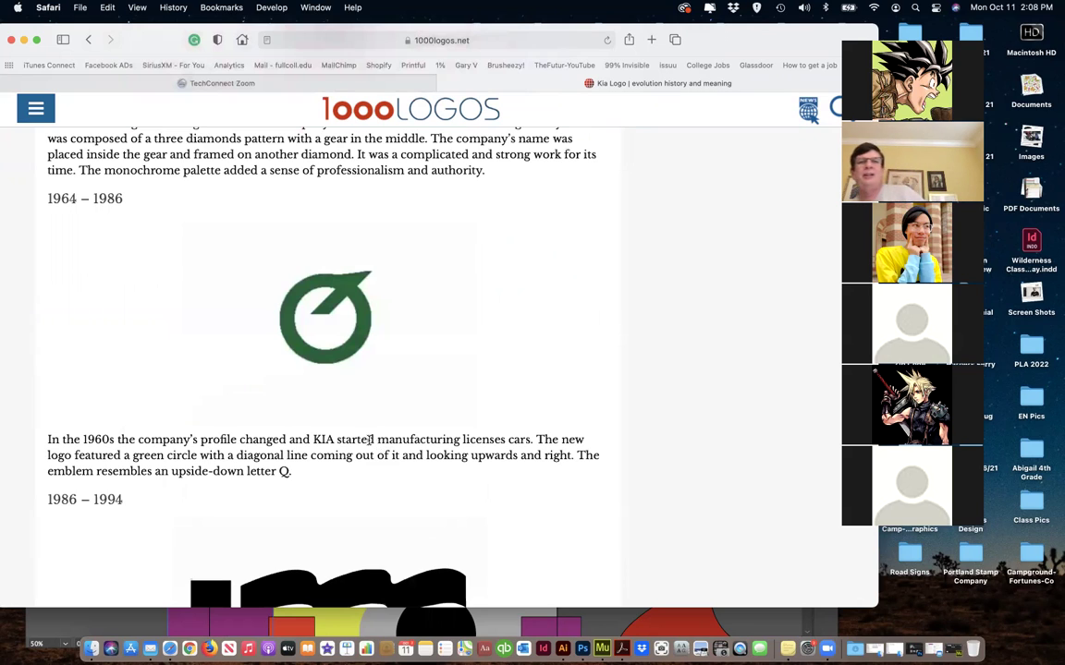
scroll(361, 444, up, 5)
scroll(362, 444, up, 8)
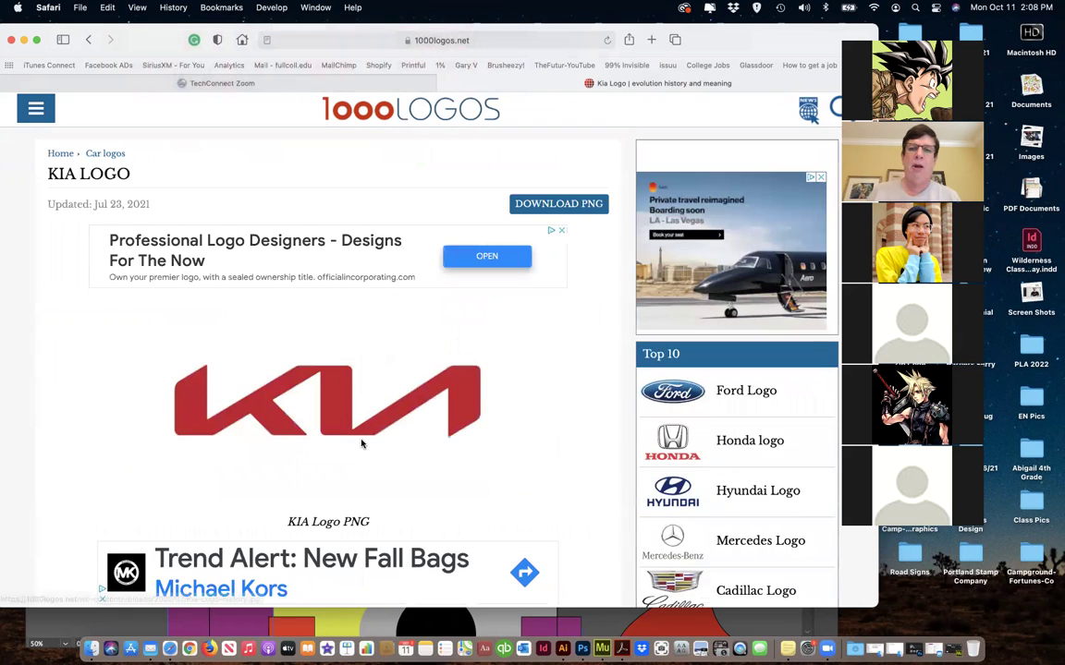
- Return to the "kia car logos" search results and look through the remaining links and related searches
click(89, 40)
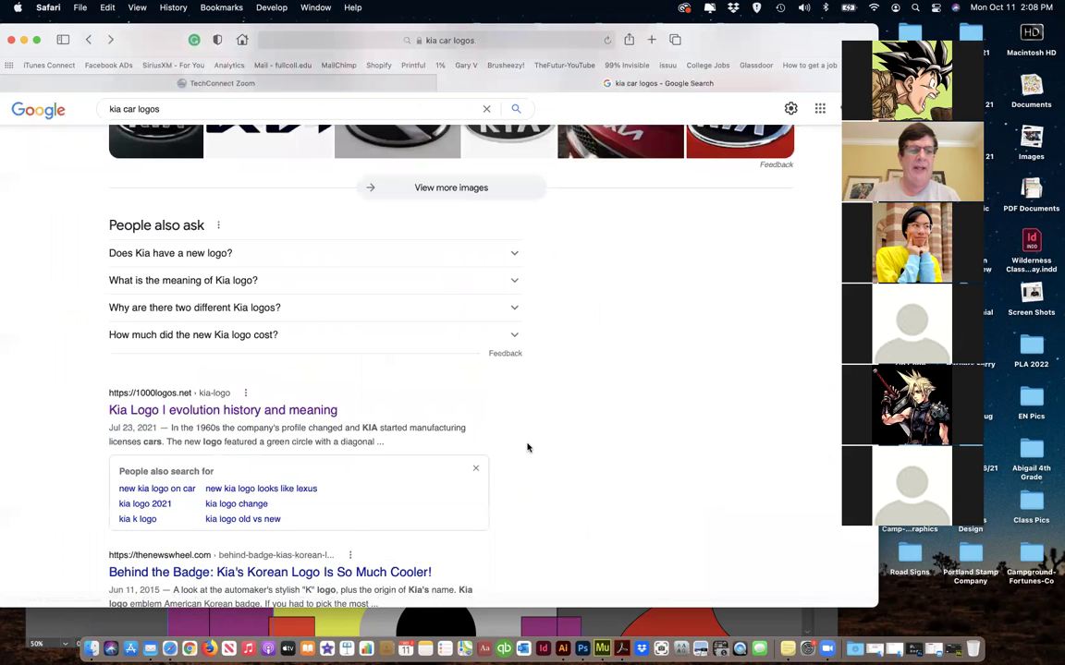
scroll(527, 450, down, 2)
scroll(528, 449, down, 5)
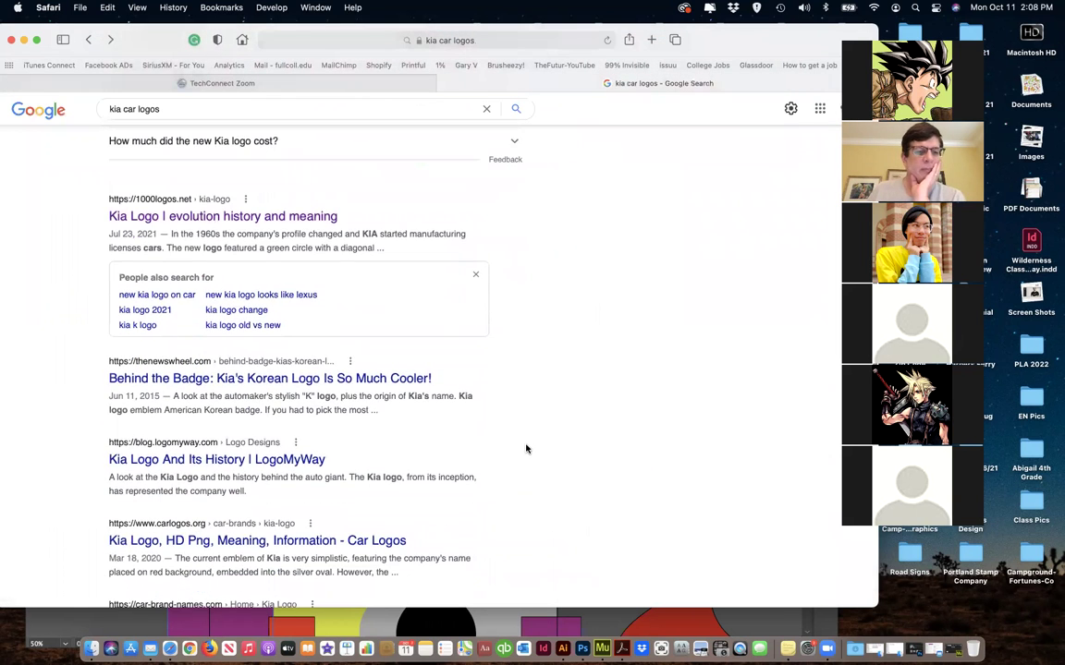
scroll(526, 449, down, 1)
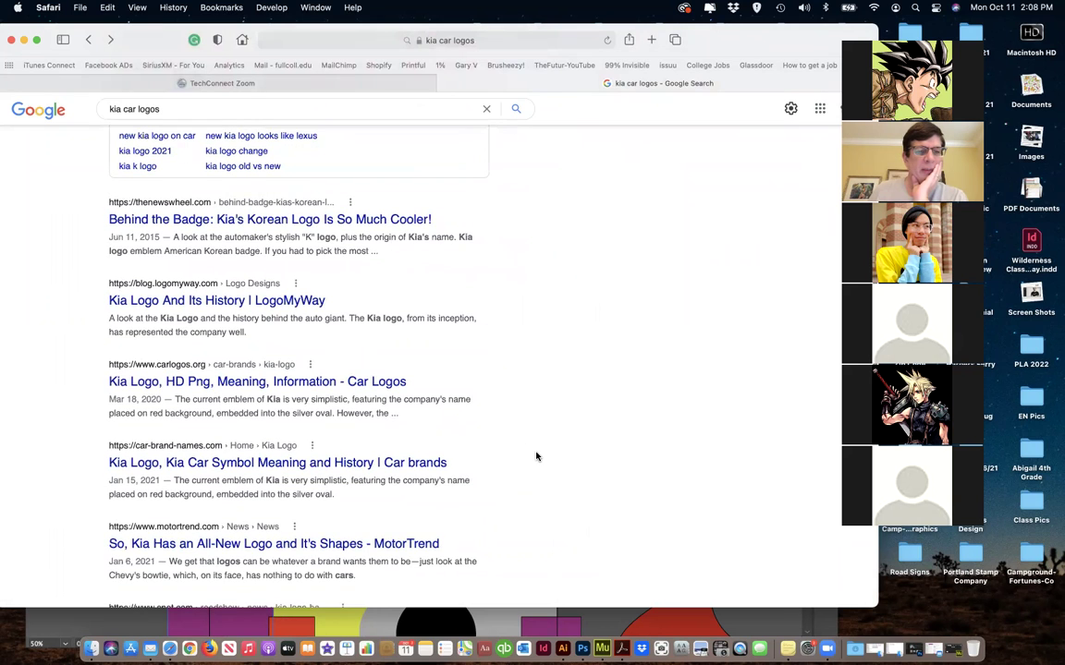
scroll(536, 457, down, 3)
scroll(534, 454, down, 4)
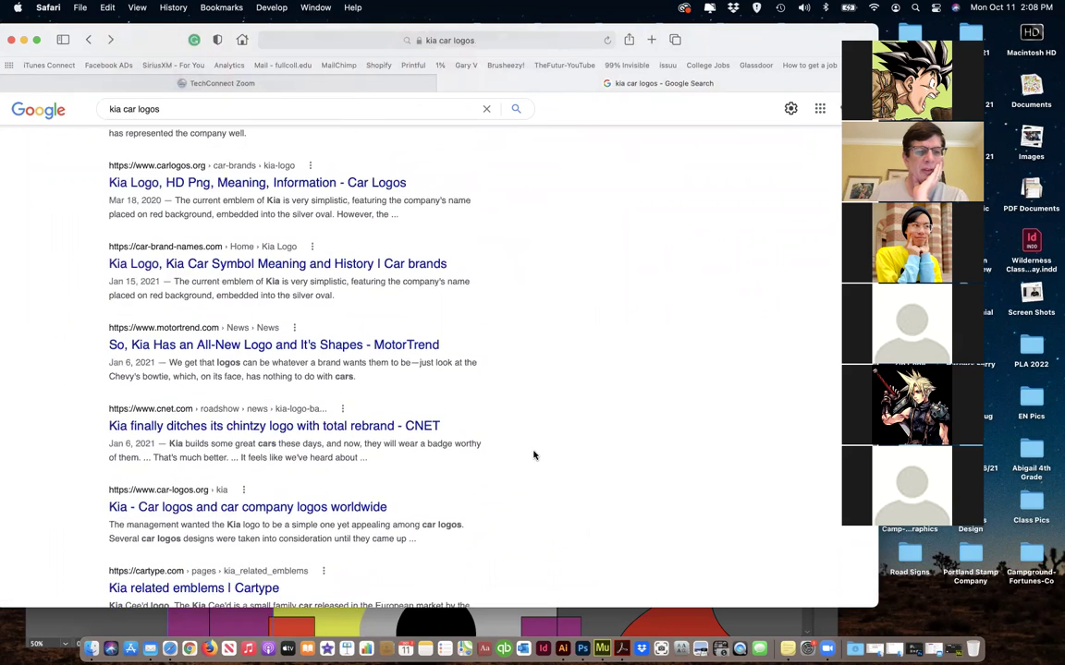
scroll(534, 455, down, 1)
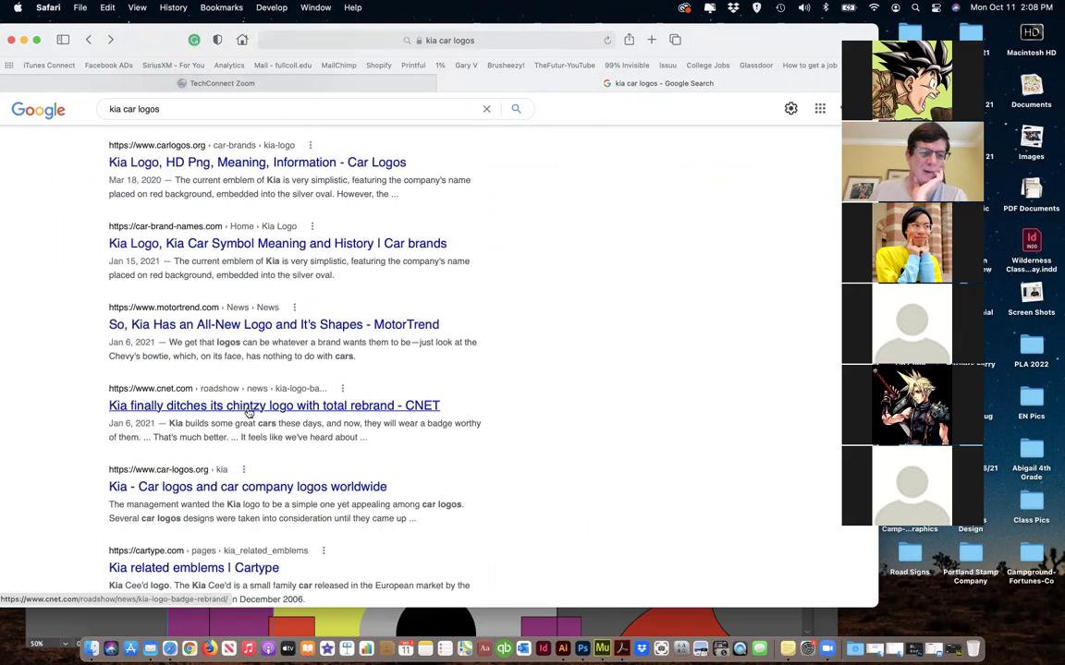
scroll(544, 487, down, 5)
scroll(542, 487, down, 8)
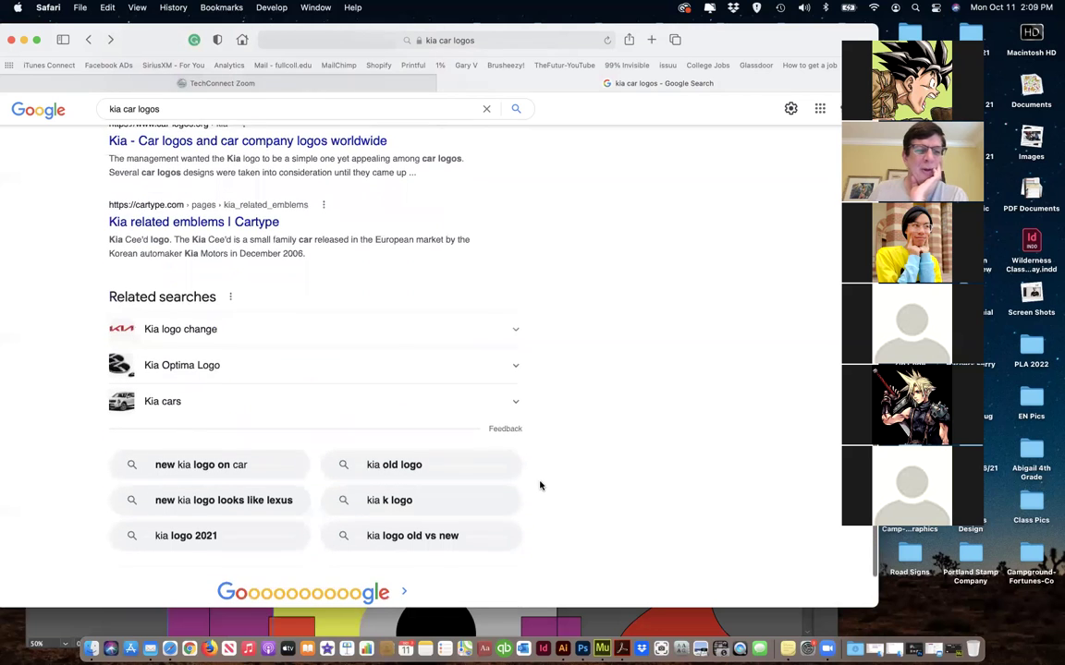
scroll(542, 487, up, 20)
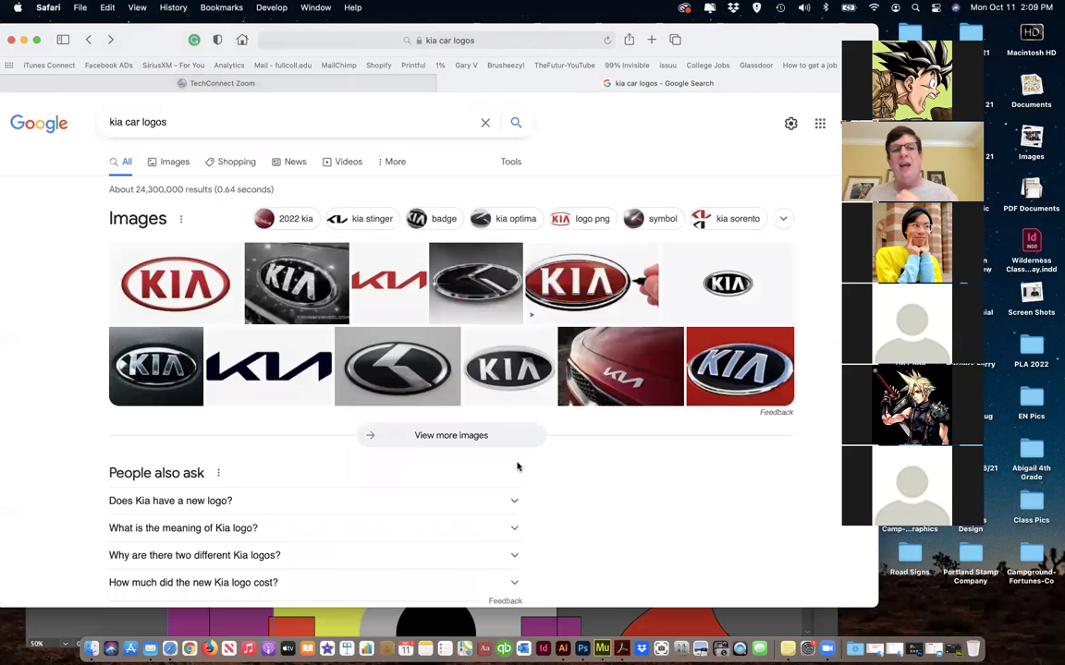
- Search Google for "logo" and look through the web results
drag(178, 125, 73, 121)
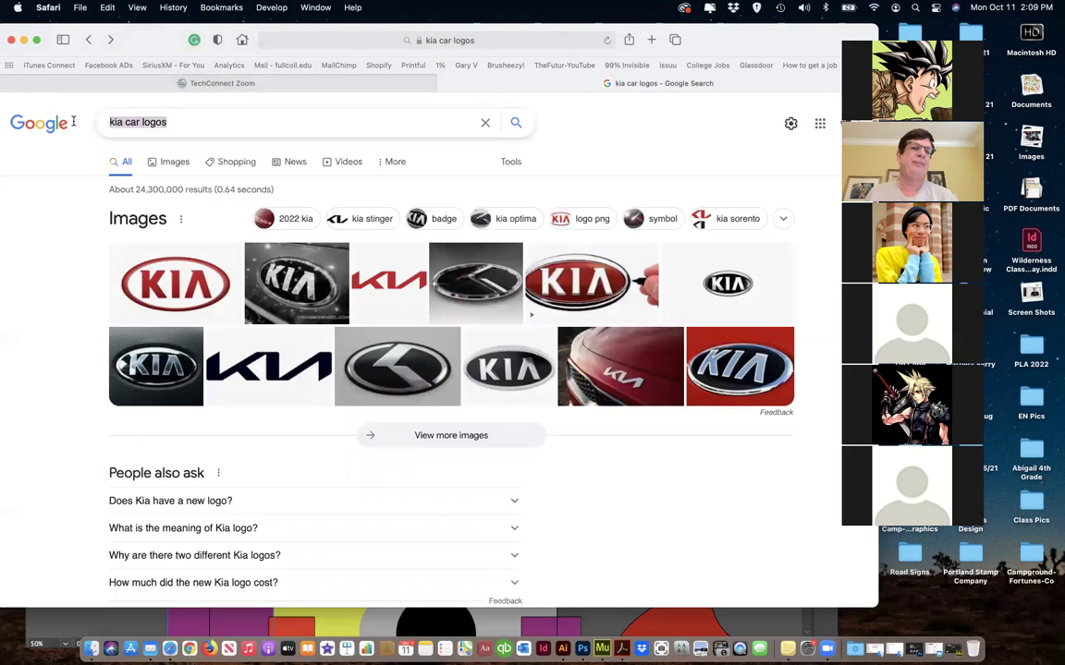
text(logo)
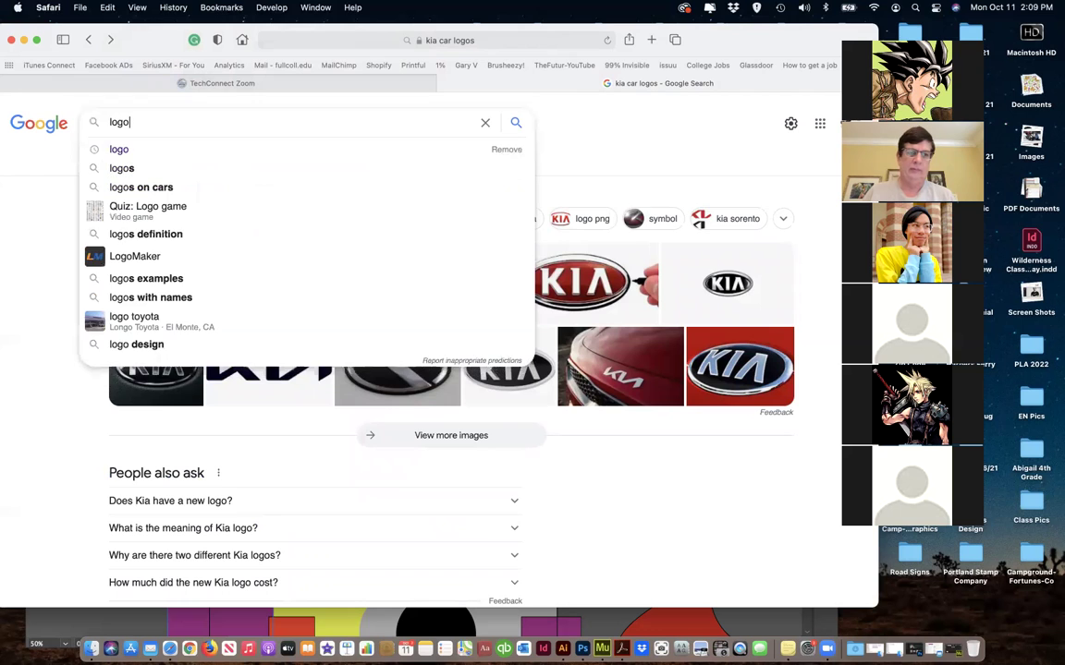
key(Return)
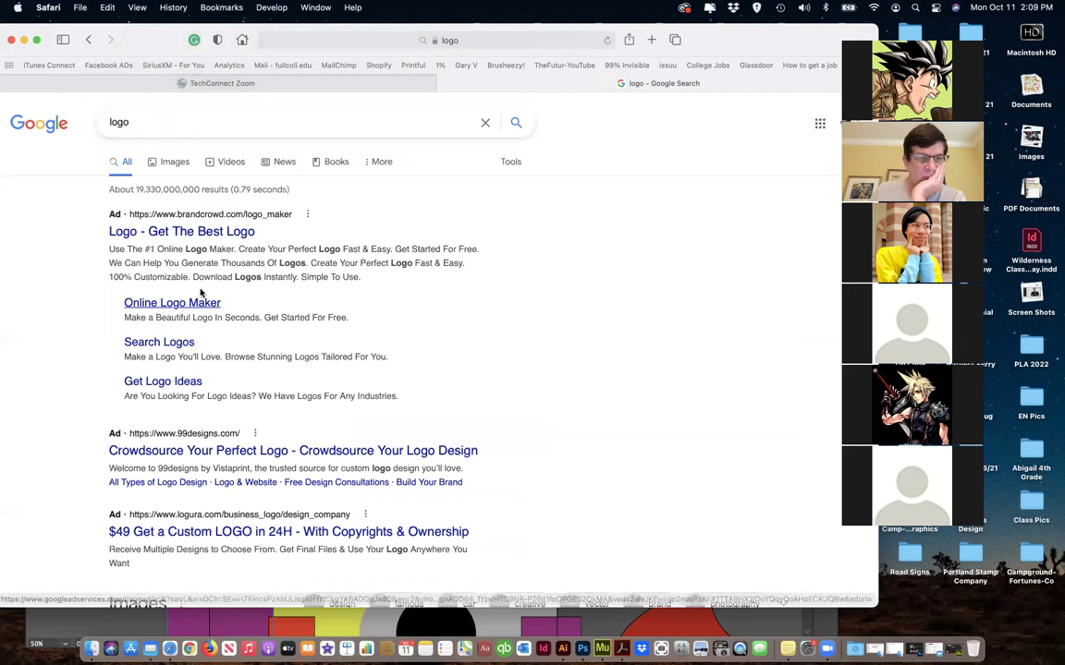
scroll(310, 386, down, 3)
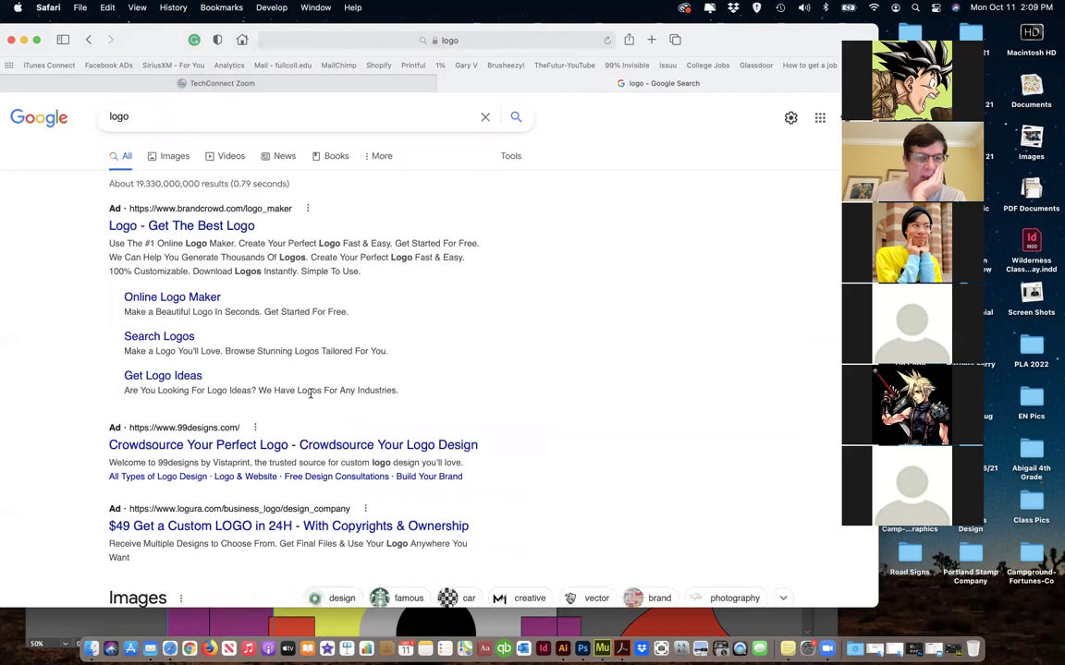
- Look through the first page of "logo" search results, from the image previews to the related searches
scroll(308, 383, down, 1)
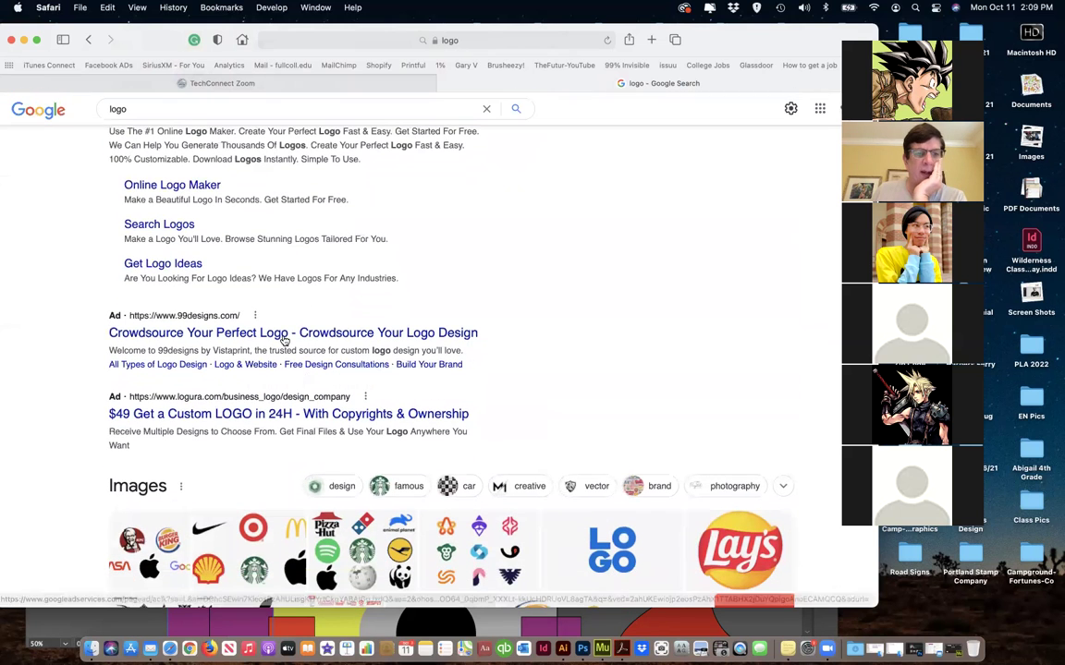
scroll(282, 334, down, 10)
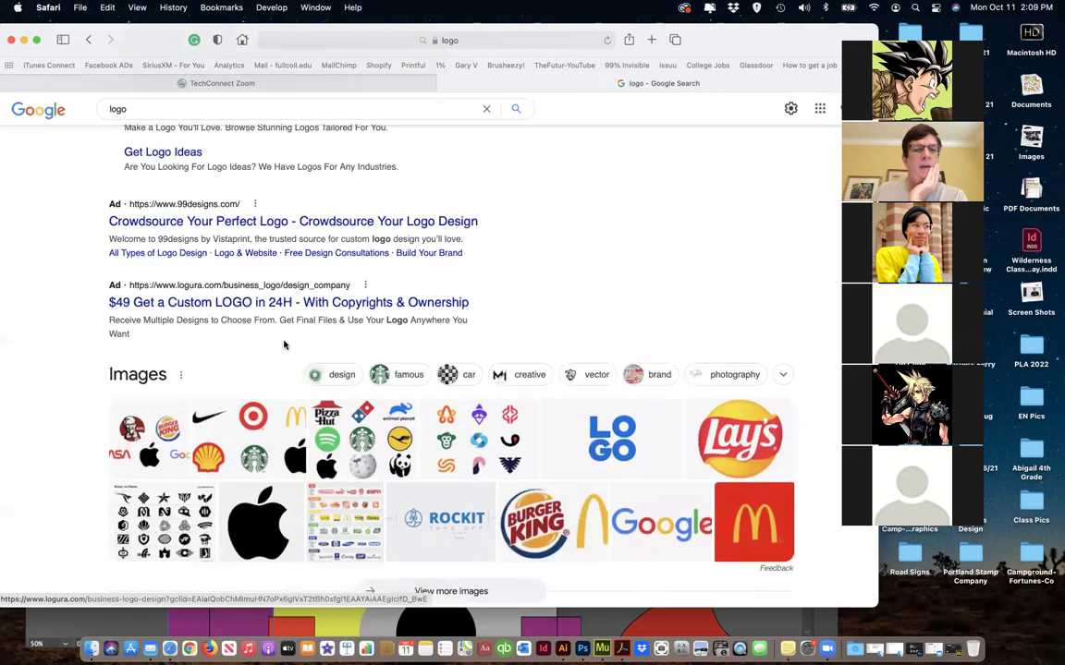
scroll(285, 343, down, 8)
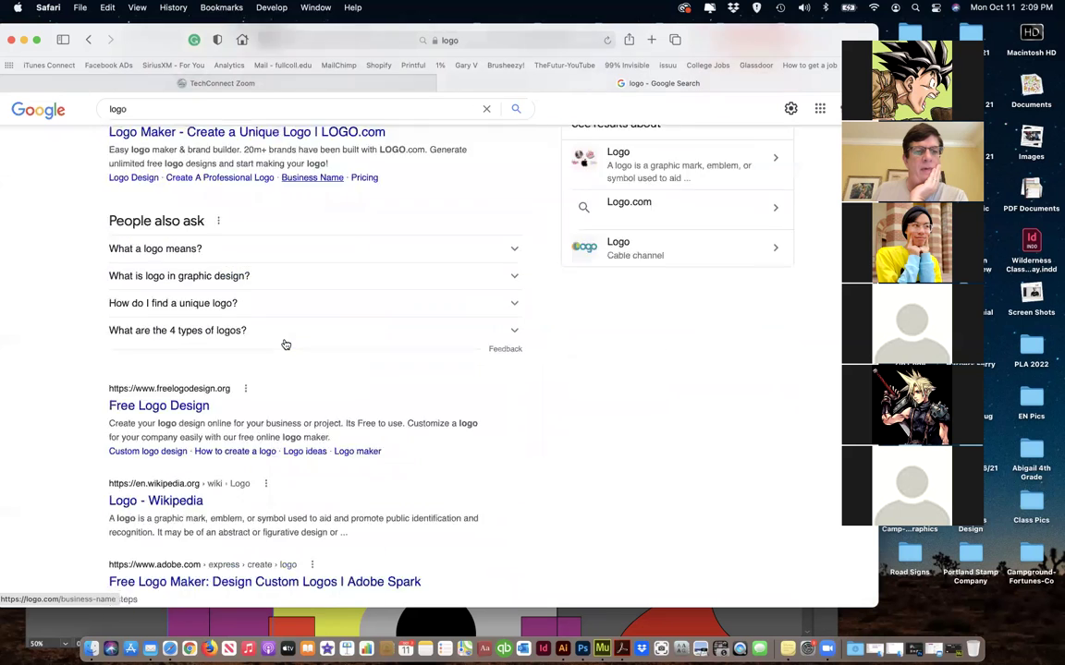
scroll(285, 344, down, 4)
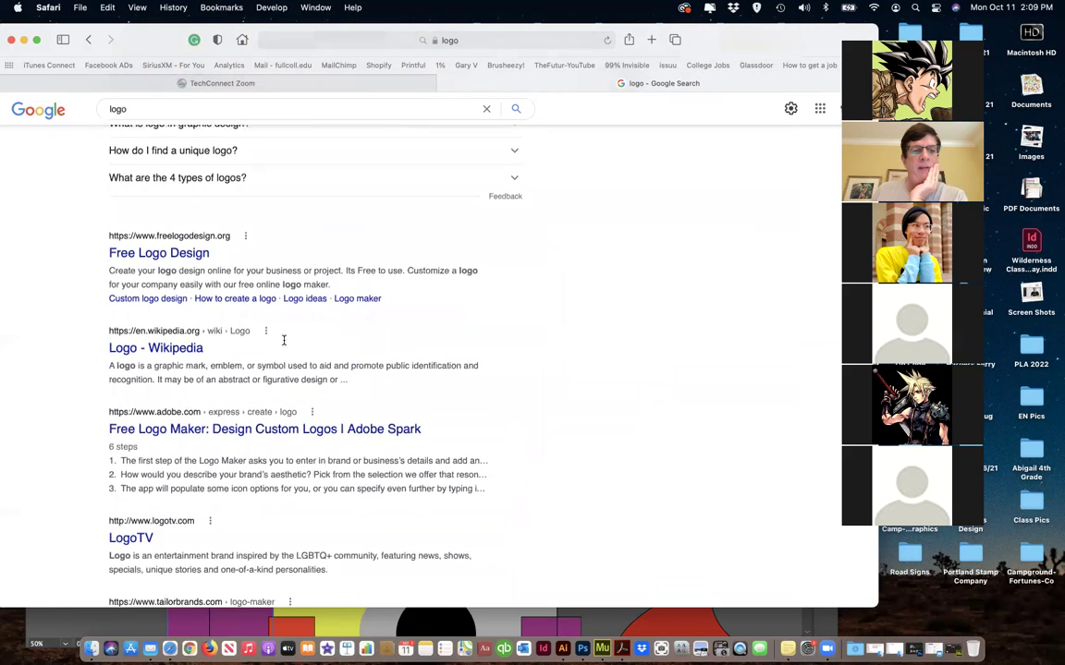
scroll(284, 343, down, 5)
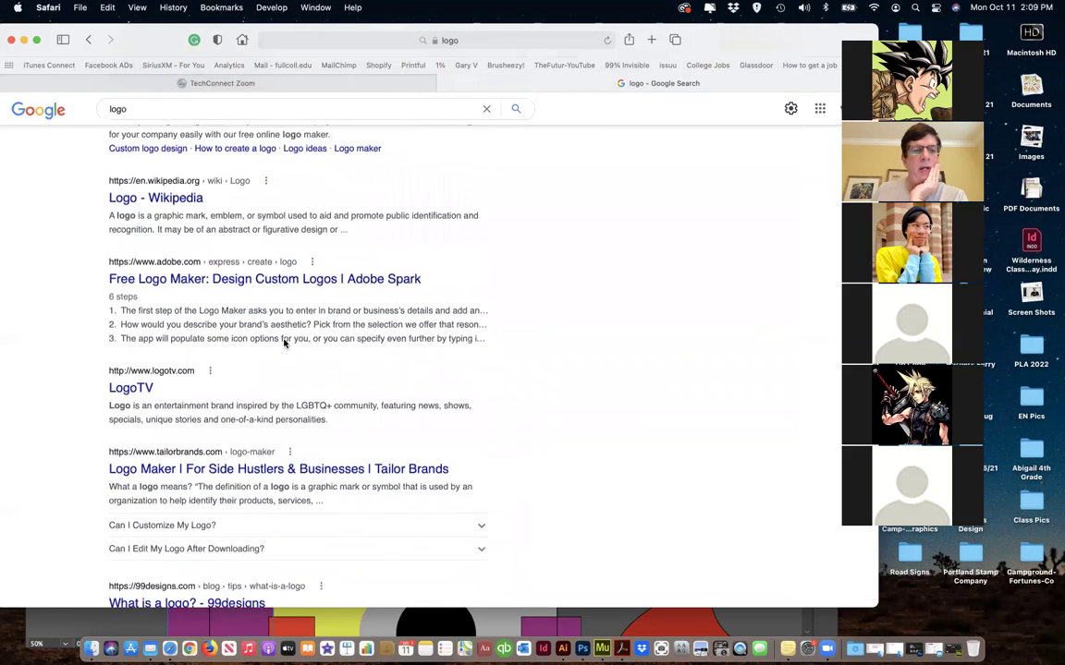
scroll(285, 343, down, 5)
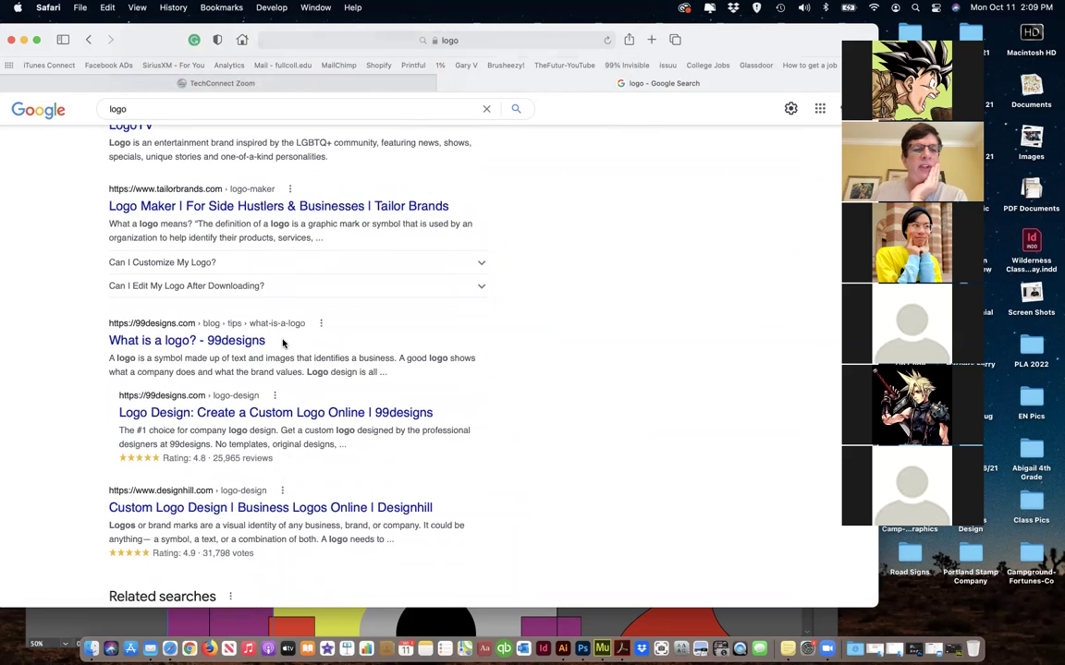
scroll(283, 344, down, 9)
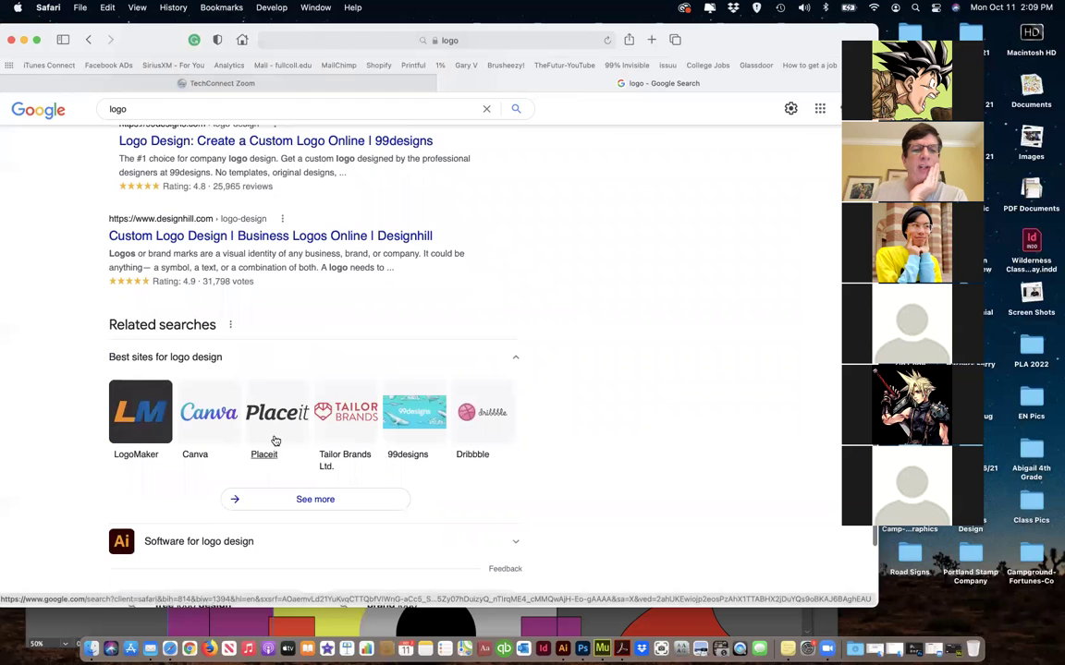
scroll(305, 439, down, 4)
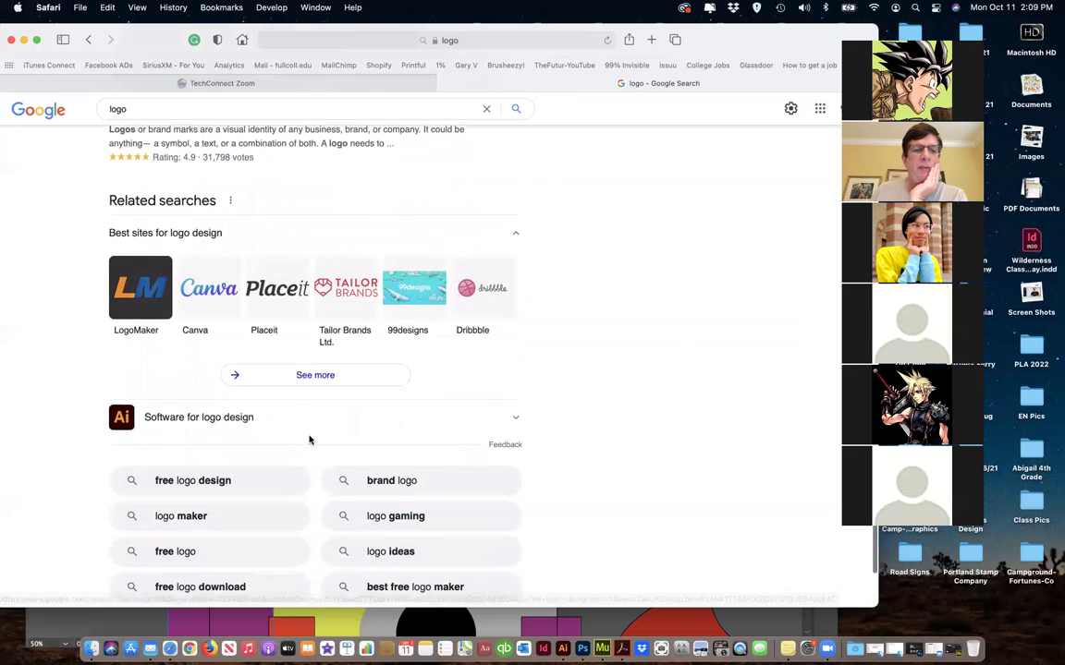
scroll(430, 470, down, 5)
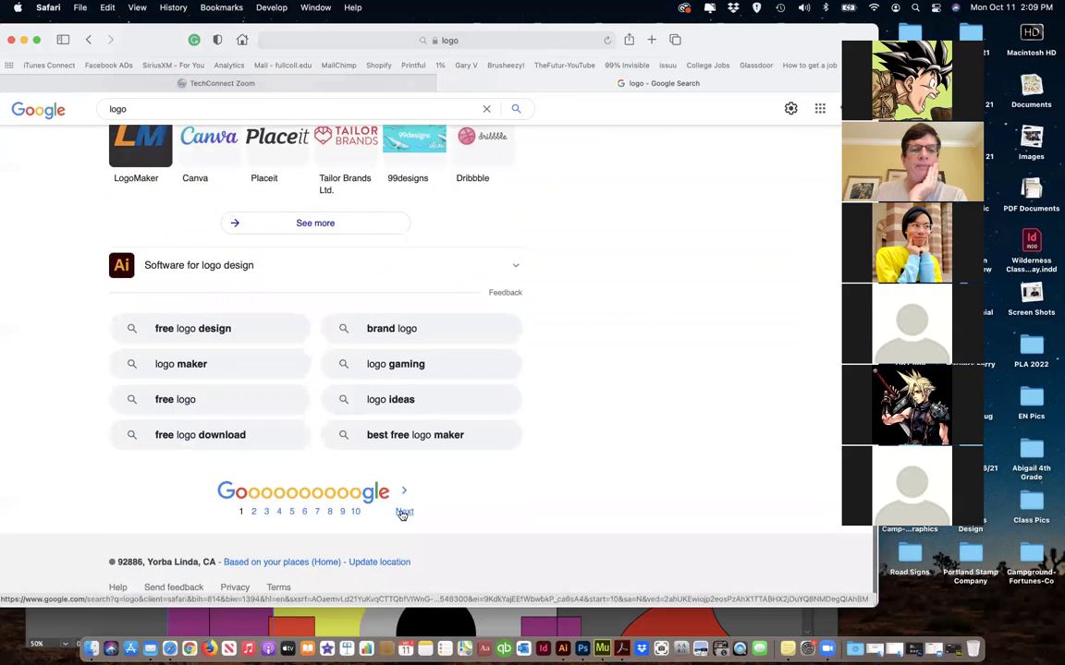
- Go to the second page of "logo" results and open Creative Bloq's "Logo design: 15 golden rules for crafting logos"
click(404, 509)
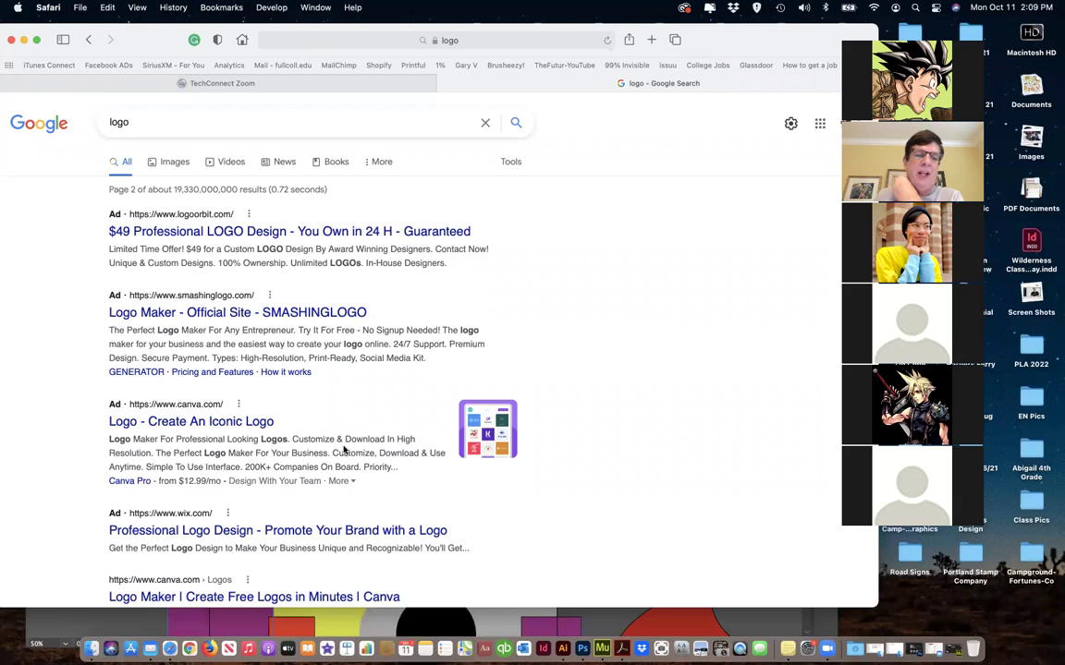
scroll(344, 451, down, 3)
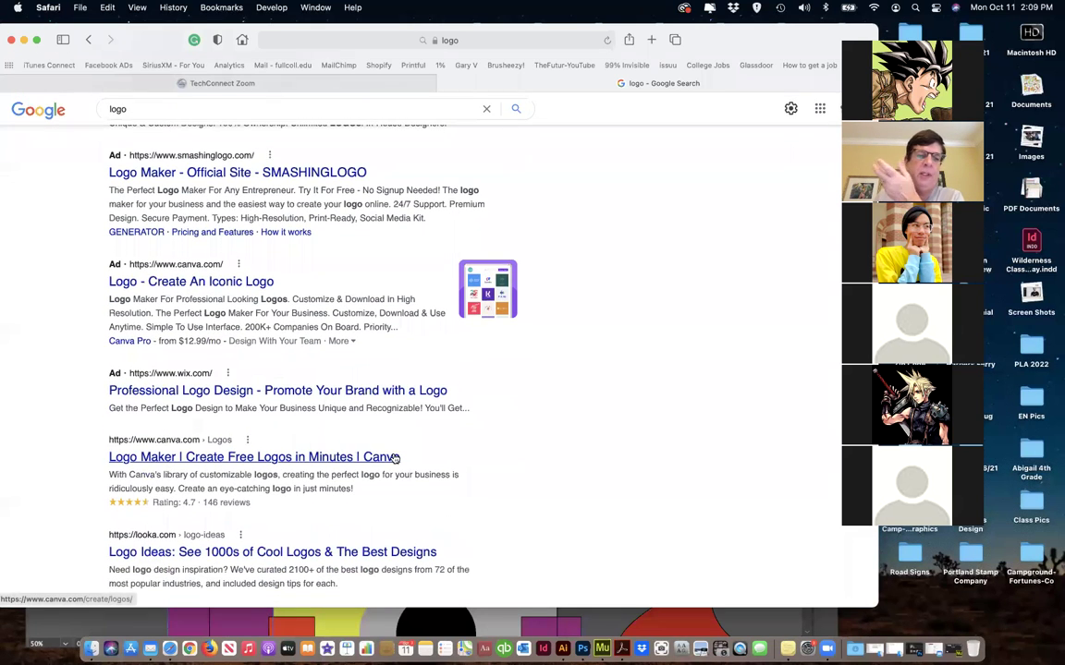
scroll(388, 456, down, 5)
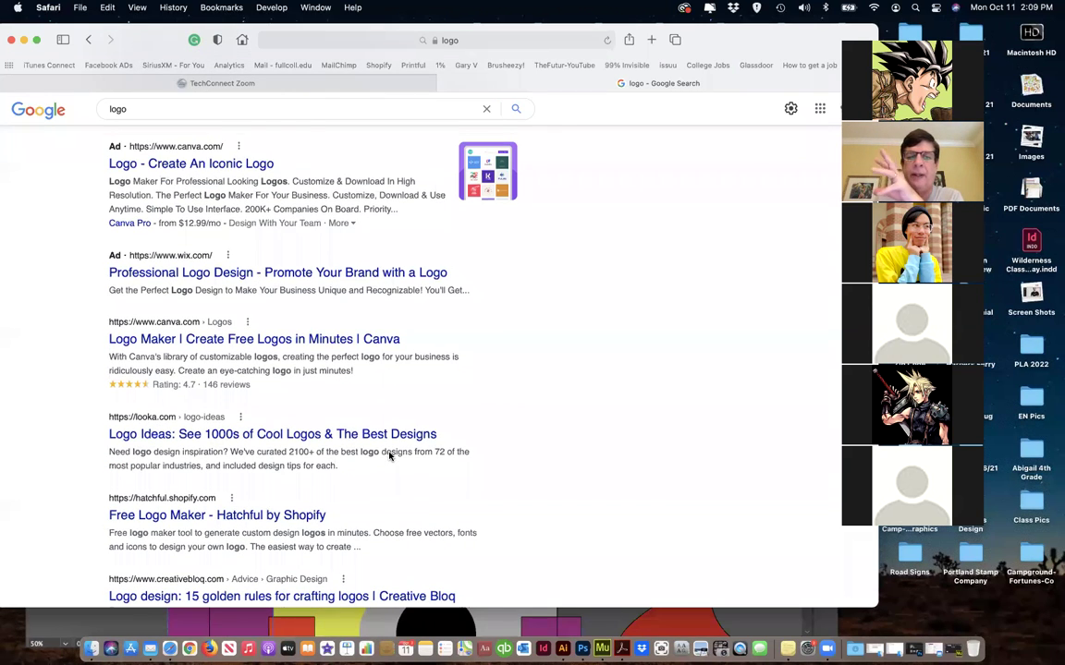
scroll(389, 455, down, 5)
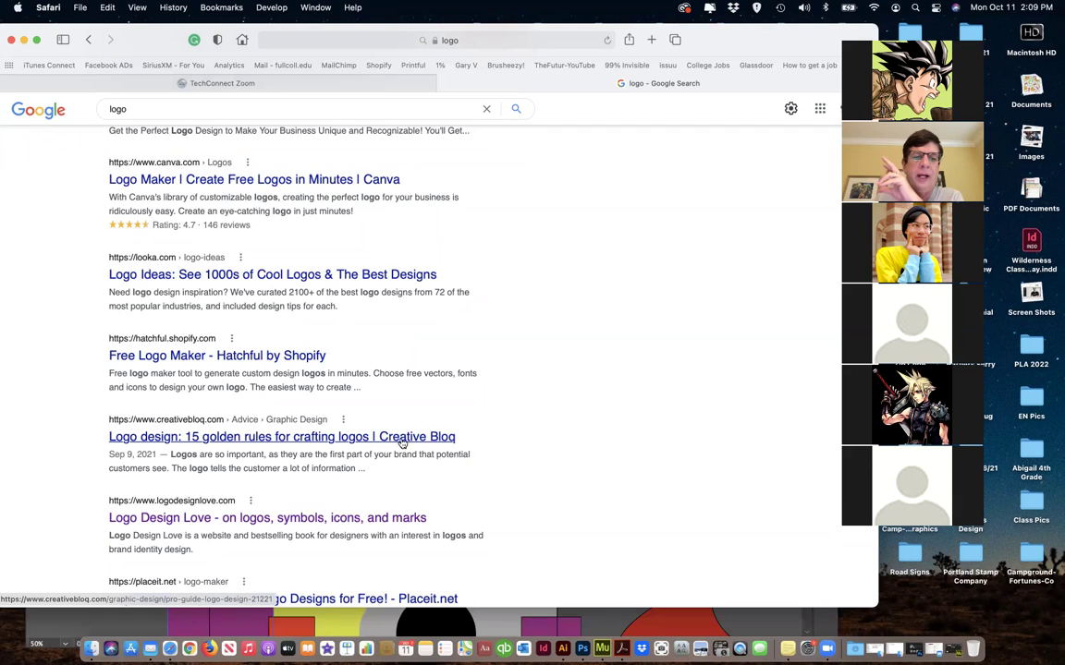
click(395, 440)
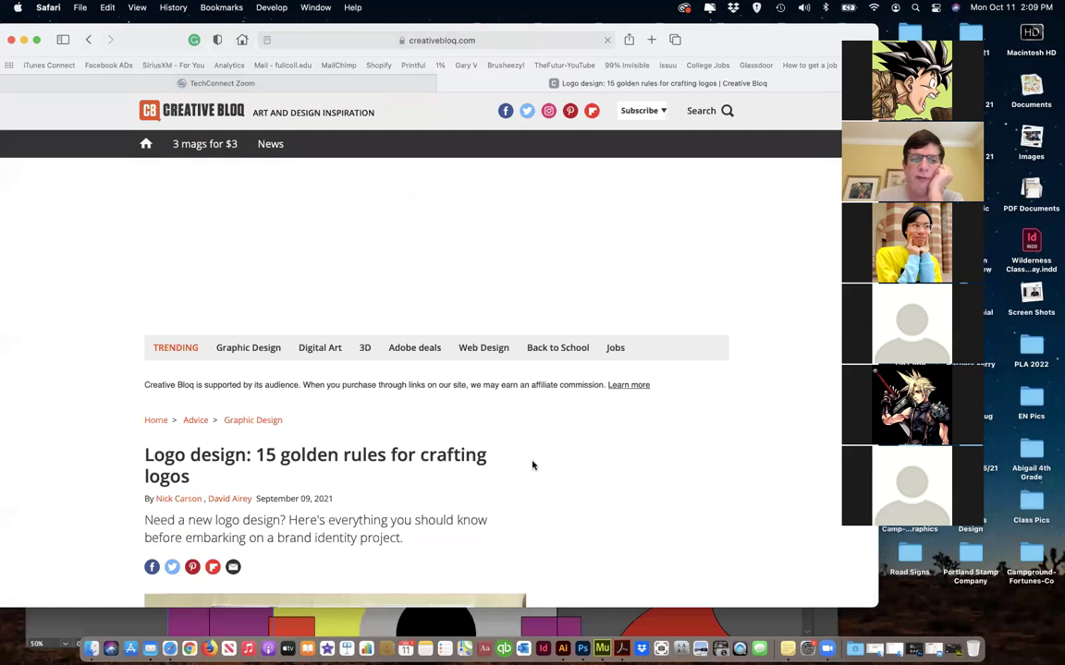
- Read the article's introduction on why logo design matters down to rule 01, dismissing the newsletter sign-up pop-up
scroll(536, 465, down, 10)
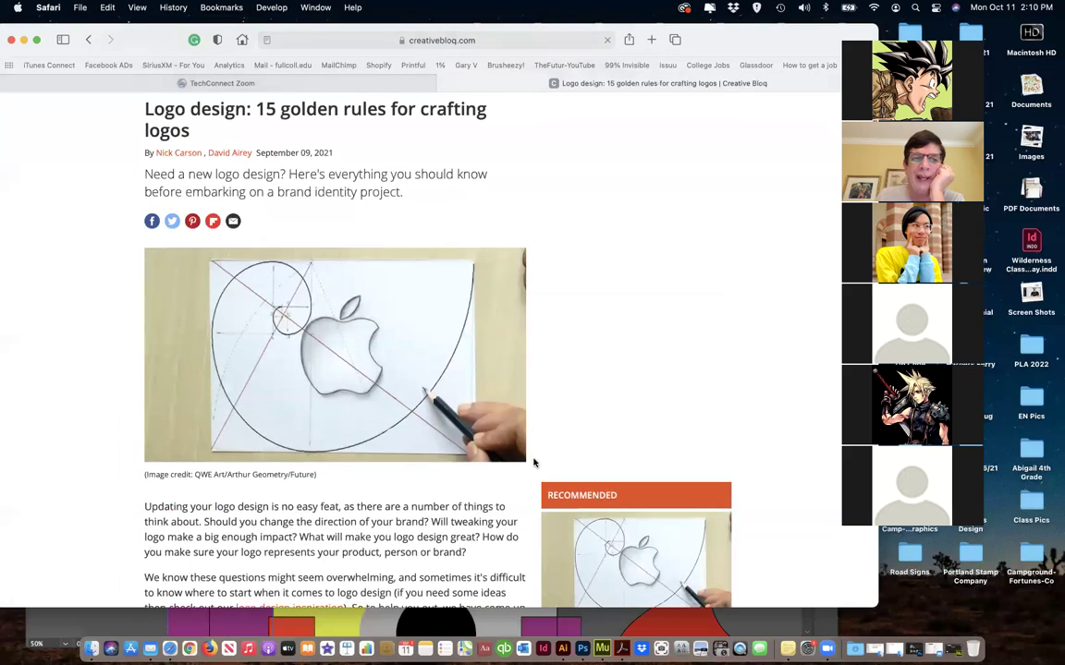
scroll(534, 462, down, 10)
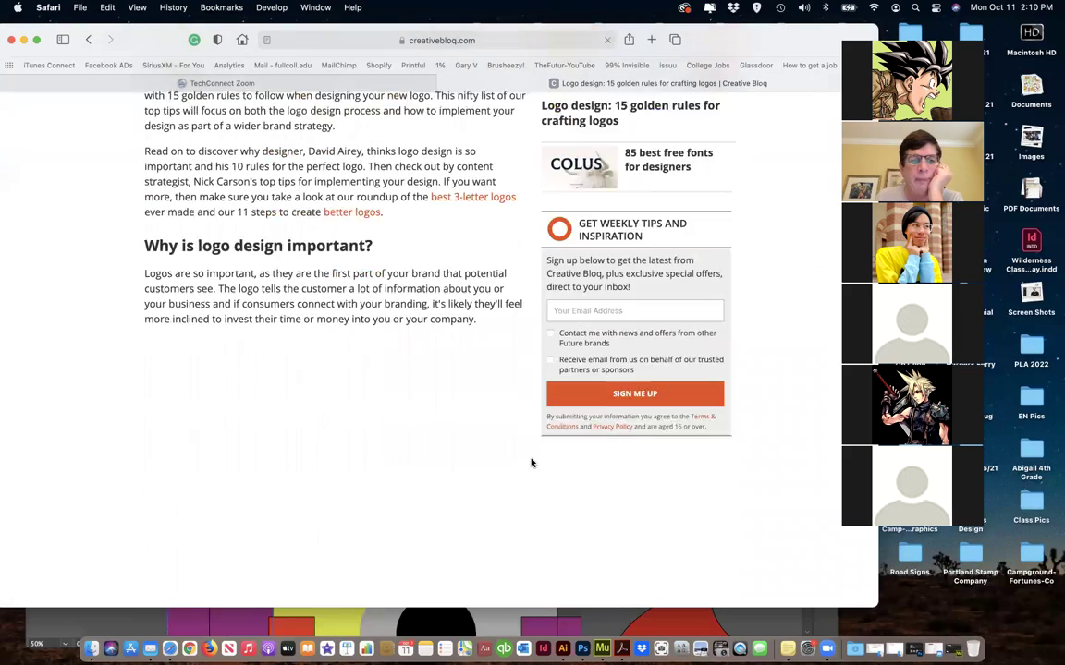
scroll(532, 467, down, 10)
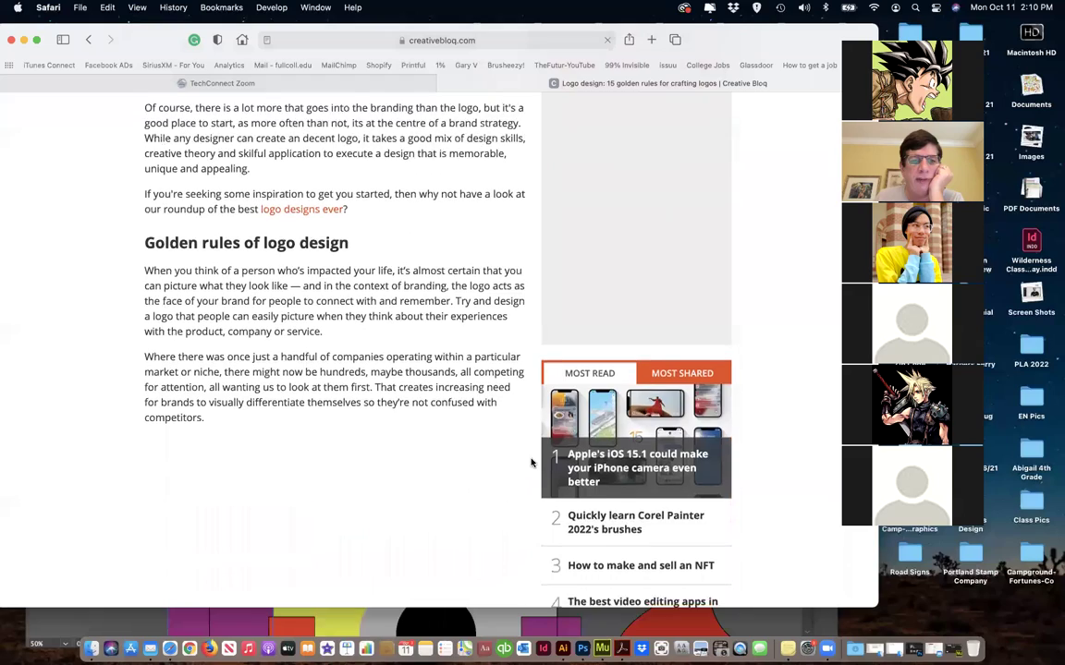
scroll(532, 473, down, 8)
scroll(529, 473, up, 4)
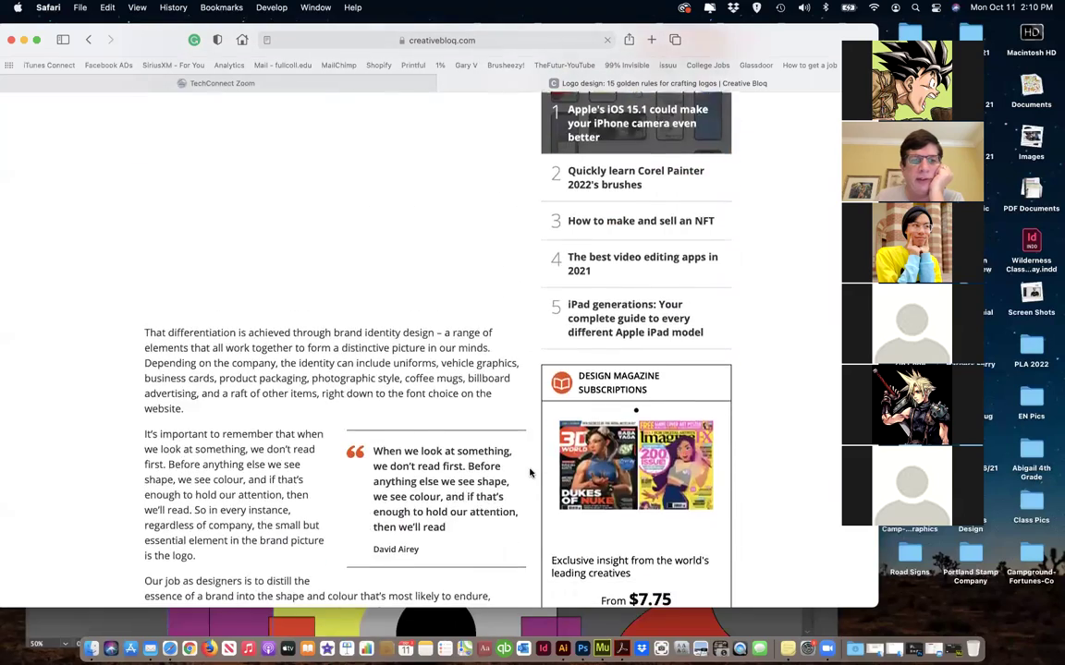
scroll(527, 472, down, 10)
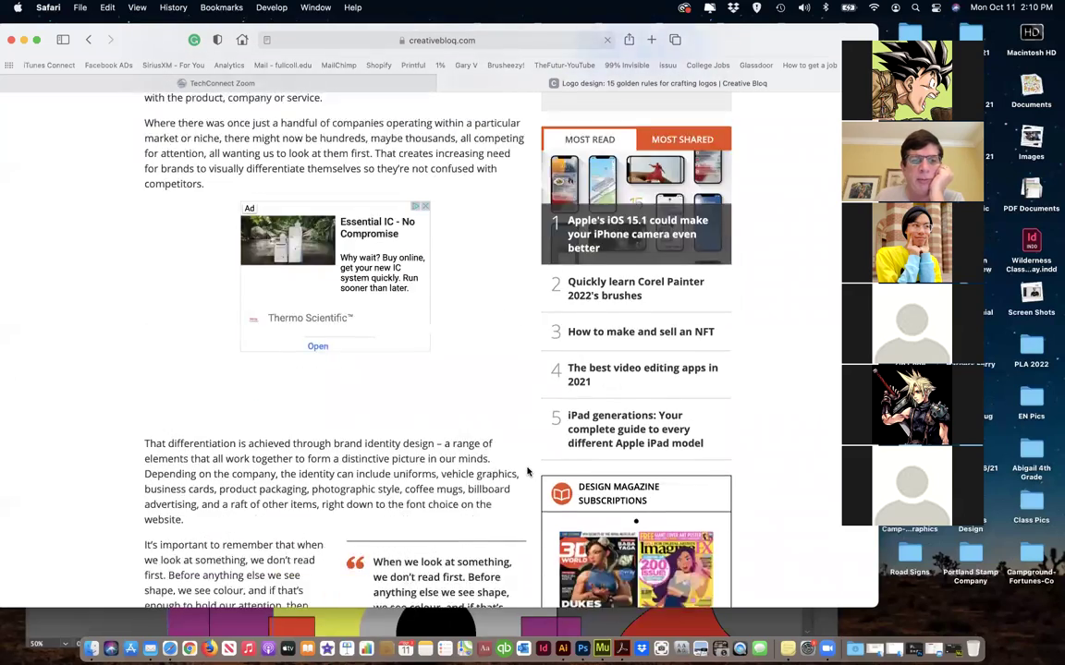
scroll(527, 472, down, 5)
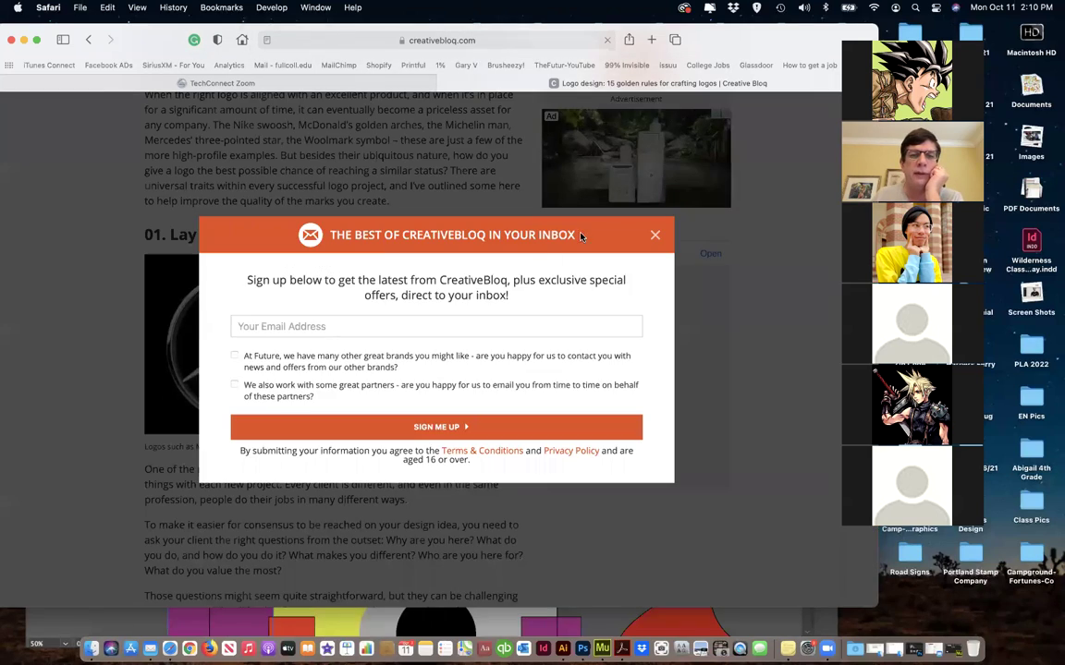
click(654, 239)
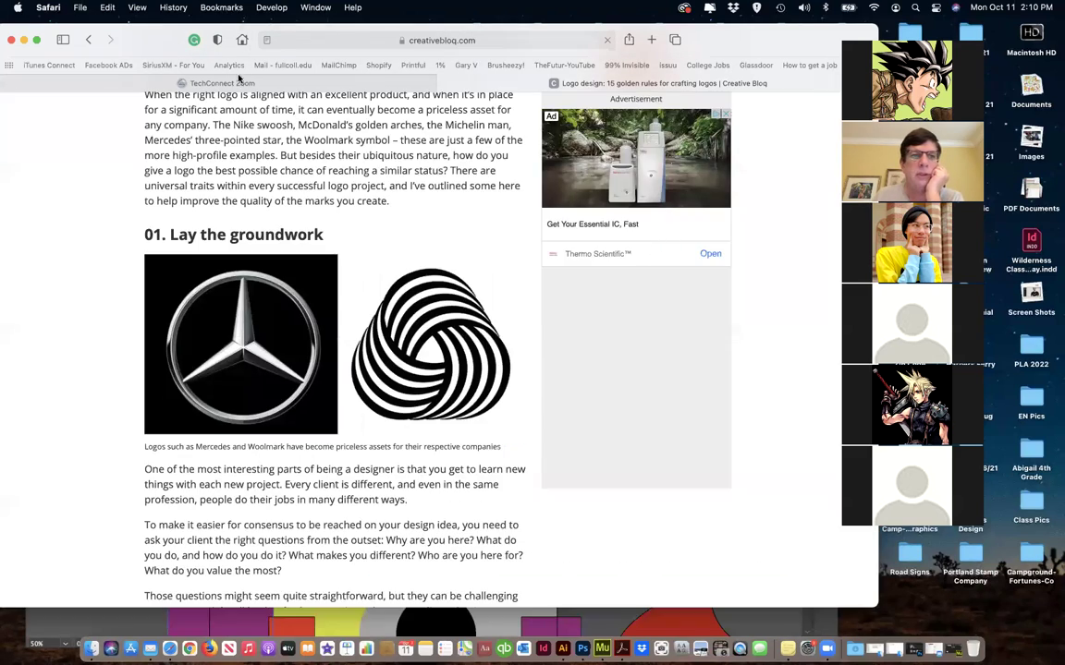
- Copy the web address of the Creative Bloq logo design article
click(81, 7)
click(81, 8)
click(539, 39)
key(super+c)
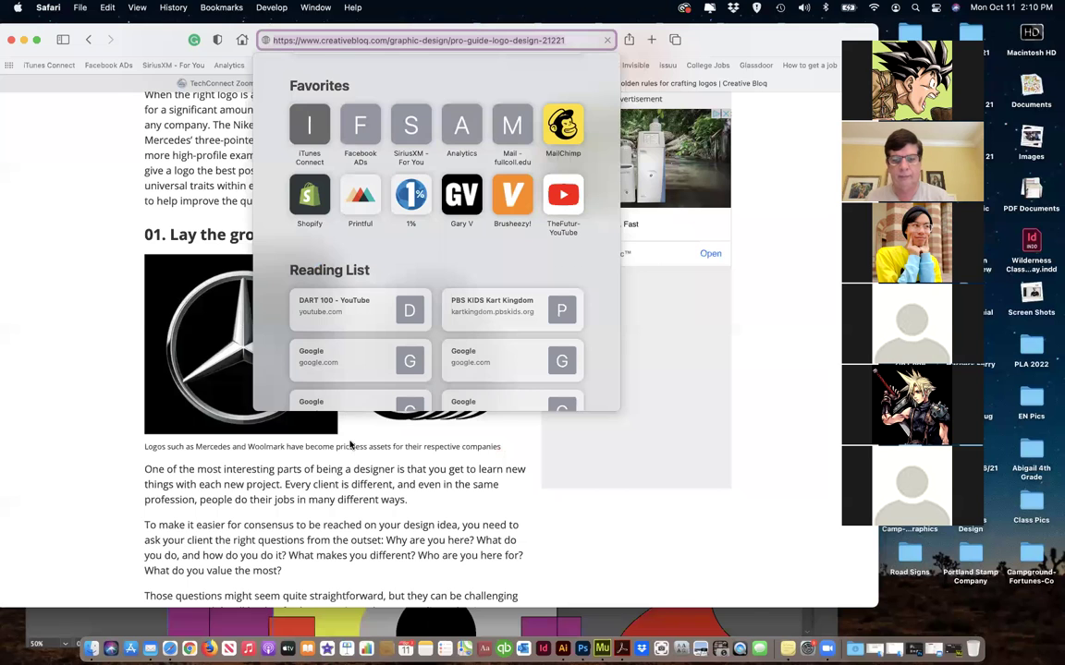
- Switch to Stickies, paste the article's web address into a new note, and hide the notes
click(723, 648)
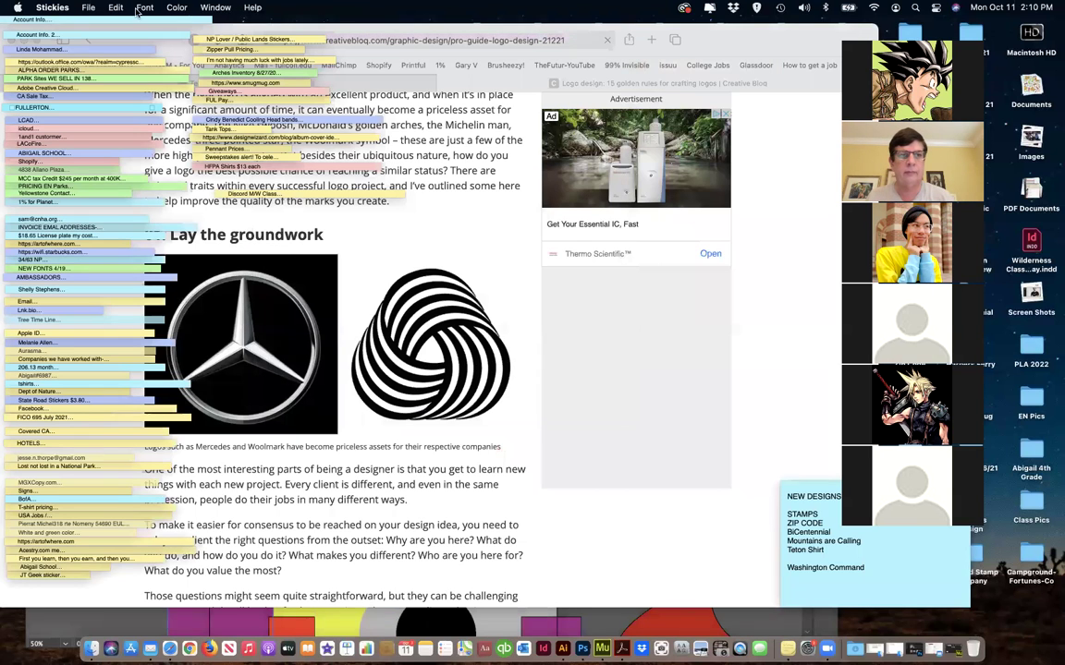
click(88, 7)
click(215, 222)
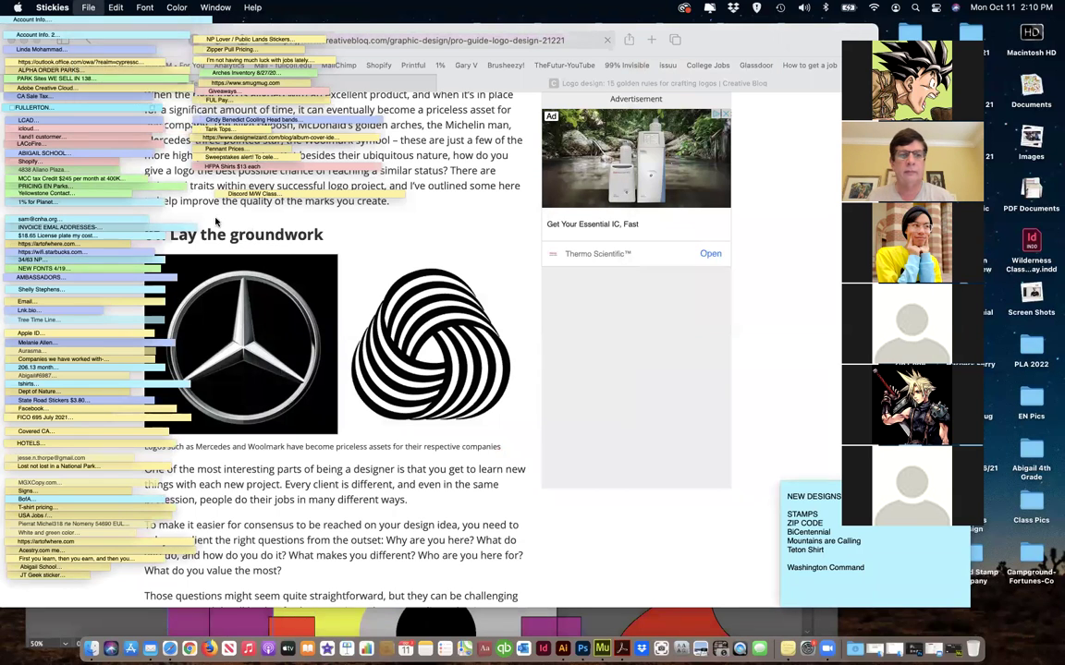
key(super+v)
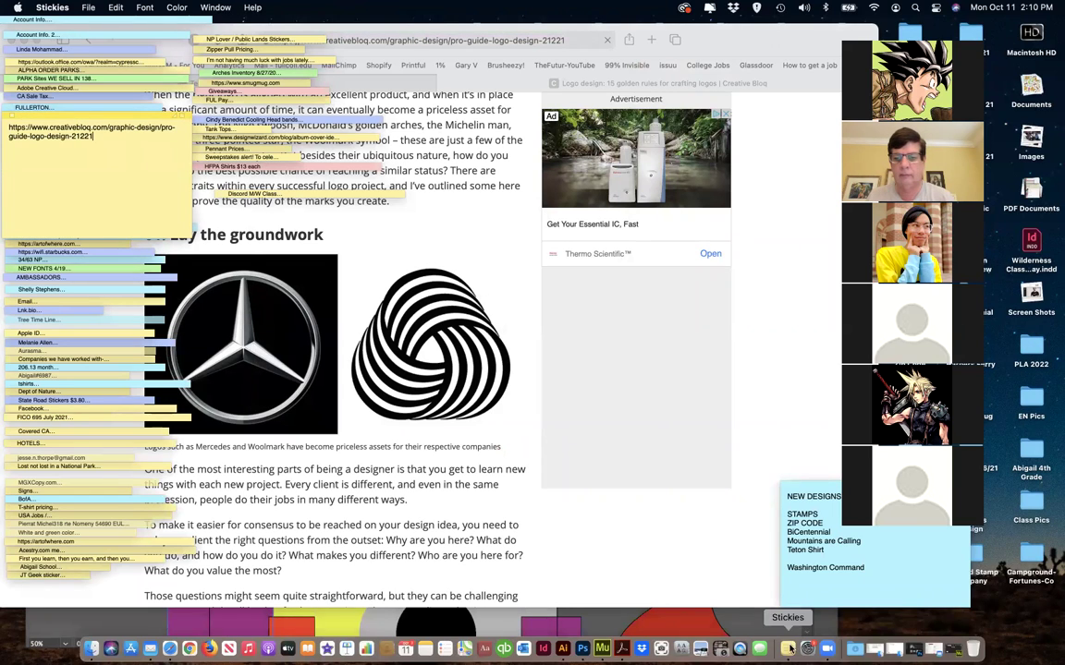
right_click(711, 565)
click(717, 547)
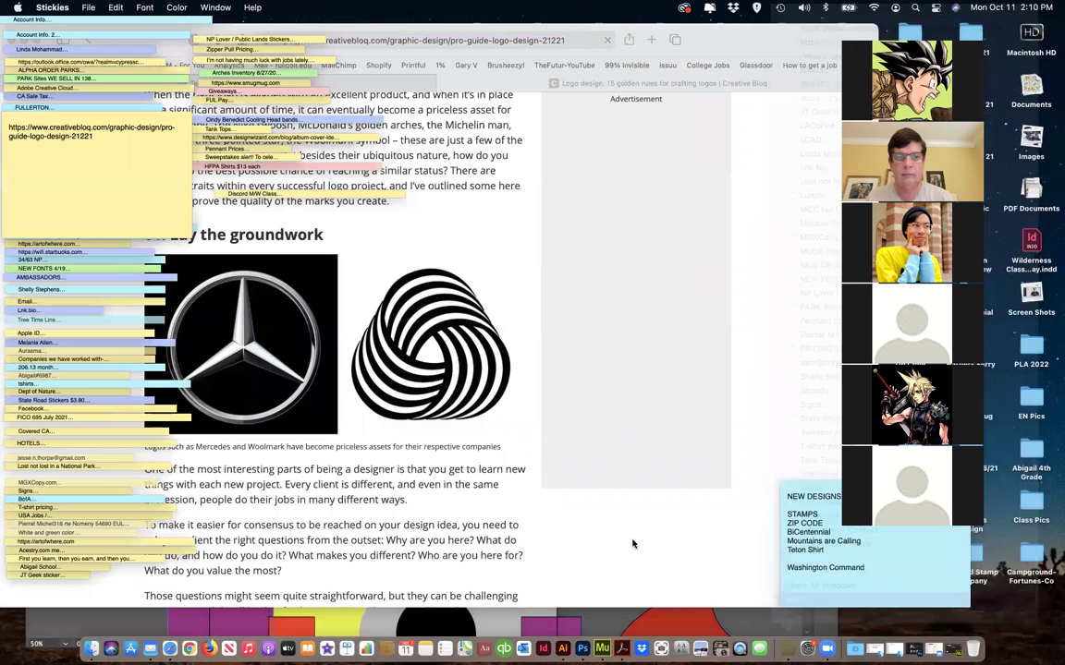
- Read rules 01 to 05 of the logo design article, from laying the groundwork to aiming for easy recall
scroll(466, 497, down, 8)
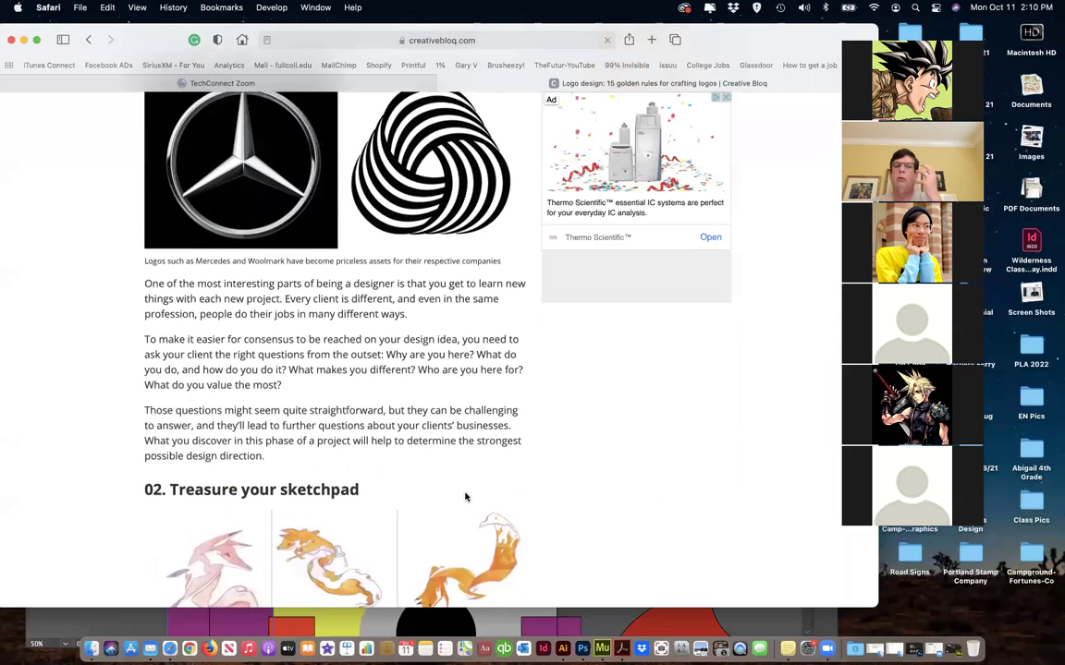
scroll(466, 497, down, 1)
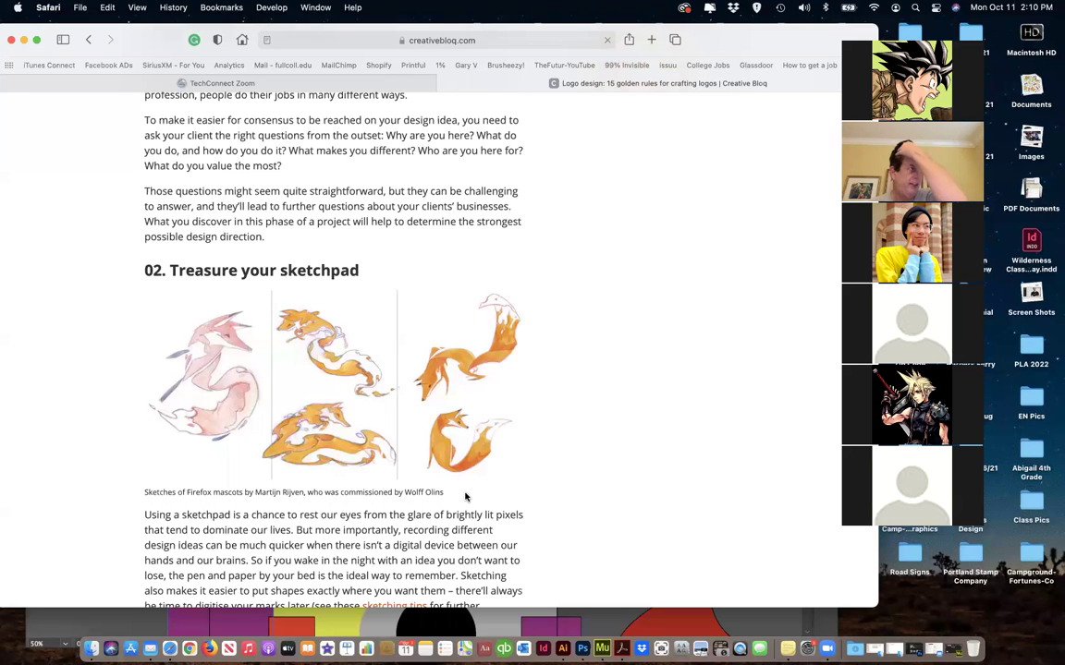
scroll(461, 496, down, 4)
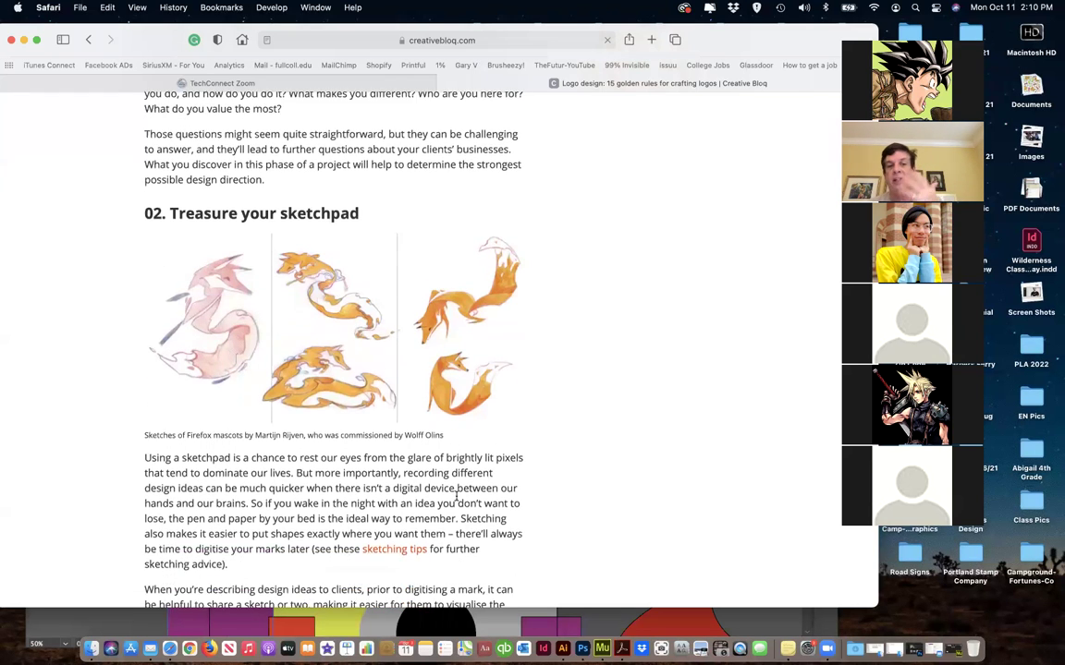
scroll(455, 496, down, 5)
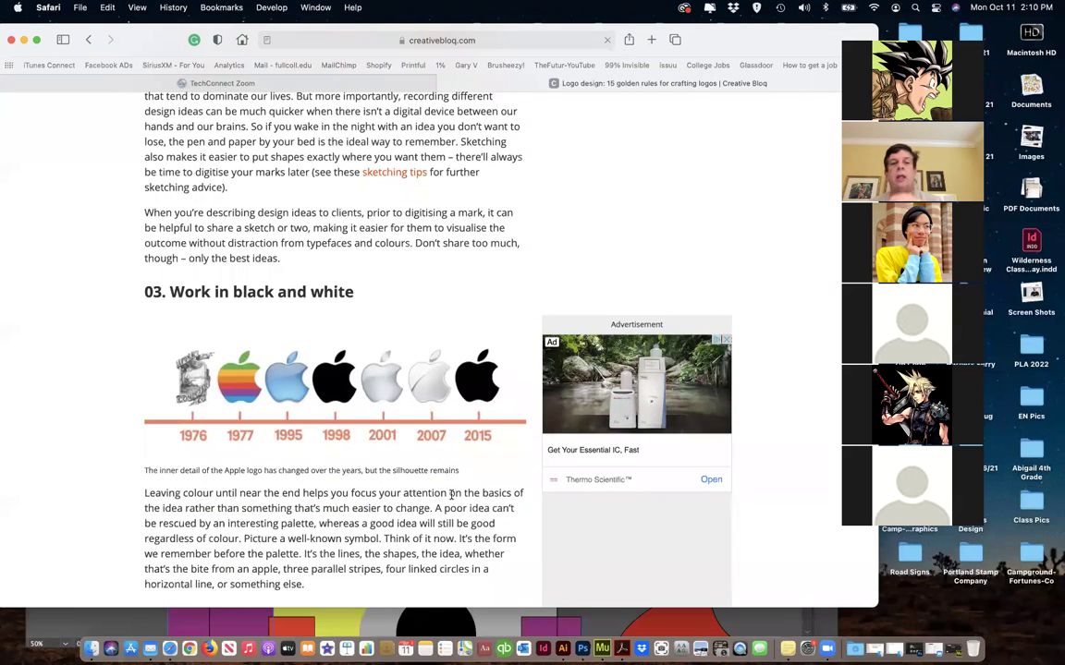
scroll(451, 496, down, 5)
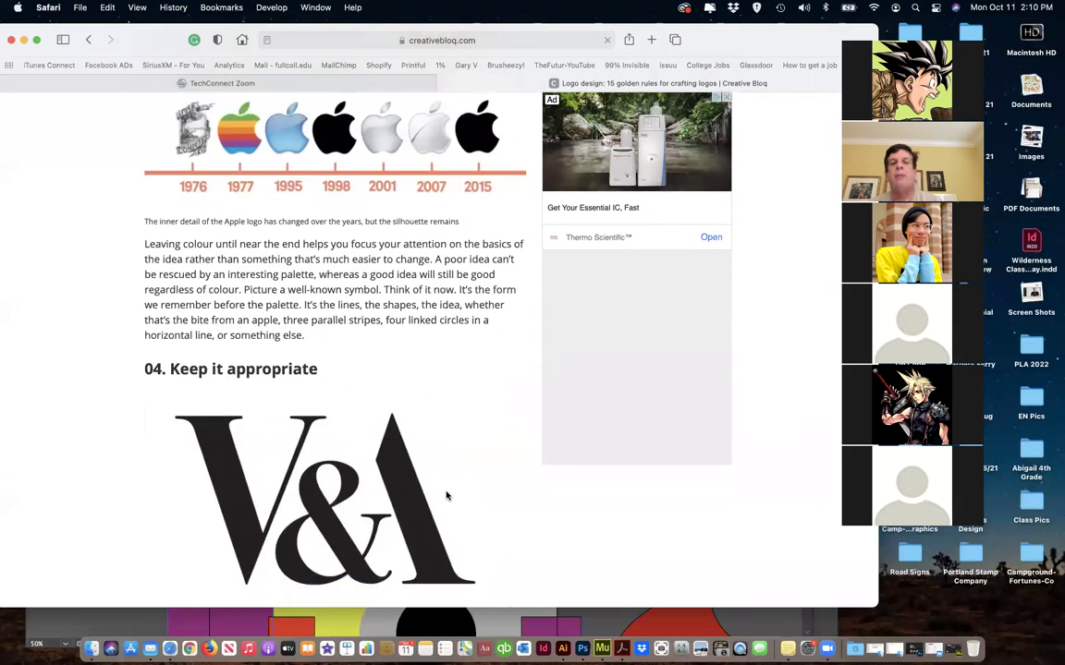
scroll(446, 497, down, 5)
scroll(446, 497, down, 2)
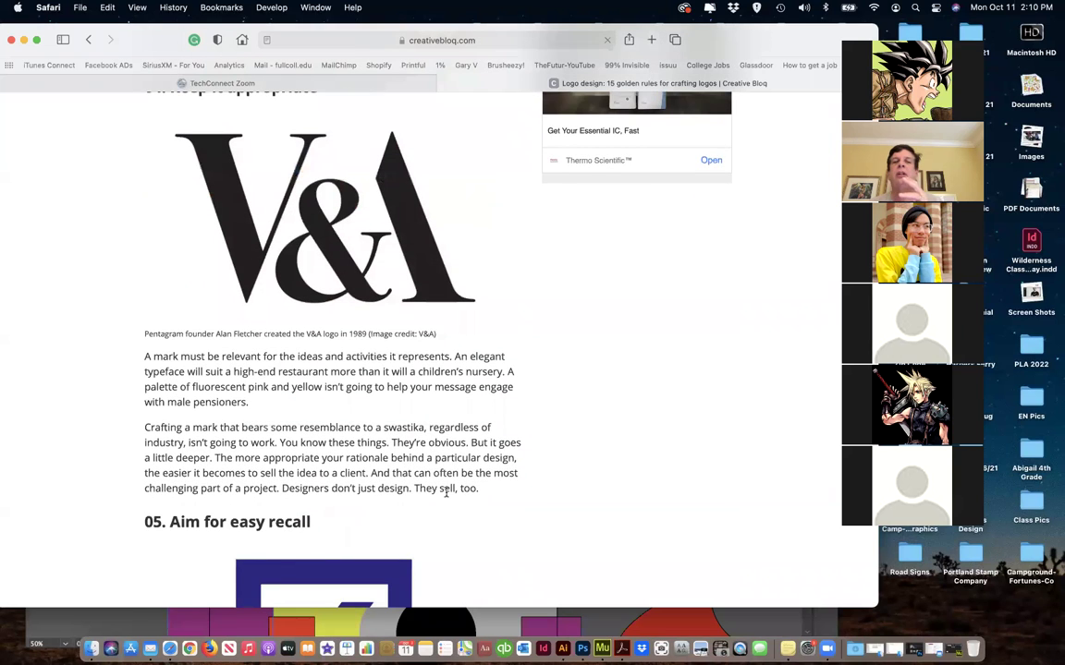
scroll(446, 496, down, 4)
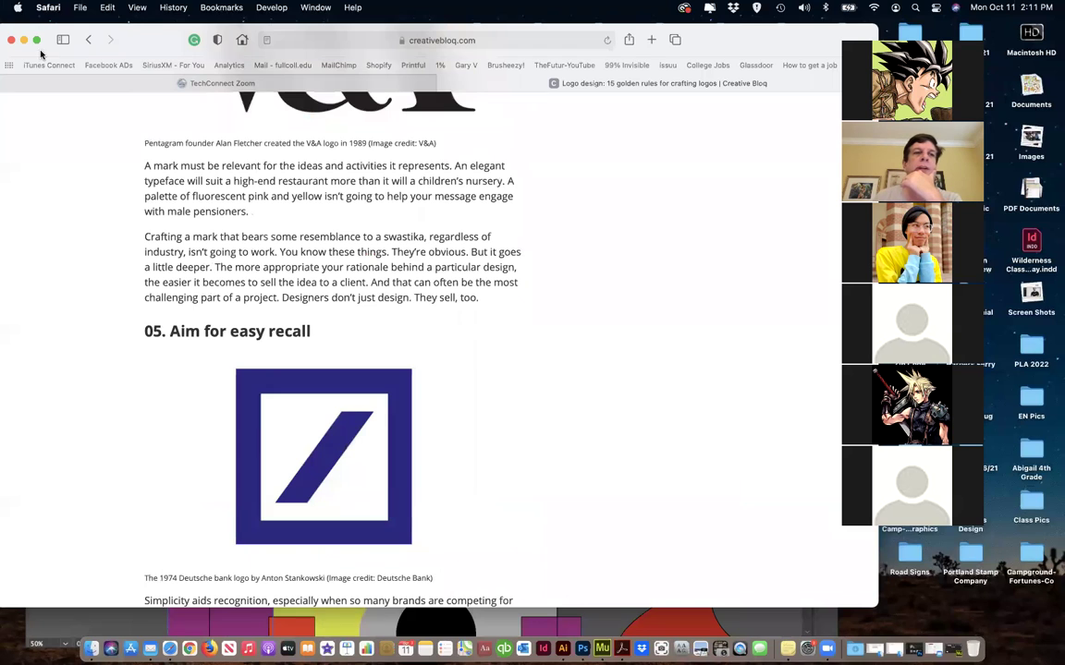
- Read on through rules 06 to 13 of the logo design article, examining the Penguin, Shell, Shelter and Amazon logo examples
scroll(428, 328, down, 15)
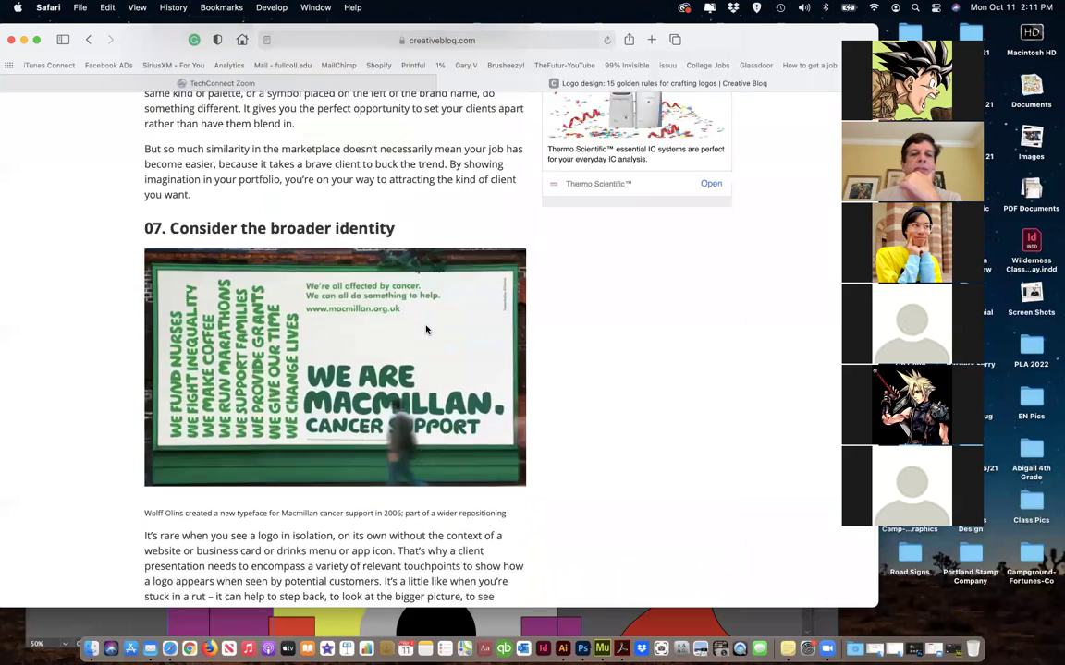
scroll(426, 329, down, 12)
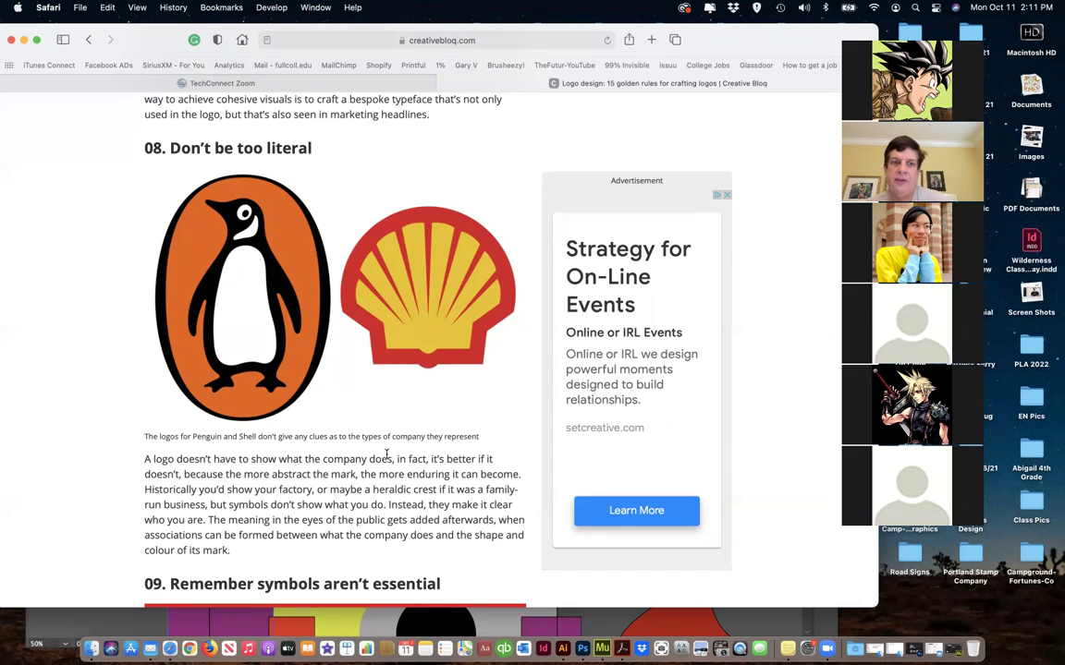
scroll(388, 458, down, 3)
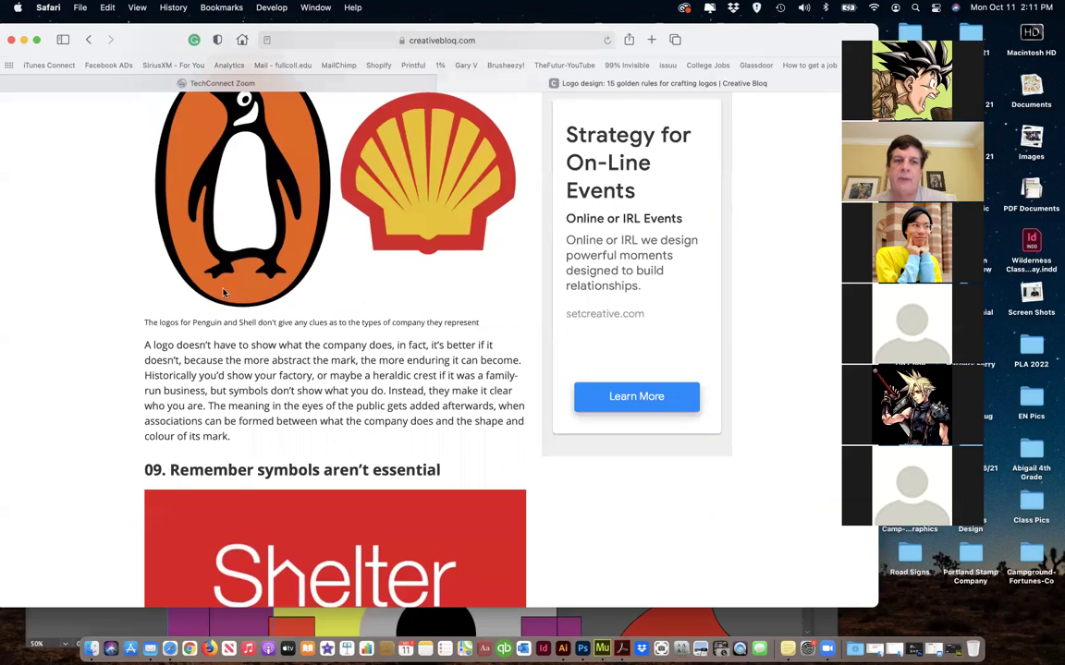
scroll(334, 240, up, 2)
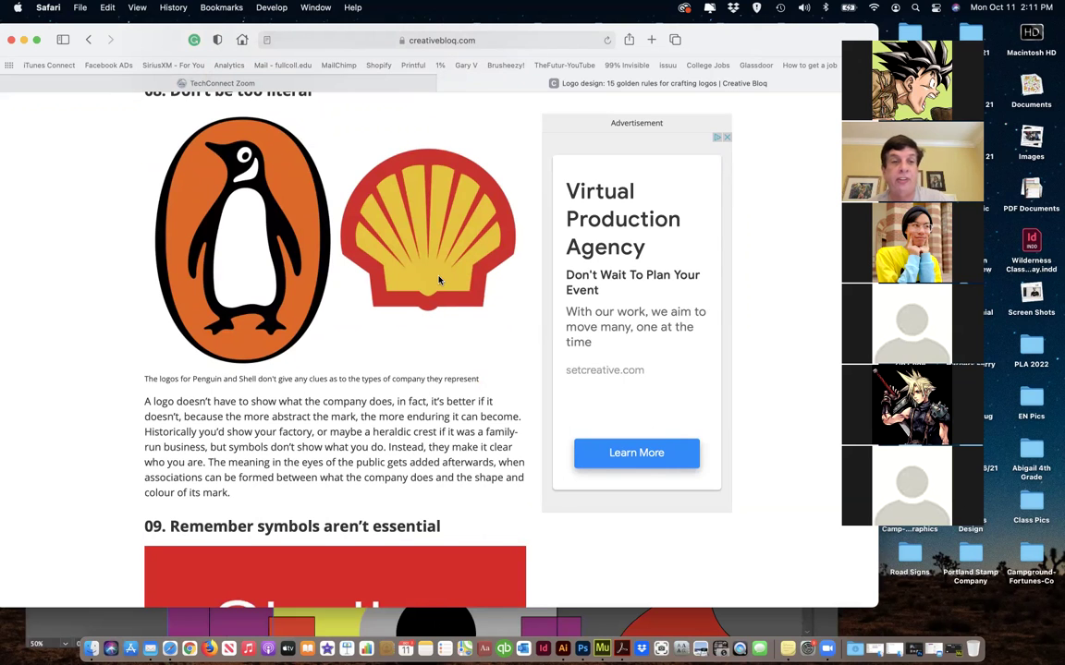
scroll(441, 320, down, 10)
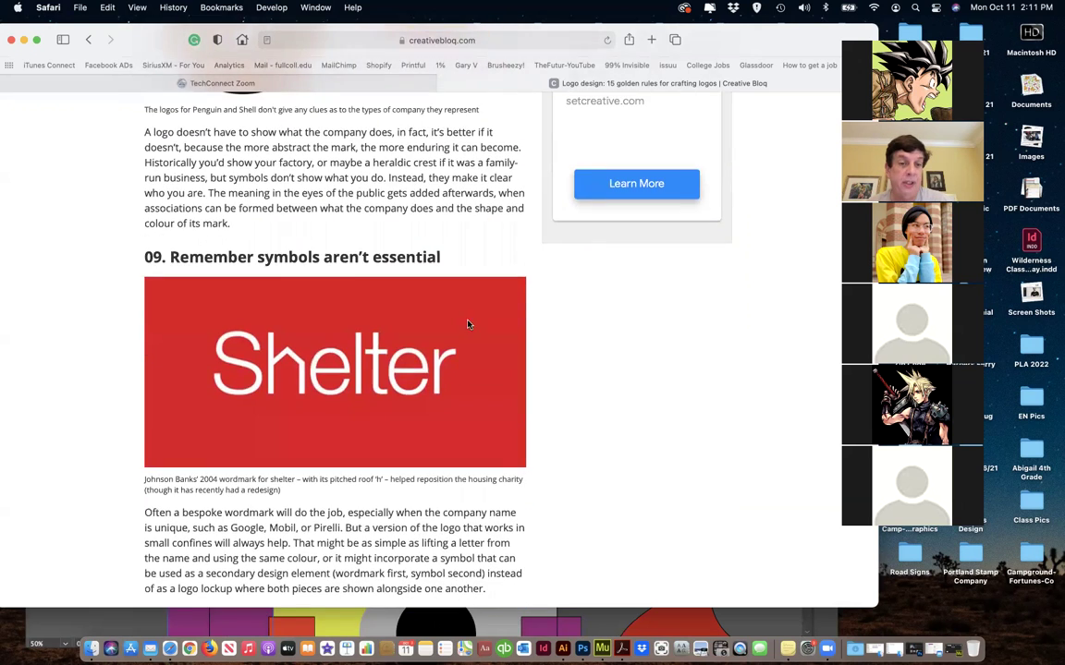
scroll(504, 327, down, 5)
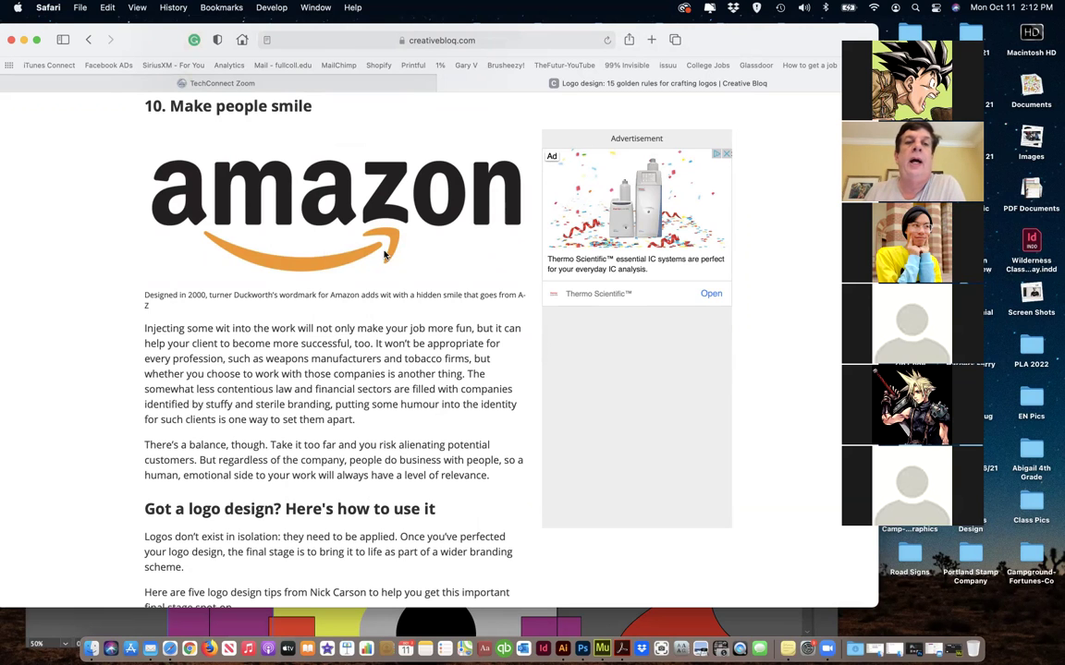
scroll(397, 314, down, 5)
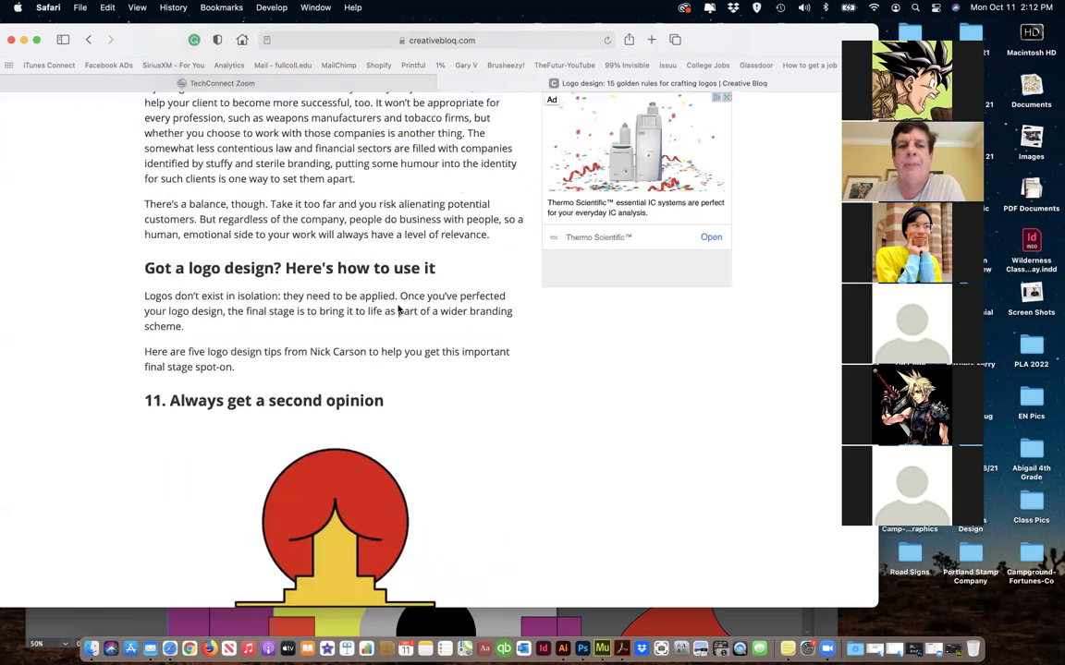
scroll(399, 312, down, 10)
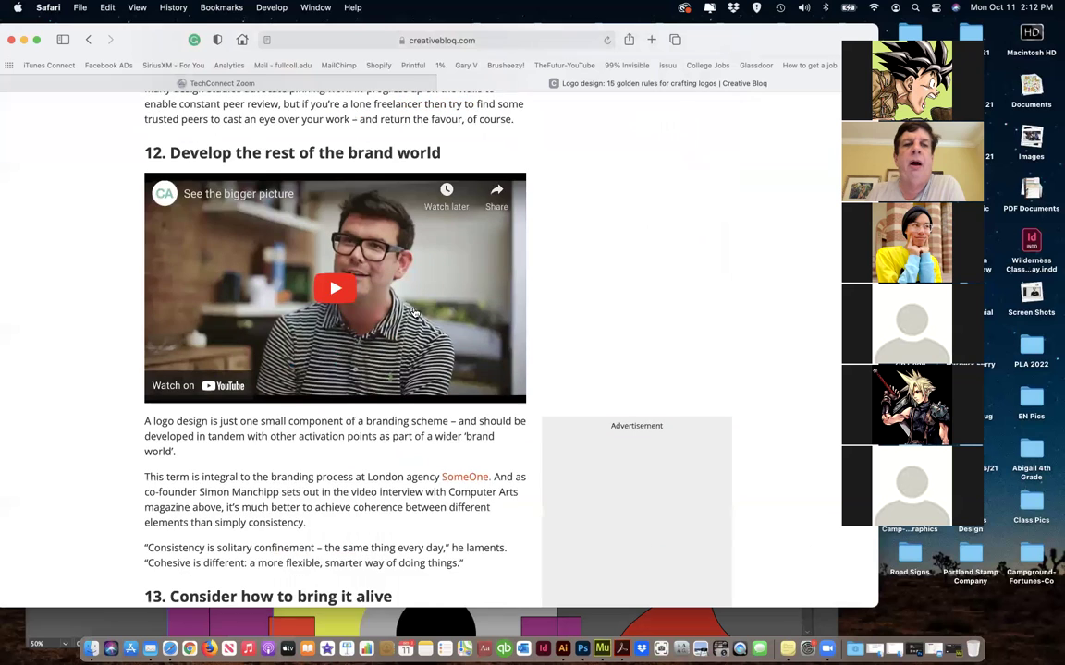
scroll(414, 312, down, 6)
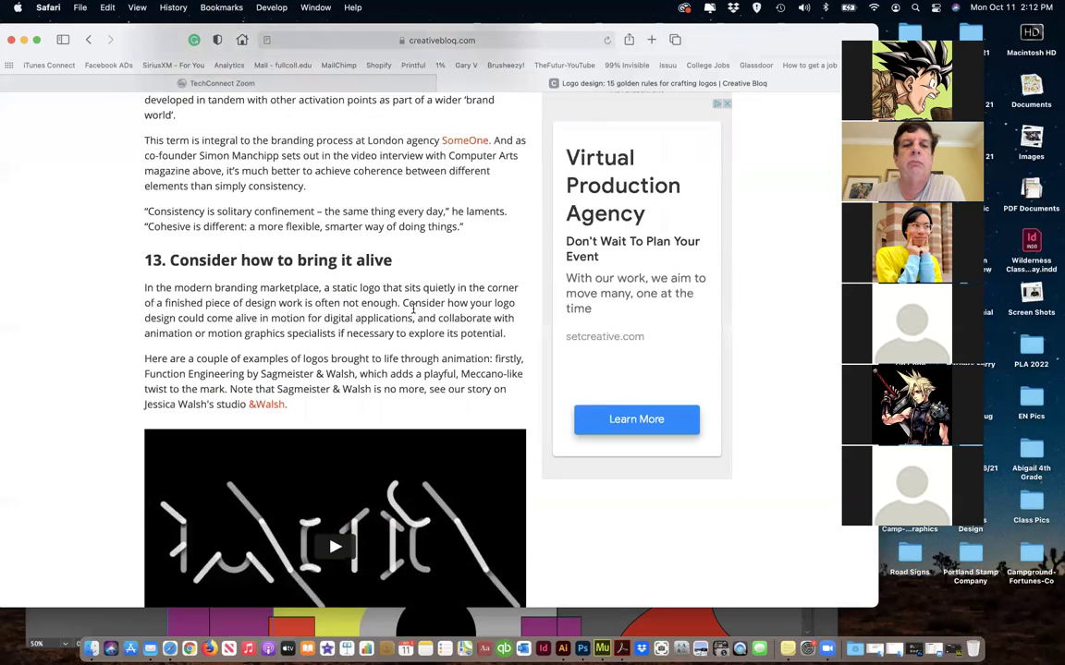
scroll(414, 312, down, 1)
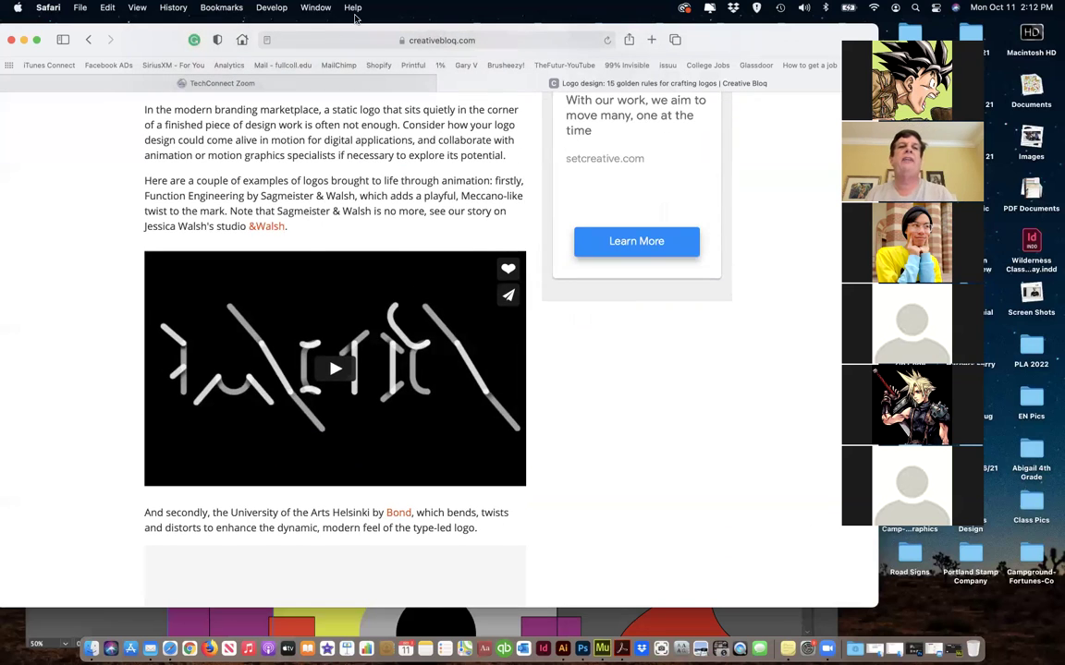
- Search the web for "starbucks logo evolution"
drag(707, 41, 705, 98)
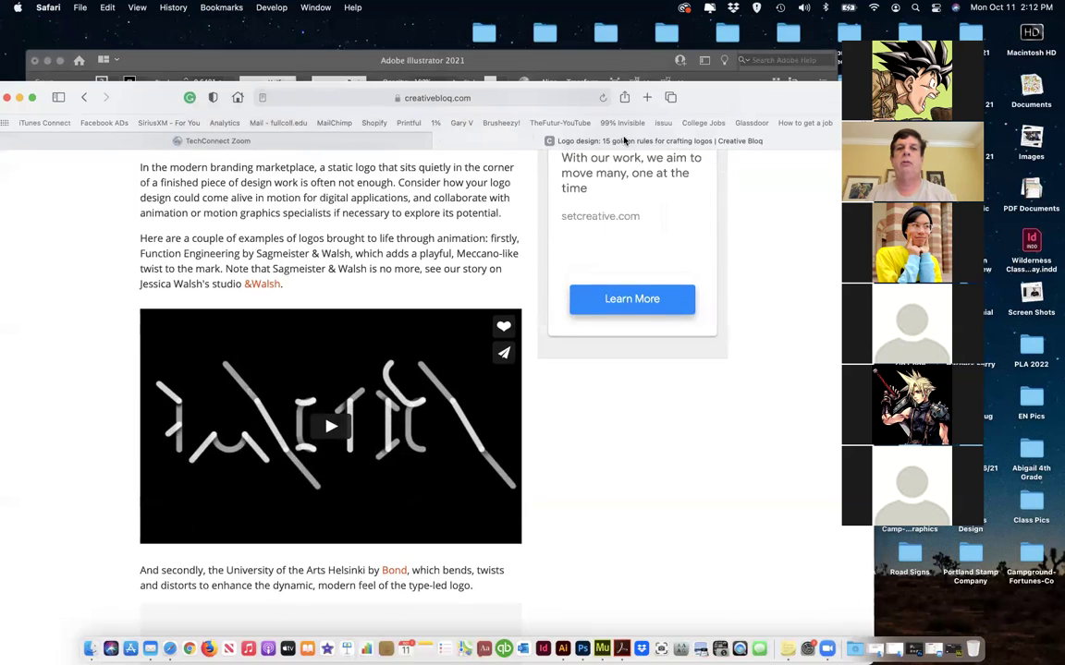
click(505, 95)
text(starbu)
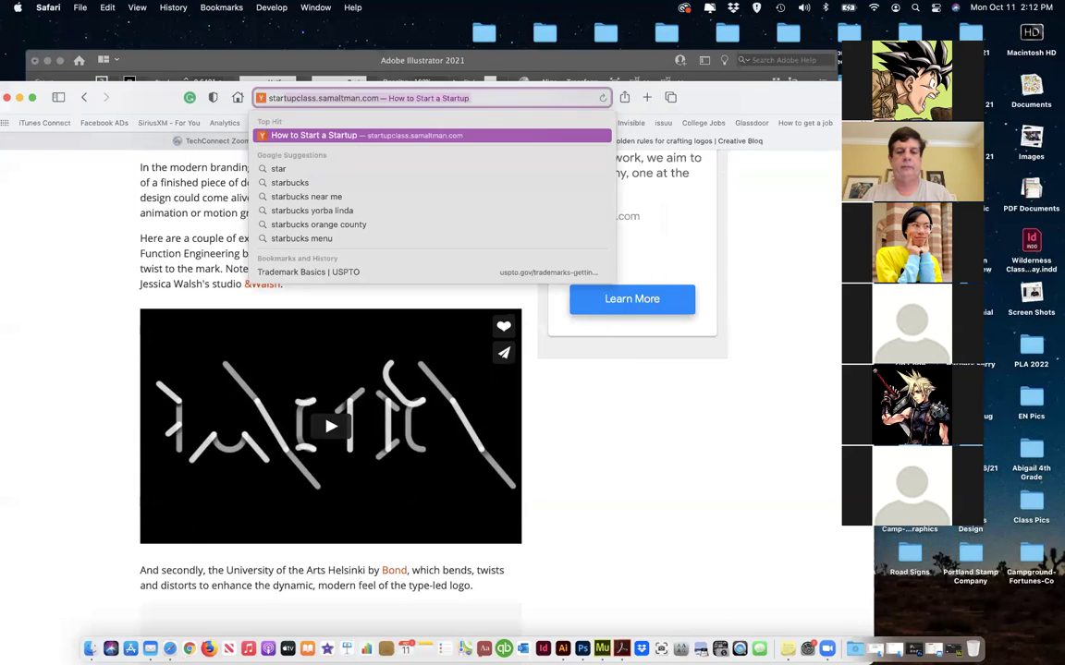
text(cks logo)
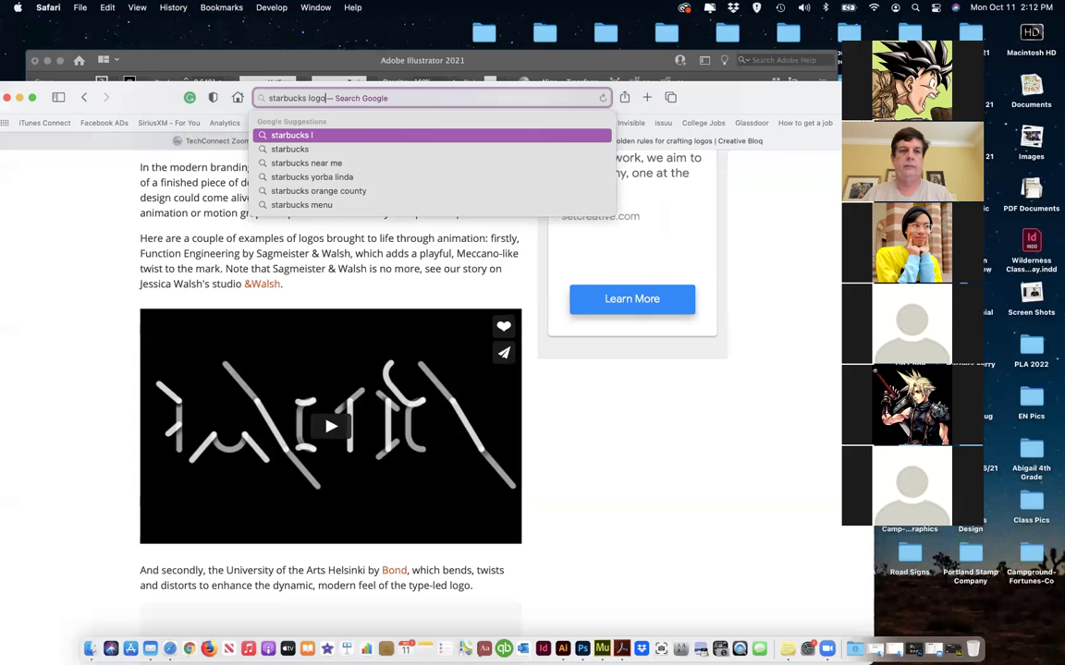
text( ev)
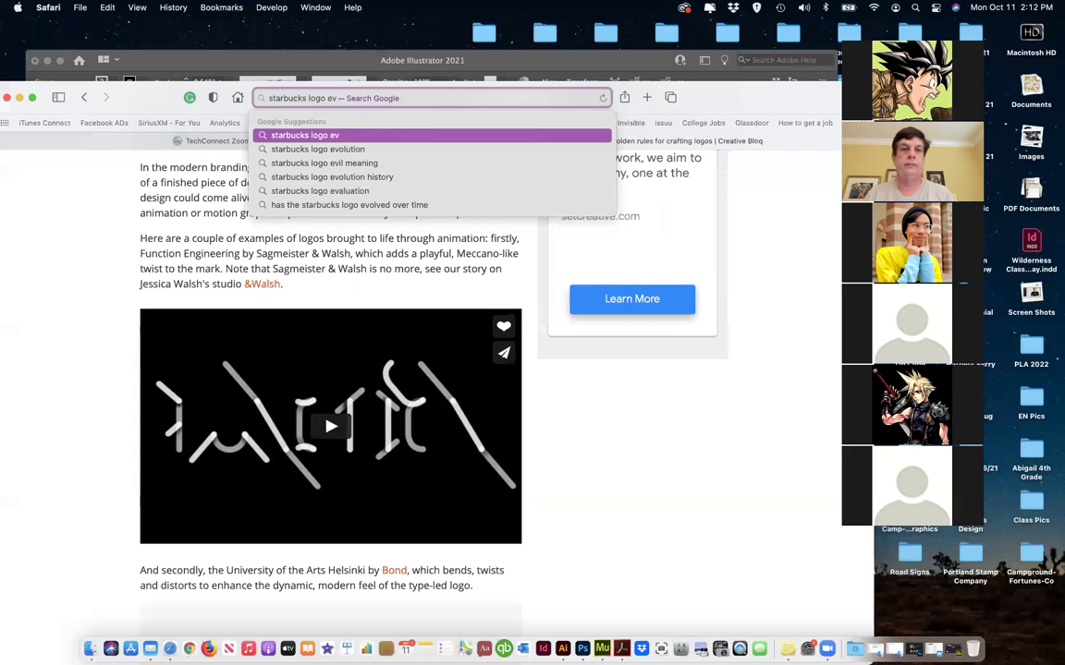
key(Down)
key(Return)
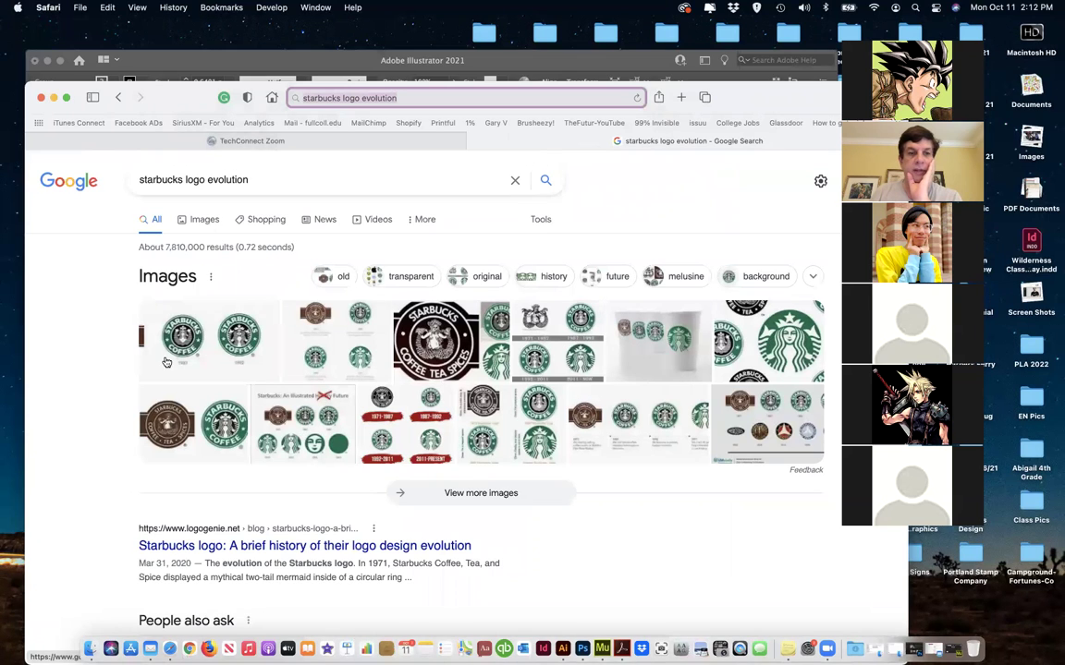
- Go to the image results and open the csmonitor.com article "Starbucks logo change: No name. More mermaid. Will it sell more coffee?"
click(299, 316)
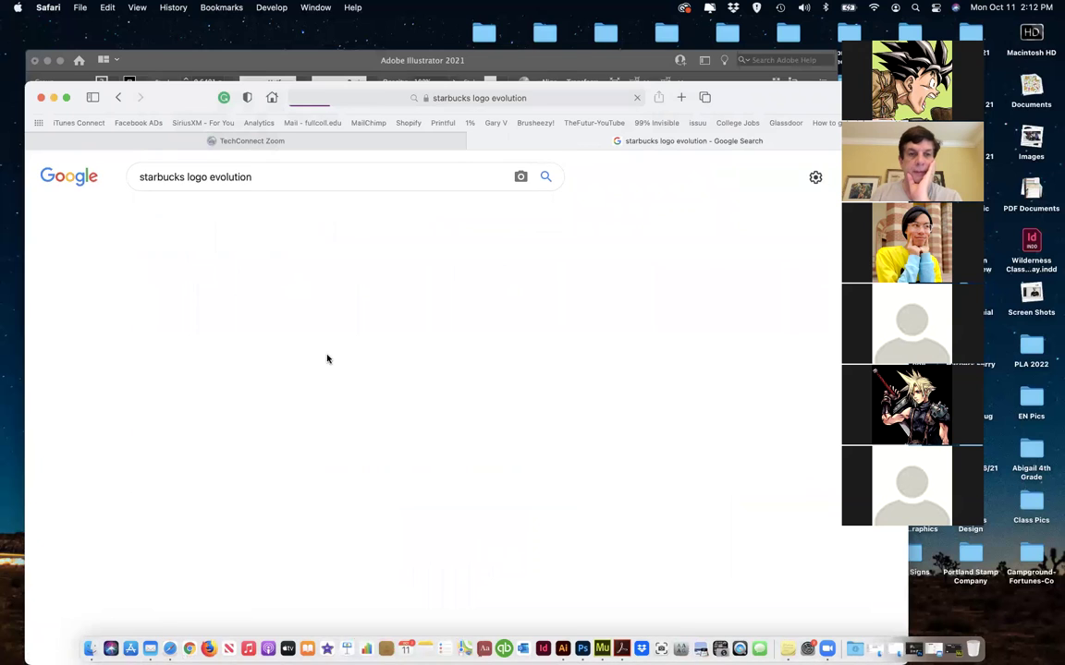
click(406, 342)
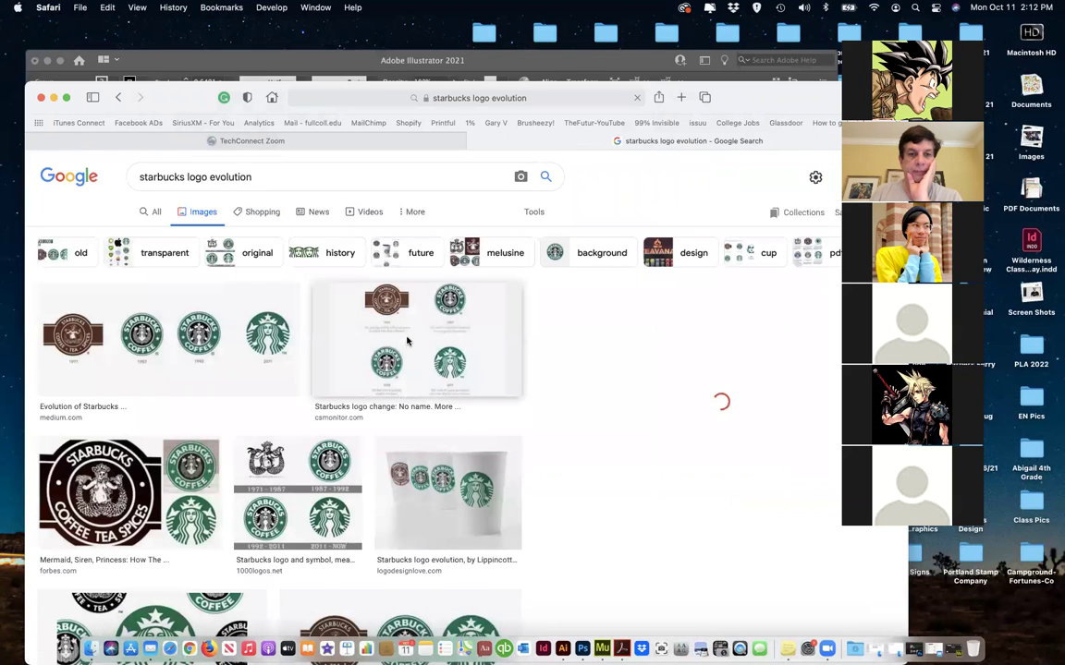
click(578, 365)
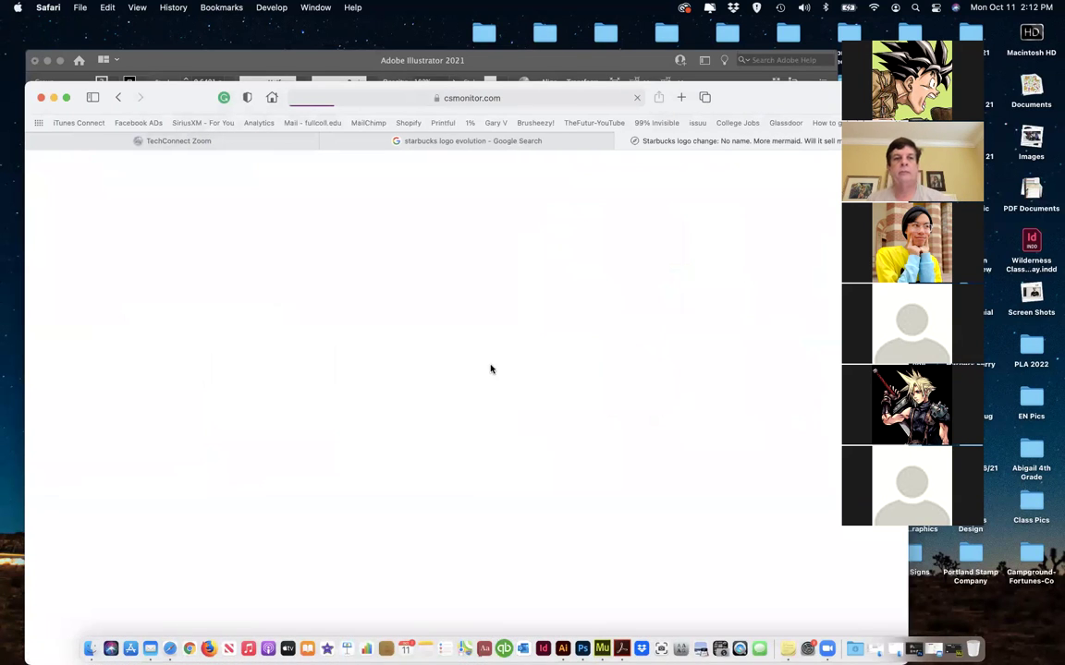
drag(193, 88, 197, 71)
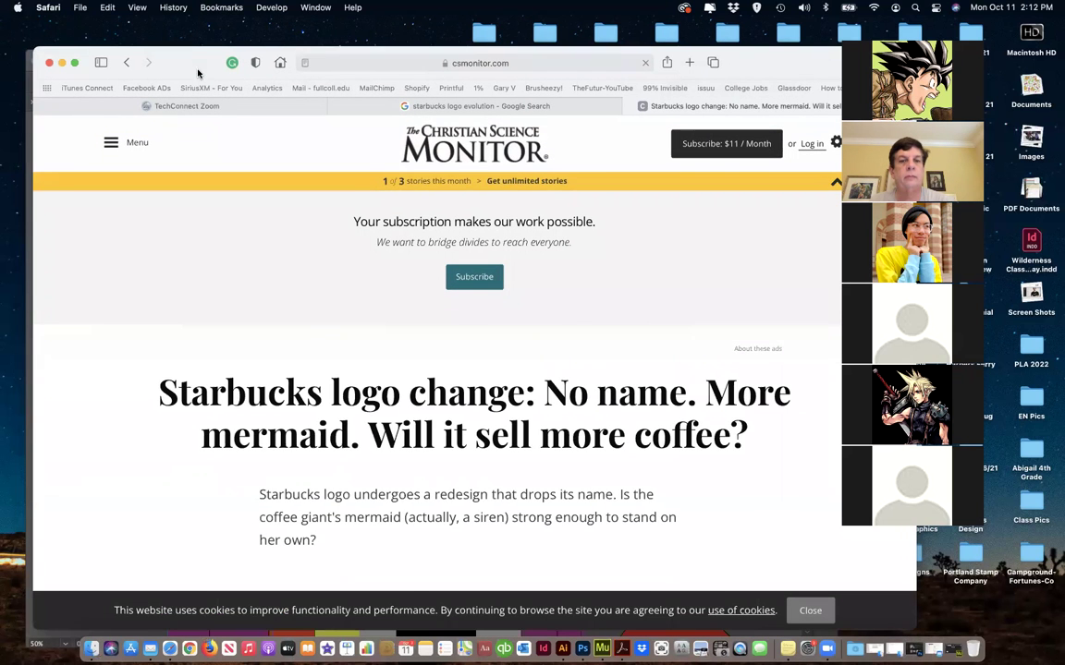
- Examine the article's pictorial history of the Starbucks logo from 1971 to 2011, dismissing the "Finding Resilience" pop-up
scroll(530, 385, down, 5)
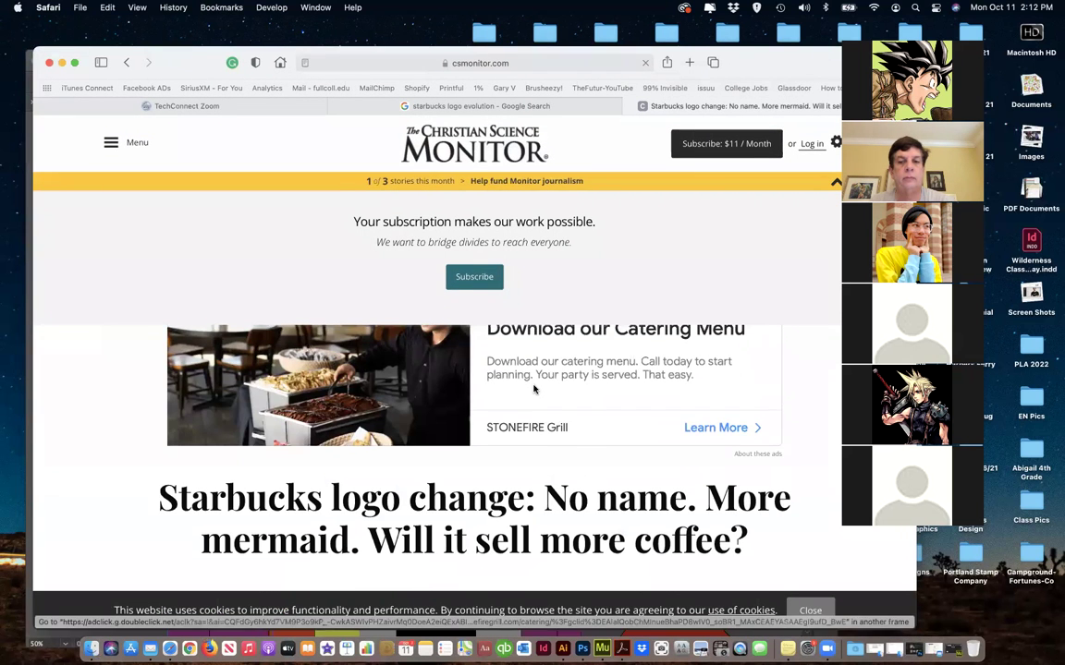
scroll(547, 418, up, 1)
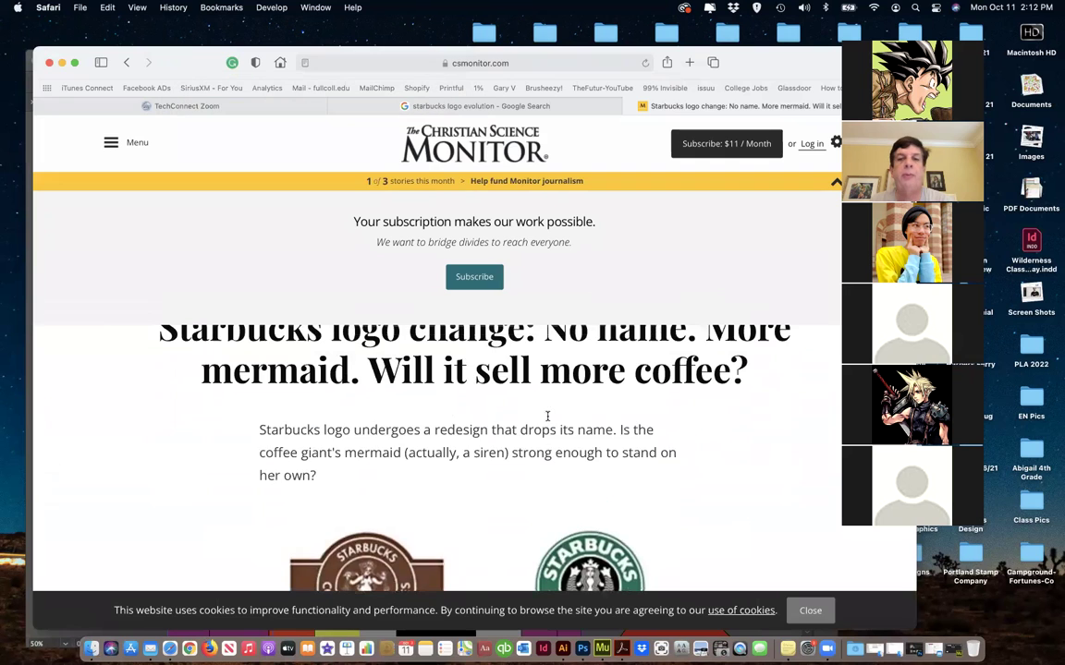
scroll(518, 407, up, 1)
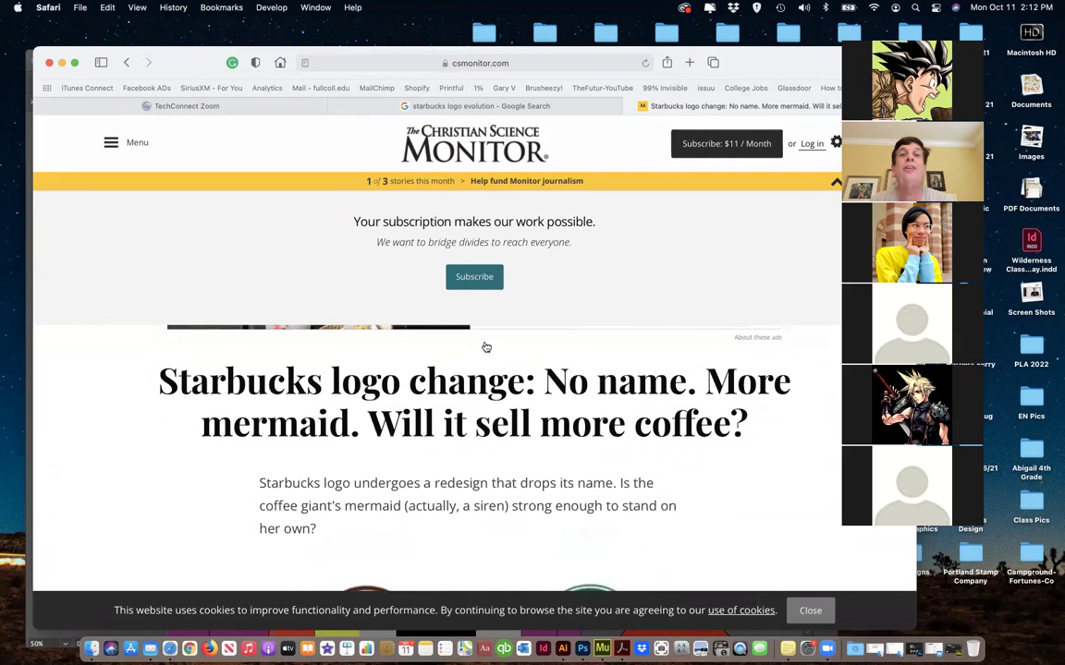
scroll(484, 346, up, 3)
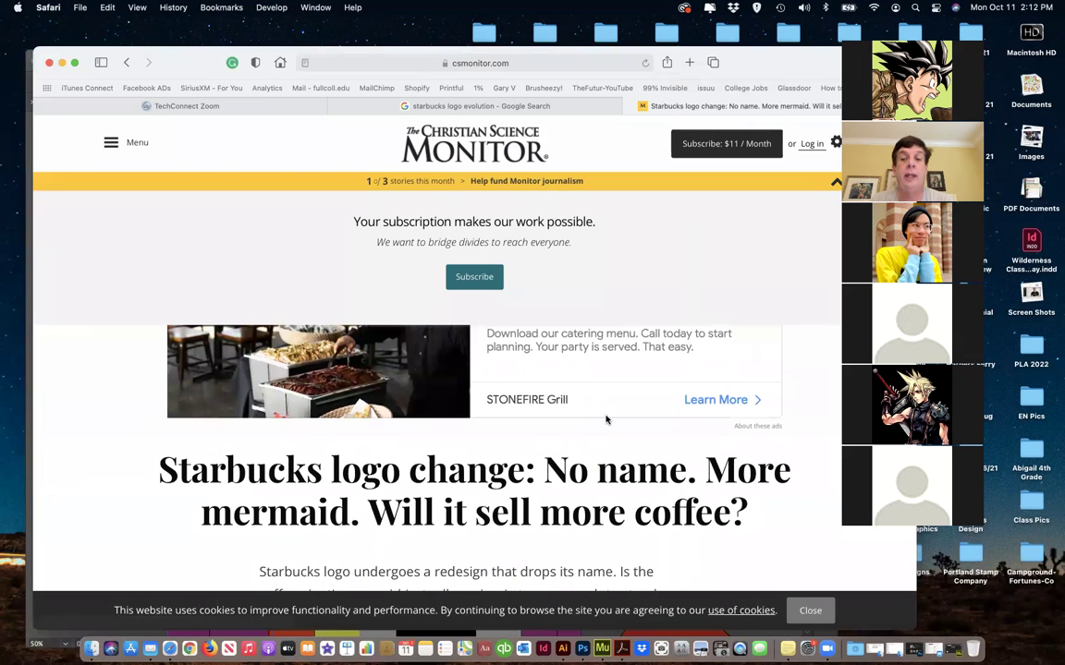
scroll(605, 418, down, 5)
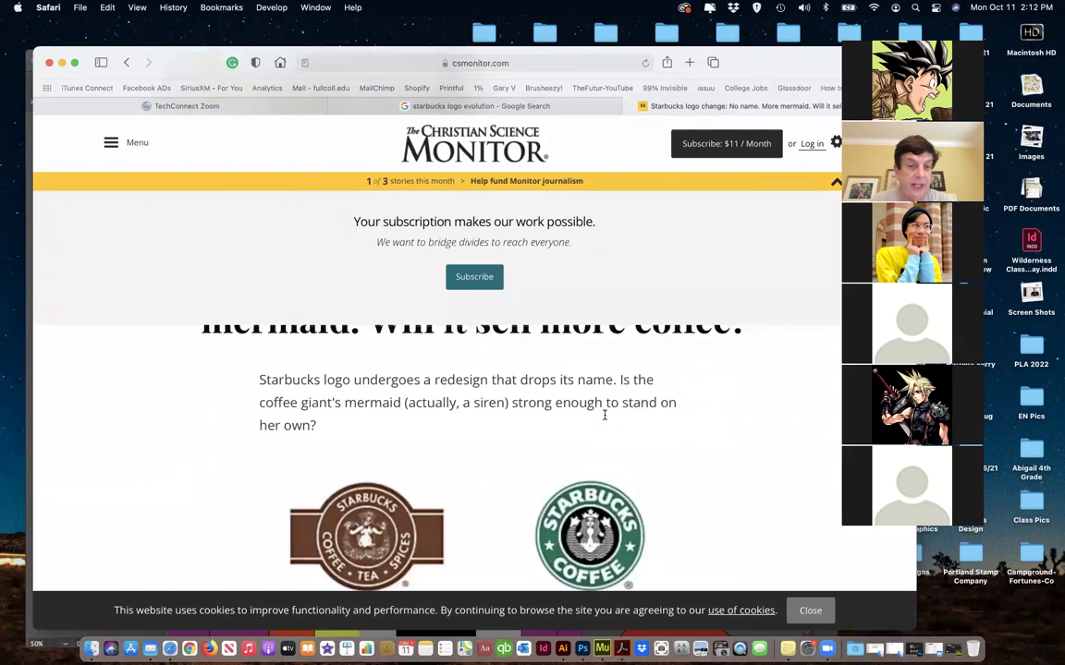
scroll(604, 417, down, 10)
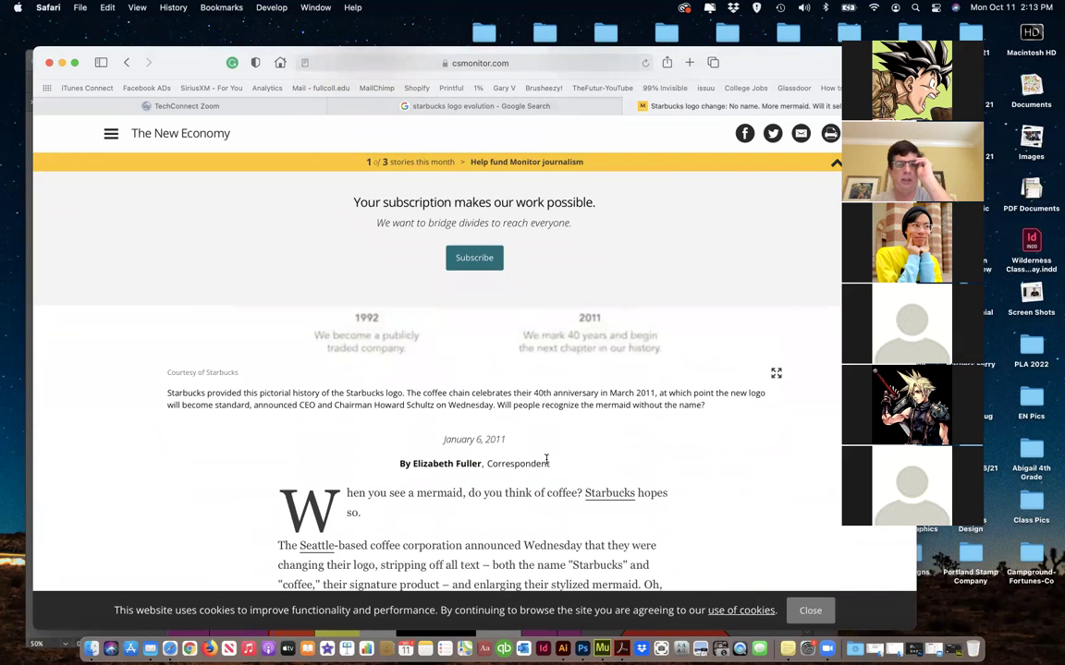
scroll(546, 460, up, 5)
scroll(583, 446, down, 1)
scroll(585, 441, up, 2)
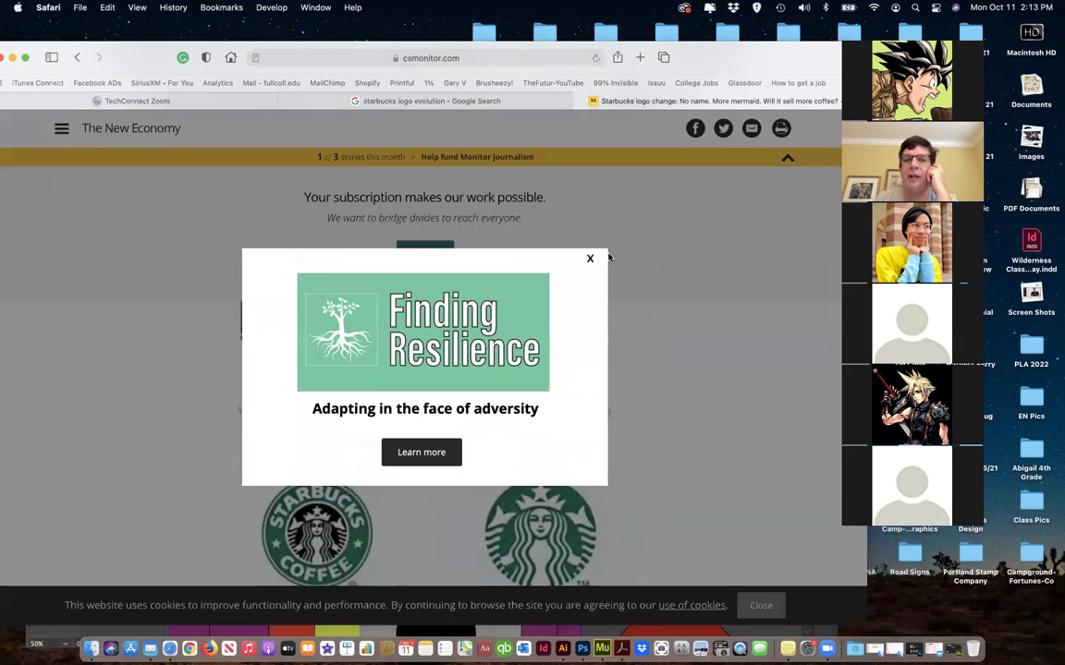
click(590, 259)
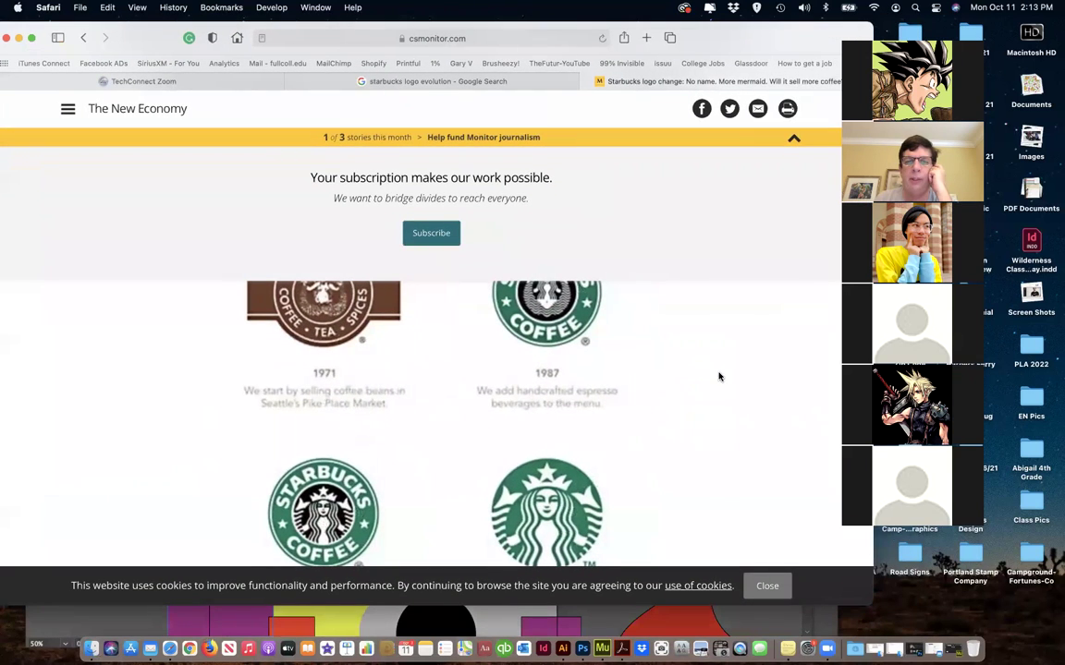
scroll(730, 375, up, 2)
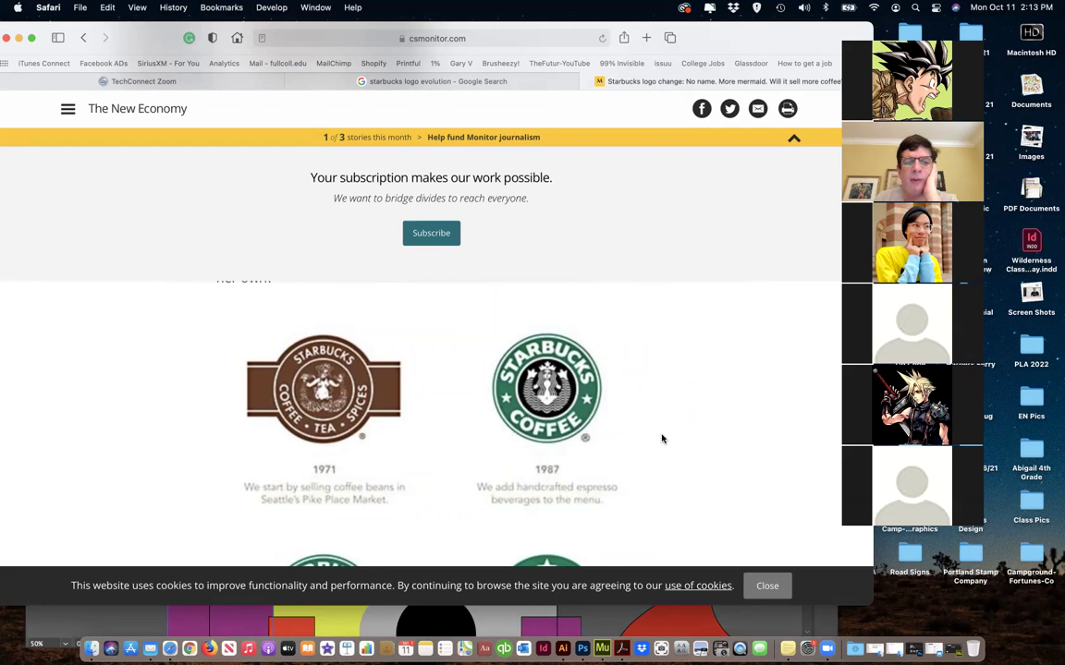
- Examine the 1971 and 1987 Starbucks logos in the article's pictorial history
scroll(662, 439, down, 2)
scroll(661, 439, up, 1)
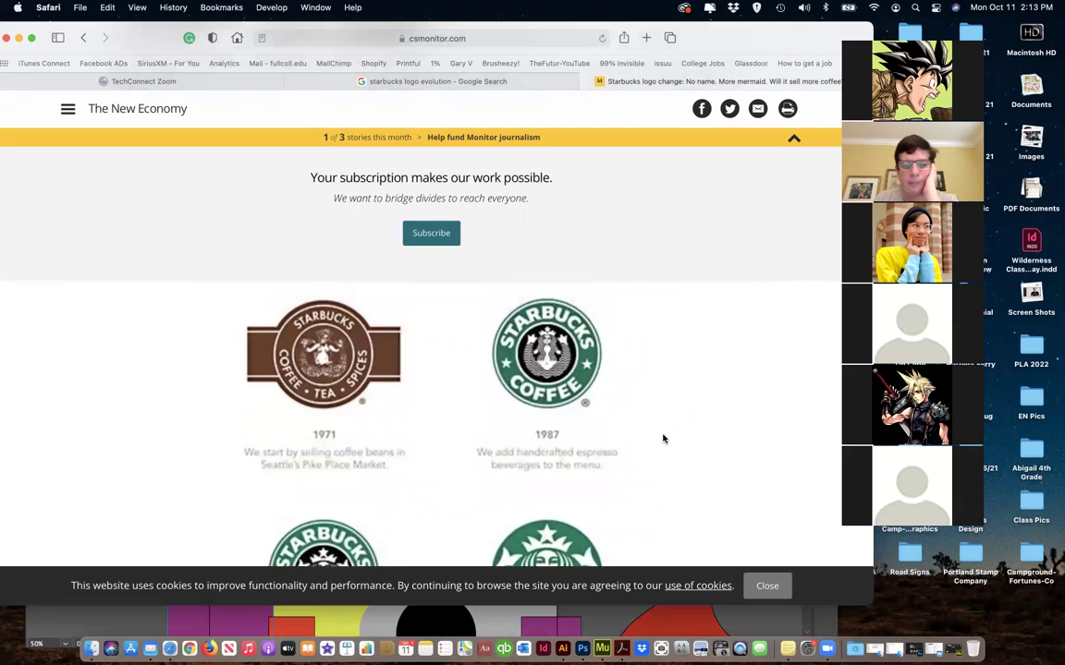
scroll(661, 439, down, 4)
scroll(348, 453, up, 3)
scroll(490, 361, down, 1)
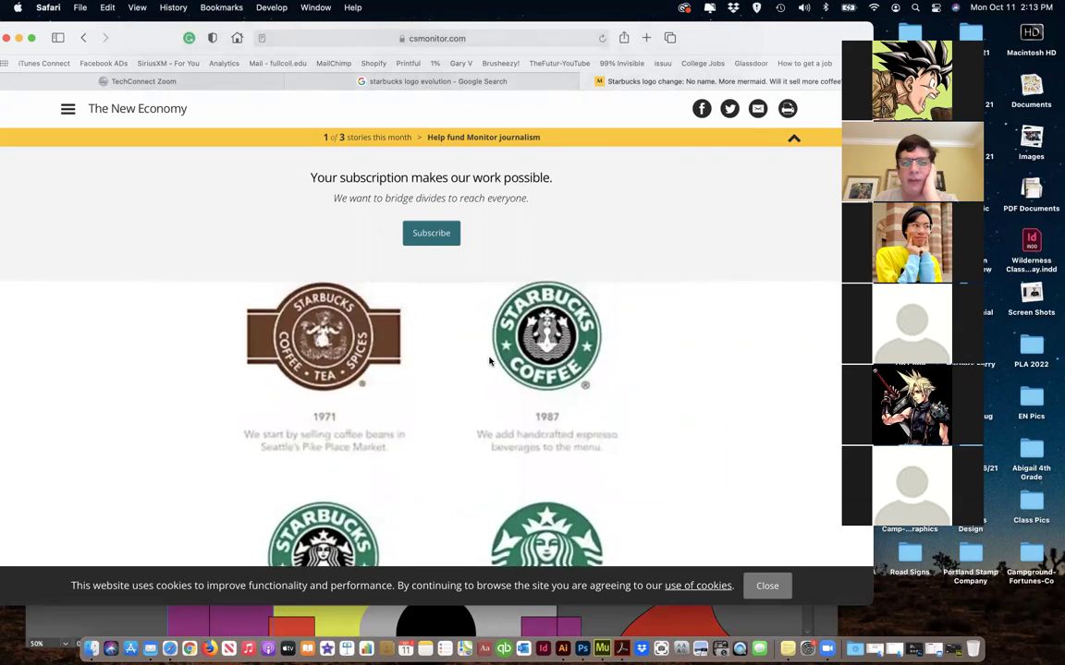
scroll(478, 387, up, 3)
scroll(404, 522, up, 3)
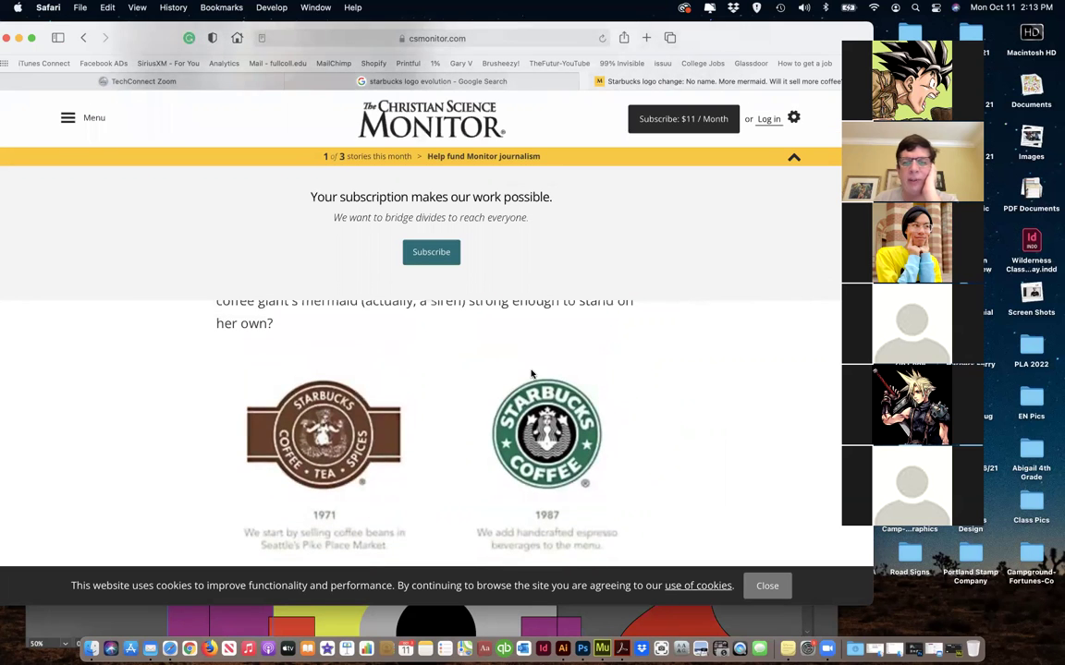
scroll(540, 459, down, 2)
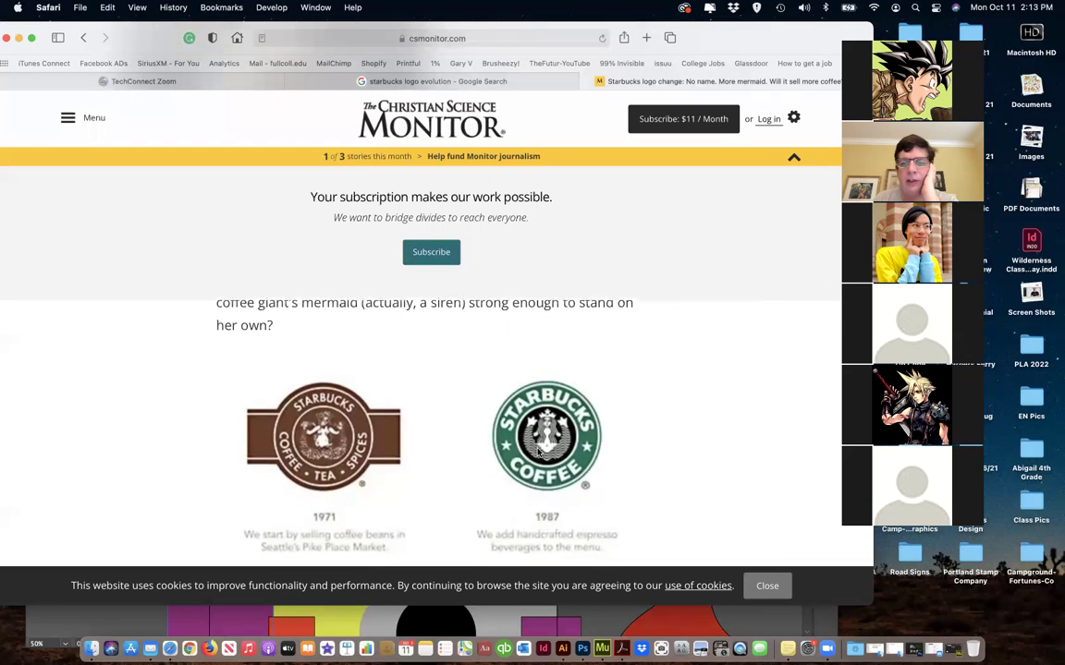
scroll(543, 433, up, 1)
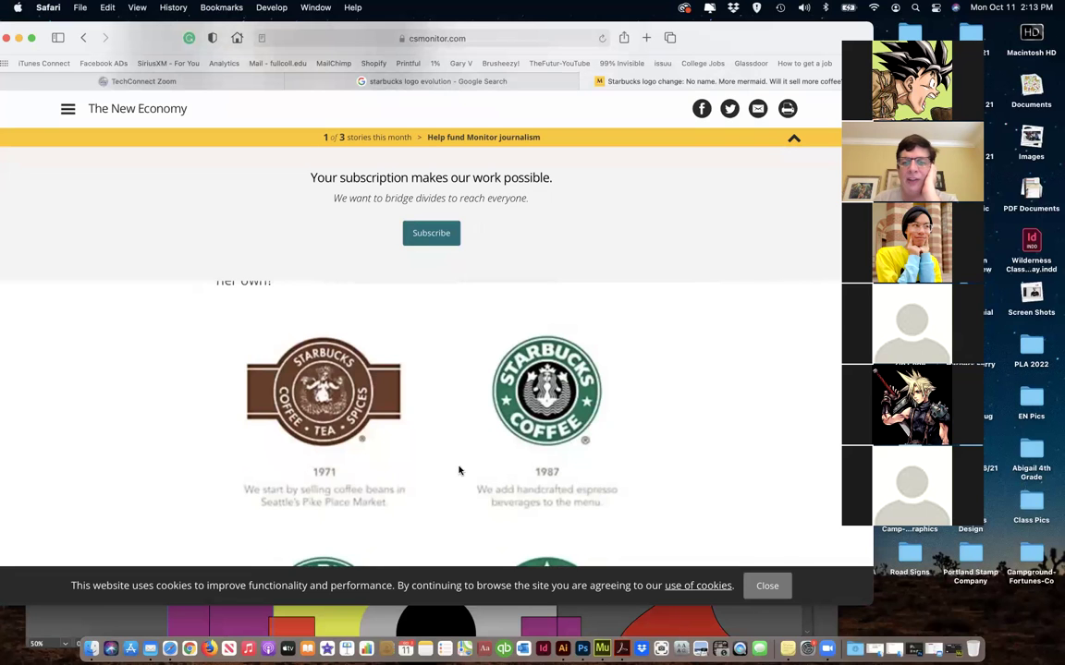
scroll(435, 475, down, 3)
scroll(438, 477, up, 2)
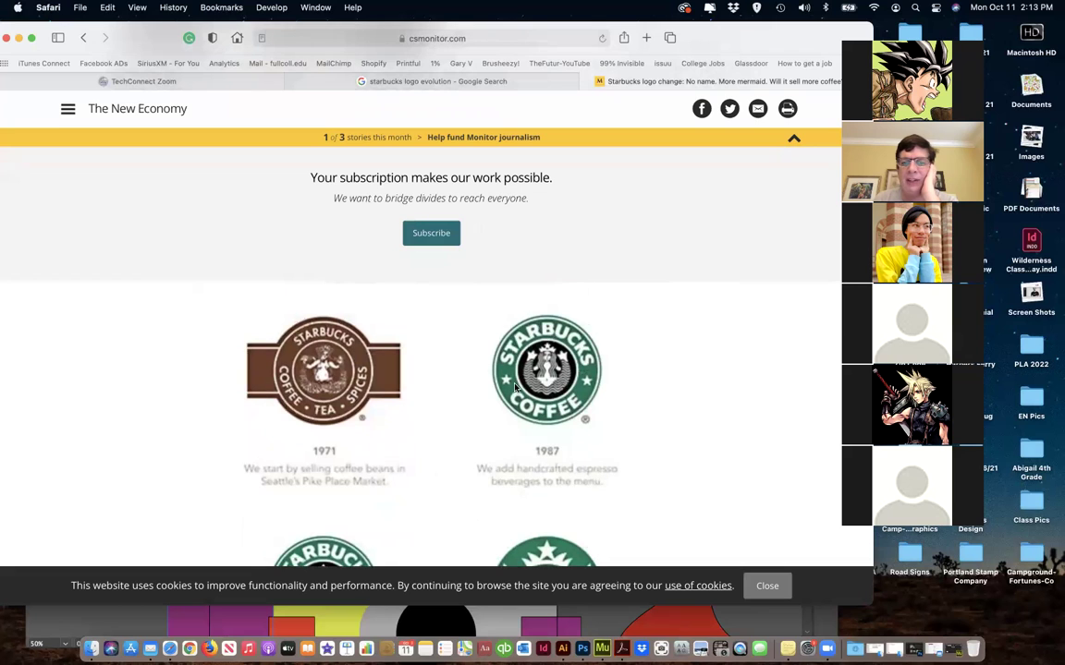
- Compare the 1992 and 2011 Starbucks logos with the two earlier versions in the article
scroll(420, 508, down, 4)
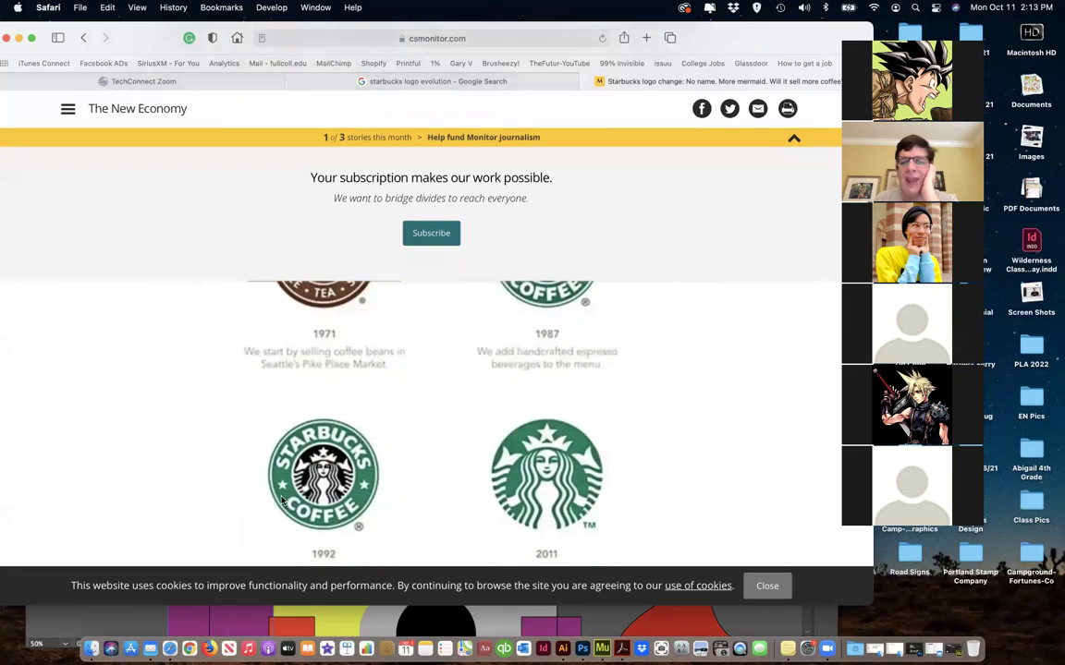
scroll(464, 468, down, 1)
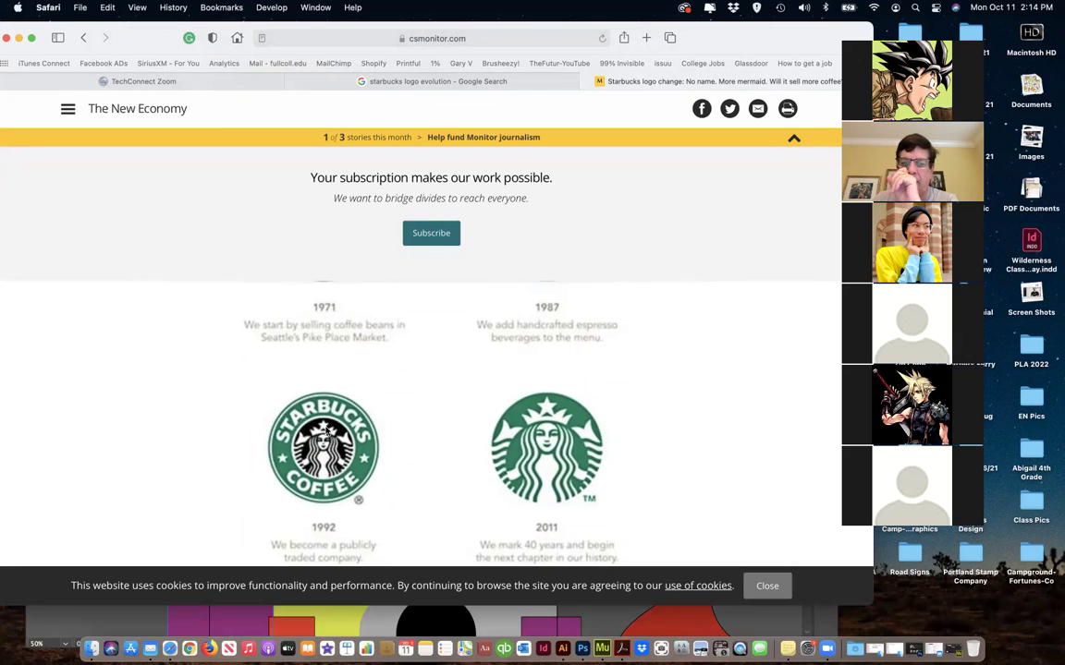
scroll(294, 407, down, 1)
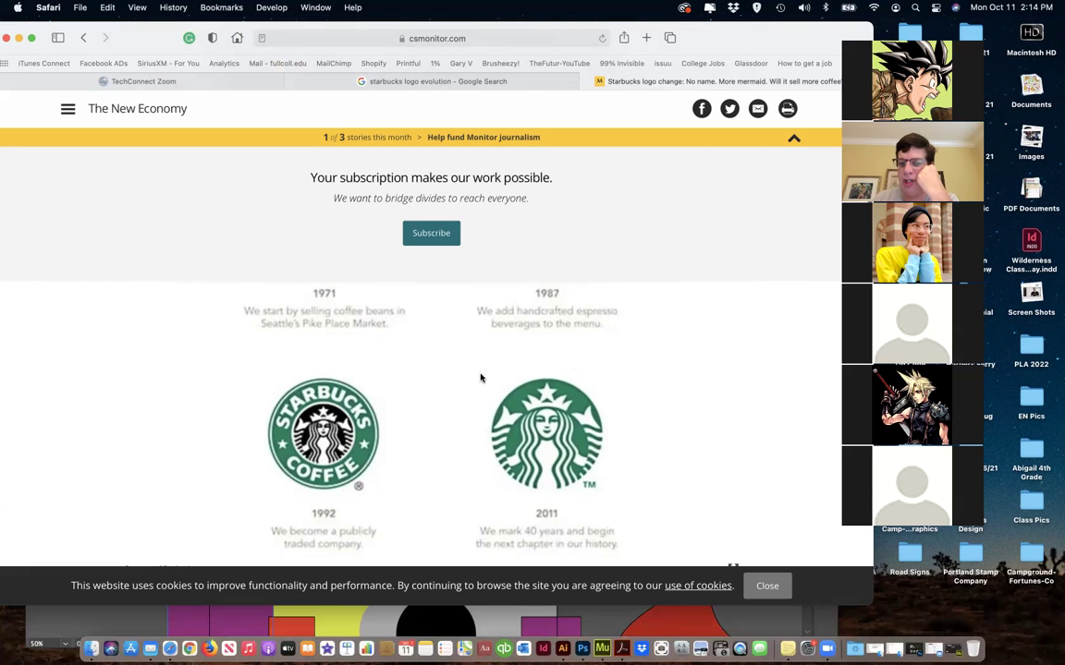
scroll(496, 511, down, 1)
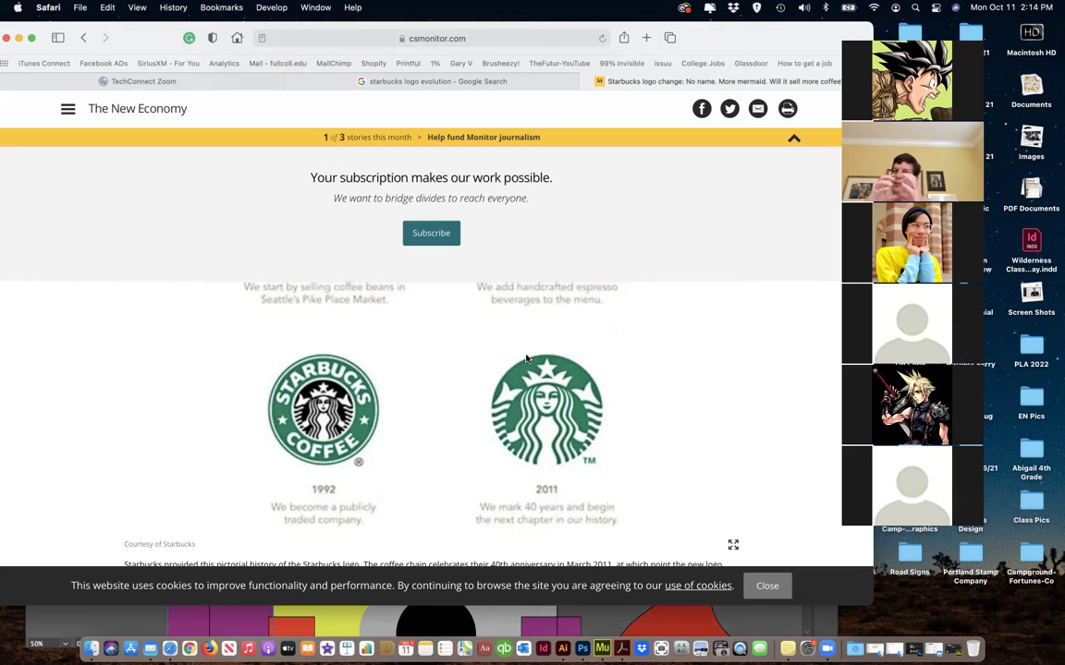
scroll(525, 359, up, 4)
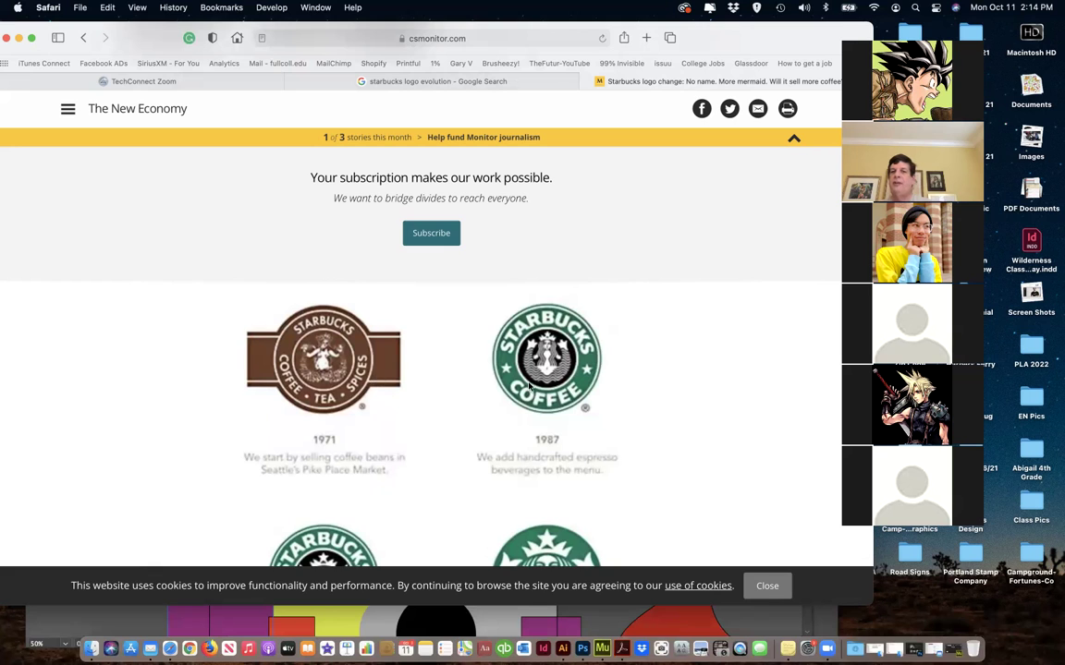
scroll(582, 387, down, 2)
scroll(563, 385, up, 2)
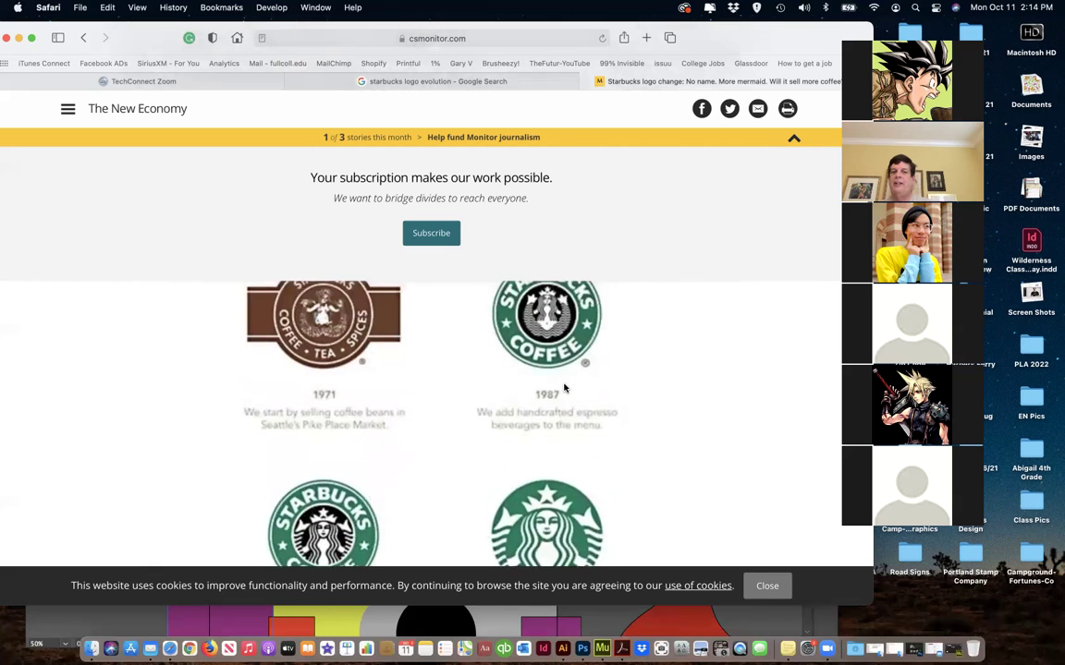
scroll(555, 407, down, 3)
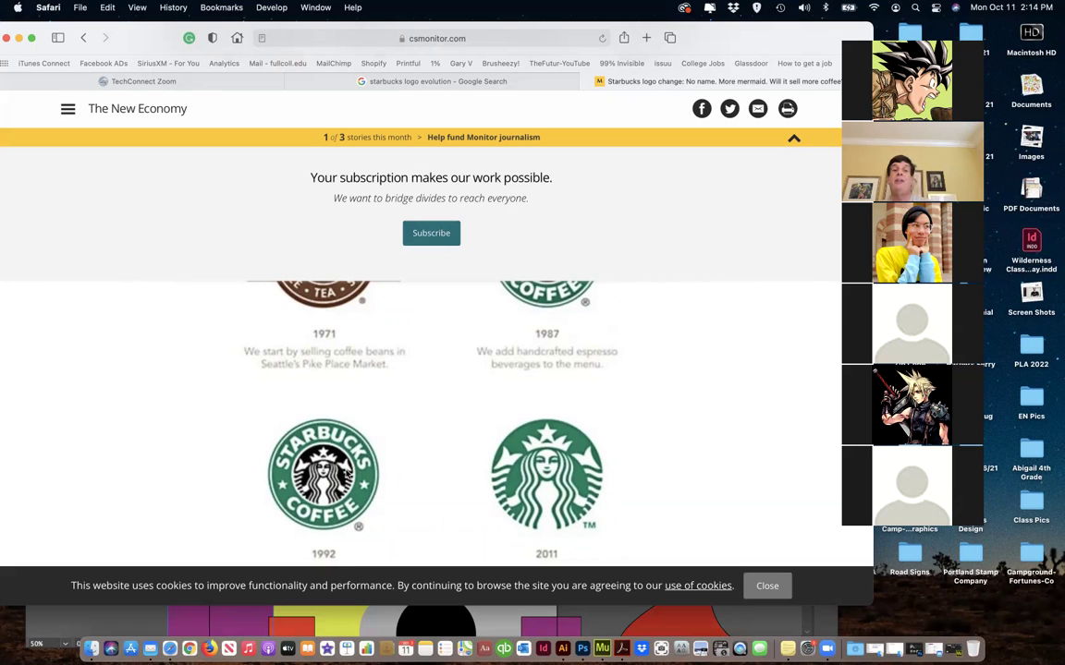
scroll(492, 520, up, 2)
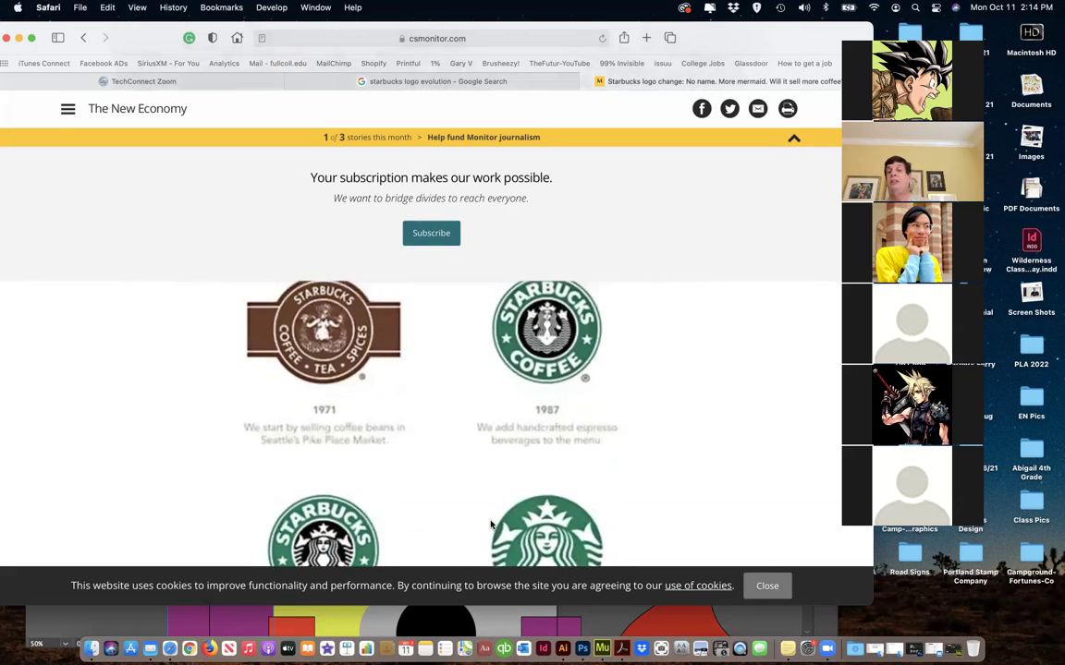
scroll(490, 524, down, 1)
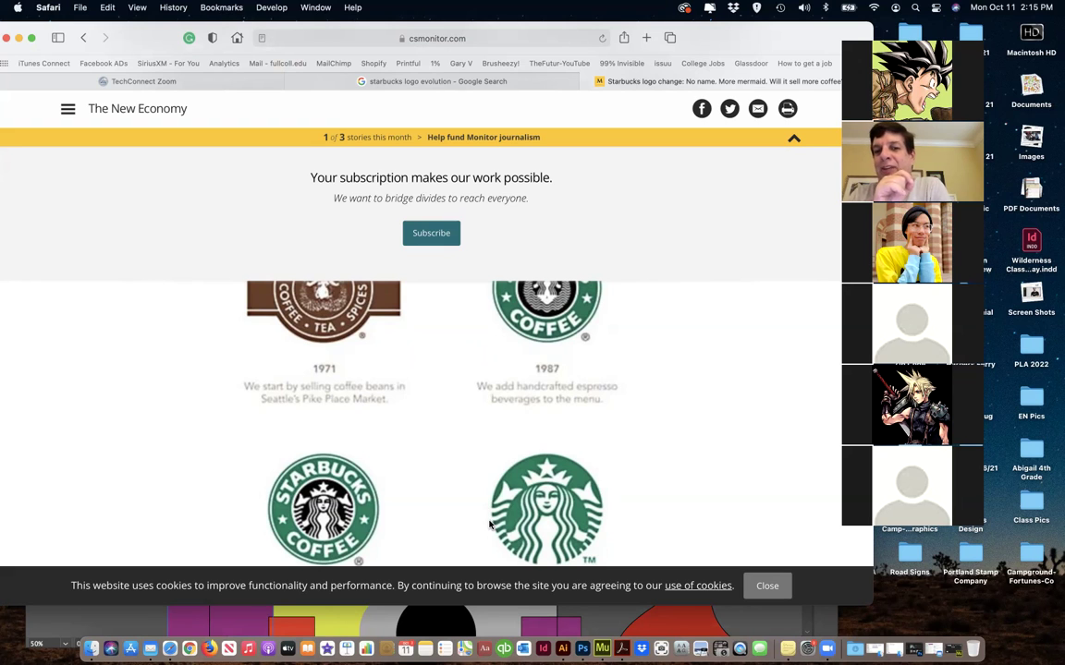
scroll(499, 504, down, 4)
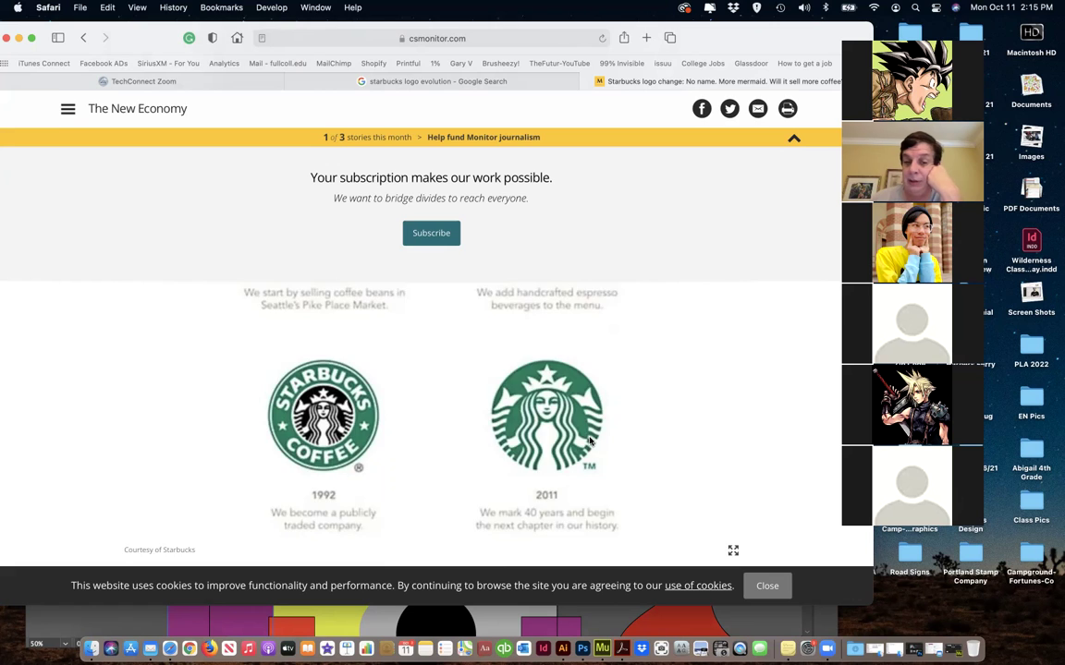
scroll(588, 441, up, 5)
scroll(403, 499, down, 1)
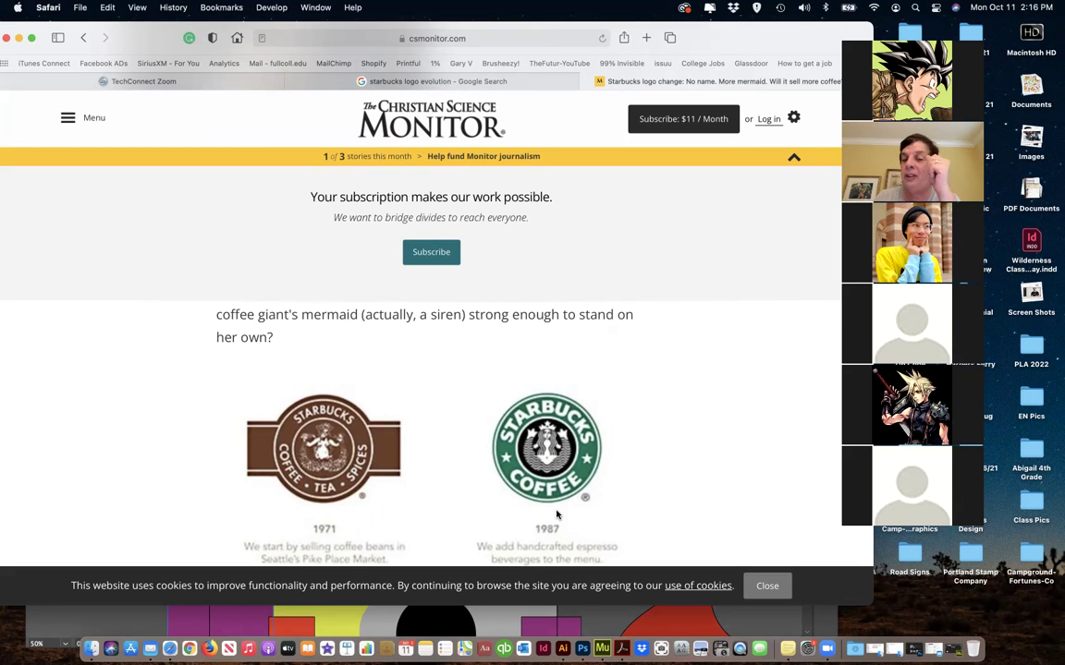
scroll(559, 518, down, 2)
scroll(557, 515, up, 1)
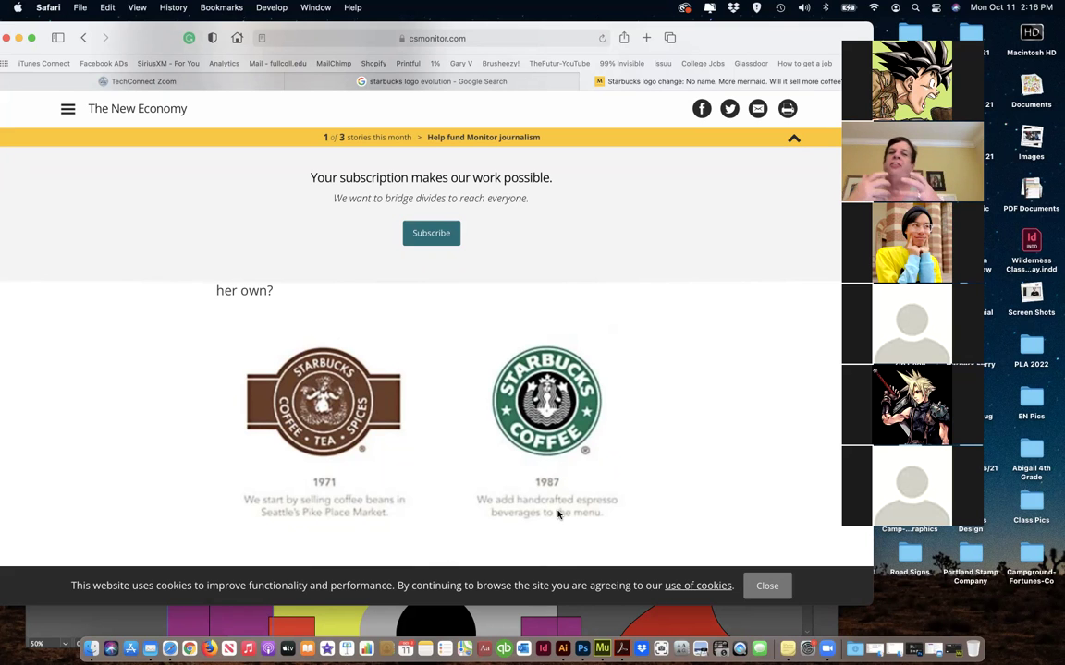
scroll(537, 511, down, 1)
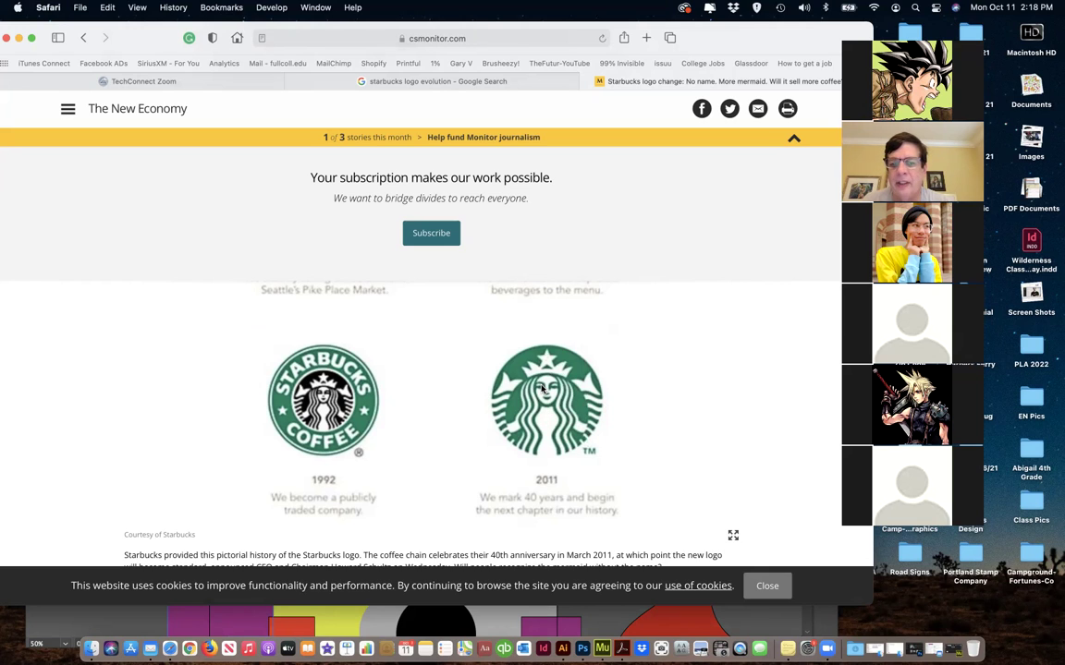
- Return to the Google image results and shorten the search to "starbucks logo"
click(84, 38)
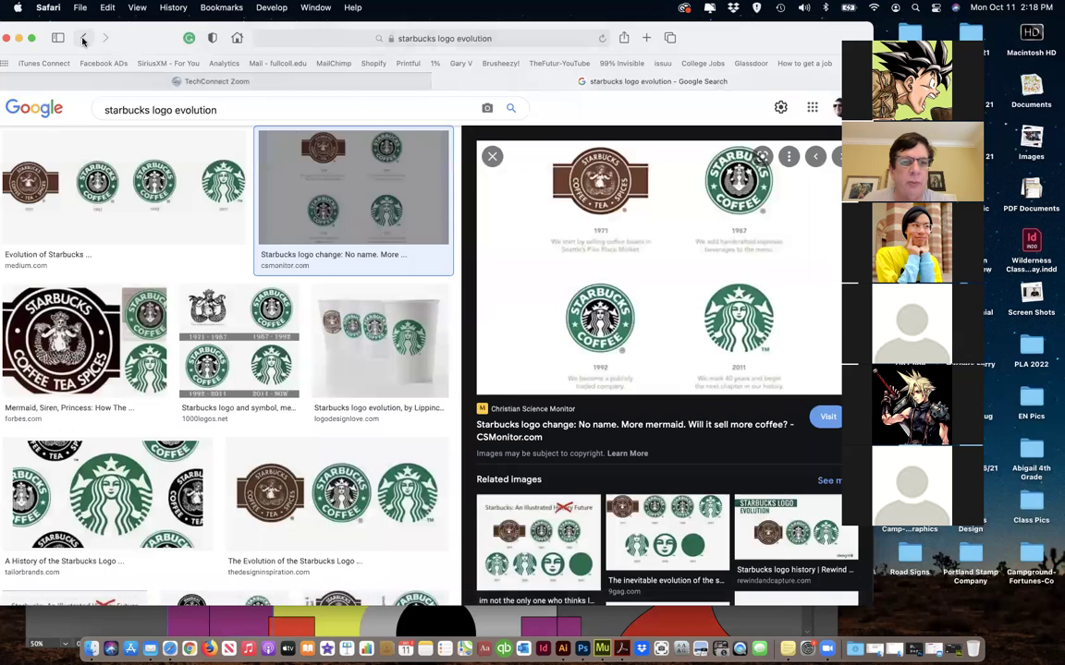
click(219, 110)
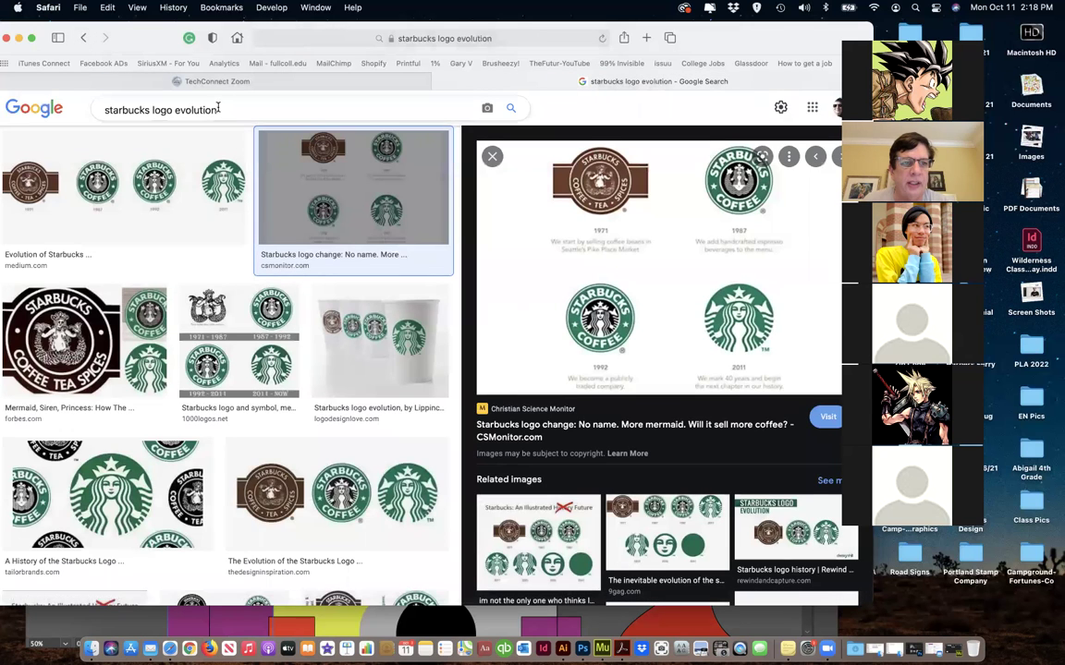
drag(220, 110, 173, 108)
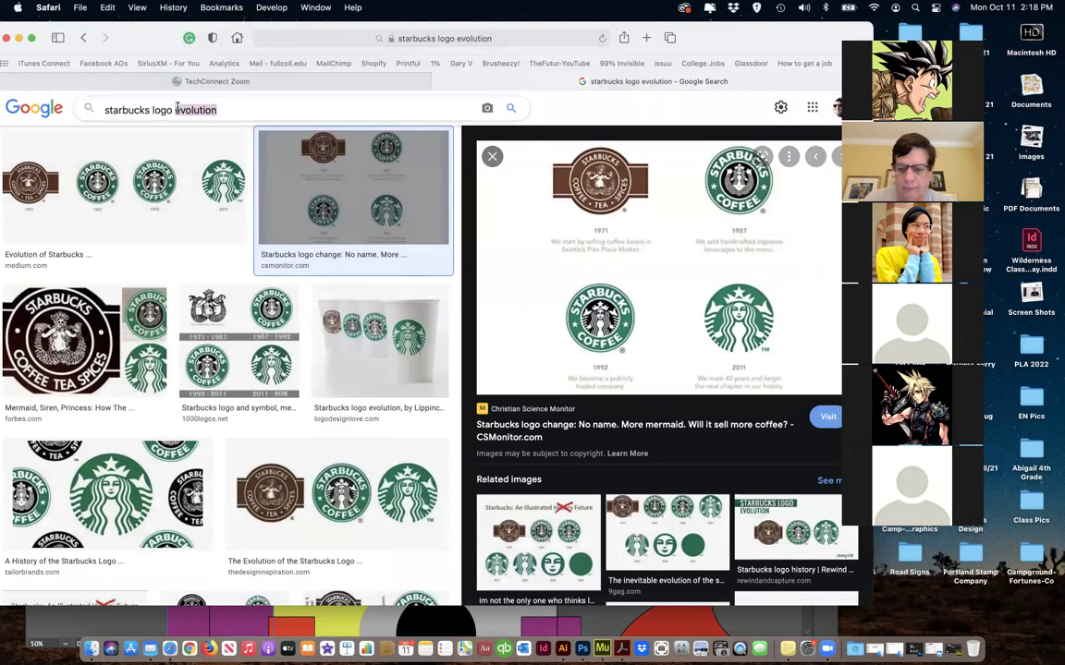
key(BackSpace)
key(Return)
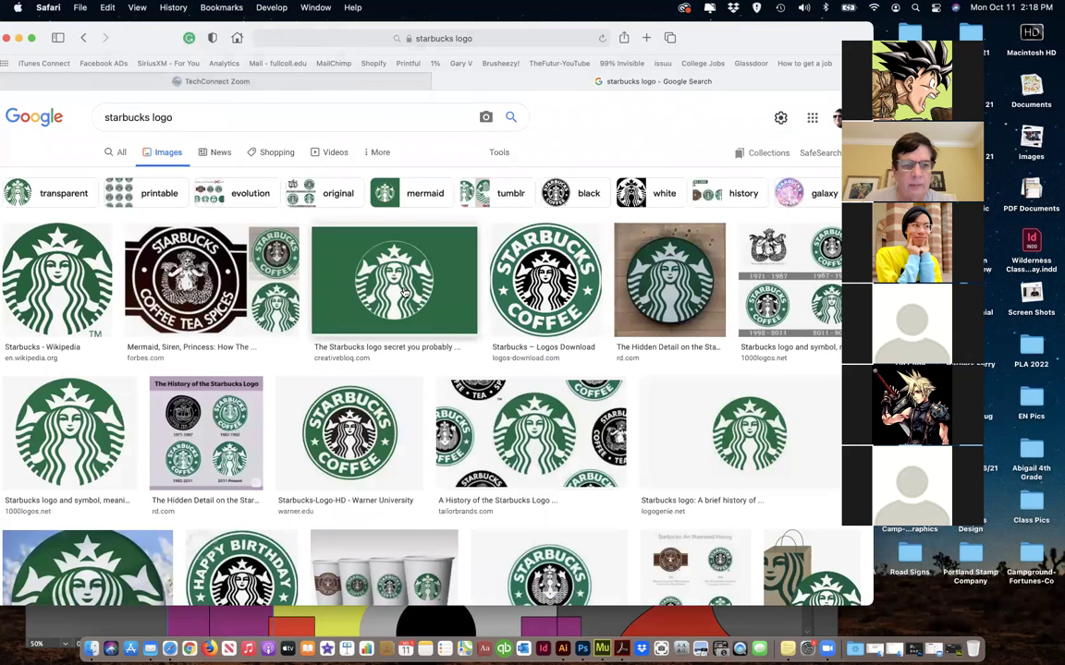
- Preview the Wikipedia Starbucks logo image and bring it into Illustrator as a new document
click(54, 263)
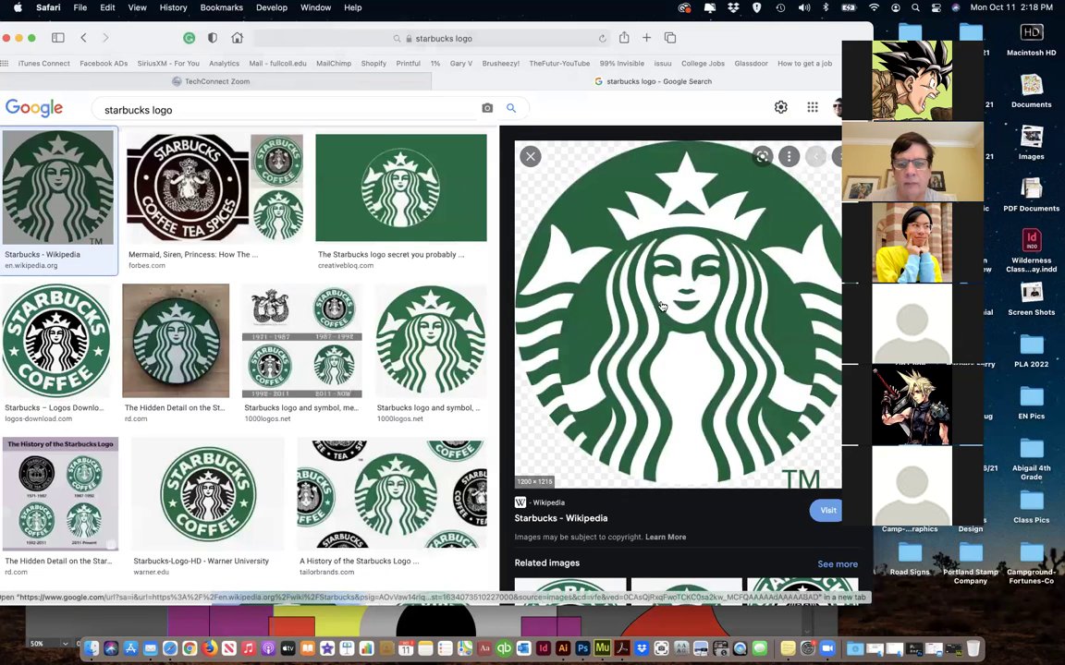
drag(667, 288, 561, 650)
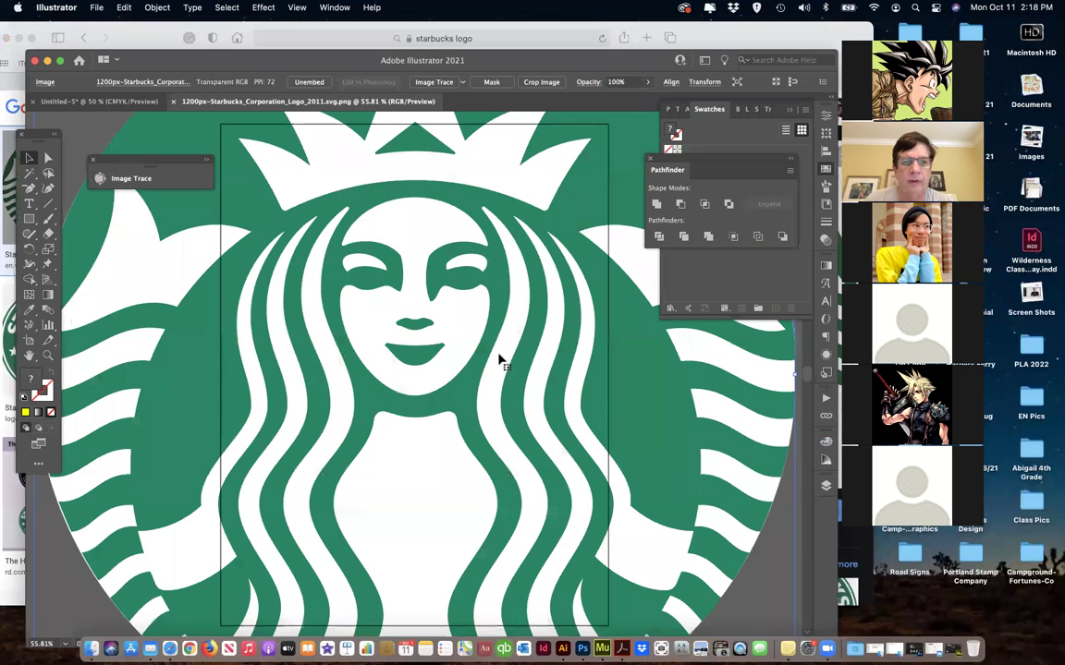
- Scale the Starbucks logo image down to fit within the artboard and place it centred in the upper half
key(super+minus)
key(super+minus)
key(super+minus)
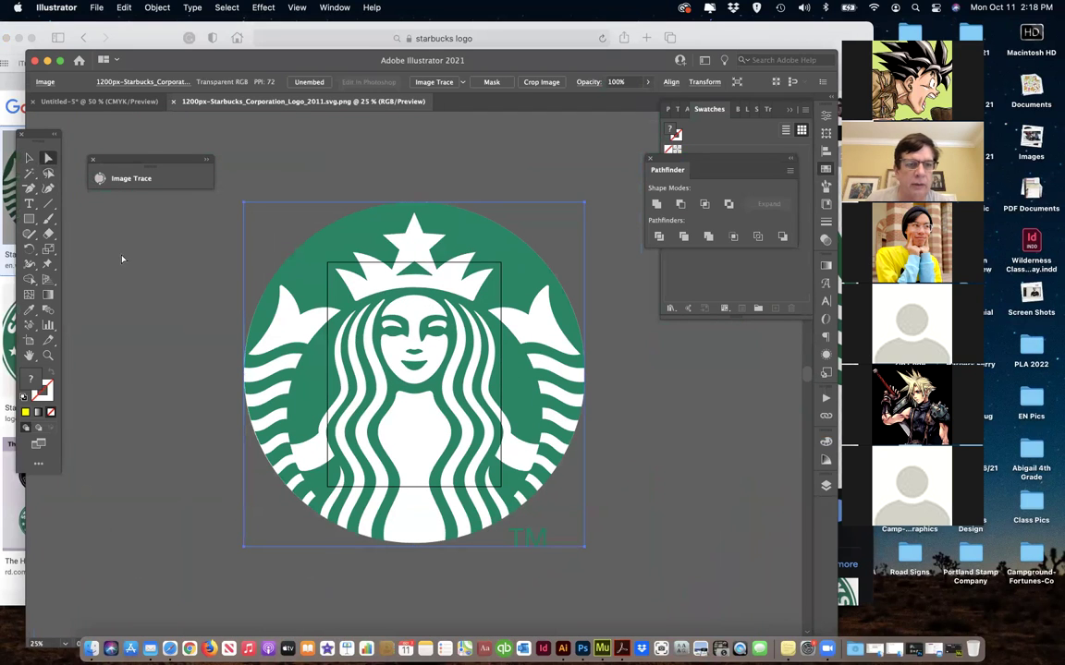
click(48, 159)
click(197, 276)
click(298, 253)
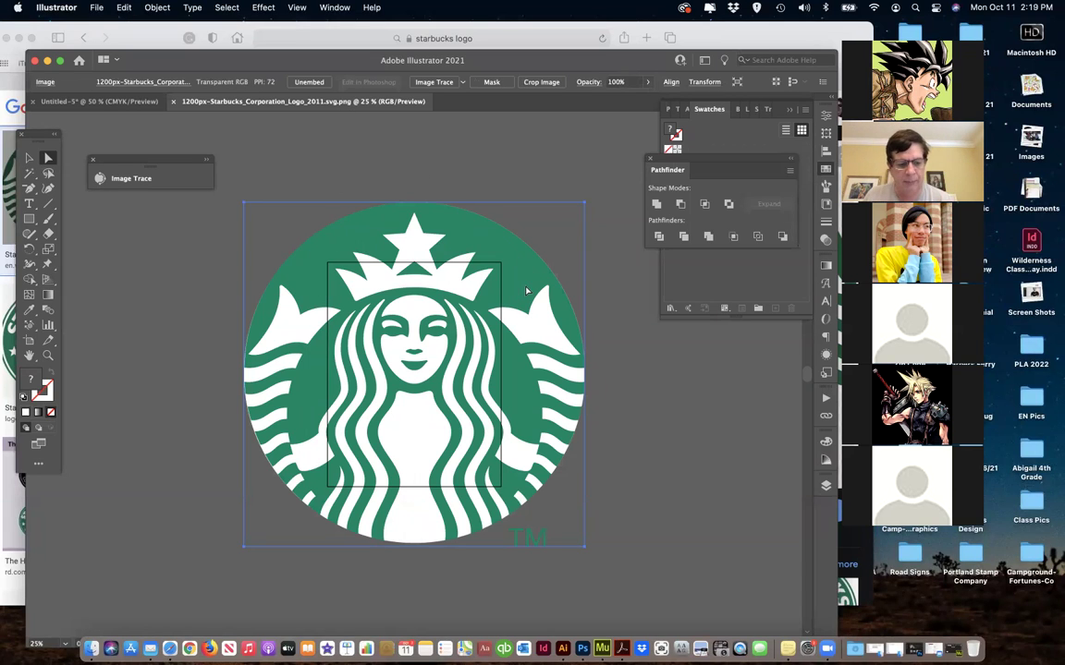
key(v)
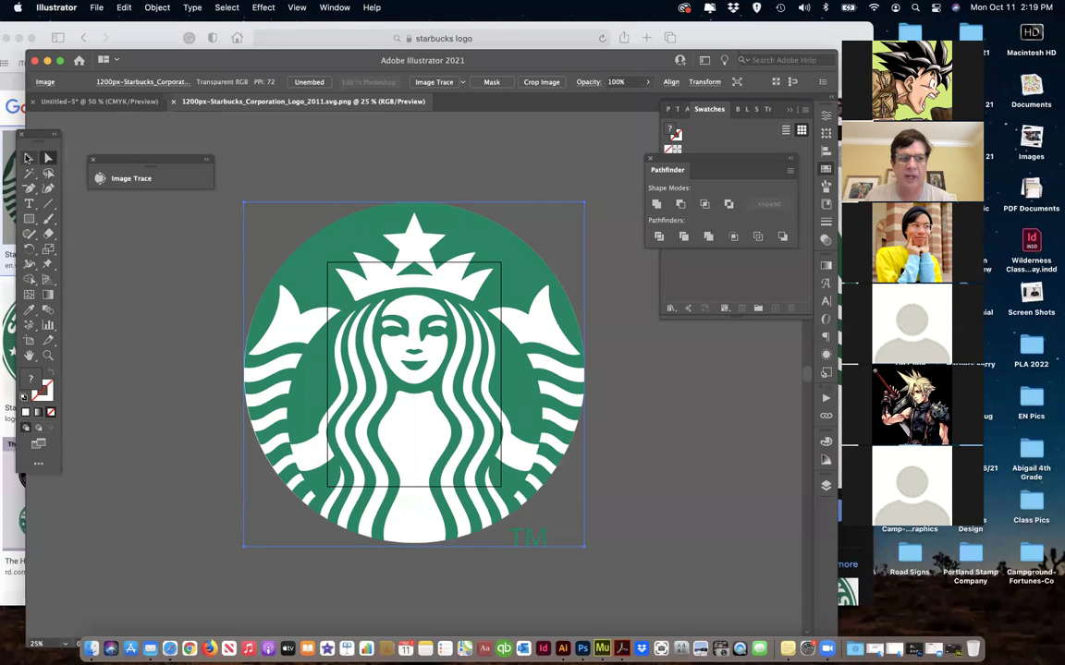
drag(580, 198, 344, 408)
drag(293, 474, 414, 316)
click(486, 372)
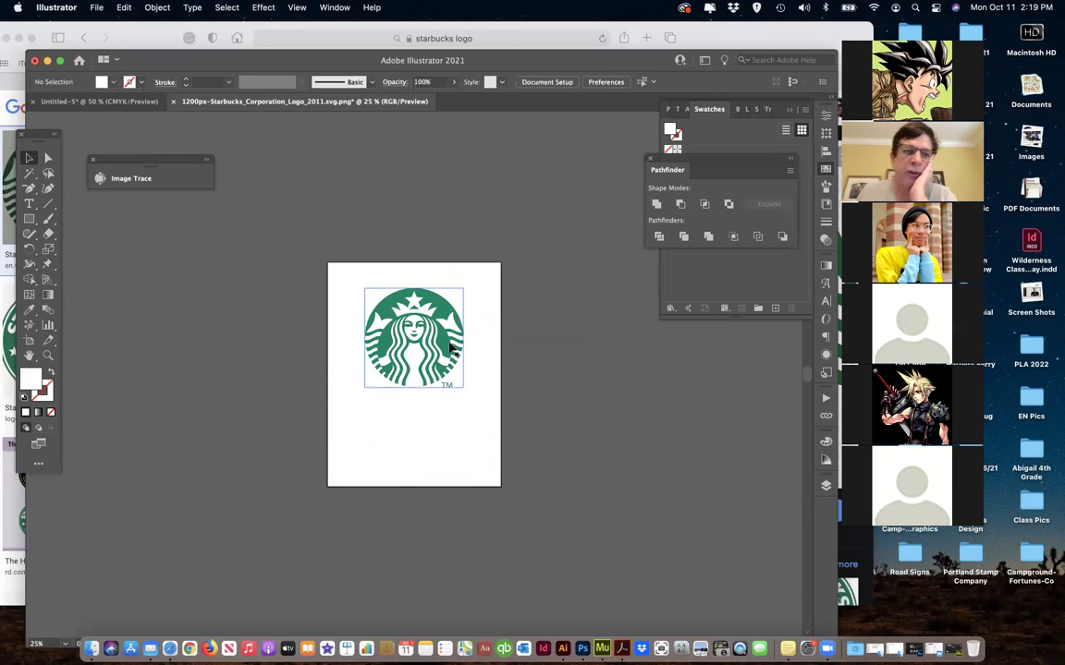
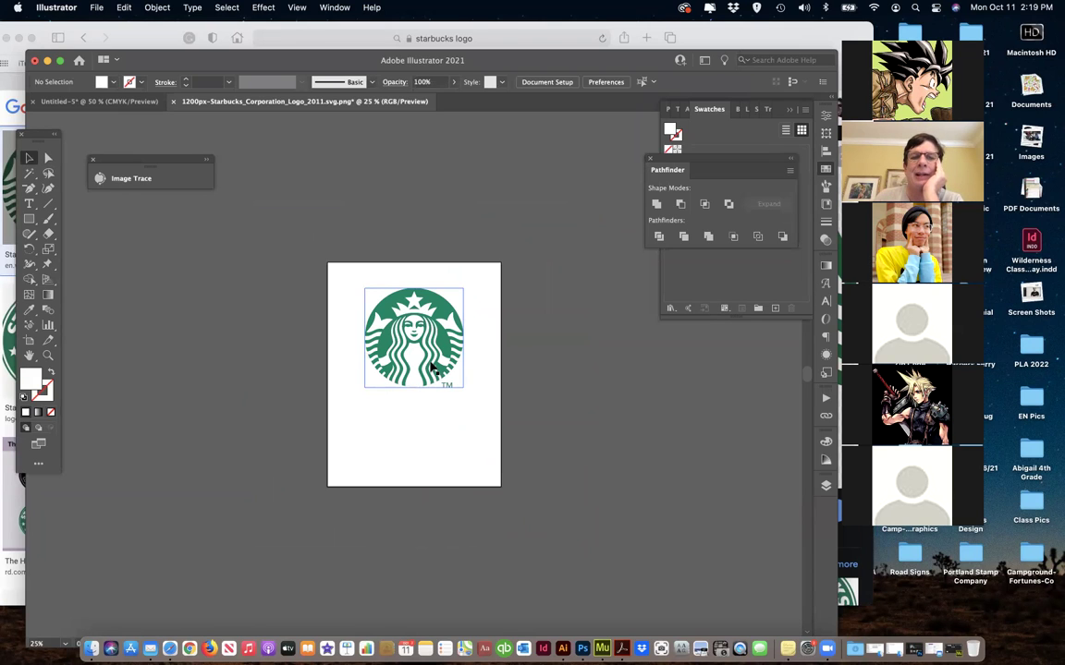
- Trace the Starbucks logo image with Image Trace using the [Default] preset in Black and White mode with preview on
click(136, 179)
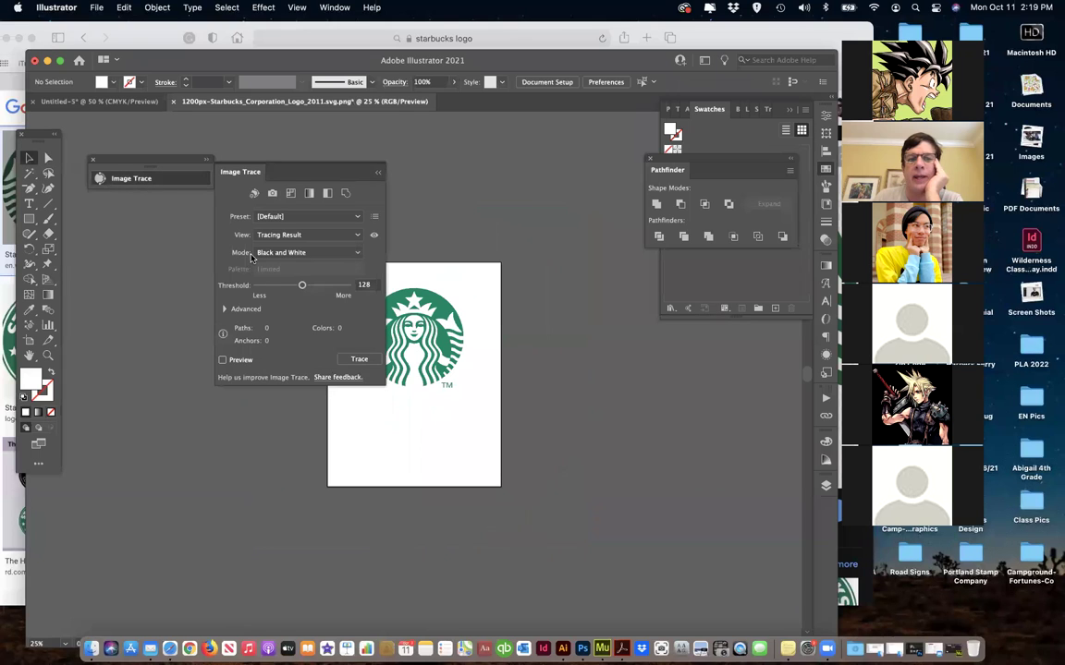
click(223, 359)
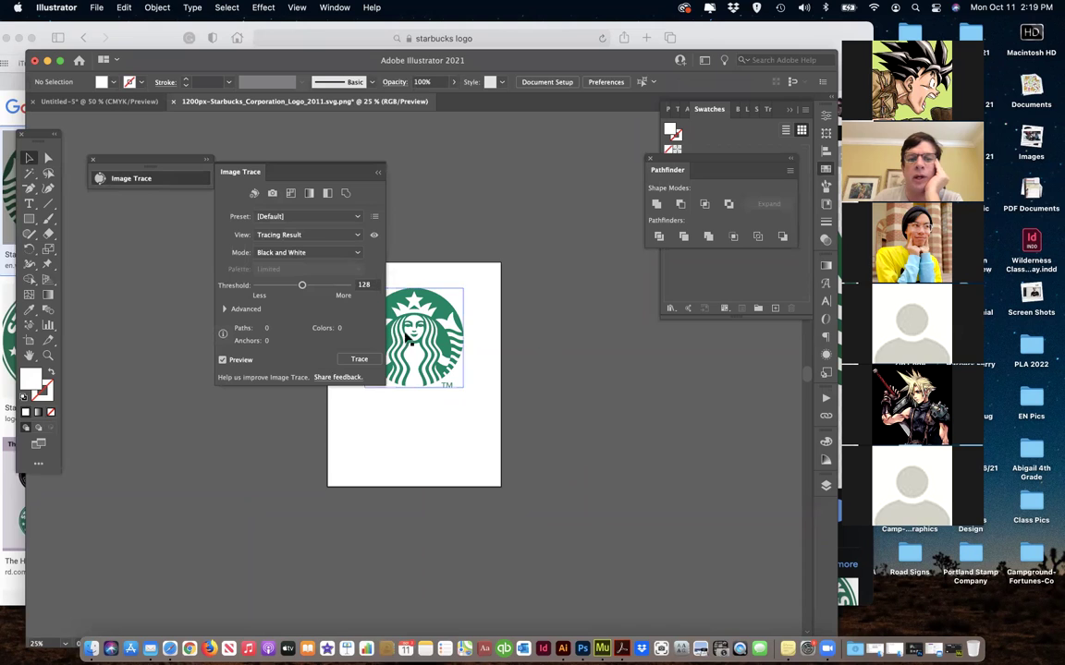
click(399, 375)
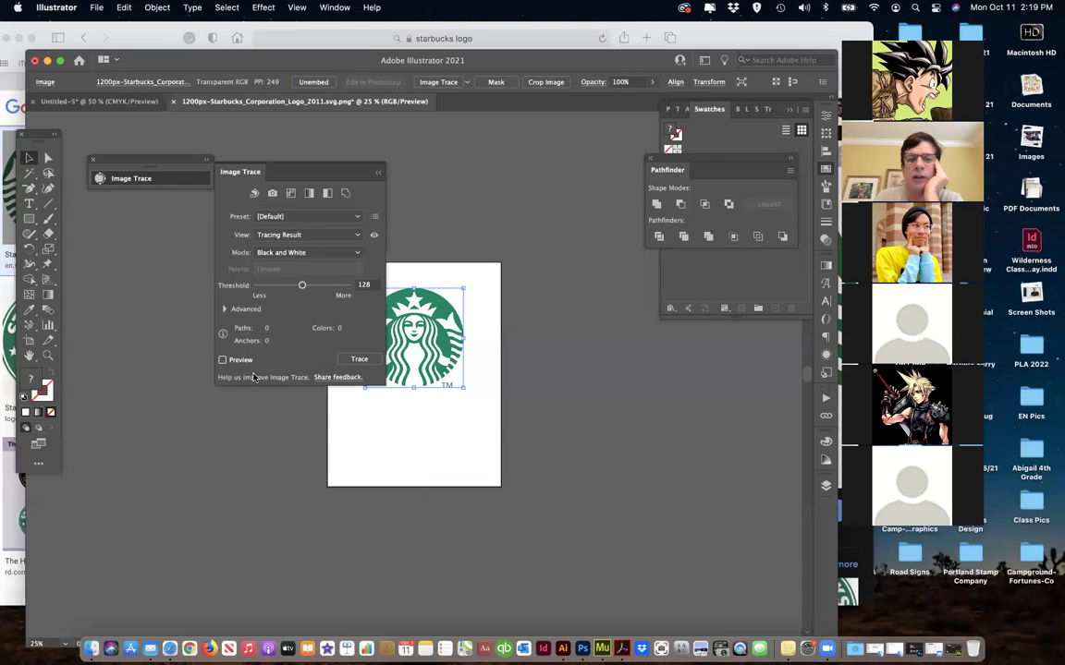
click(223, 360)
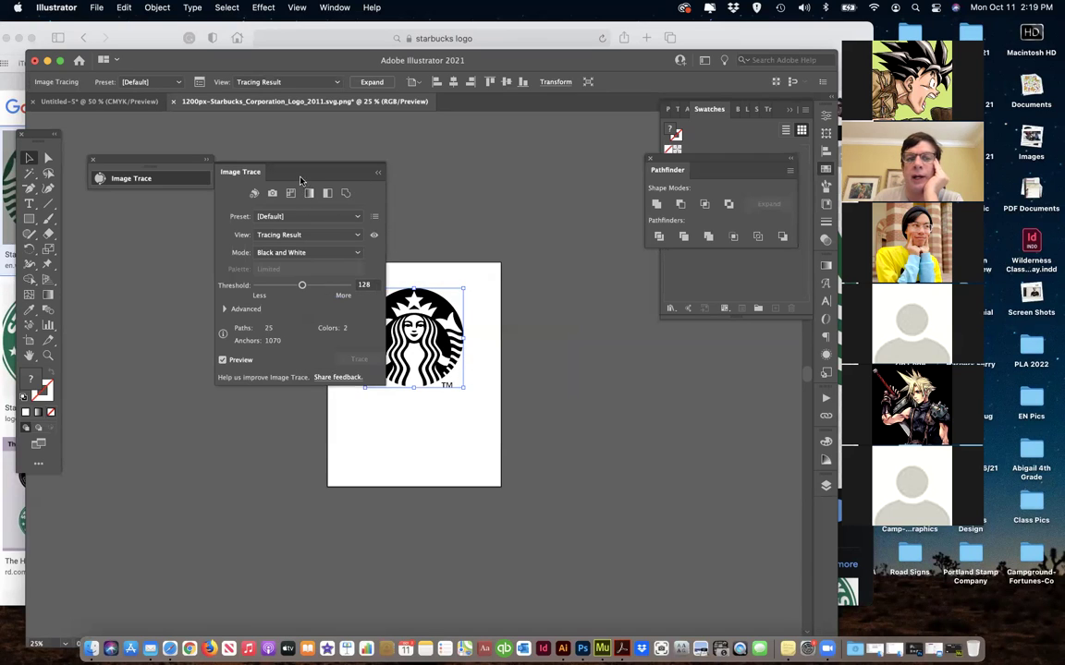
click(378, 173)
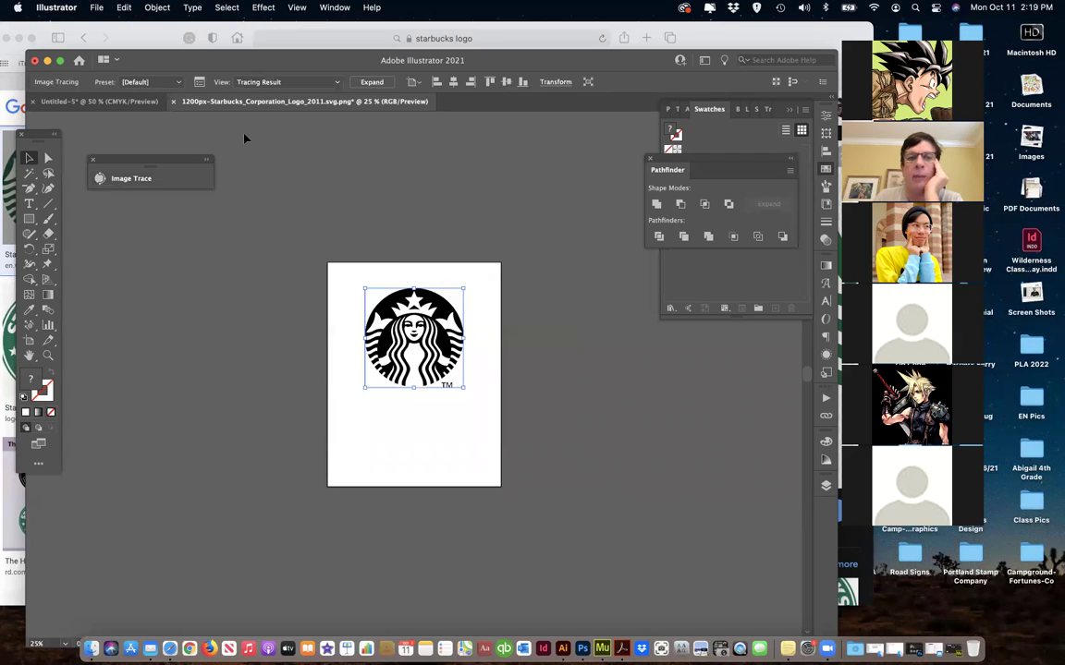
- Expand the traced Starbucks logo into editable vector paths and ungroup the resulting group
click(372, 82)
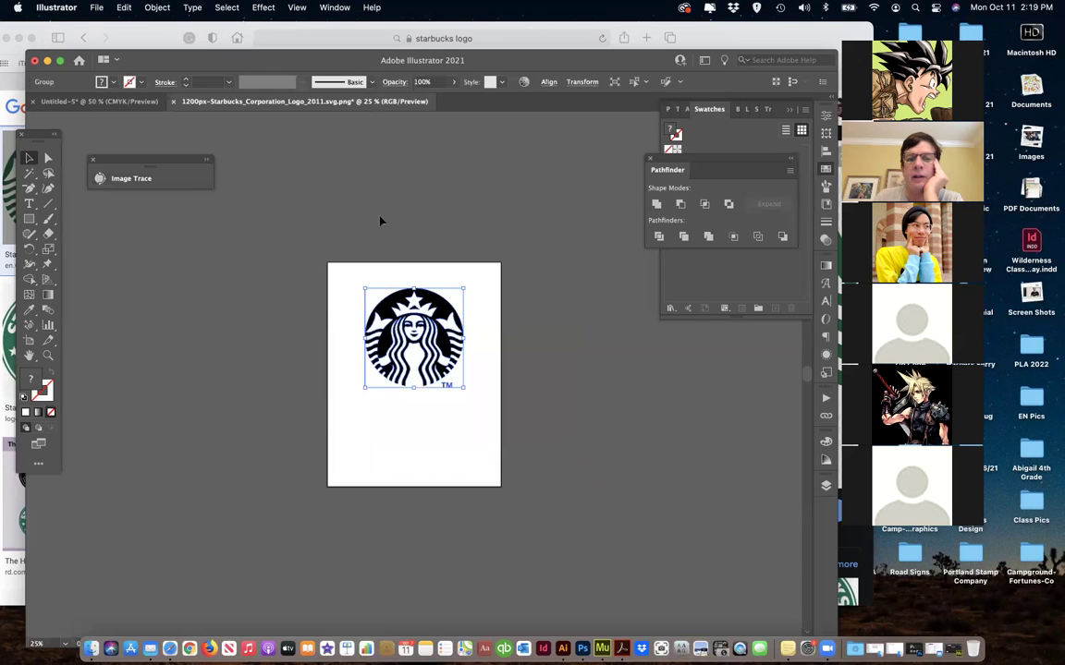
click(379, 220)
mouse_move(435, 369)
mouse_down()
mouse_move(393, 362)
mouse_move(434, 371)
mouse_up()
click(434, 411)
click(48, 158)
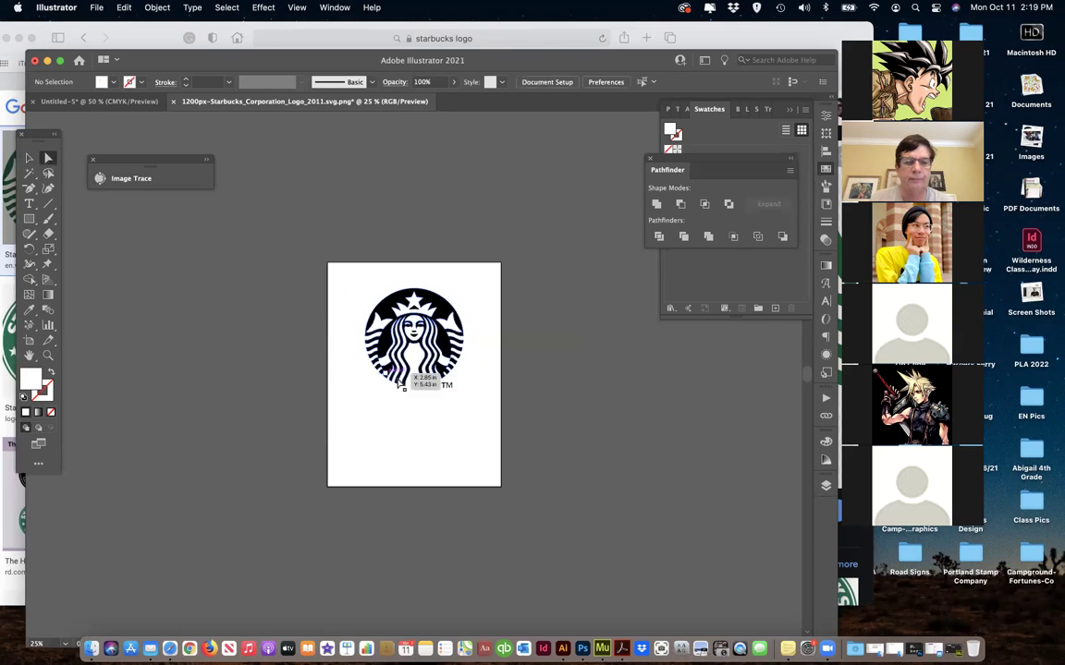
click(28, 158)
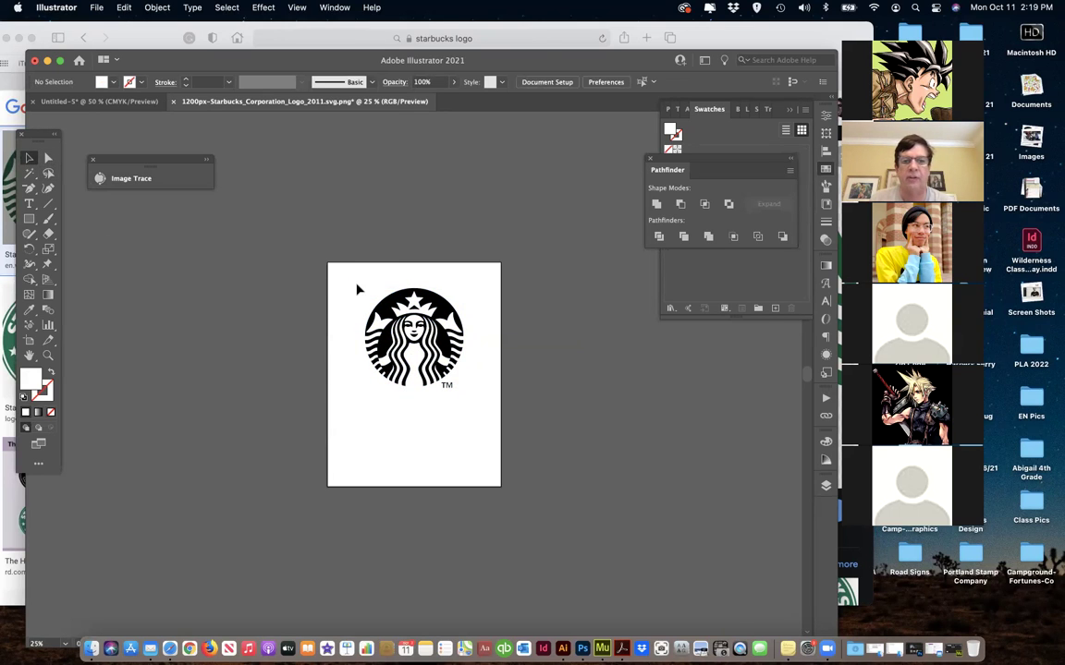
drag(359, 287, 463, 416)
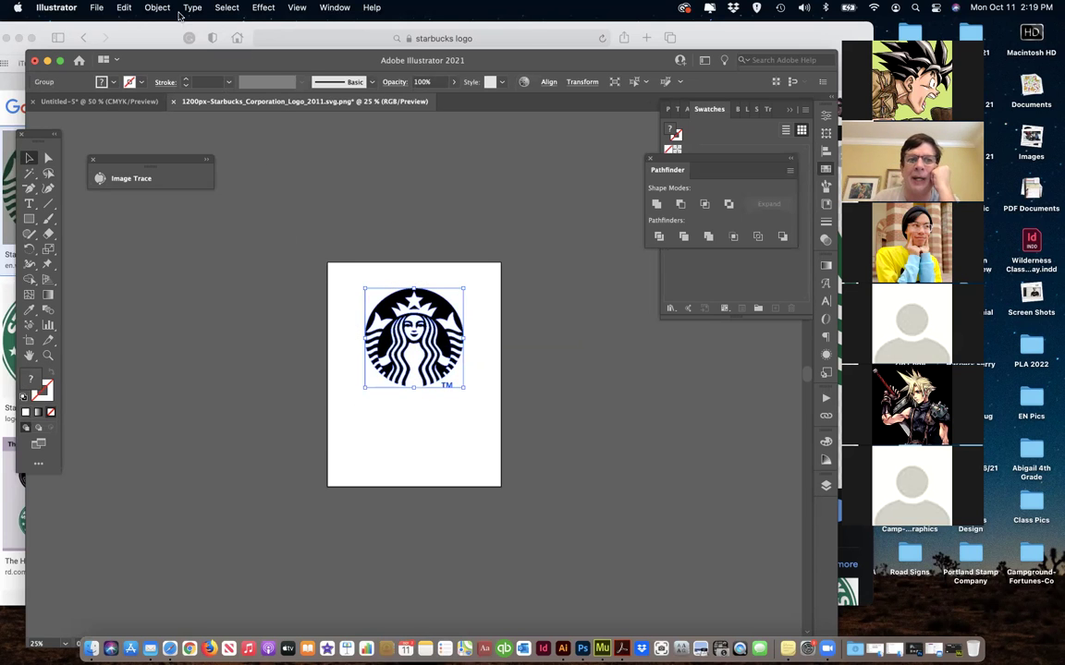
click(154, 8)
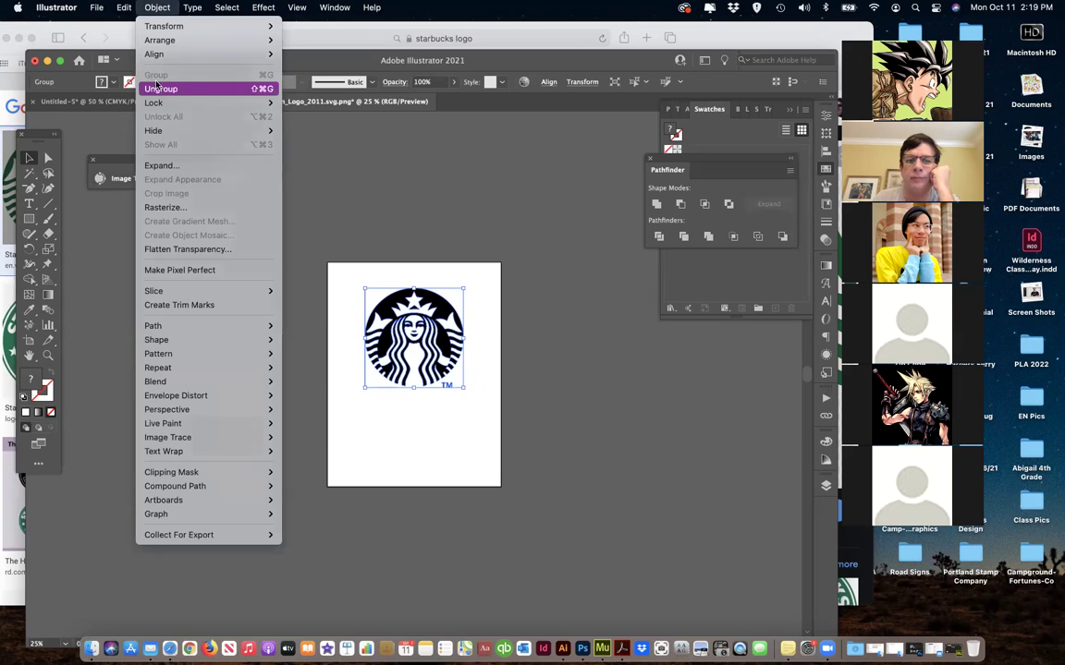
click(157, 89)
click(397, 278)
- Delete the TM mark at the lower right of the traced Starbucks logo
click(48, 158)
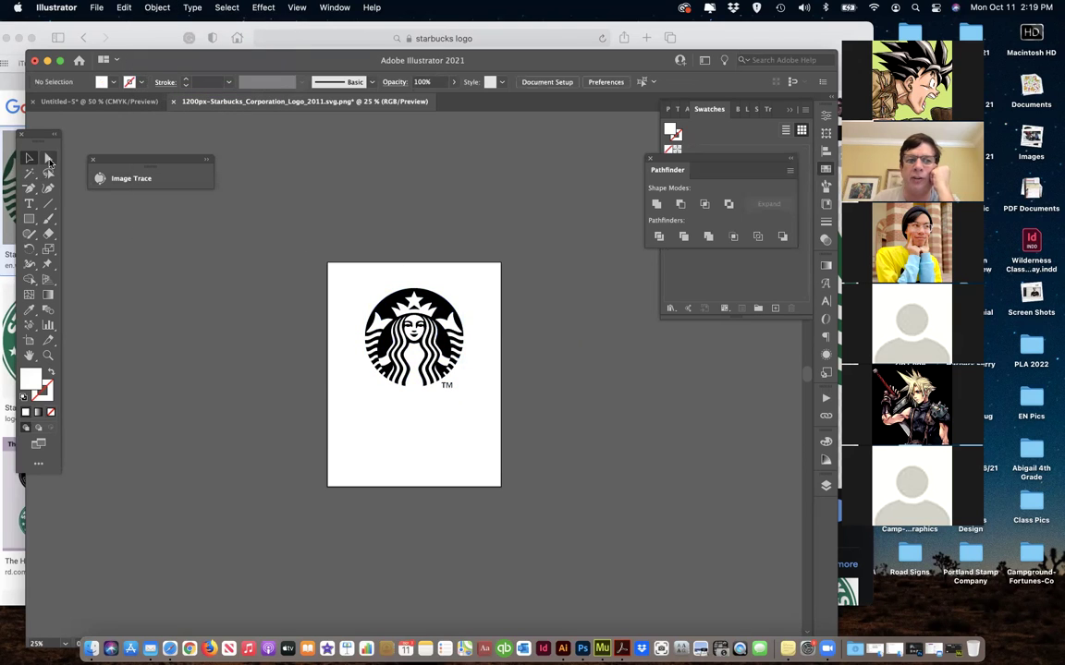
click(447, 388)
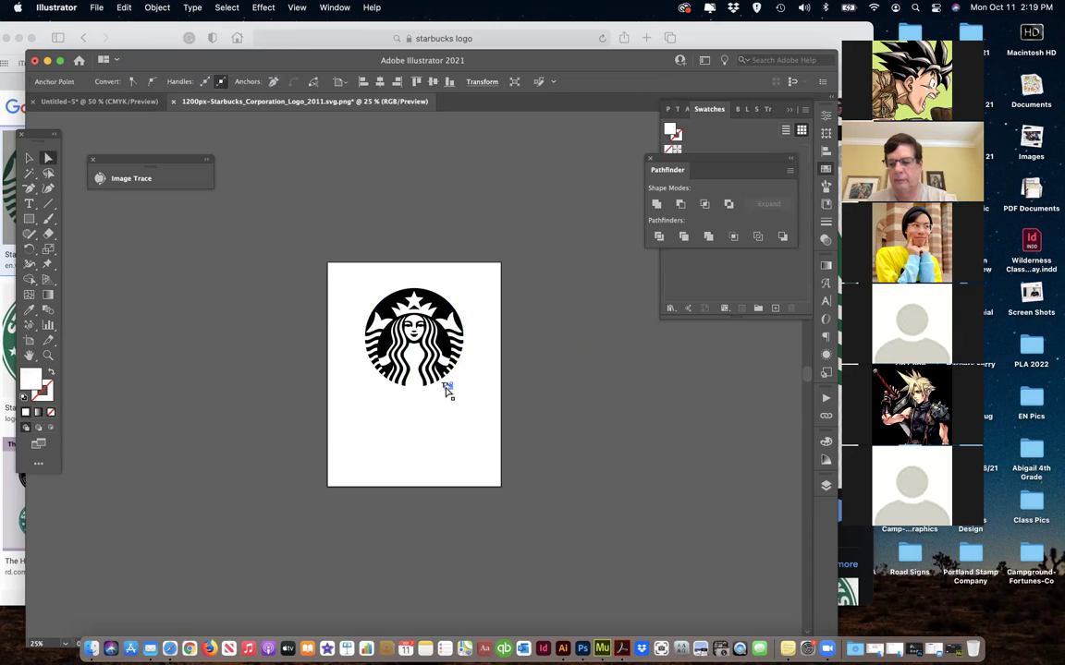
click(446, 389)
click(448, 389)
click(449, 387)
click(446, 389)
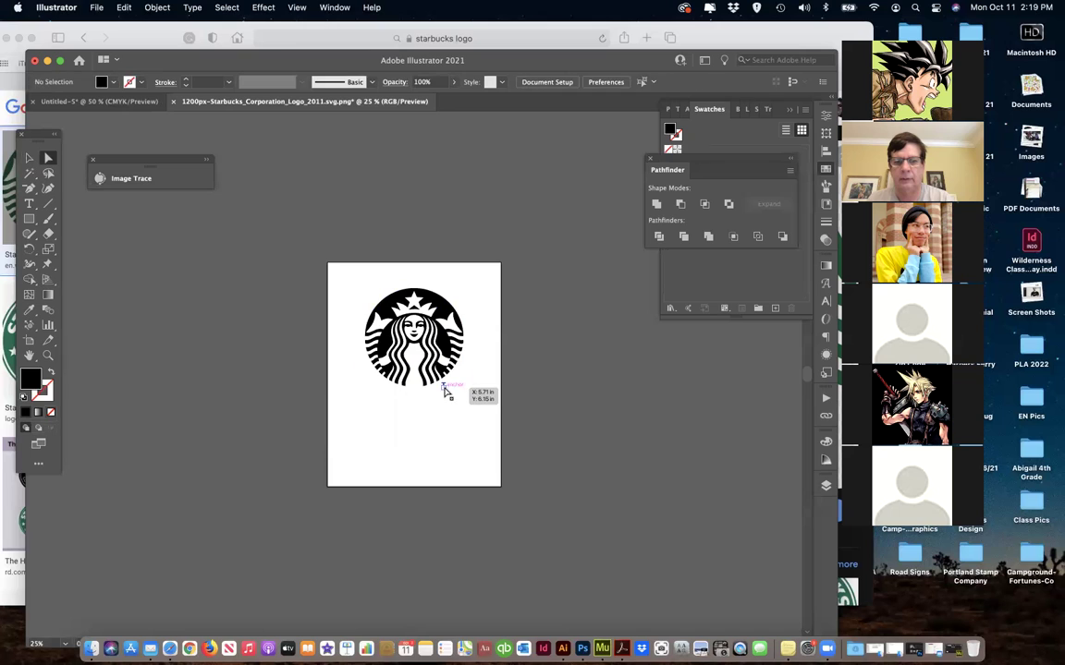
click(449, 389)
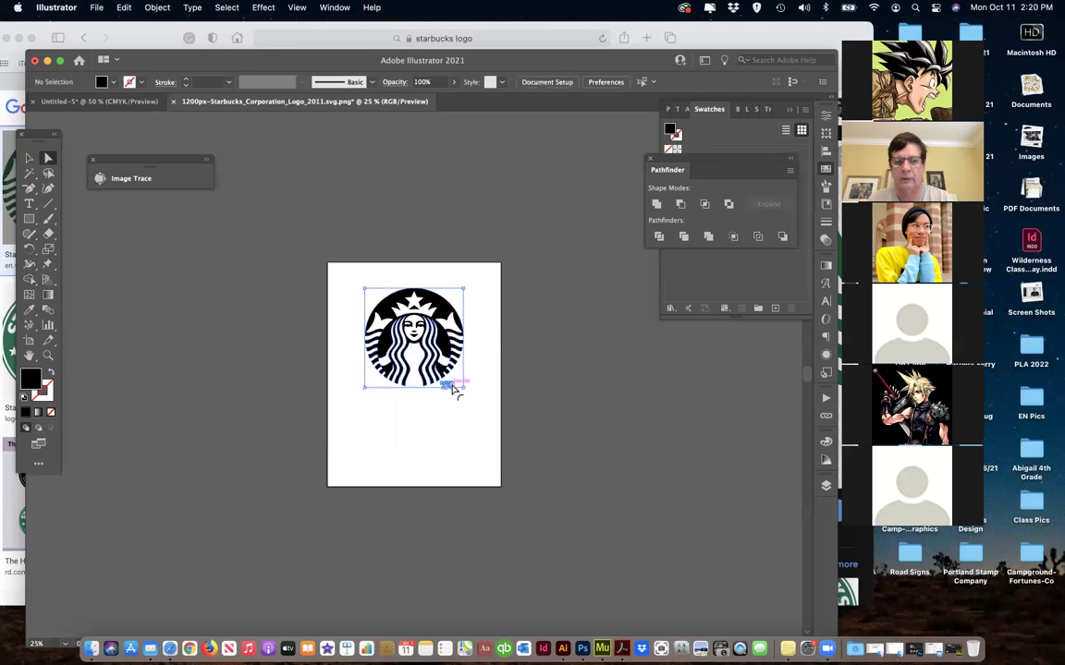
key(Delete)
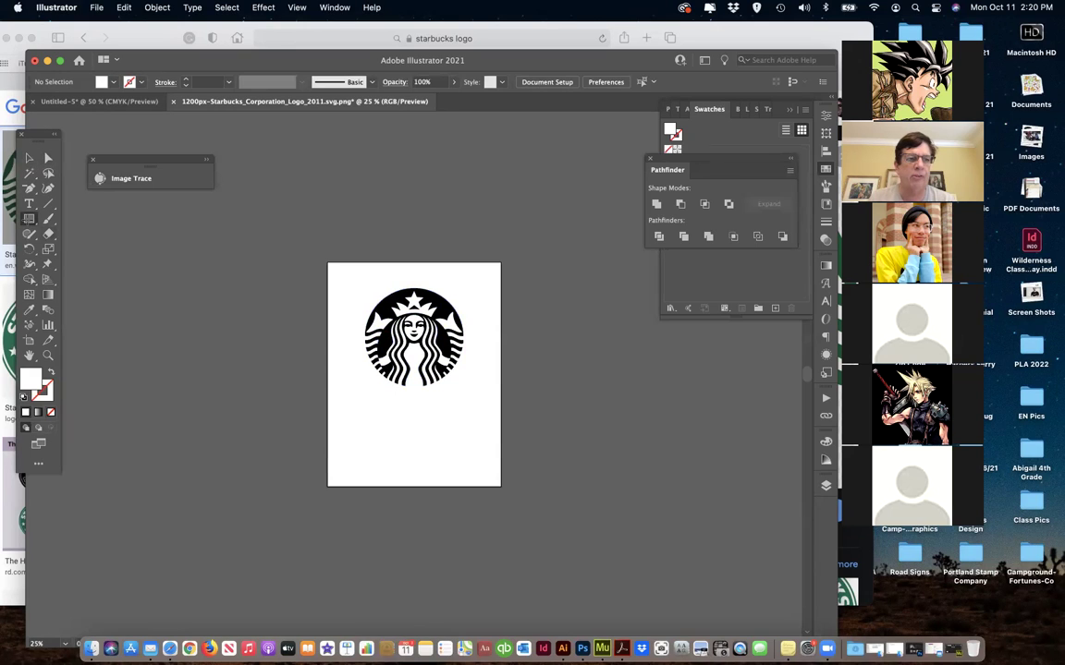
- Draw a rectangle covering the whole logo on the artboard and load the Middle Ages swatch library
mouse_move(340, 271)
mouse_down()
mouse_move(492, 411)
mouse_move(488, 423)
mouse_up()
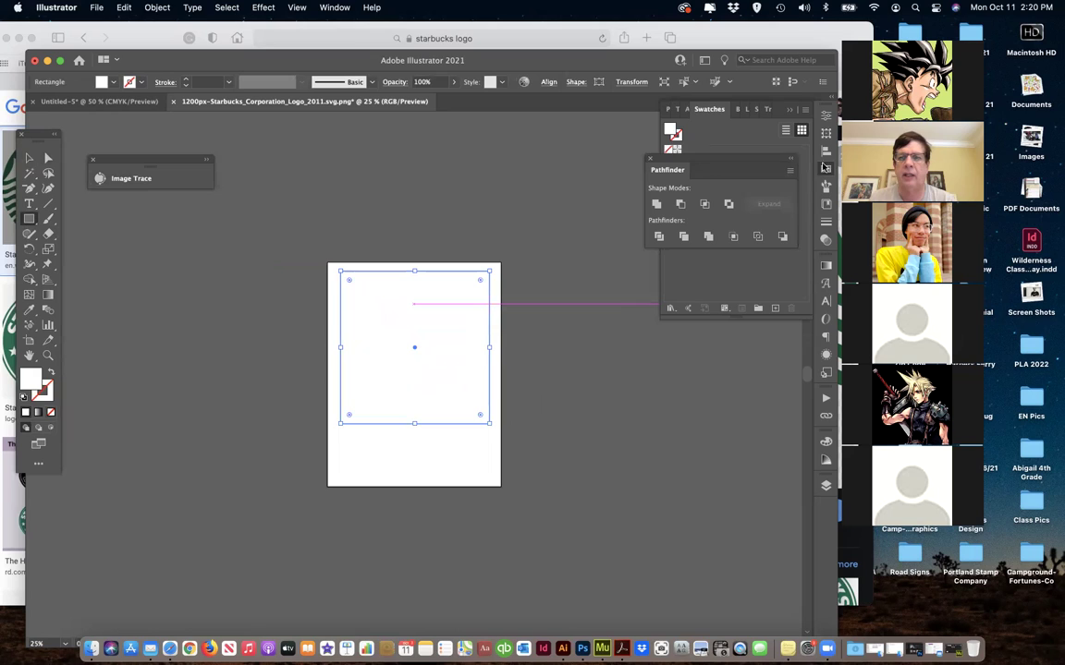
click(827, 171)
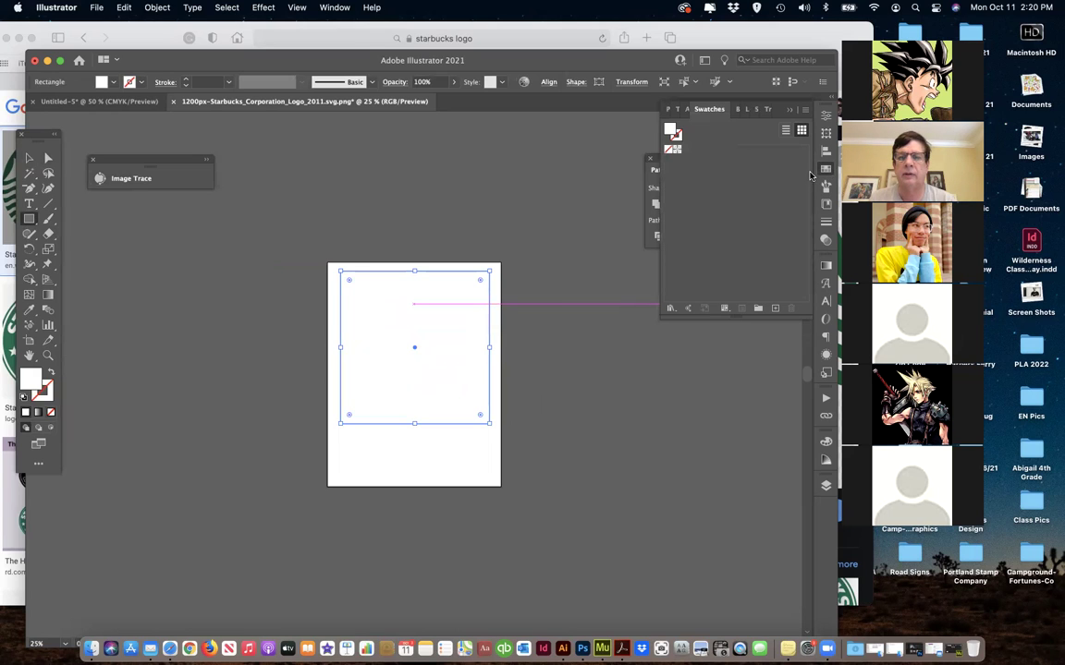
click(725, 311)
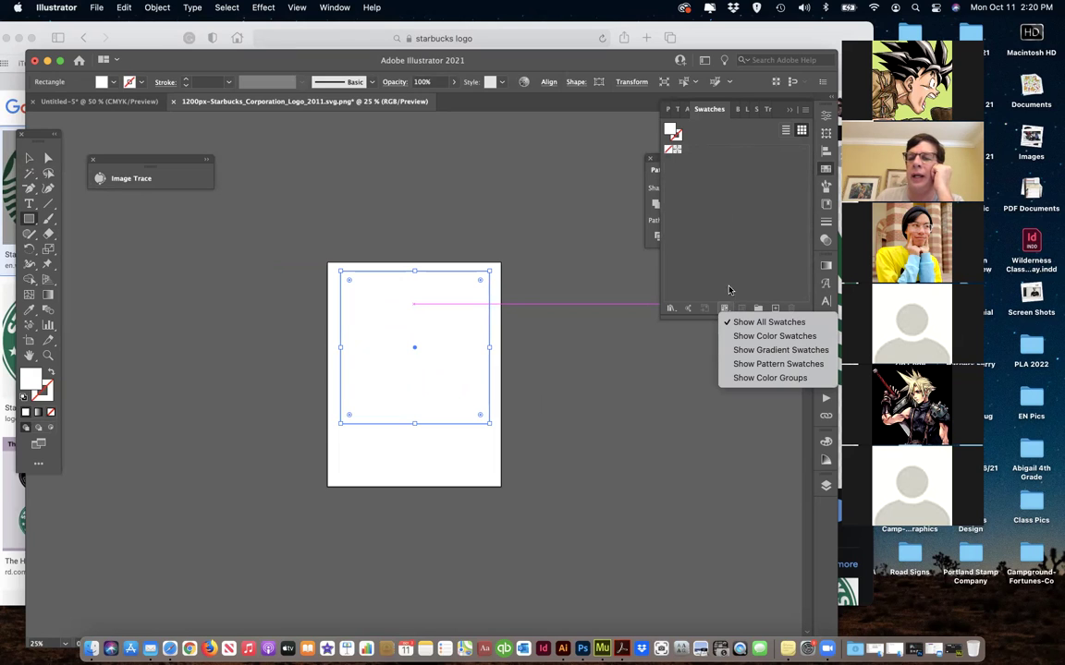
click(671, 308)
click(671, 308)
mouse_move(674, 313)
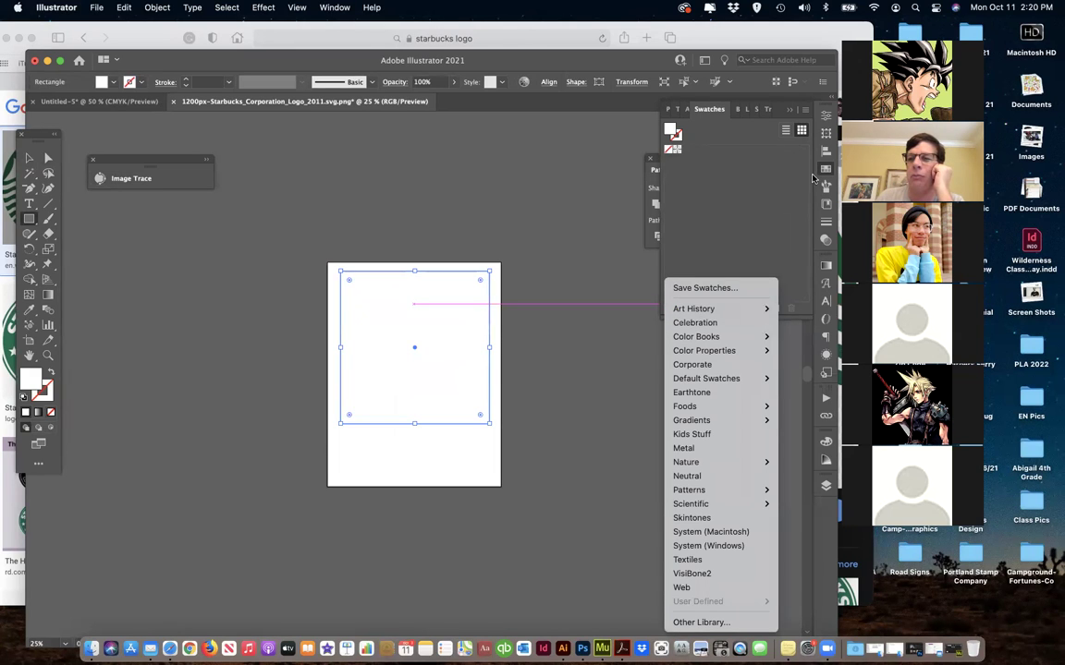
click(720, 238)
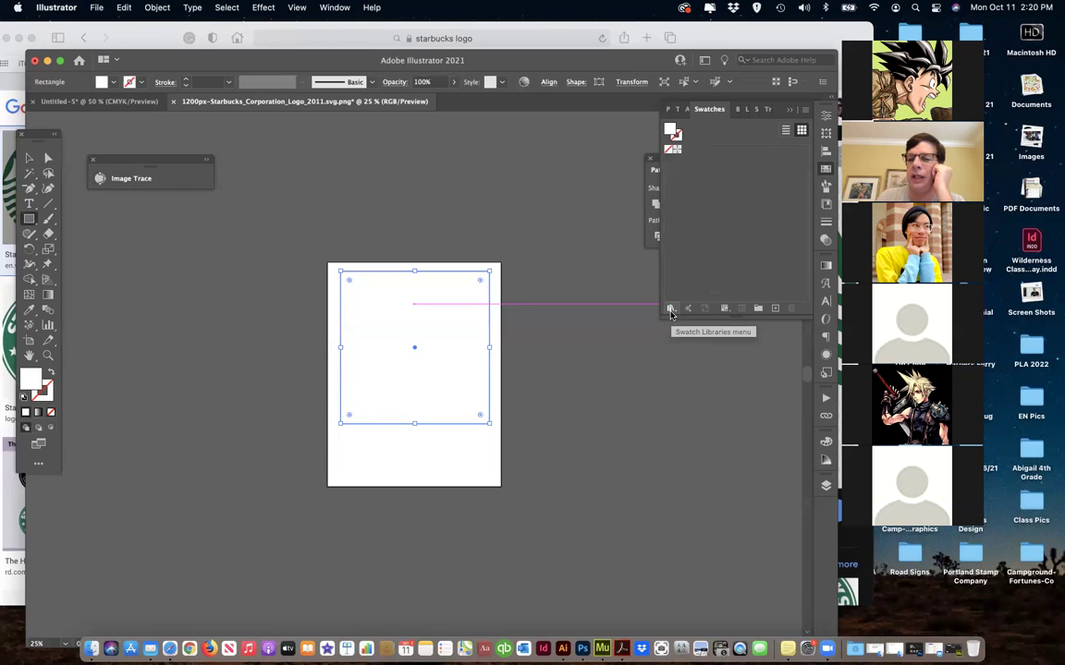
click(671, 310)
mouse_move(676, 315)
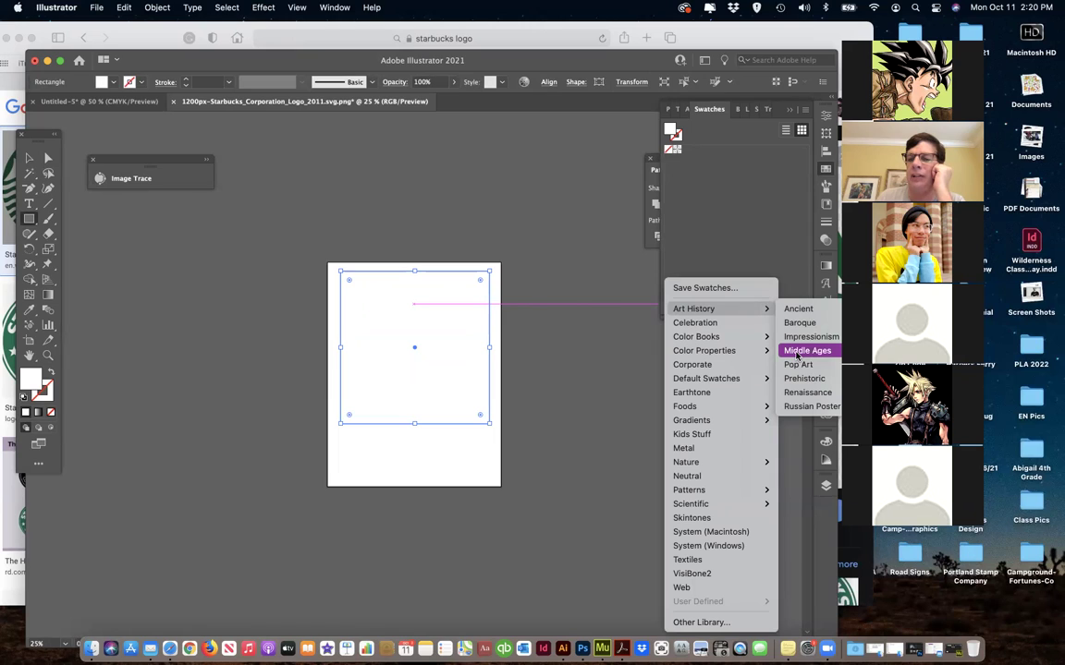
click(798, 357)
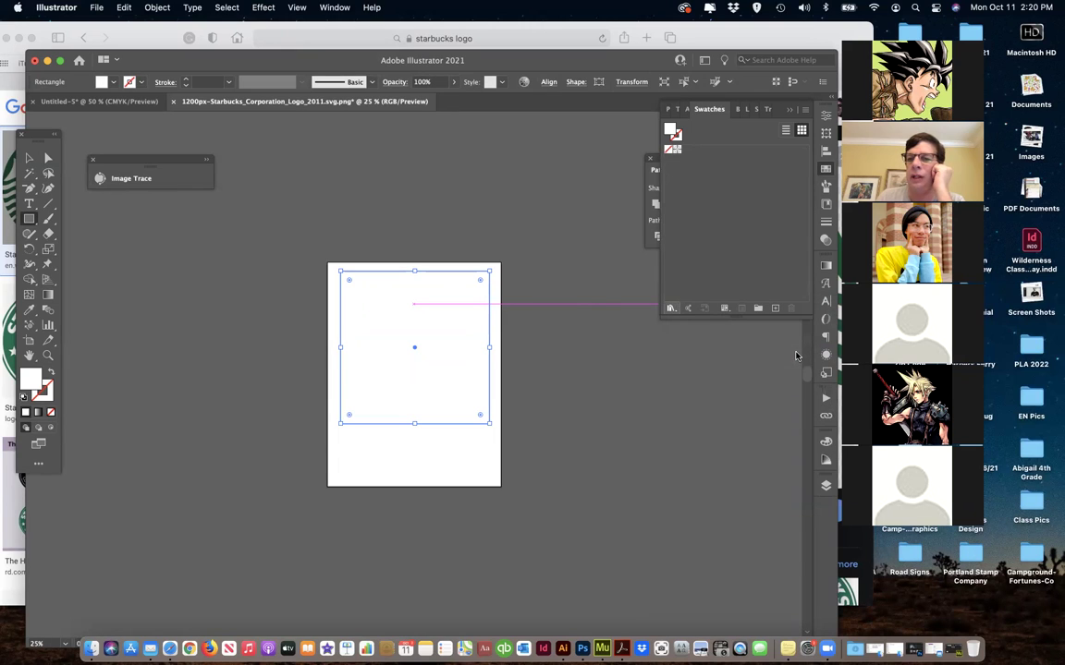
- Resize the Middle Ages swatch library to a narrower size and place it beneath the document swatches, clear of the artboard
drag(608, 388, 666, 494)
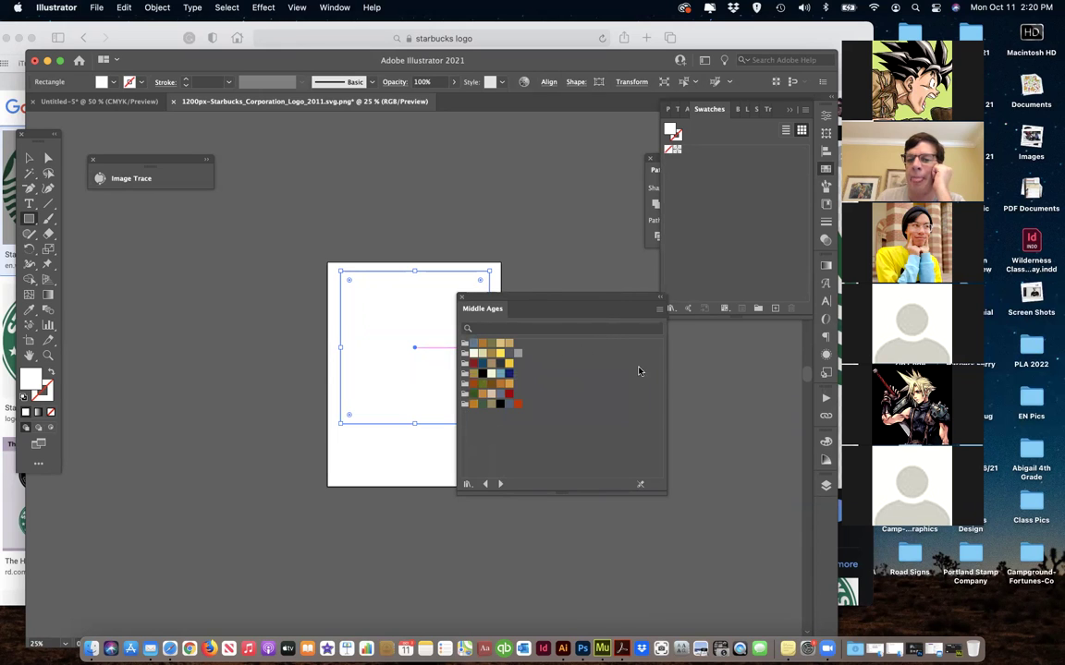
drag(528, 301, 674, 326)
drag(807, 518, 755, 553)
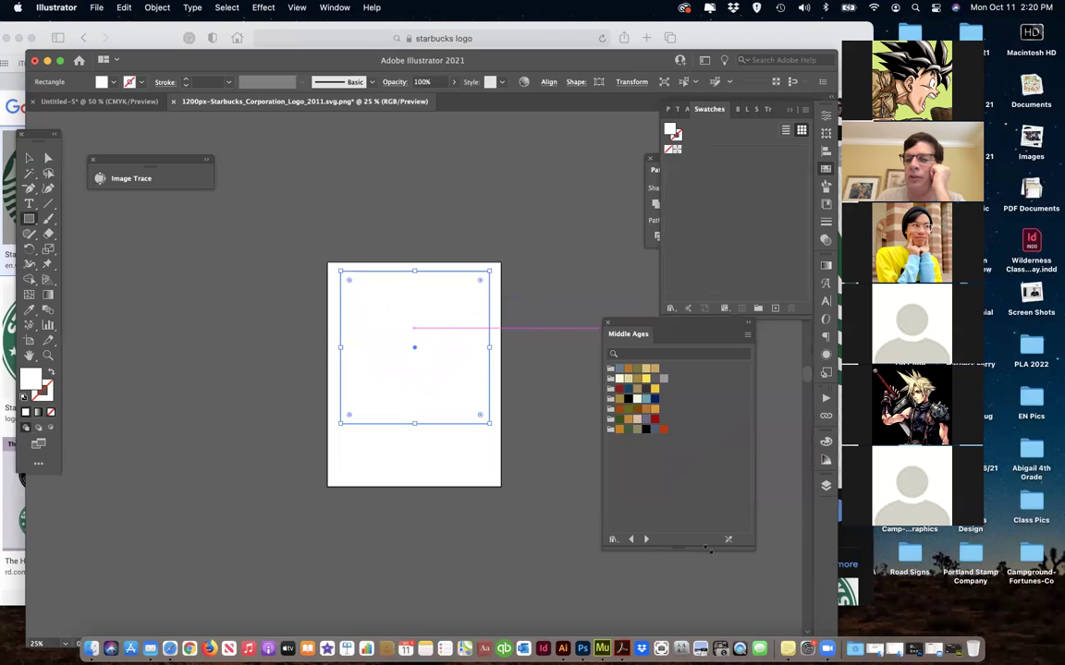
drag(641, 330, 706, 338)
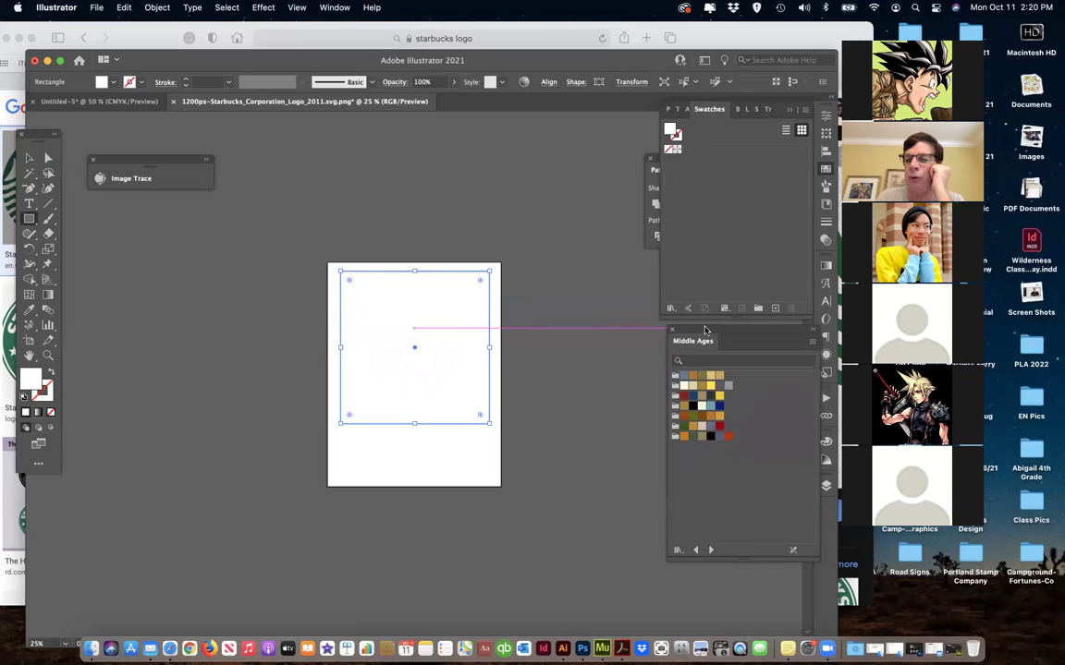
- Fill the rectangle with the light blue swatch from the Middle Ages library
click(672, 309)
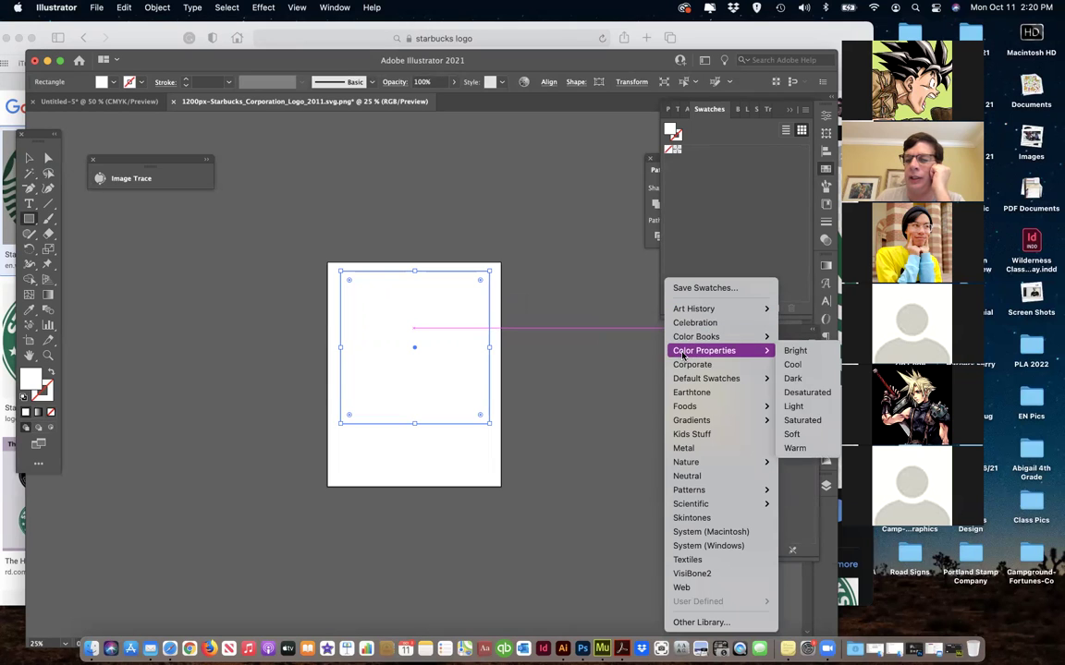
mouse_move(684, 340)
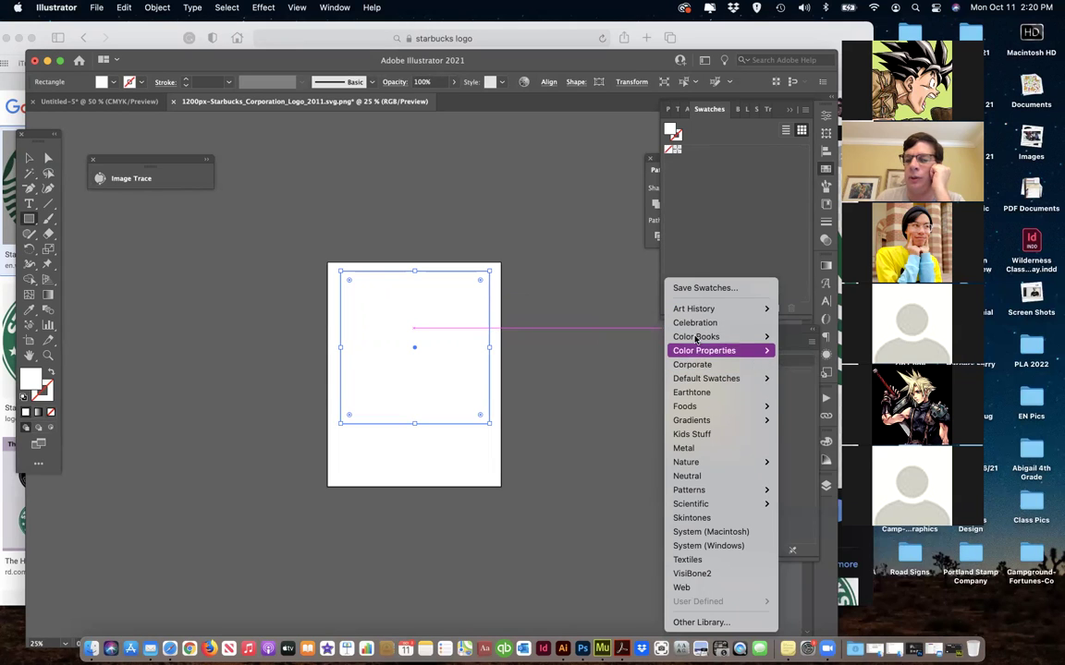
mouse_move(707, 416)
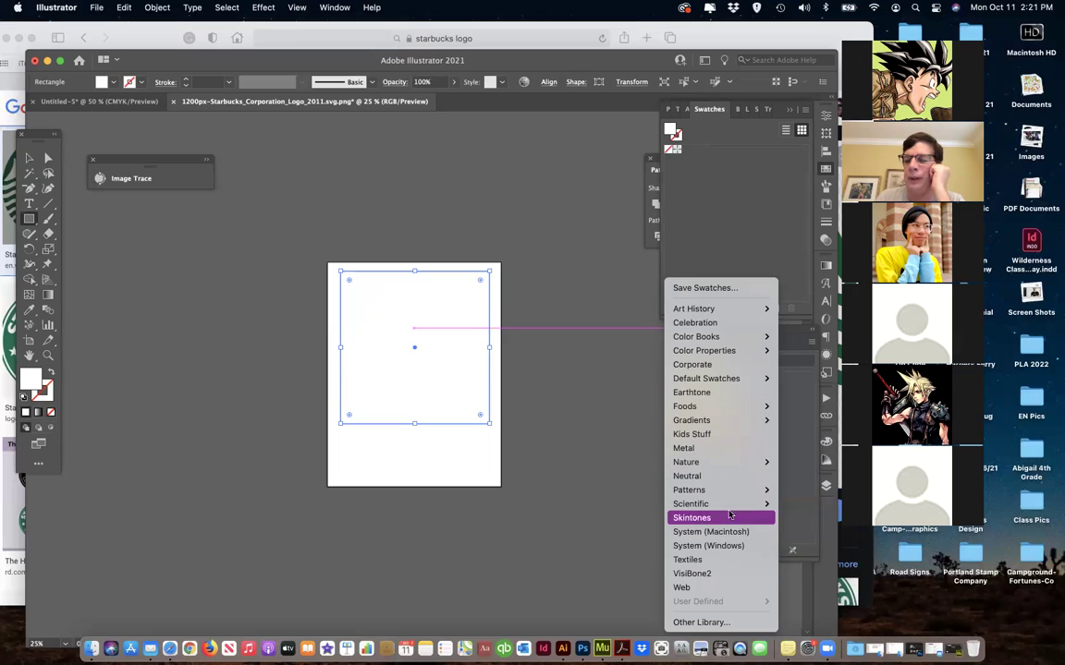
mouse_move(727, 509)
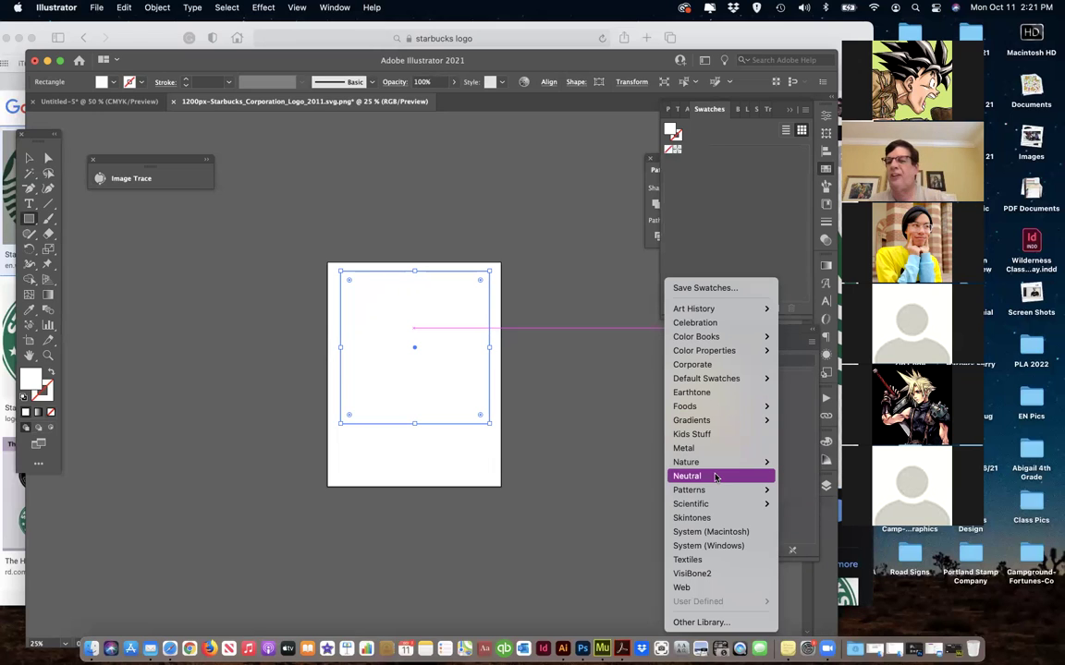
click(788, 462)
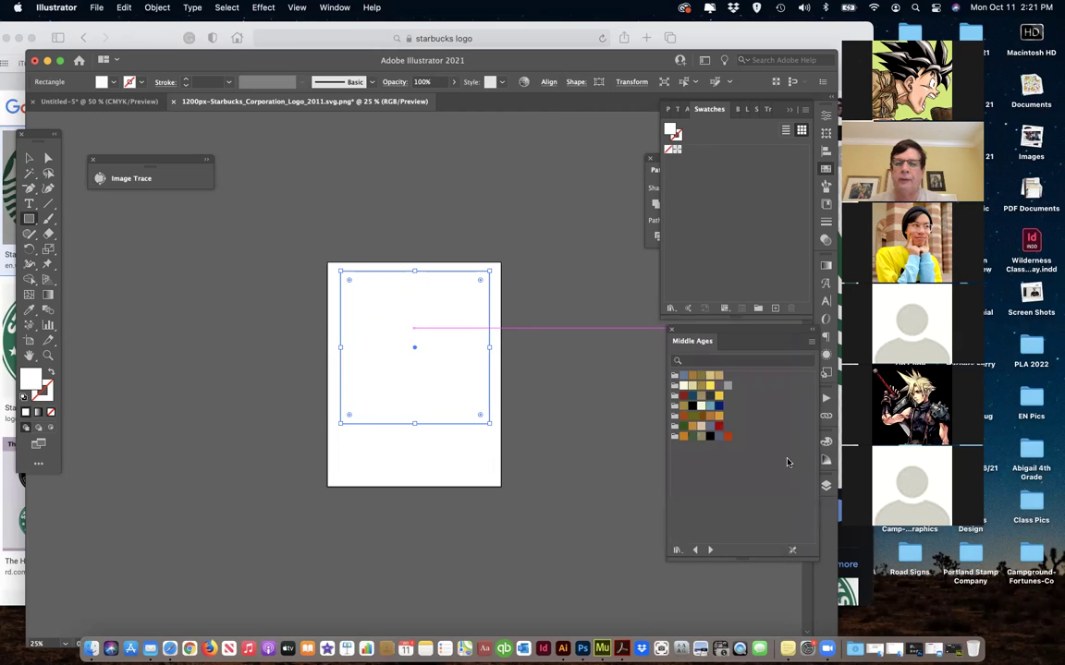
click(708, 407)
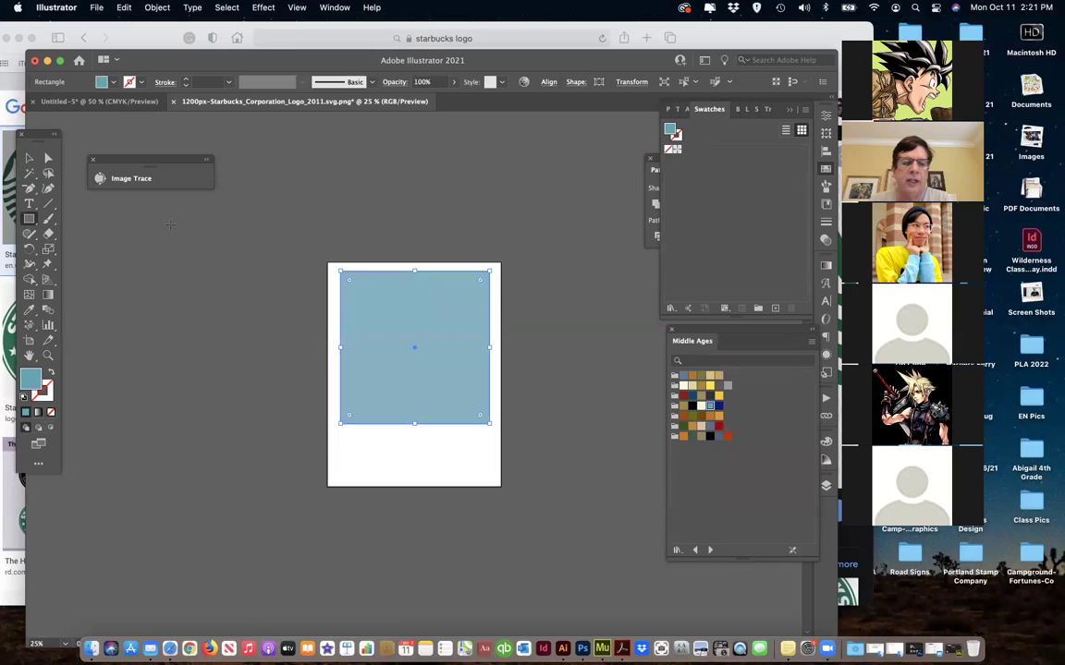
- Send the blue rectangle to the back, behind the Starbucks logo
click(194, 8)
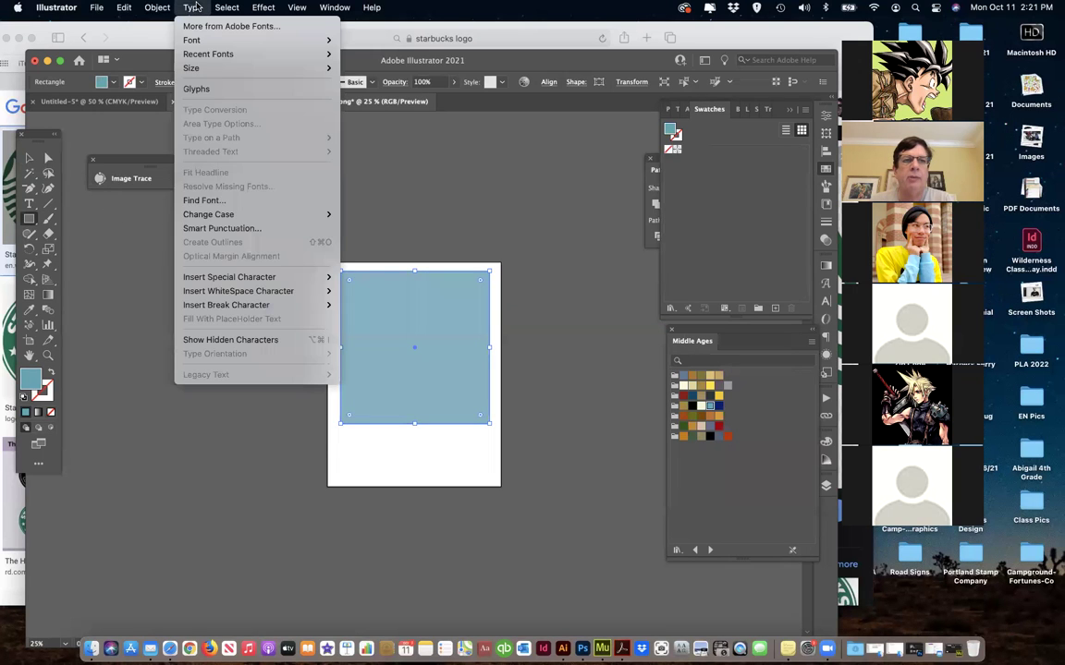
mouse_move(157, 8)
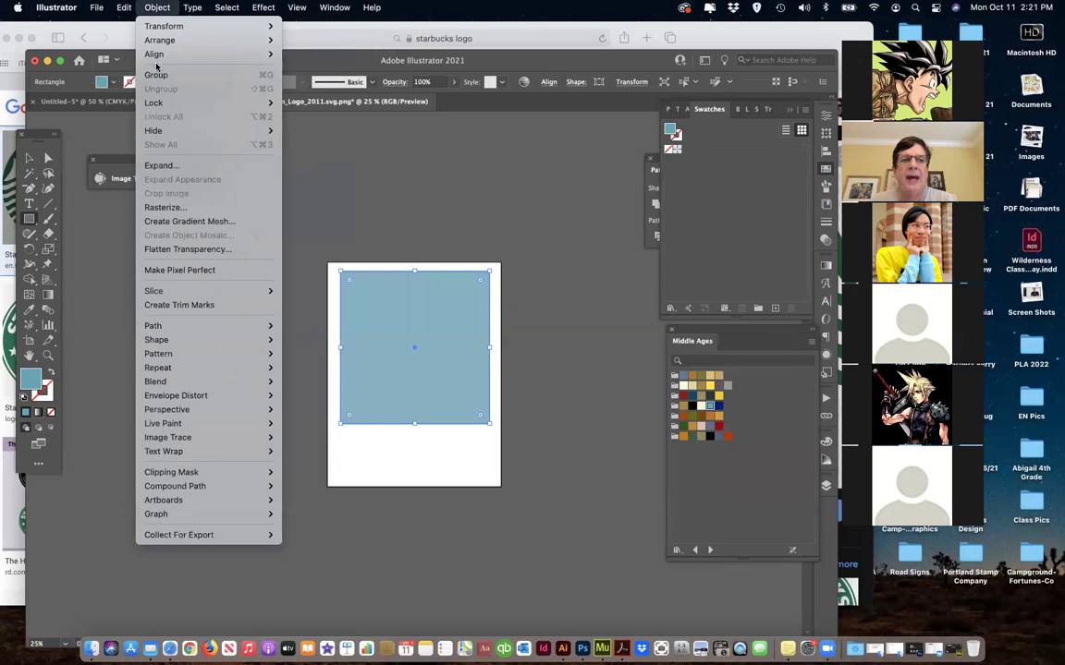
mouse_move(158, 56)
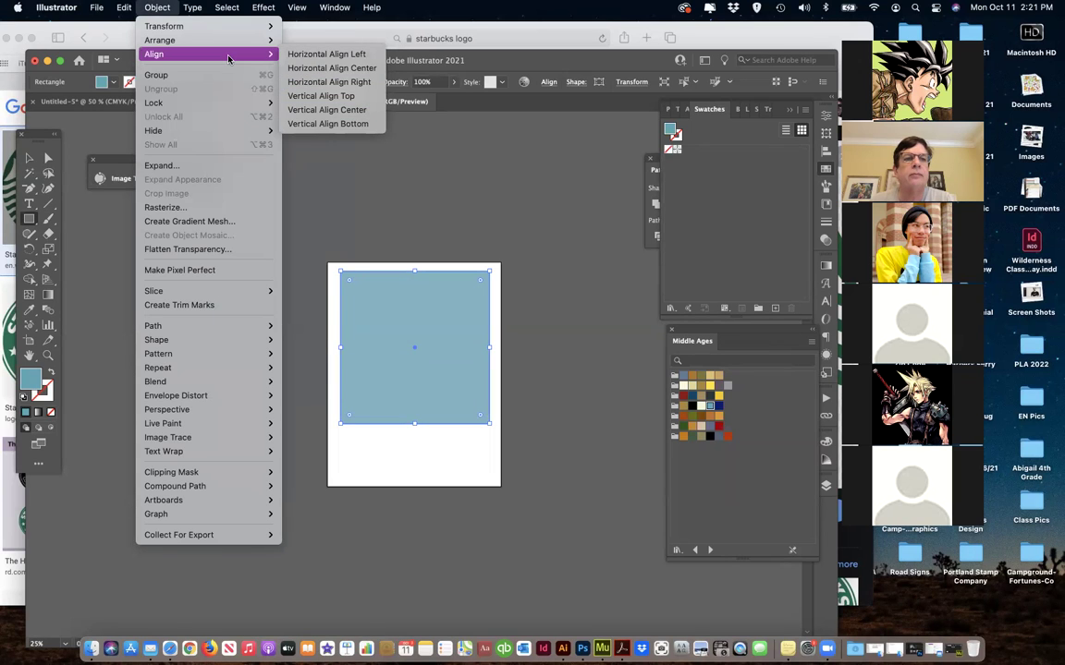
mouse_move(230, 40)
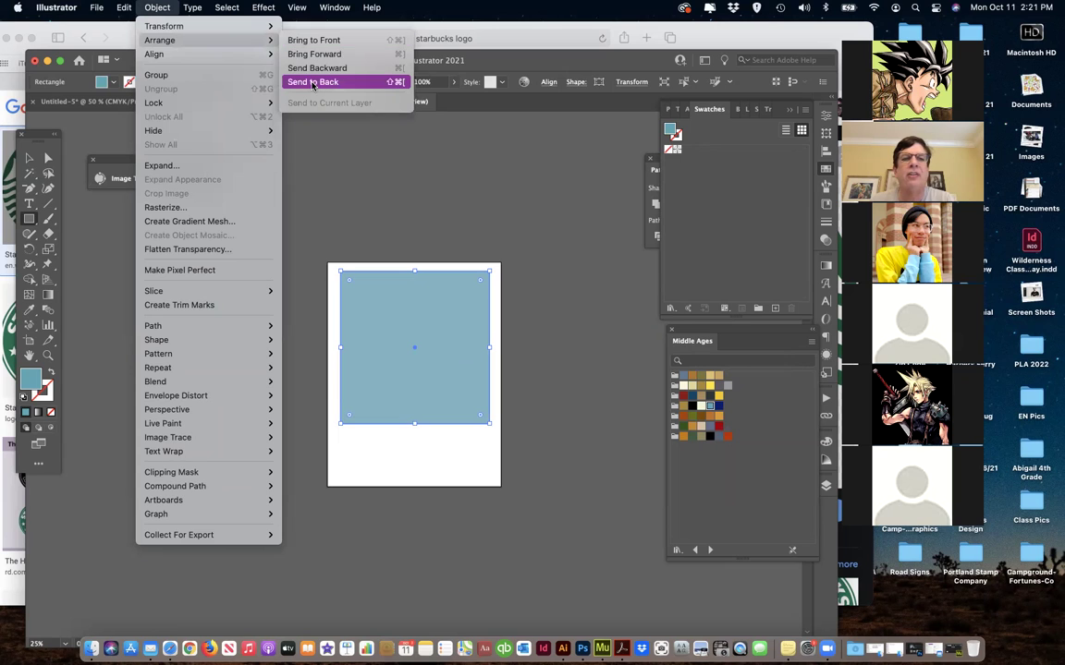
click(313, 83)
click(29, 158)
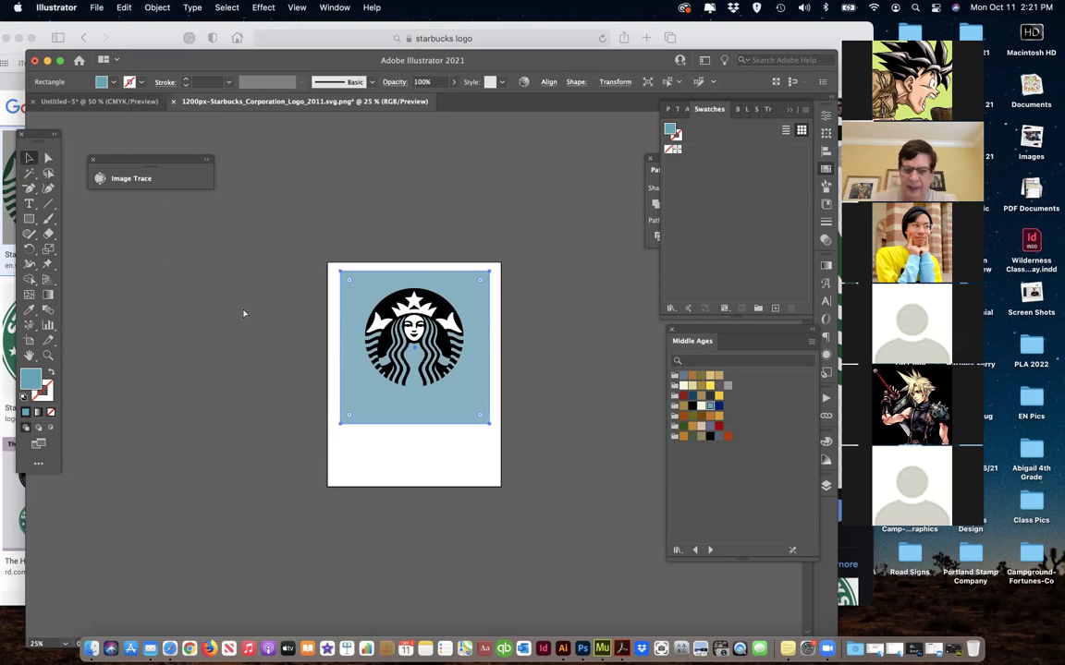
- Remove the white shape of the logo's right-hand tail fin and select the white compound path behind it
key(super+1)
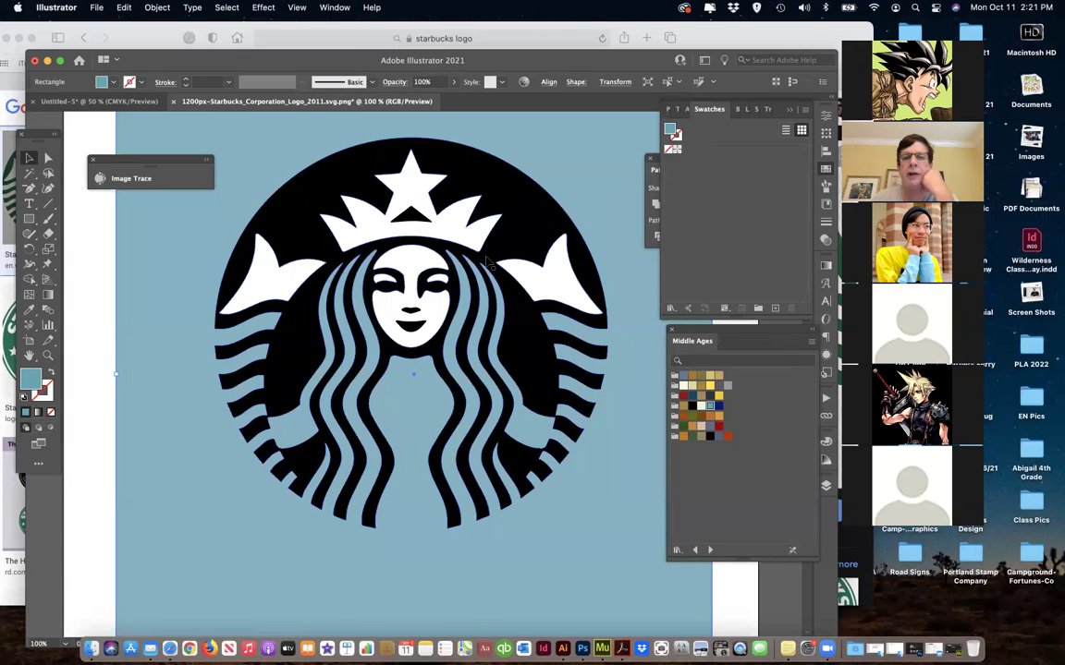
click(559, 285)
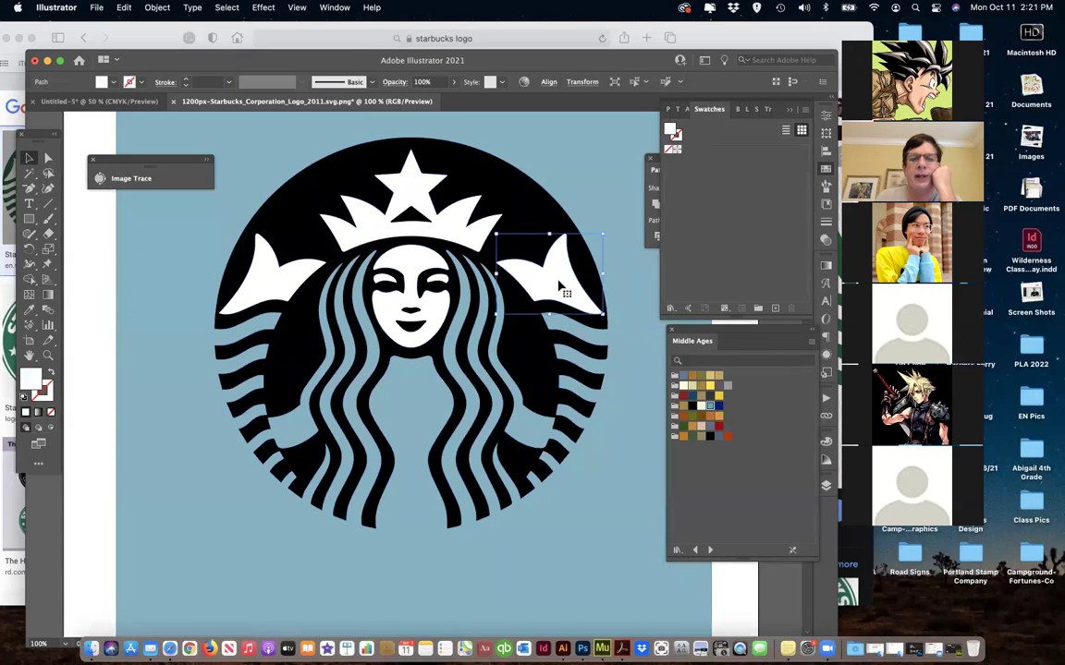
key(super+shift+a)
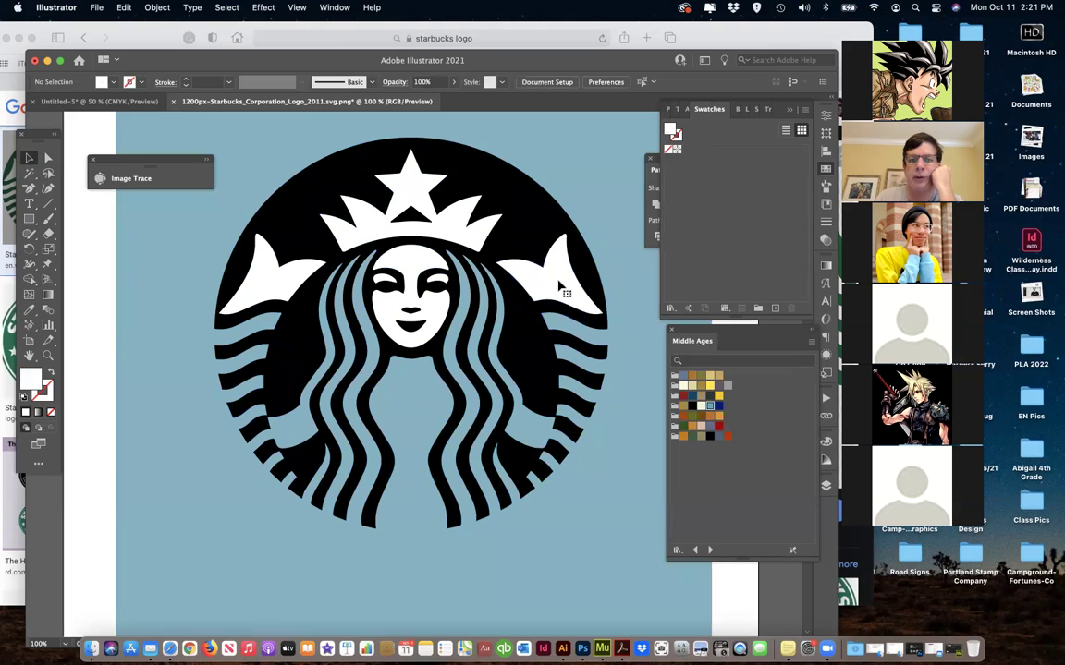
click(558, 284)
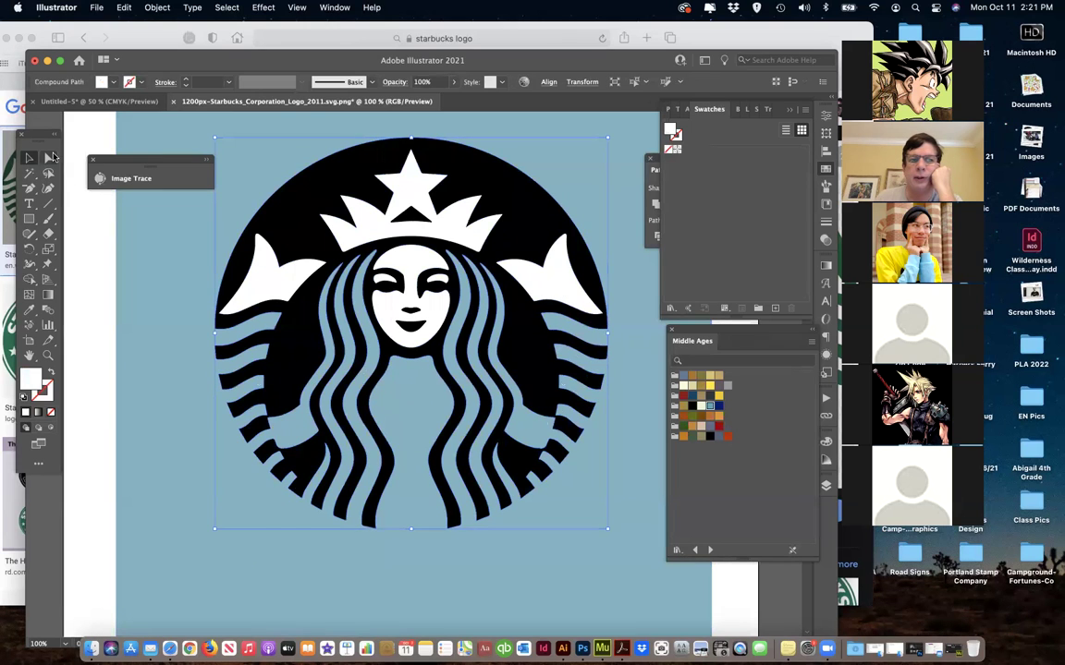
- Display the Pathfinder options and remove the white left-hand tail fin with Direct Selection, selecting the compound path behind it
key(a)
key(super+shift+F9)
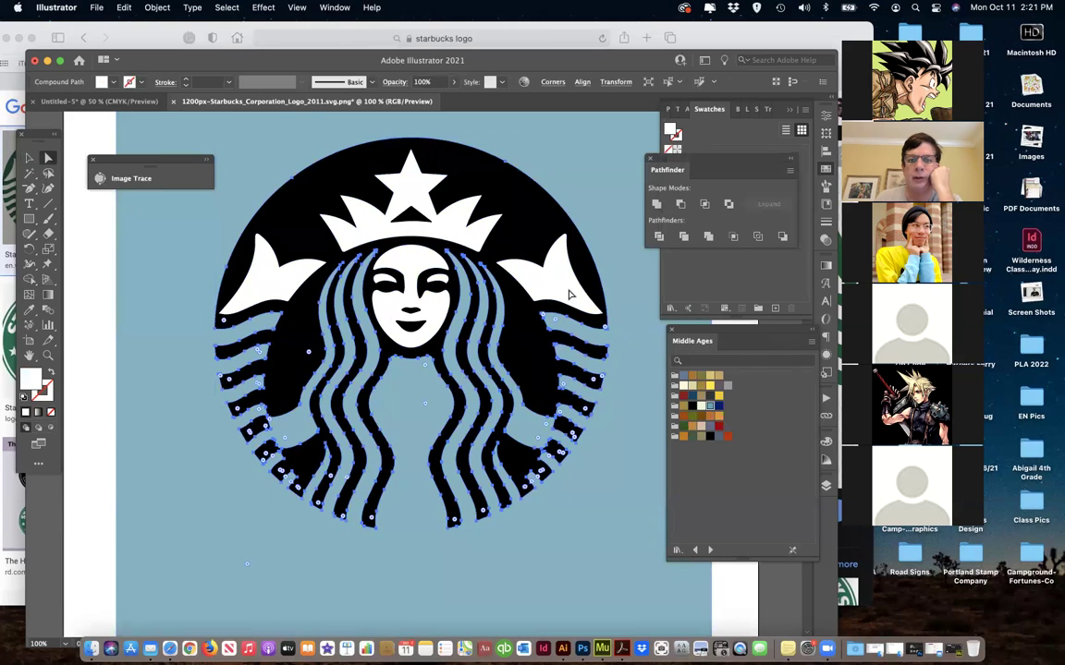
click(192, 292)
click(253, 286)
key(super+shift+a)
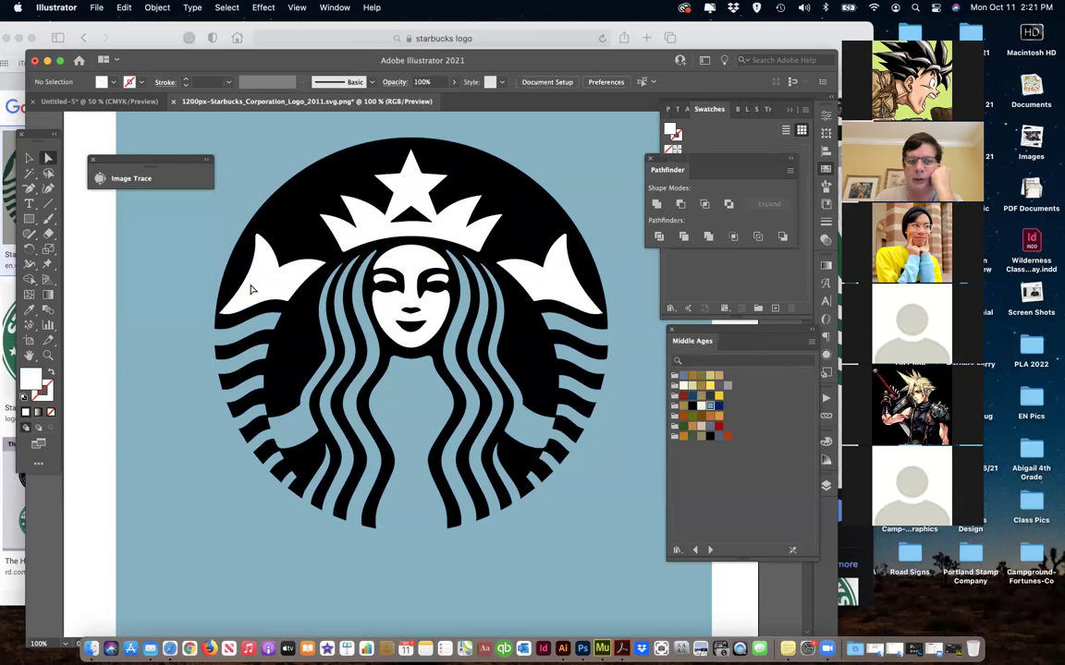
click(252, 289)
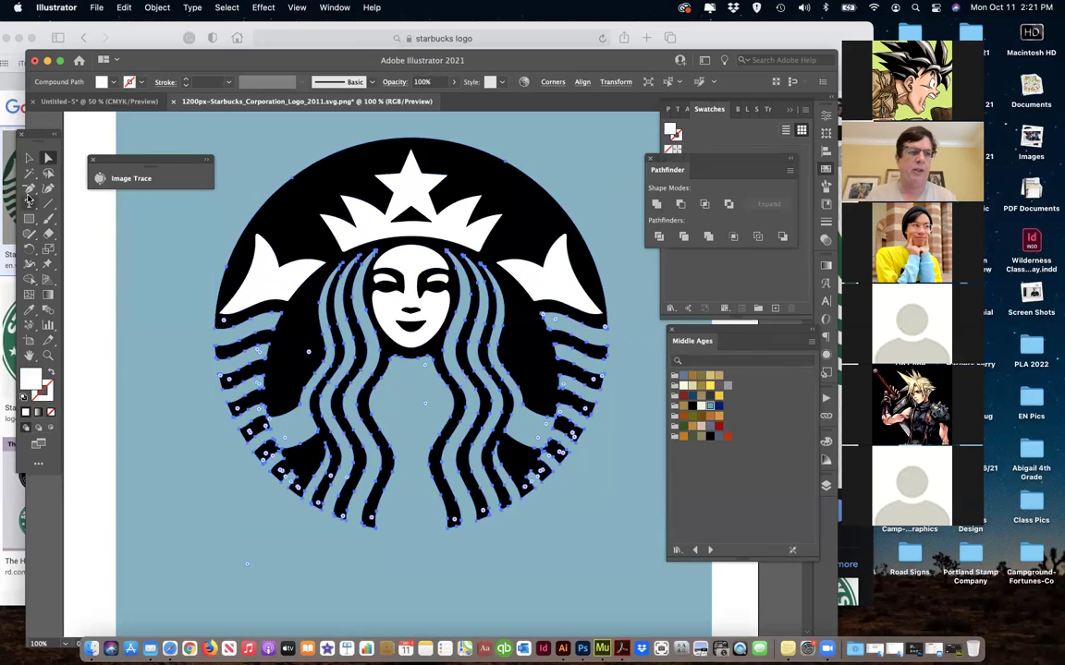
- Isolate the white compound path, step back out to Layer 1, and display the path's anchor points
click(30, 161)
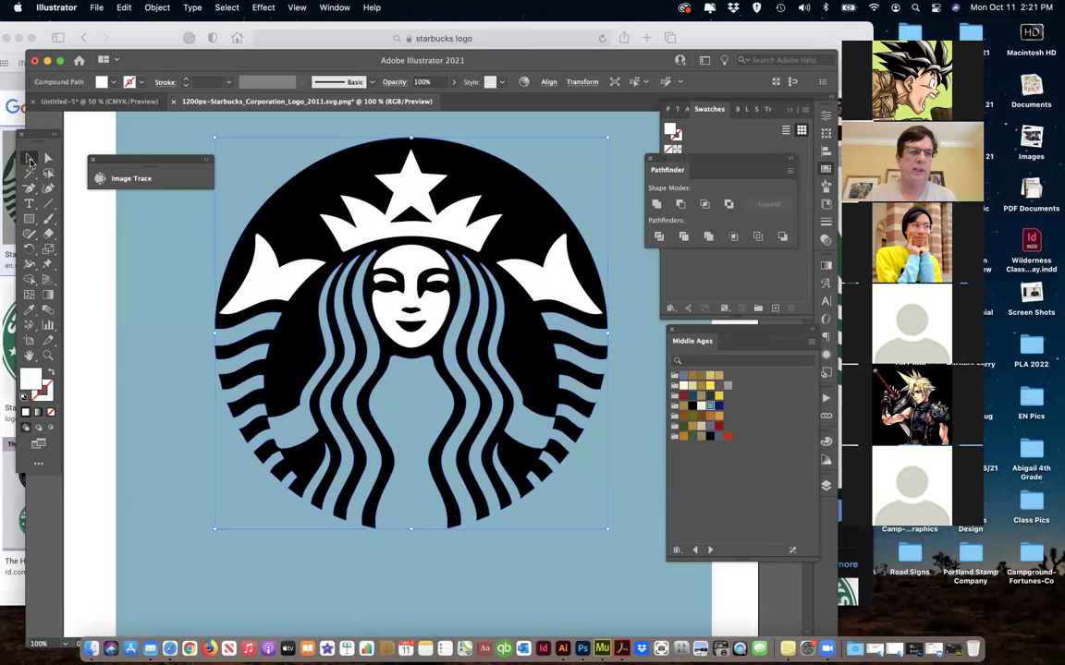
double_click(274, 289)
key(super+shift+a)
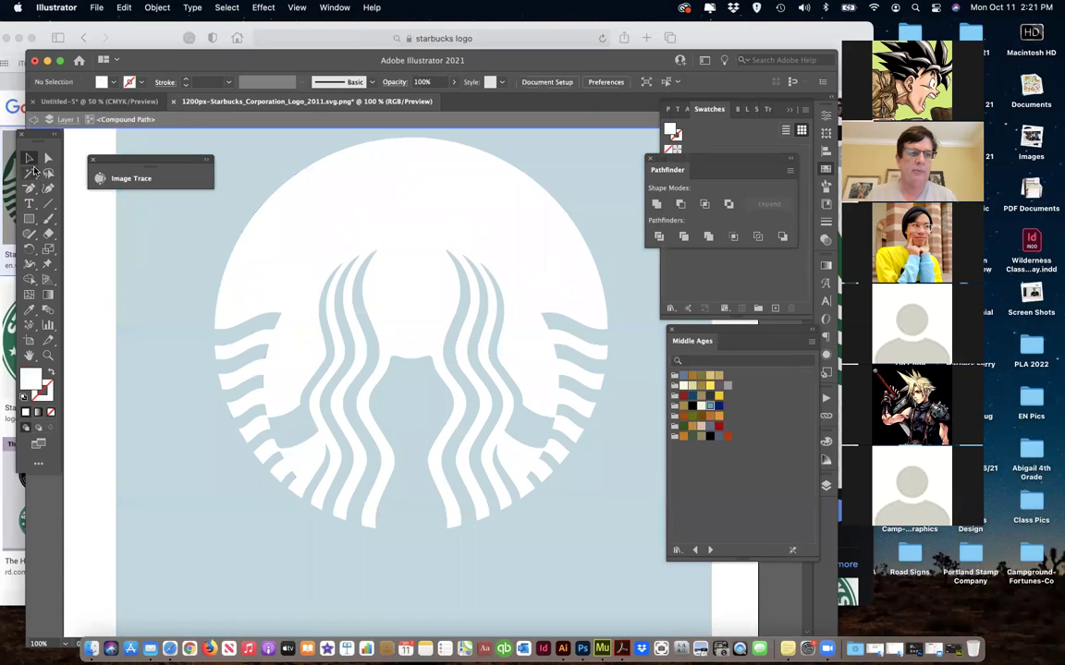
click(31, 121)
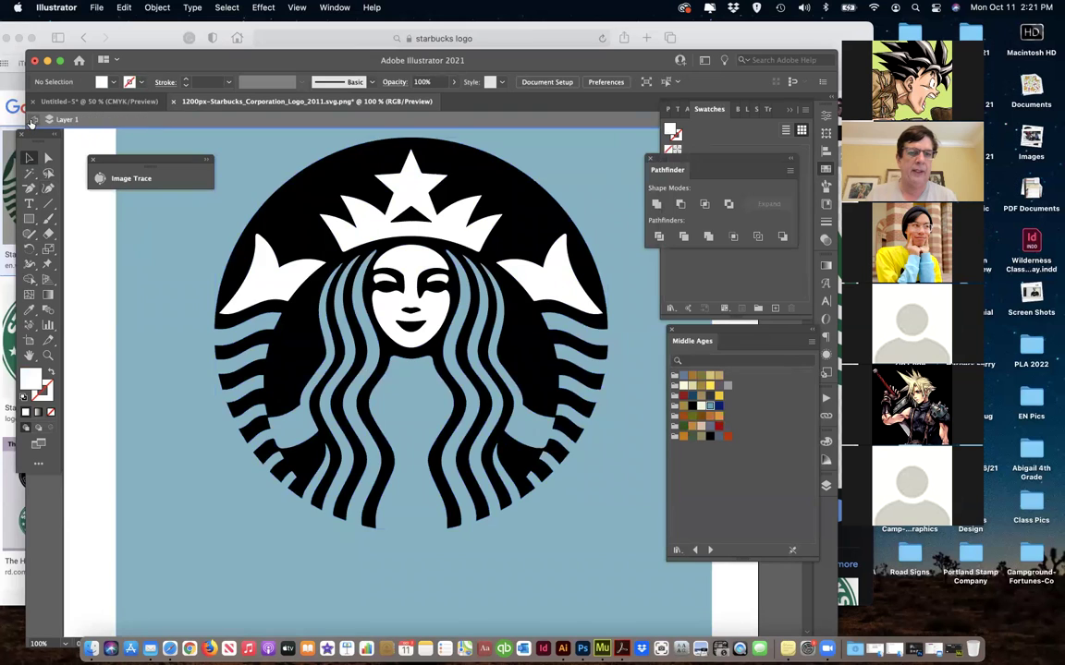
click(266, 286)
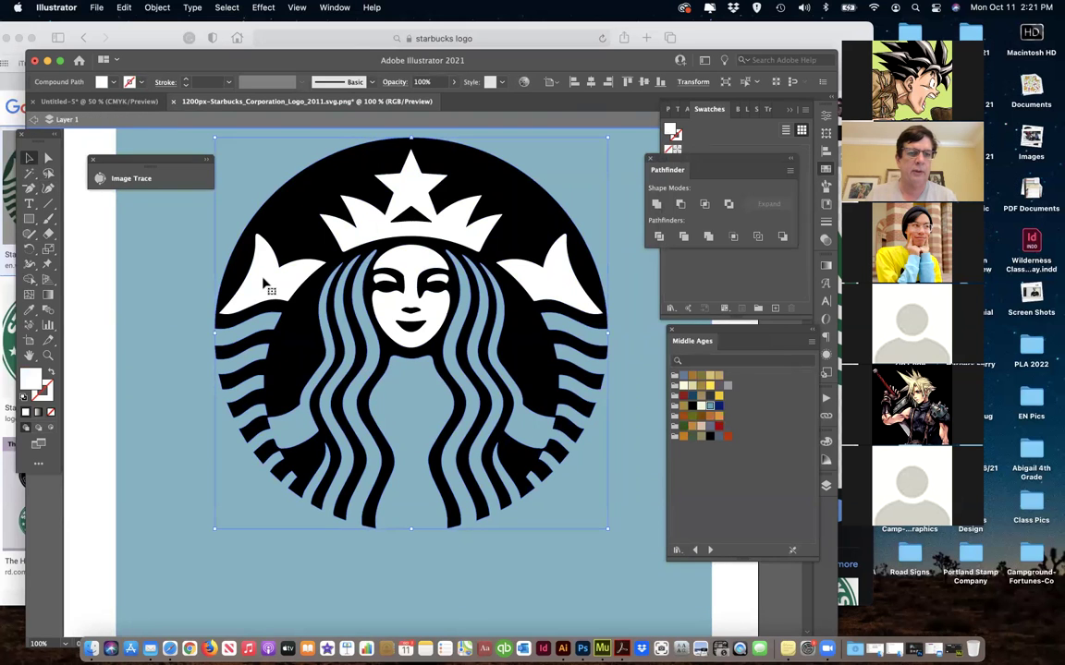
click(48, 158)
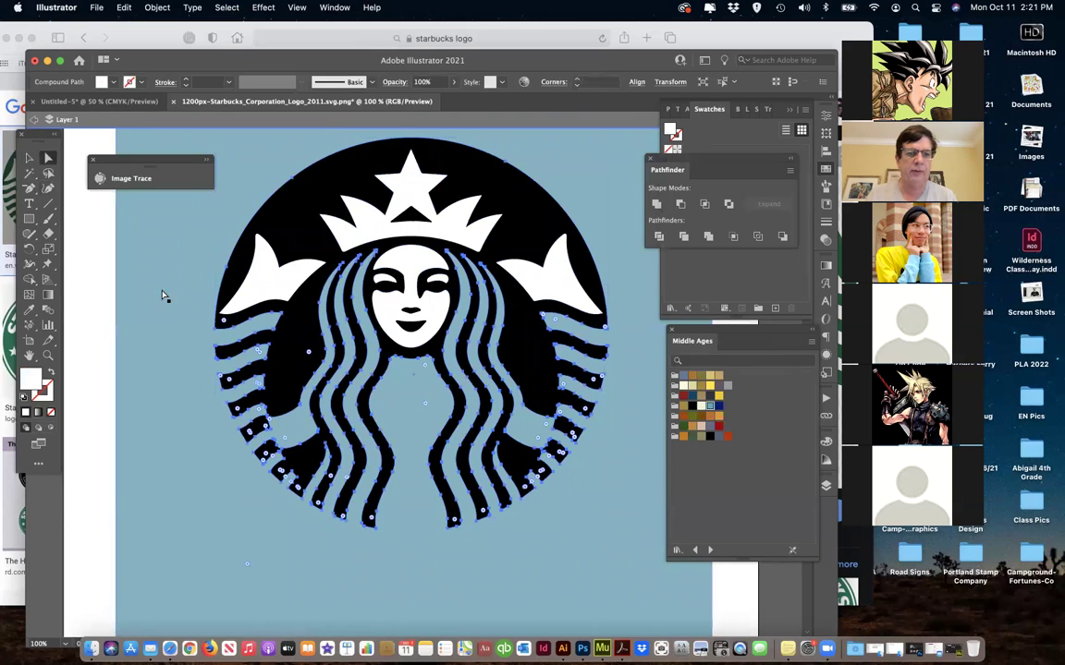
- Direct-select the tail fins, crown and black circle artwork and apply Pathfinder's Minus Front to them
click(279, 279)
drag(280, 279, 325, 258)
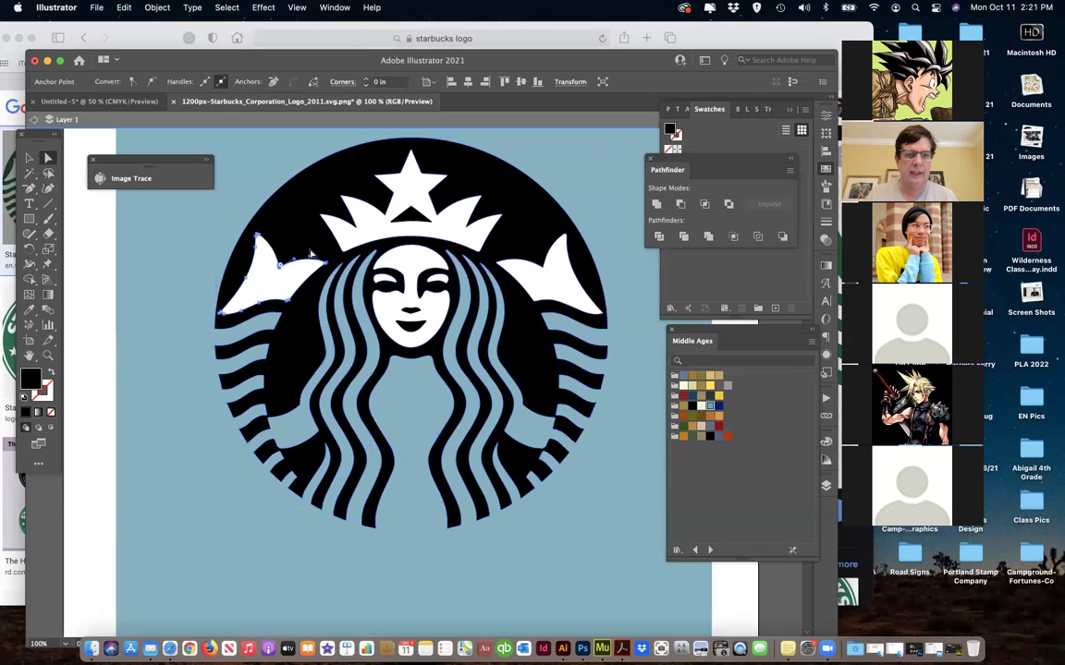
shift+click(377, 242)
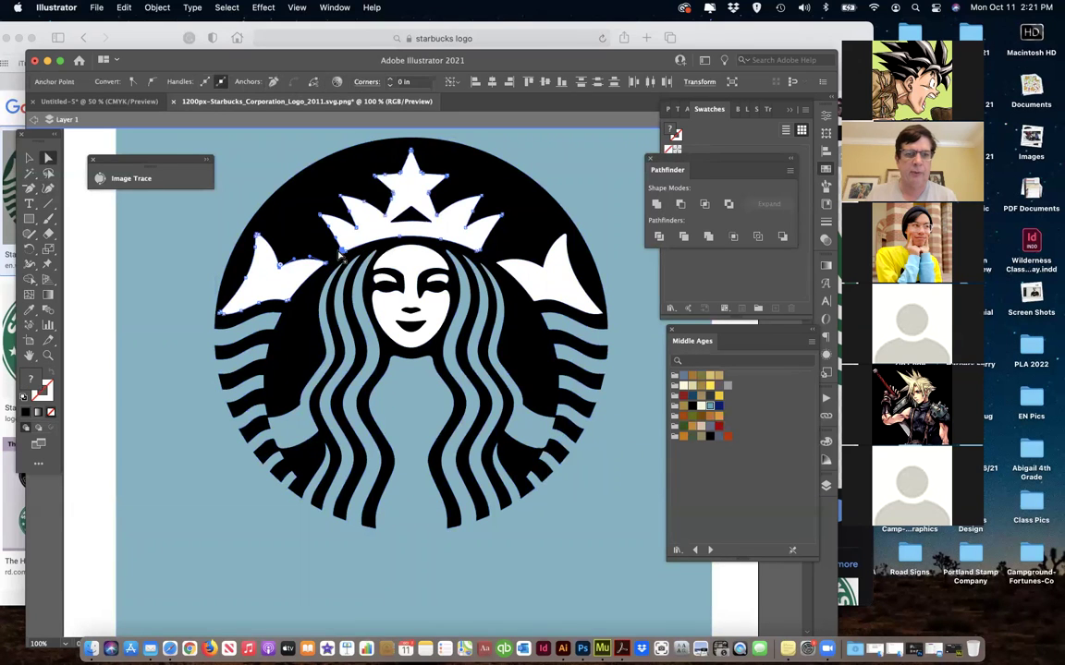
shift+click(553, 303)
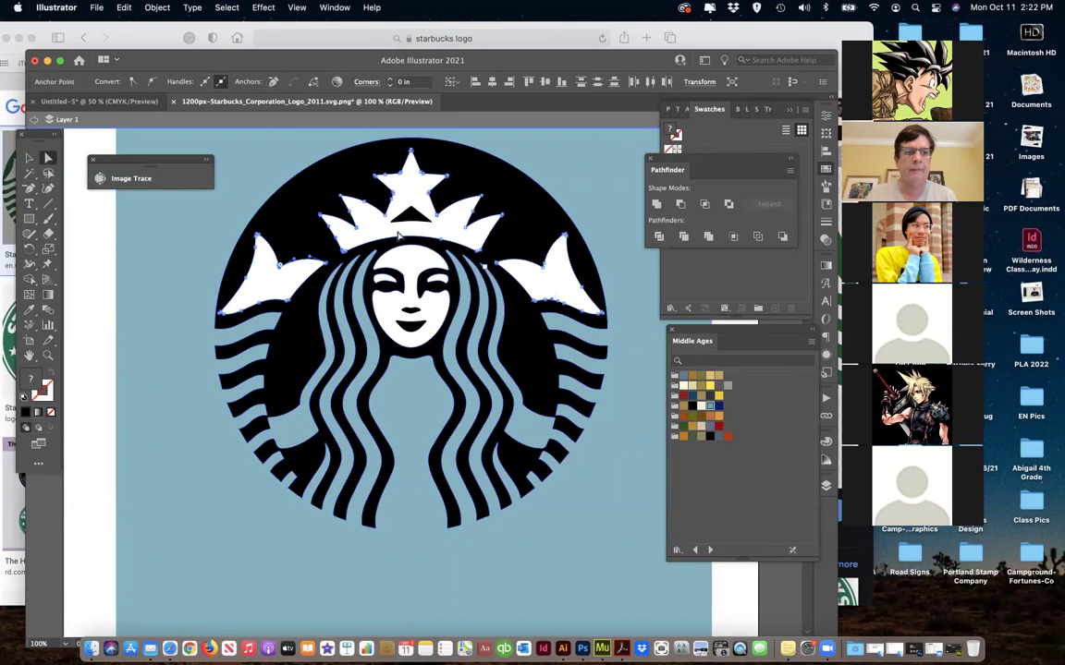
shift+click(295, 214)
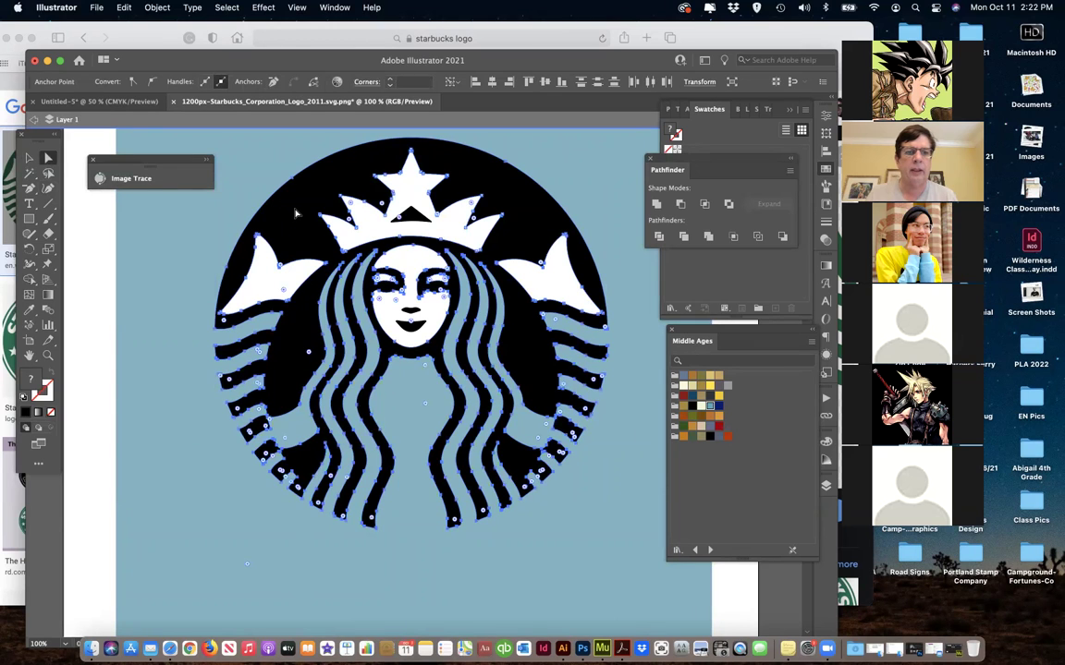
click(682, 205)
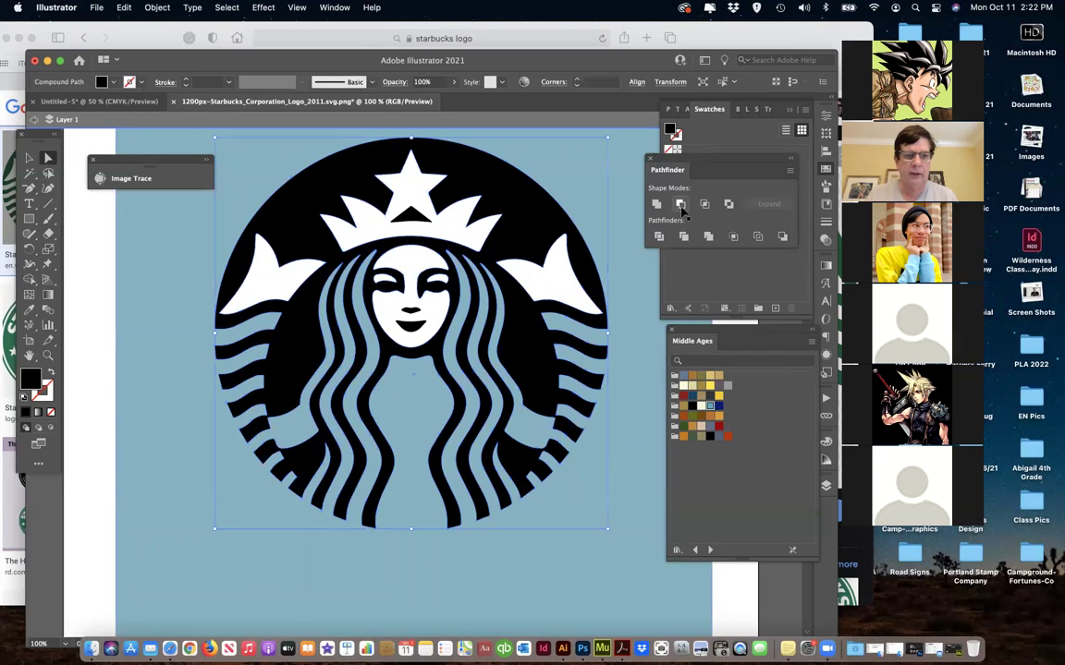
- Select the white compound path, inspect it alone in isolation mode, and return to Layer 1
click(615, 259)
click(29, 158)
click(245, 262)
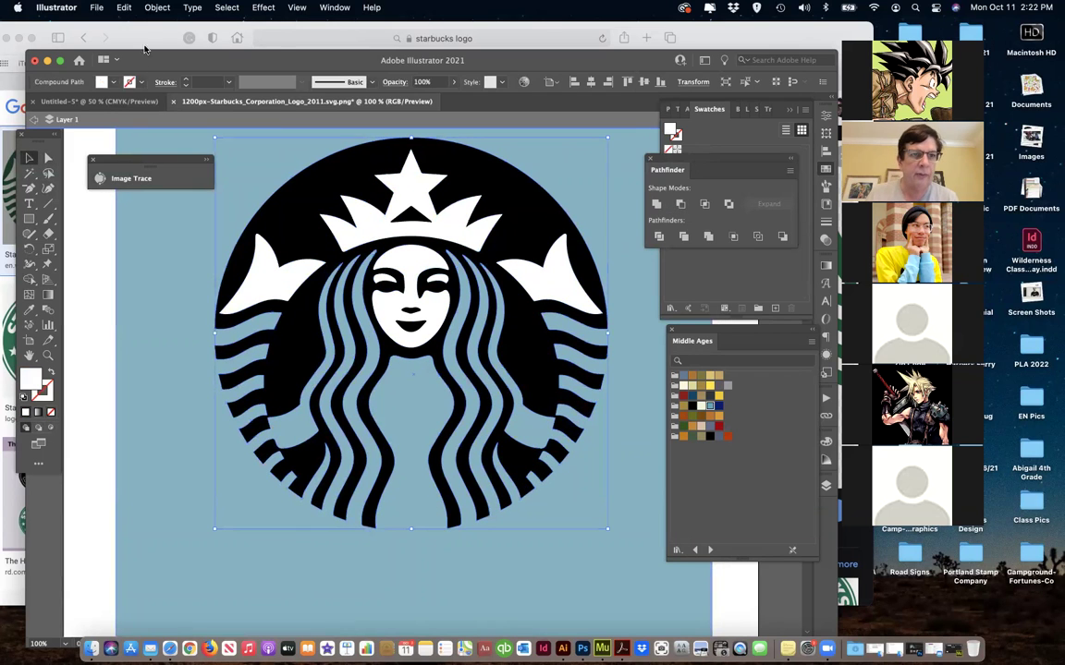
click(157, 7)
click(156, 8)
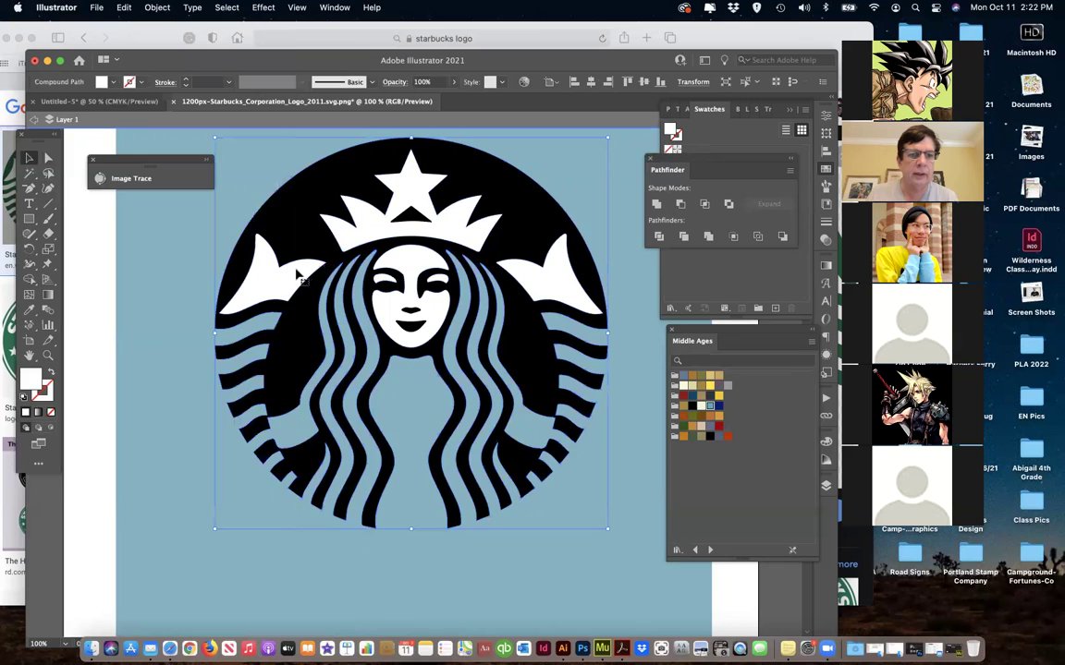
key(Delete)
click(296, 274)
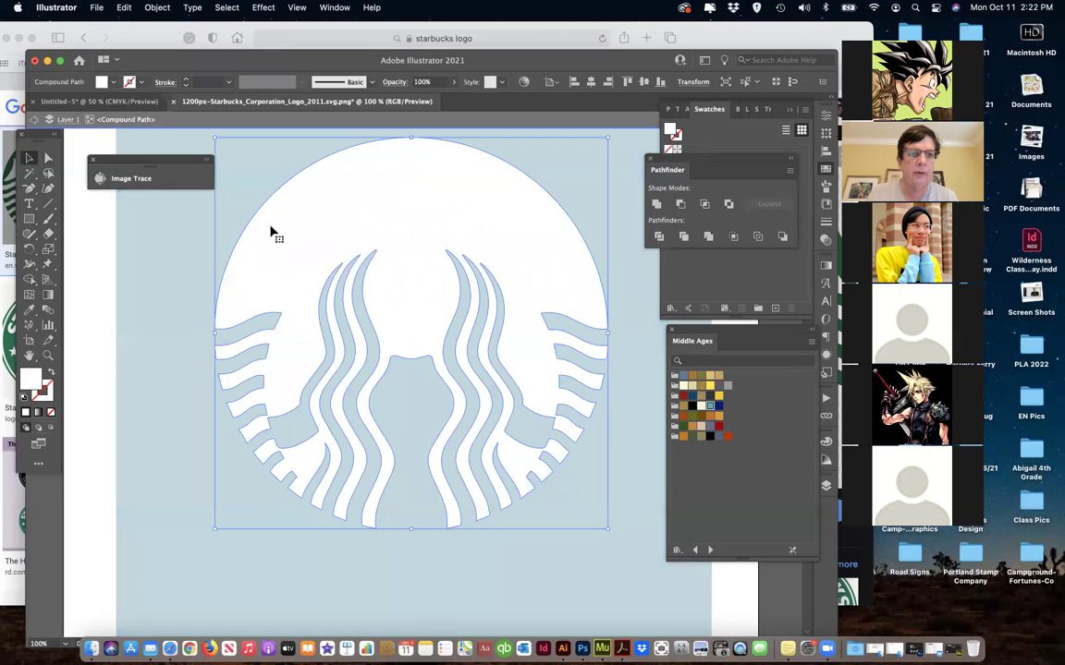
click(156, 7)
click(146, 7)
click(33, 120)
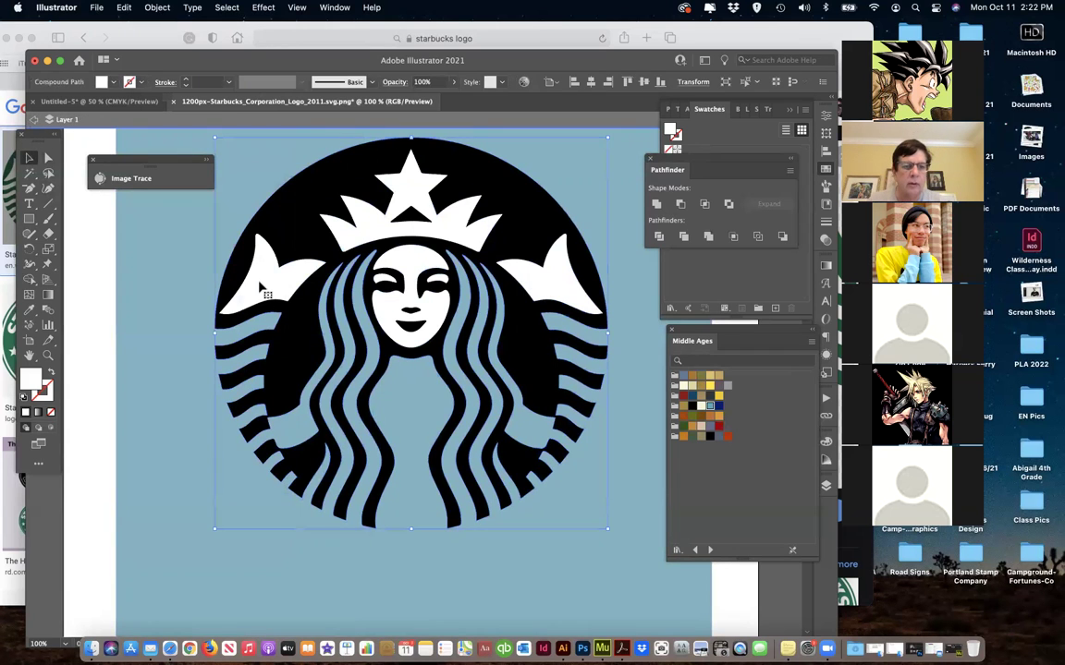
- Try shifting the black logo shape slightly downward off the white shape behind it, and undo the move
click(263, 211)
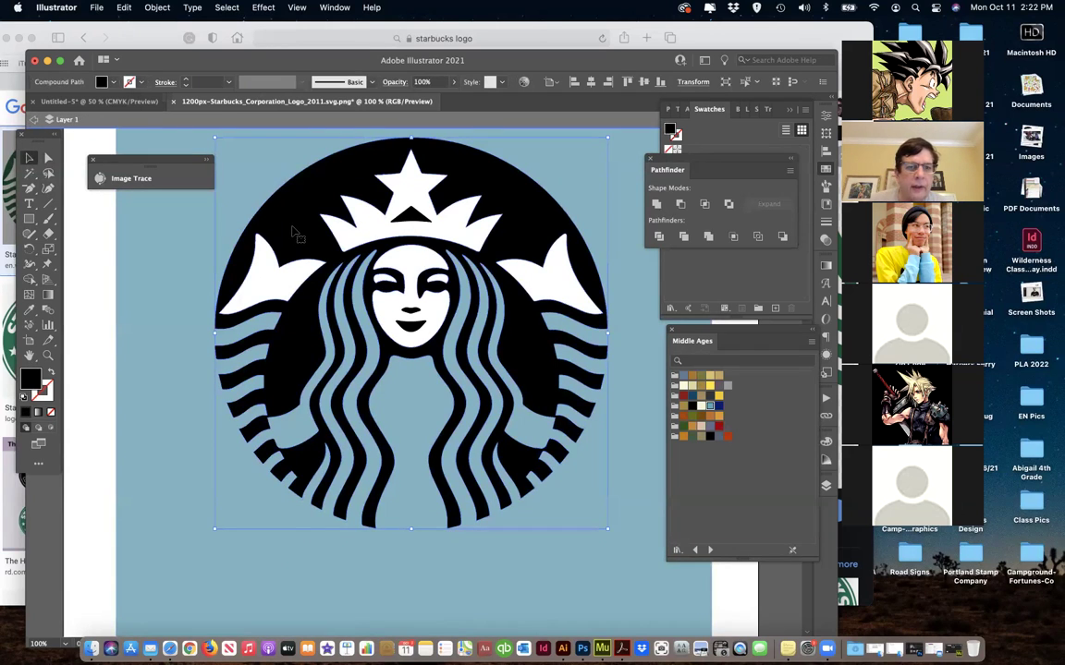
mouse_move(295, 232)
mouse_down()
mouse_move(305, 282)
mouse_move(295, 249)
mouse_up()
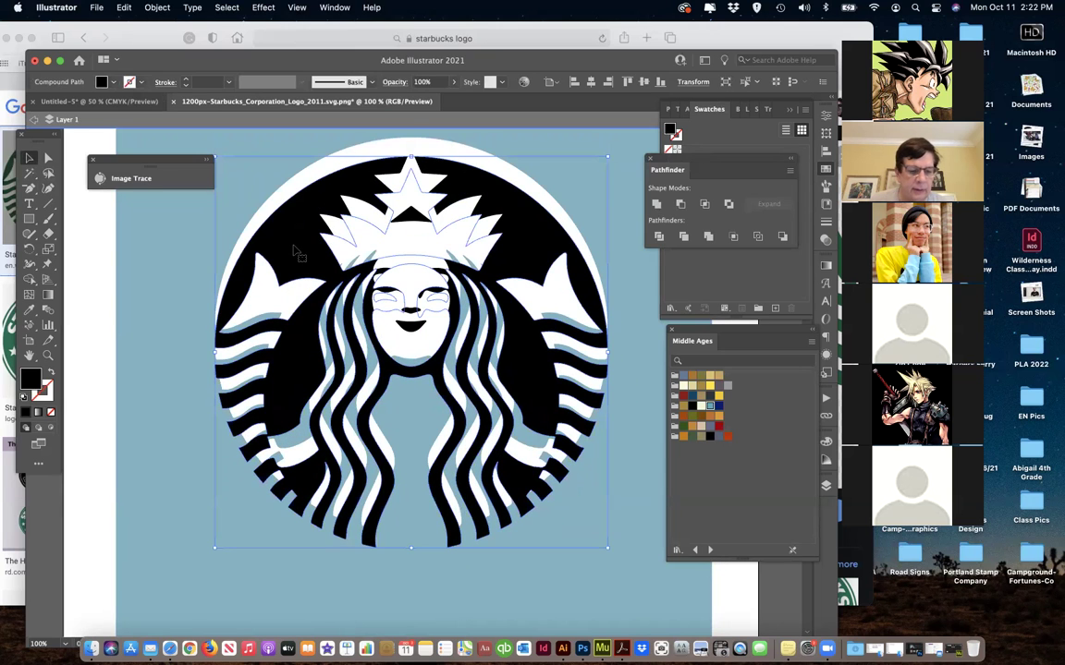
key(super+z)
- Select the white compound path behind the logo and bring it to the front
click(225, 238)
click(274, 286)
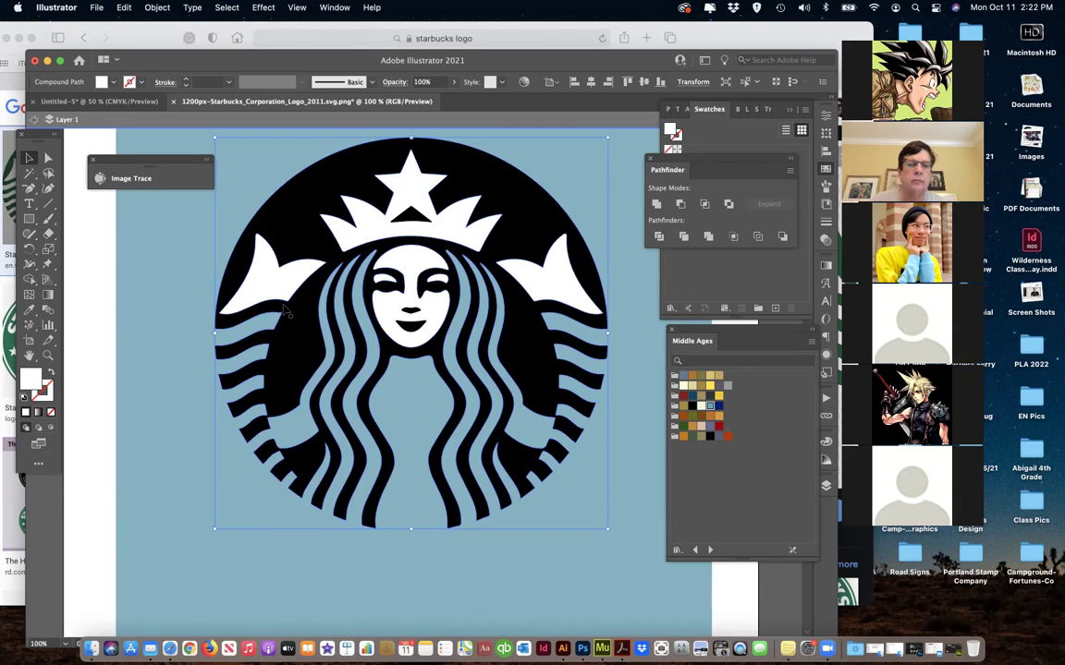
click(157, 7)
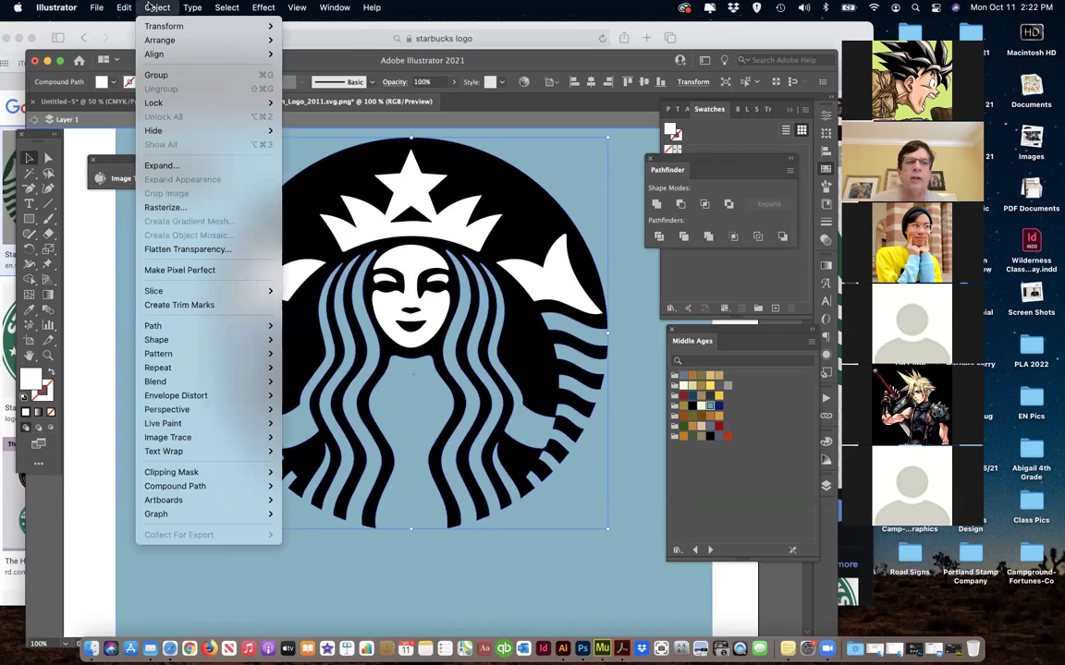
mouse_move(154, 55)
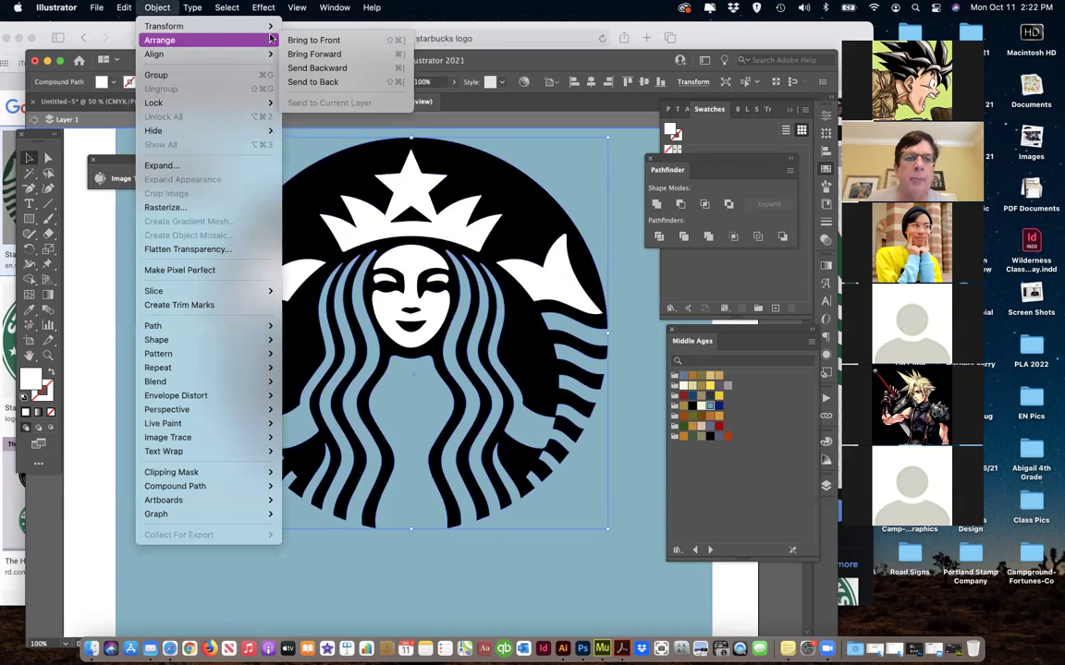
click(292, 42)
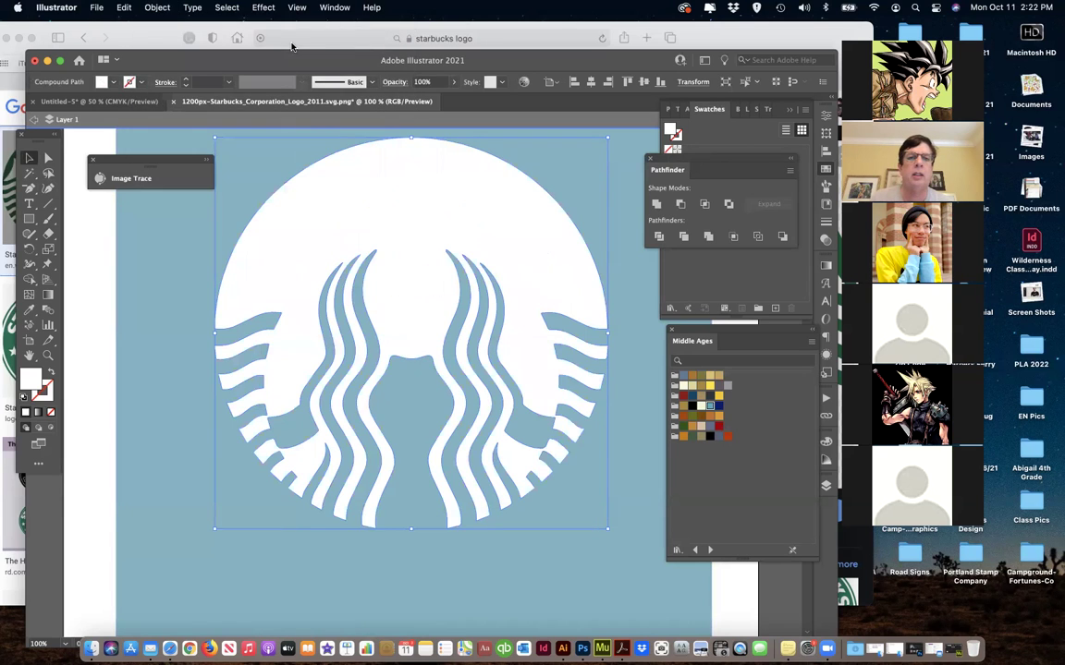
- Lock the blue background rectangle within Layer 1 and leave isolation mode
click(189, 268)
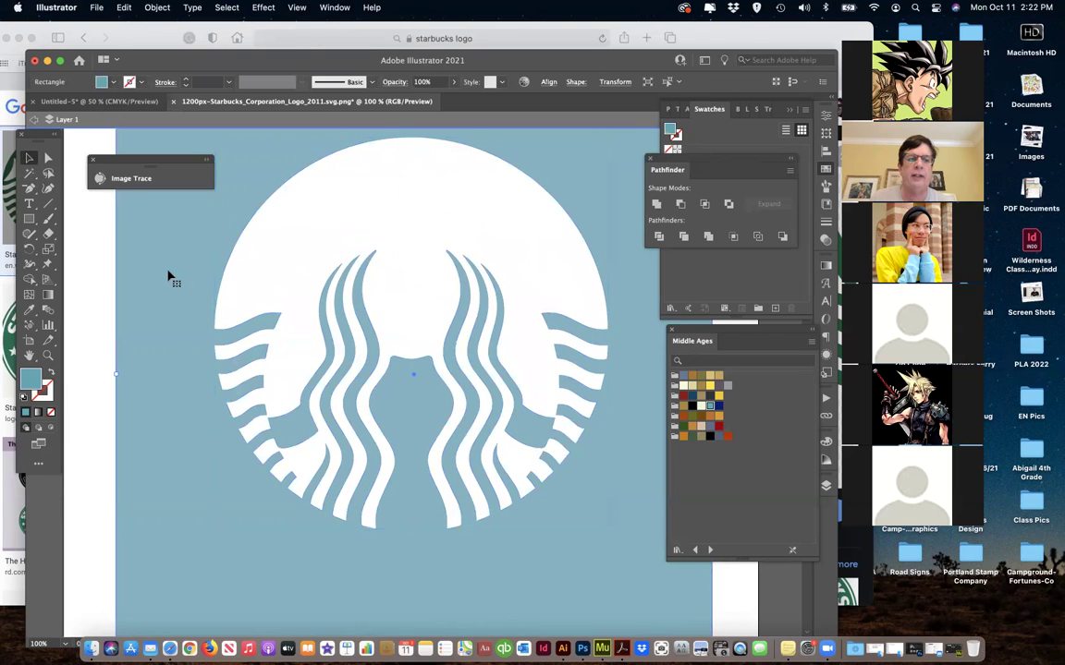
click(827, 488)
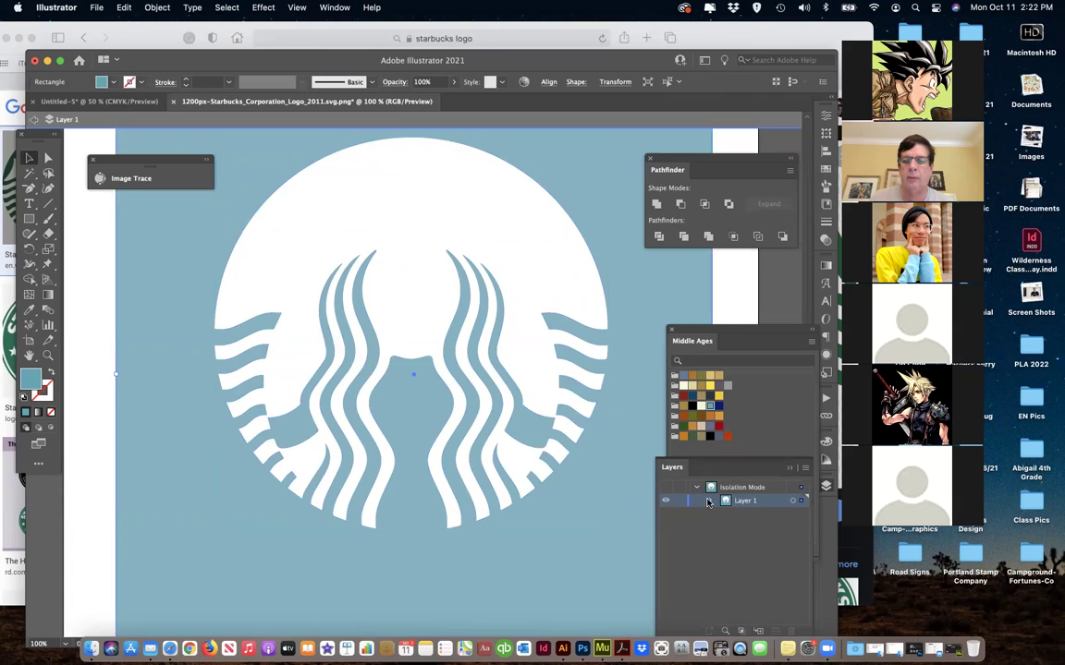
click(708, 501)
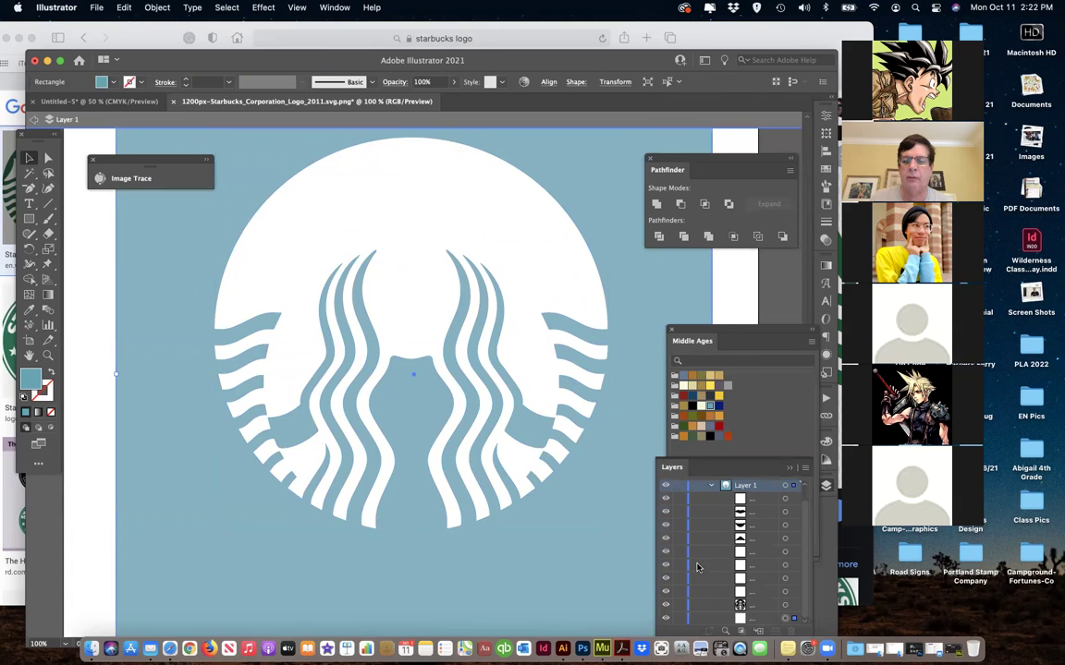
click(679, 619)
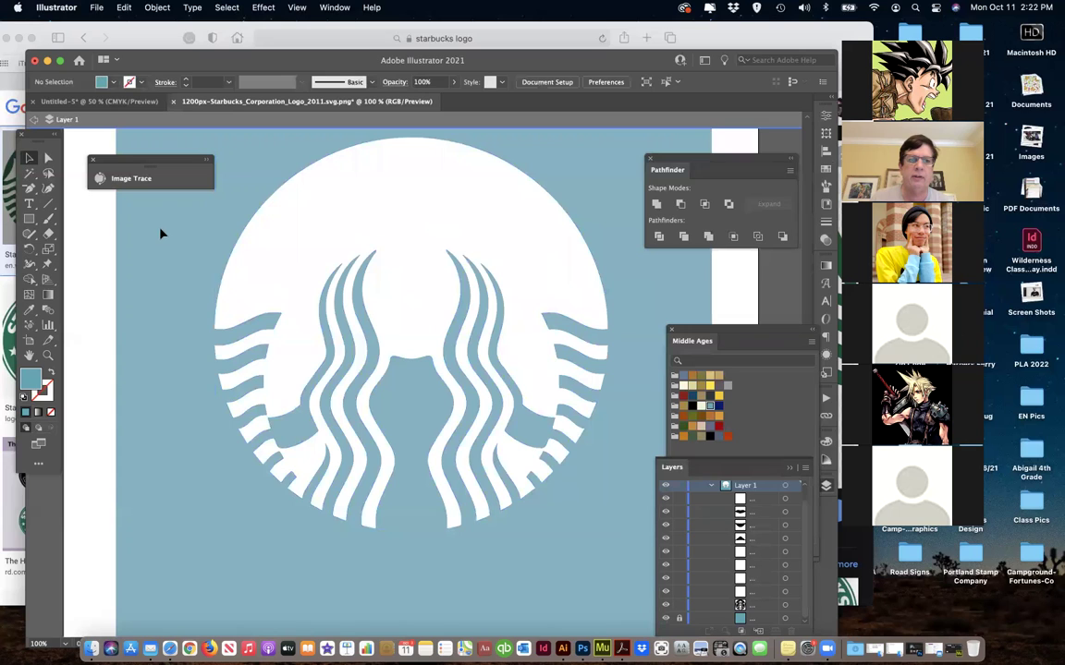
click(37, 120)
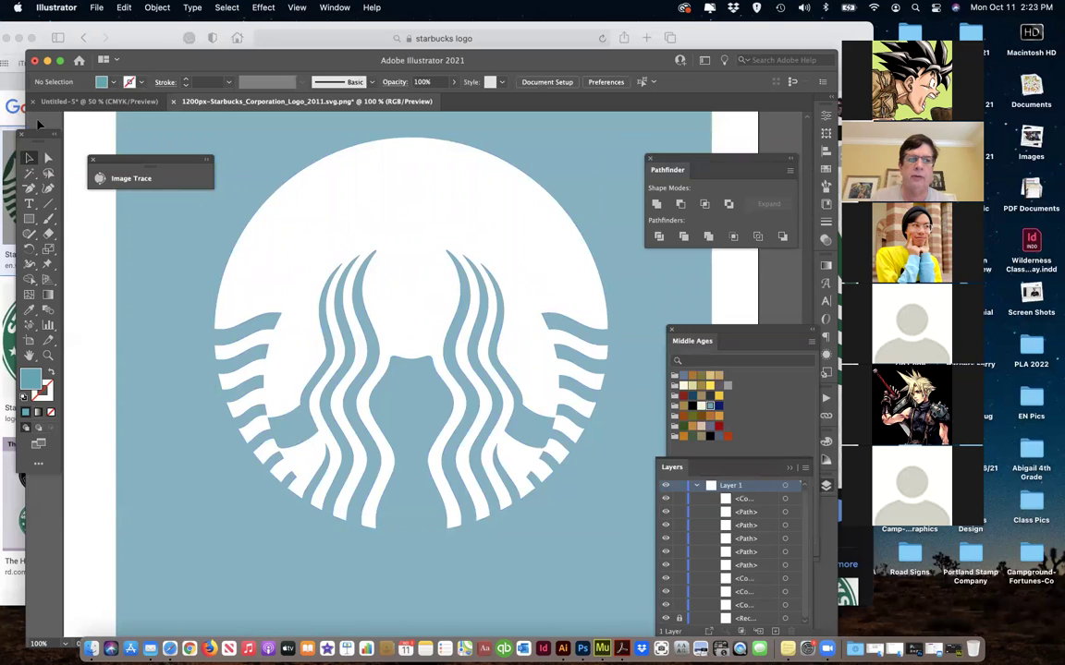
- Select all of the logo shapes over the locked background and try to subtract them with Minus Front
drag(239, 157, 608, 561)
click(681, 205)
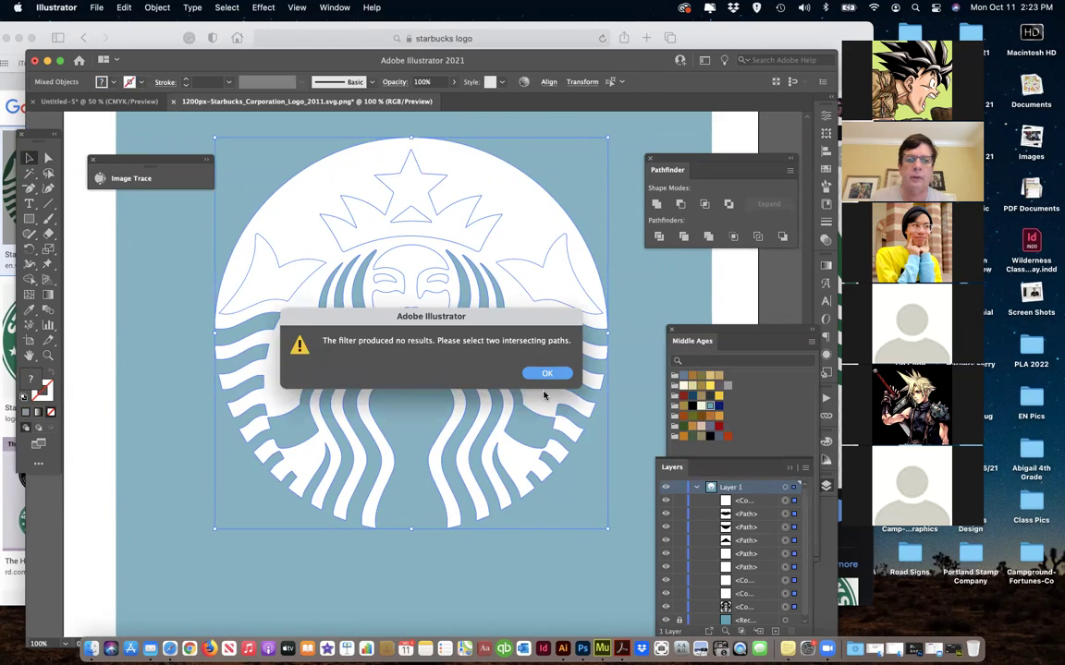
click(545, 376)
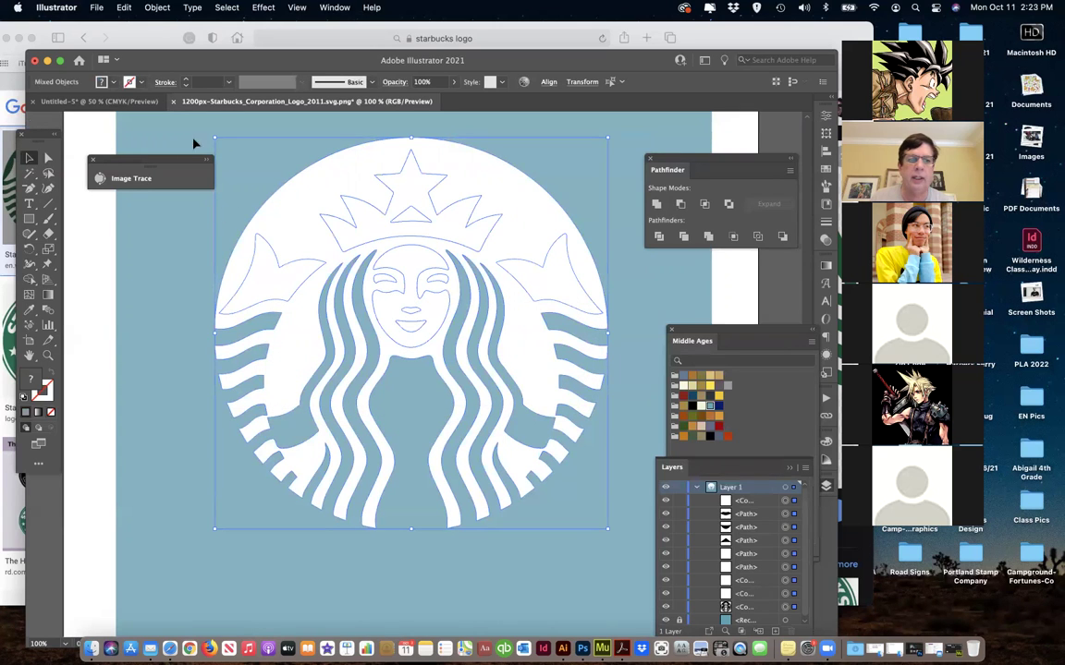
- Try to intersect all of the logo shapes over the locked background with Pathfinder's Intersect mode
drag(194, 127, 591, 541)
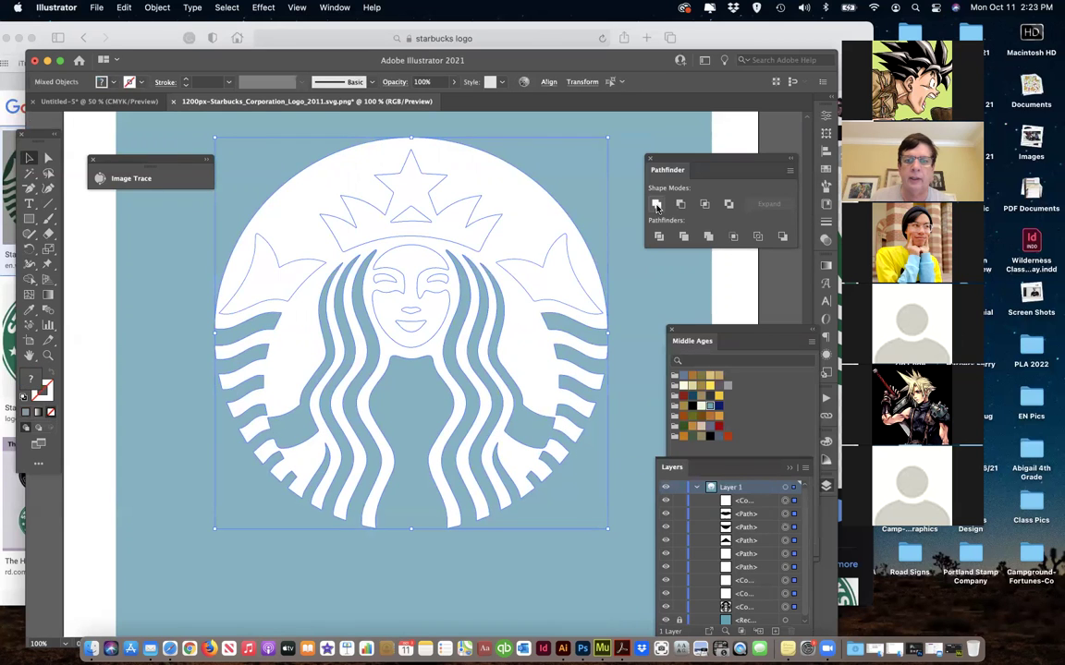
click(705, 205)
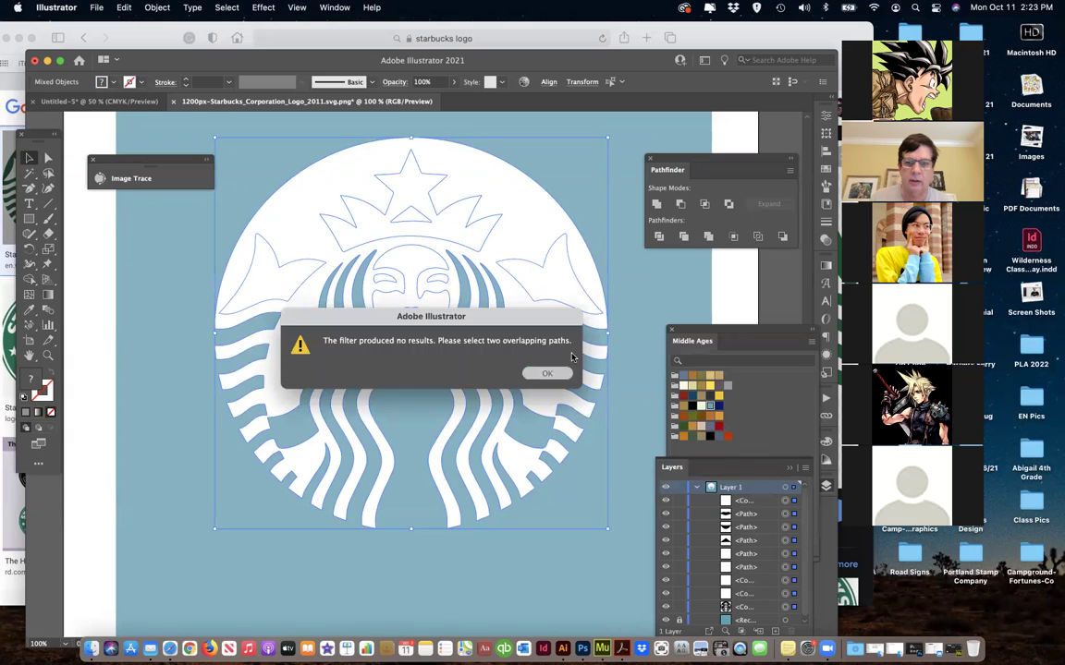
click(547, 374)
- Try the Merge, Trim and Divide pathfinders on the selected logo shapes, undoing each one
click(709, 237)
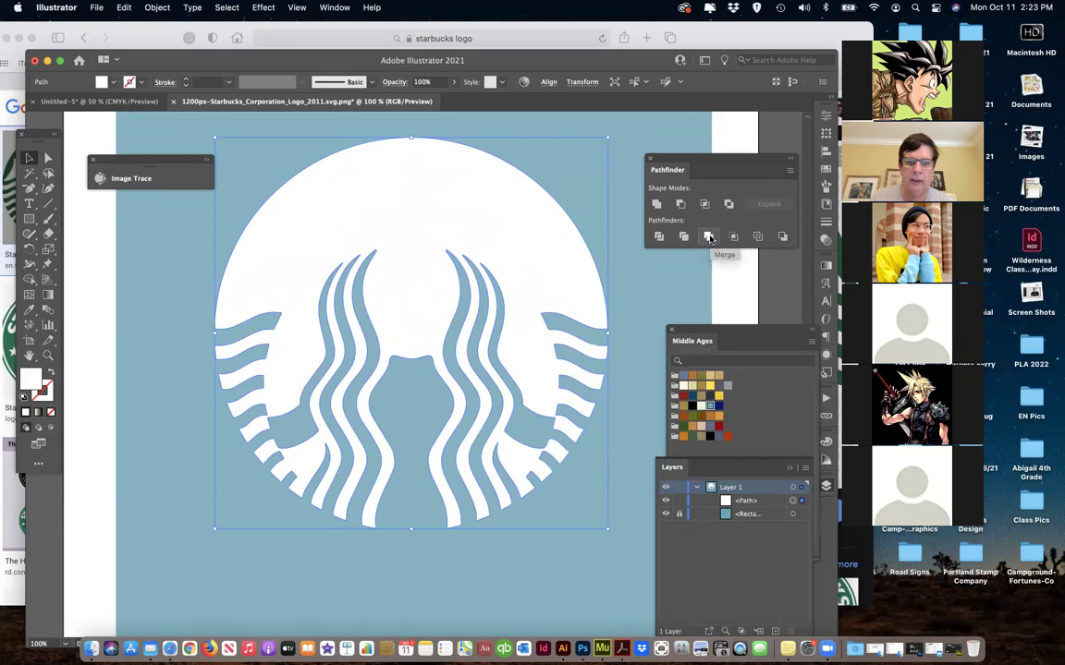
key(super+z)
click(683, 237)
key(super+z)
click(658, 237)
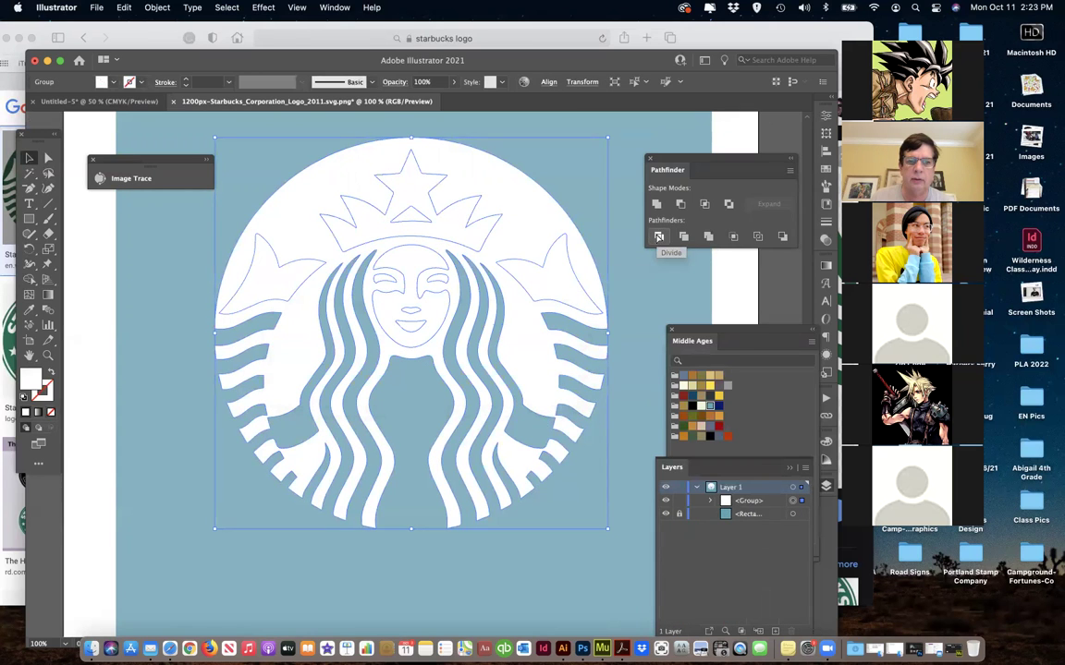
key(super+z)
- Apply the Crop pathfinder to the selected logo shapes and reselect the resulting artwork
click(731, 238)
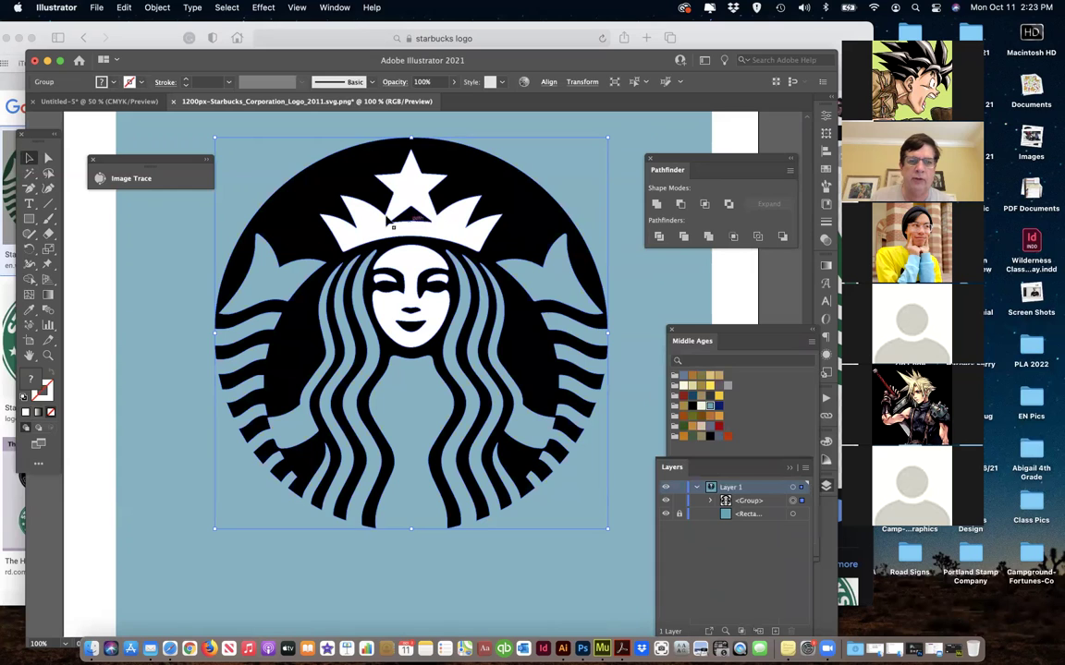
click(634, 241)
click(406, 237)
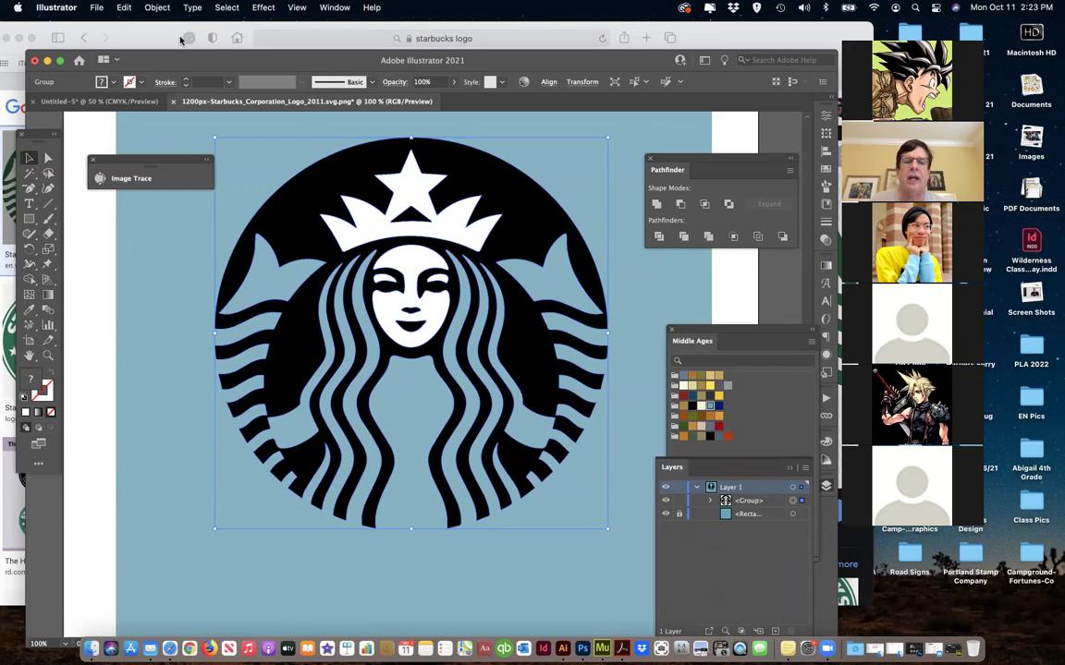
drag(313, 124, 439, 342)
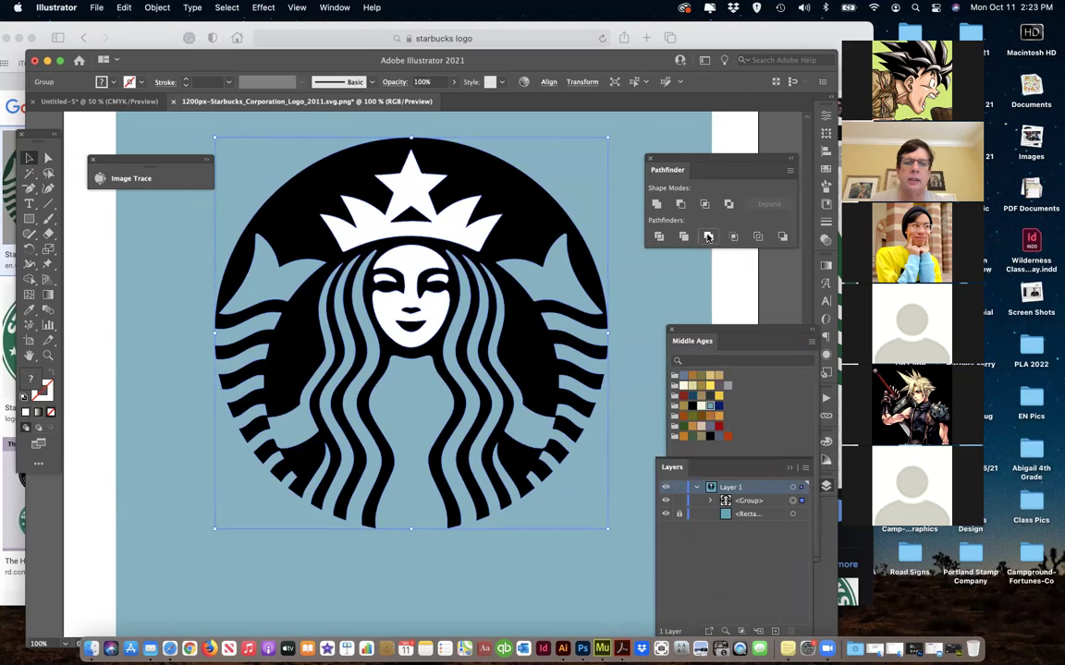
click(392, 235)
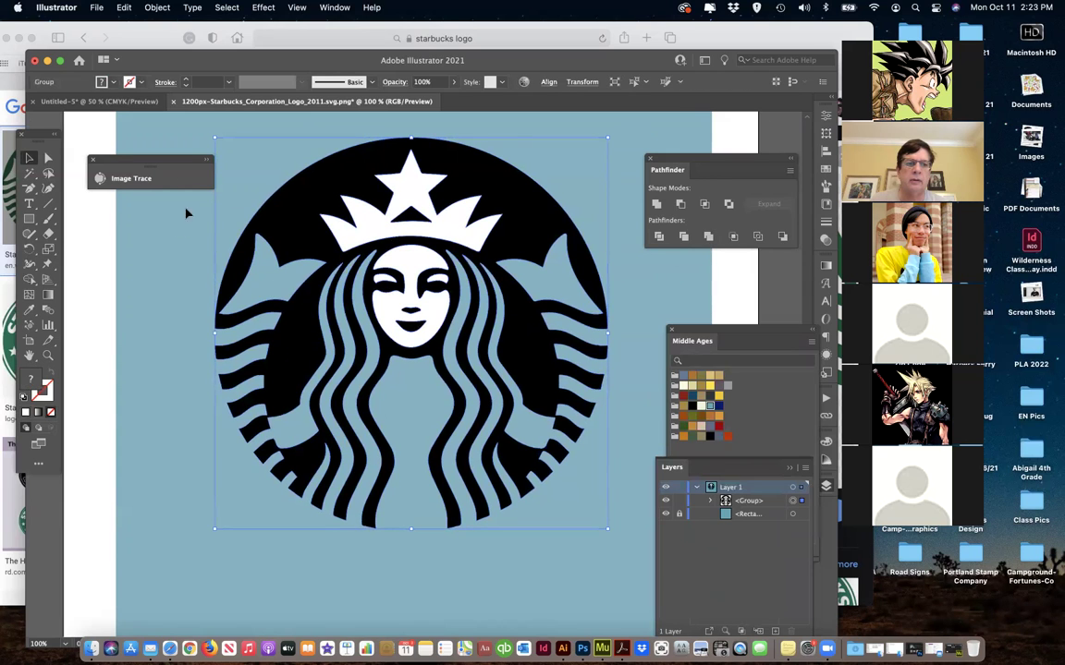
- Isolate the logo group, bring the white crown and face shapes to the front, and leave the group's isolation
double_click(377, 231)
click(379, 233)
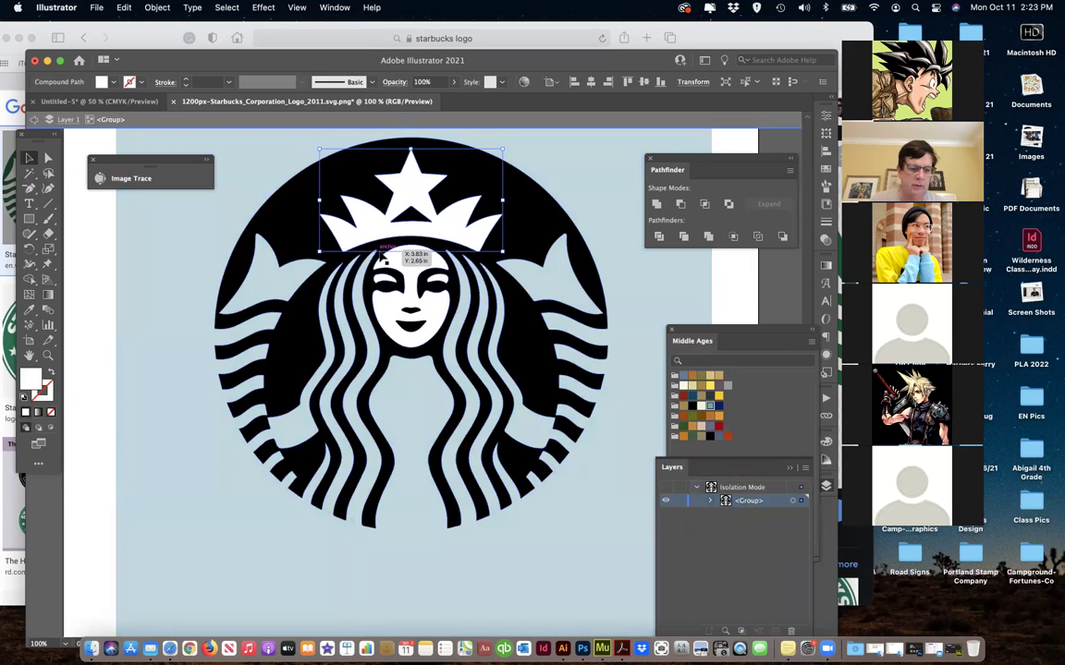
shift+click(404, 269)
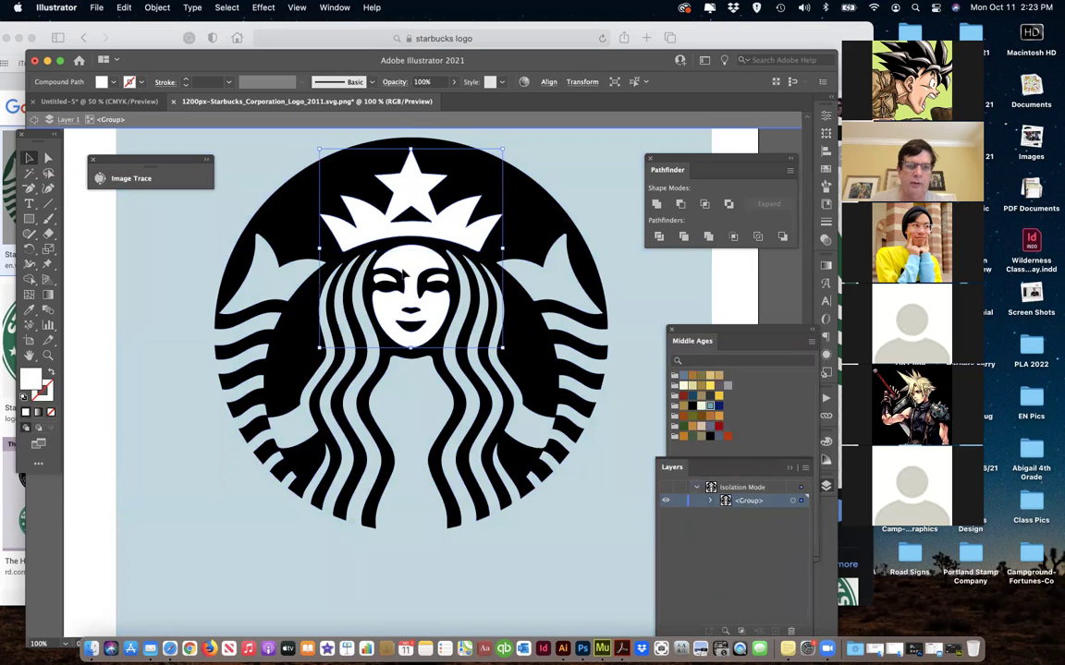
click(157, 8)
mouse_move(166, 42)
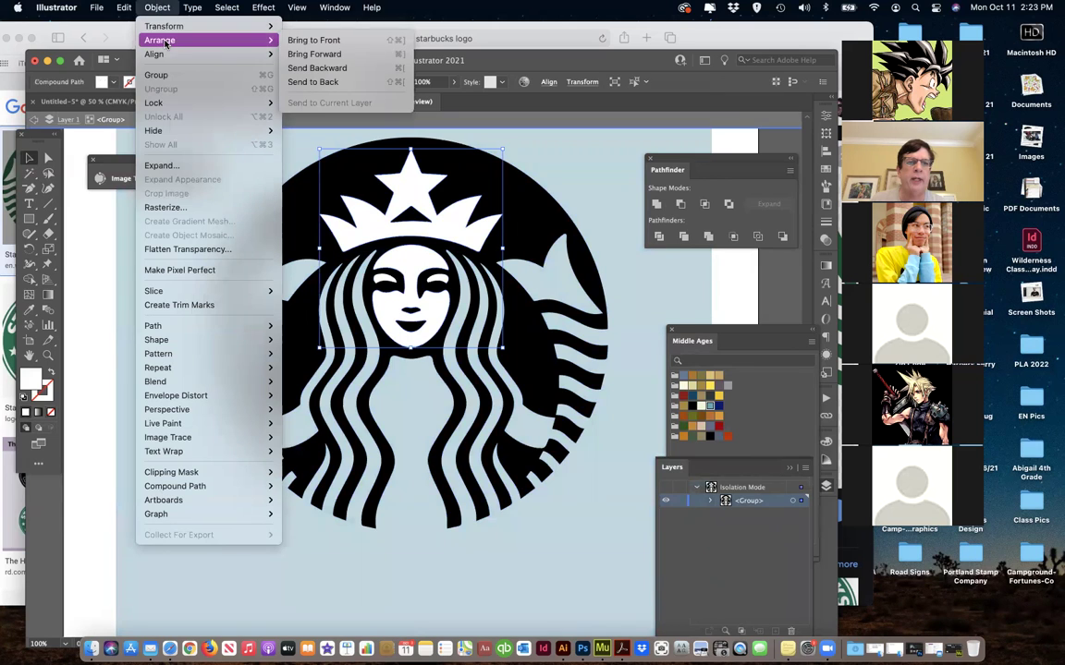
click(314, 40)
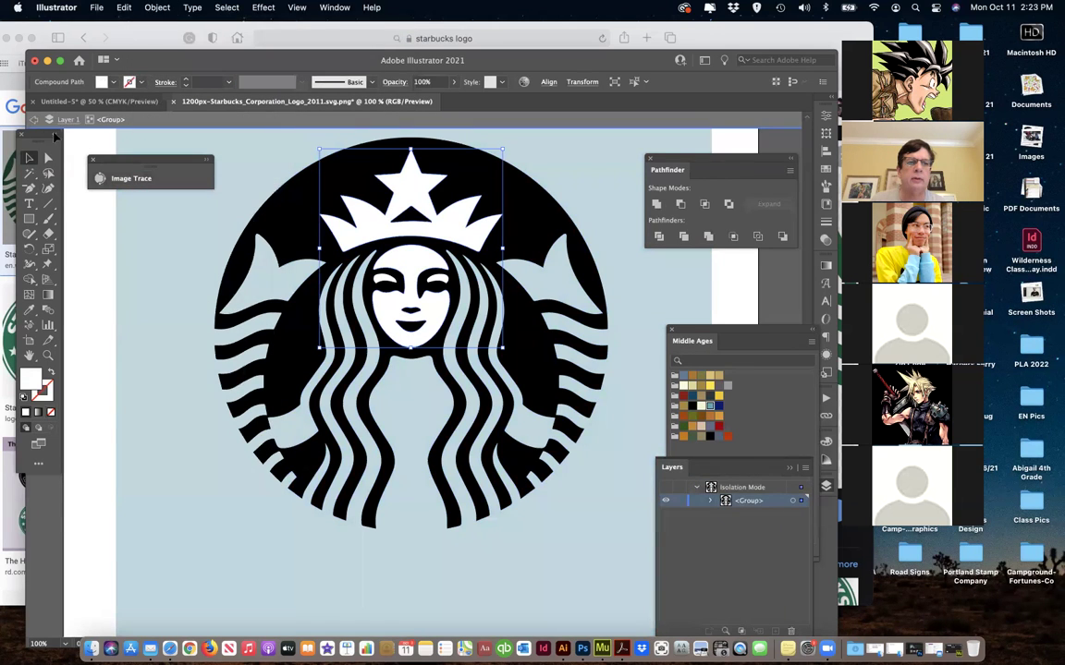
click(30, 119)
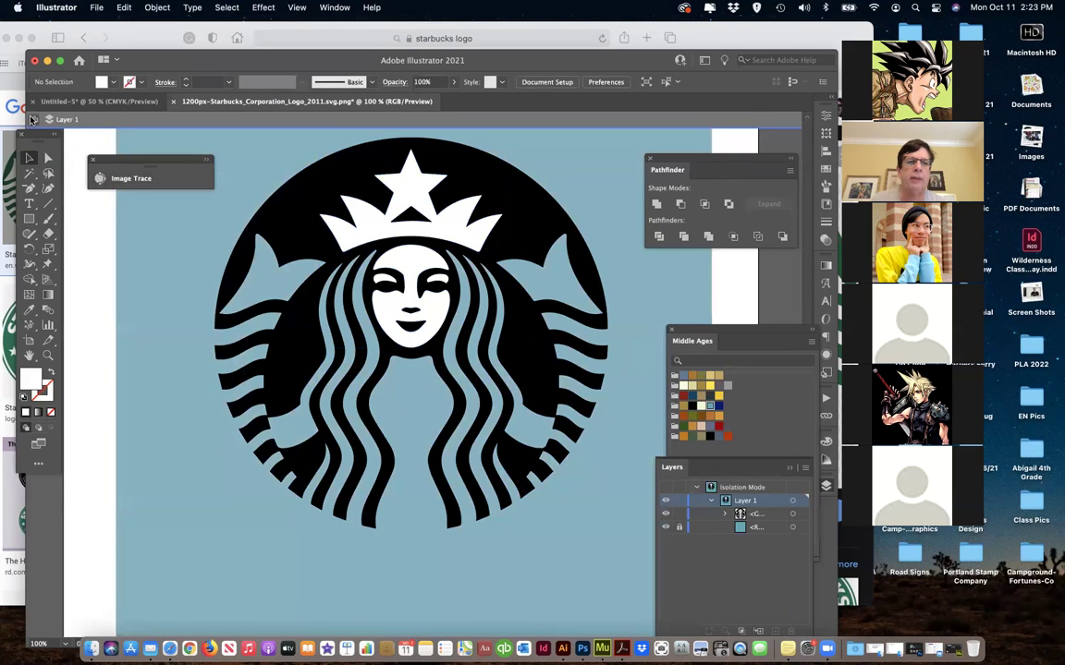
- Try the Crop pathfinder and Minus Front on the whole logo group, undoing each one
click(288, 199)
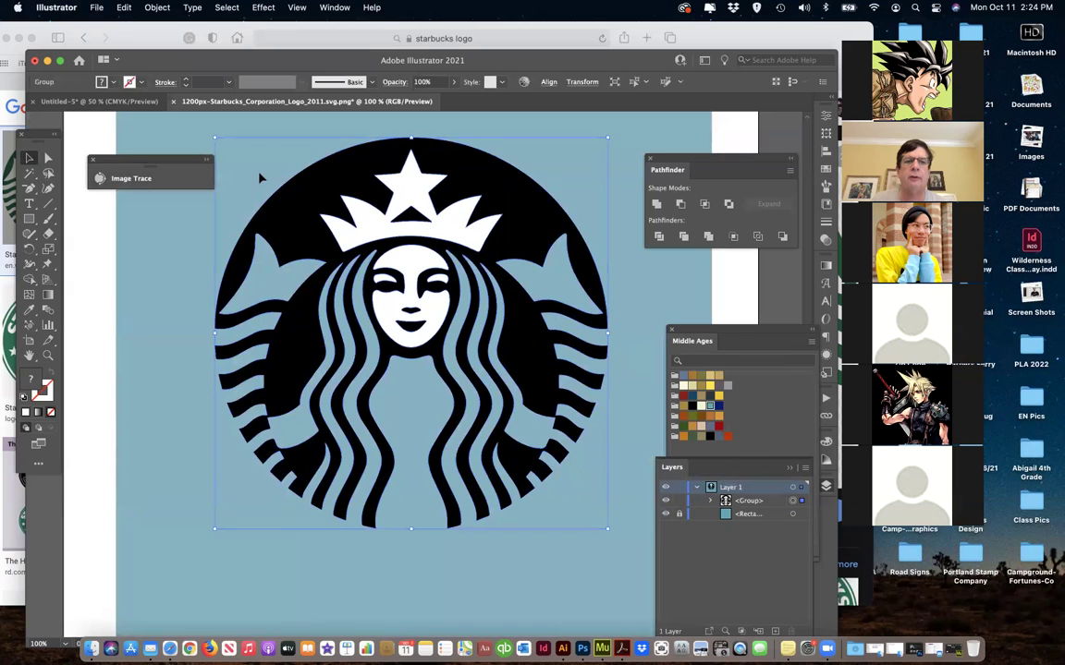
click(209, 130)
key(super+a)
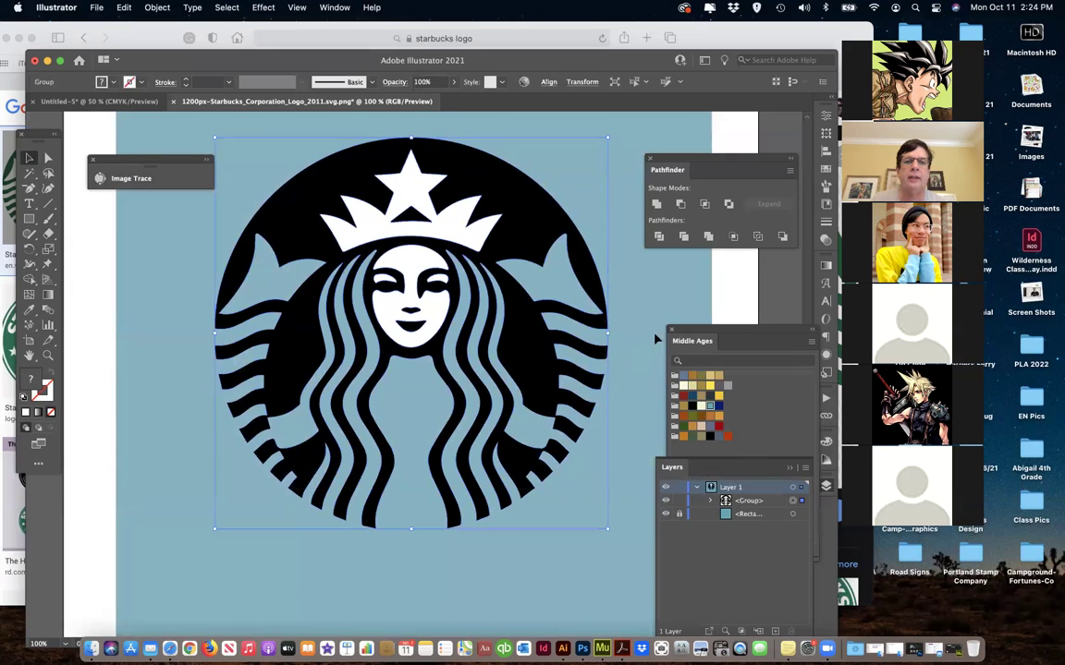
click(733, 237)
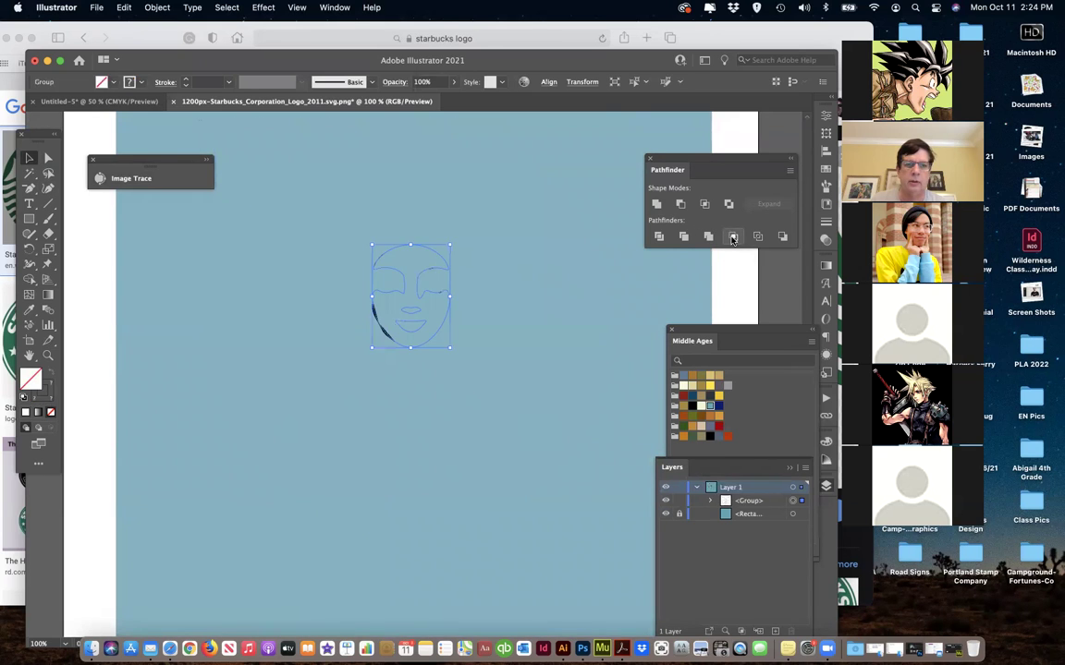
key(super+z)
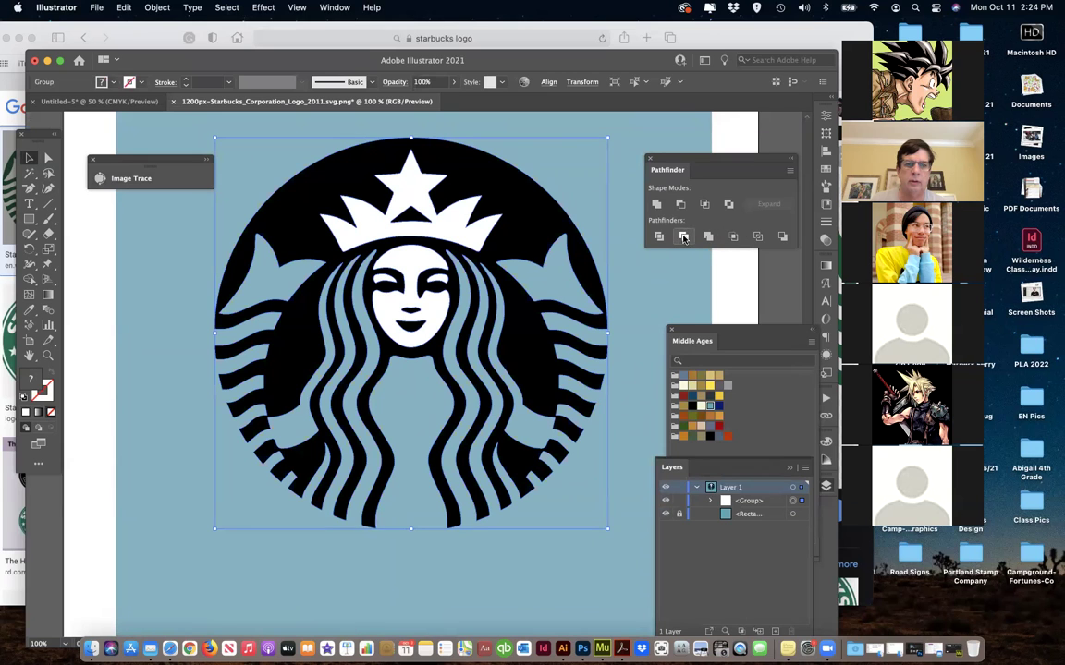
click(681, 205)
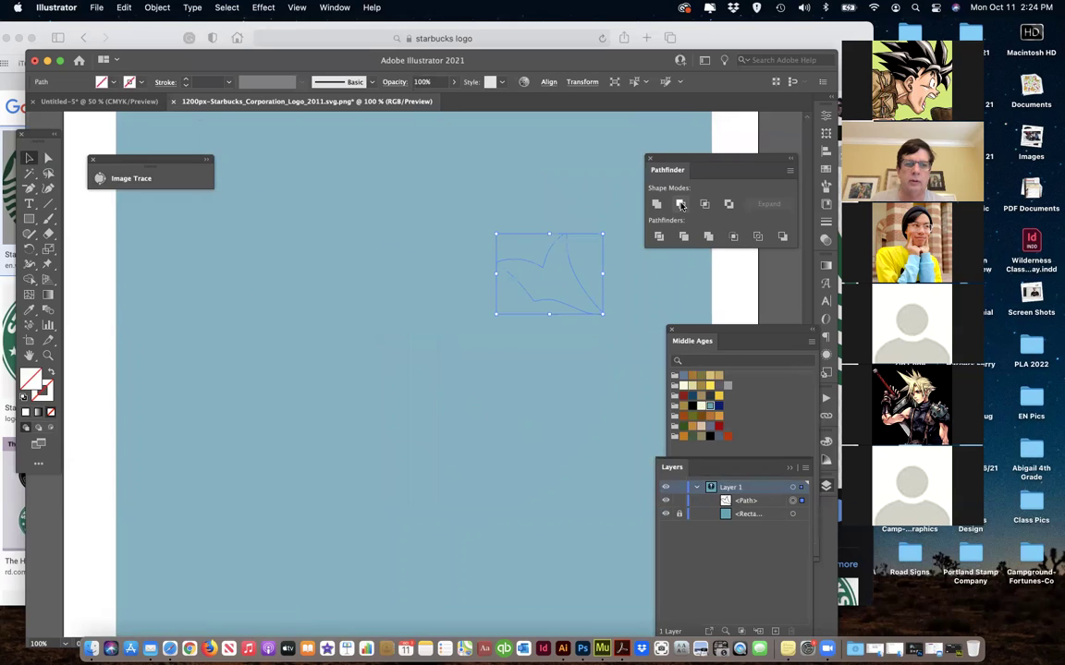
key(super+z)
click(609, 238)
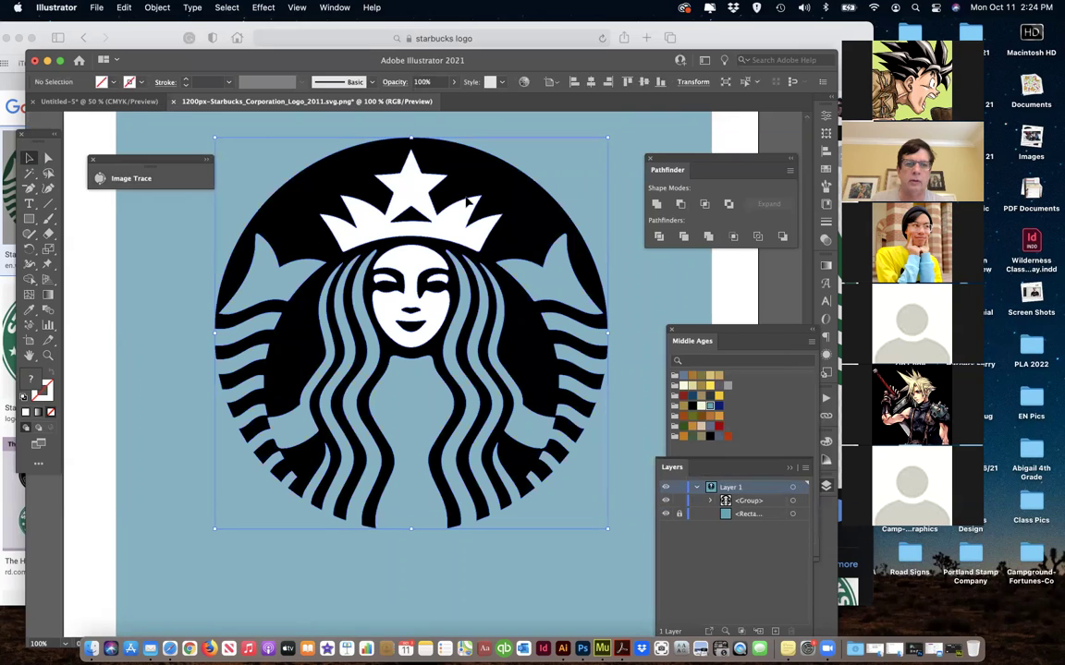
key(super+a)
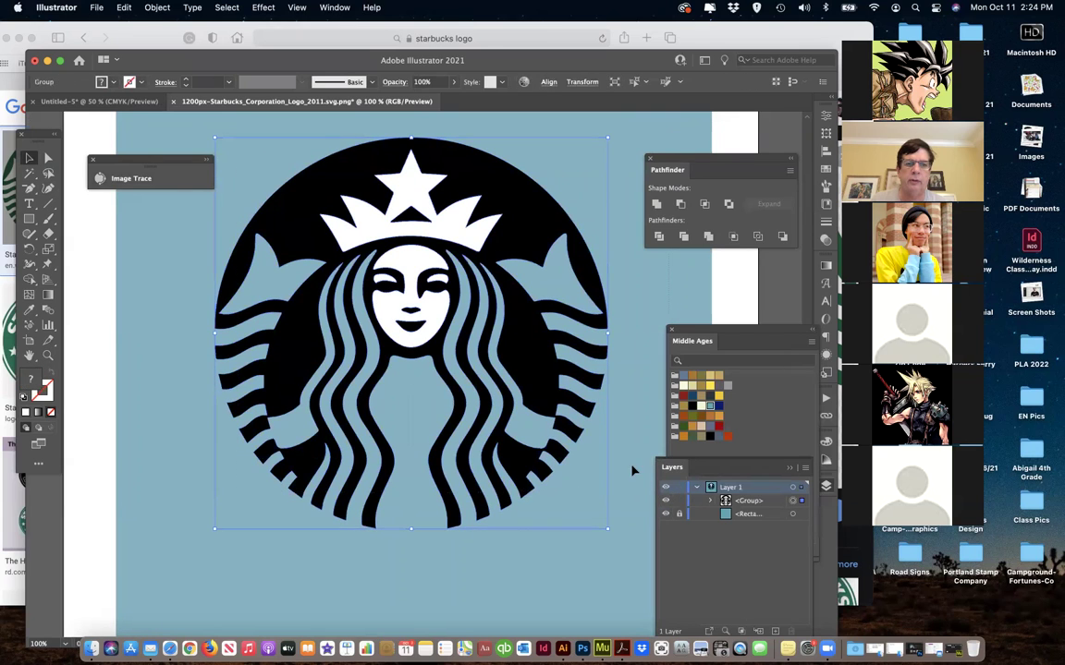
double_click(469, 226)
click(469, 228)
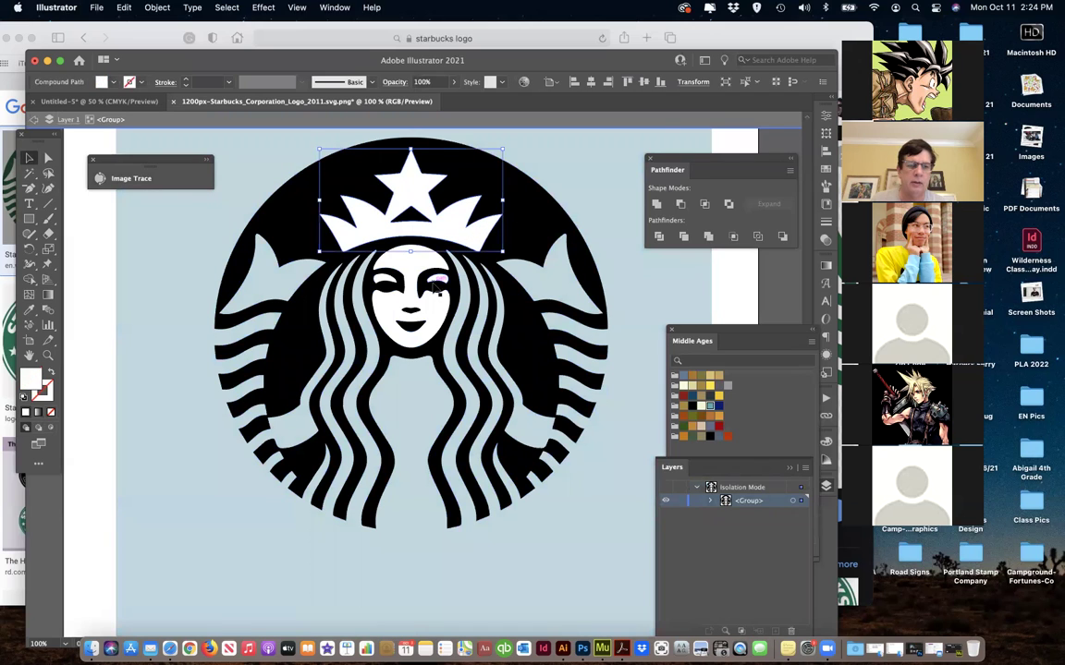
click(299, 233)
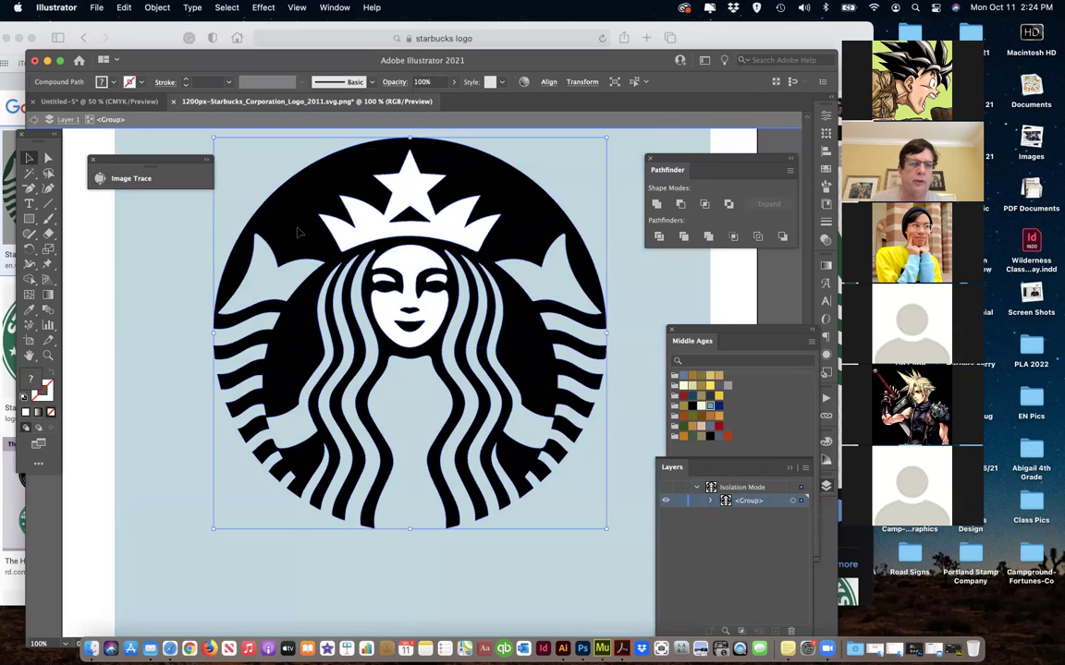
click(158, 7)
key(Escape)
click(57, 123)
click(36, 119)
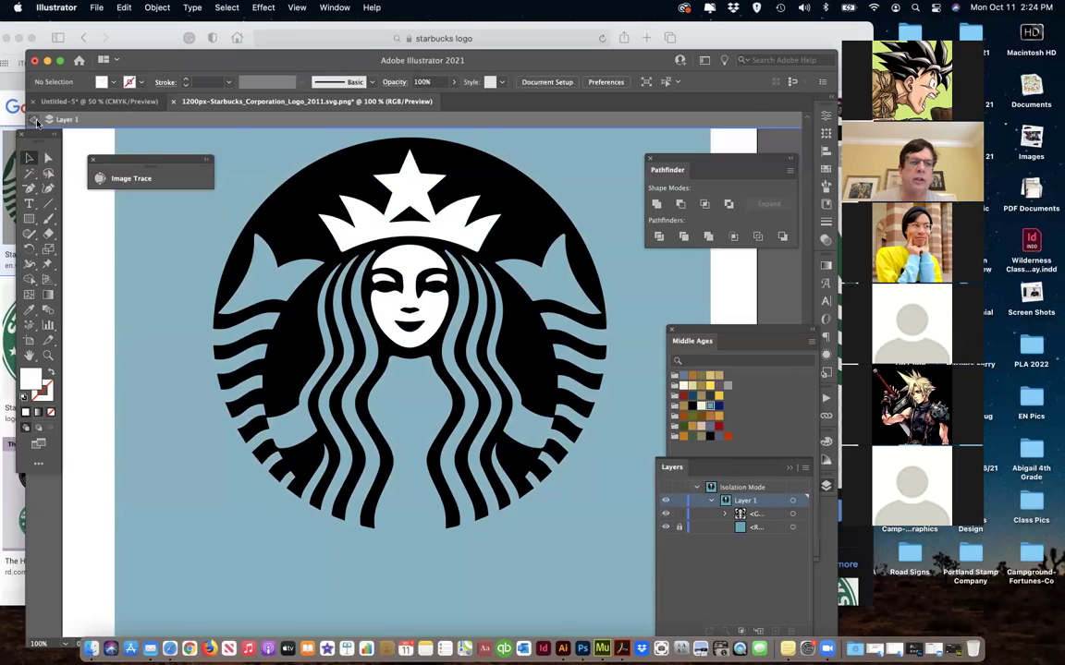
click(33, 120)
- Ungroup the logo artwork and deselect it
drag(247, 144, 534, 525)
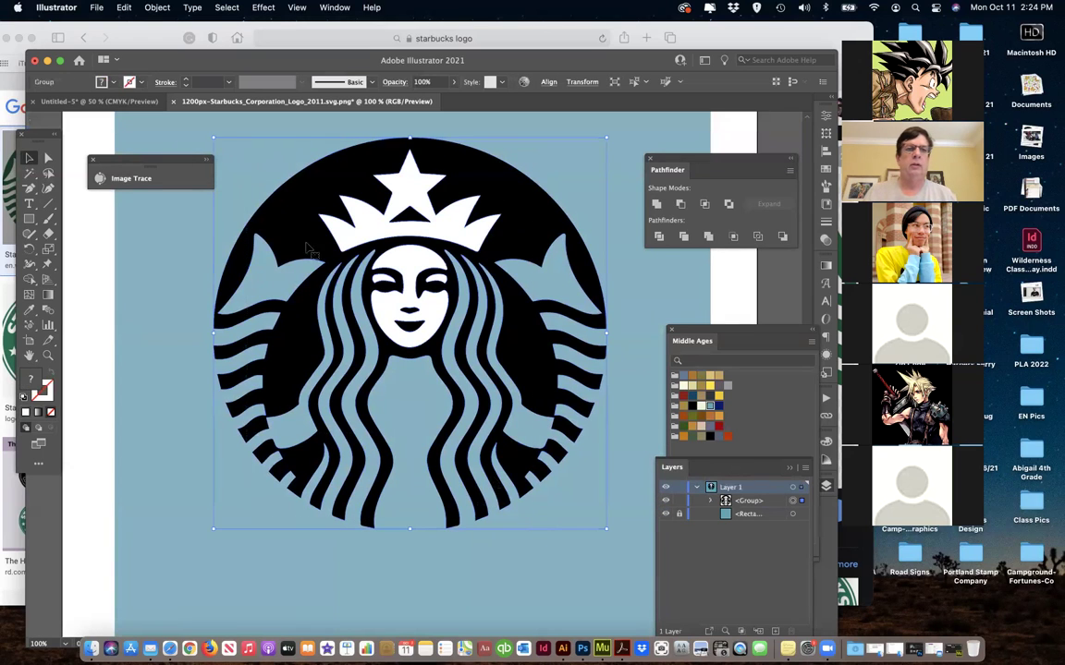
click(157, 8)
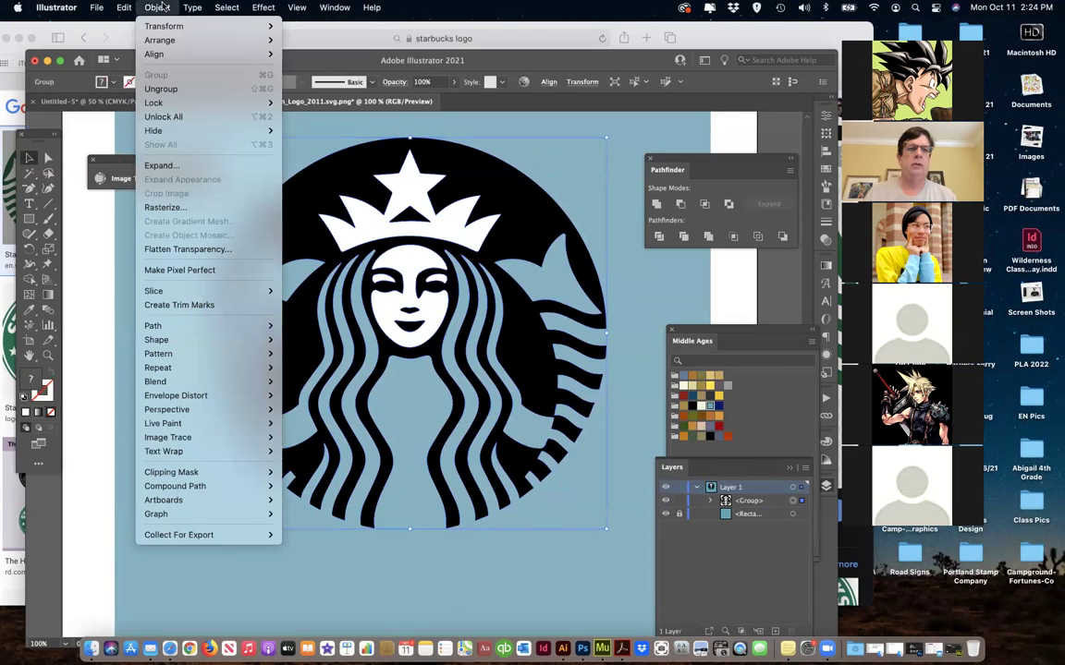
click(159, 90)
click(238, 133)
- Select the white crown and face together with the black logo shape and subtract them with Minus Front
click(399, 229)
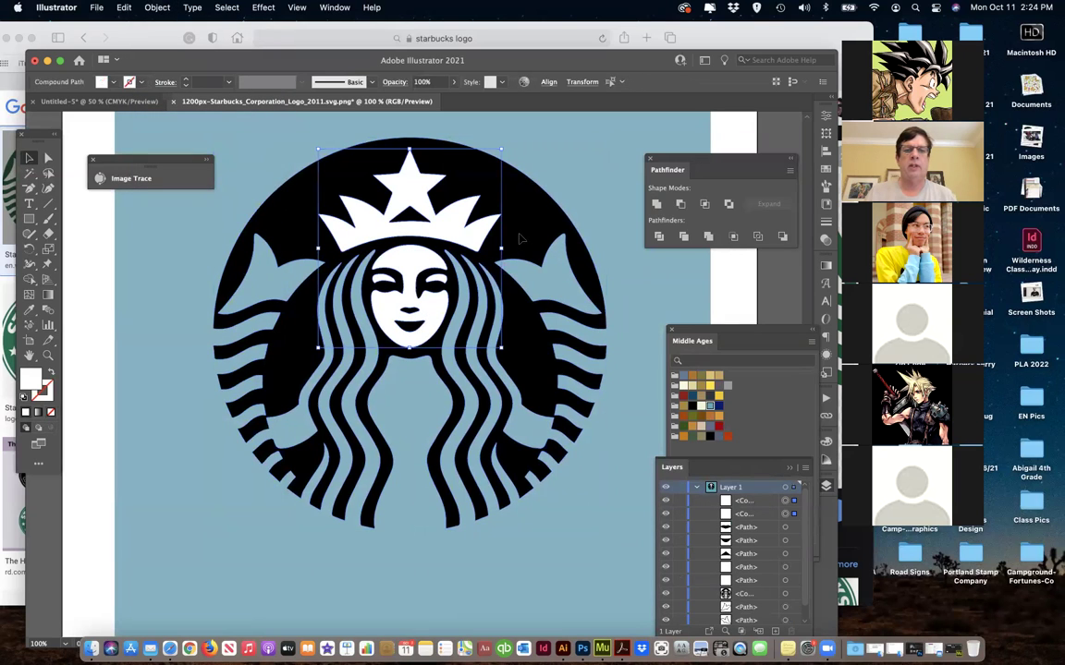
shift+click(519, 240)
click(680, 204)
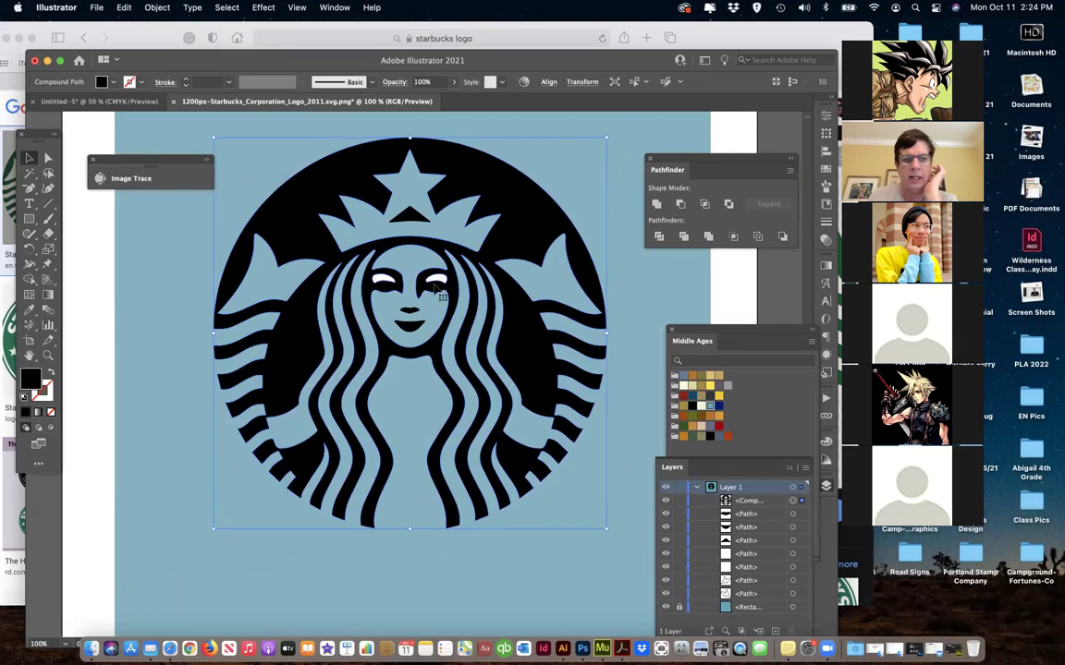
- Delete the white shape inside the siren's left eye as seen on the artboard
click(384, 281)
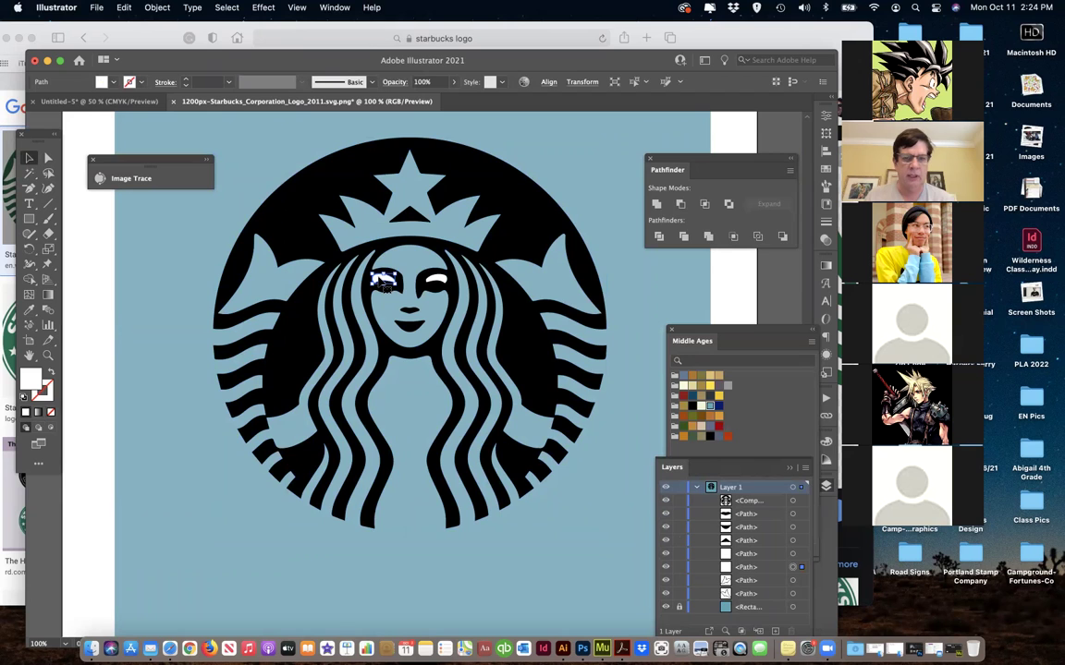
key(Delete)
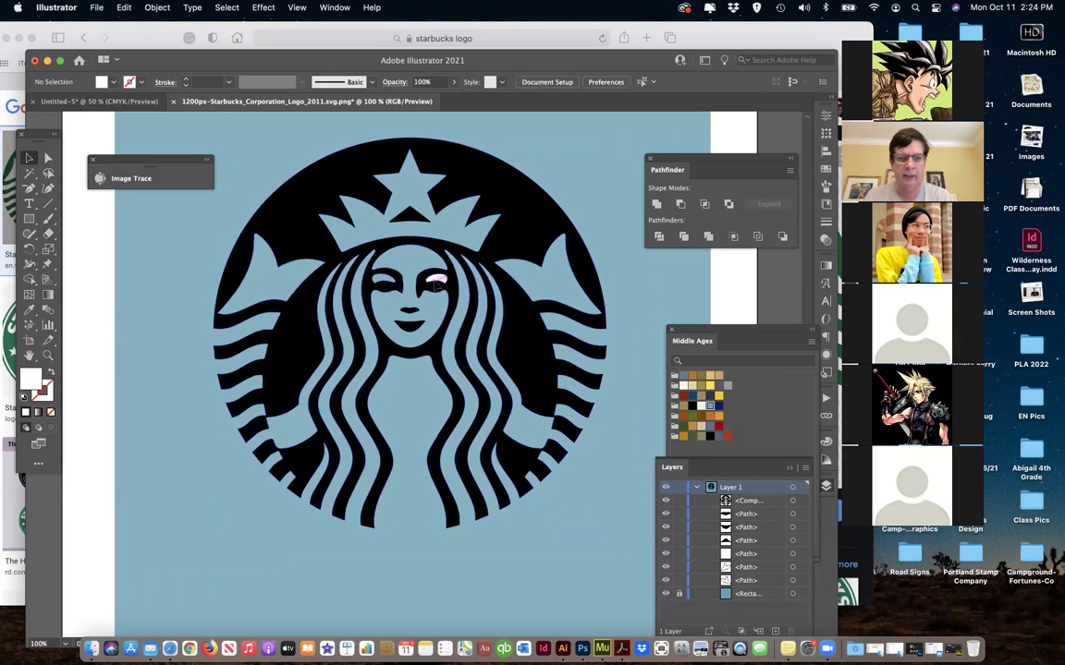
click(440, 288)
double_click(439, 282)
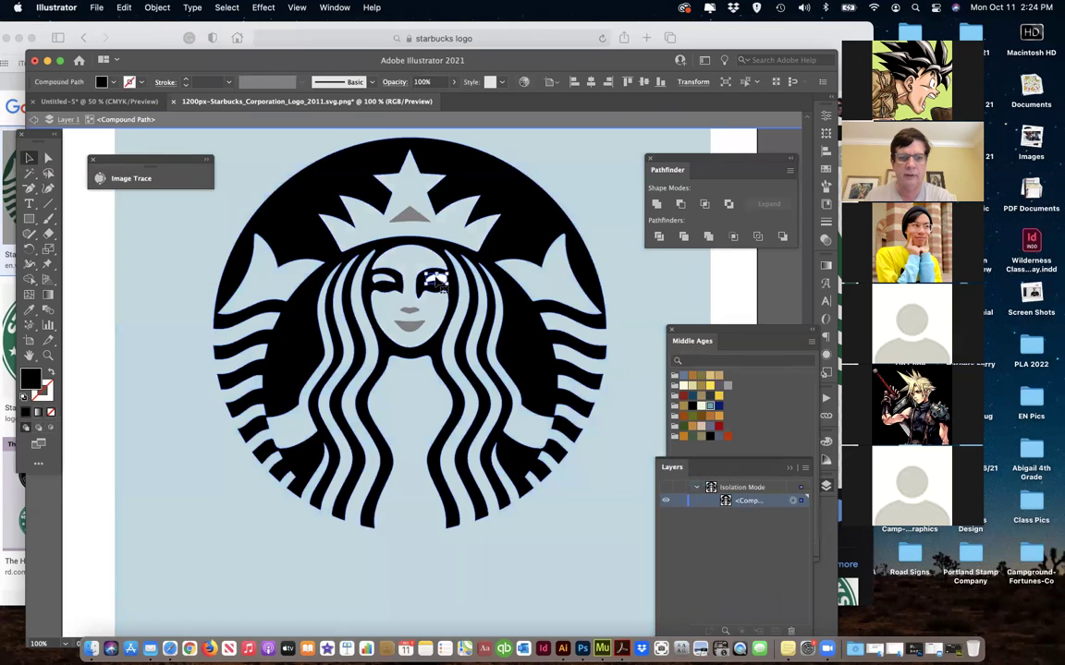
click(230, 268)
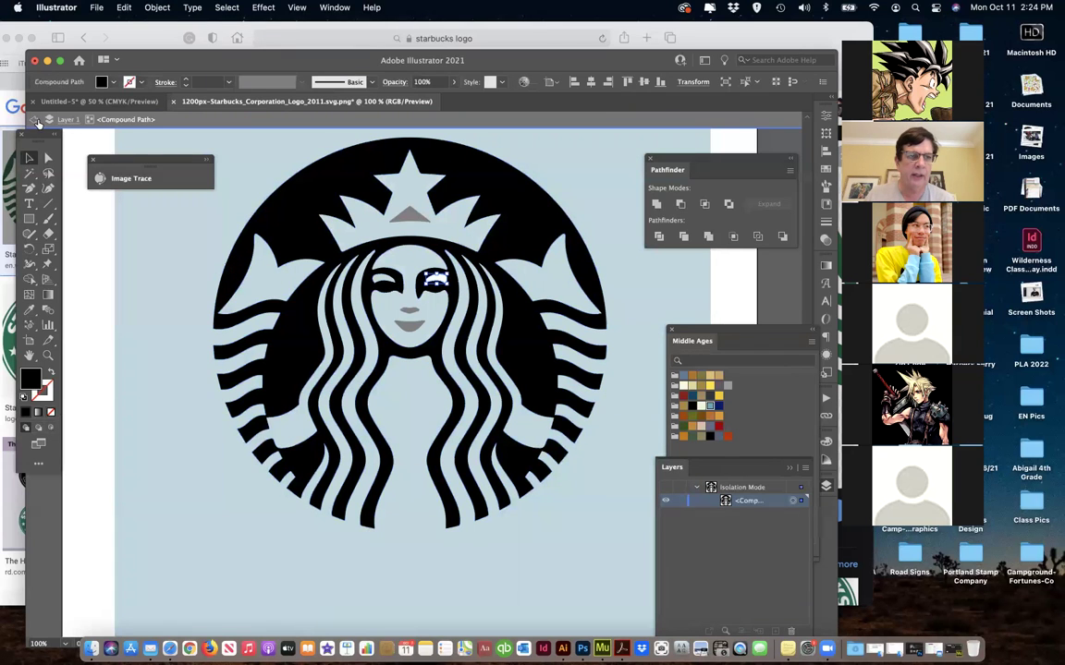
click(33, 123)
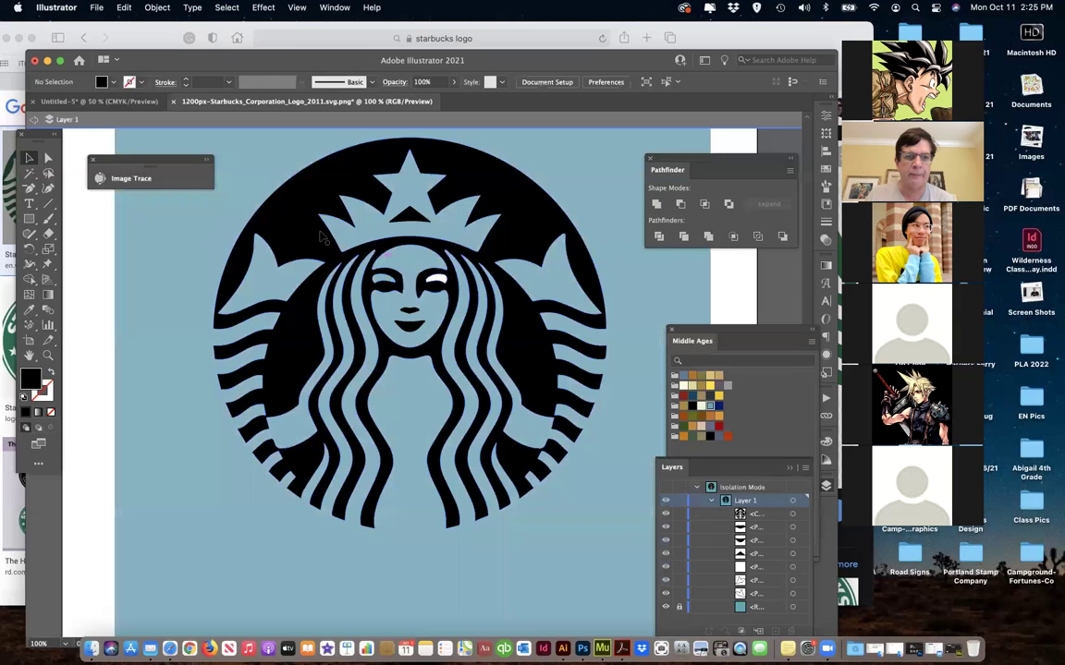
- Bring the remaining white eye shape to the front of the layer's stacking order
click(407, 263)
click(435, 278)
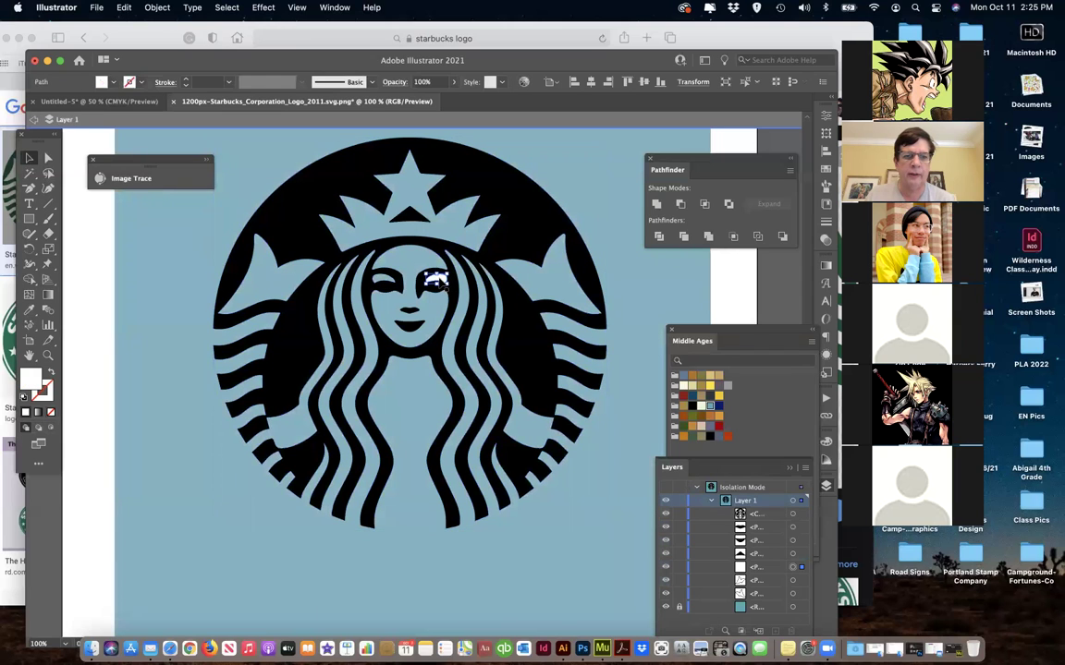
click(157, 7)
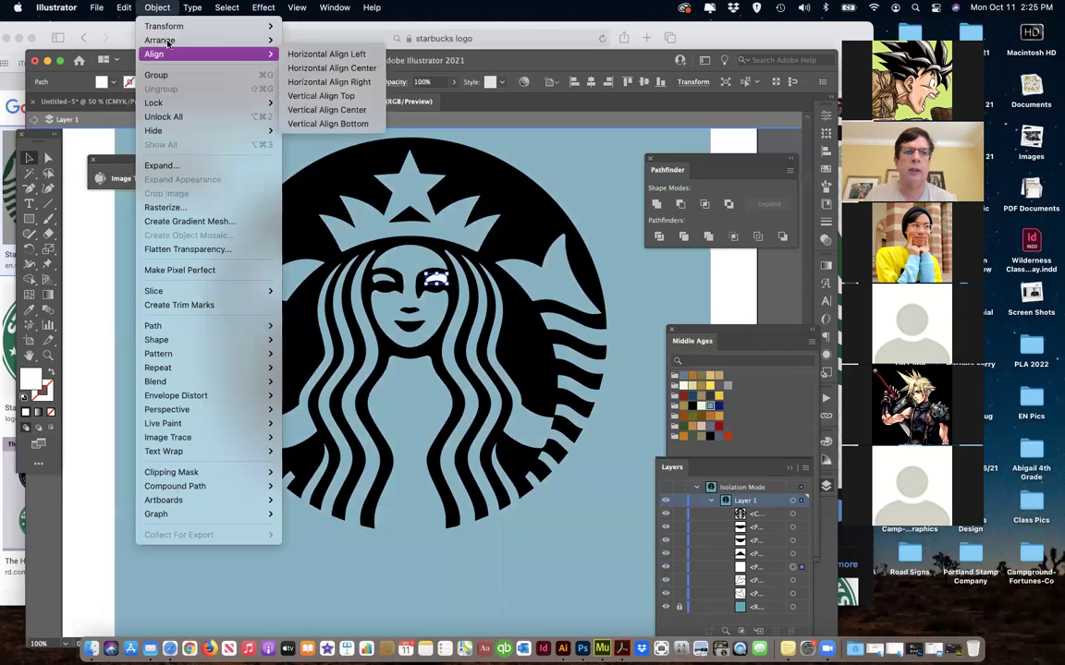
mouse_move(169, 41)
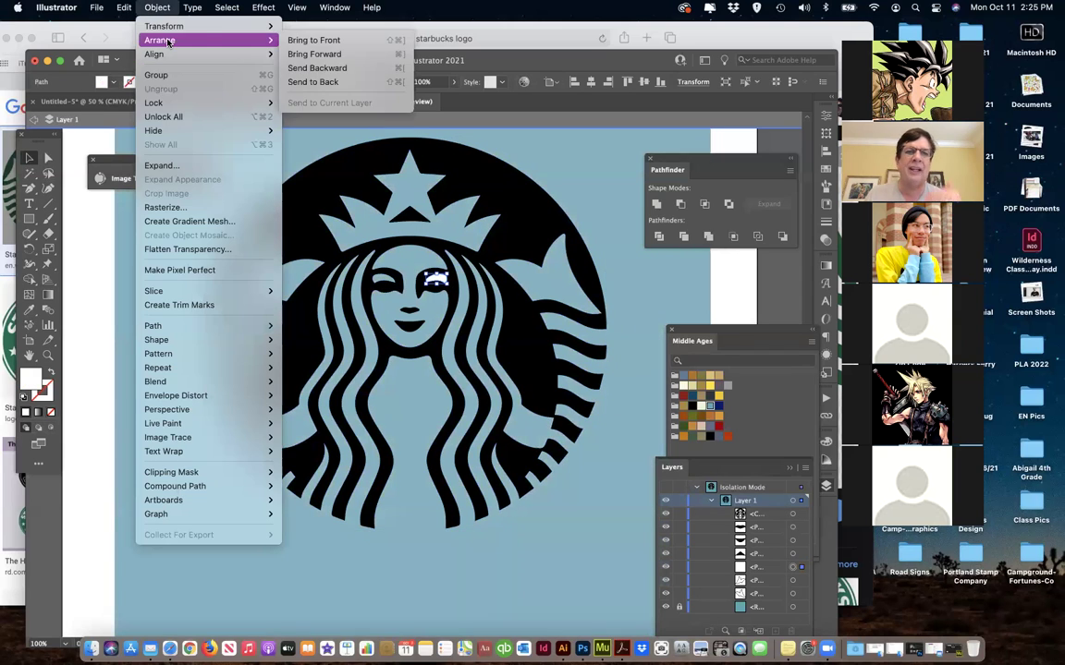
click(294, 40)
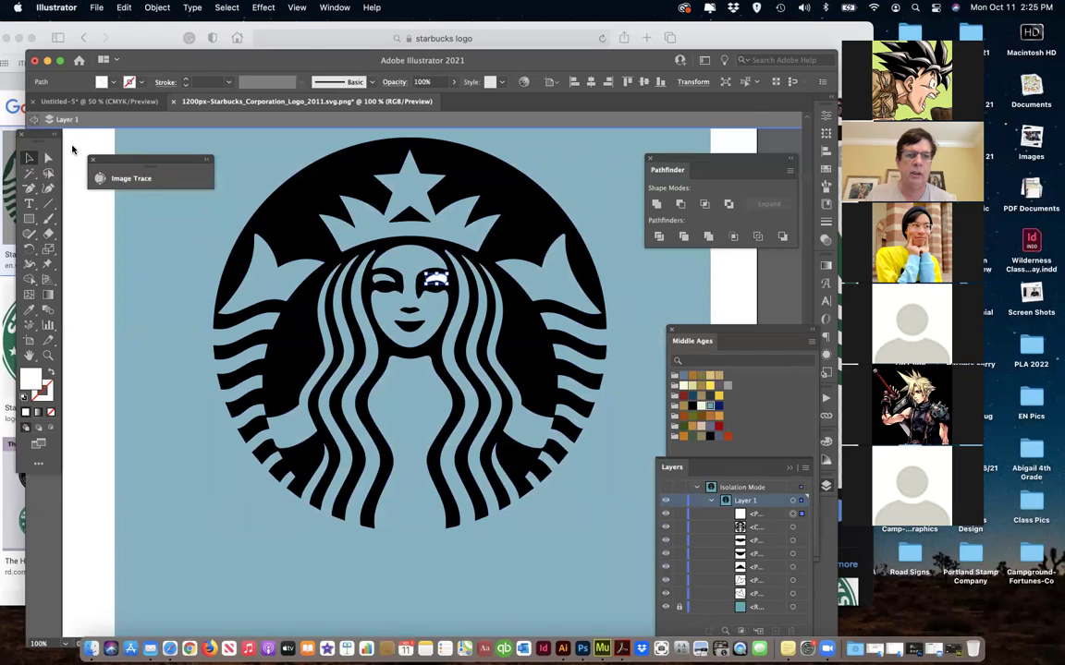
- Subtract the white eye shape from the black logo compound path with Minus Front, leaving nothing selected
double_click(72, 149)
key(super+a)
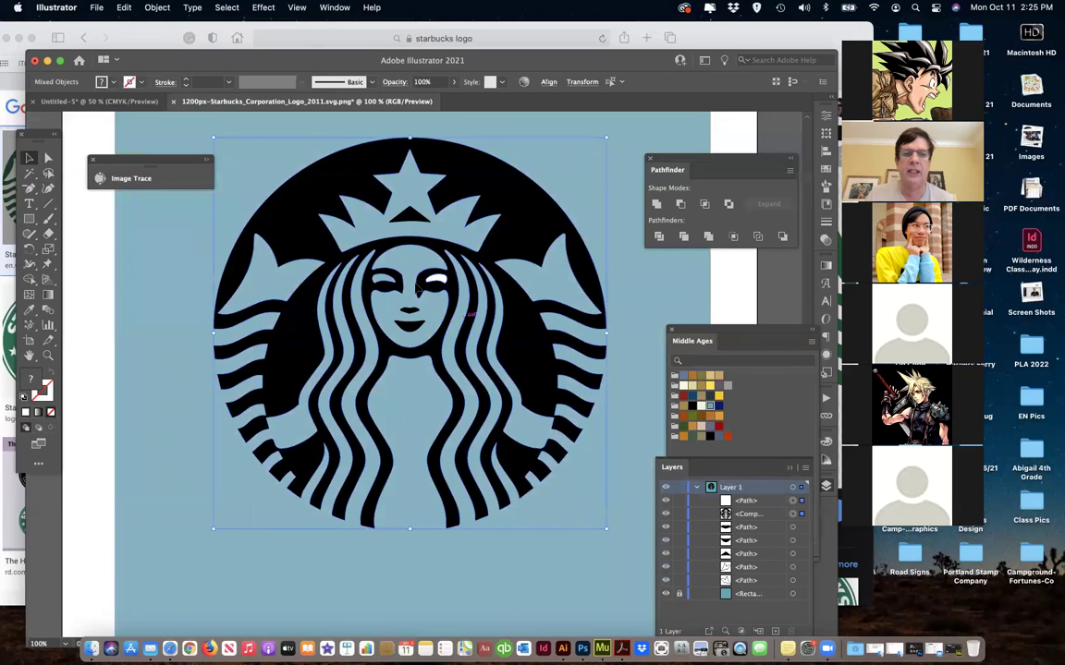
click(680, 204)
key(super+shift+a)
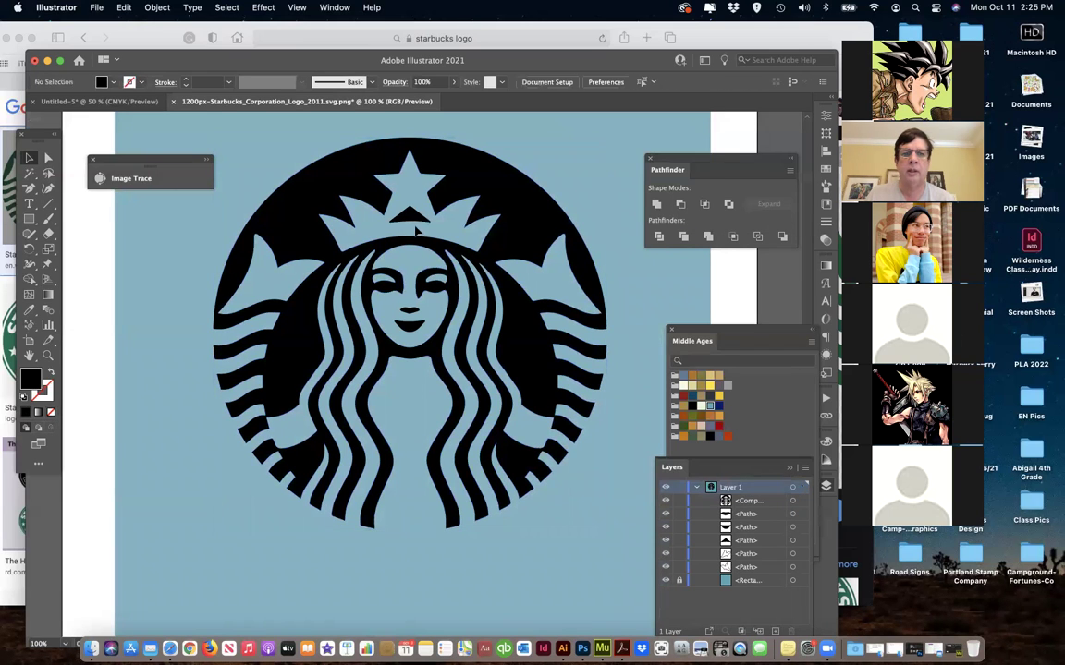
- Try filling the logo's main black compound path with the brown swatch of the Middle Ages library
click(288, 200)
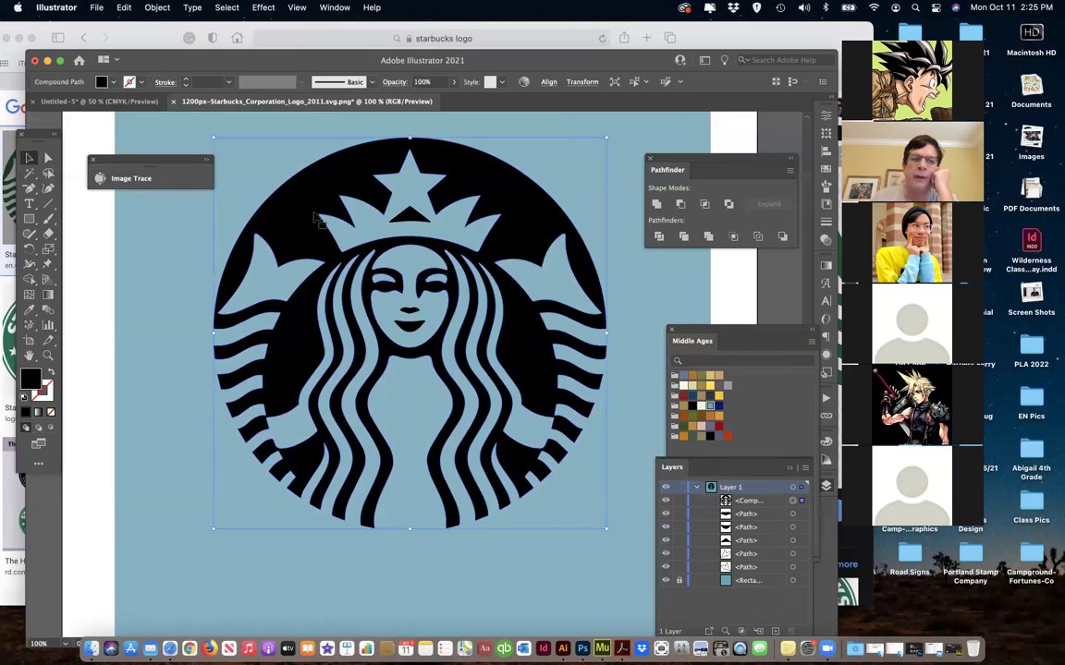
click(694, 377)
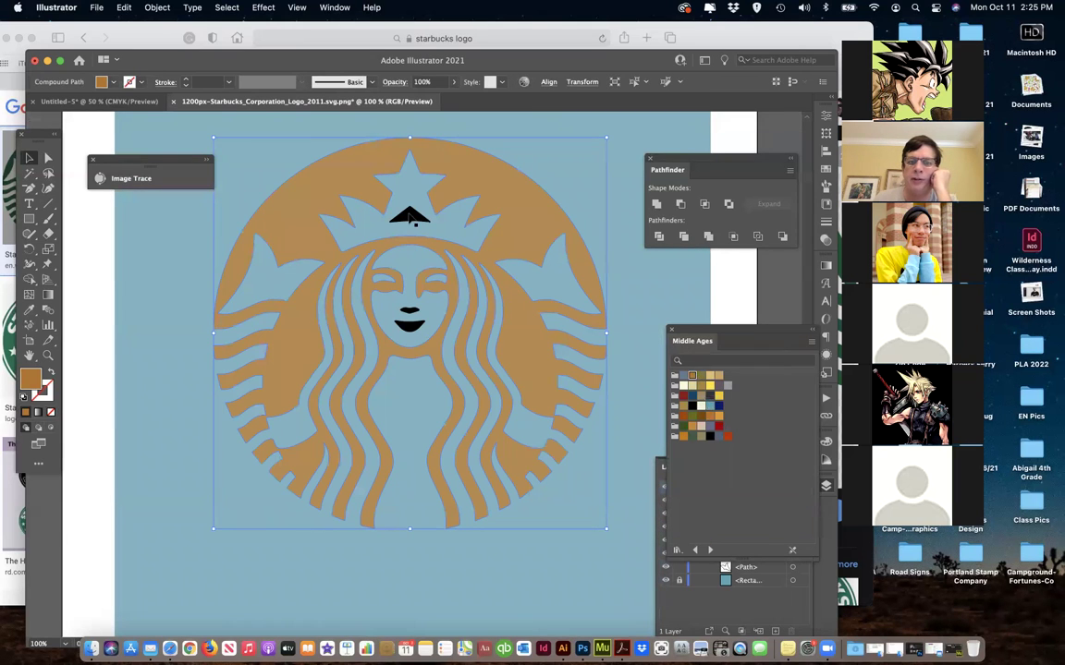
key(super+z)
click(257, 129)
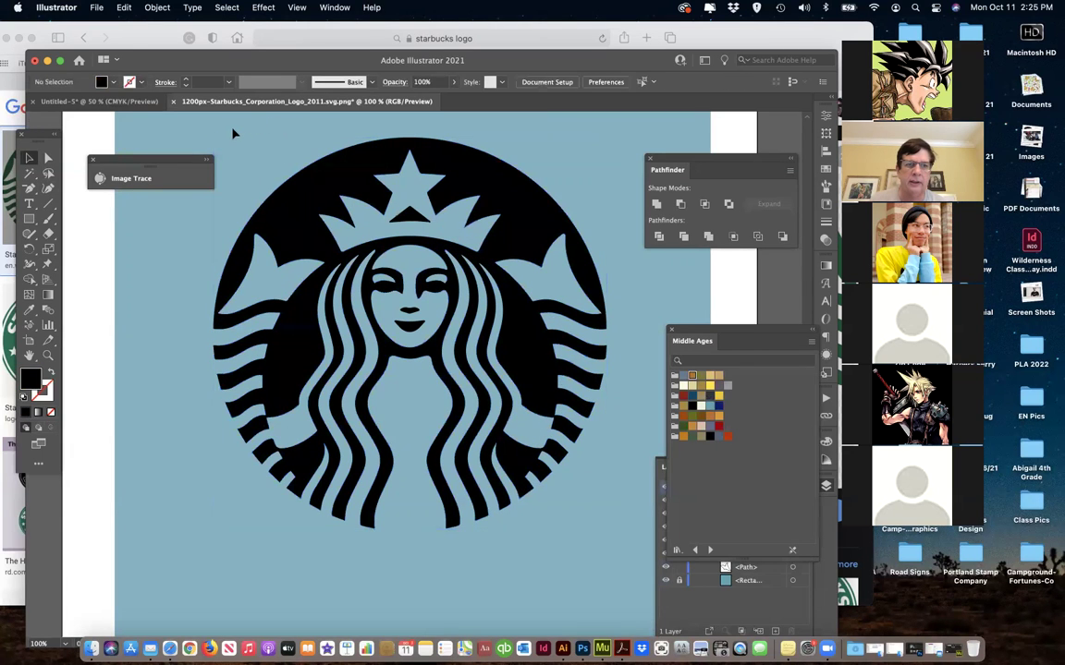
- Group all the logo pieces and fill the group with the light yellow swatch from the Middle Ages library
drag(610, 553, 606, 549)
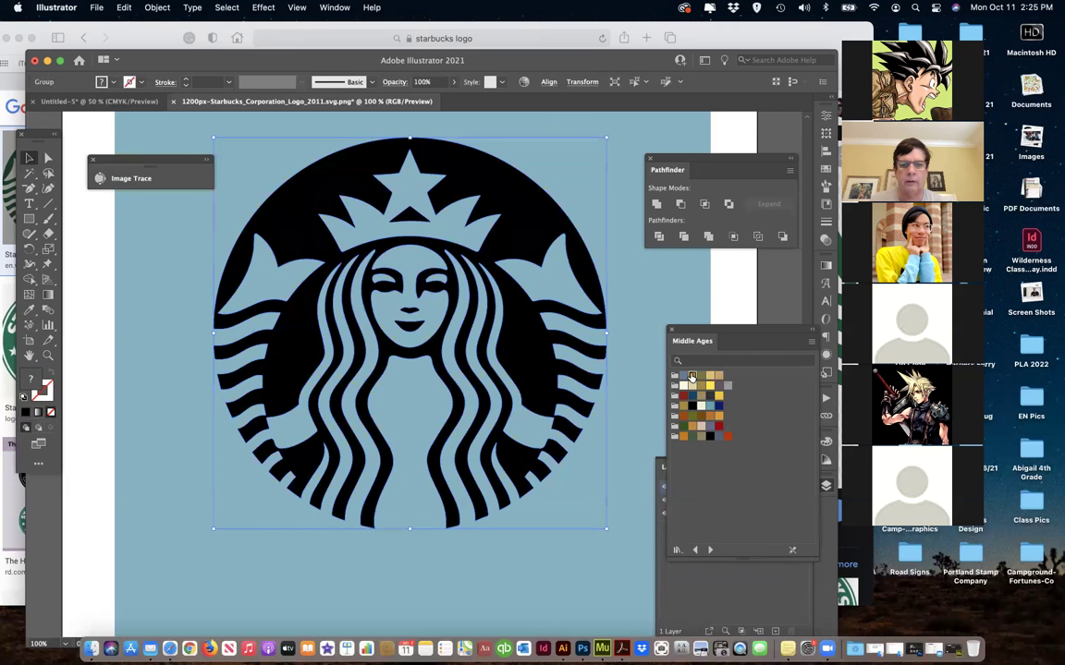
click(693, 377)
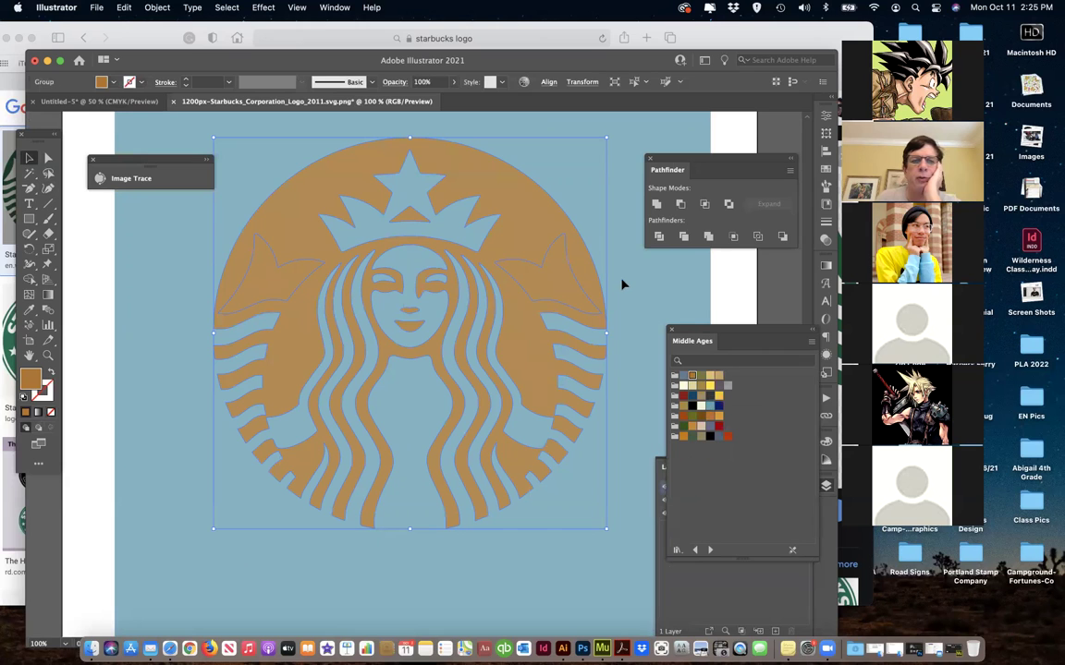
key(super+z)
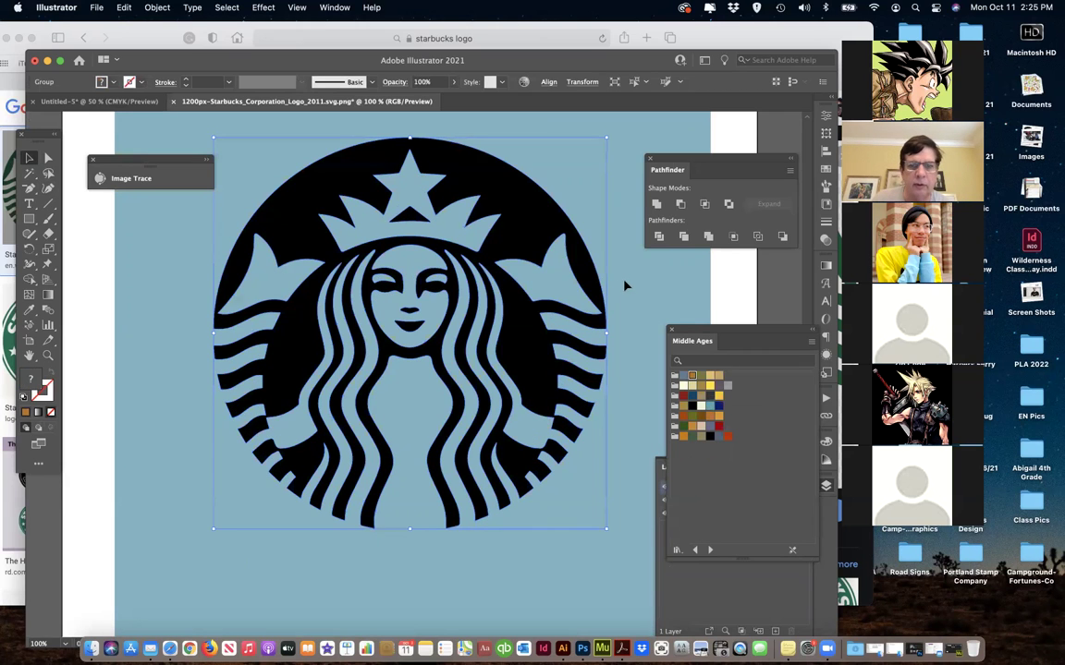
click(625, 285)
click(462, 303)
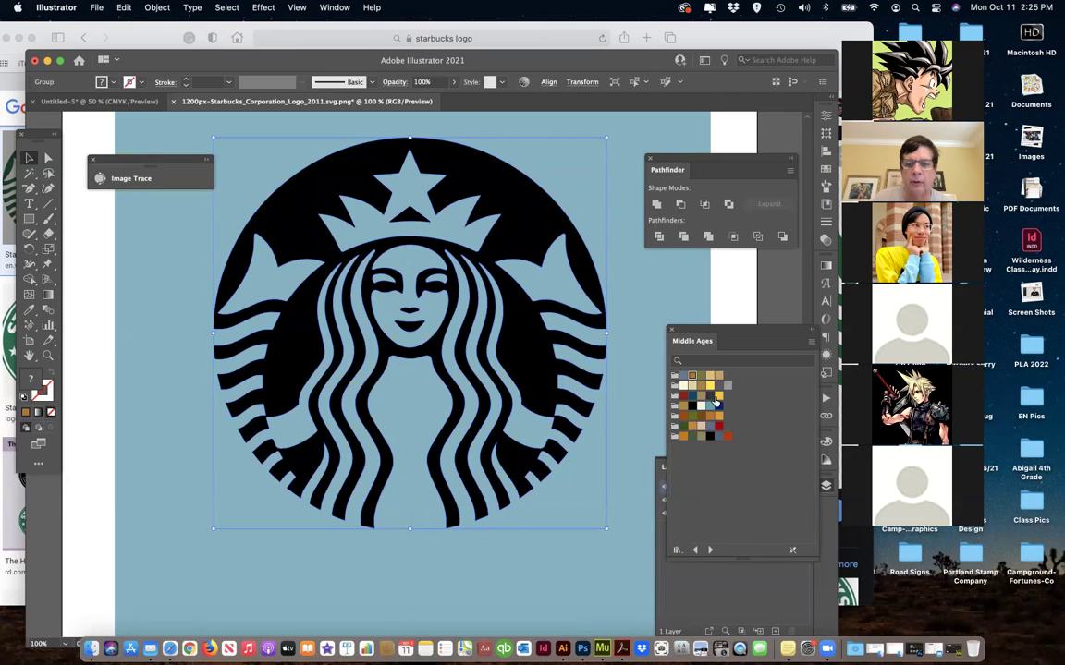
click(709, 385)
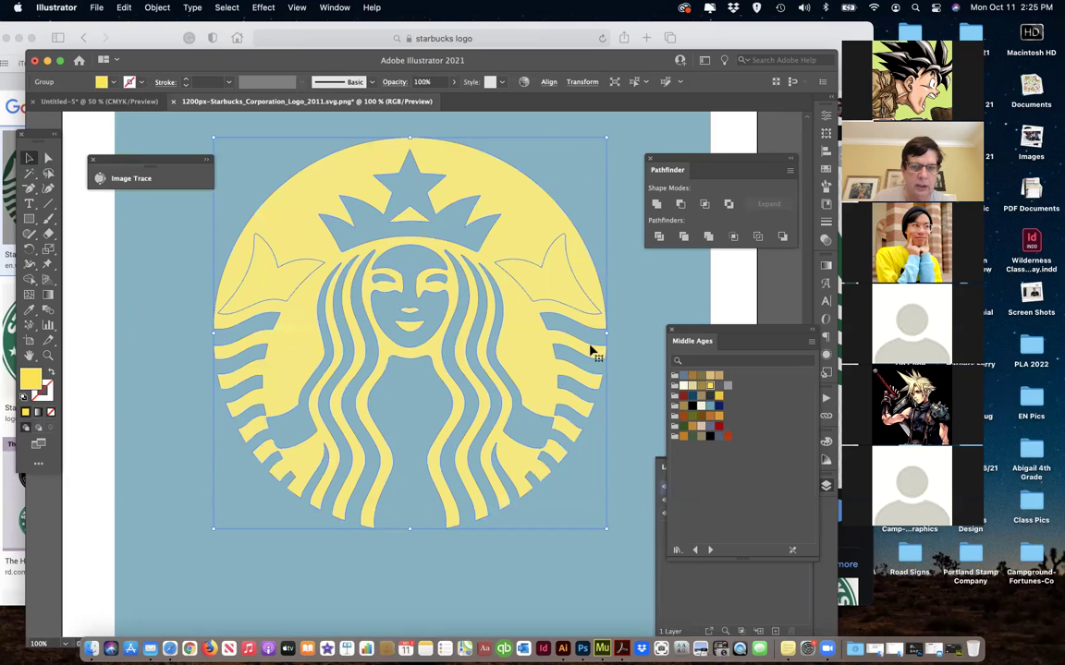
click(538, 292)
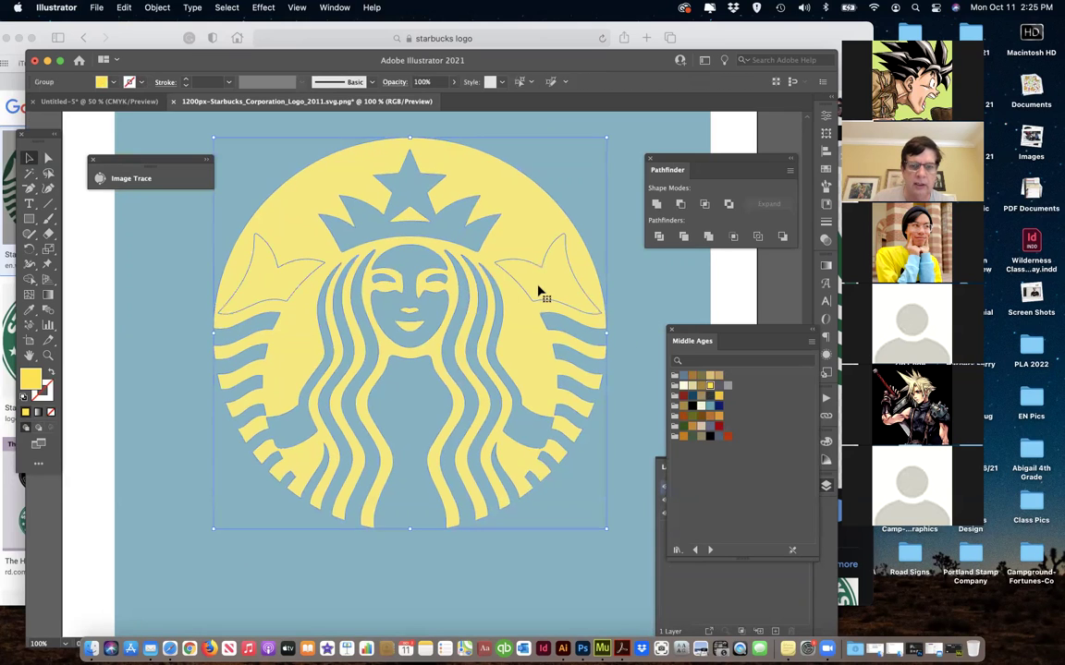
click(35, 188)
click(265, 287)
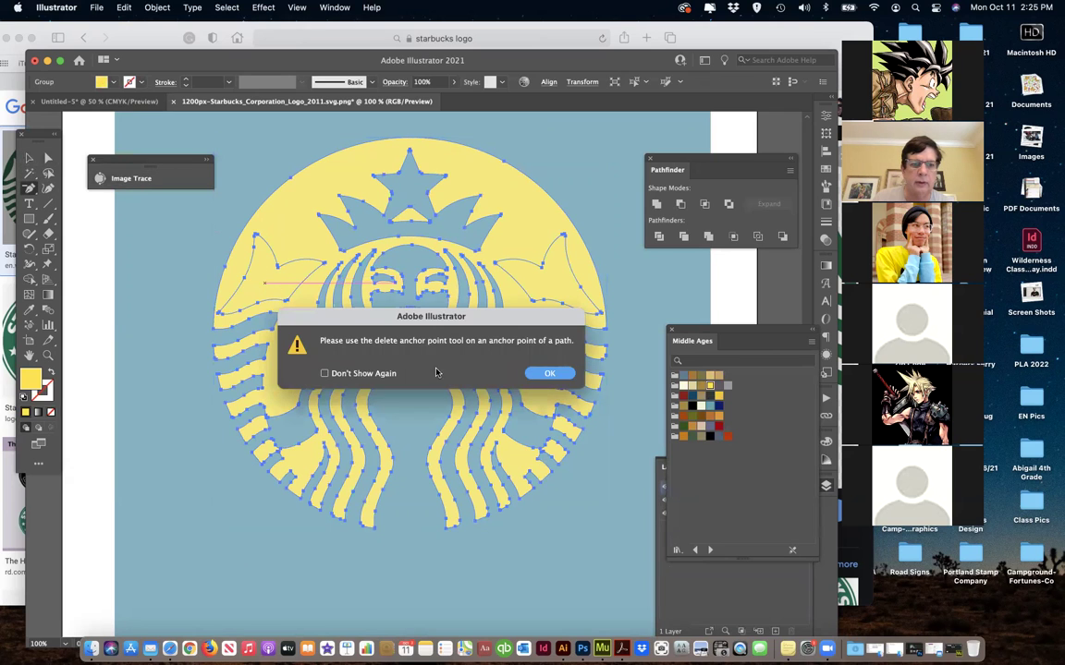
click(546, 373)
click(29, 158)
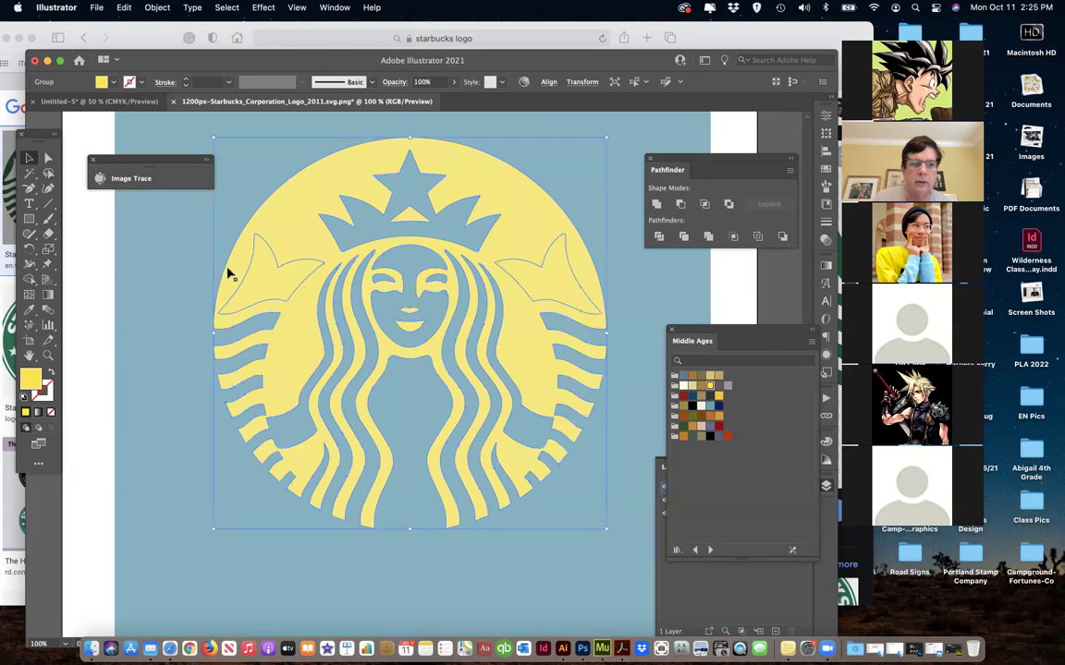
click(159, 251)
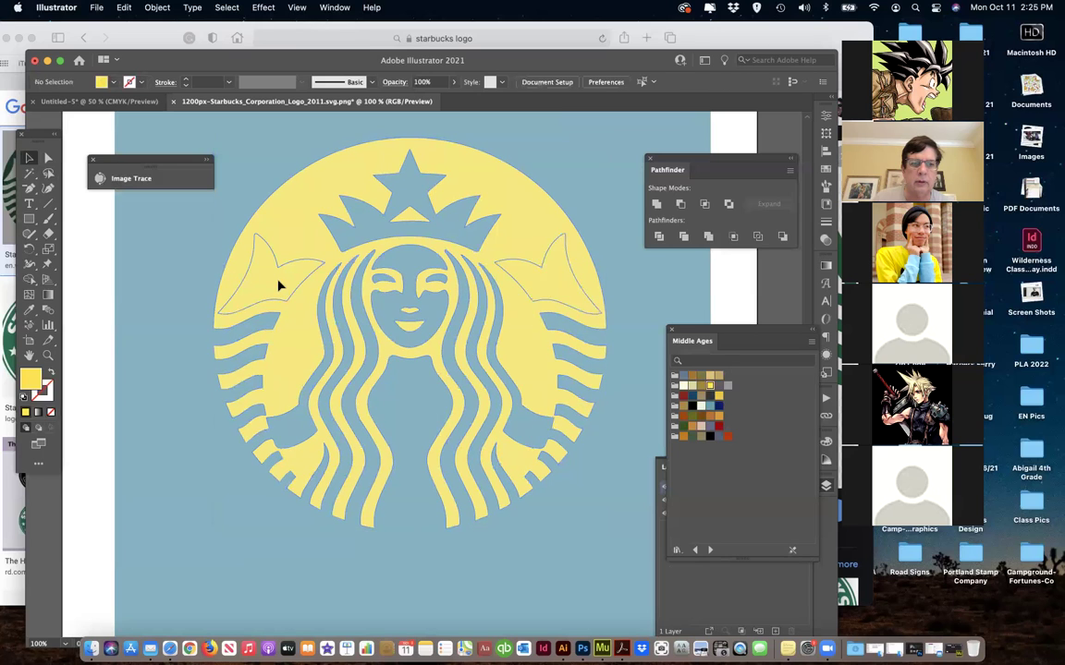
- Isolate the logo group, set the fill of both tail-fin shapes to None, and exit isolation mode
double_click(278, 286)
click(280, 287)
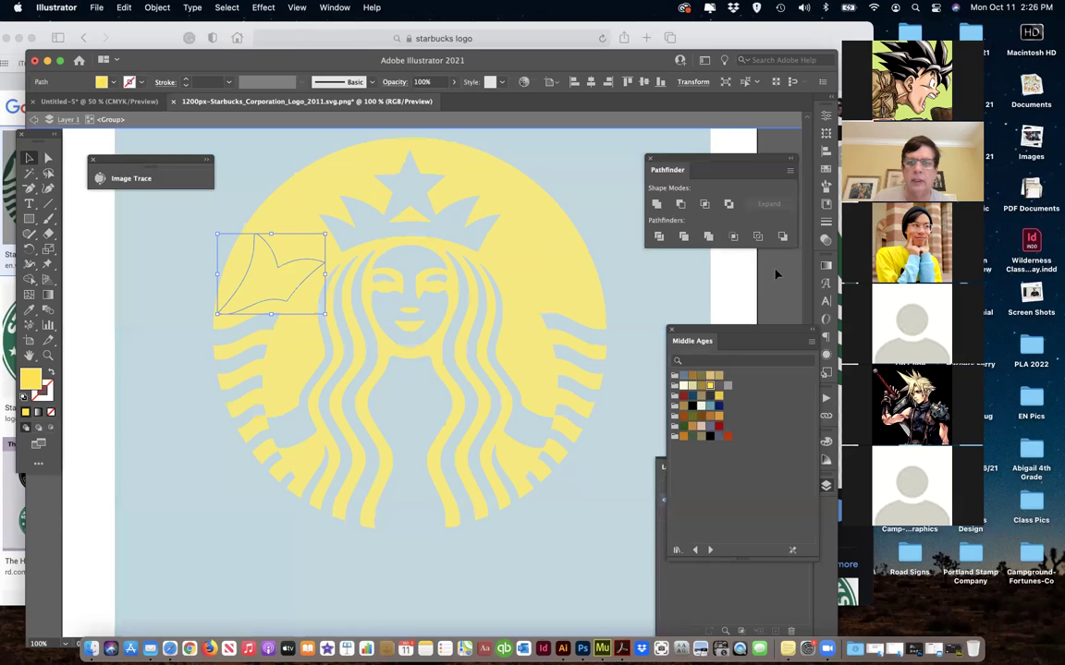
click(827, 168)
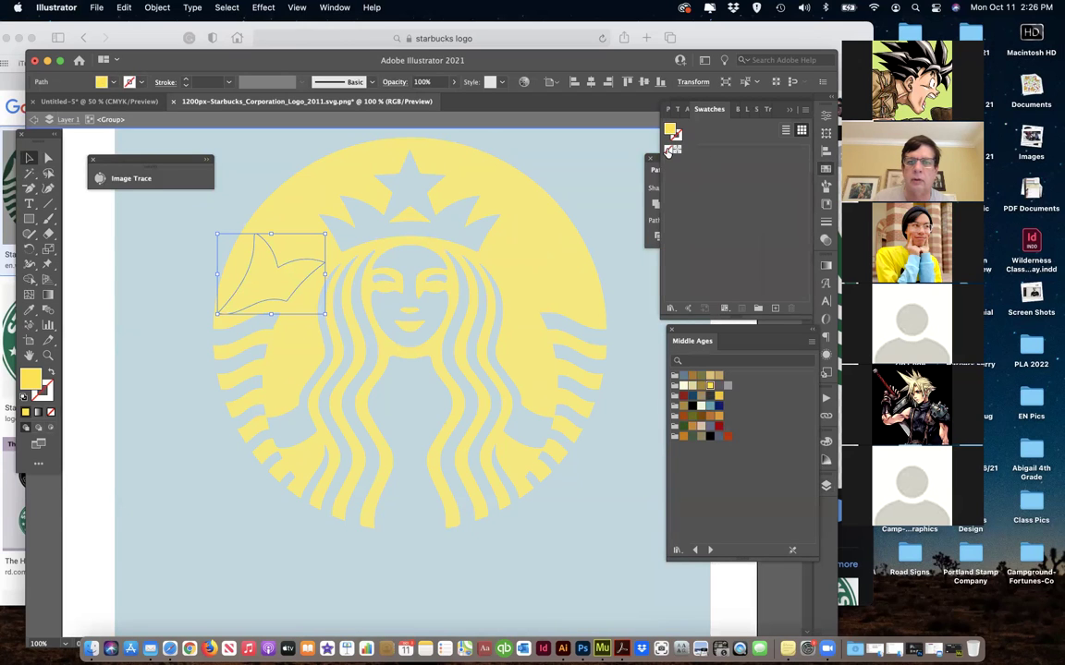
drag(254, 280, 531, 282)
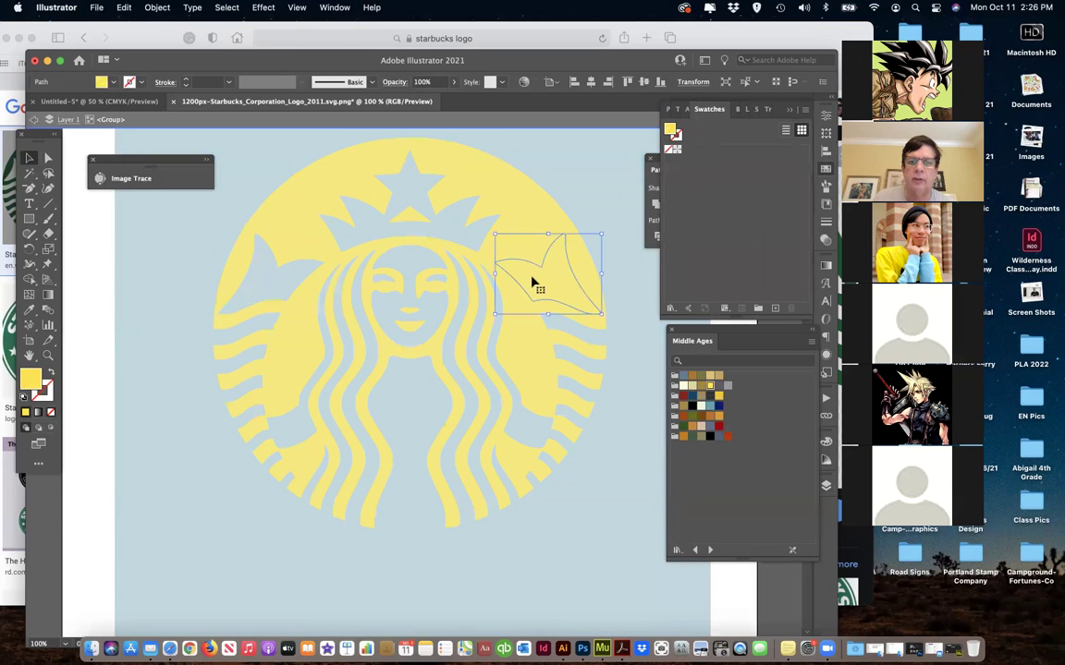
click(192, 157)
click(33, 120)
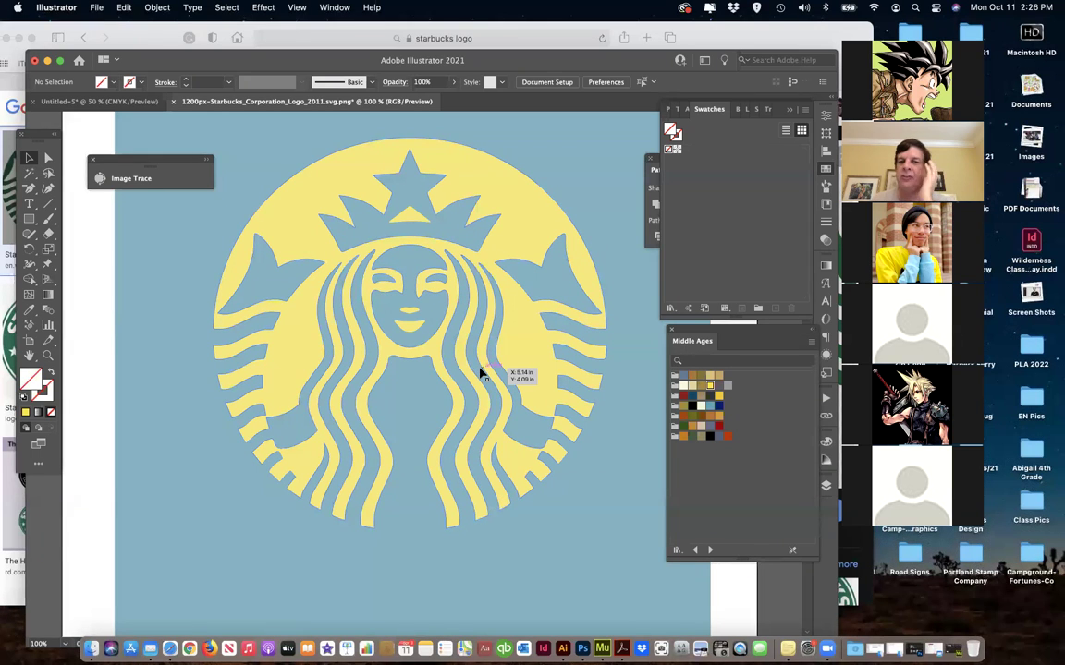
- Select the yellow compound path with the Direct Selection tool to display its anchor points
click(48, 158)
click(303, 234)
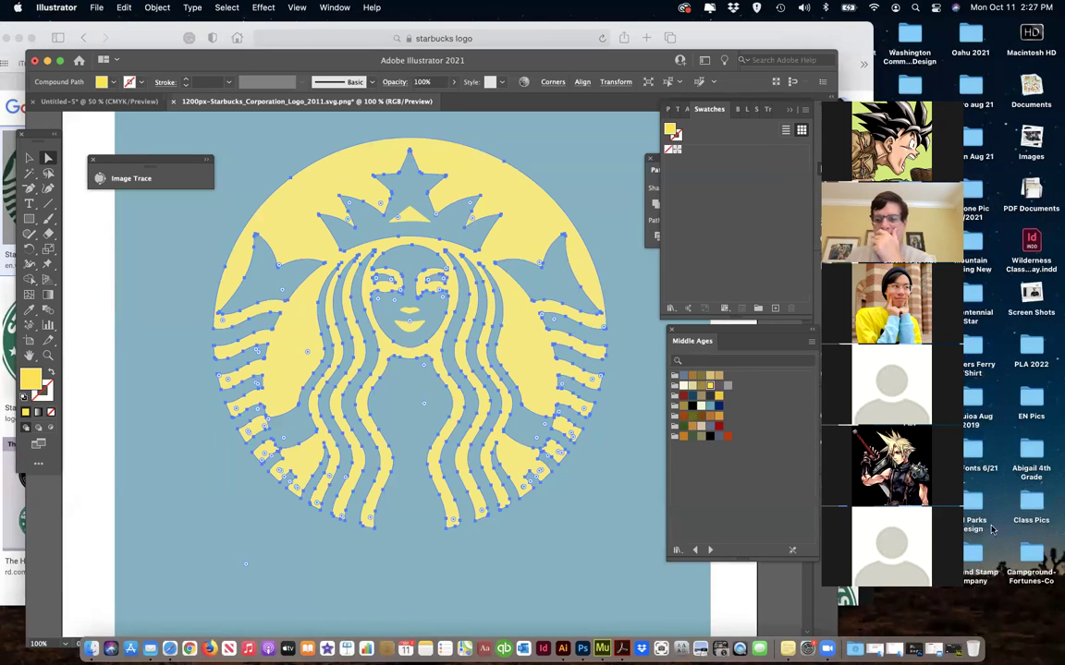
- Open IMG_9274.JPG and IMG_9277.JPG from the Downloads folder in Photoshop
click(854, 647)
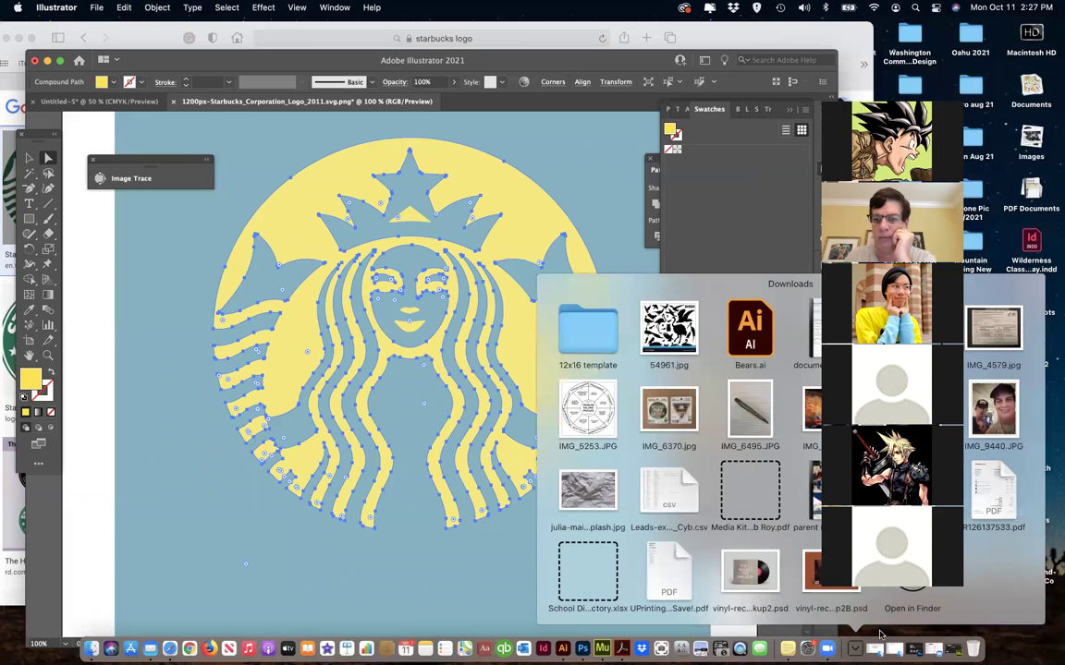
click(912, 596)
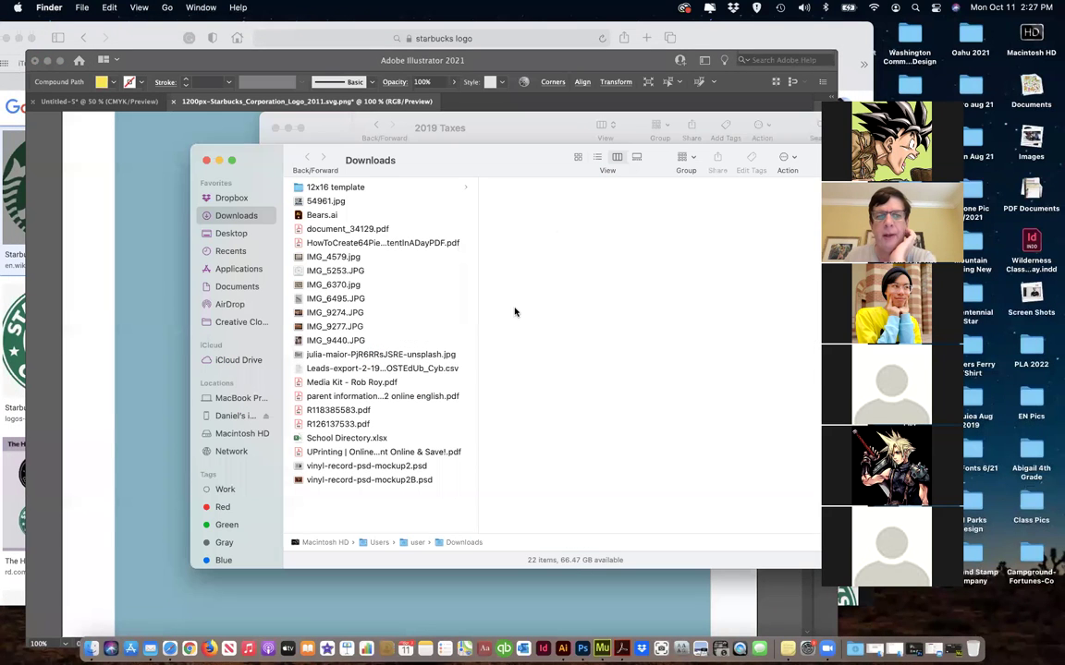
click(333, 313)
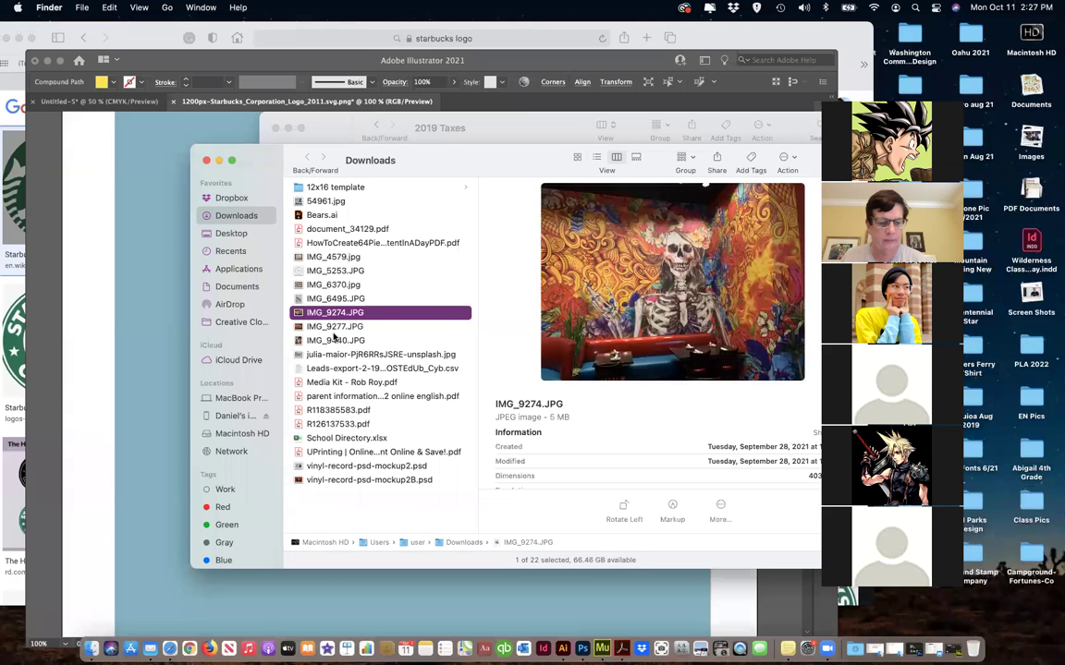
shift+click(334, 327)
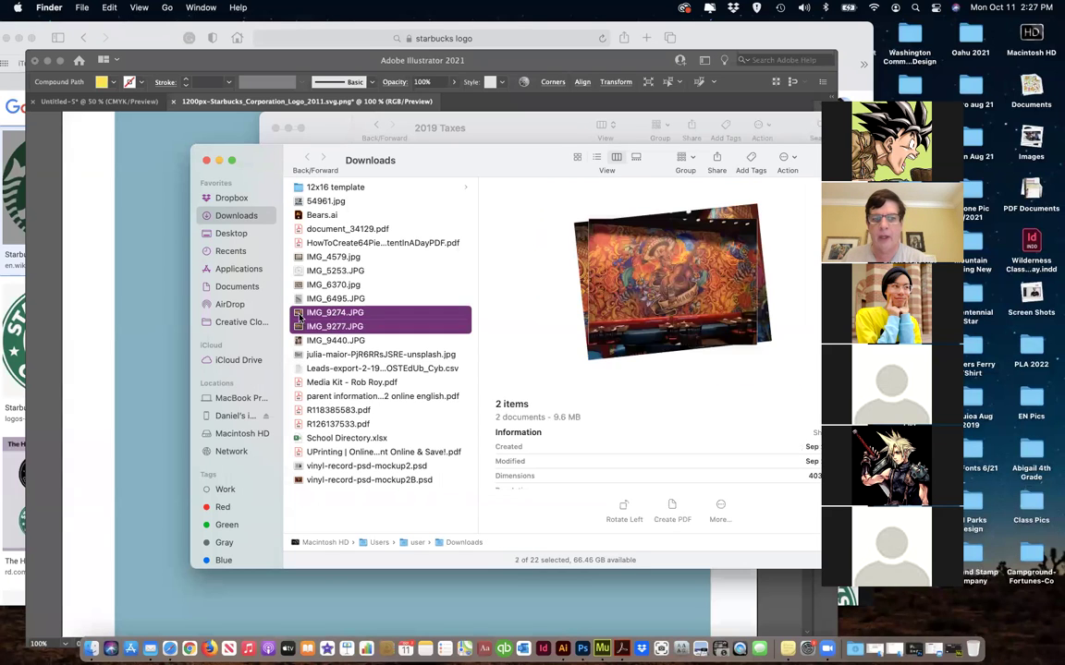
drag(297, 315, 583, 649)
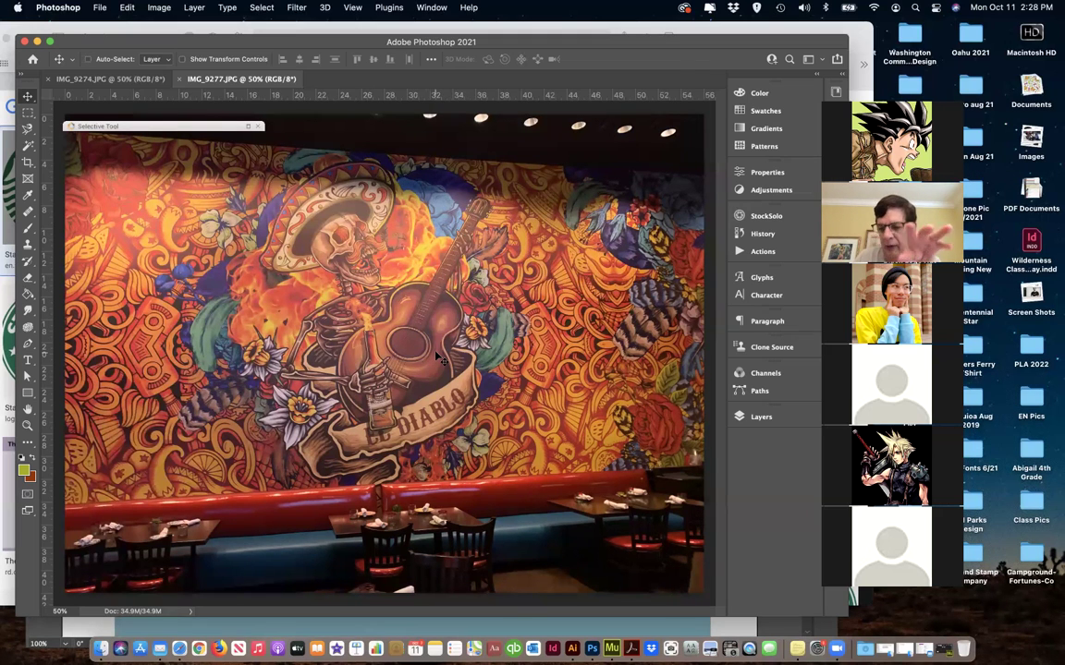
- Examine the bottle and guitar details of the mural in IMG_9277.JPG at 300% magnification
key(super+plus)
key(super+plus)
key(super+plus)
key(super+plus)
key(super+plus)
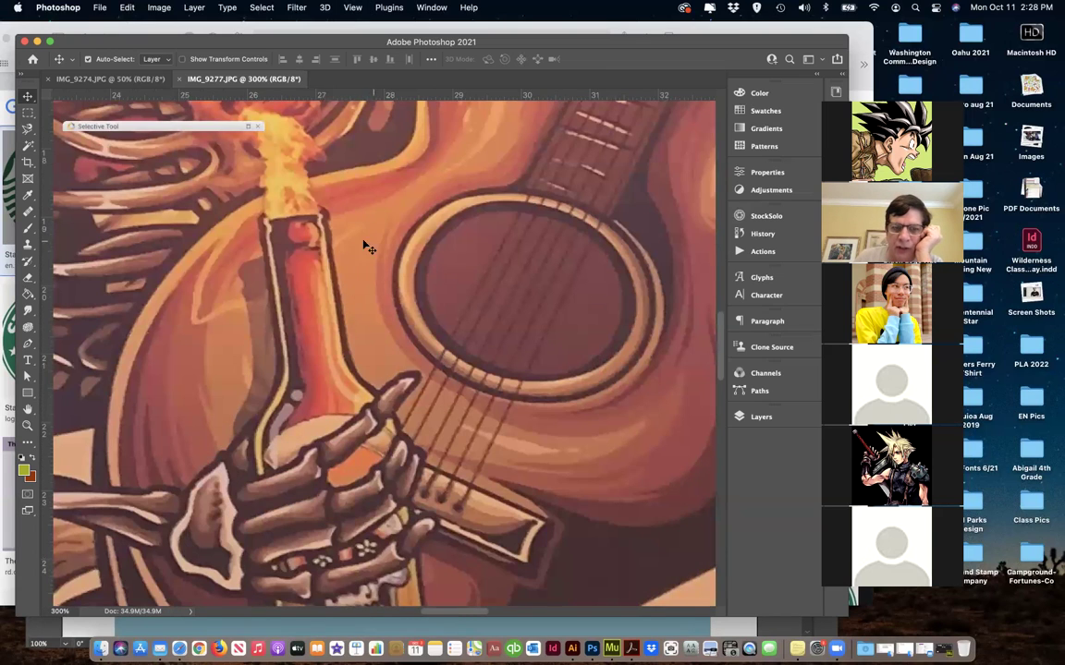
scroll(403, 321, up, 3)
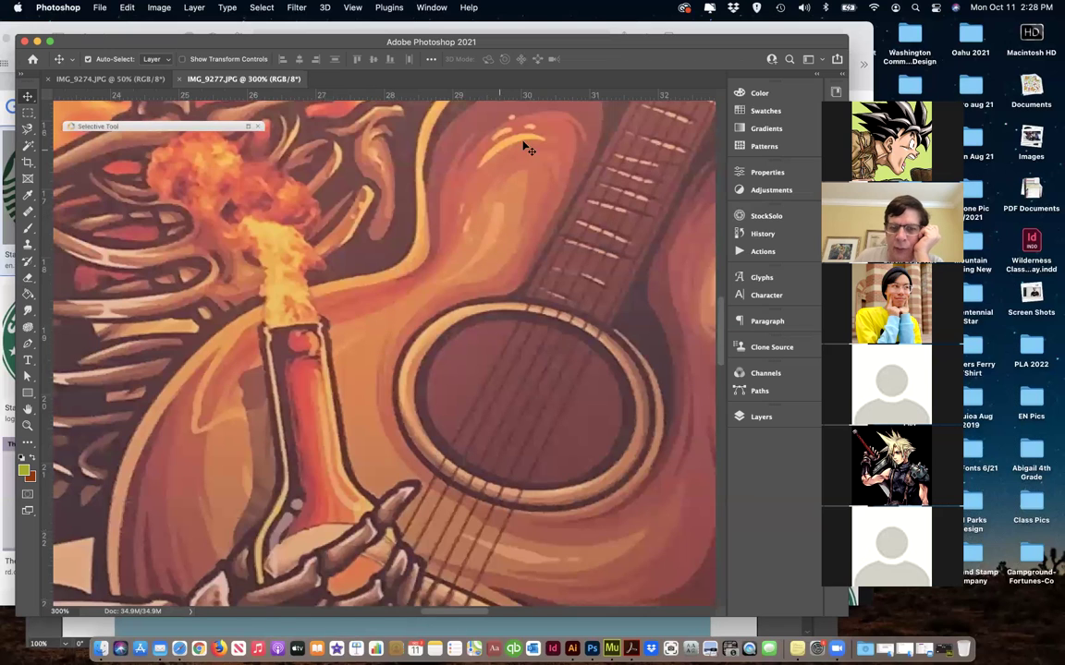
- Examine the mural's guitar, ribcage and moustached skull up close at 300%, and return to the full photo
scroll(487, 291, up, 3)
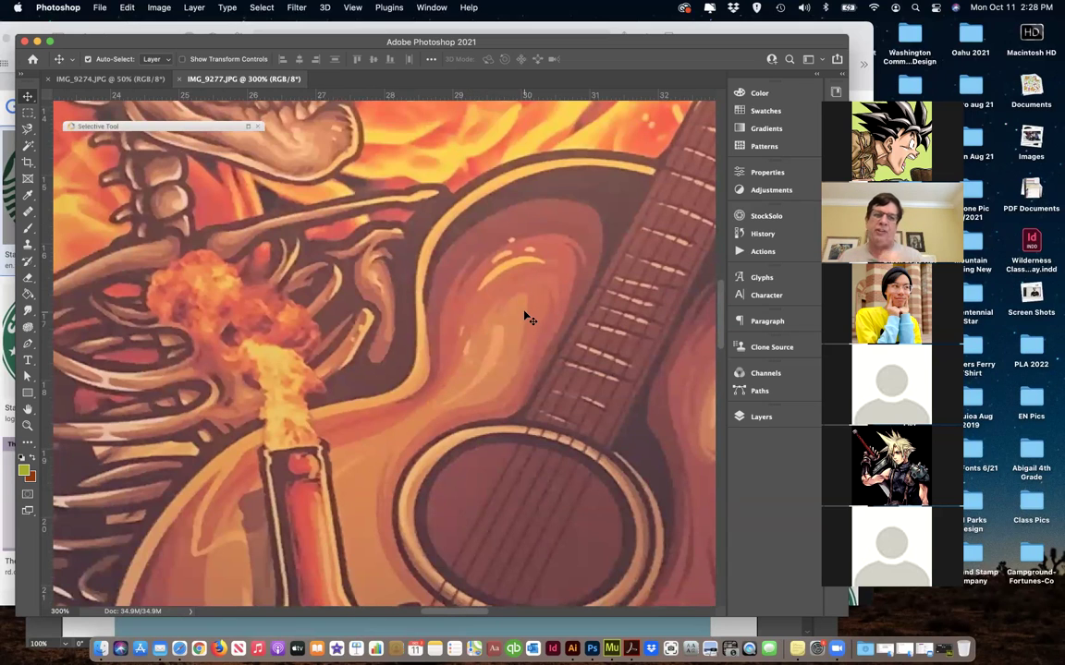
scroll(518, 318, up, 2)
scroll(511, 320, up, 2)
scroll(511, 321, left, 5)
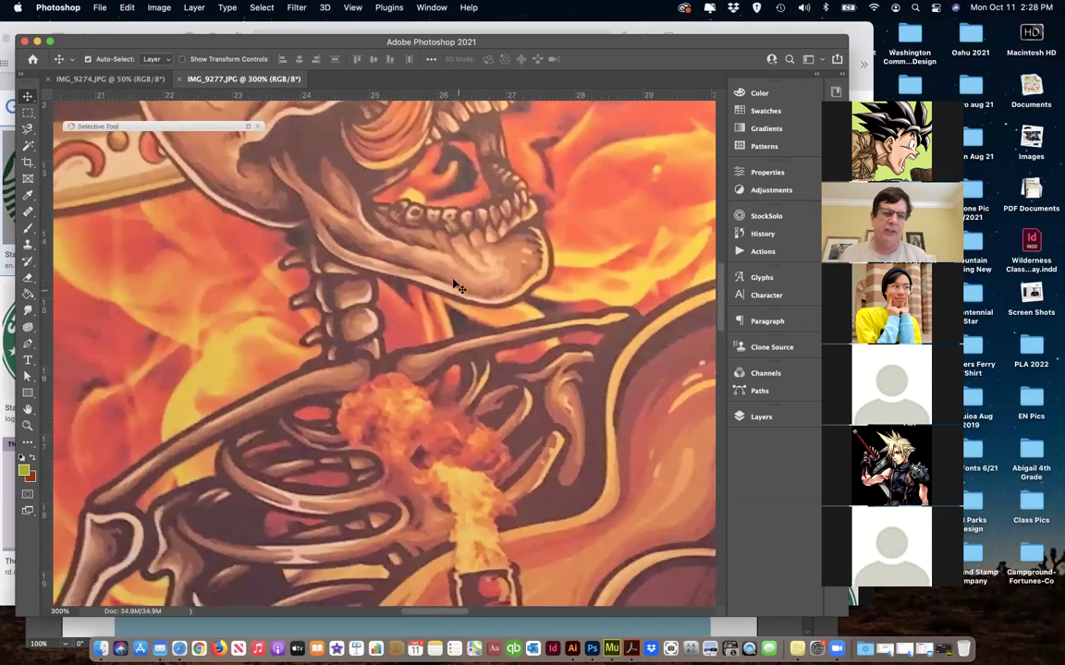
scroll(471, 314, up, 1)
scroll(471, 314, left, 1)
scroll(459, 323, up, 4)
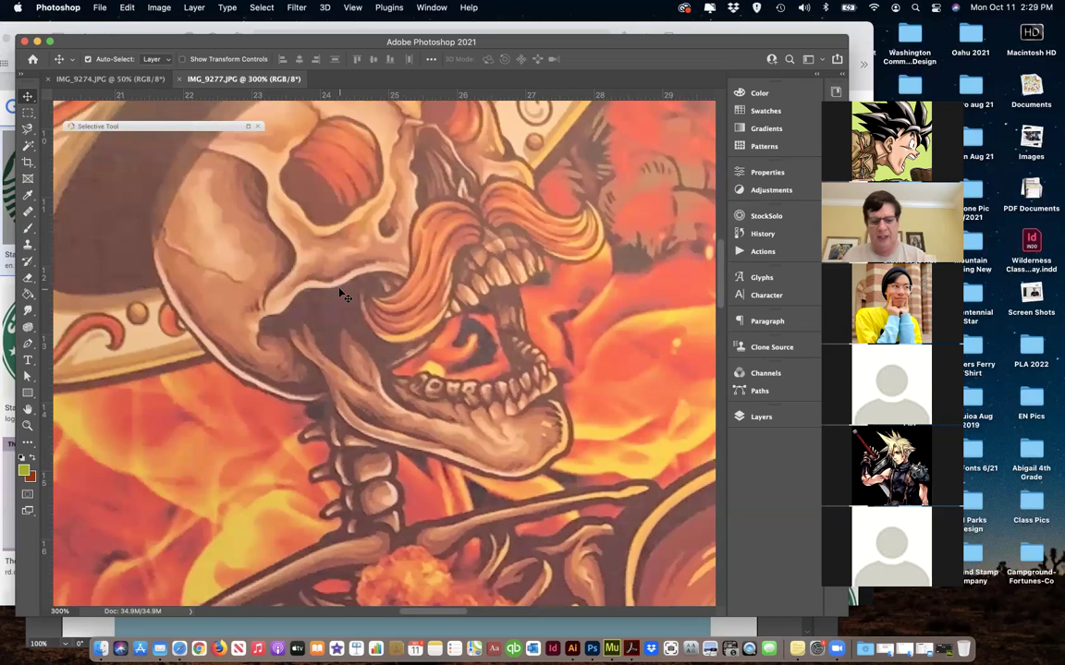
key(super+minus)
key(super+minus)
key(super+minus)
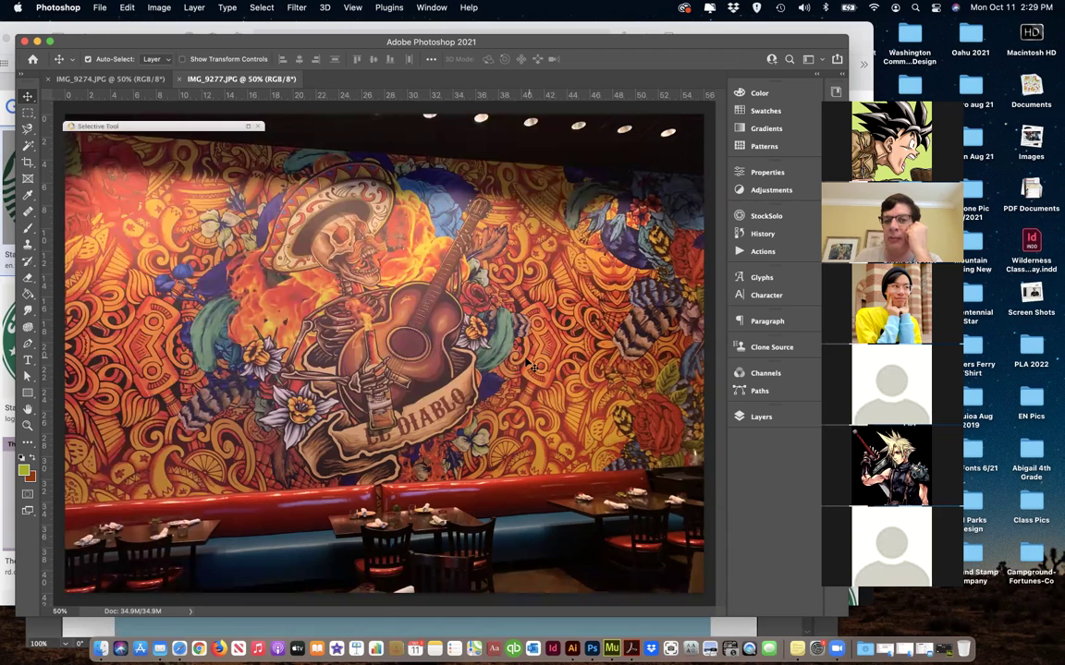
- Compare the full murals in IMG_9274.JPG and IMG_9277.JPG by switching between the two photos, ending on IMG_9277.JPG
click(115, 78)
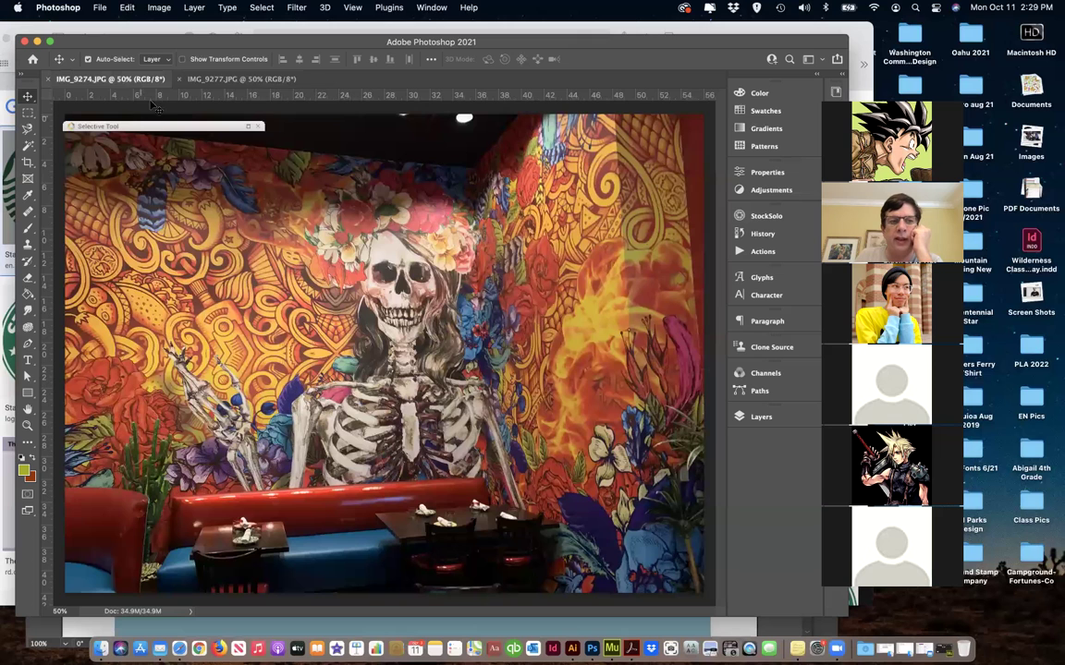
click(208, 79)
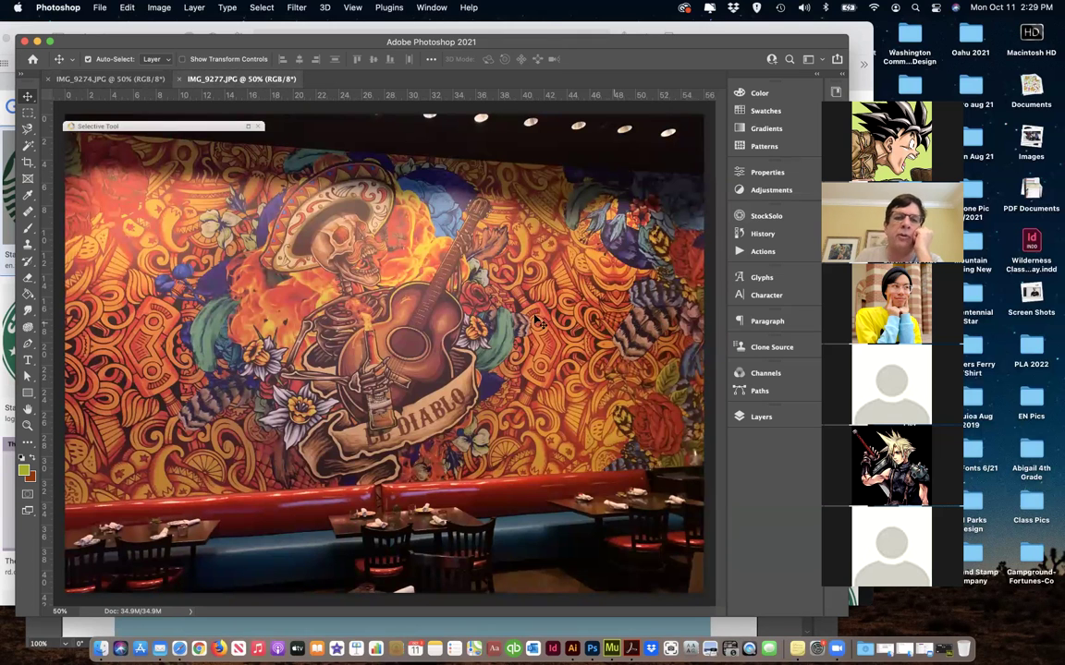
click(110, 78)
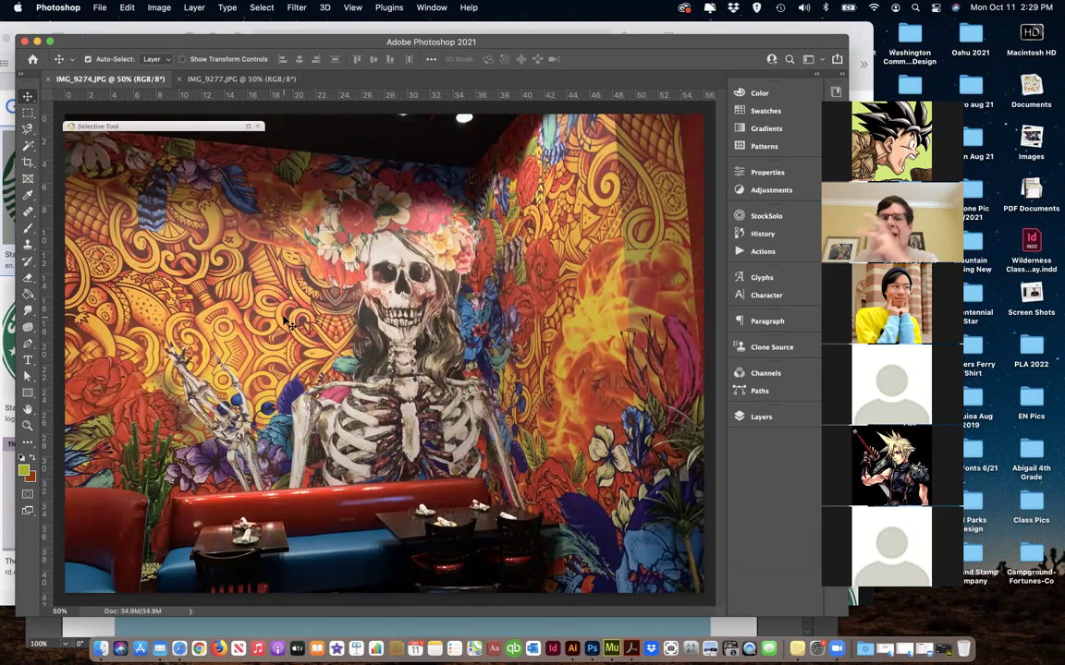
click(190, 77)
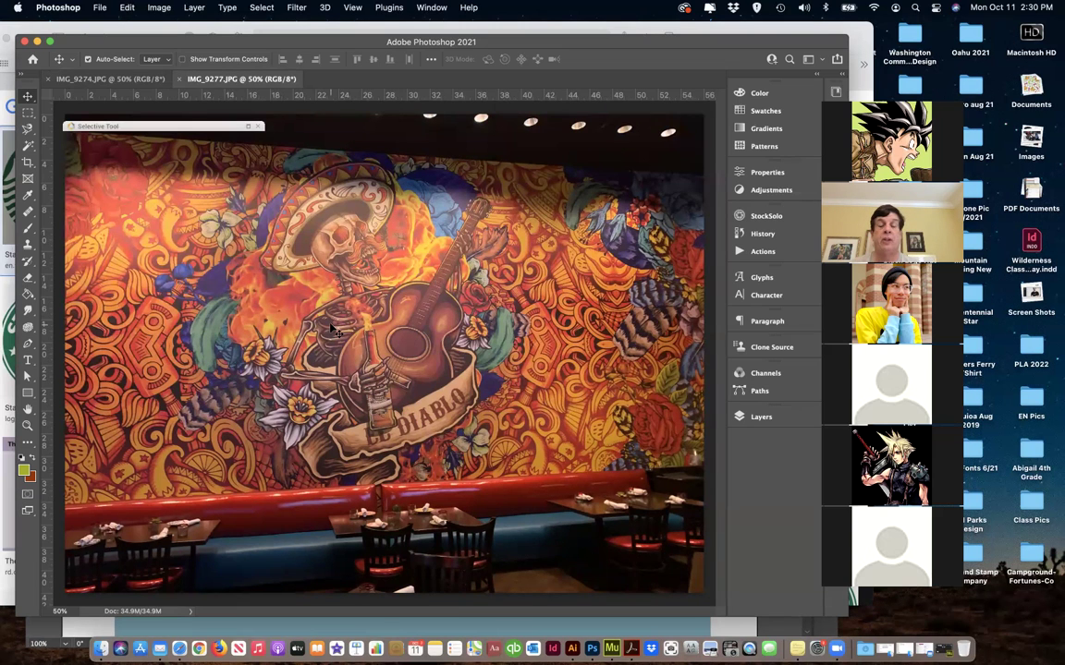
- Inspect the skull and sombrero in IMG_9277.JPG at 100% and 300% magnification, and zoom back out to 66.7%
key(super+1)
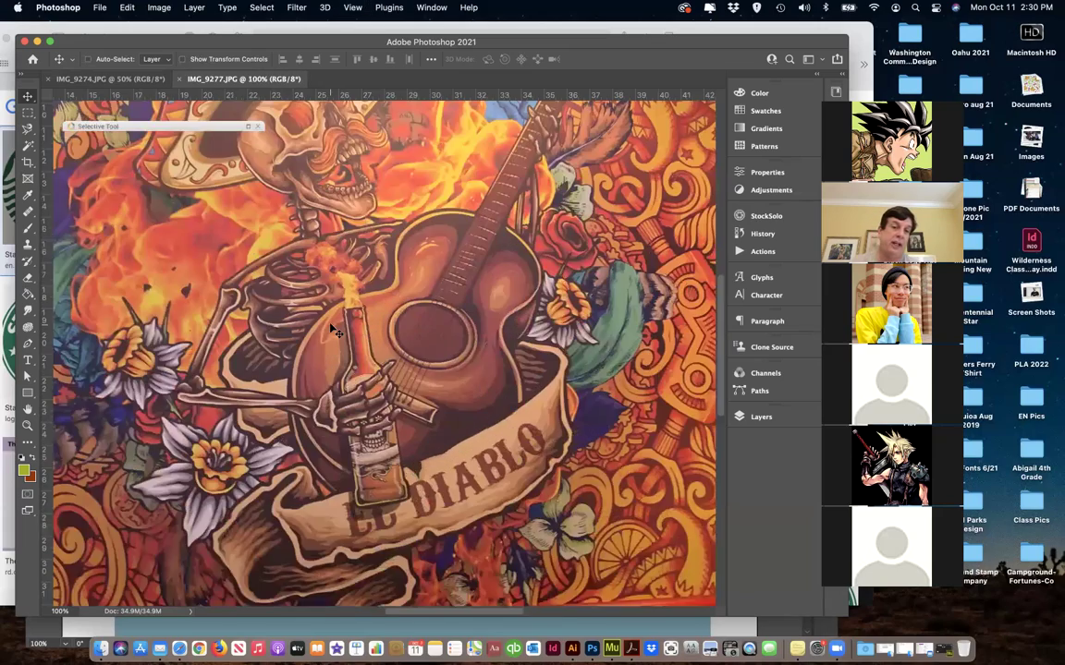
drag(334, 331, 413, 362)
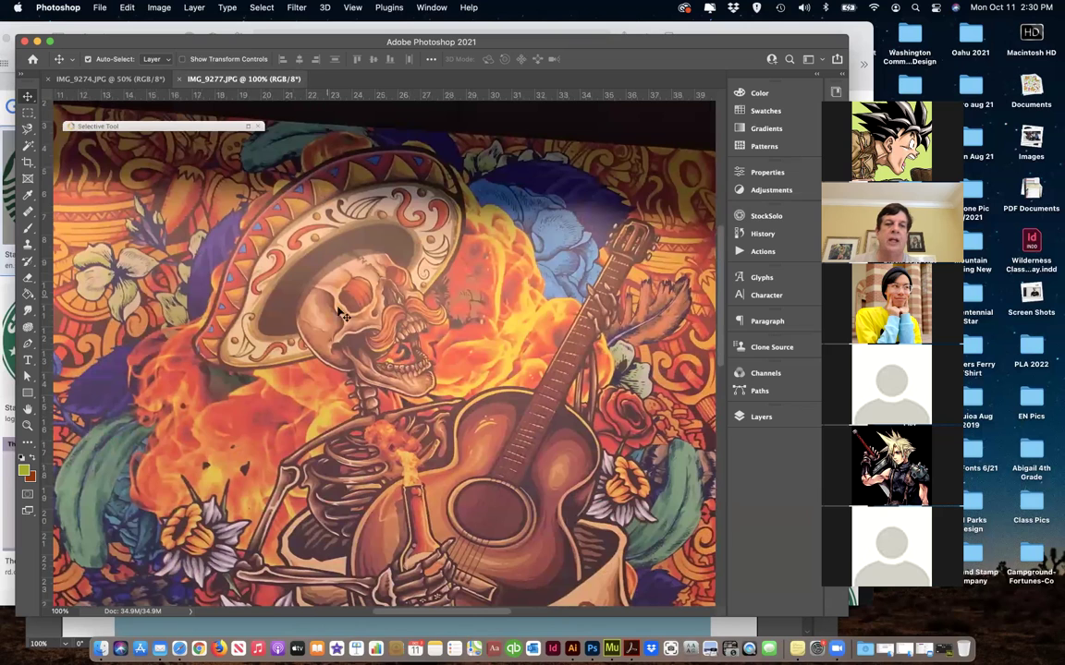
key(super+equal)
key(super+equal)
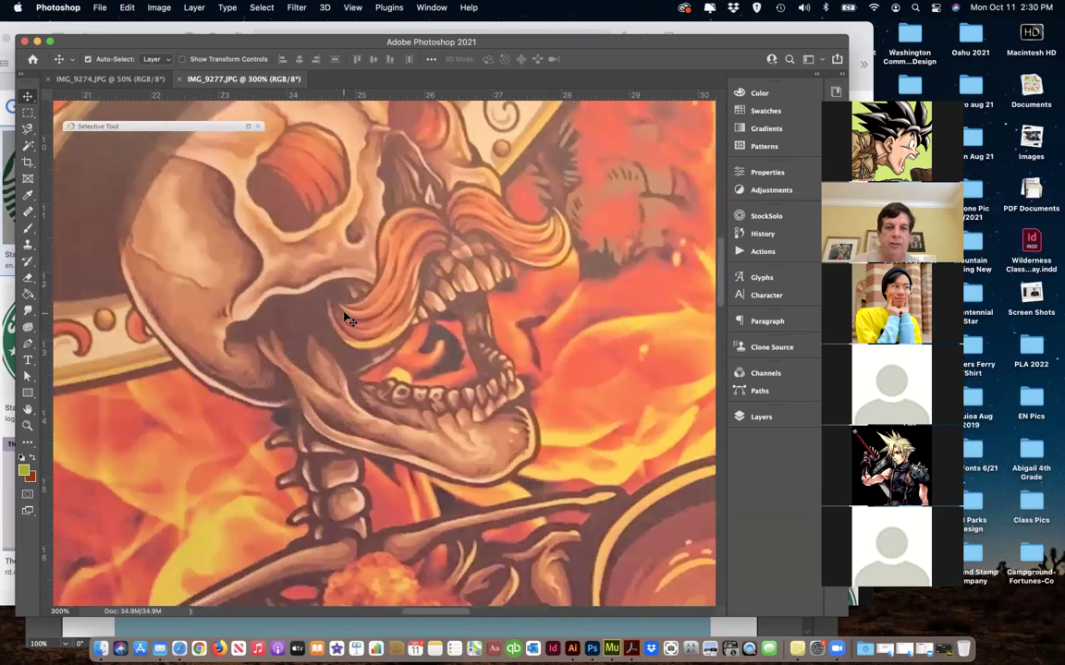
scroll(344, 317, down, 1)
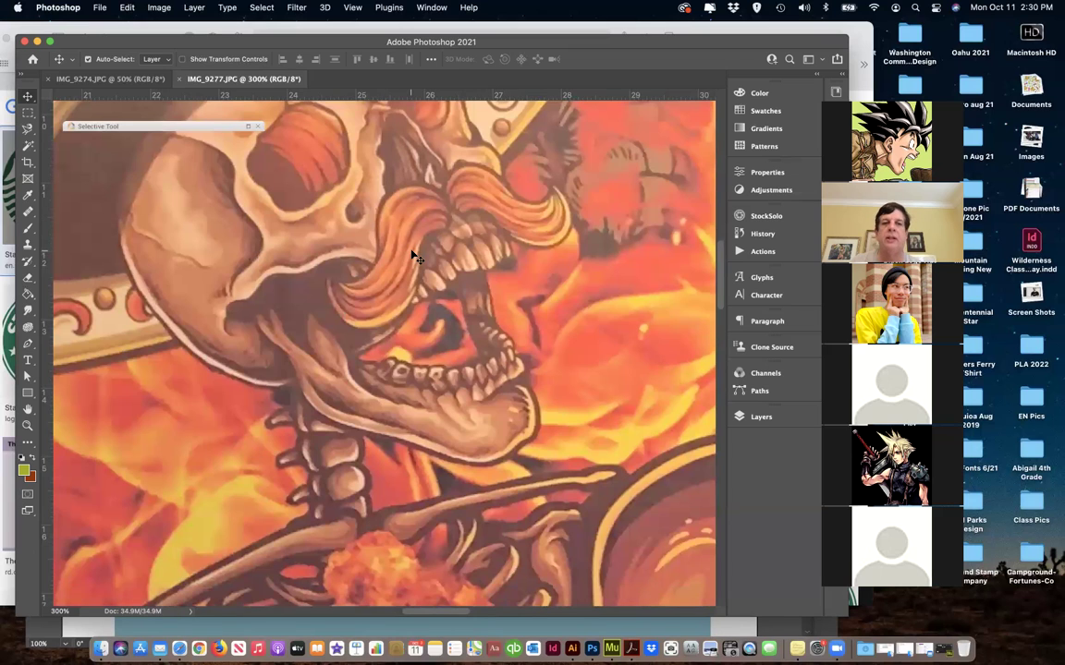
scroll(415, 259, up, 3)
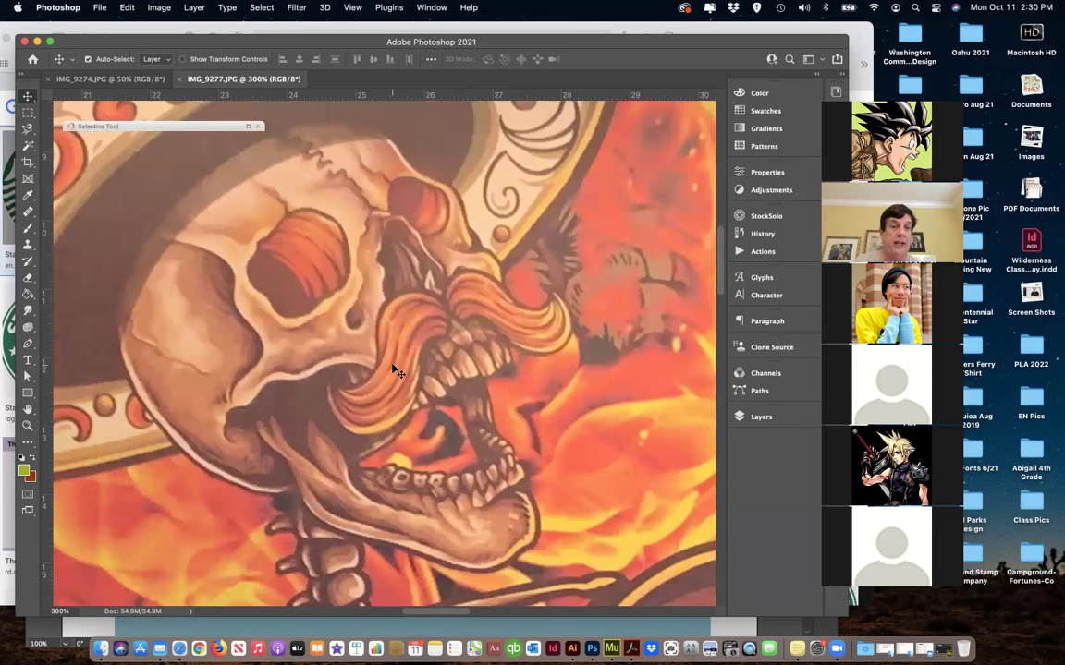
scroll(393, 369, left, 5)
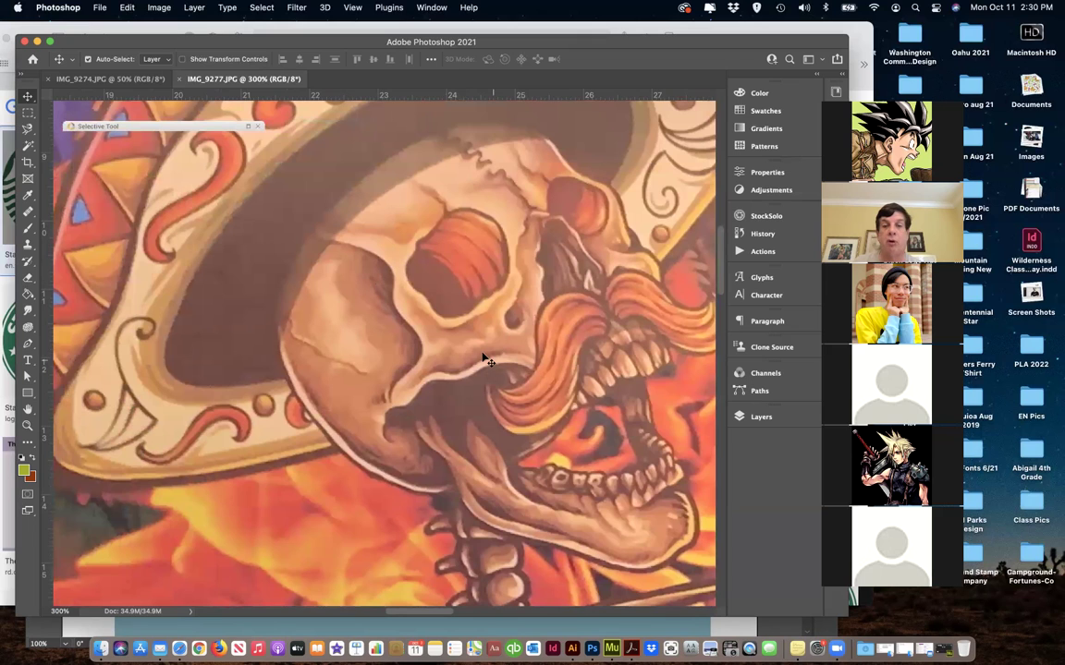
scroll(566, 523, down, 3)
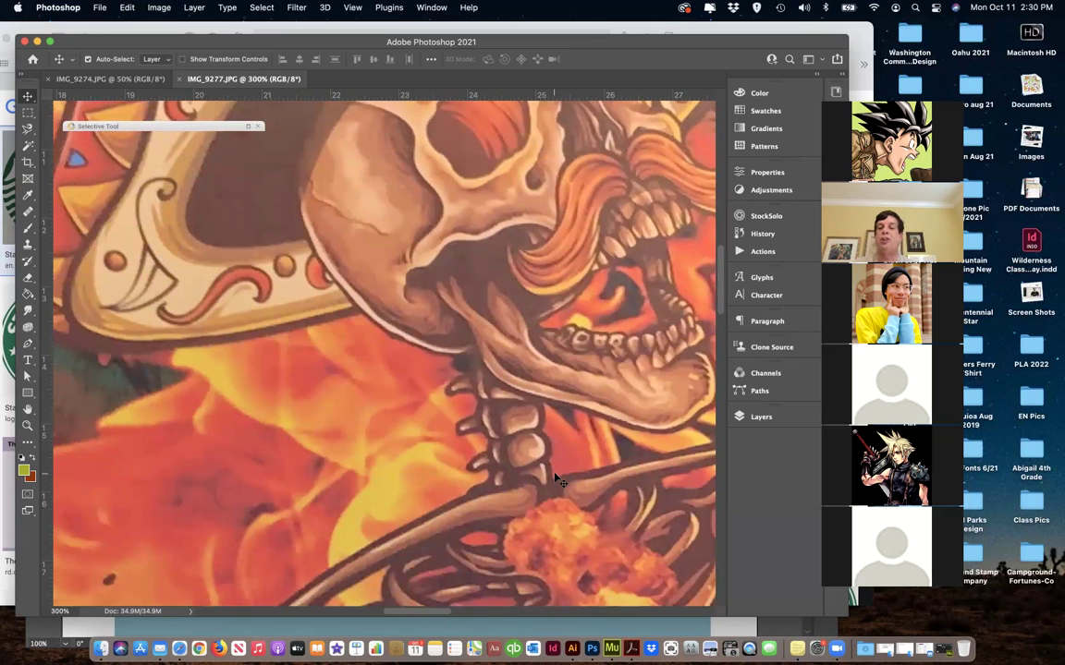
key(super+minus)
key(super+minus)
key(super+minus)
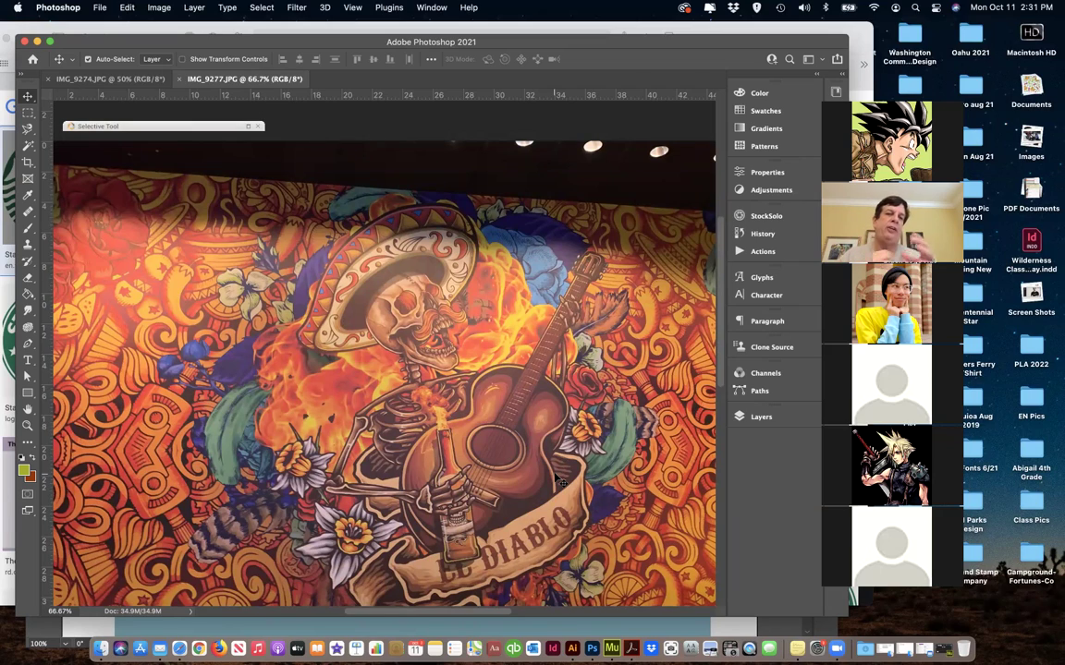
- Examine the orange scroll pattern and flowers on the left side of the mural at 200%, and fit the photo to the window
key(super+equal)
key(super+equal)
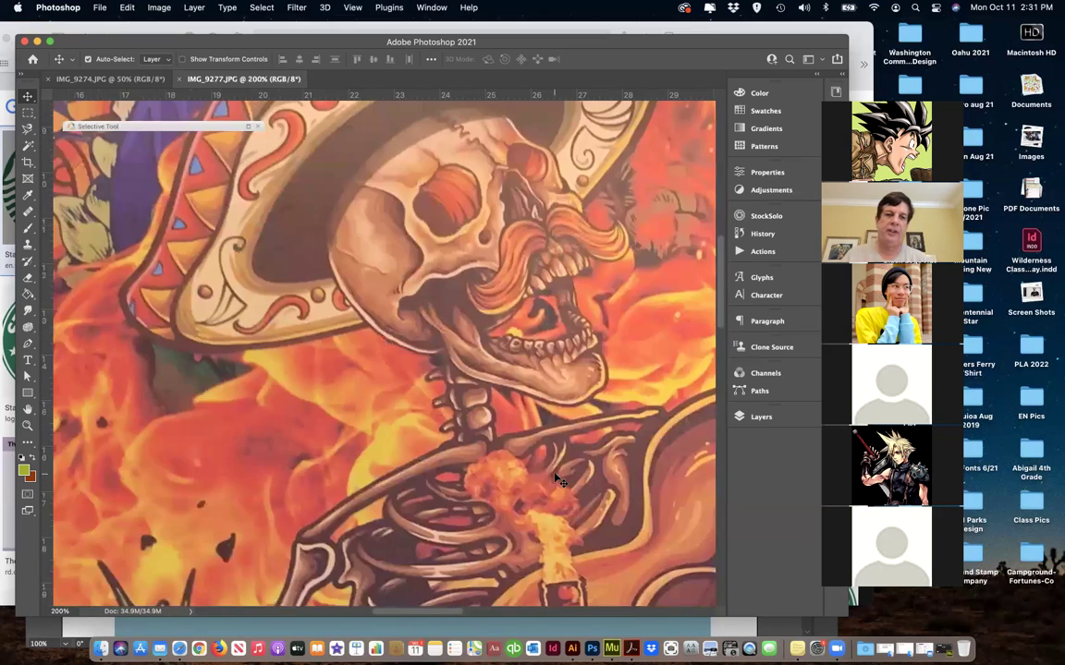
scroll(523, 473, left, 3)
scroll(519, 472, left, 10)
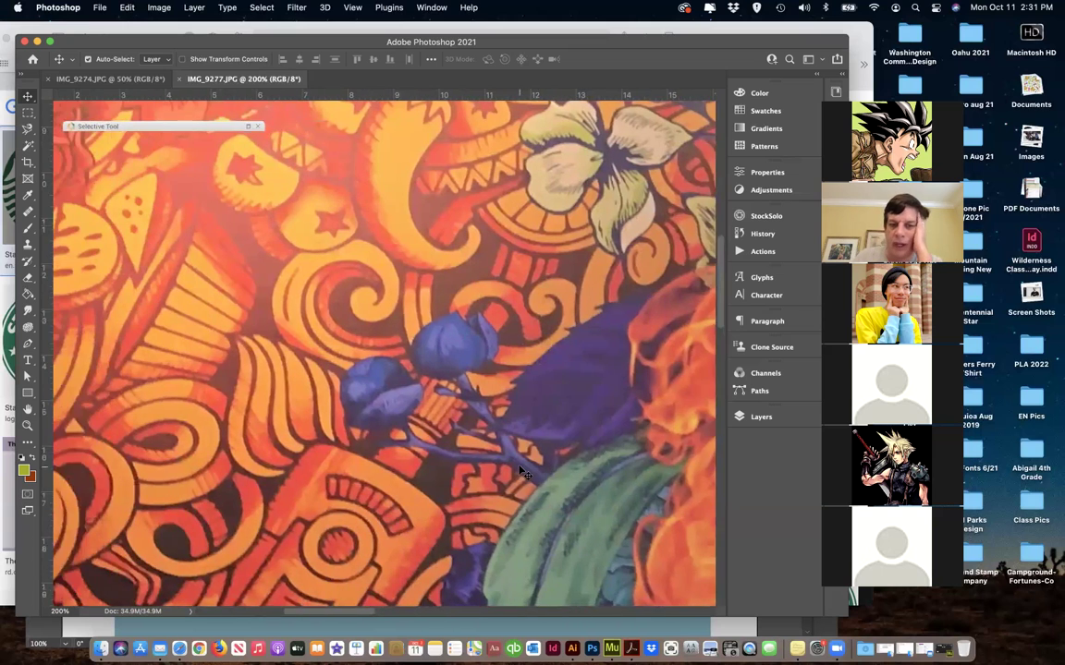
scroll(520, 471, down, 5)
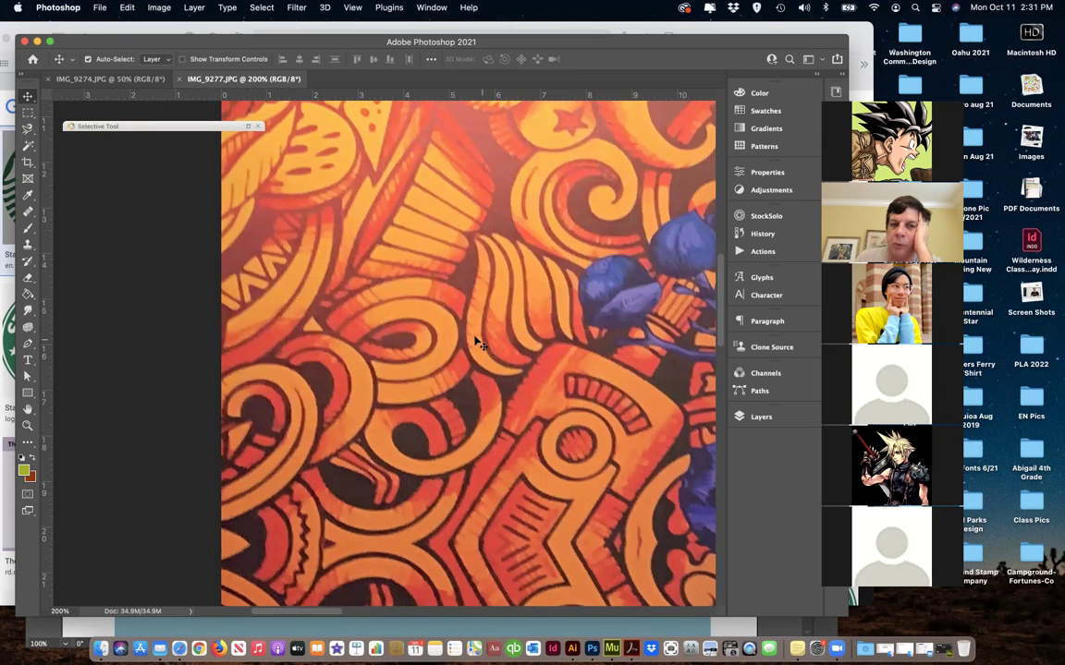
scroll(496, 358, up, 2)
scroll(496, 357, up, 4)
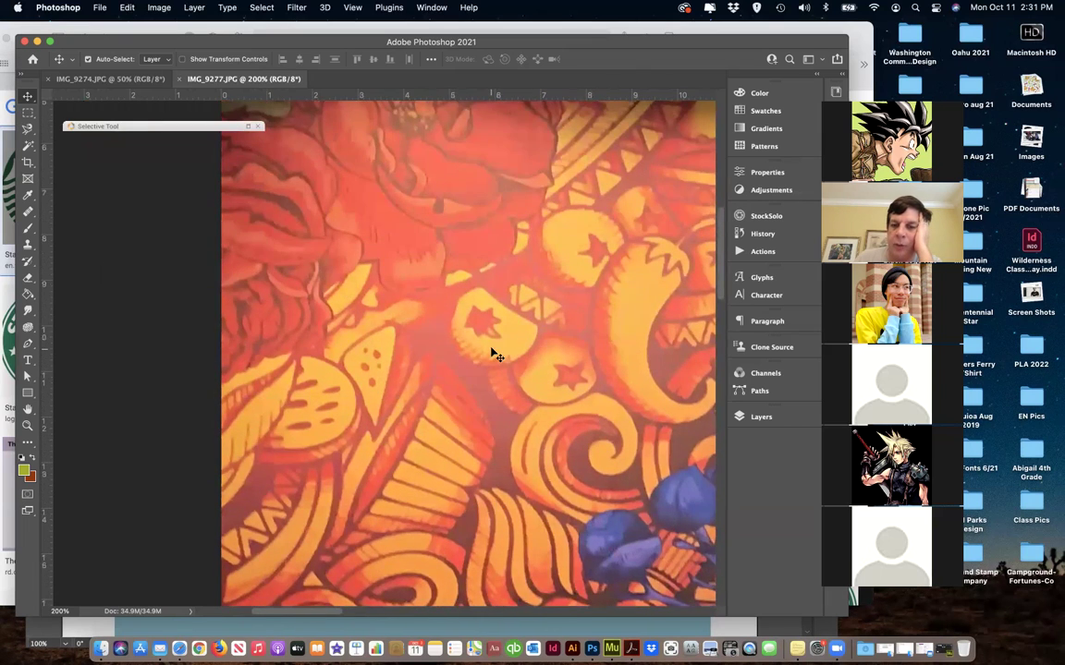
key(super+0)
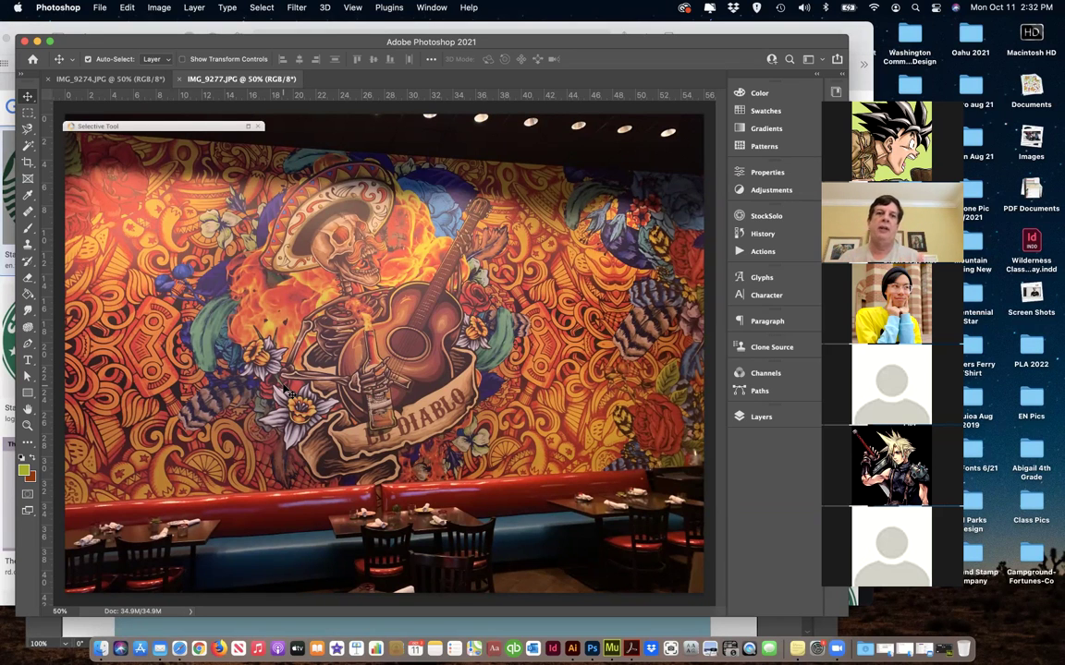
- In the image size settings of IMG_9277.JPG, try 300 pixels/inch and set the height to 96 inches without resampling
click(126, 8)
mouse_move(159, 8)
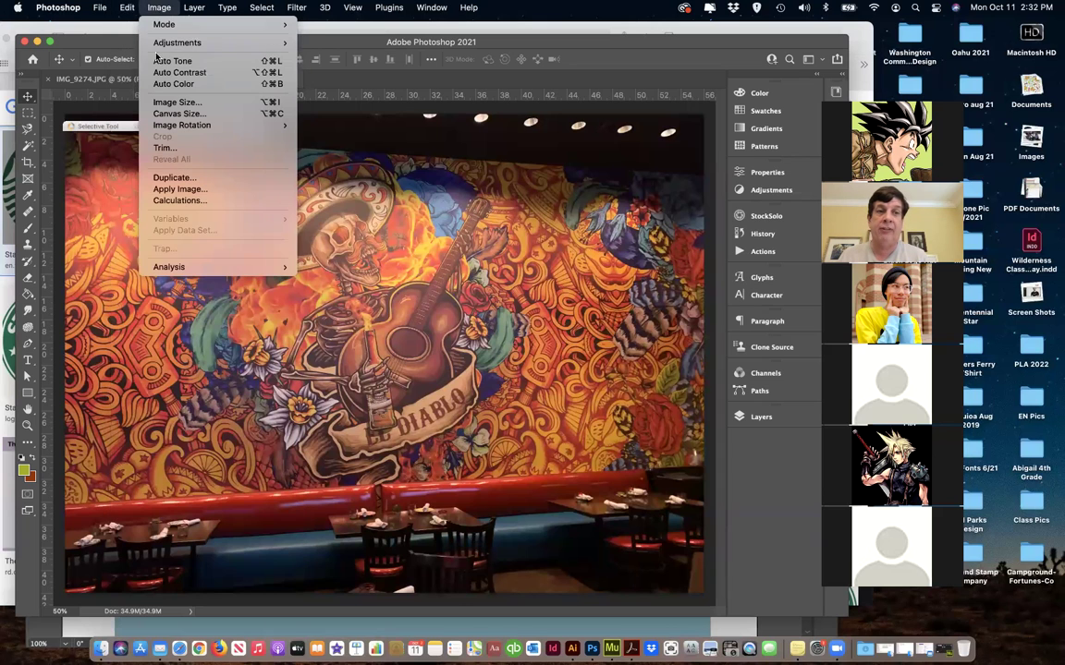
click(164, 101)
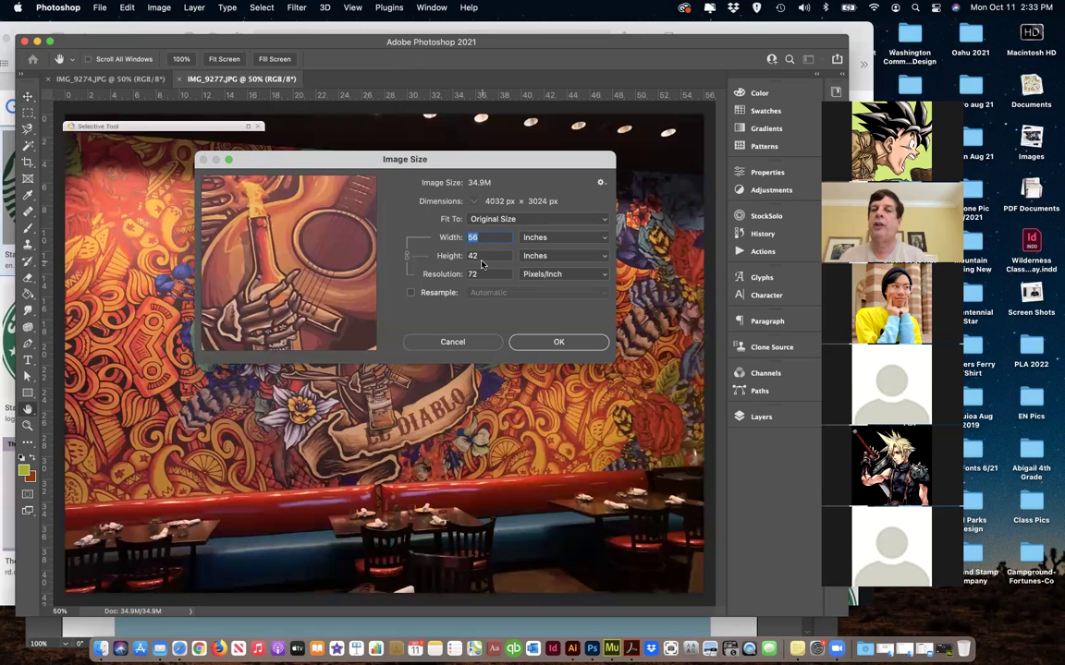
key(Tab)
key(Tab)
text(300)
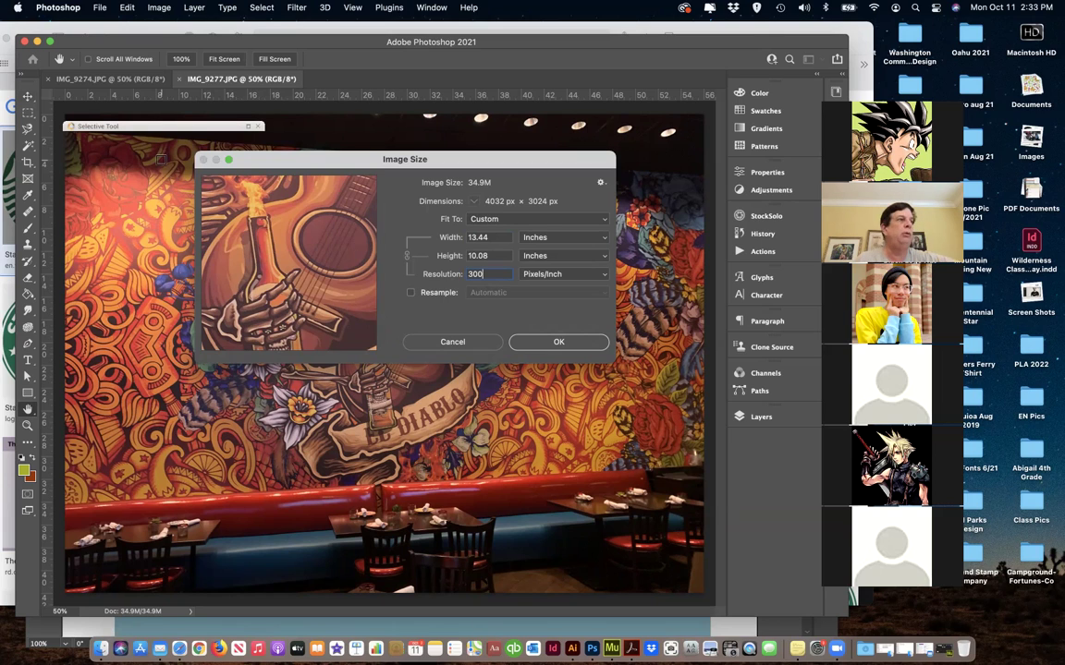
double_click(487, 255)
text(96)
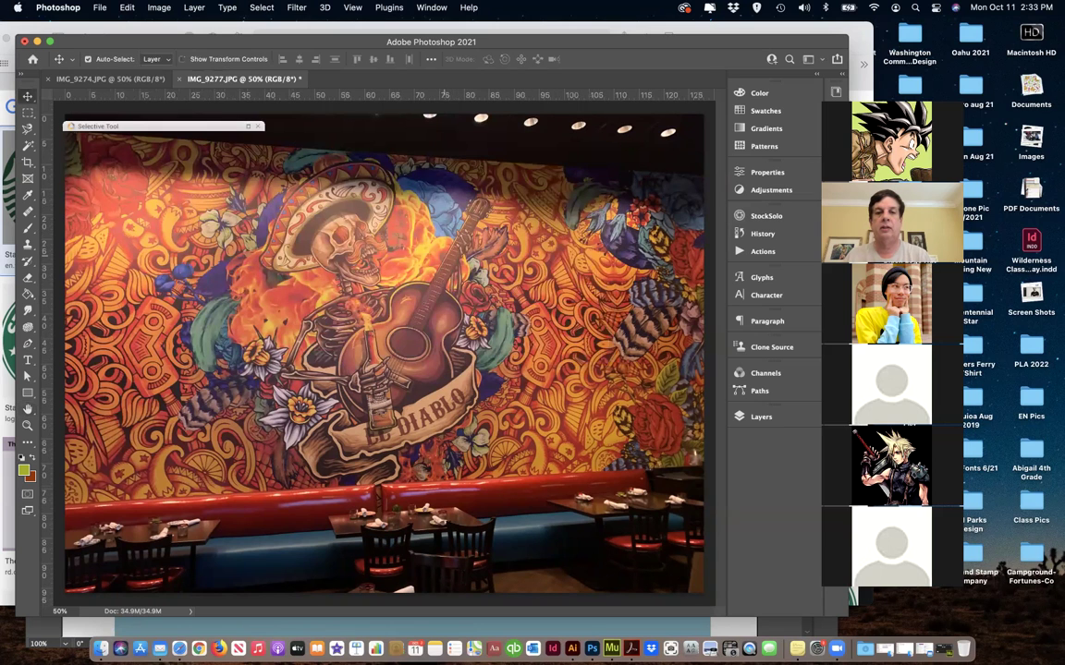
- Check the resolution of the enlarged IMG_9277.JPG in its image size settings
click(159, 7)
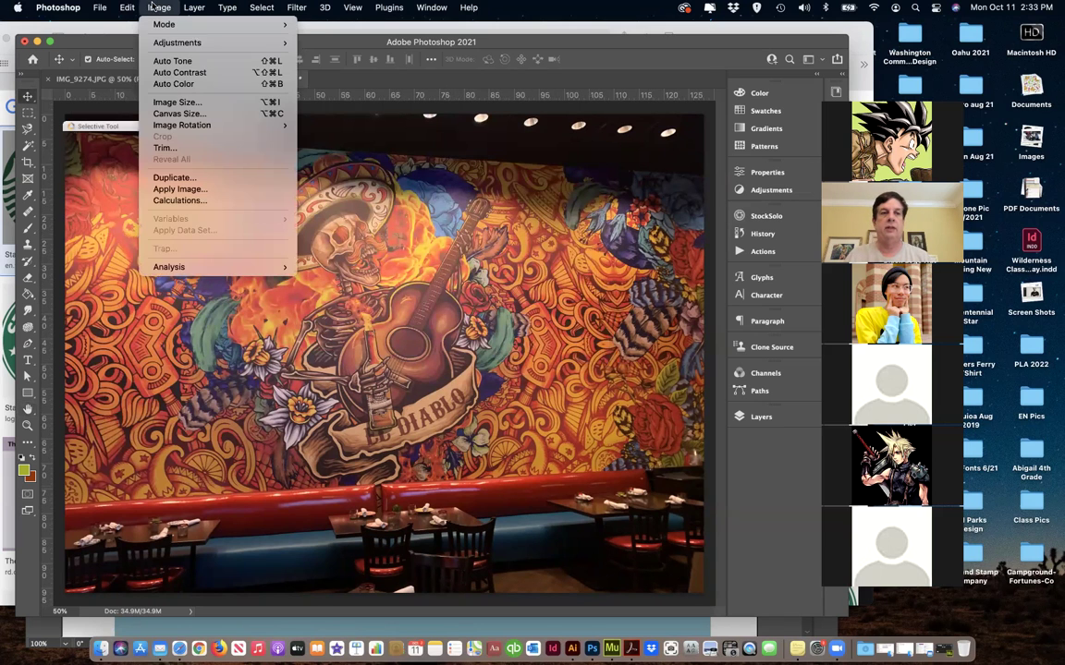
click(166, 102)
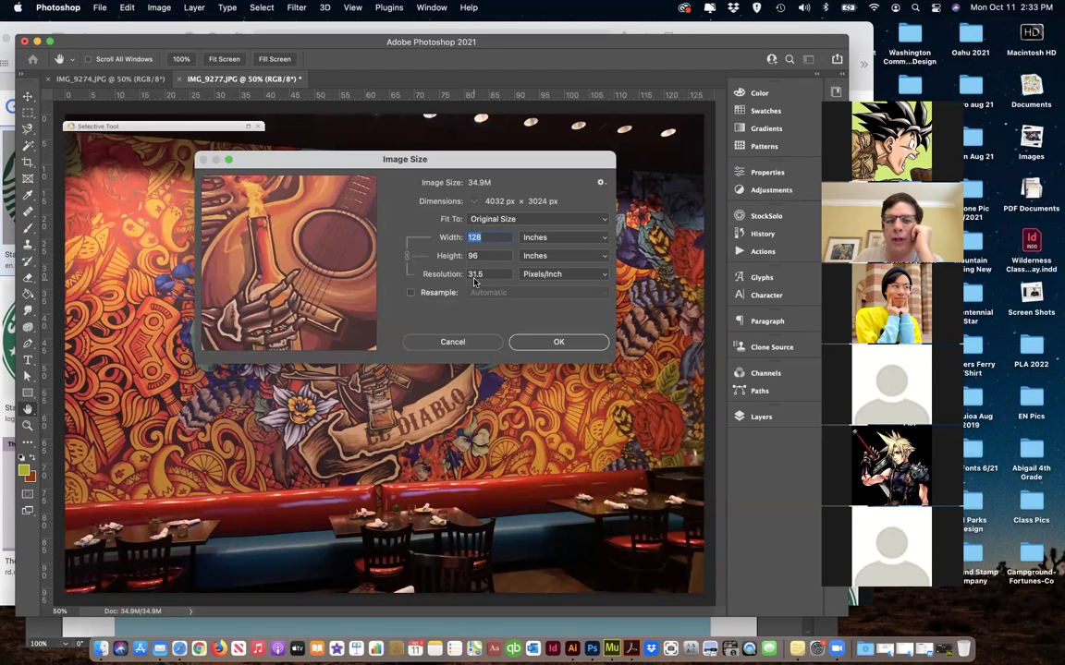
click(550, 342)
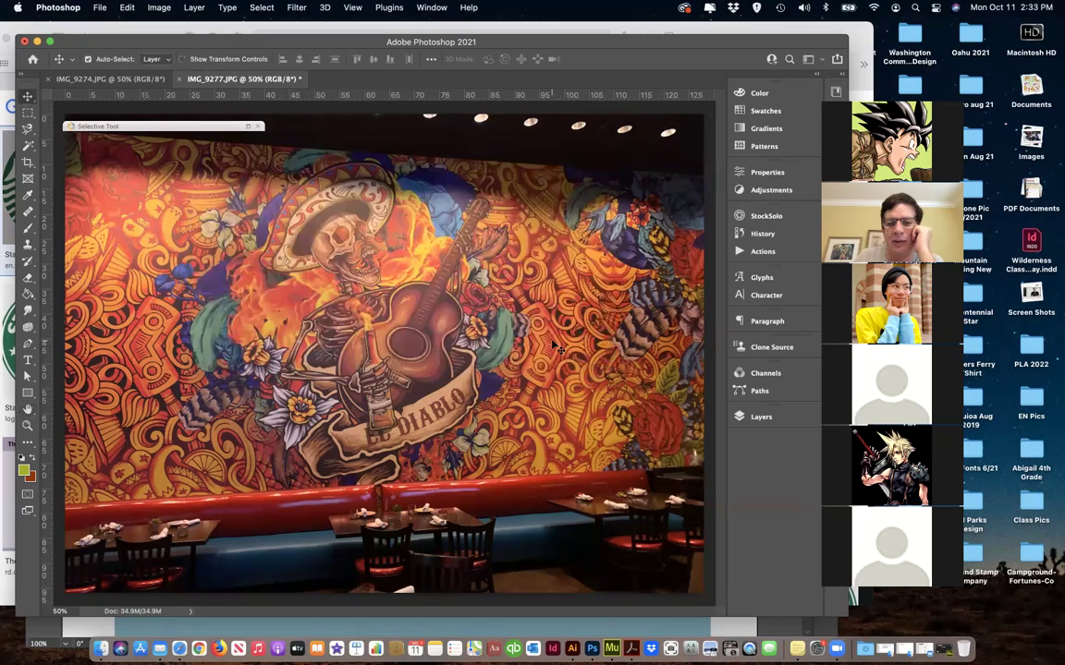
- Inspect the pixel detail of the bottle, bony hand and guitar at up to 700%, and zoom back out to 33.3%
scroll(430, 354, up, 5)
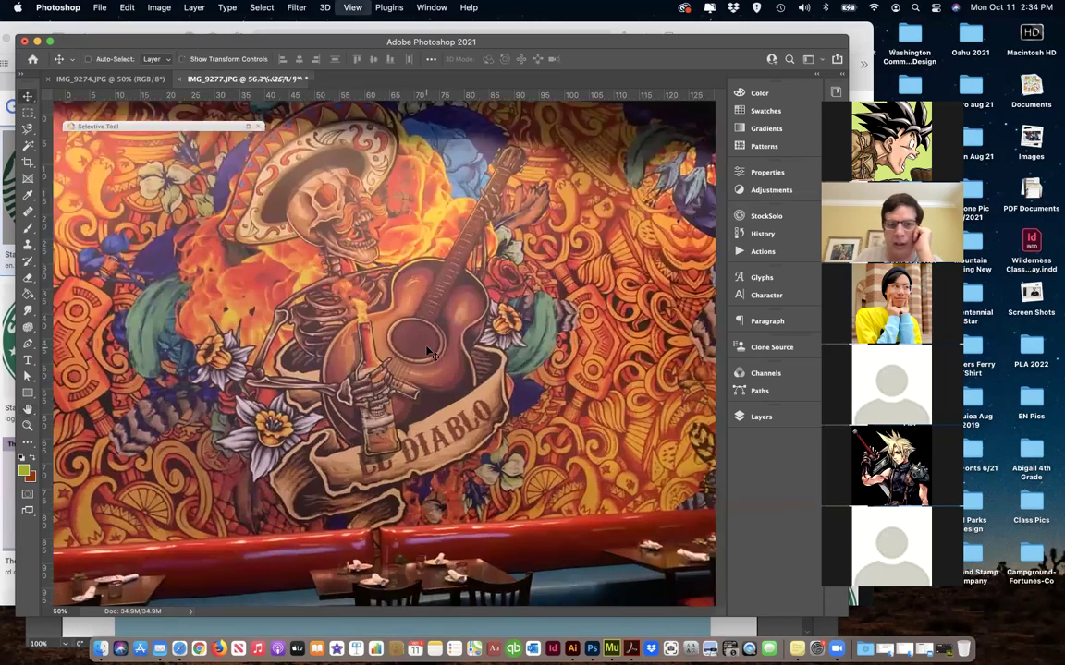
key(super+equal)
key(super+equal)
key(super+equal)
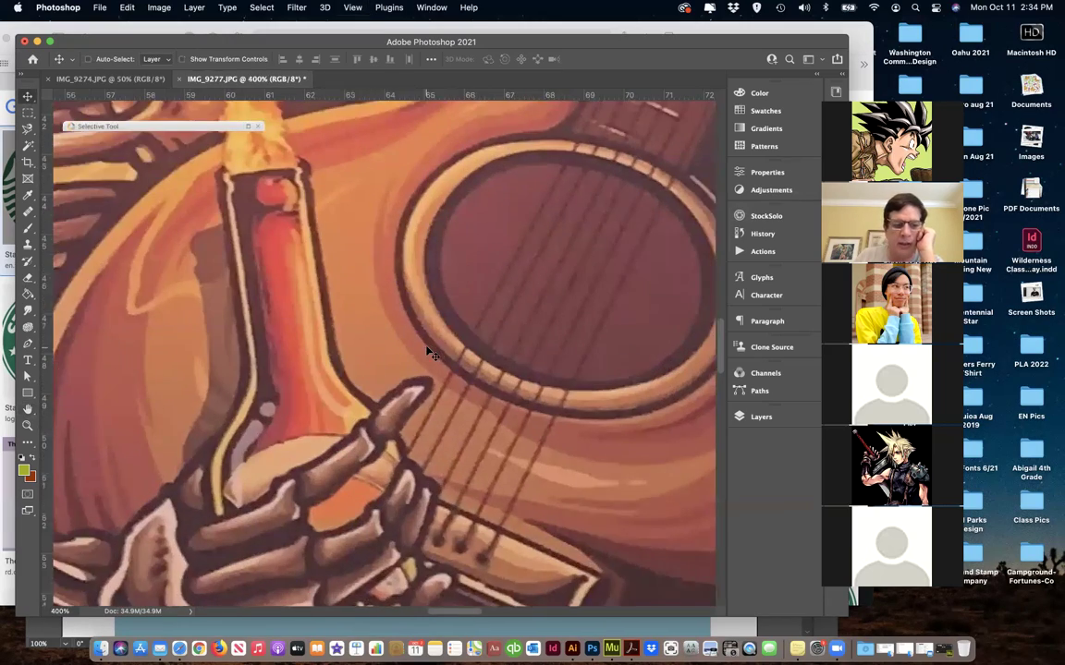
key(super+equal)
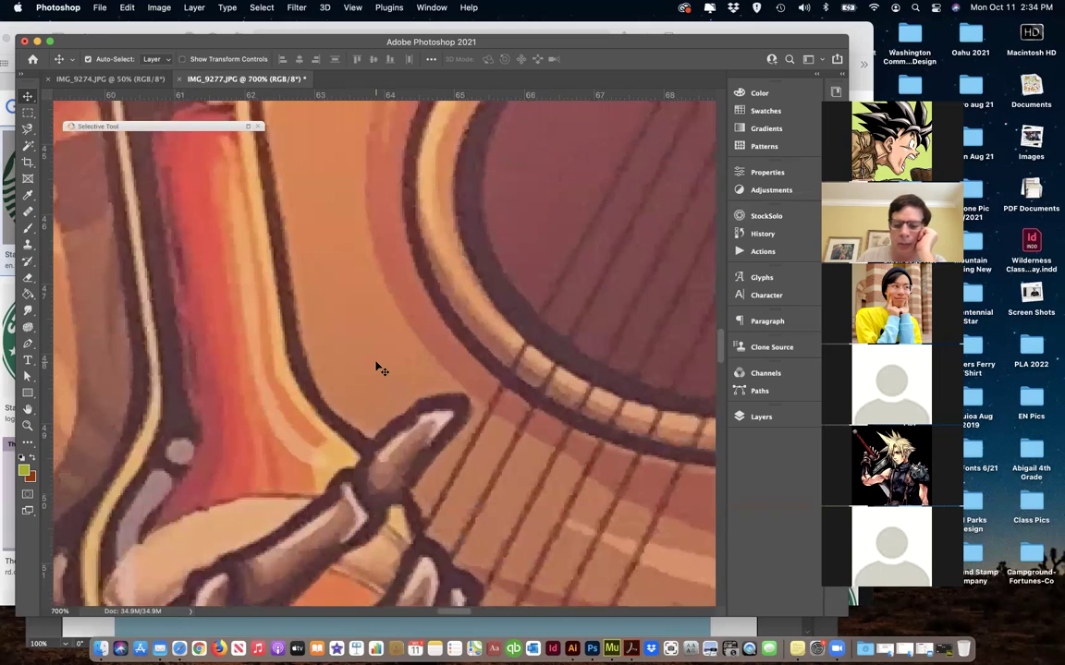
key(super+minus)
key(super+minus)
key(super+minus)
key(super+minus)
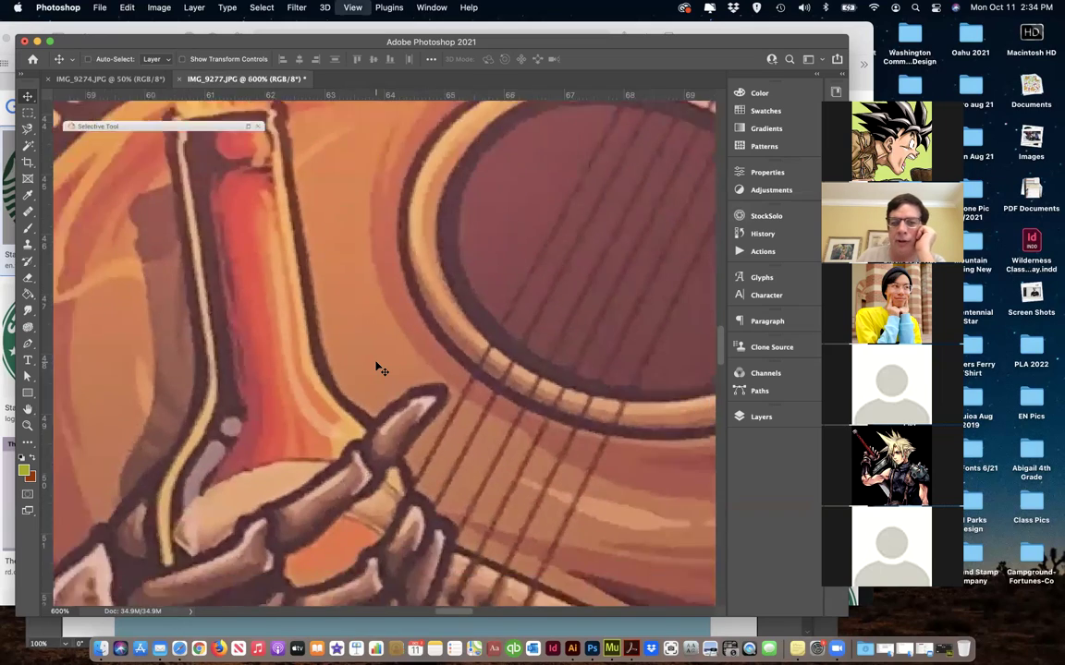
key(super+minus)
key(super+minus)
key(super+minus)
key(super+minus)
key(super+minus)
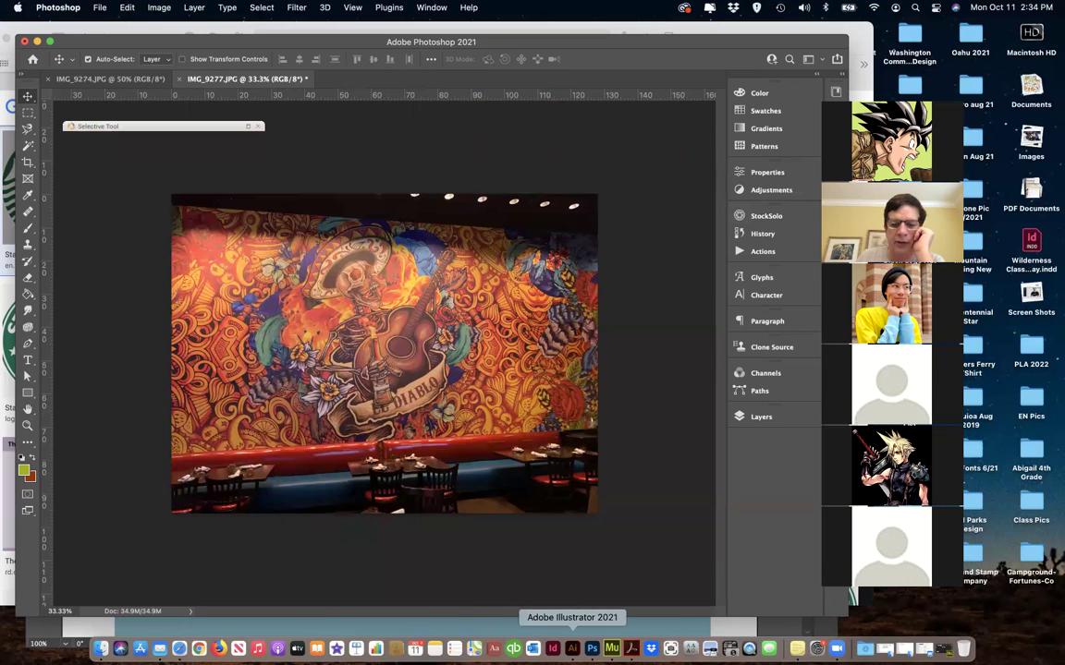
- Switch to Illustrator and select the whole Starbucks logo group with the Selection tool
click(572, 648)
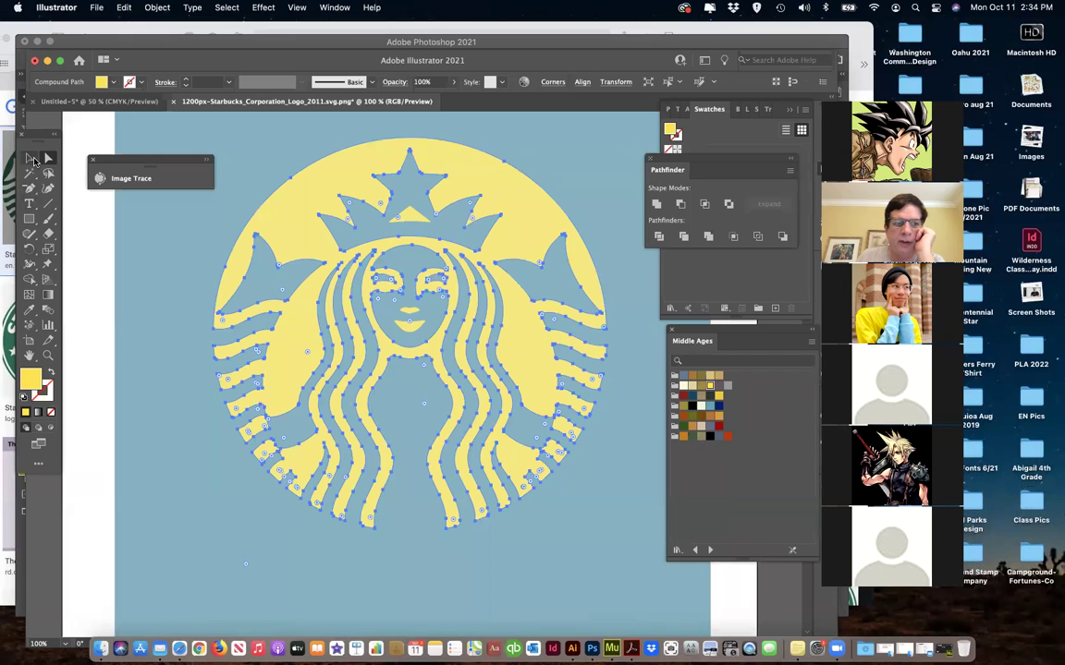
click(28, 158)
click(231, 236)
click(292, 251)
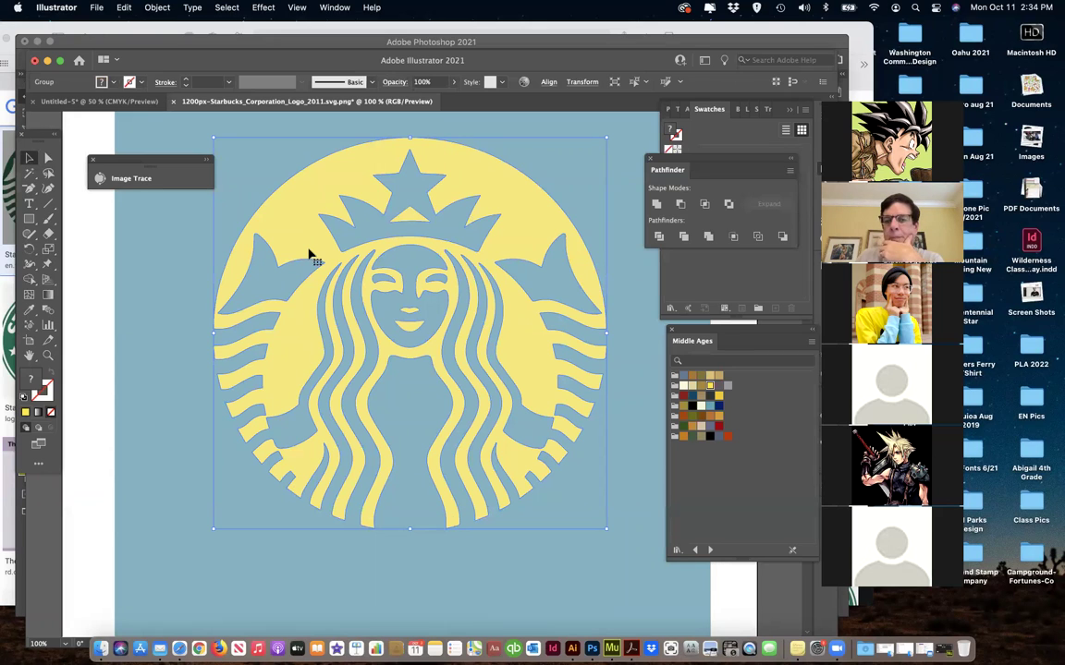
- Scale the whole Starbucks logo group up until it extends well beyond the artboard
key(super+equal)
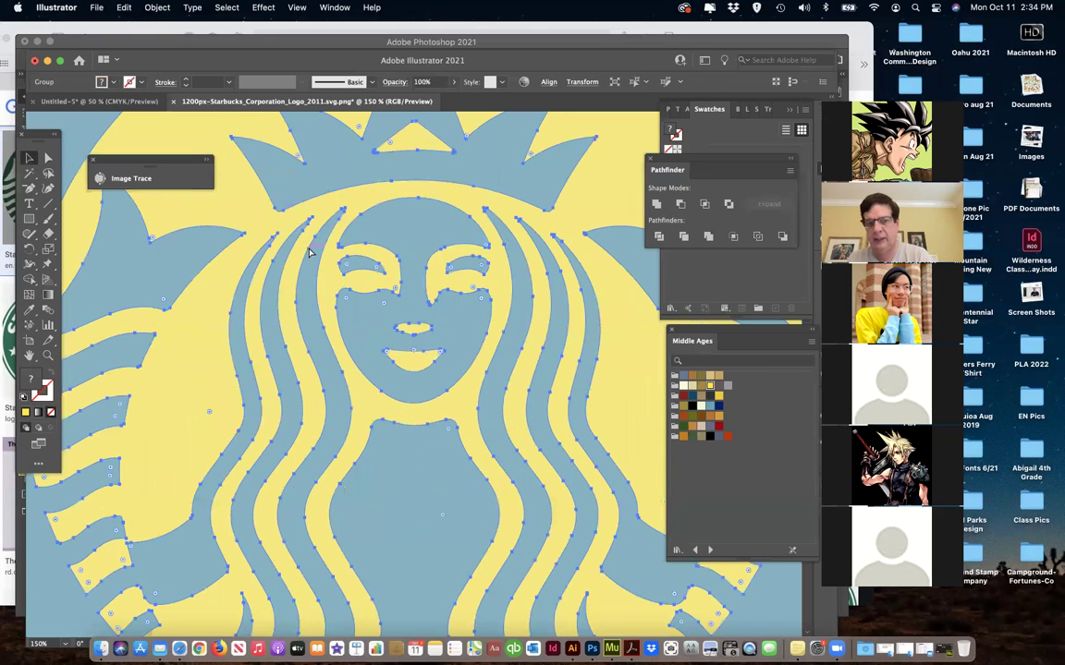
key(super+minus)
key(super+minus)
key(super+minus)
key(super+minus)
key(super+minus)
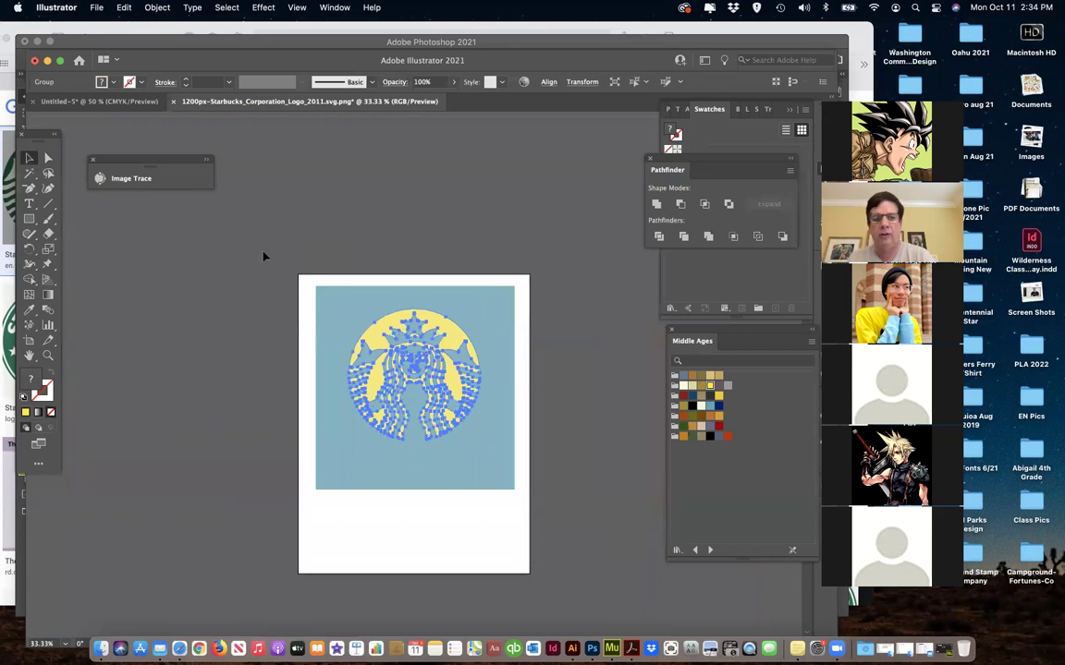
click(379, 335)
click(408, 366)
drag(481, 443, 582, 337)
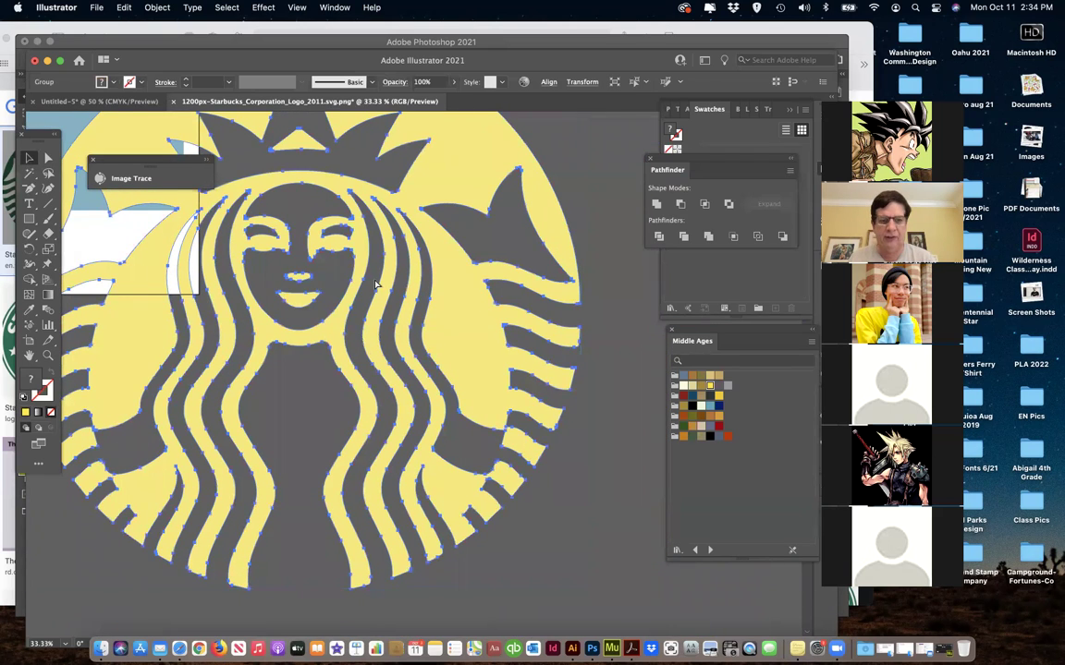
- Scale the logo group down to a tiny size near the upper-left corner of the blue rectangle
key(Delete)
scroll(351, 281, left, 10)
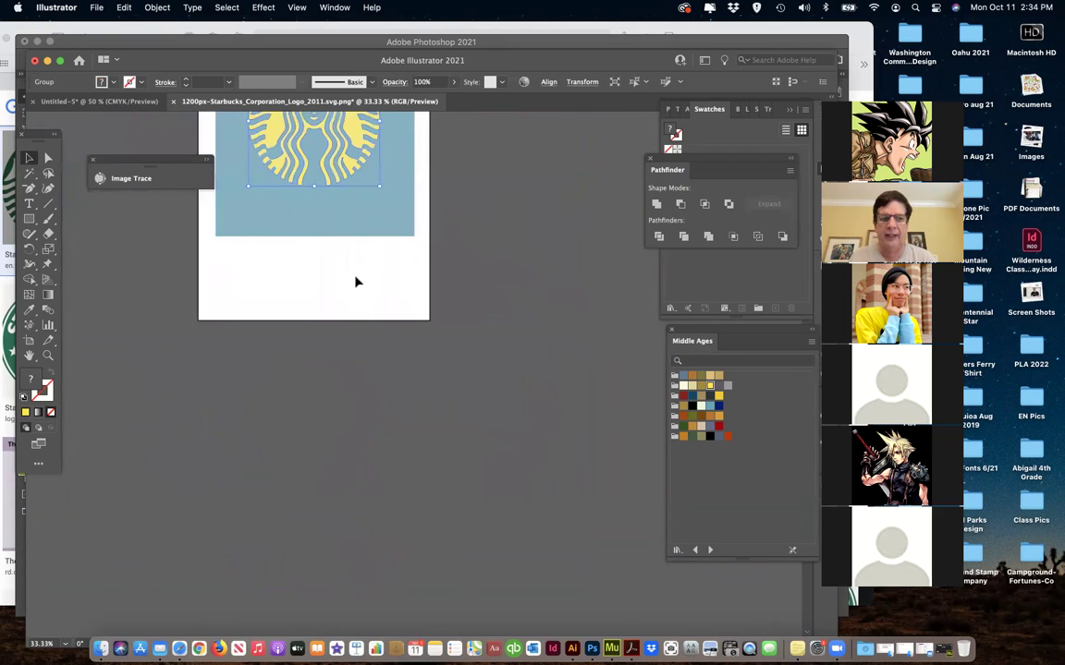
drag(401, 185, 283, 118)
- Examine the edge quality of the tiny logo at up to 3200% zoom
key(super+equal)
key(super+equal)
key(super+equal)
key(super+equal)
key(super+equal)
key(super+equal)
key(super+equal)
key(super+equal)
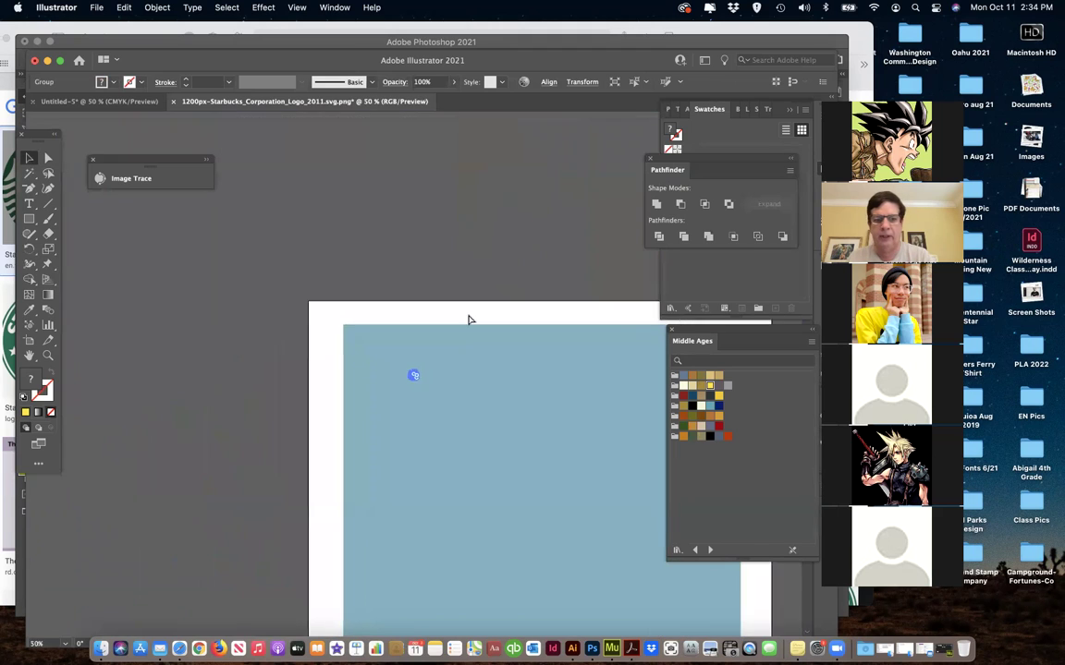
key(super+equal)
key(super+equal)
key(super+equal)
key(super+equal)
key(super+equal)
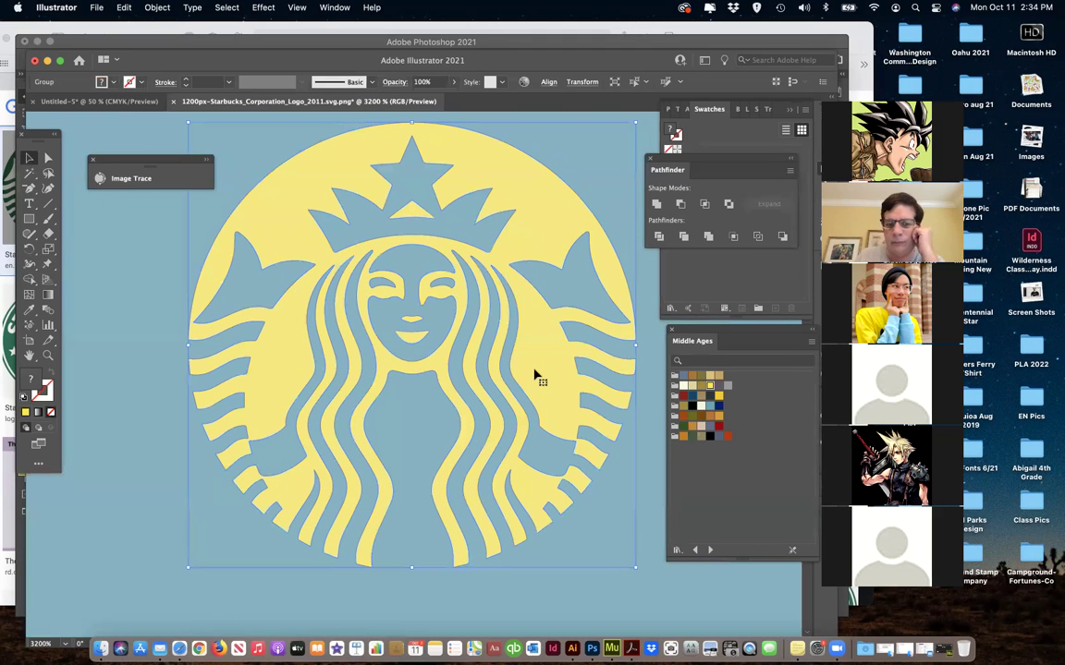
- Scale the tiny logo group up proportionally to about five times its size
key(super+minus)
key(super+minus)
key(super+minus)
key(super+minus)
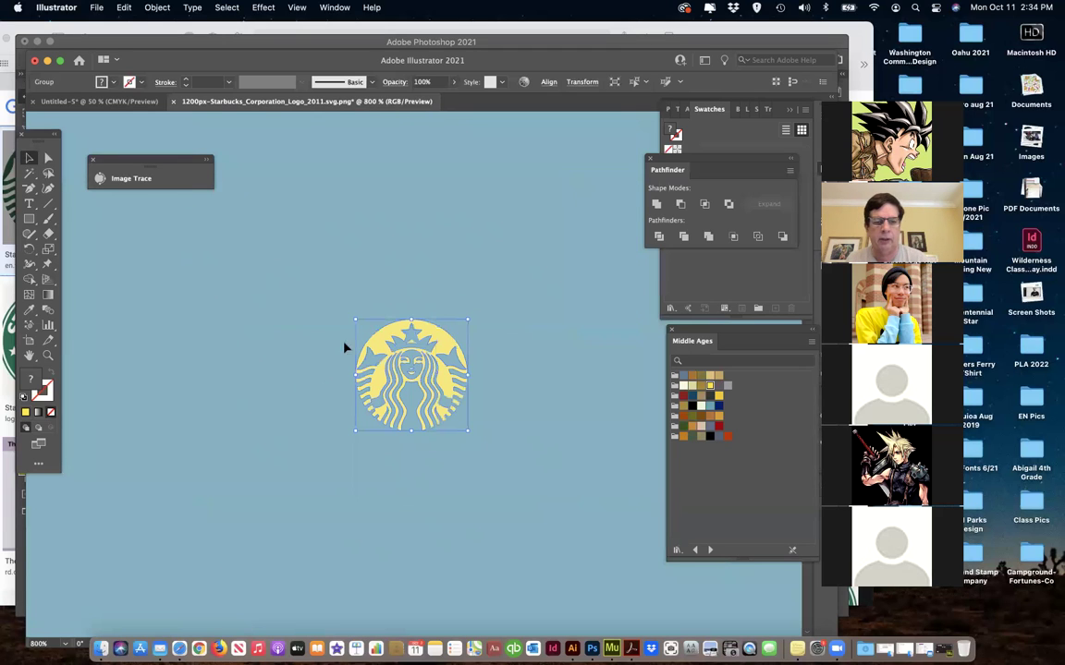
drag(469, 319, 577, 201)
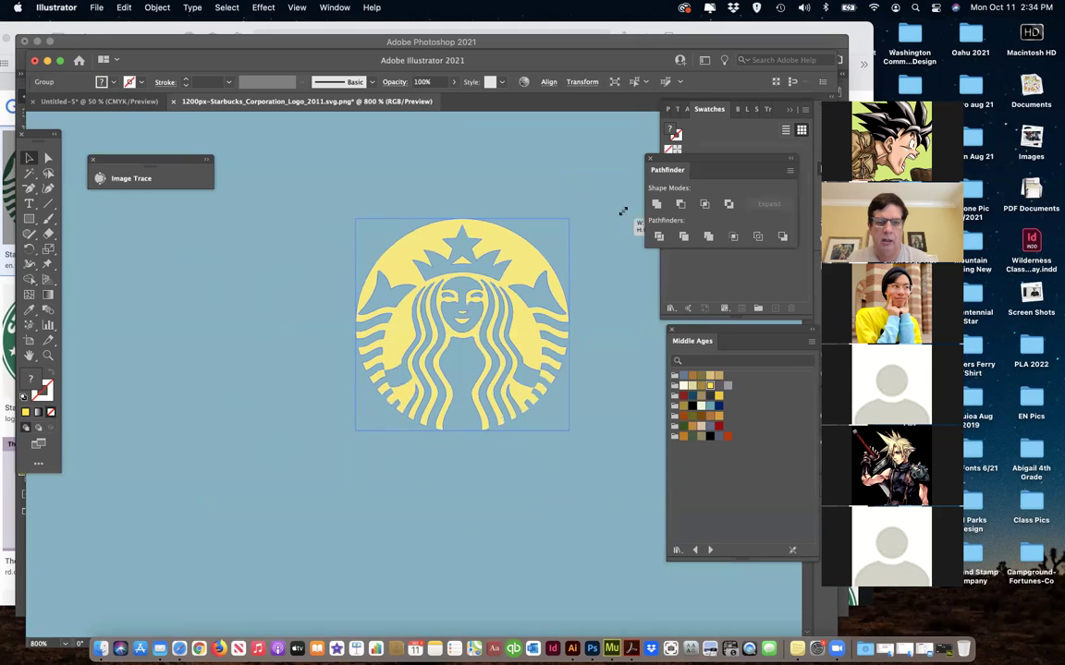
drag(355, 202, 215, 206)
drag(214, 575, 165, 636)
scroll(555, 499, down, 5)
drag(595, 515, 683, 610)
scroll(674, 599, down, 10)
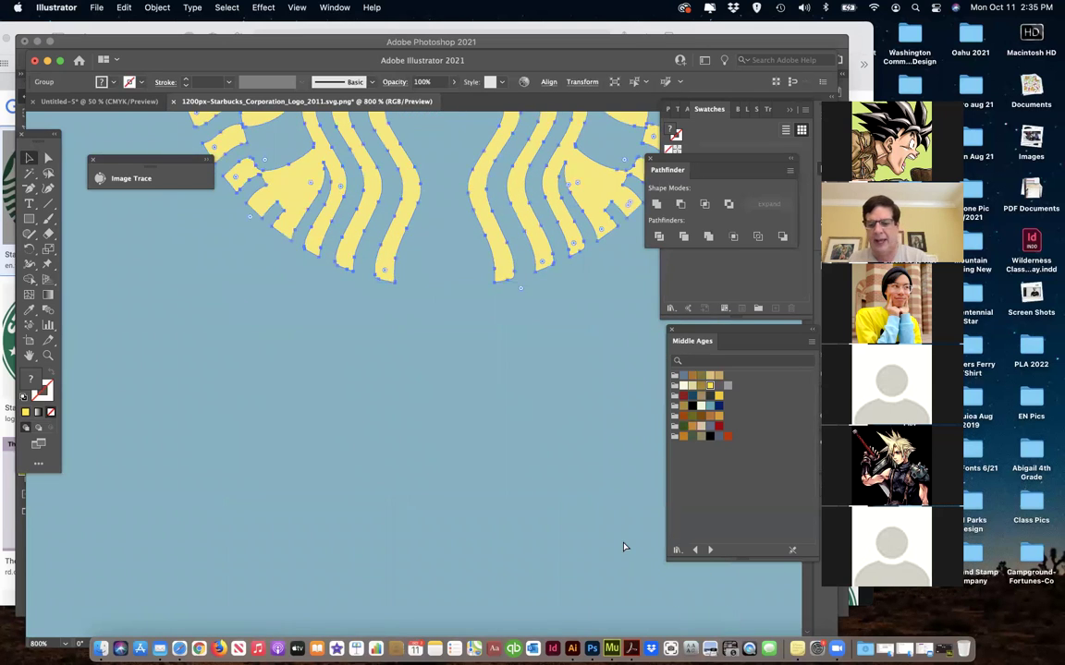
- Scale the logo group up further to a little over twice its size, repositioning it within the blue rectangle, and deselect it
key(super+minus)
key(super+minus)
key(super+minus)
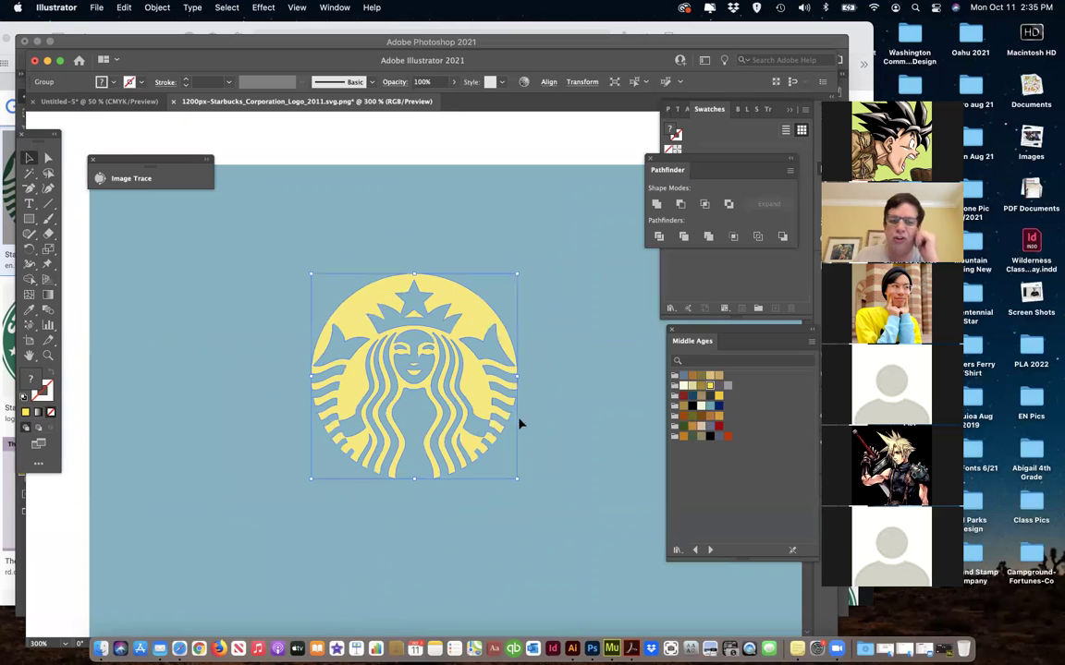
drag(517, 273, 607, 183)
drag(534, 282, 495, 406)
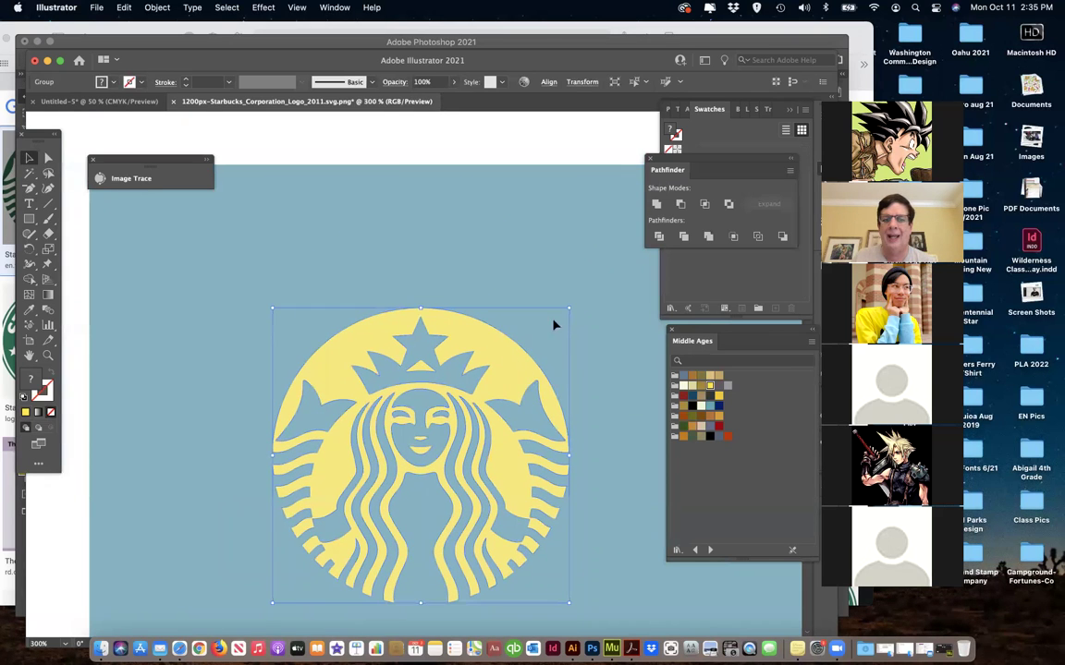
drag(568, 308, 650, 215)
drag(570, 308, 560, 389)
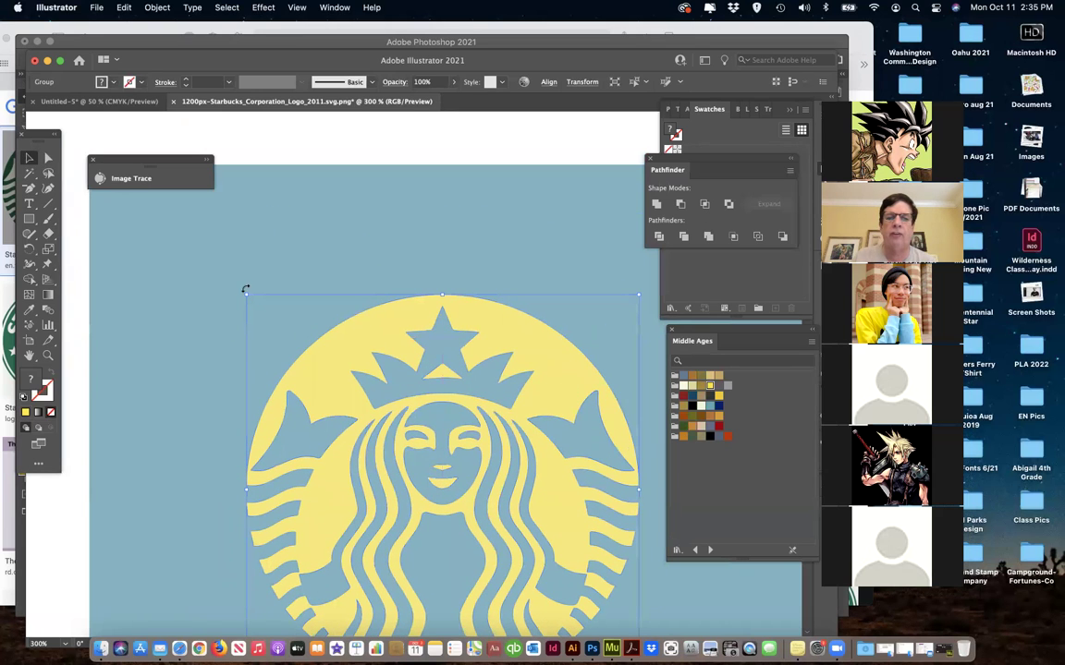
drag(247, 296, 216, 223)
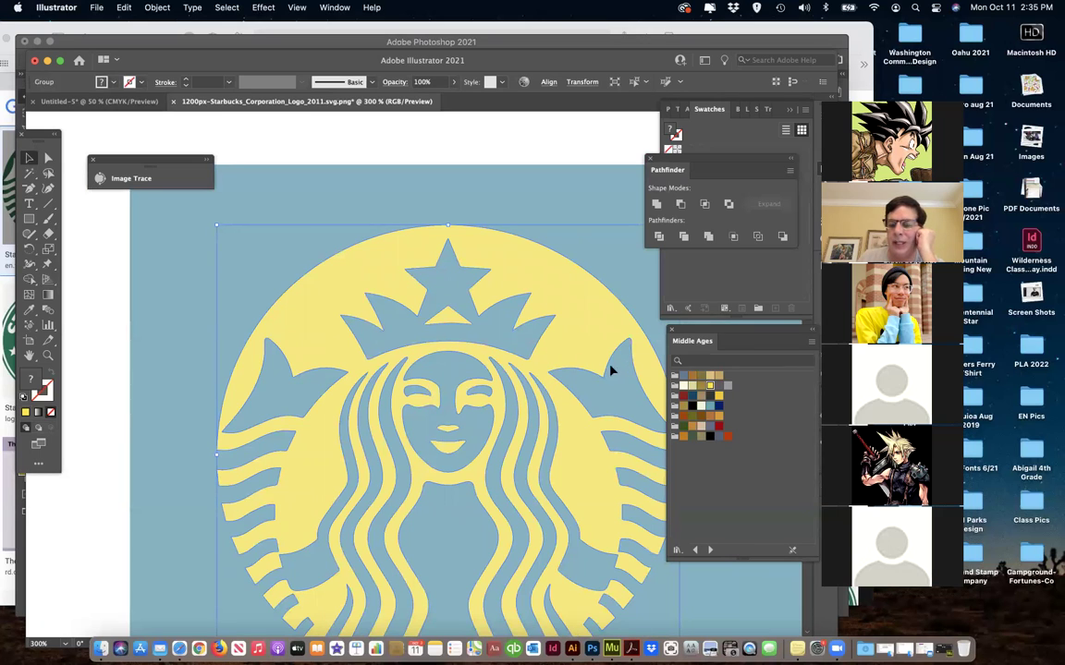
click(181, 294)
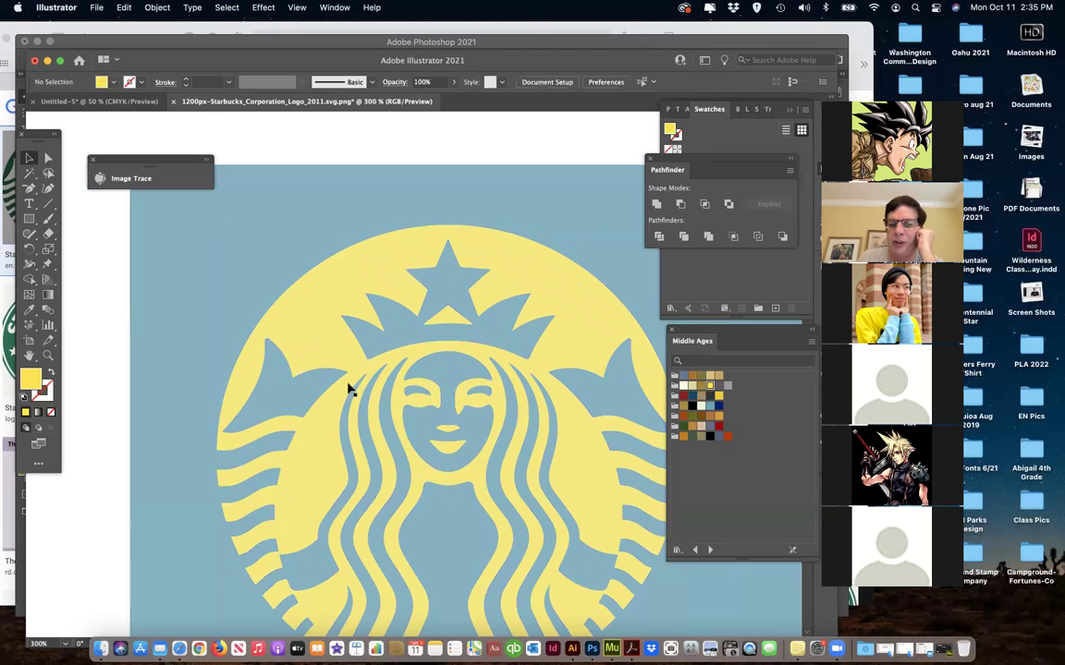
- Recolour the logo group with the dark red swatch from the Middle Ages library and deselect it
click(315, 356)
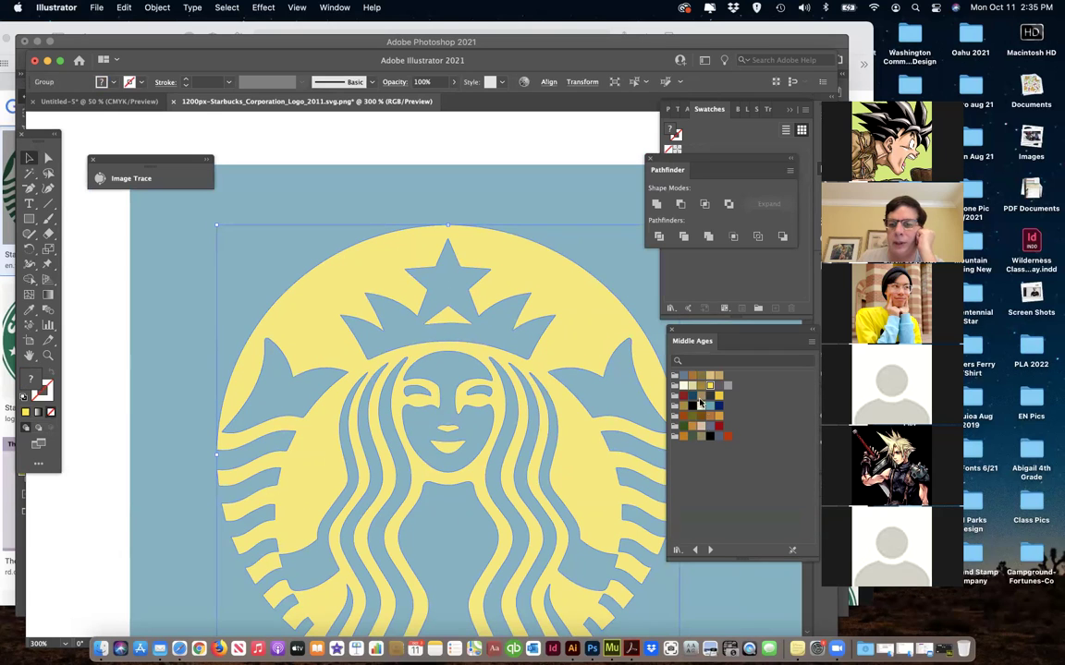
click(683, 396)
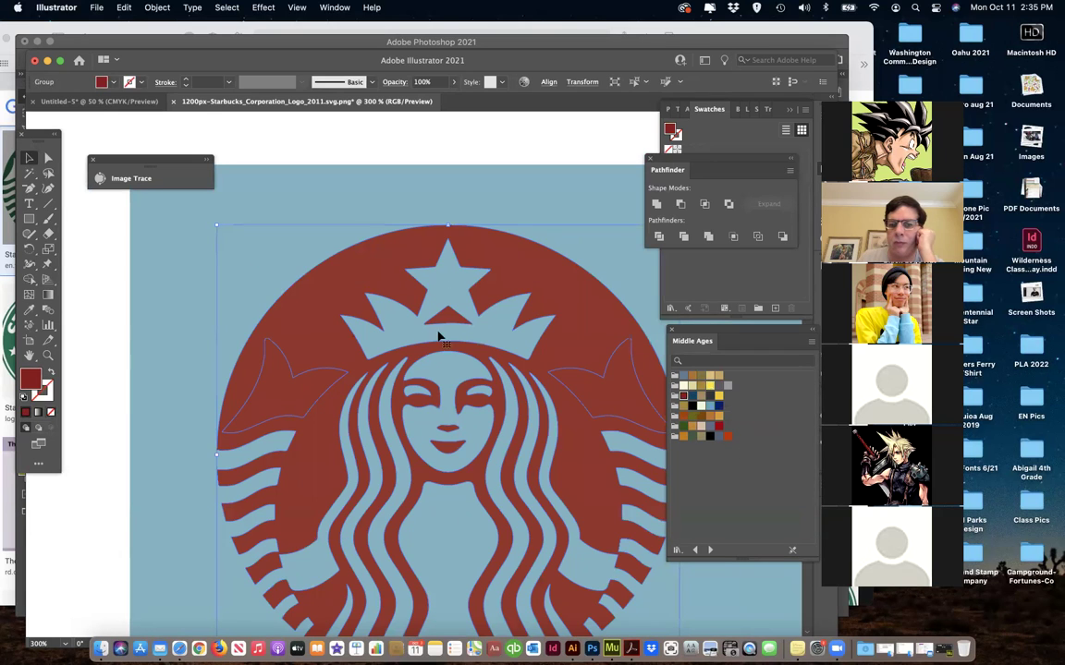
click(148, 266)
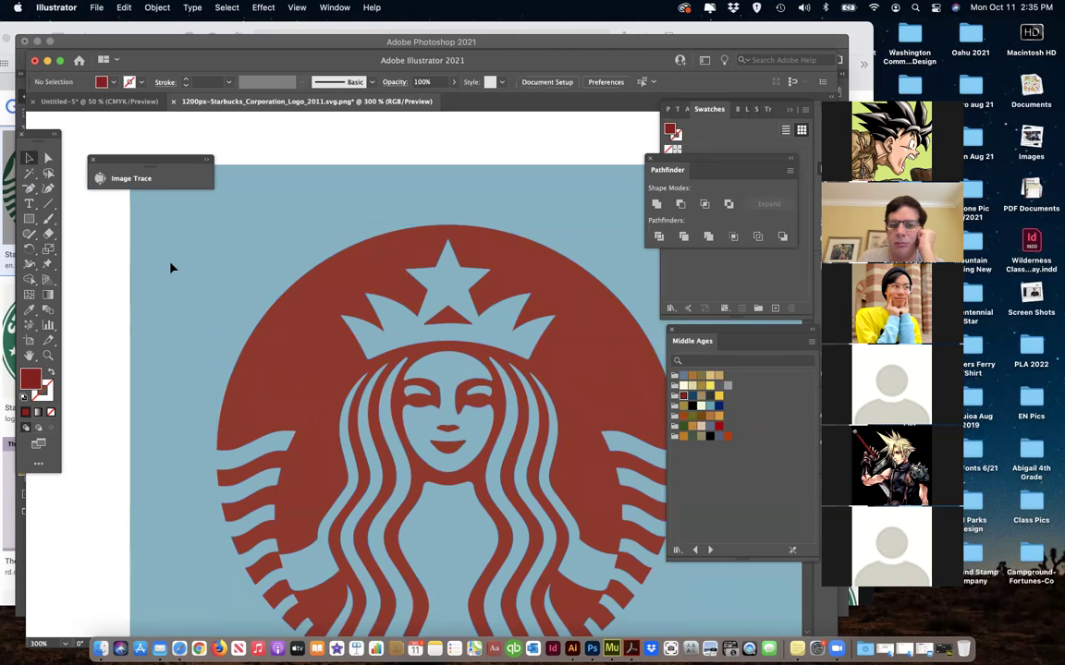
- Isolate the logo group, set the fill of both tail-fin shapes flanking the crown to None, and exit isolation
scroll(171, 268, down, 3)
scroll(170, 268, right, 3)
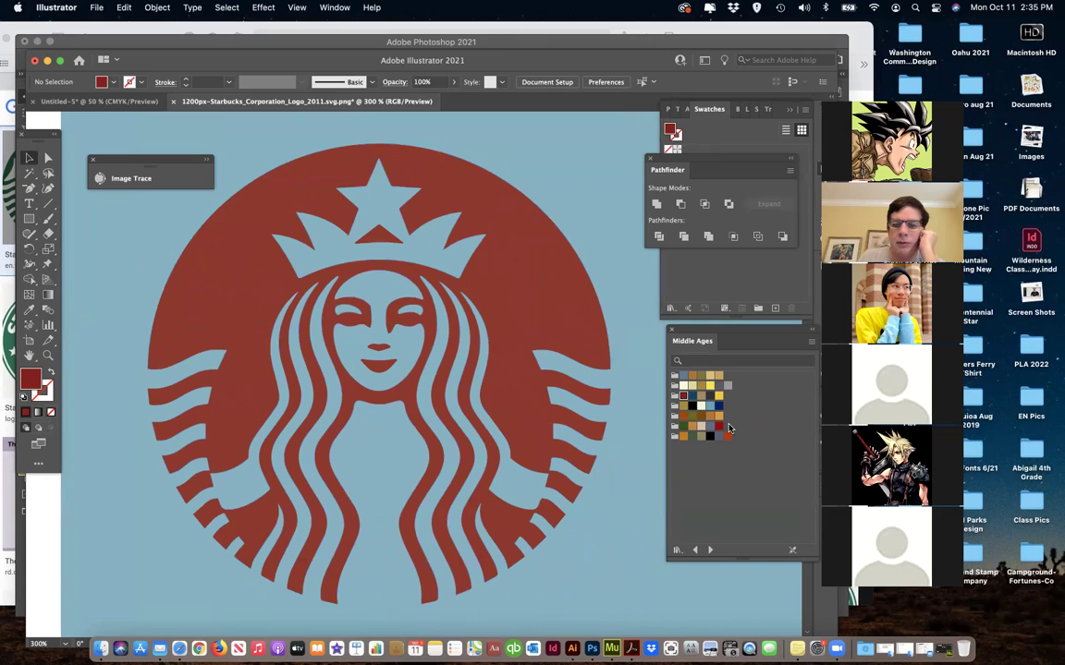
click(538, 331)
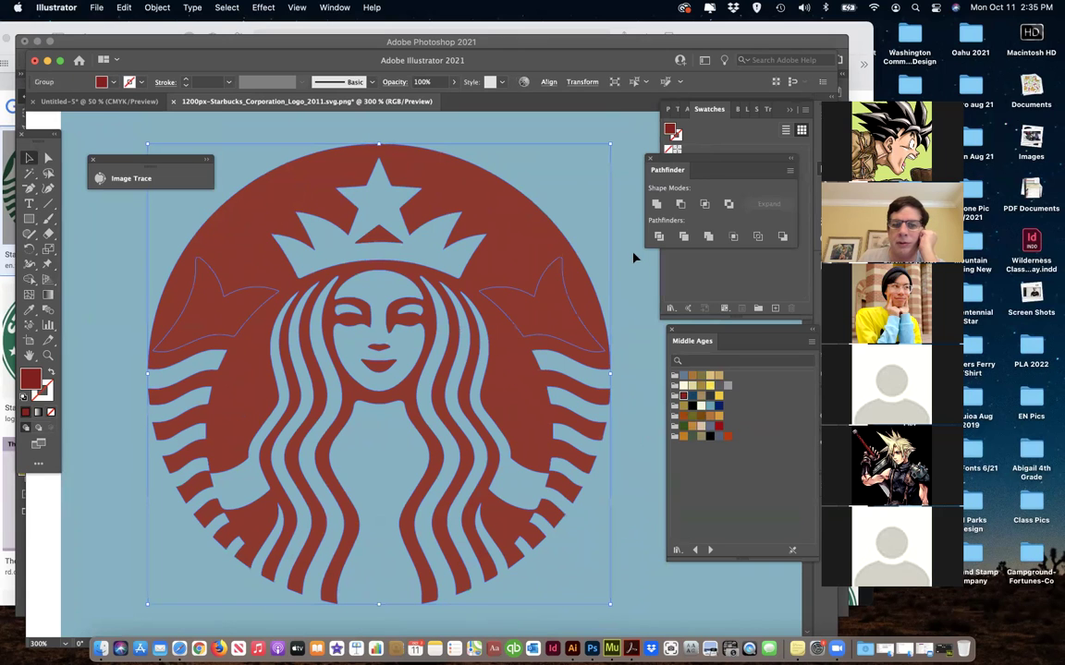
double_click(553, 325)
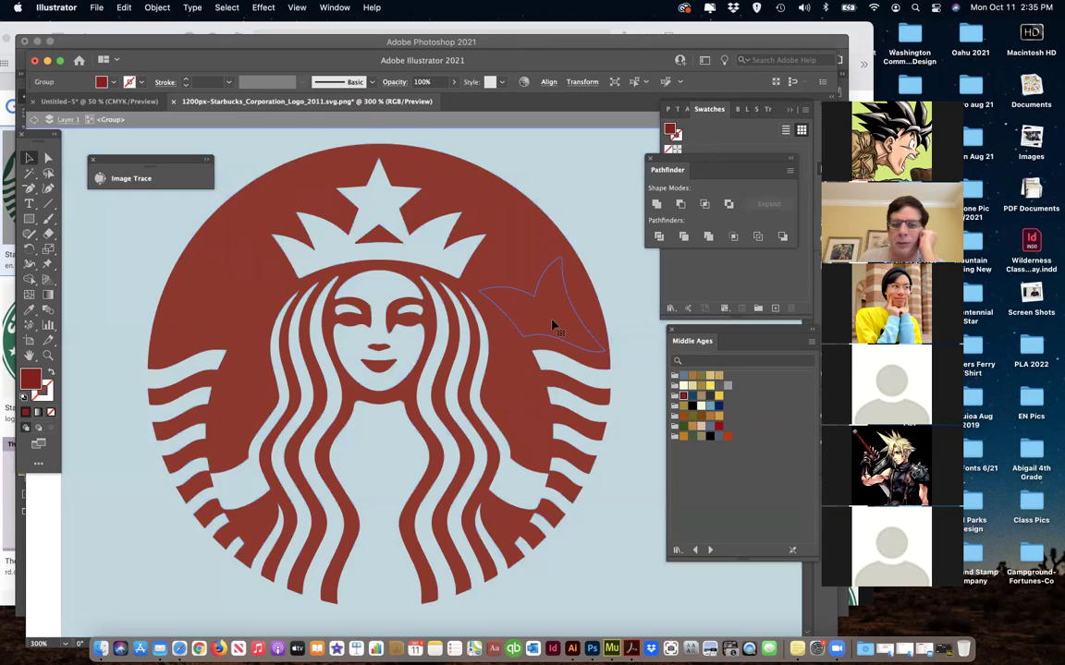
click(553, 325)
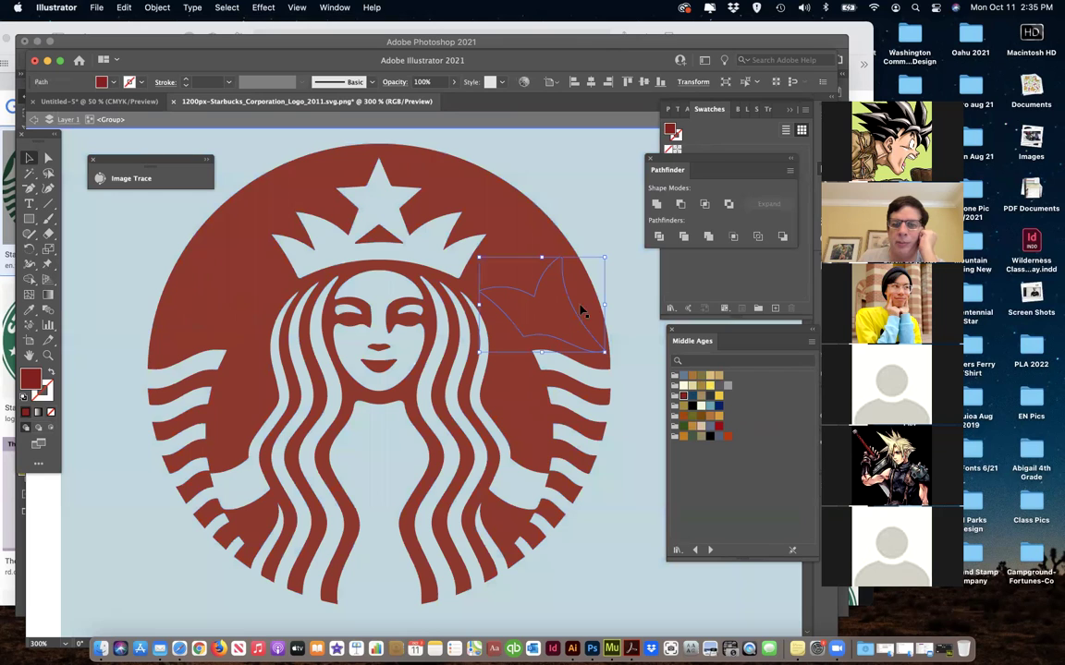
click(669, 151)
drag(556, 316, 229, 316)
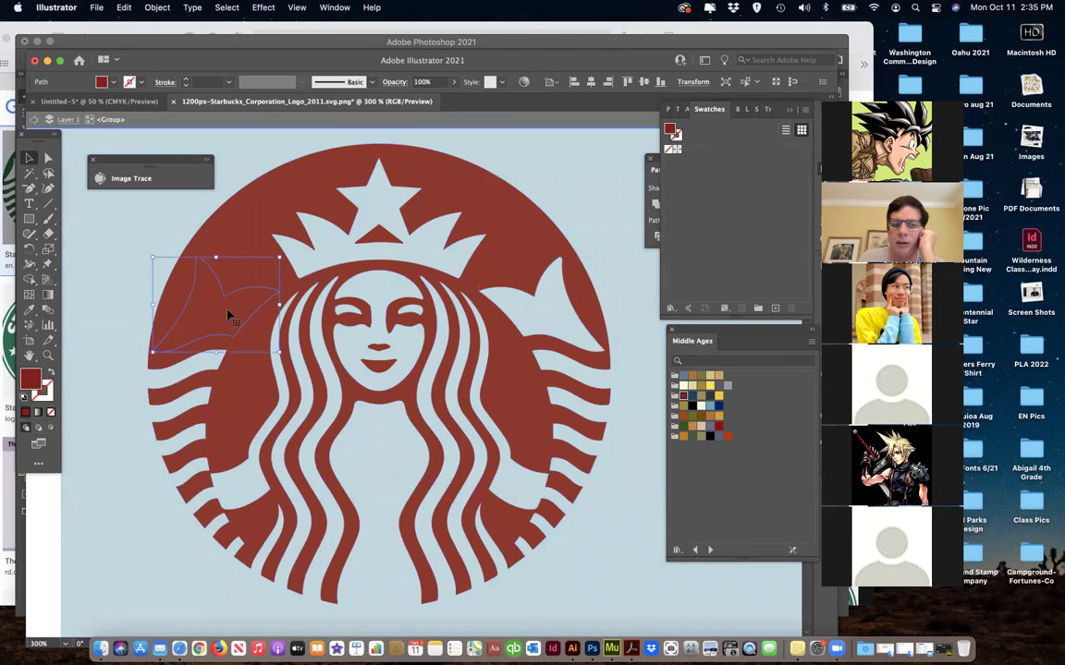
click(671, 148)
click(586, 189)
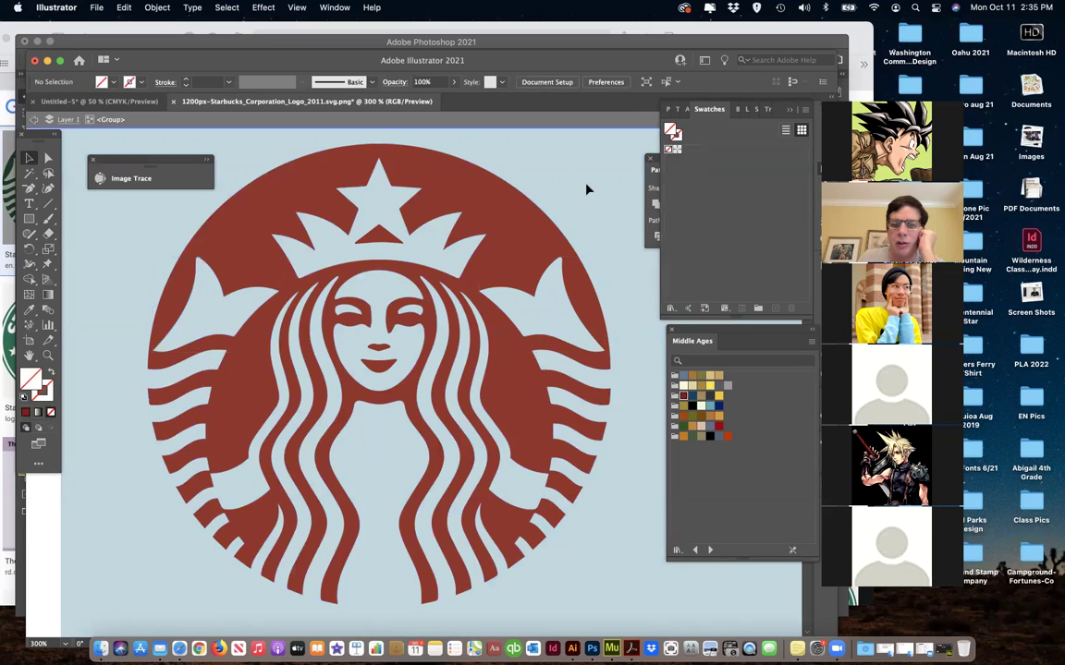
click(34, 121)
click(34, 121)
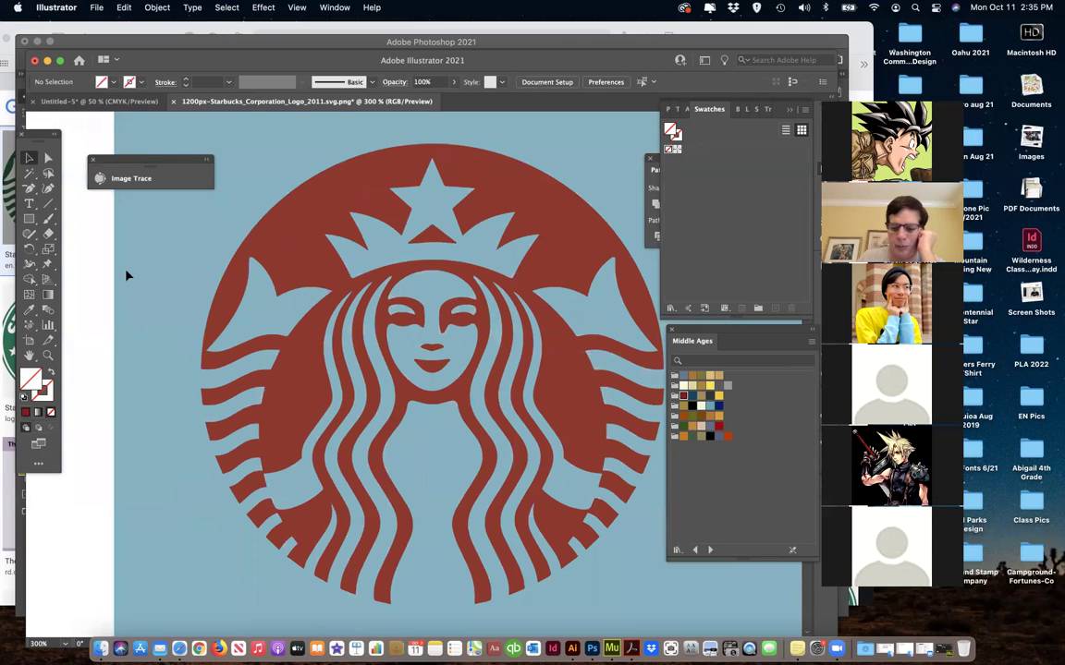
- Examine the recoloured logo on the blue rectangle at 100% zoom
key(super+minus)
key(super+minus)
key(super+minus)
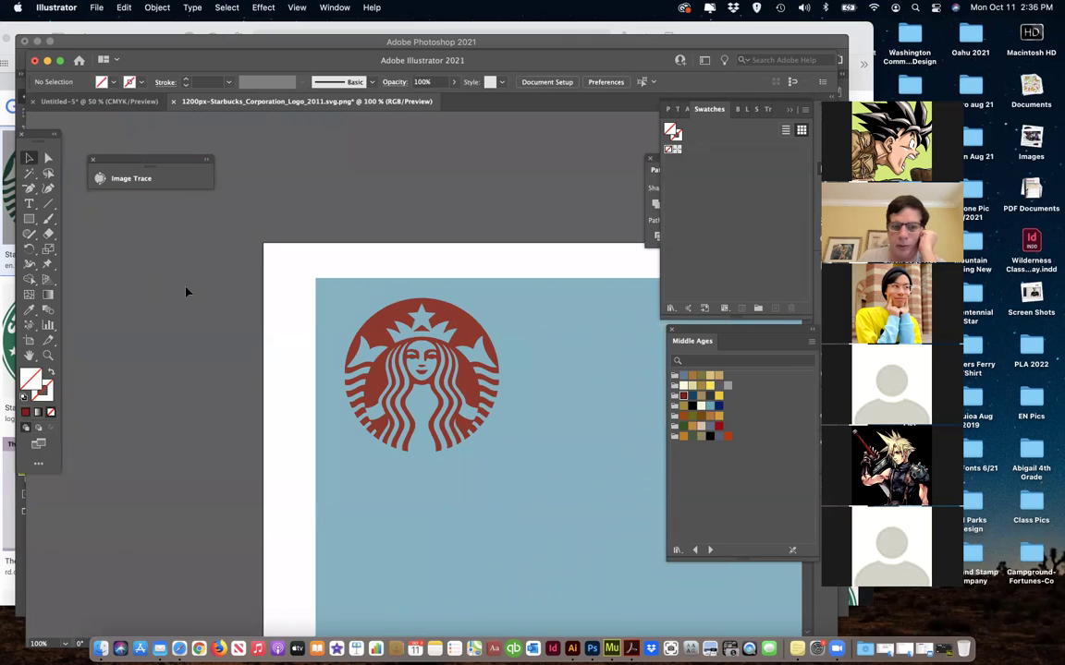
scroll(169, 259, right, 3)
scroll(526, 317, down, 2)
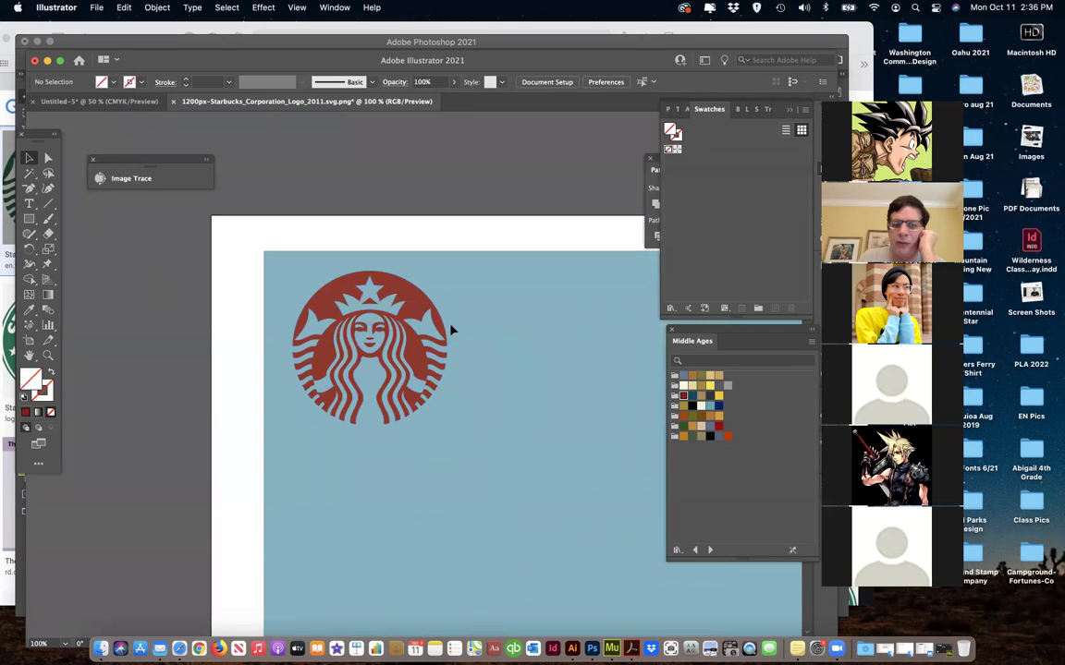
scroll(480, 329, down, 3)
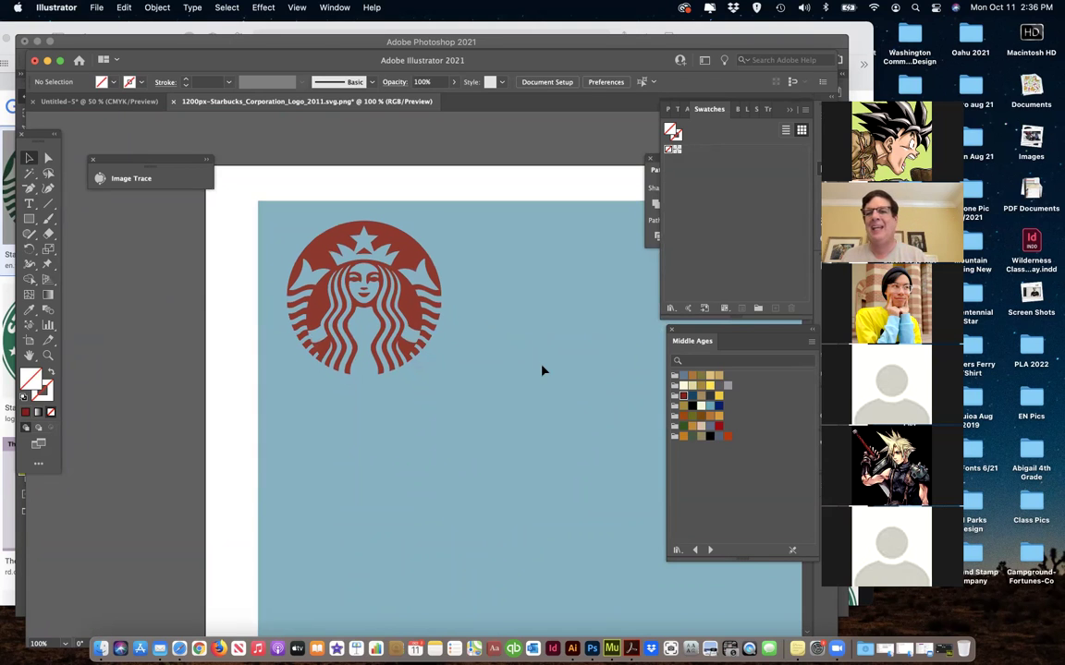
scroll(524, 354, right, 3)
scroll(519, 354, down, 2)
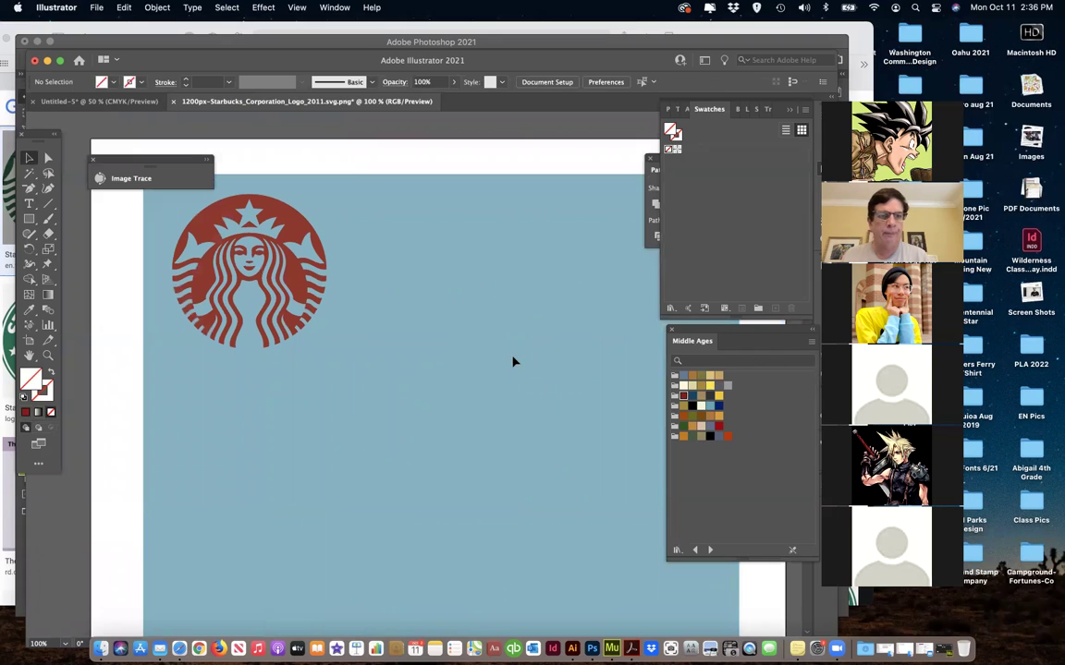
- Show the layer list, and unlock and relock the blue background rectangle
key(F7)
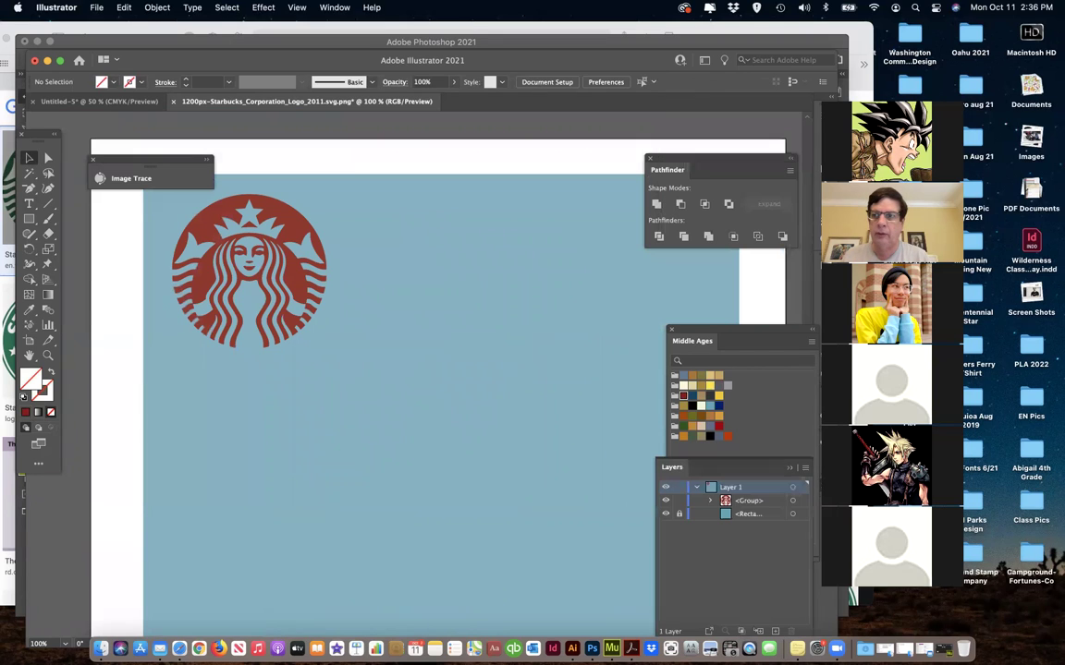
click(679, 514)
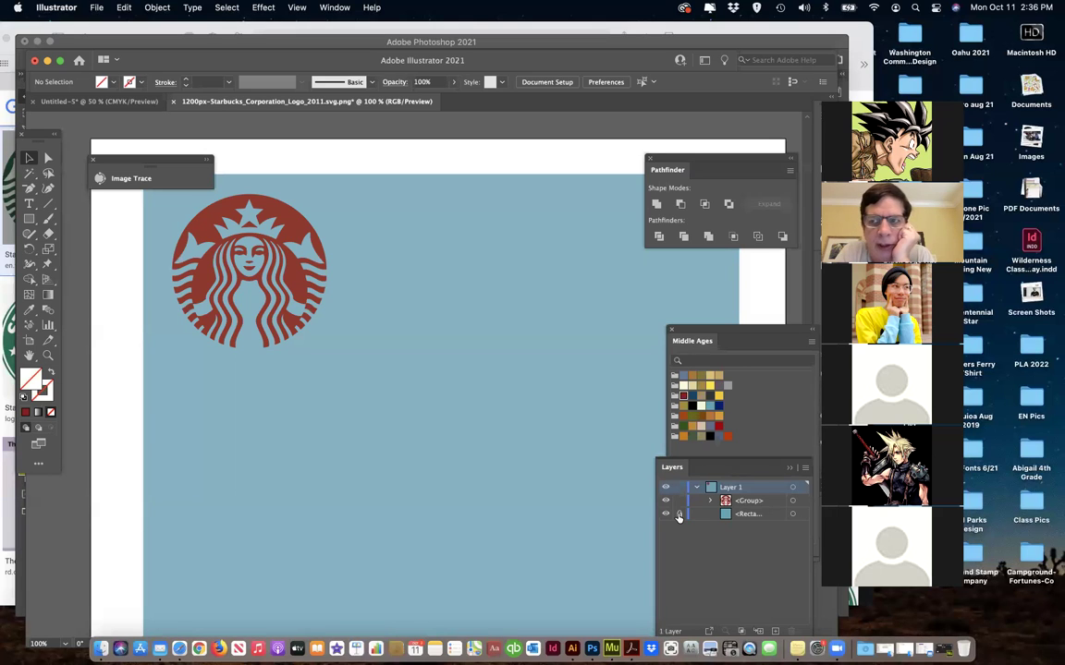
click(679, 515)
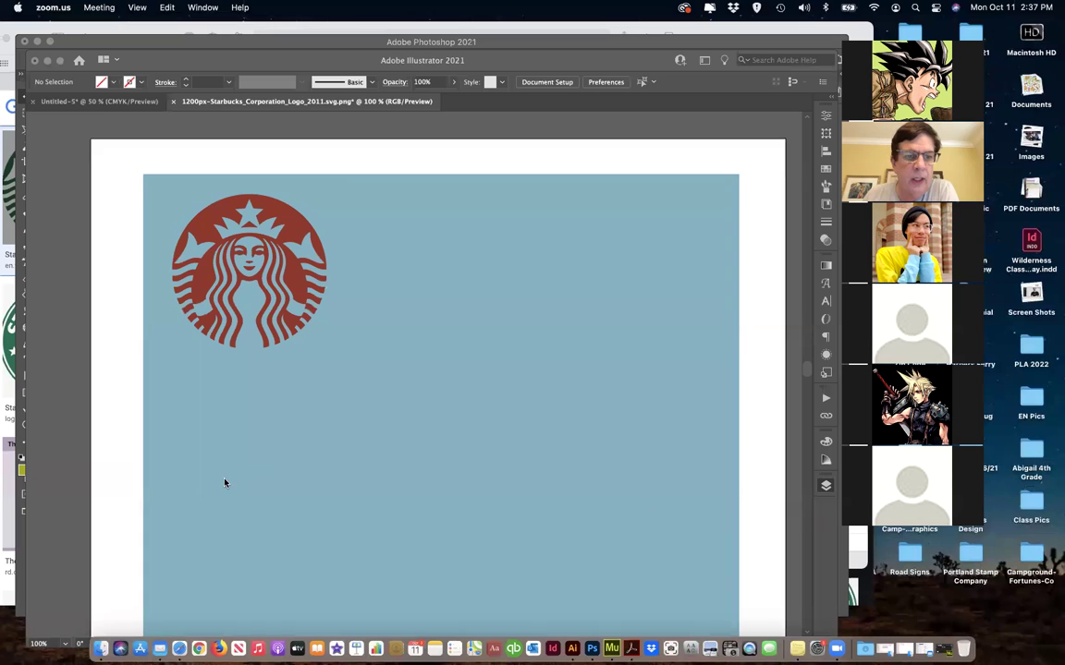
- Return to the Illustrator document, dock the Pathfinder palette, and move the Middle Ages swatch library up clear of the layer list
click(306, 472)
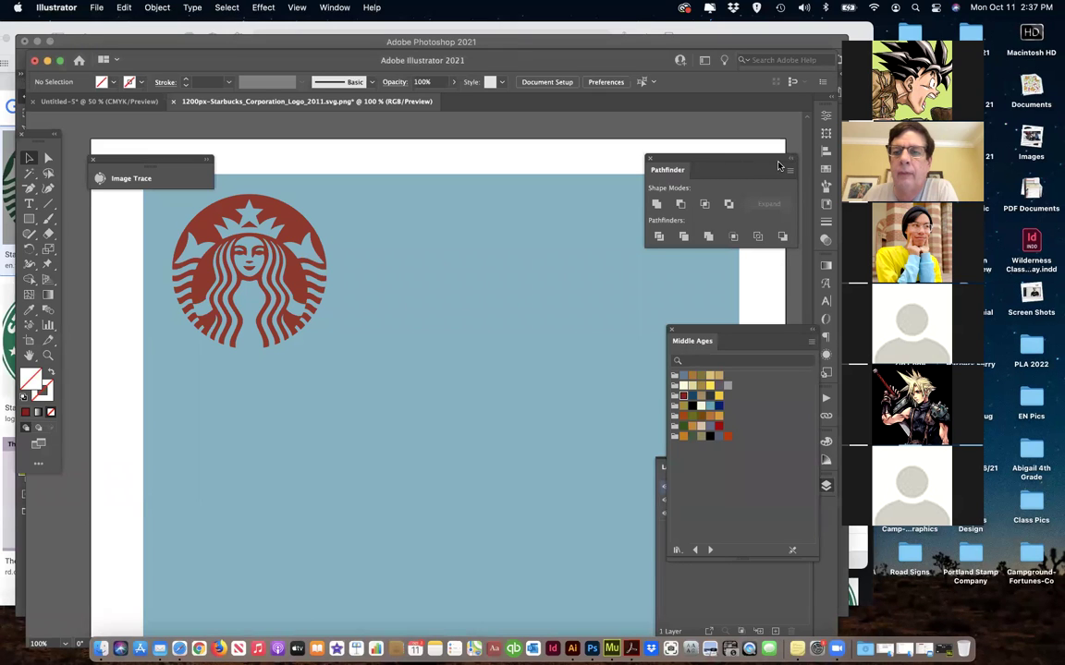
drag(791, 163, 828, 203)
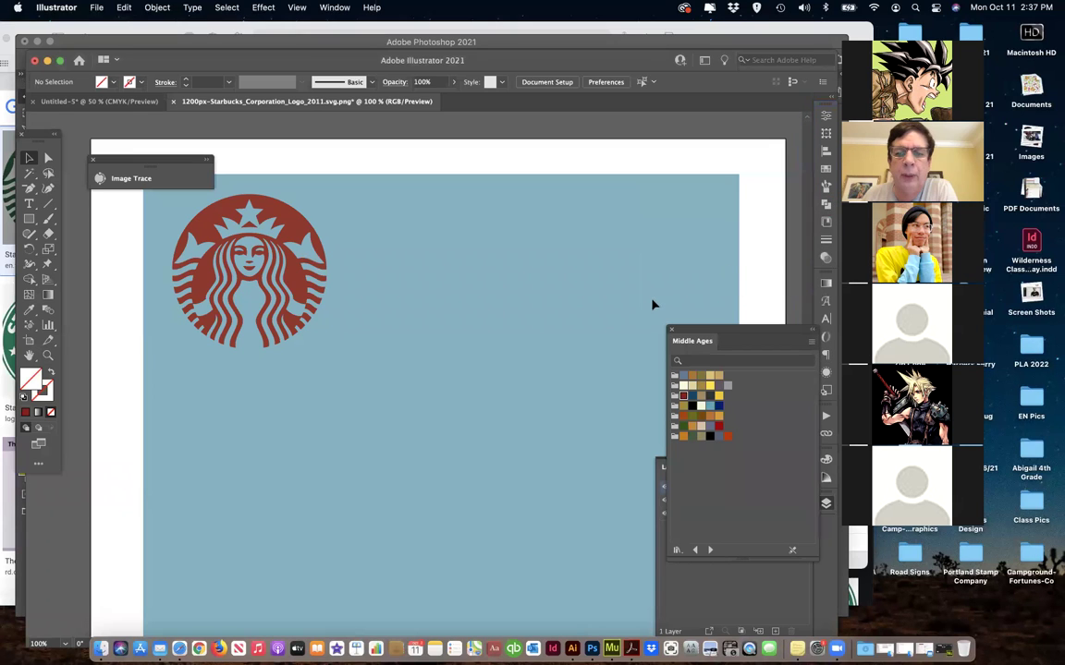
drag(767, 329, 720, 111)
scroll(645, 402, right, 1)
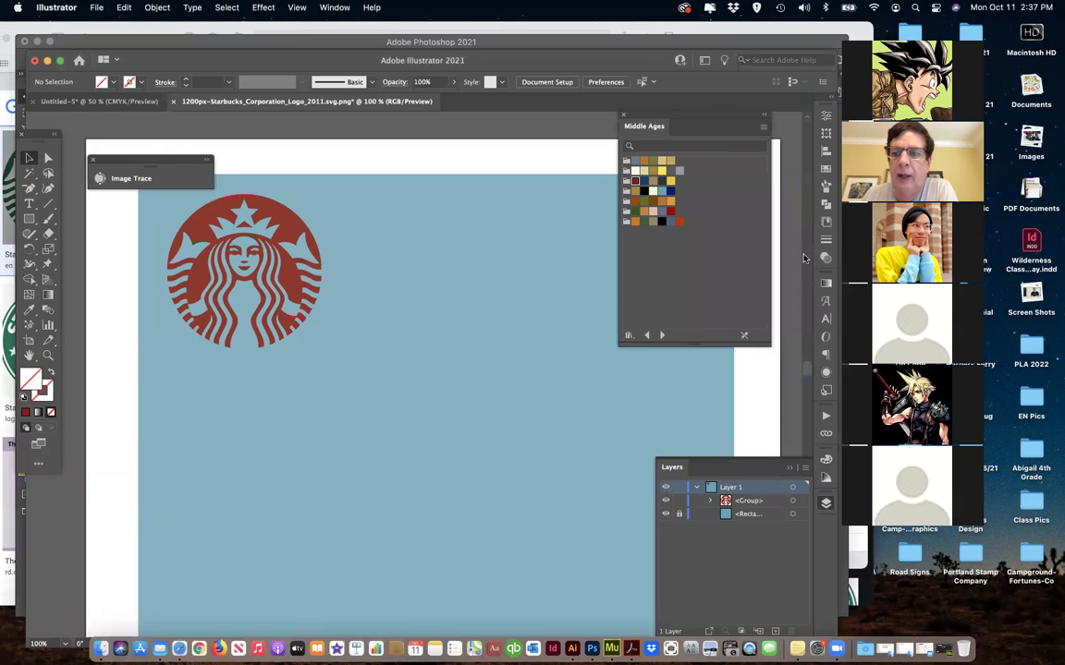
click(827, 172)
click(826, 171)
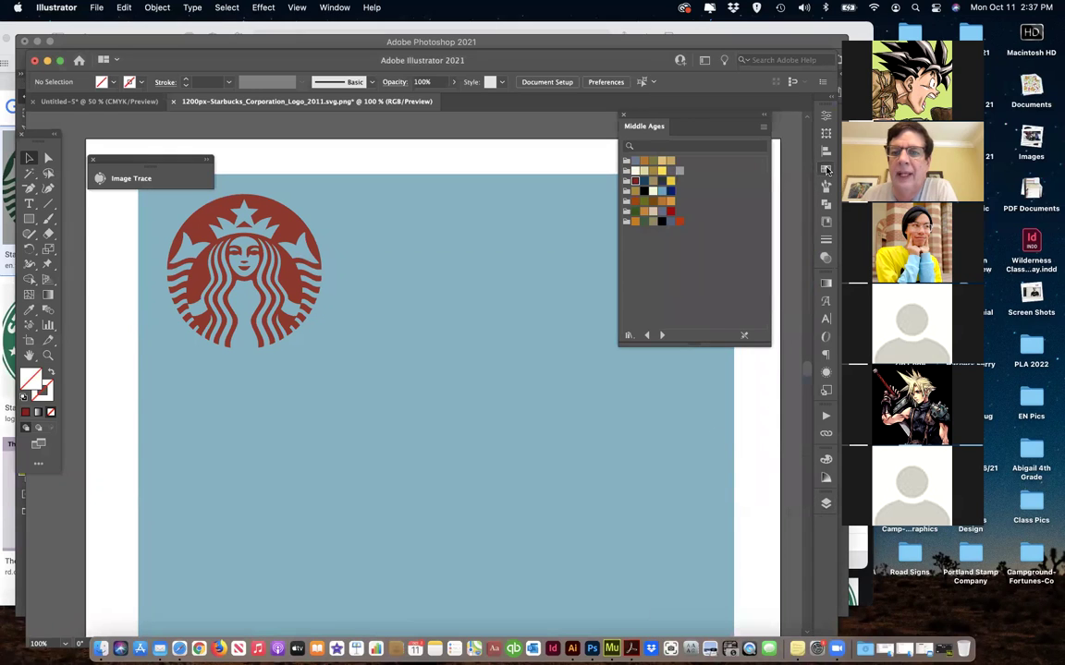
- Show the document swatches beside the Middle Ages library and add its green, orange, tan, blue and red colour group
click(826, 171)
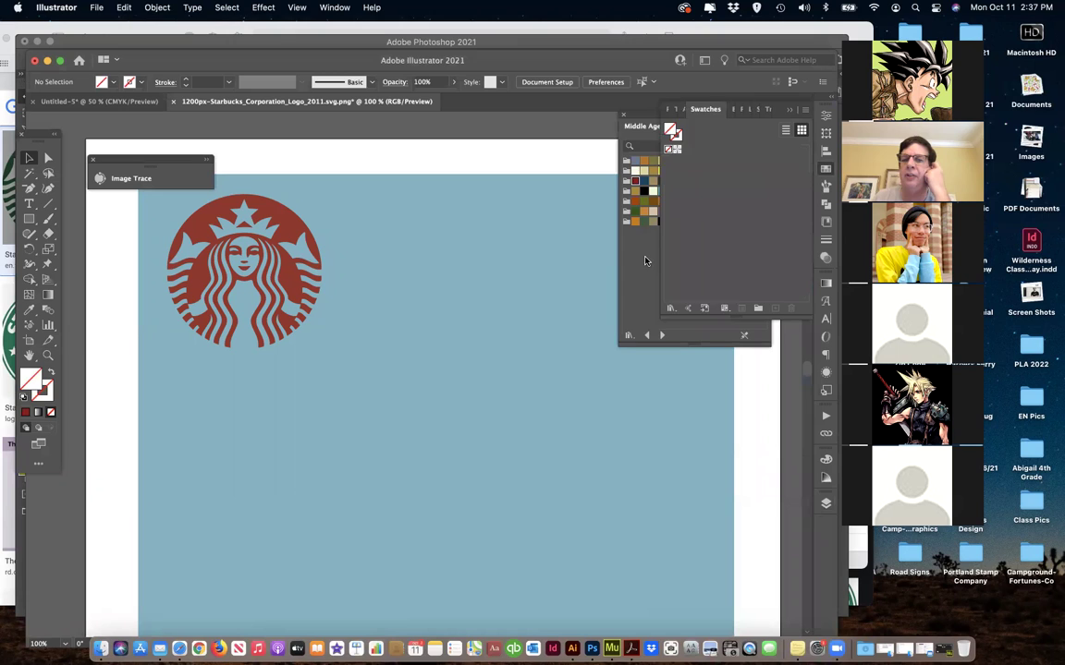
drag(656, 113, 527, 159)
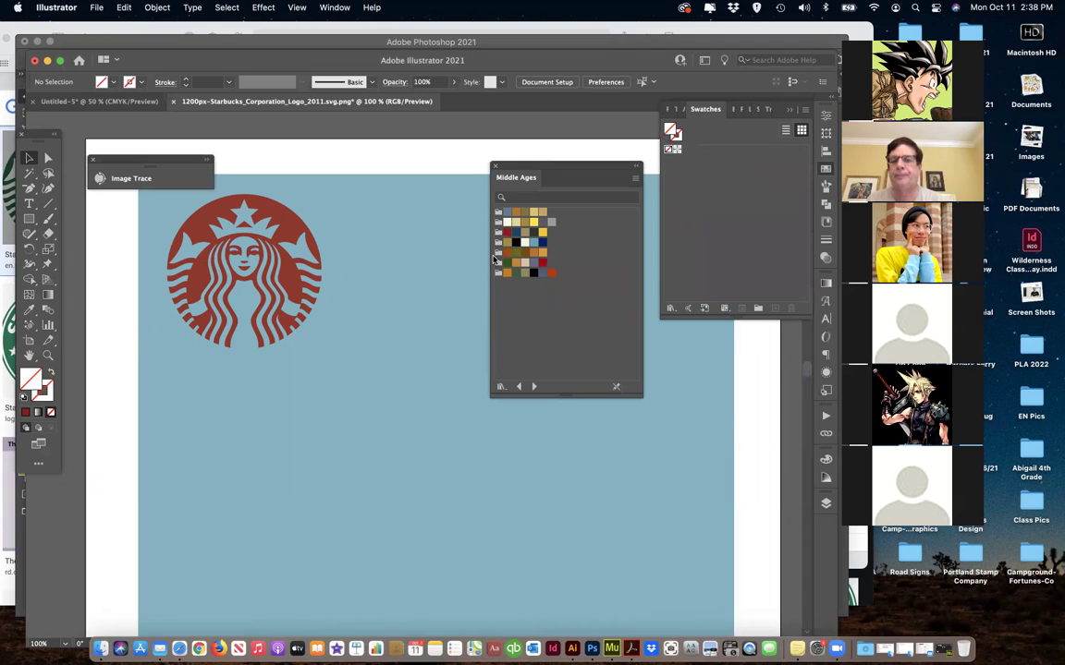
drag(499, 263, 689, 166)
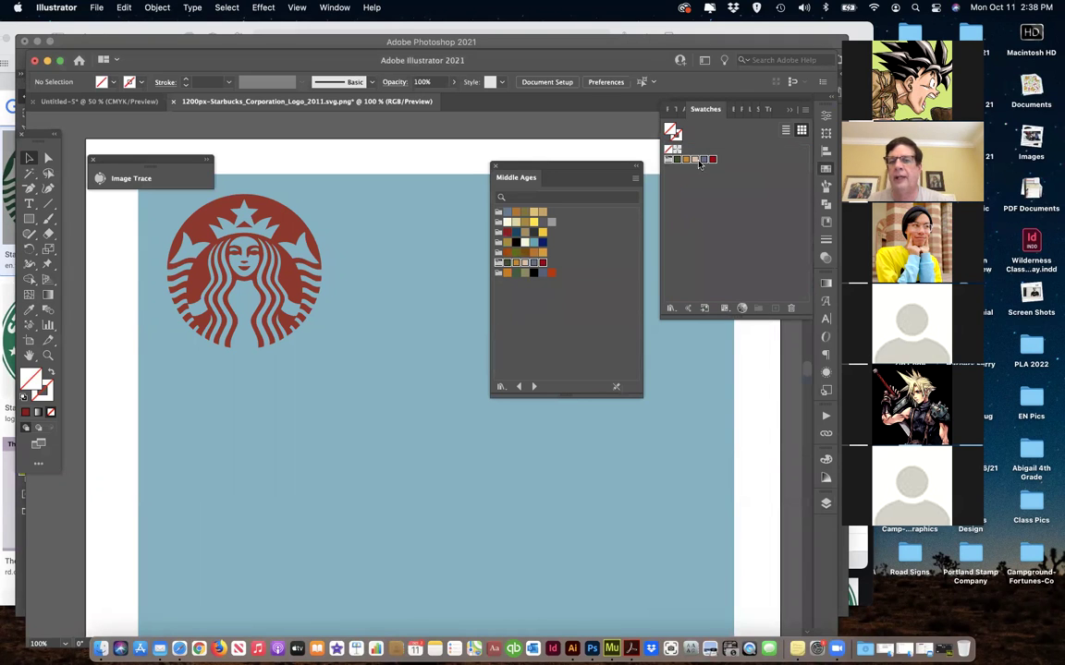
click(711, 202)
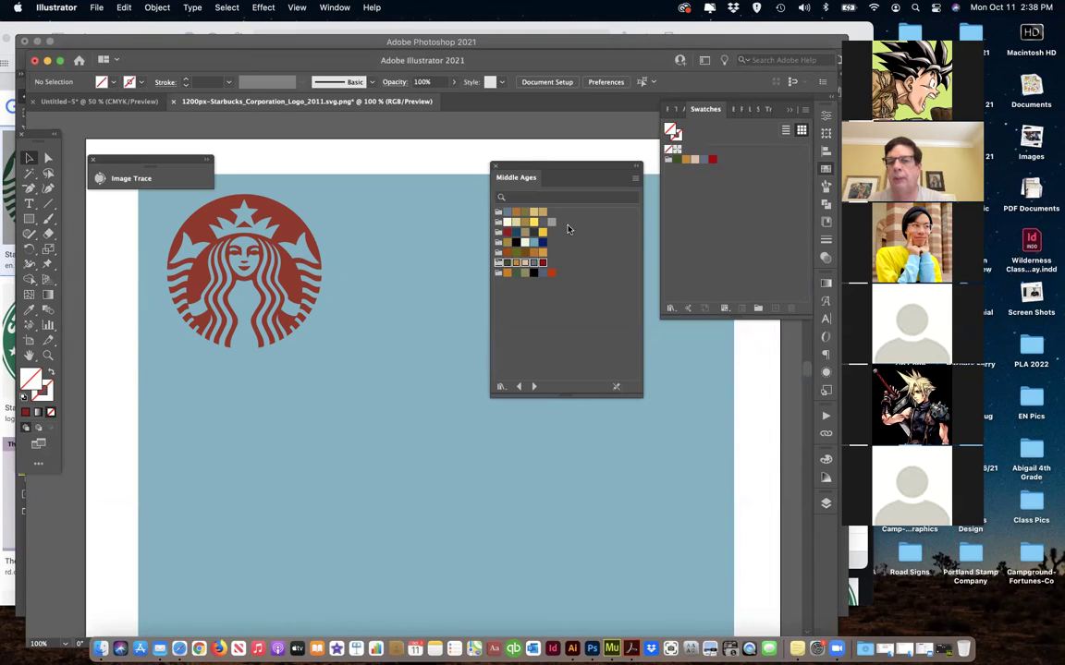
- Add the first, third and fourth Middle Ages colour groups and the single yellow swatch to the logo document's swatches
drag(531, 172, 680, 212)
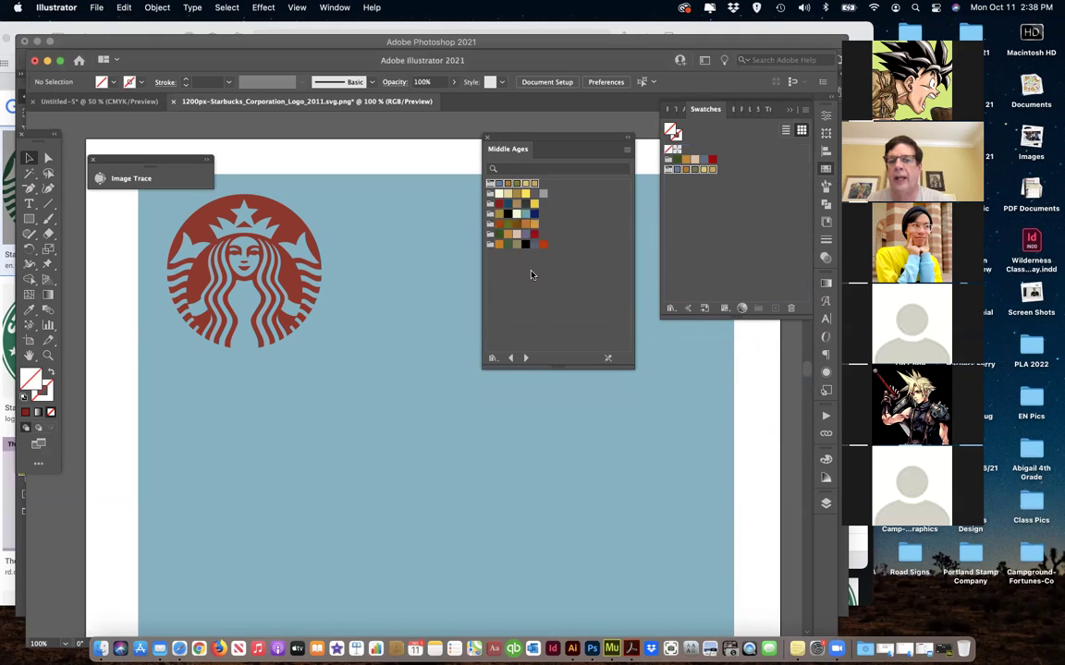
drag(535, 205, 708, 210)
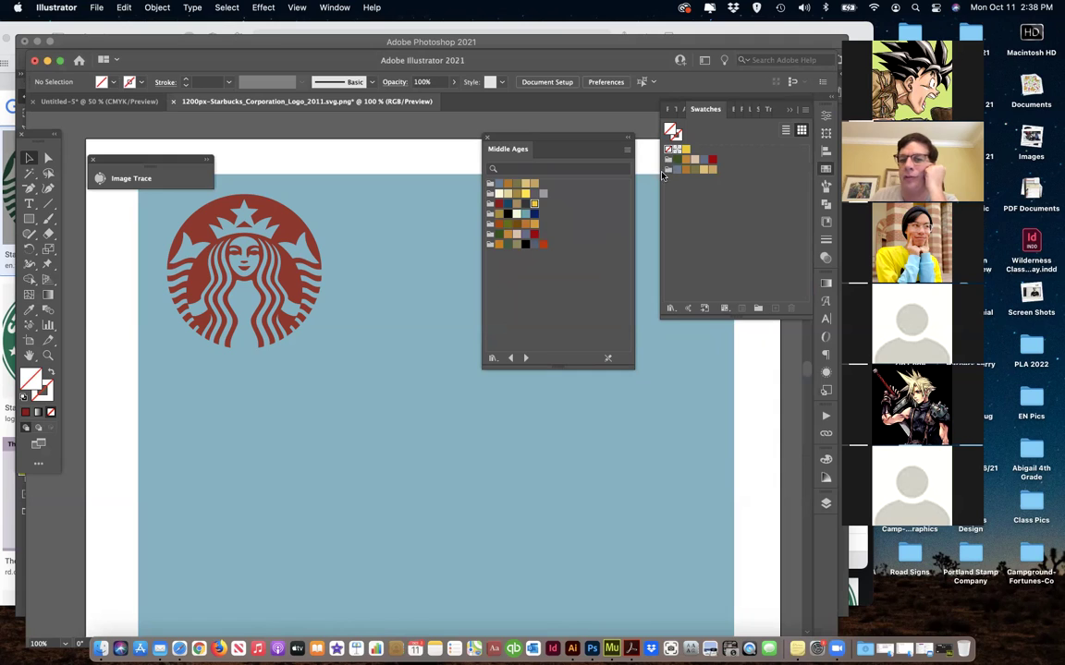
drag(509, 211, 679, 184)
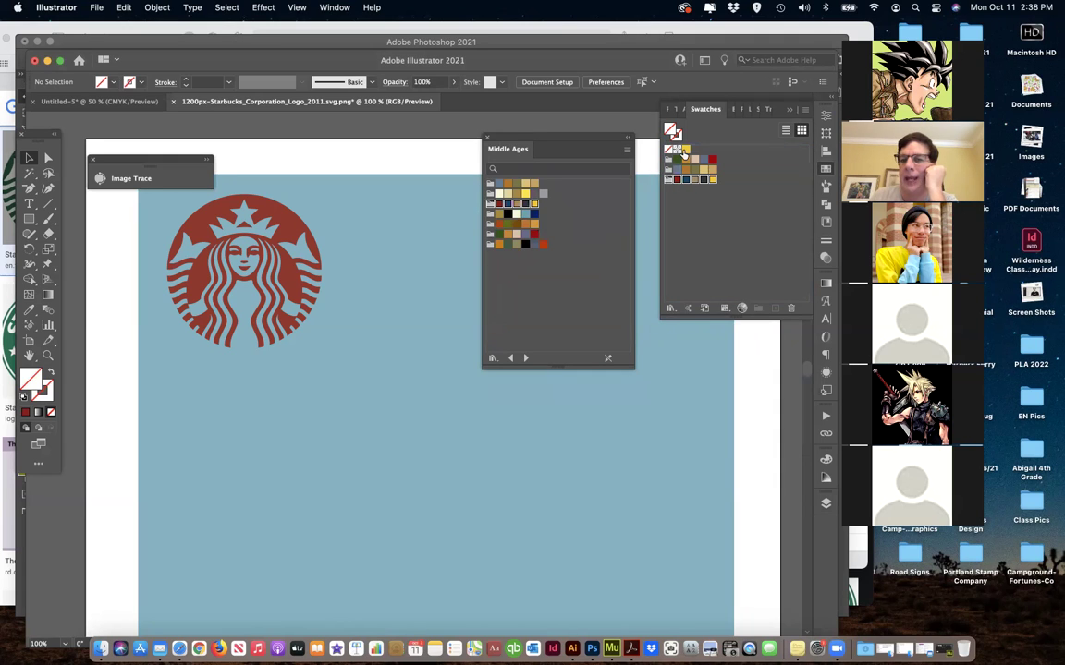
drag(491, 215, 677, 220)
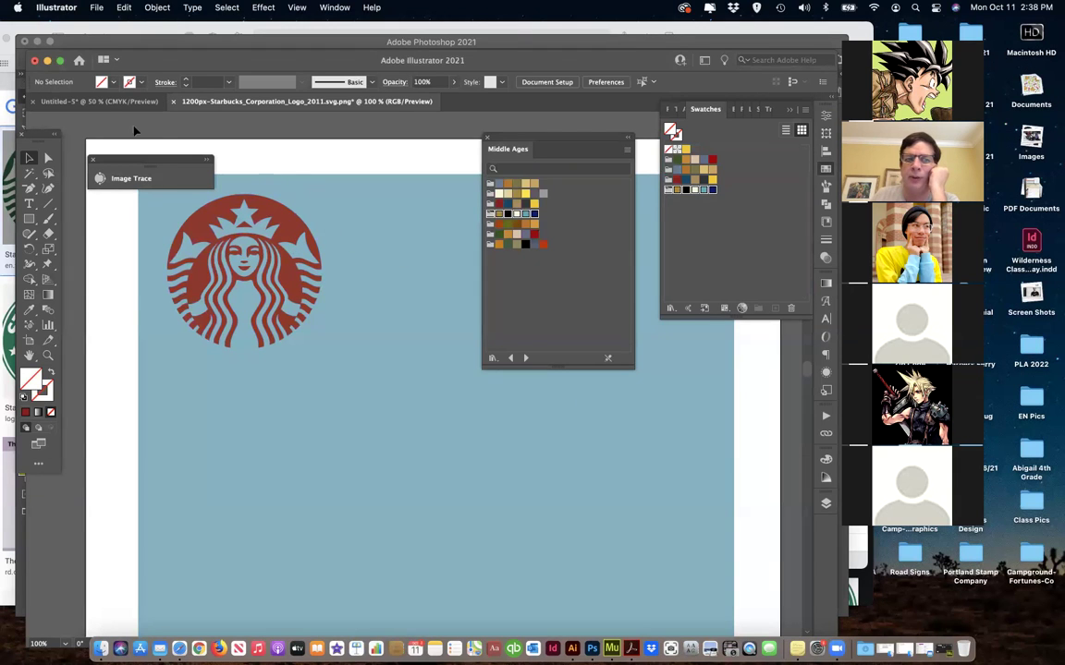
- Add the second, third and fourth Middle Ages colour groups to the Untitled-5 document's swatches and return to the Starbucks logo document
click(97, 101)
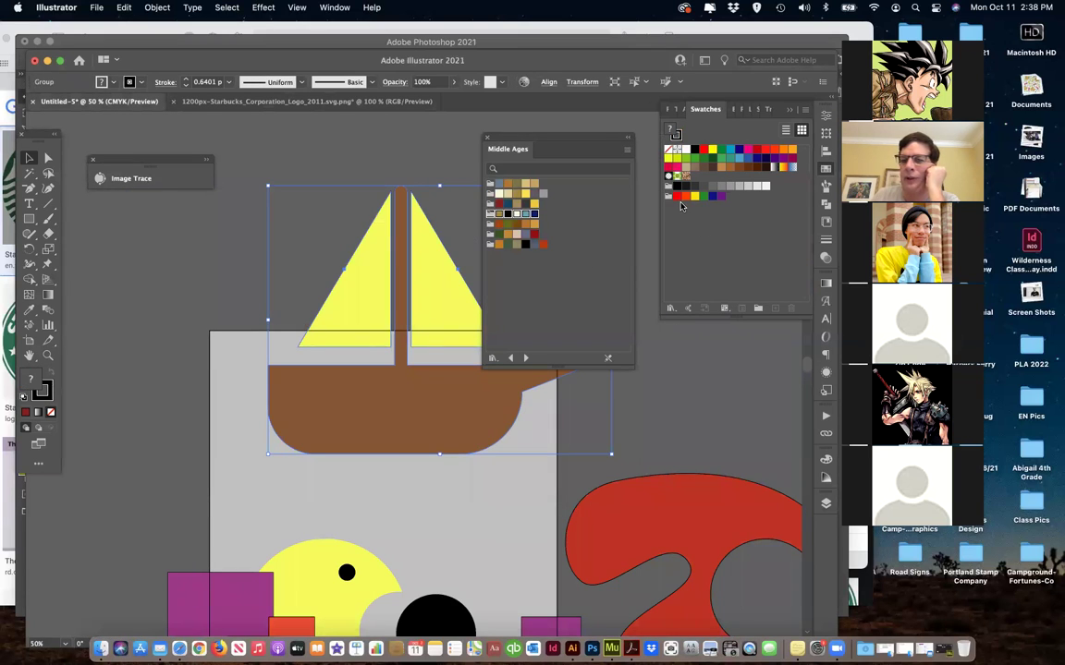
drag(488, 214, 696, 230)
drag(490, 194, 675, 239)
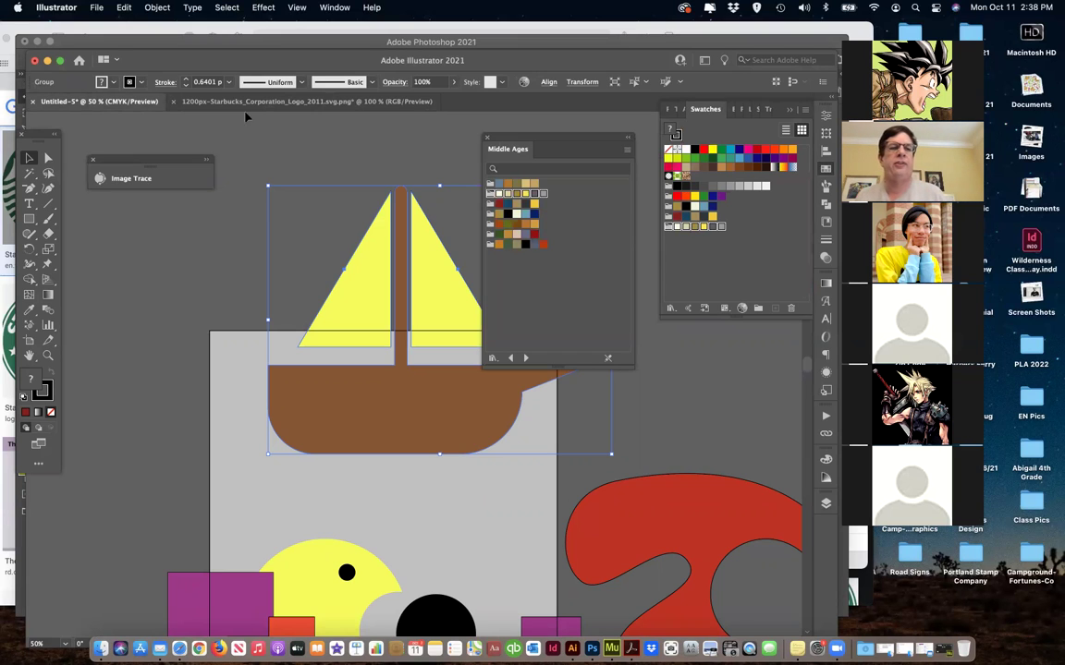
click(212, 100)
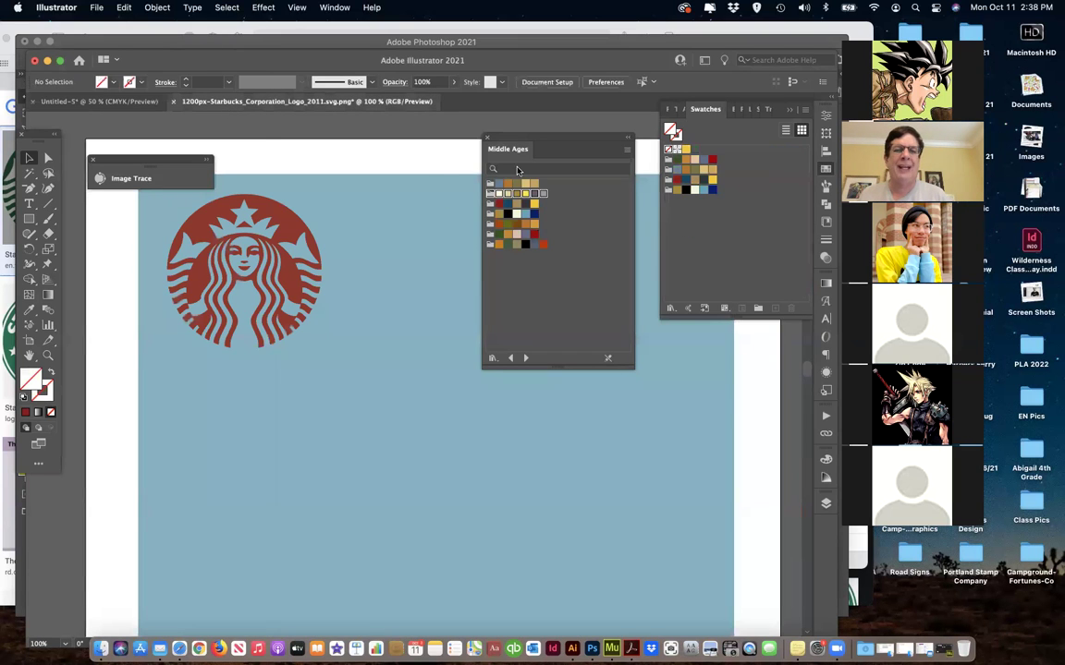
- Clear the swatch palettes away from the artwork and add the point text "Design" below the logo
drag(577, 139, 616, 116)
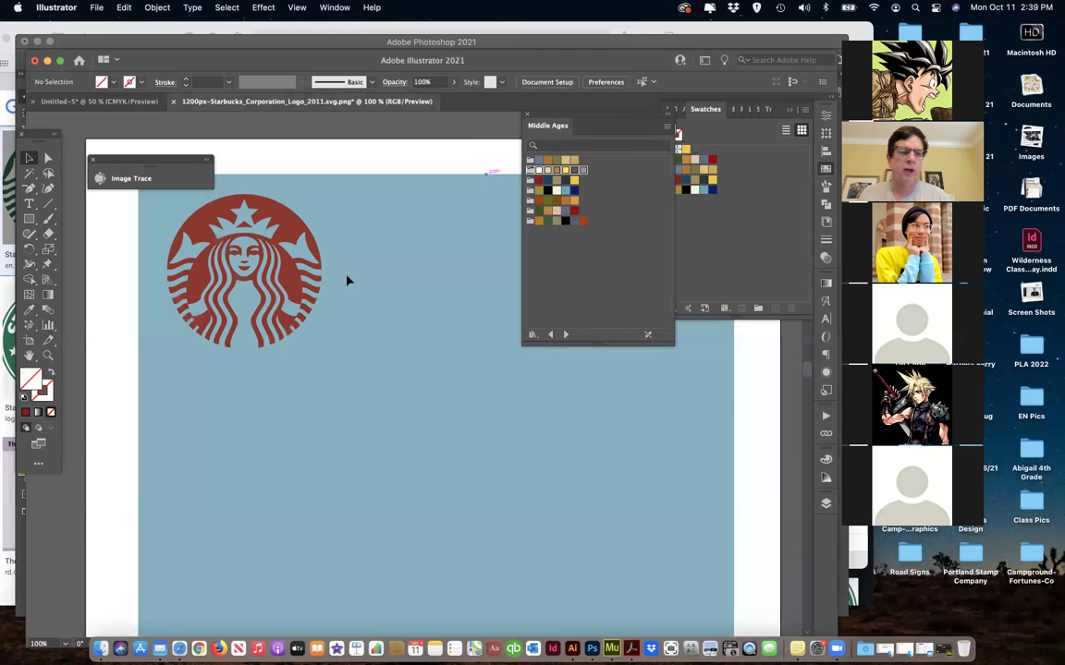
drag(29, 205, 81, 207)
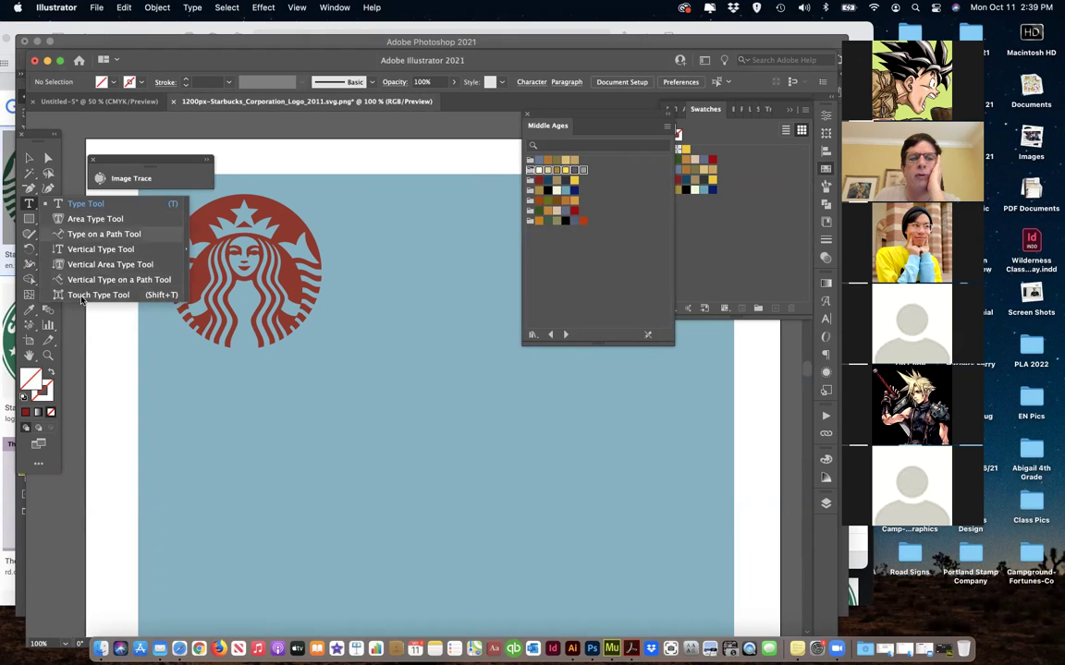
click(85, 204)
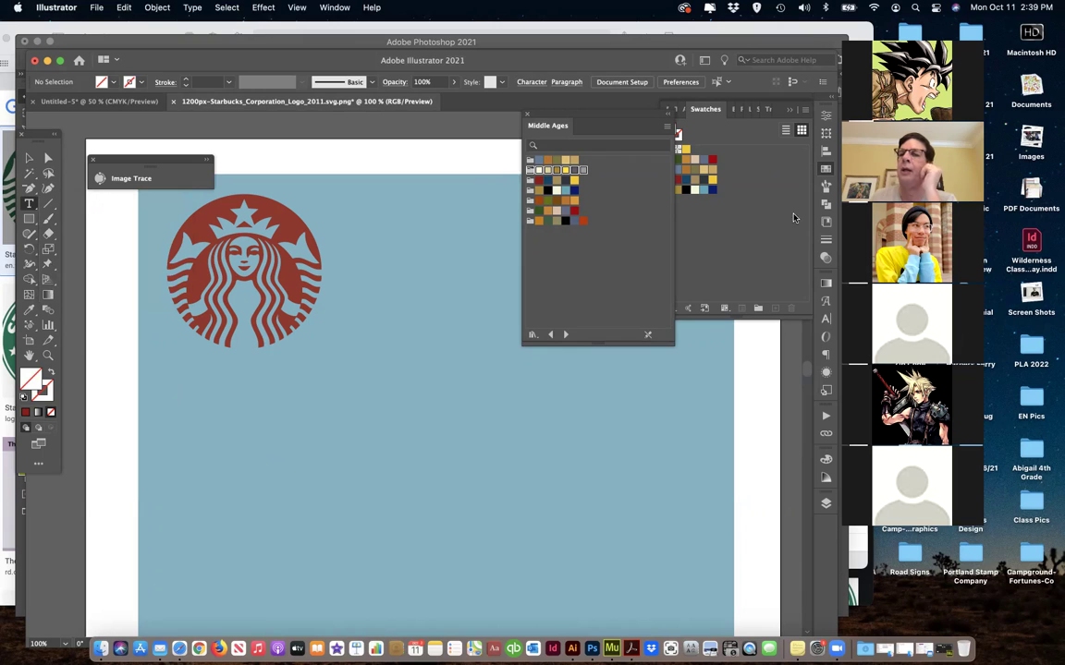
click(827, 171)
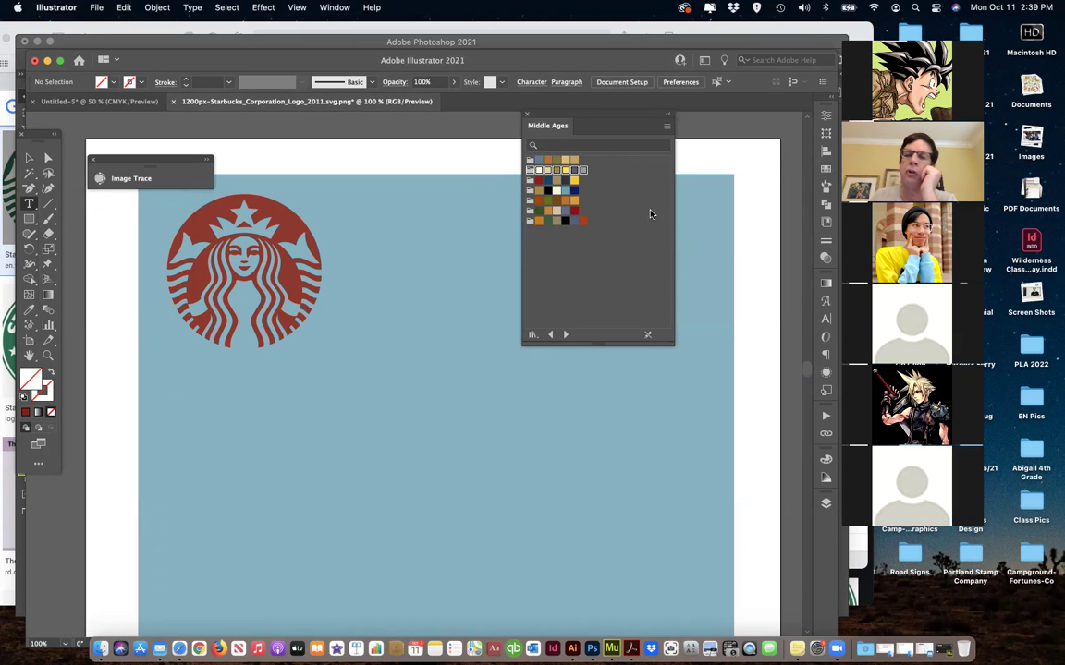
drag(593, 120, 699, 130)
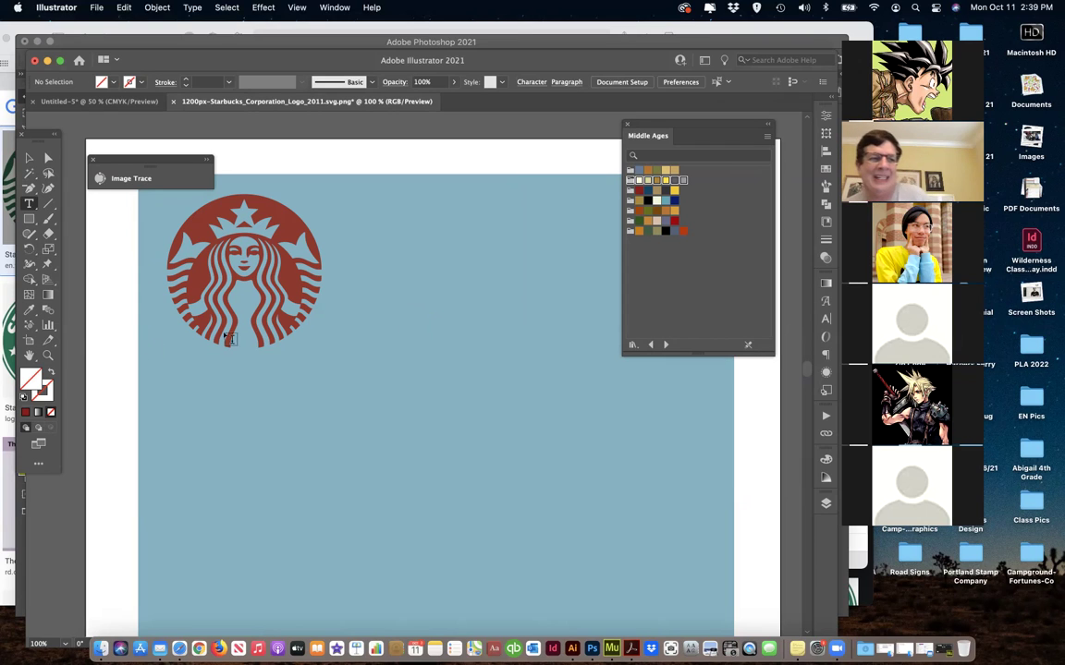
click(248, 489)
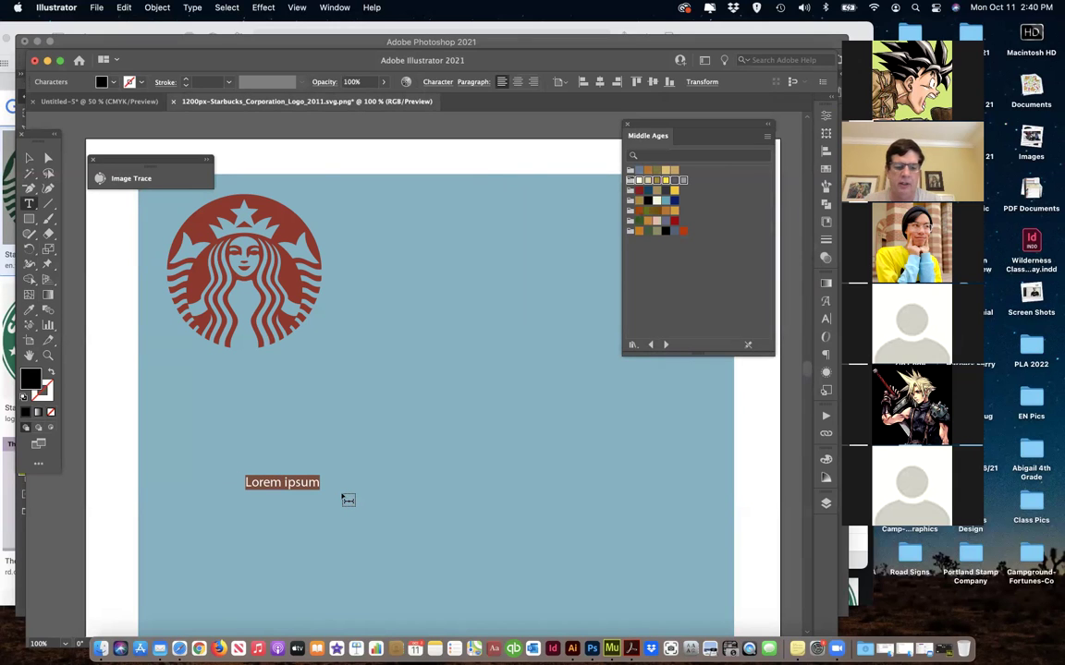
text(Design)
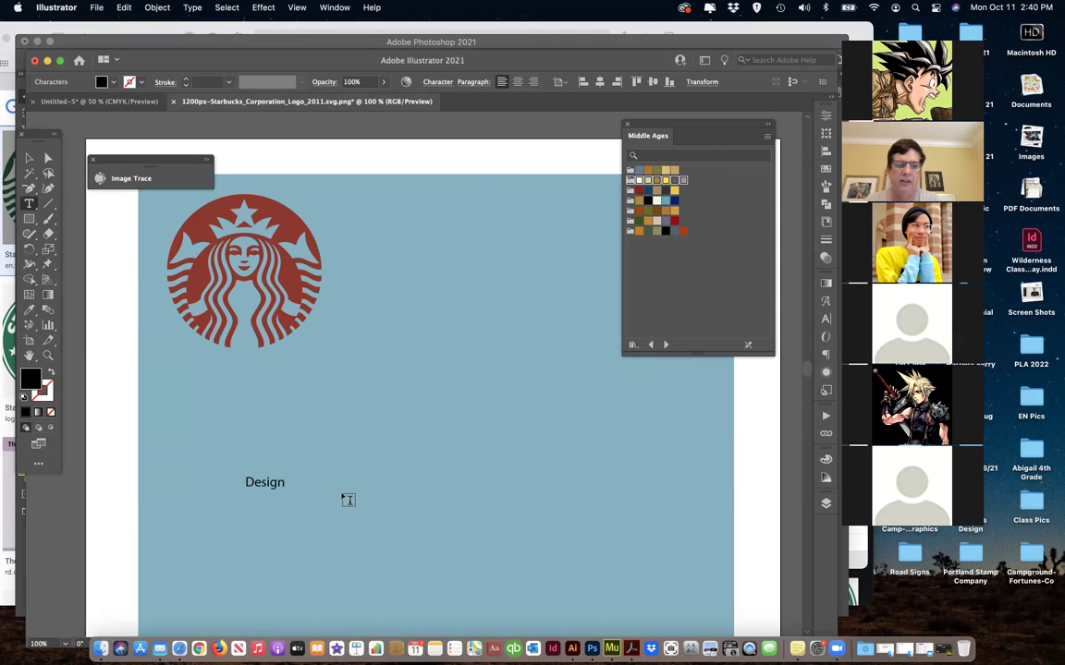
- Scale the "Design" text up to about 91 pt and position it below the logo on the blue rectangle
click(28, 158)
drag(282, 471, 547, 314)
drag(475, 450, 503, 493)
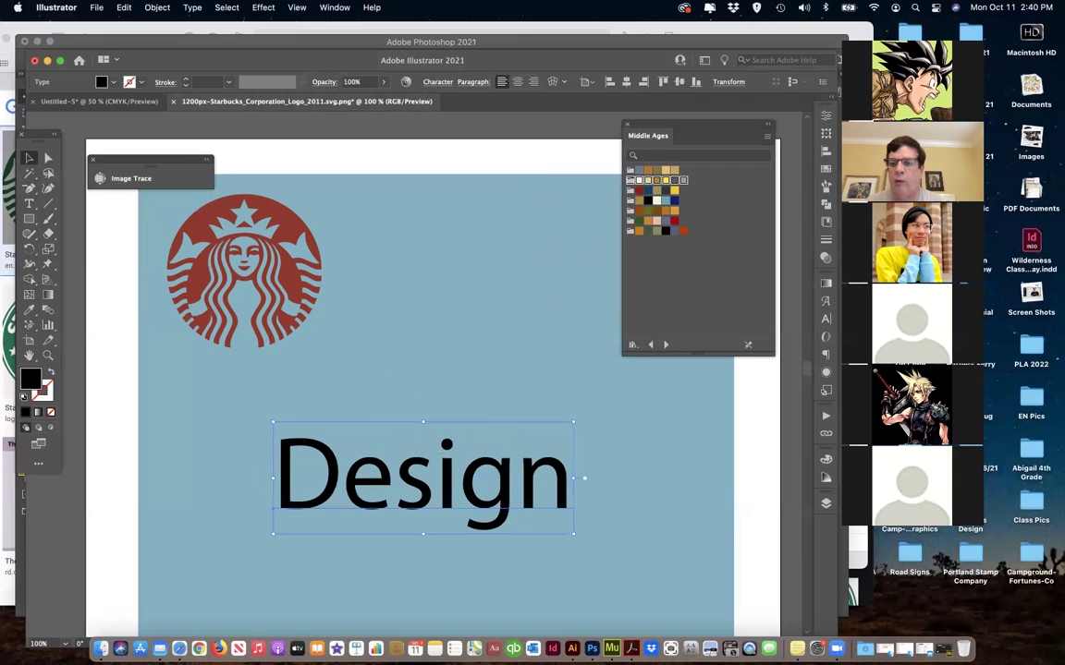
- Set the "Design" text's font to Codec Cold Logo and its size to 72 pt
click(827, 301)
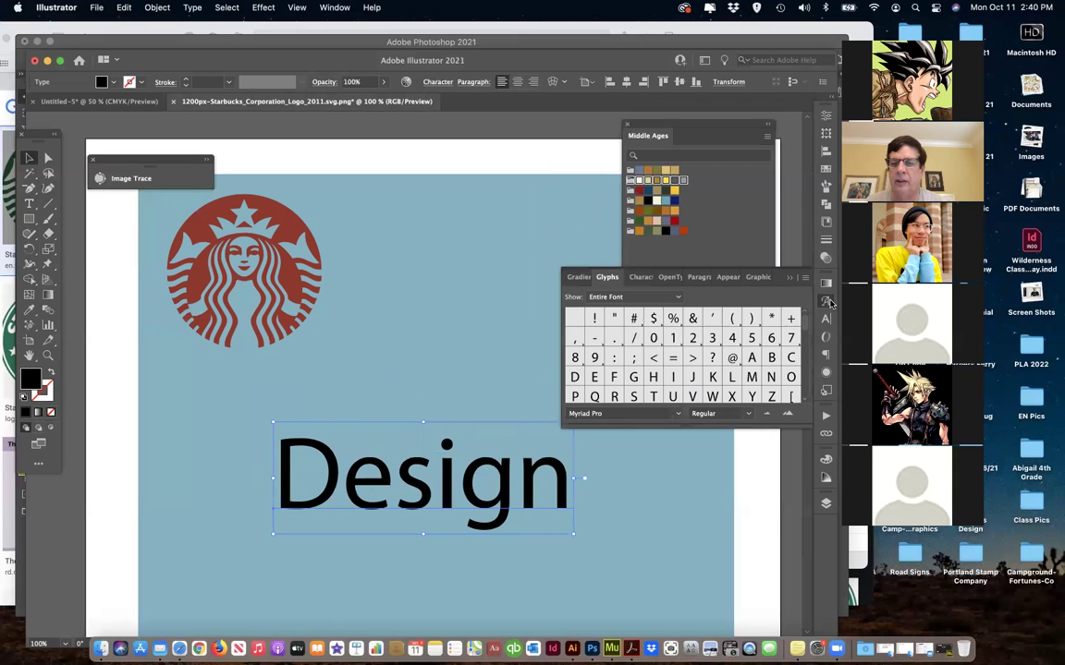
click(828, 302)
click(828, 320)
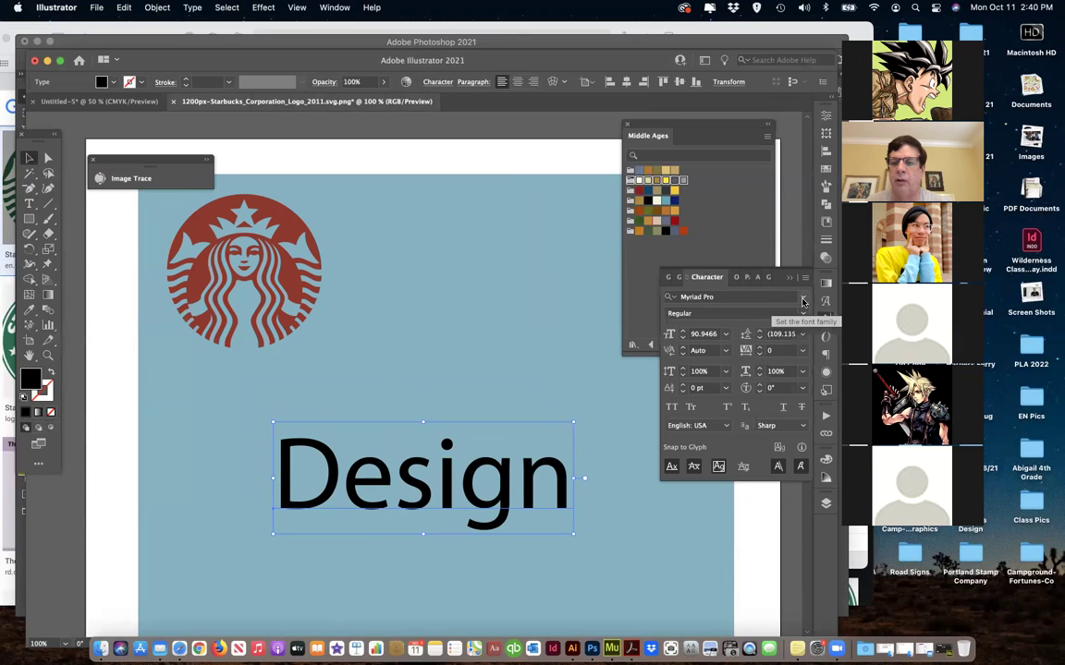
click(802, 298)
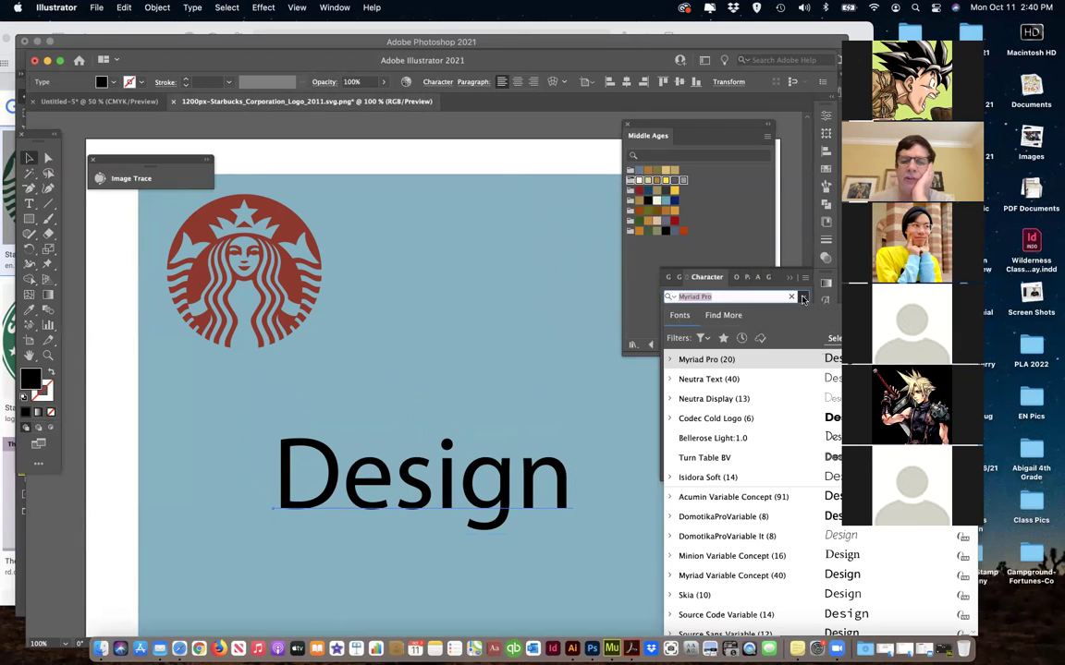
click(744, 421)
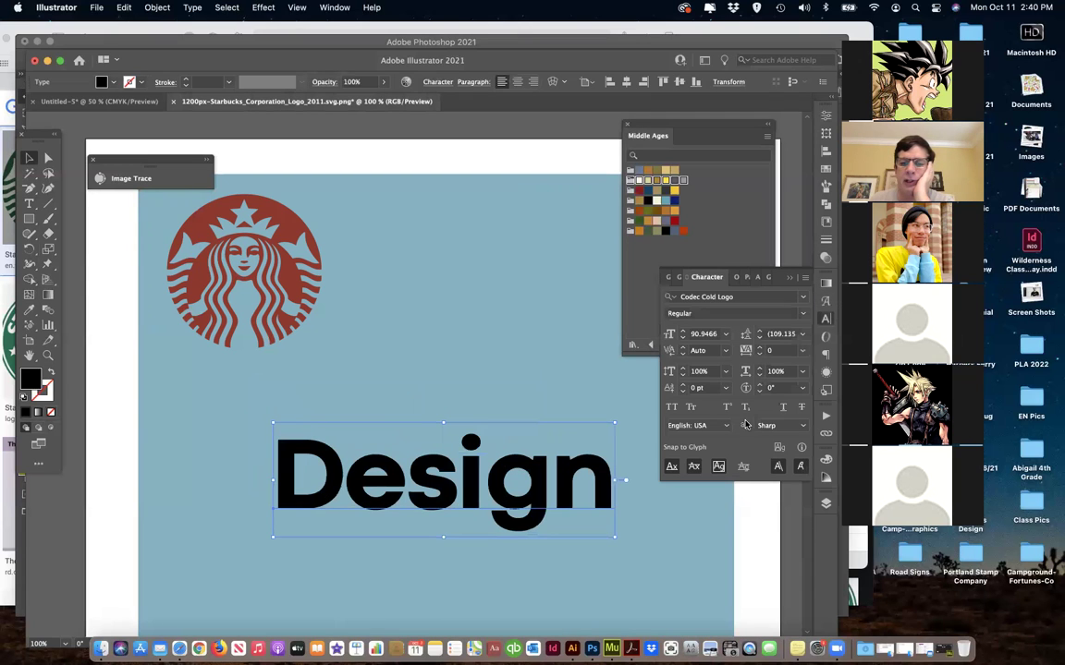
click(727, 335)
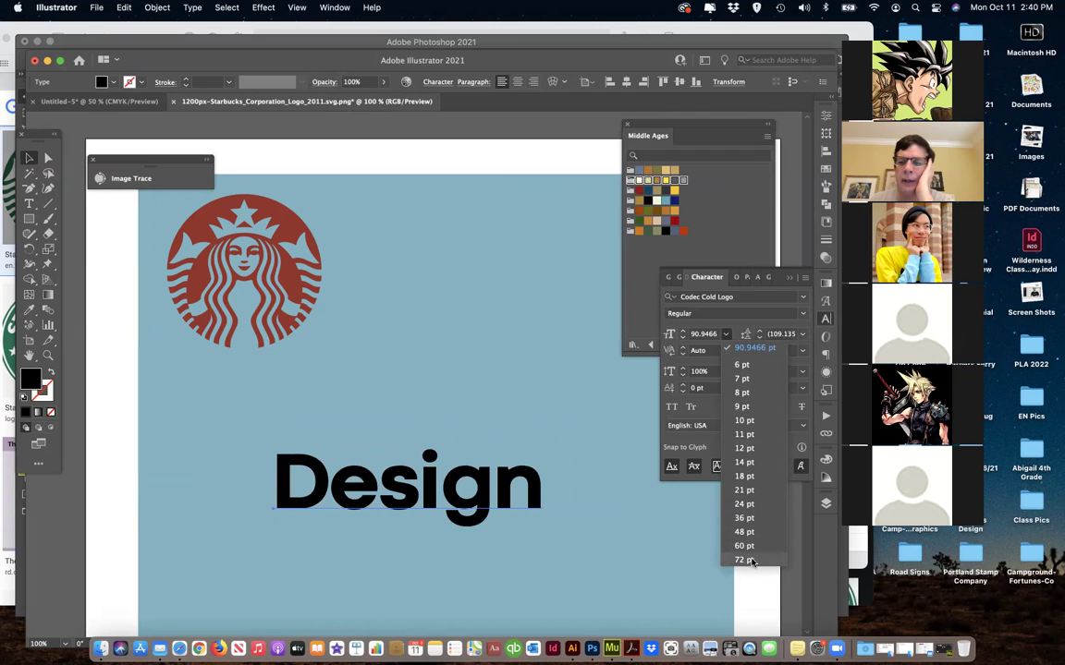
click(744, 560)
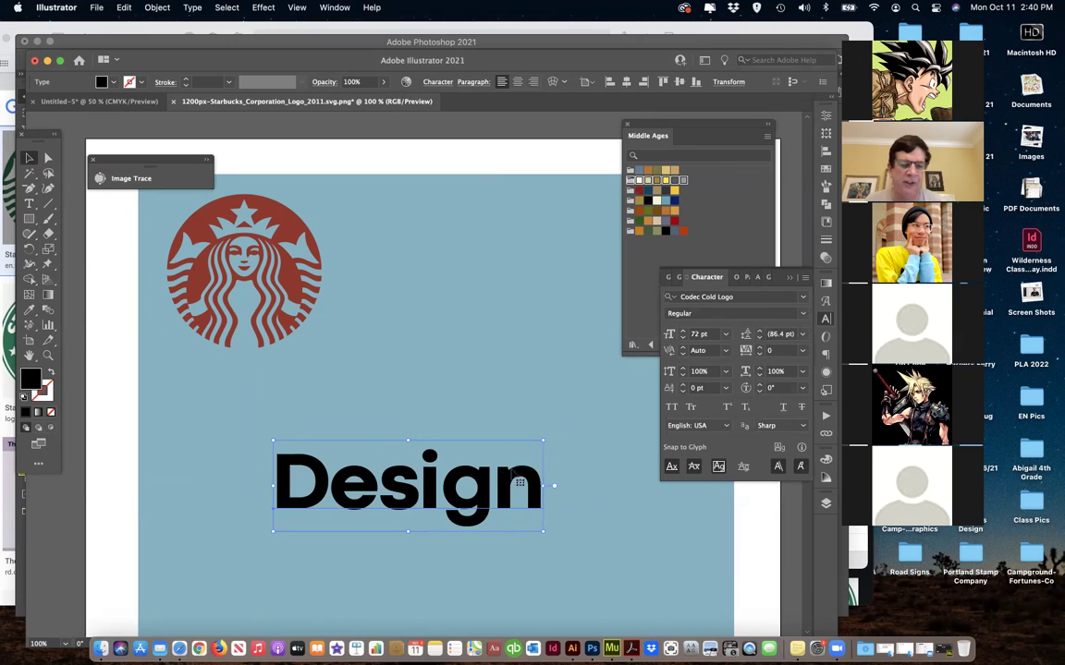
- Enlarge the "Design" text to about 96 pt and move it directly to the right of the logo
drag(542, 440, 636, 403)
scroll(380, 462, right, 3)
drag(356, 443, 459, 298)
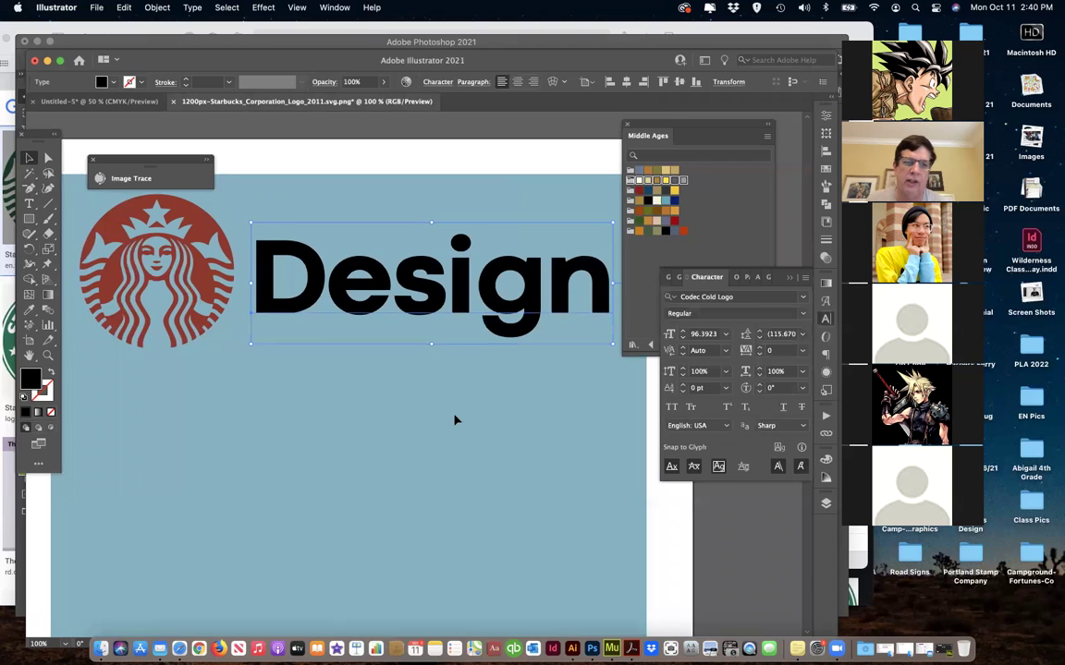
scroll(454, 421, right, 1)
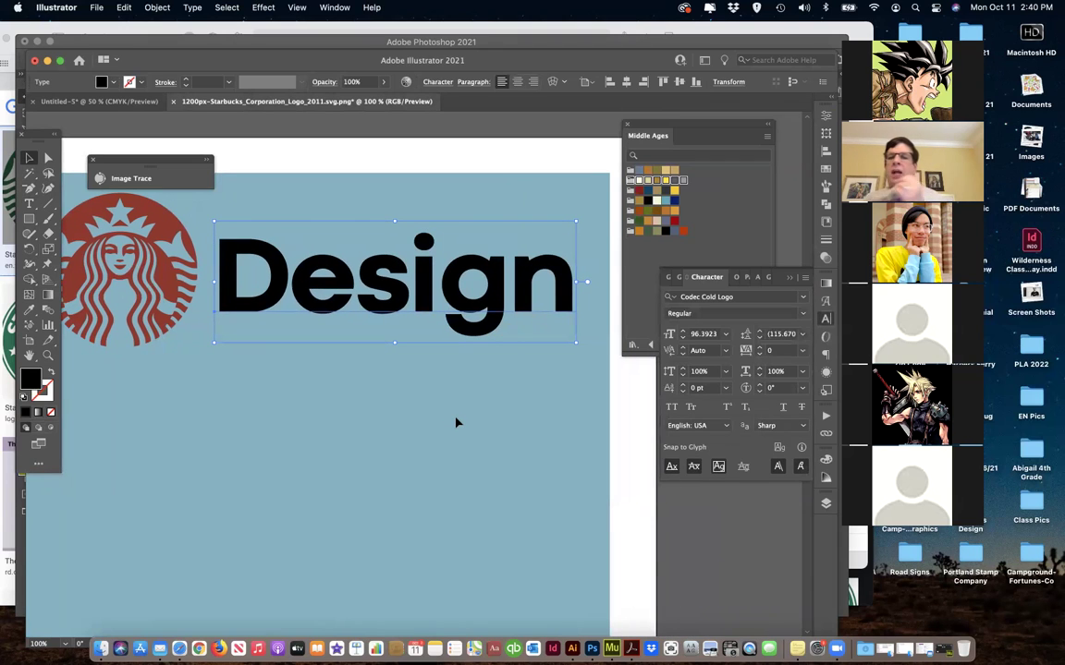
- Fill the "Design" text with the dark red Middle Ages swatch, nudge it slightly into line with the logo, and collapse the swatch library
click(674, 222)
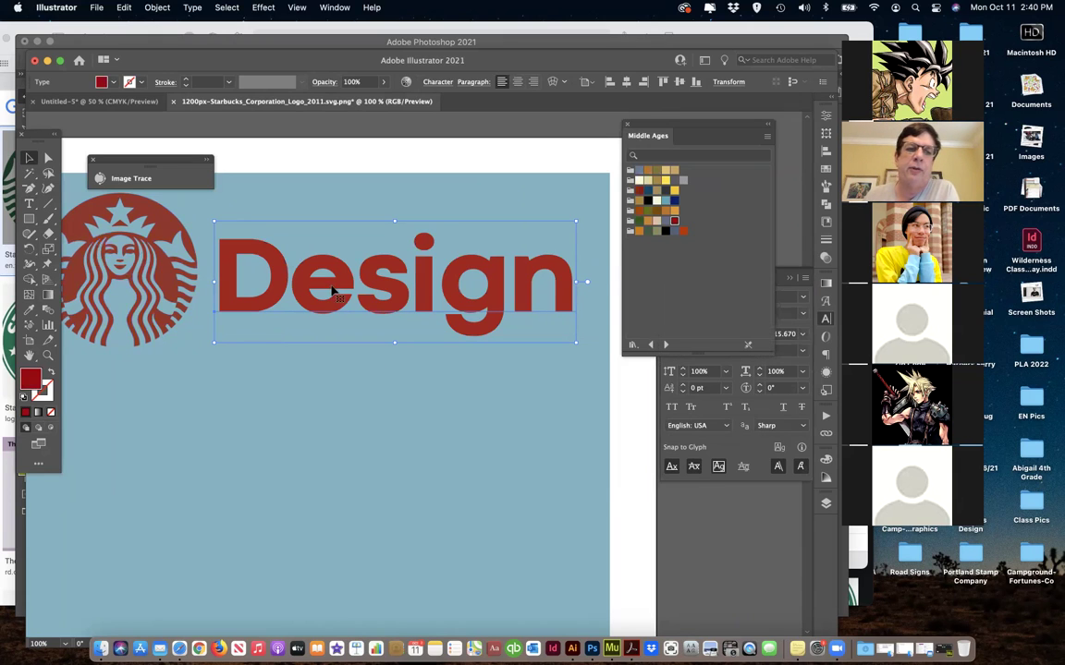
drag(337, 309, 337, 311)
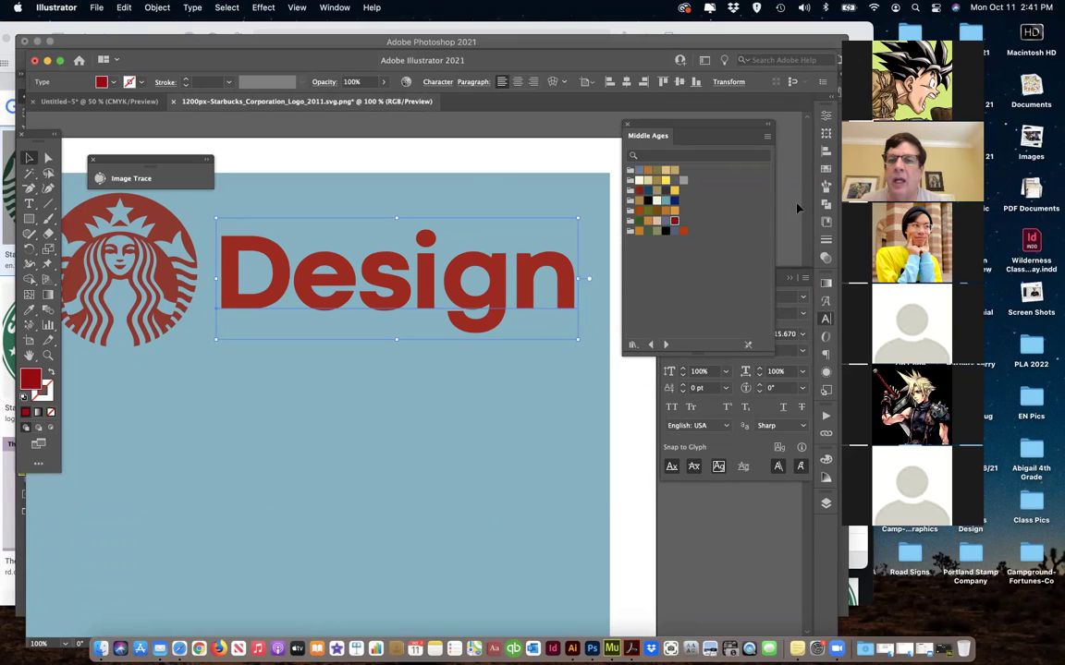
double_click(719, 125)
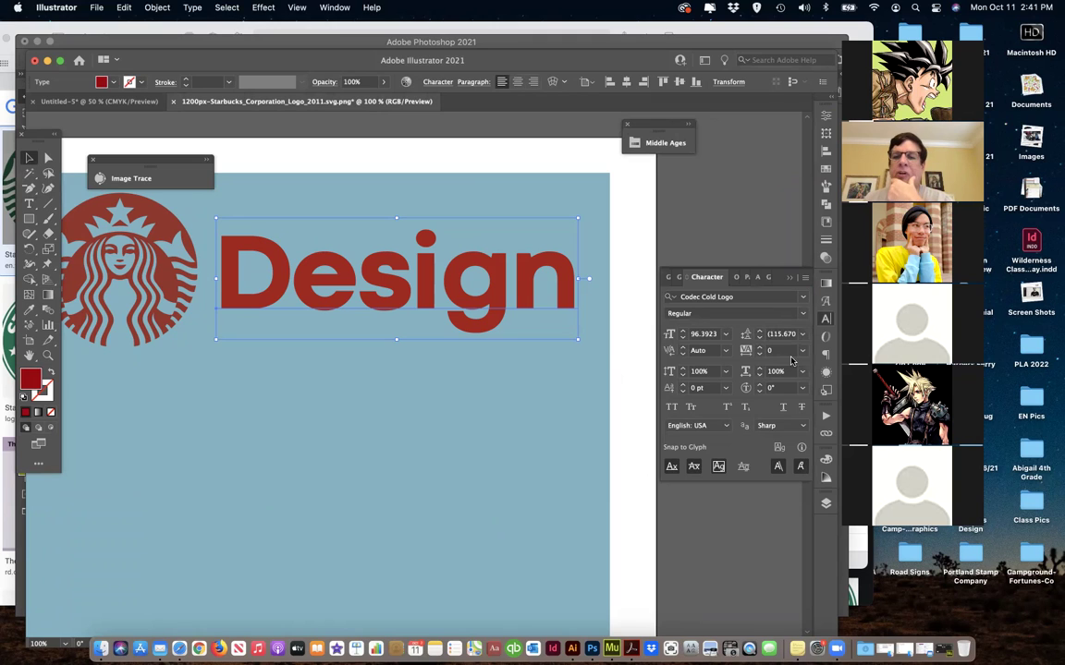
- Keep the "Design" text's kerning at Auto and set its tracking to -25
click(725, 351)
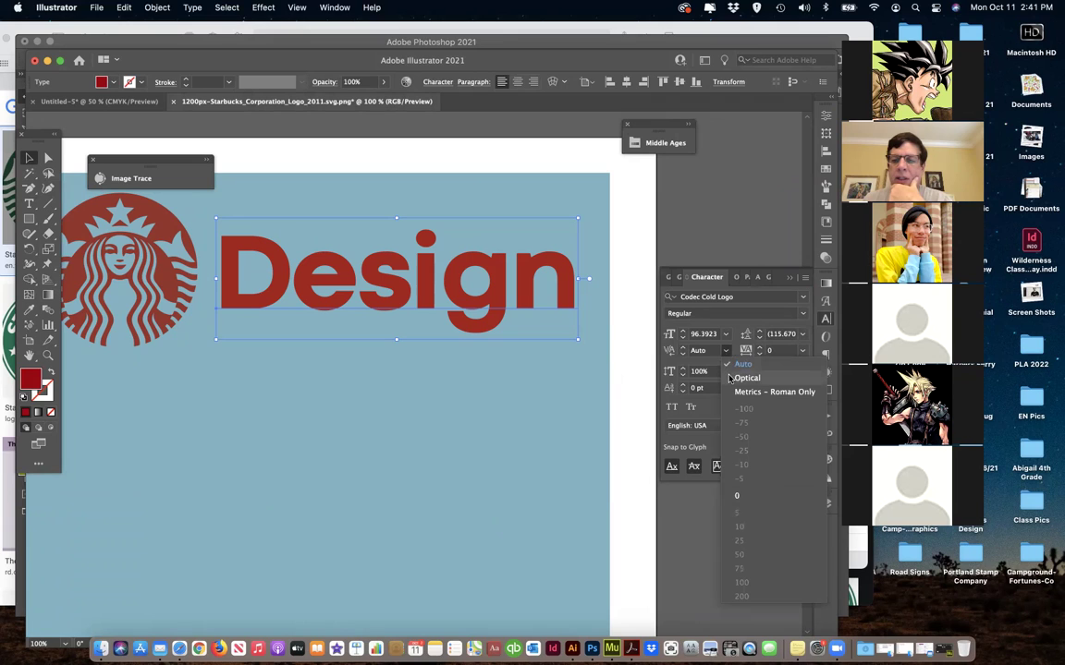
click(732, 365)
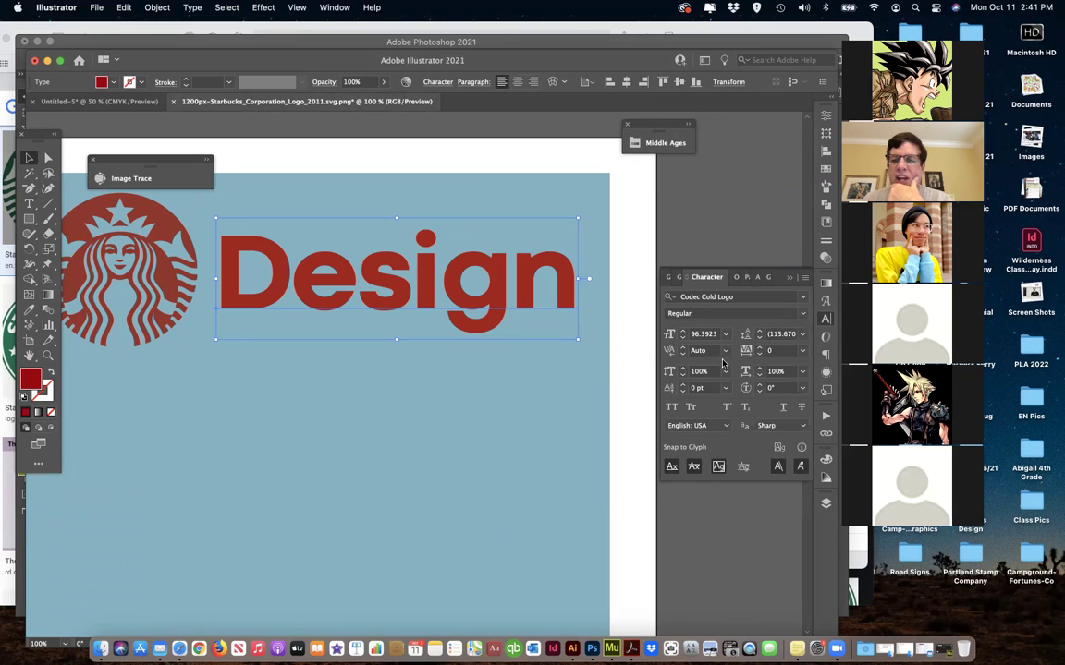
click(802, 351)
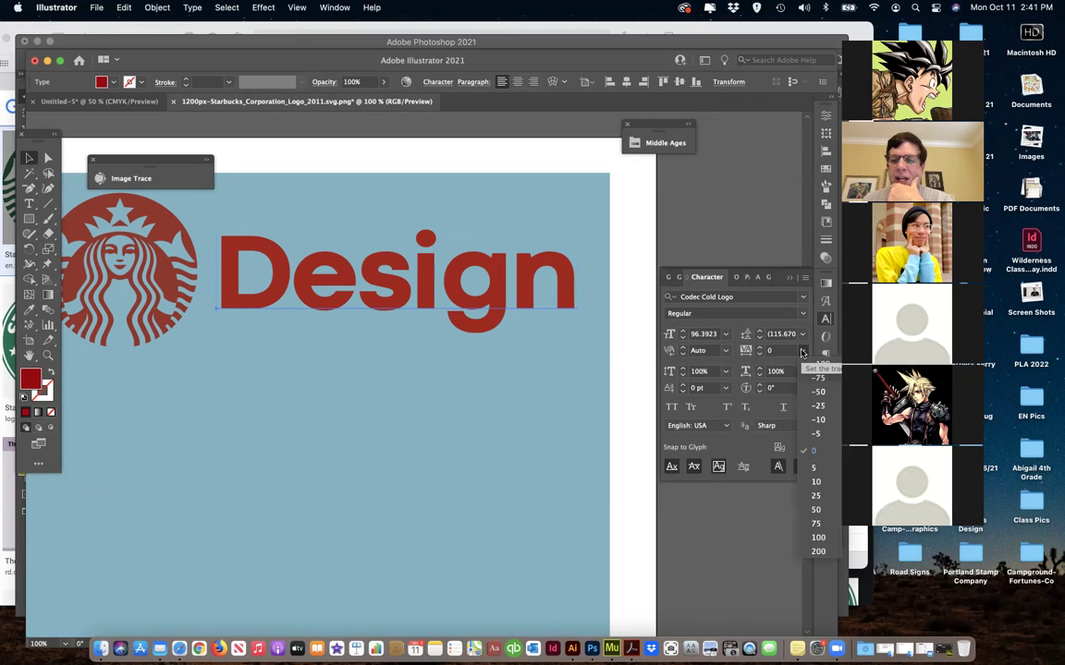
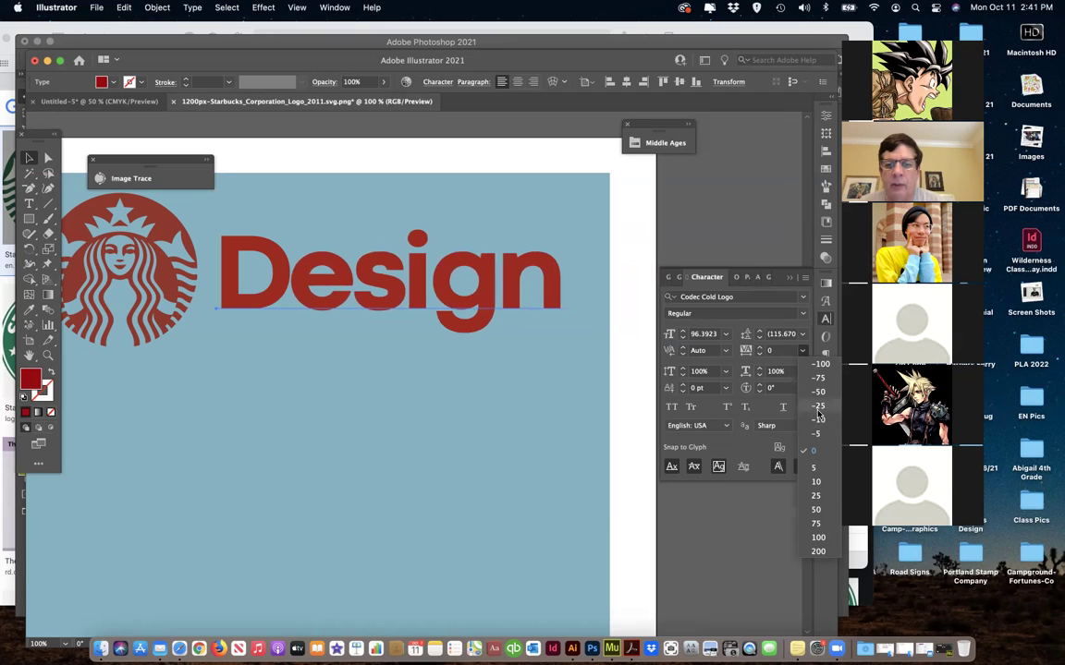
click(818, 407)
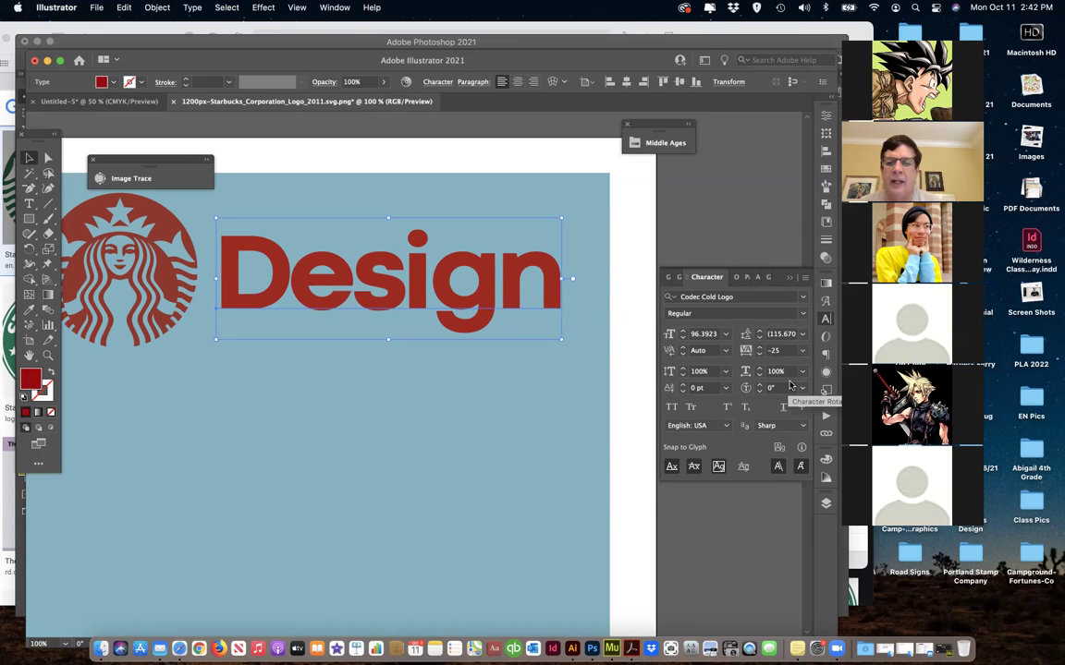
- Preview vertical scaling and character rotation options on the "Design" text, keeping both scales at 100% and the rotation at 0°
click(726, 373)
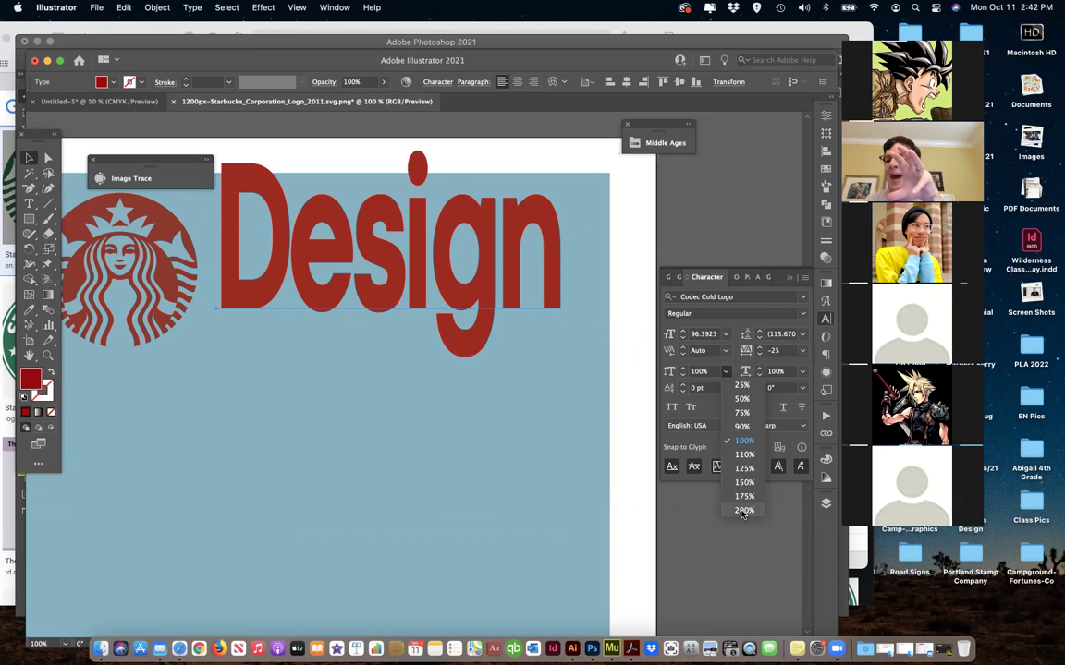
click(744, 441)
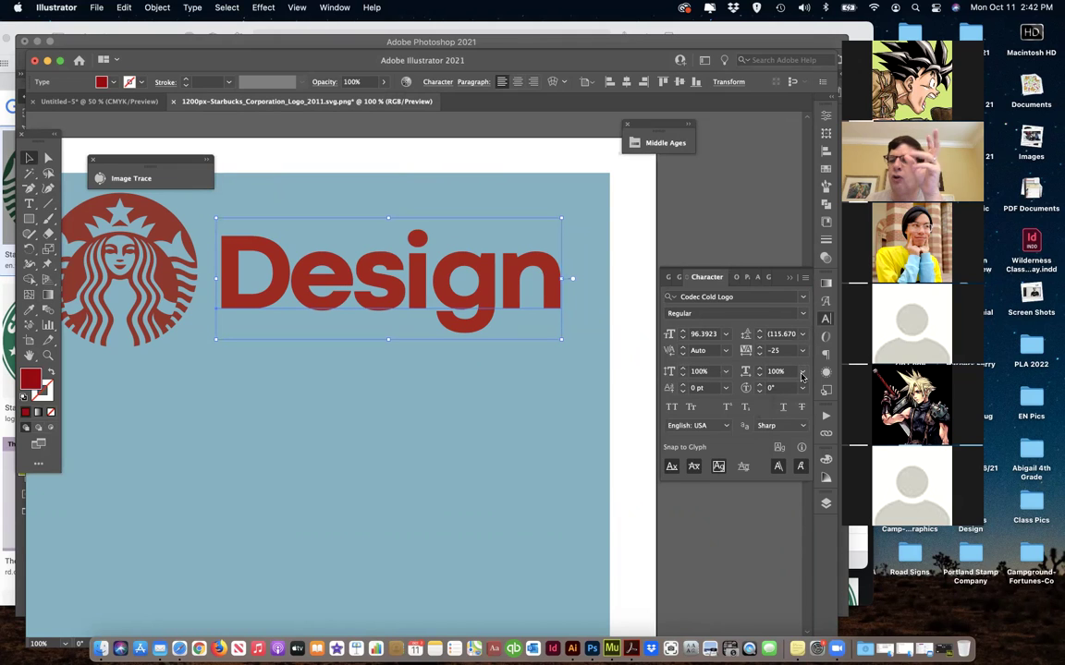
click(802, 373)
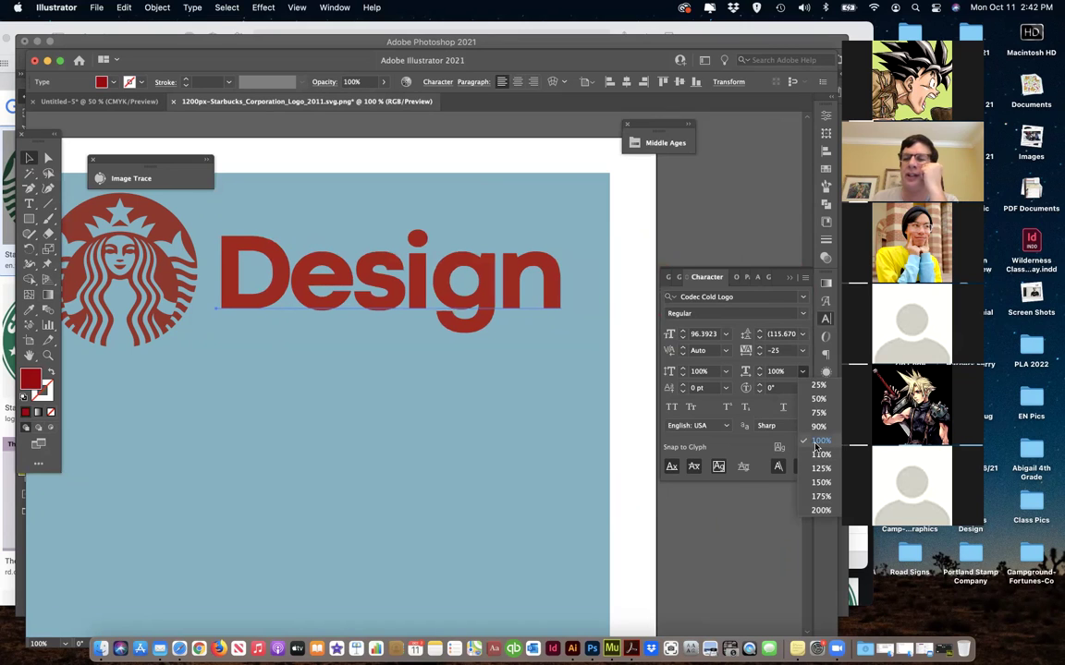
click(815, 443)
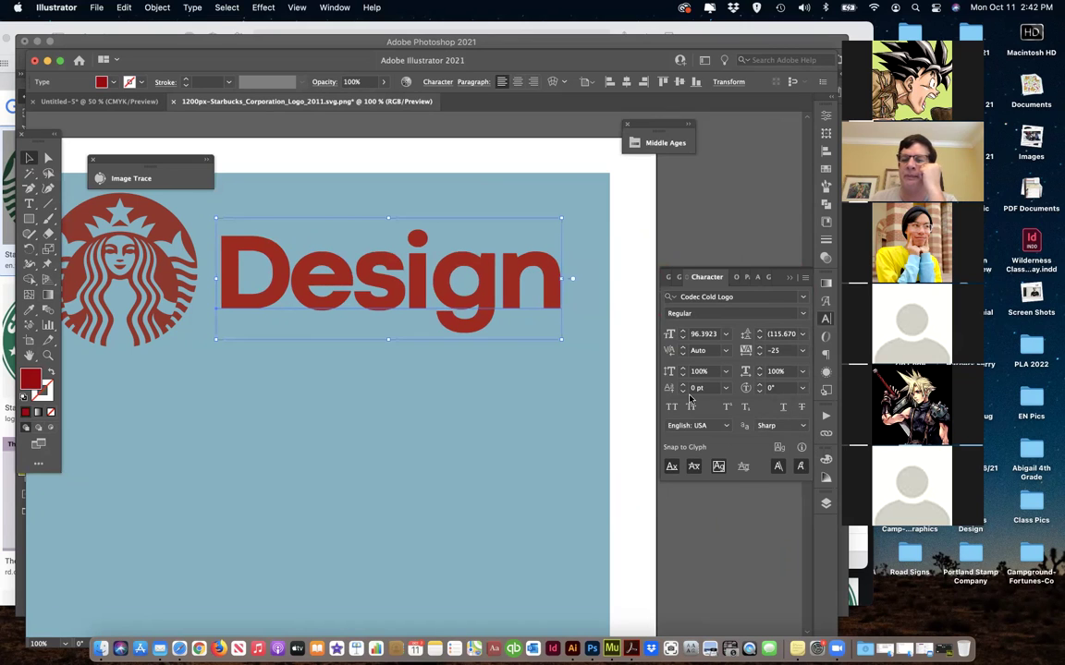
click(804, 389)
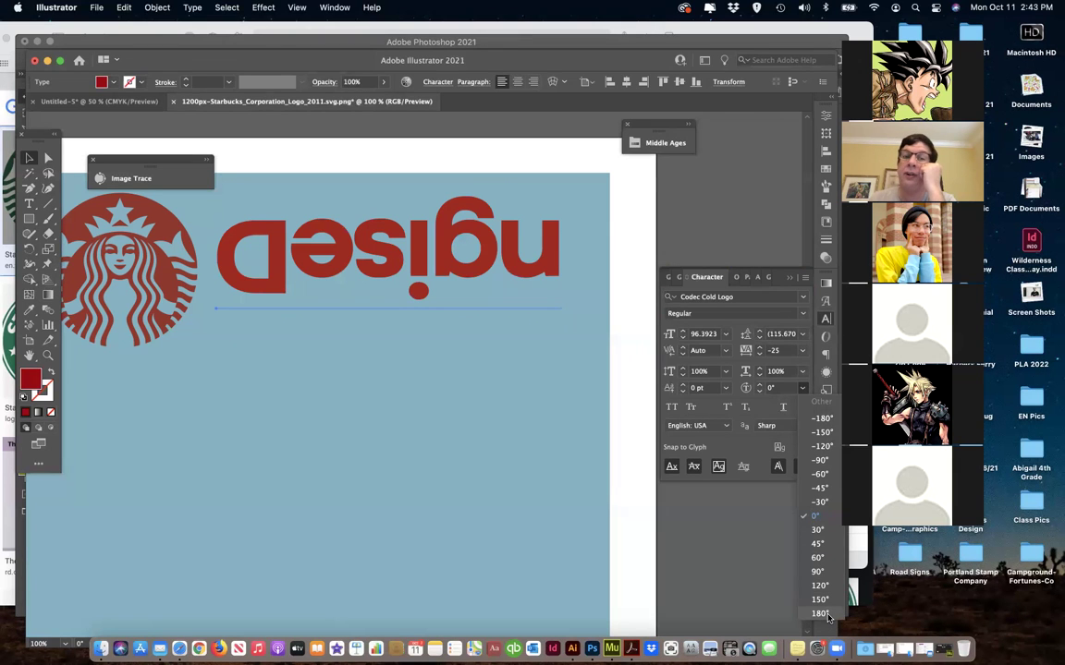
click(820, 518)
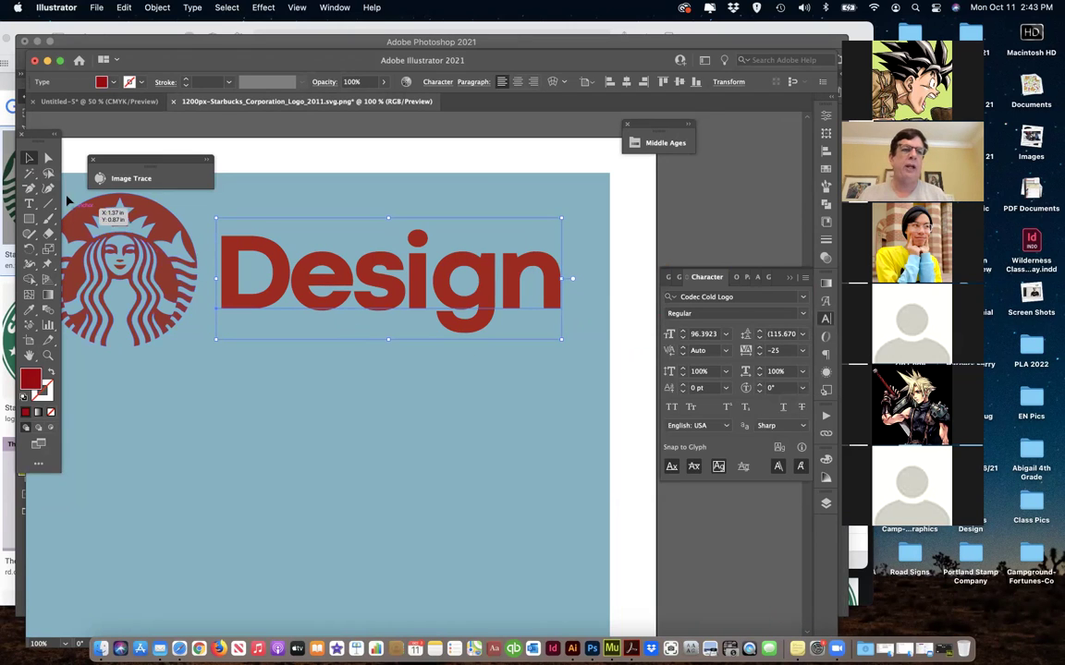
- Select the "Design" text and use the Touch Type tool to replace its g with the alternate lowercase glyph
click(43, 159)
click(245, 178)
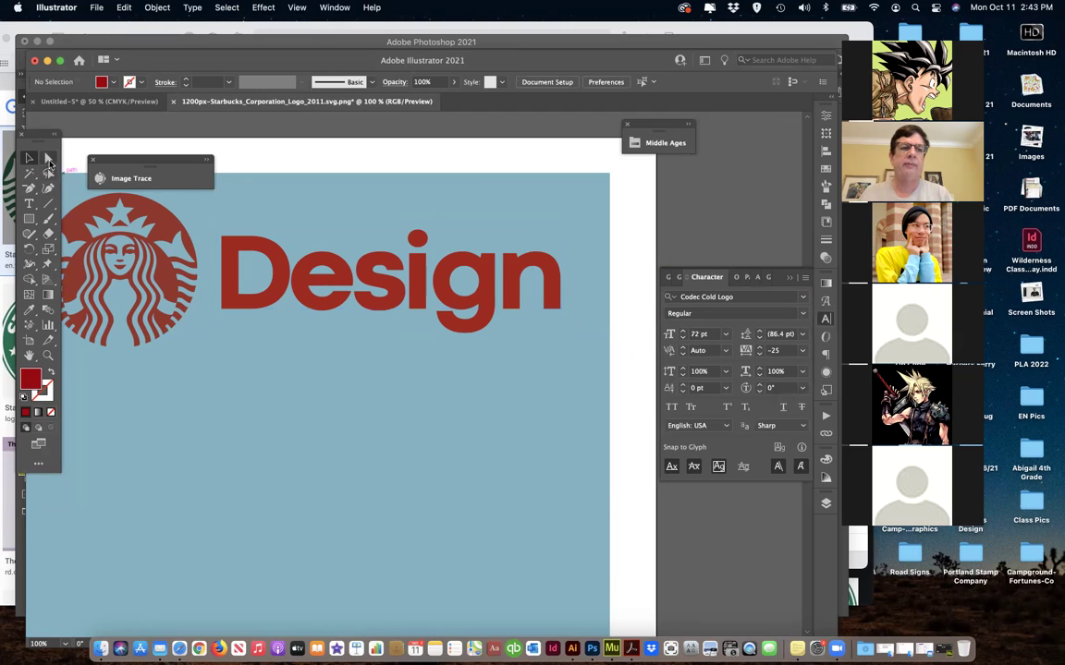
click(260, 262)
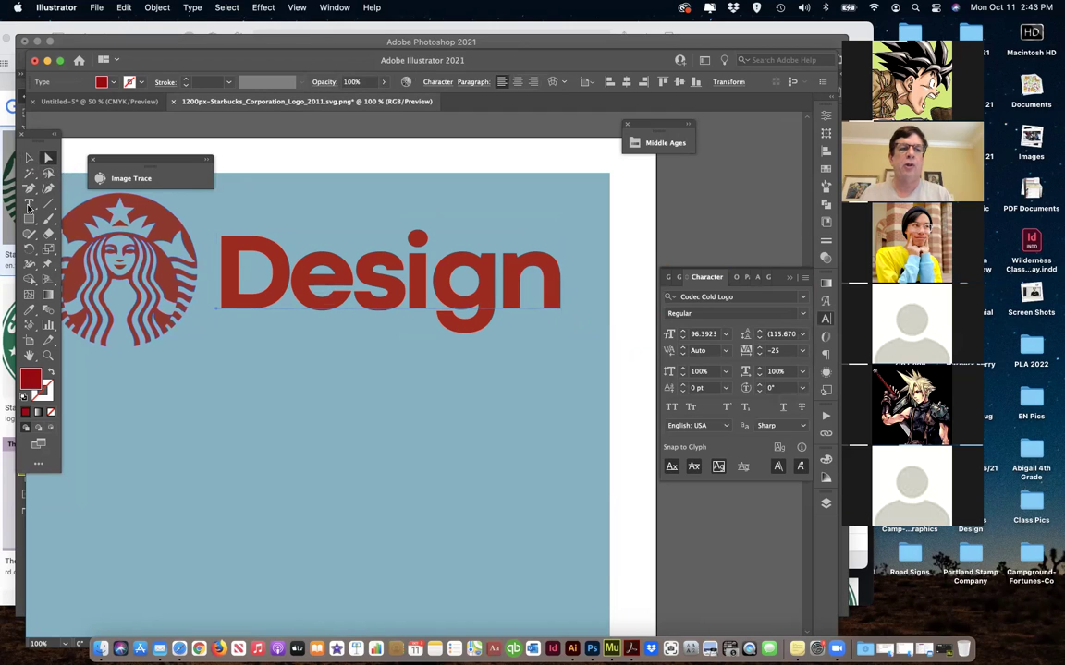
drag(29, 203, 120, 297)
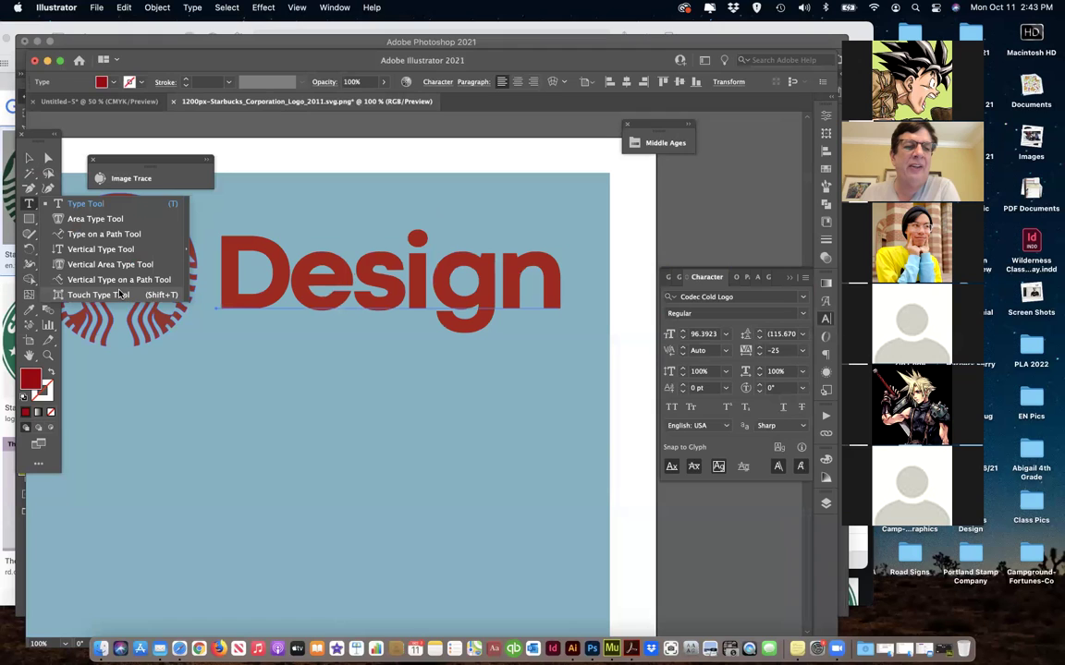
click(121, 293)
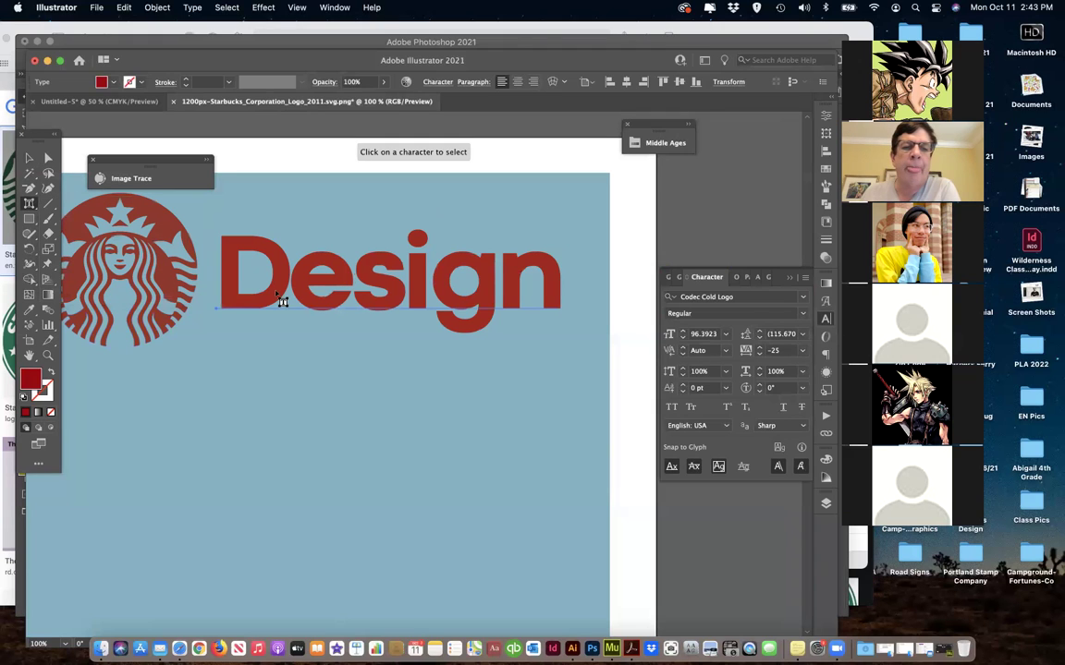
click(463, 304)
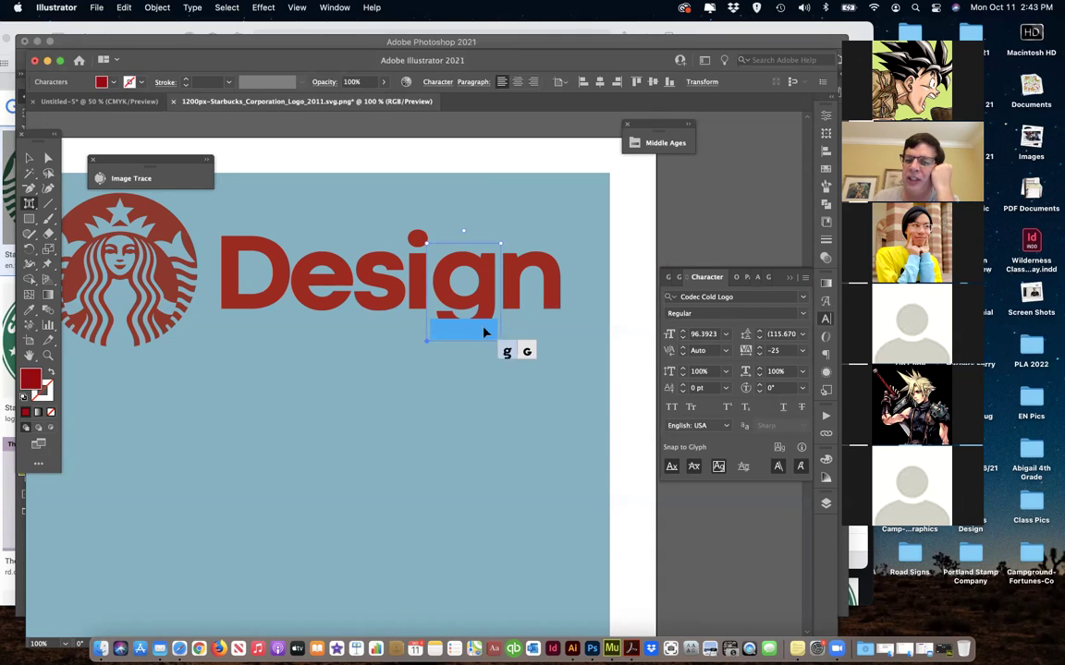
click(507, 352)
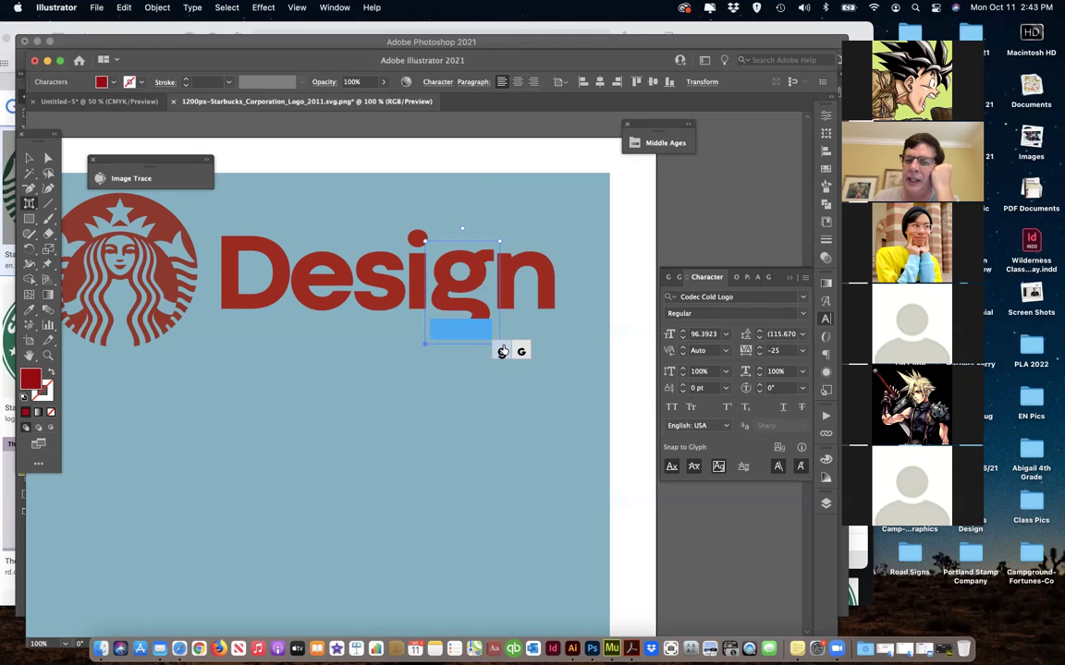
- Try the small-capital alternate on the n, restore the lowercase n, and check the glyph alternates for the s, e and D
drag(517, 301, 507, 292)
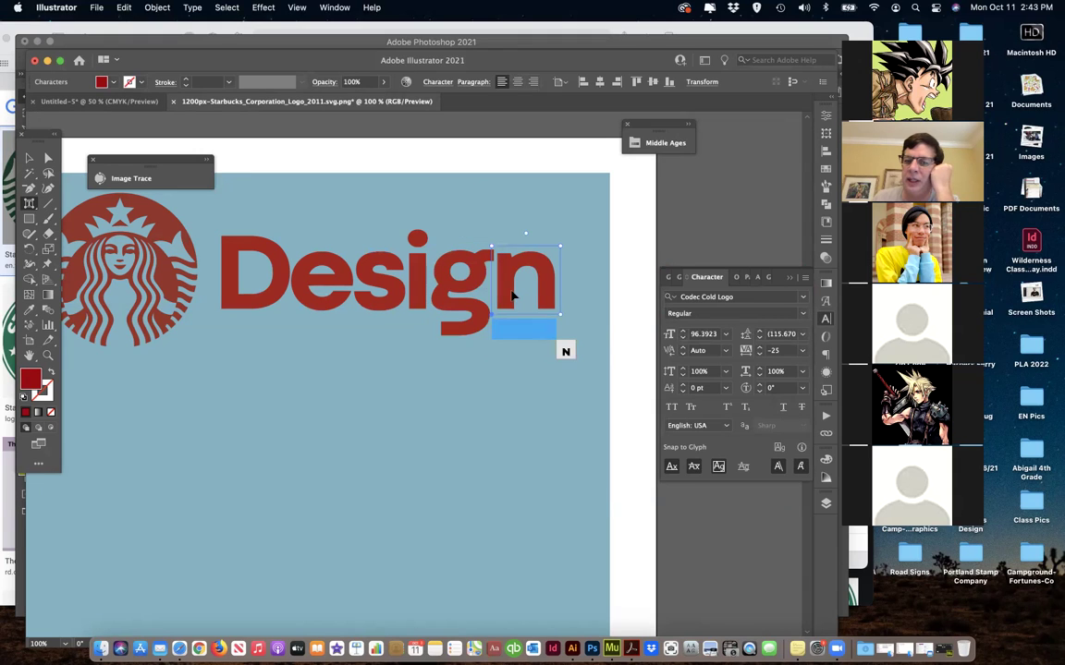
click(565, 352)
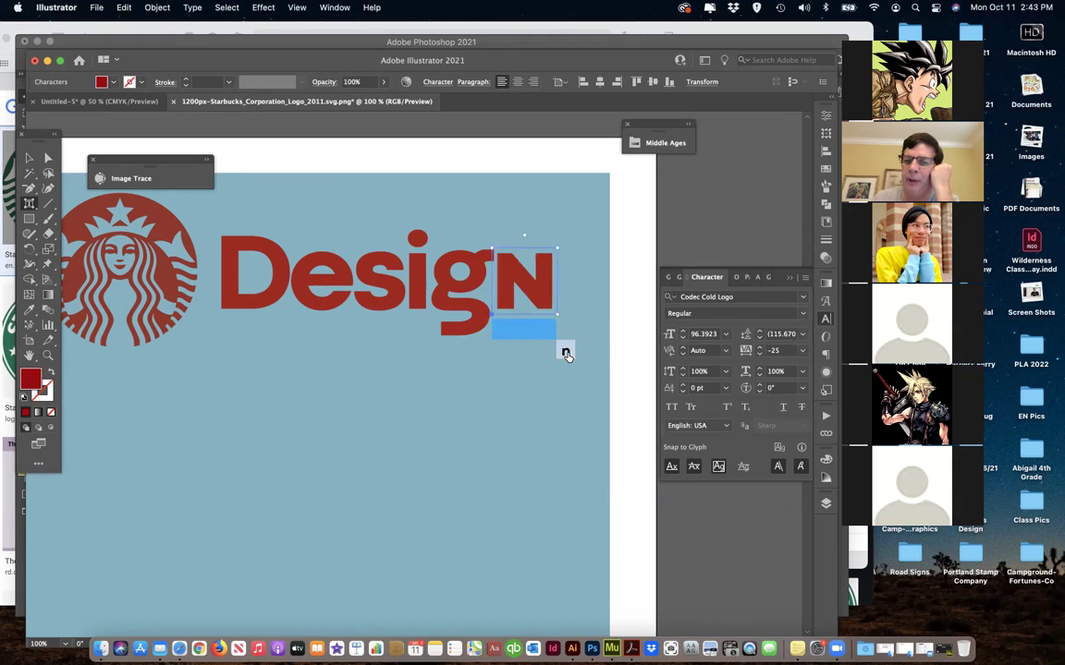
click(566, 352)
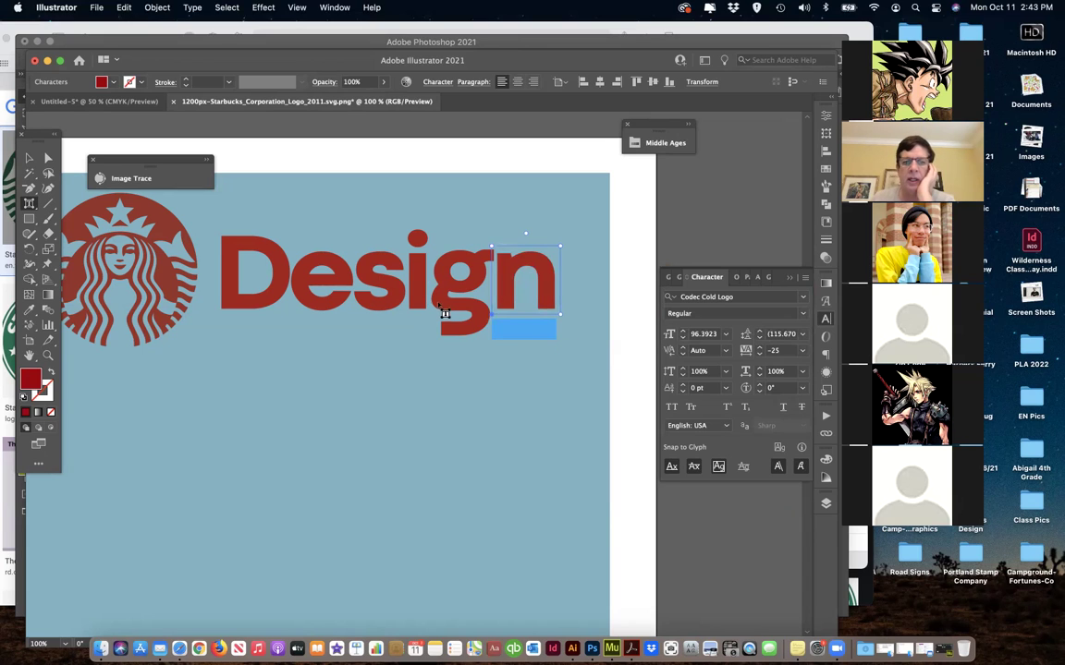
click(410, 308)
click(380, 303)
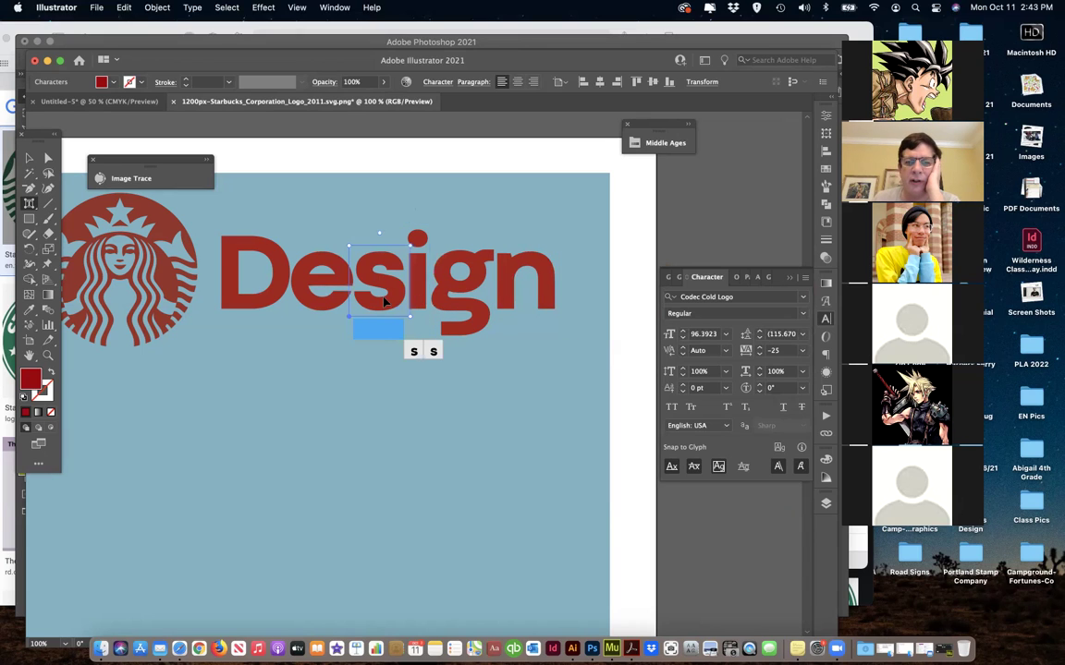
click(337, 303)
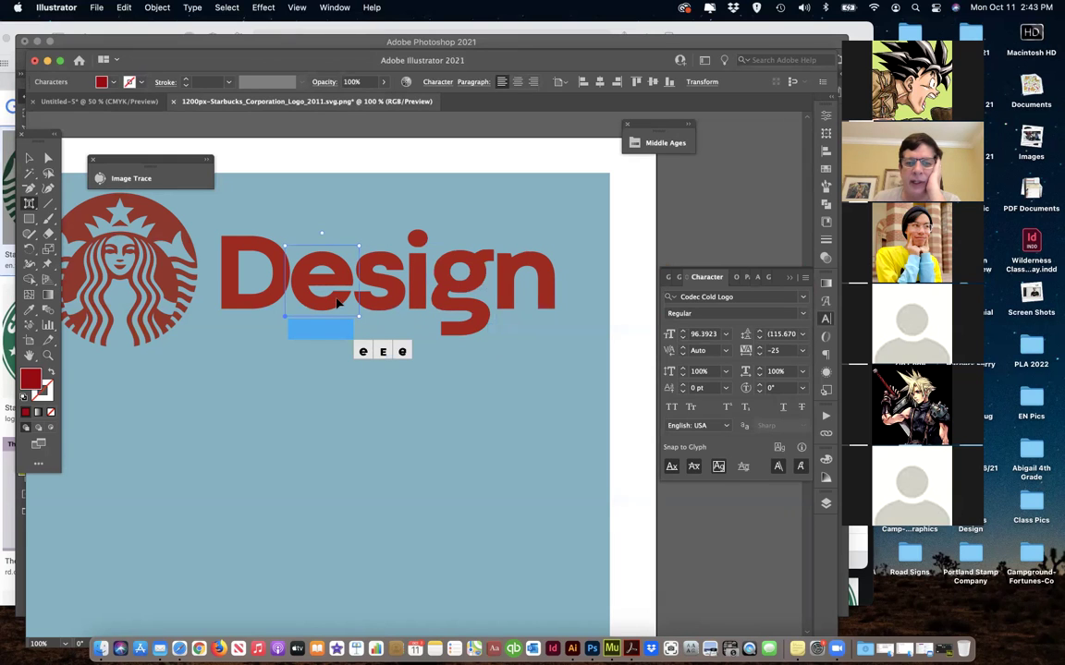
click(271, 301)
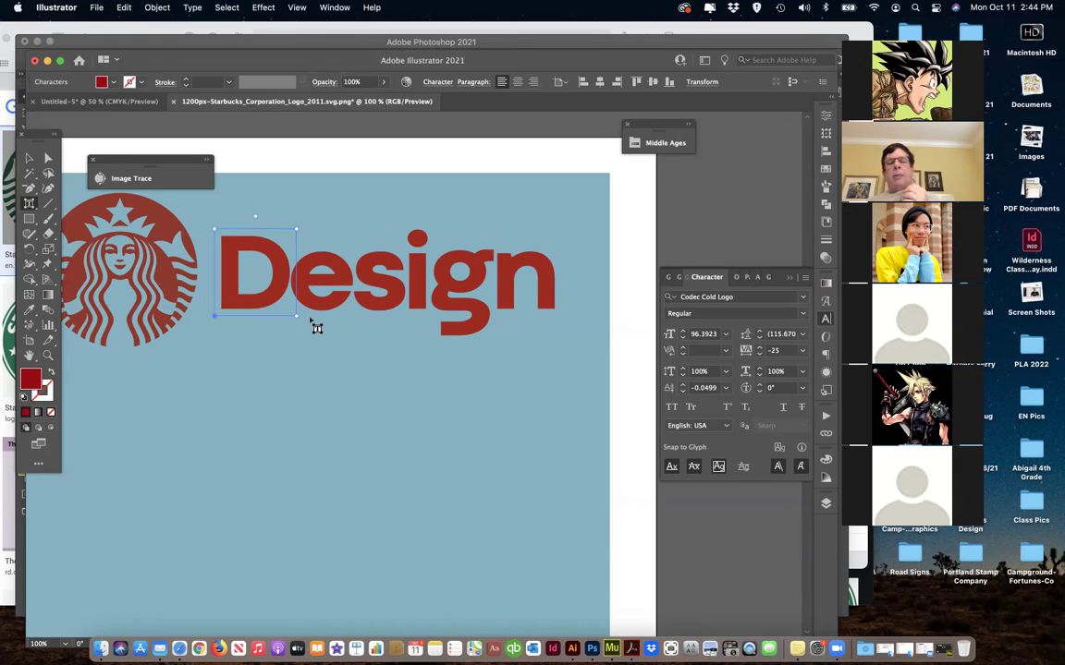
- Fine-tune the kerning between the D and e by widening and tightening it, and kern the g slightly closer to the i
click(317, 302)
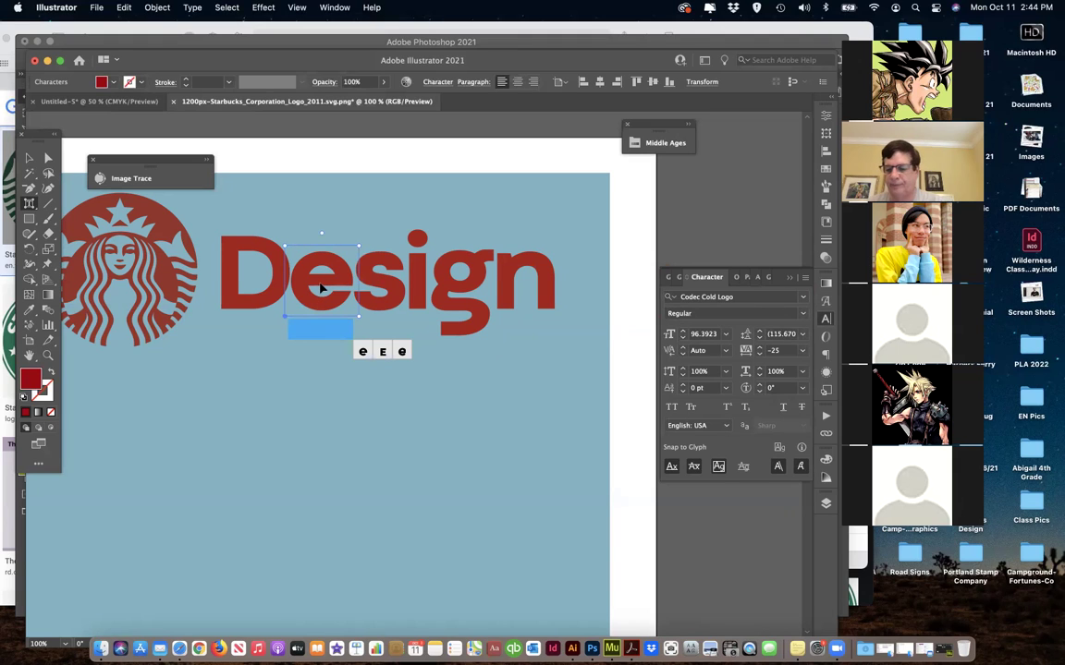
key(alt+Right)
key(alt+Right)
key(alt+Right)
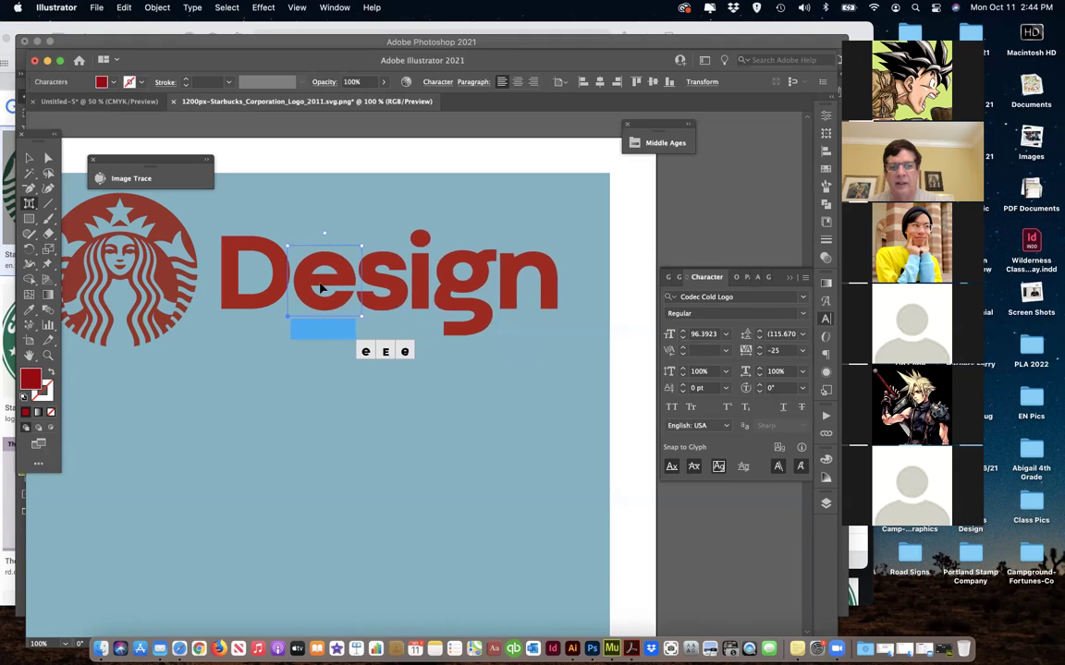
key(alt+Right)
key(alt+Right)
key(alt+Right)
key(alt+Right)
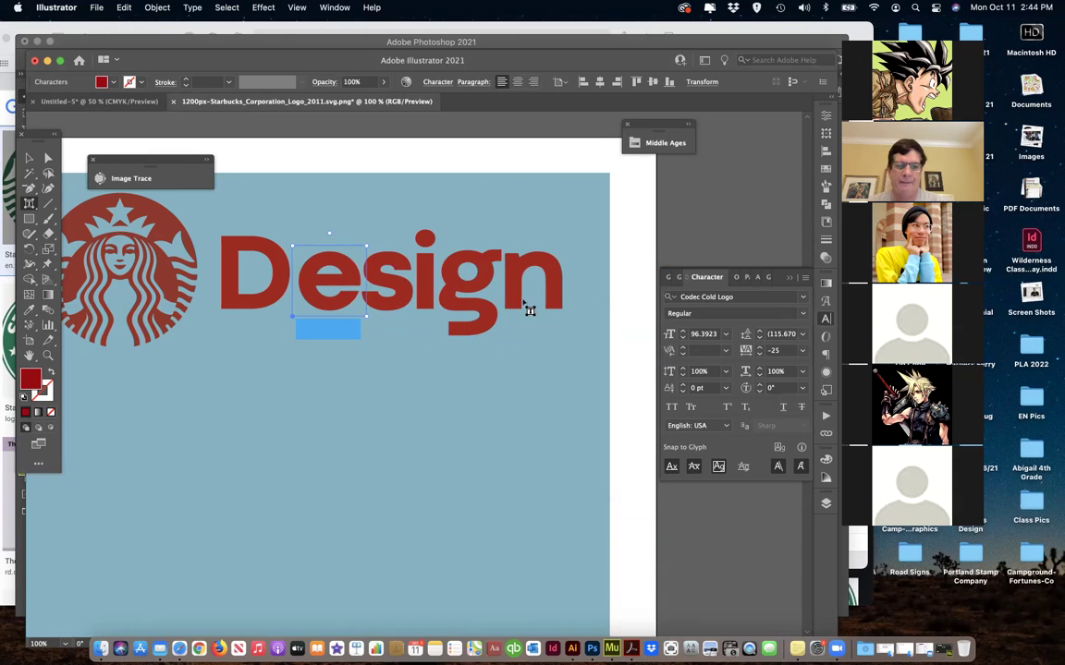
key(alt+Left)
key(alt+Left)
key(alt+Left)
key(alt+Left)
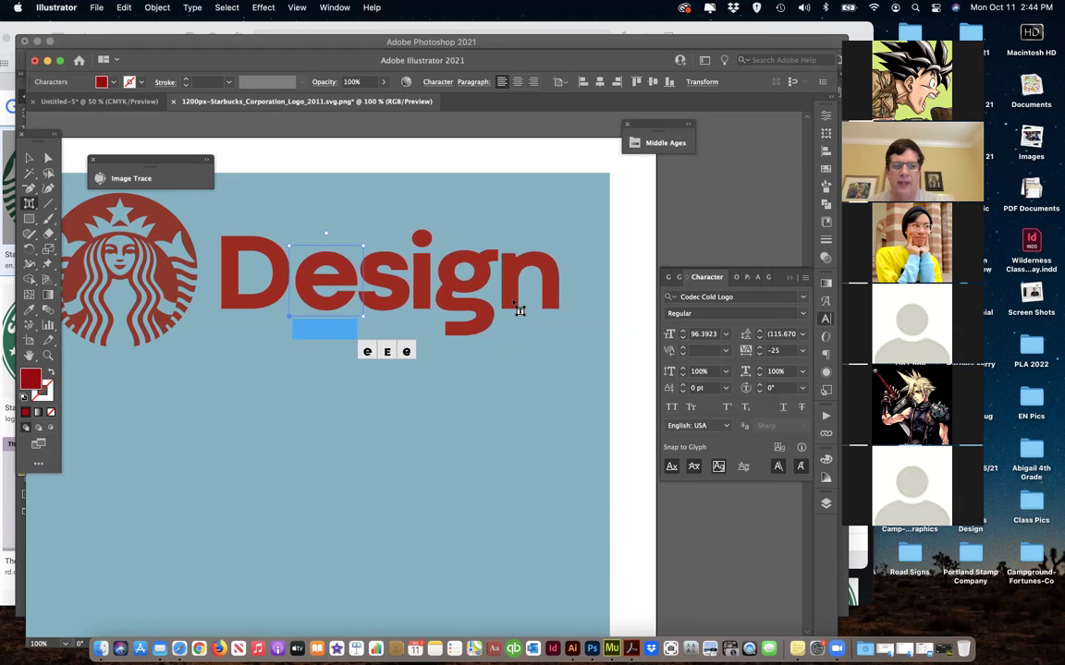
key(alt+Left)
key(alt+Left)
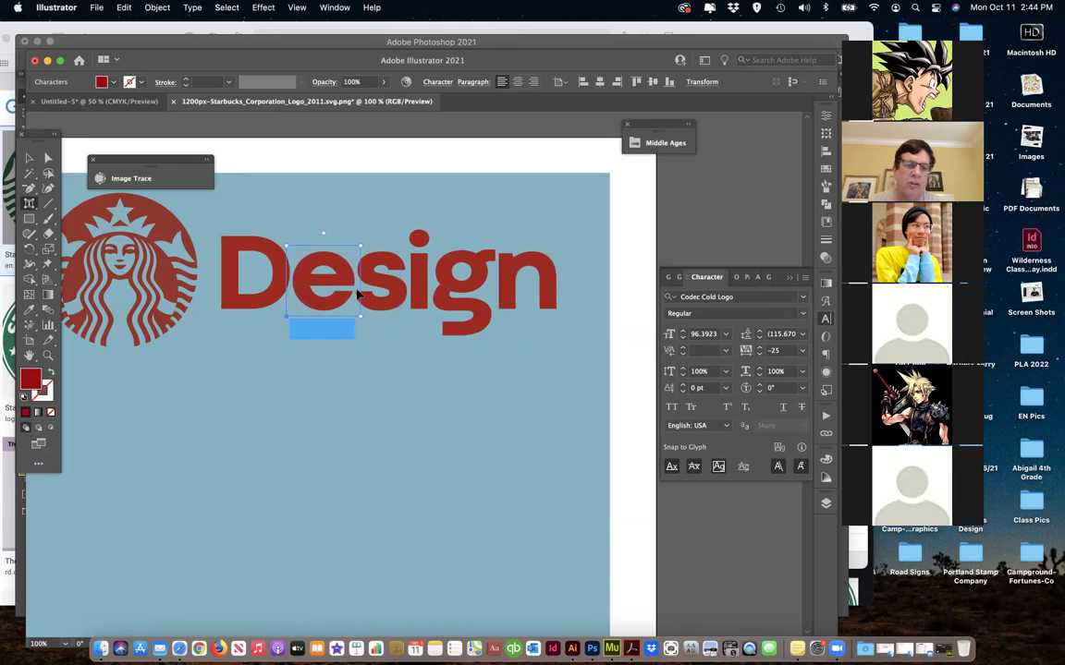
mouse_move(369, 294)
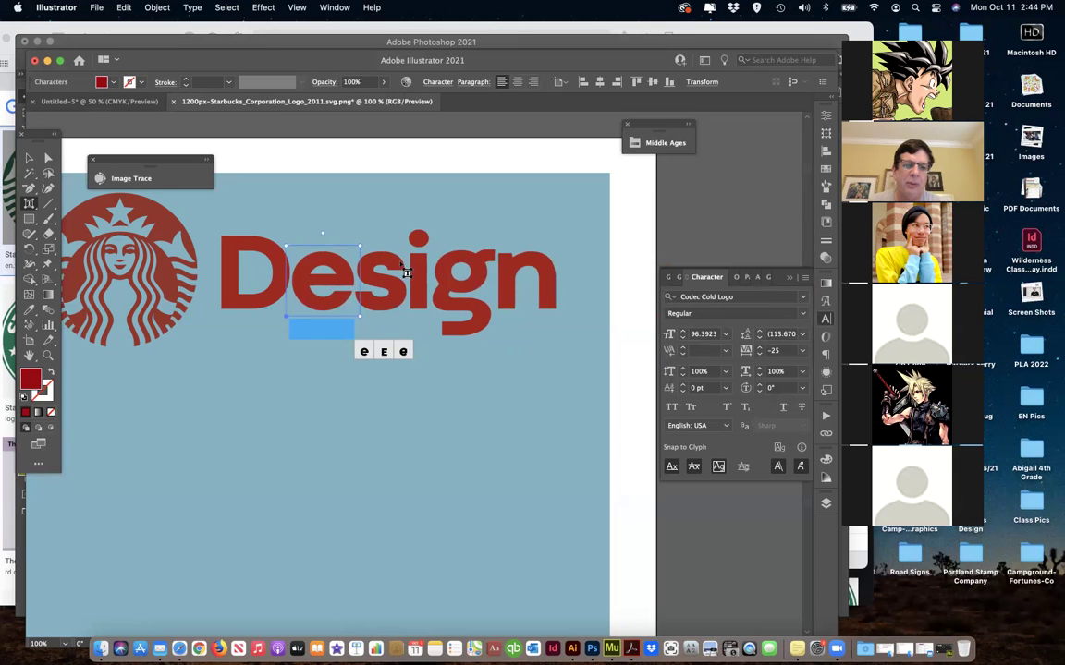
click(449, 311)
key(alt+Left)
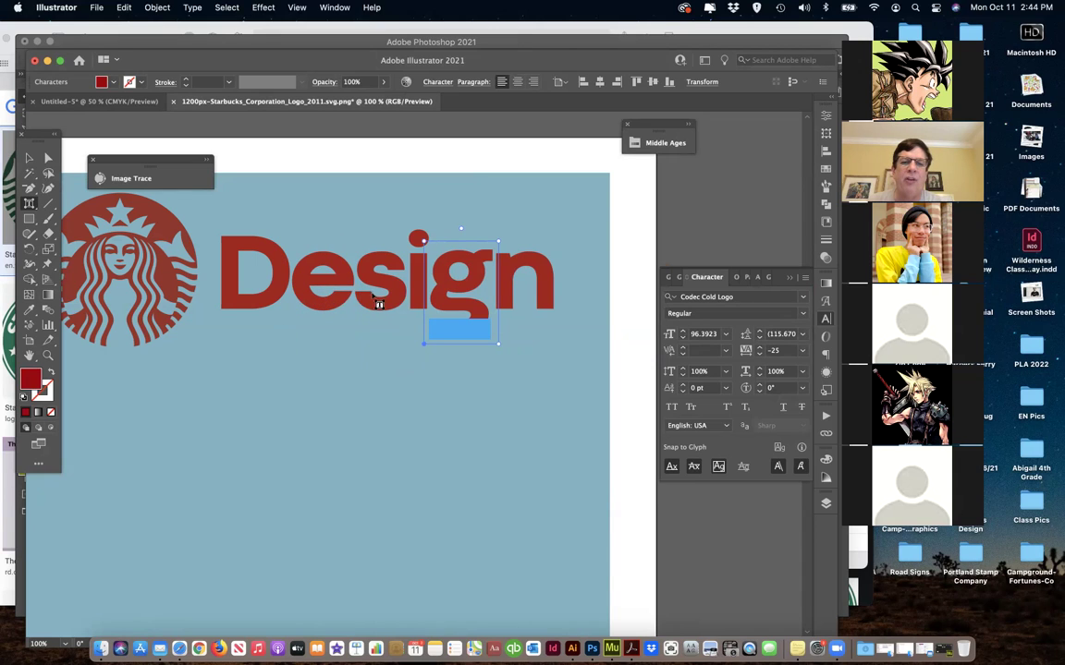
- Try stretching the g vertically to about 140%, then scaling it to about 120% and lowering it about 14 pt, undoing both attempts
mouse_move(428, 293)
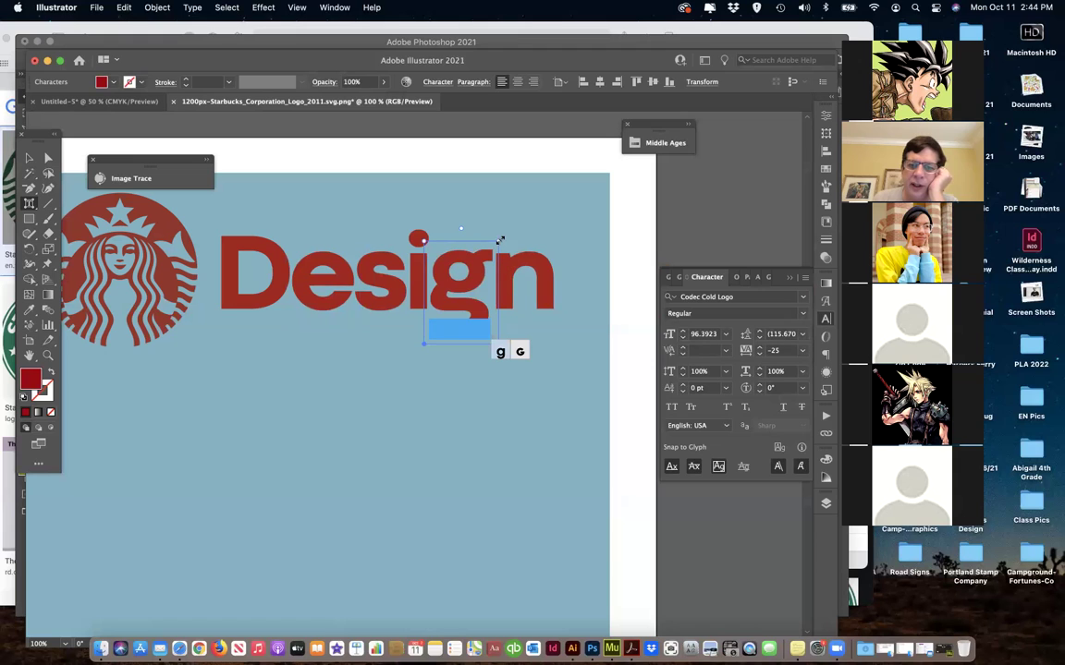
drag(424, 238, 429, 202)
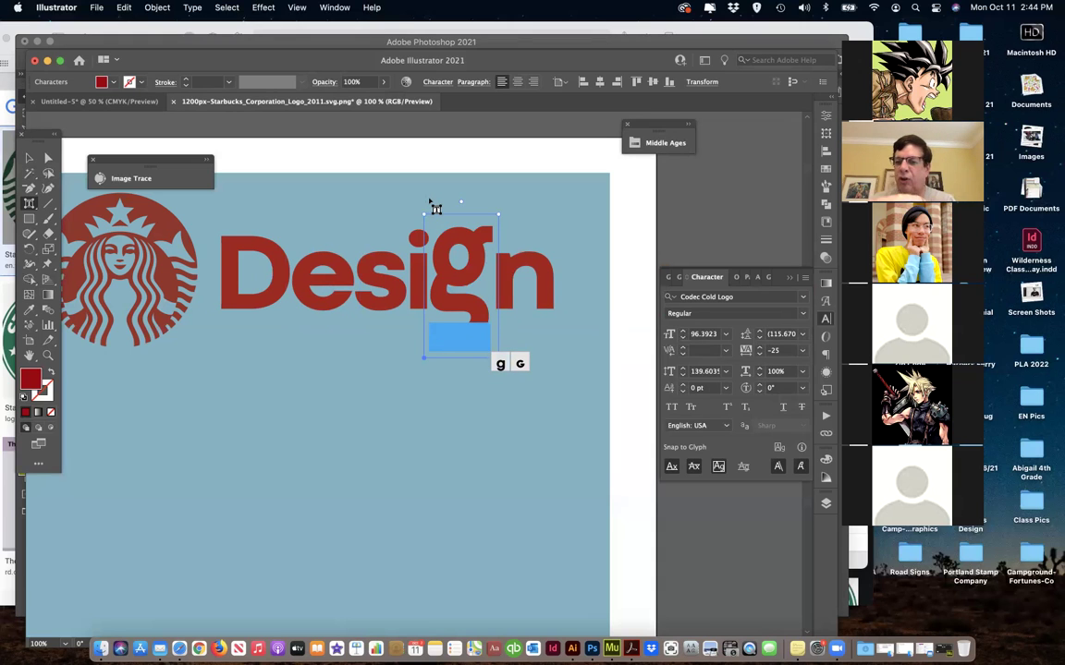
key(super+z)
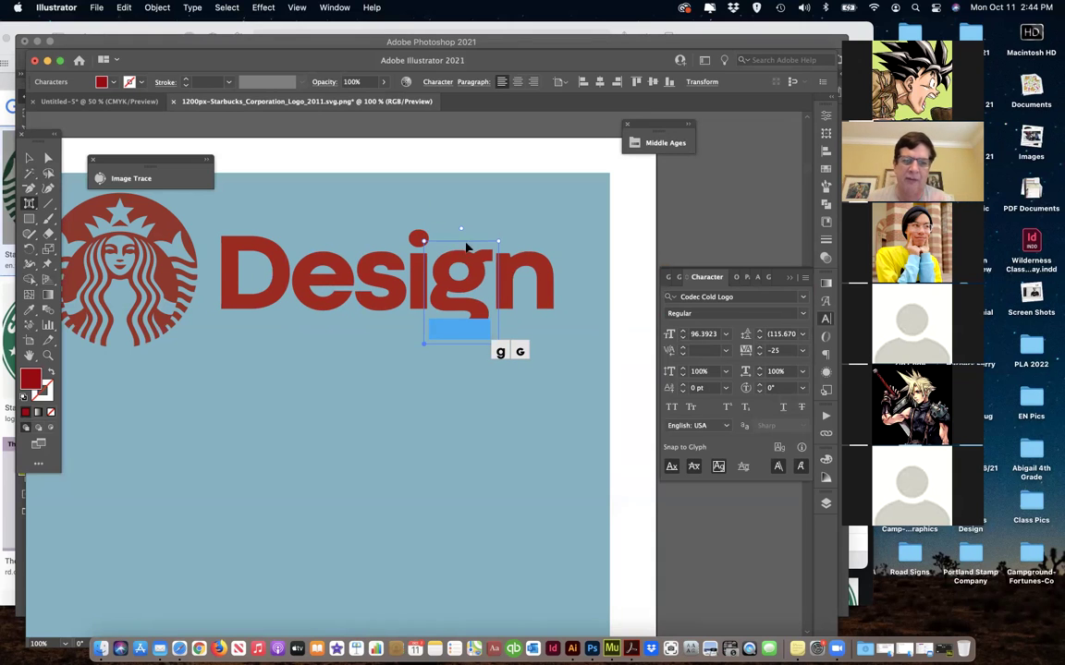
drag(500, 241, 545, 219)
drag(466, 289, 467, 306)
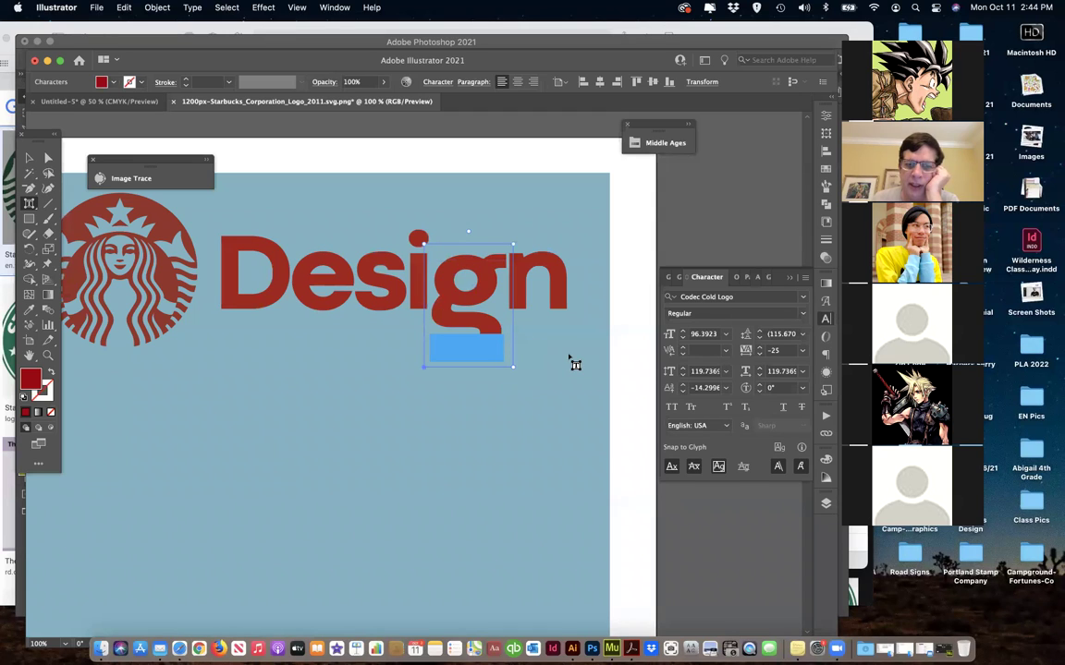
key(cmd+z)
key(super+z)
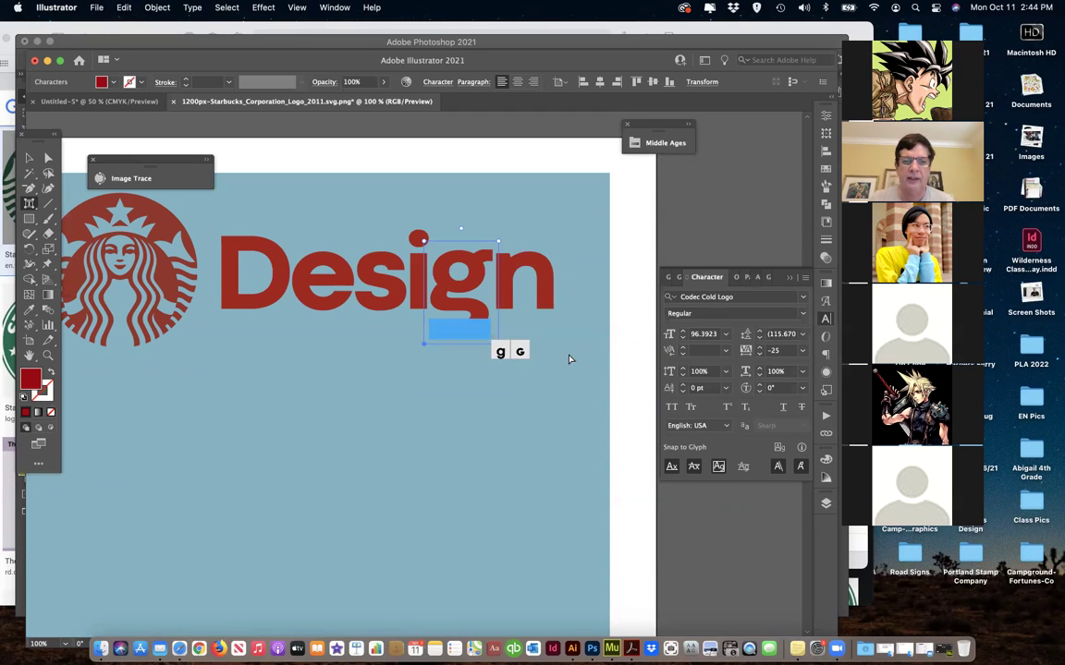
- Enlarge the D of "Design" proportionally to about 130% and lower its baseline shift to about -15.6 pt
click(271, 301)
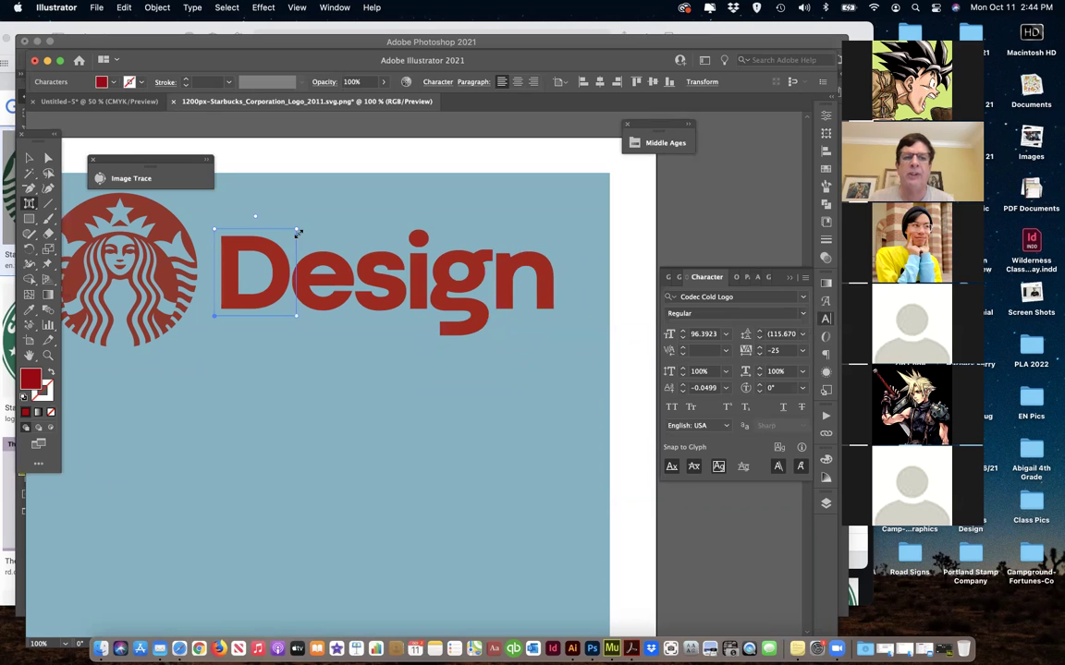
drag(297, 227, 334, 204)
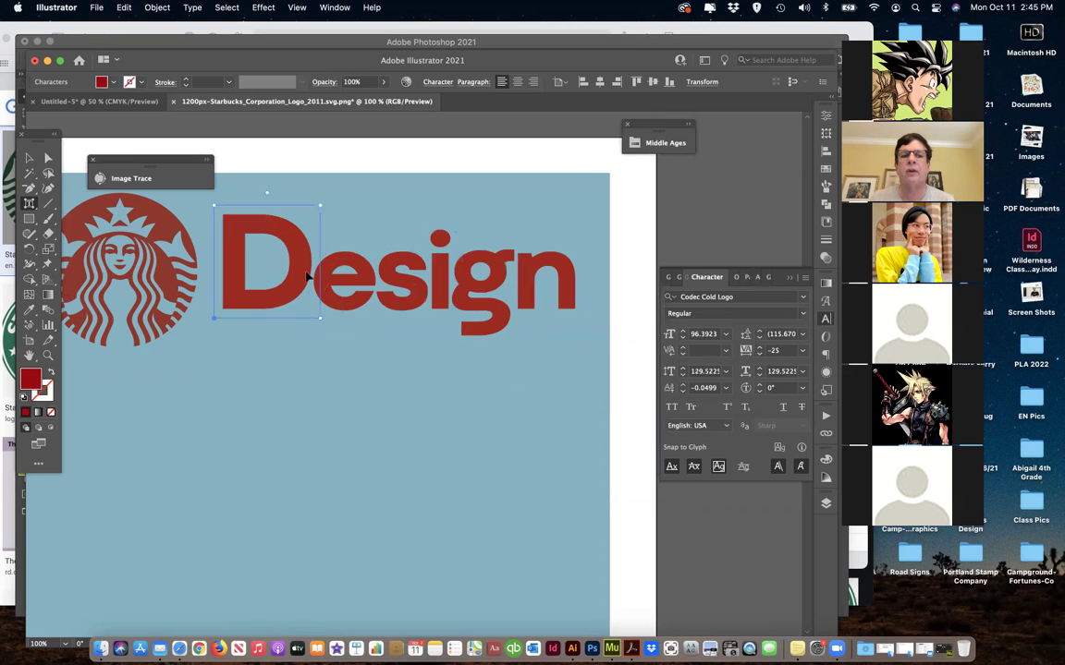
drag(303, 287, 292, 312)
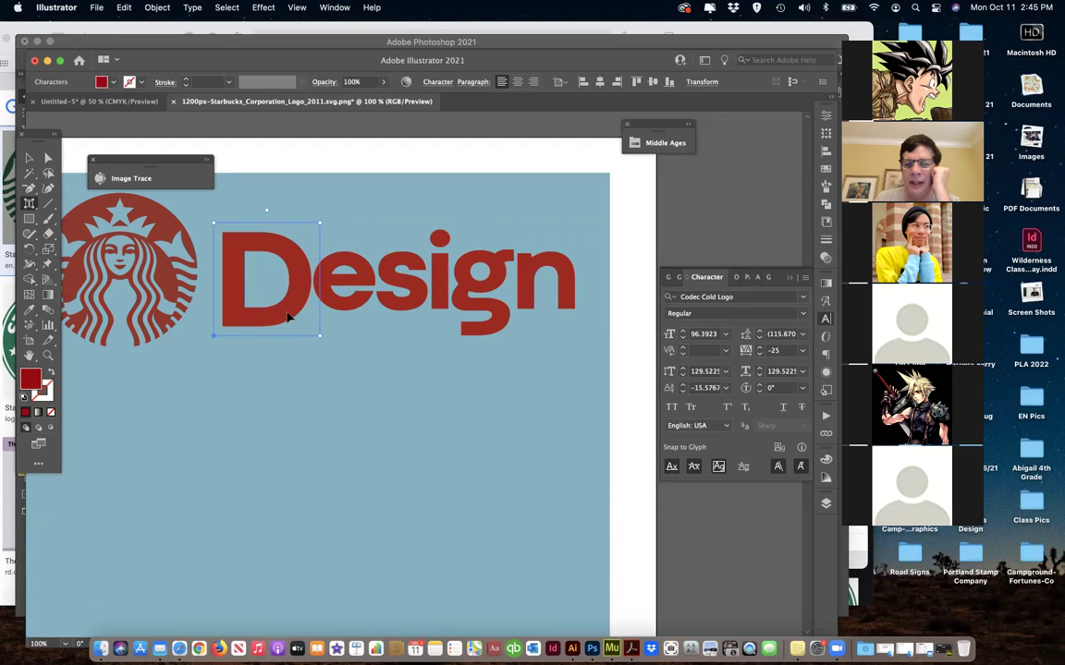
- Kern the e slightly away from the enlarged D
click(344, 311)
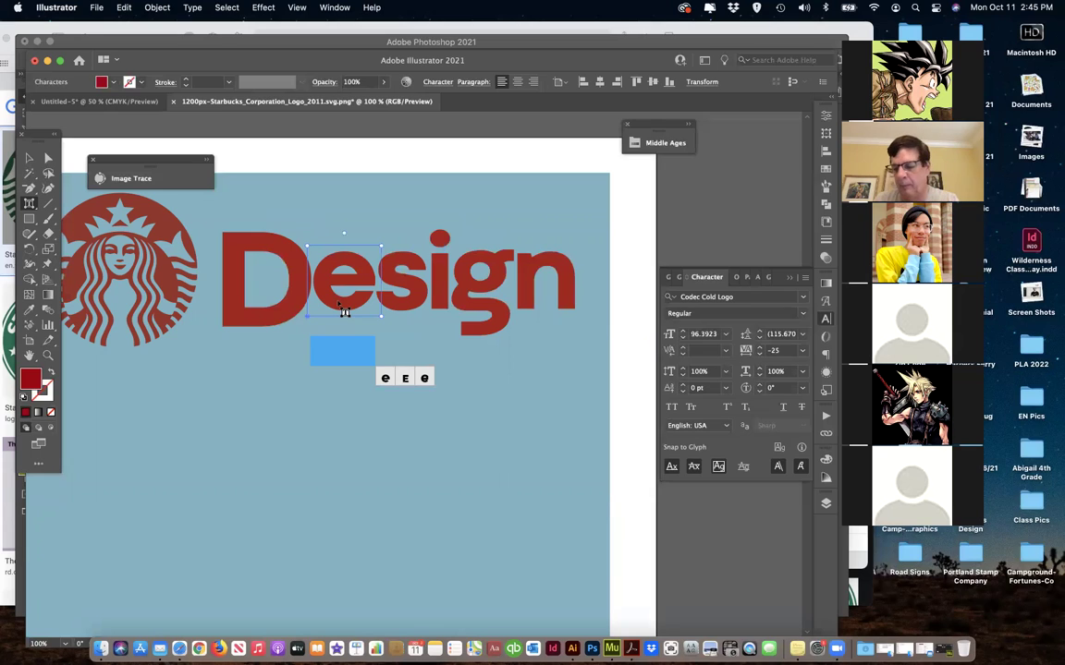
drag(344, 311, 347, 311)
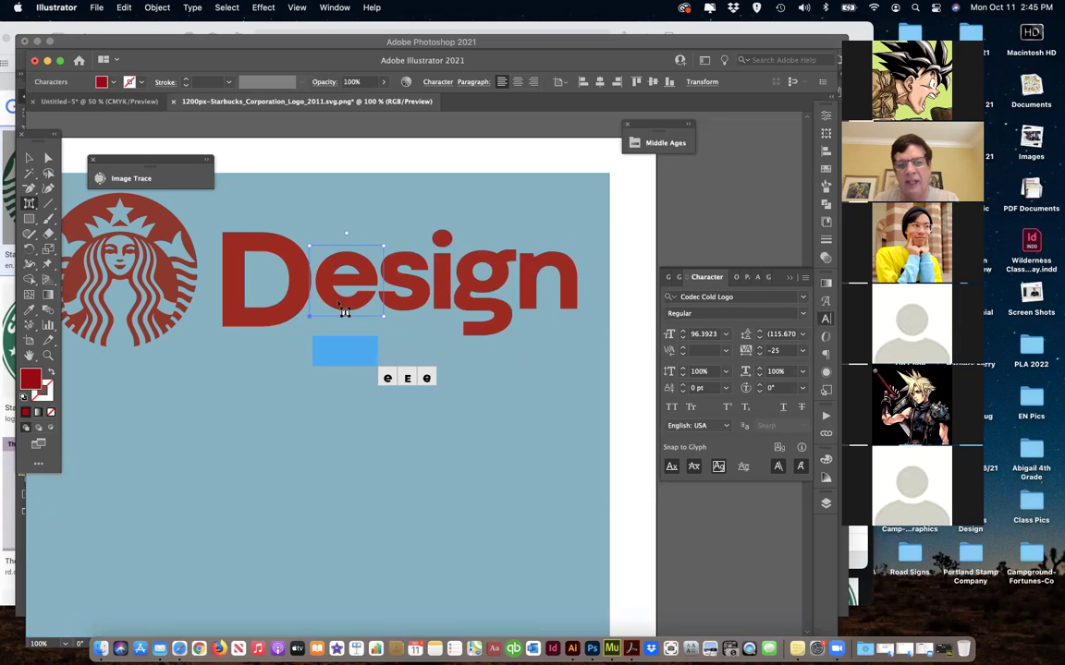
- Try stretching the s of "Design" horizontally to about 168%, and undo the stretch
click(400, 317)
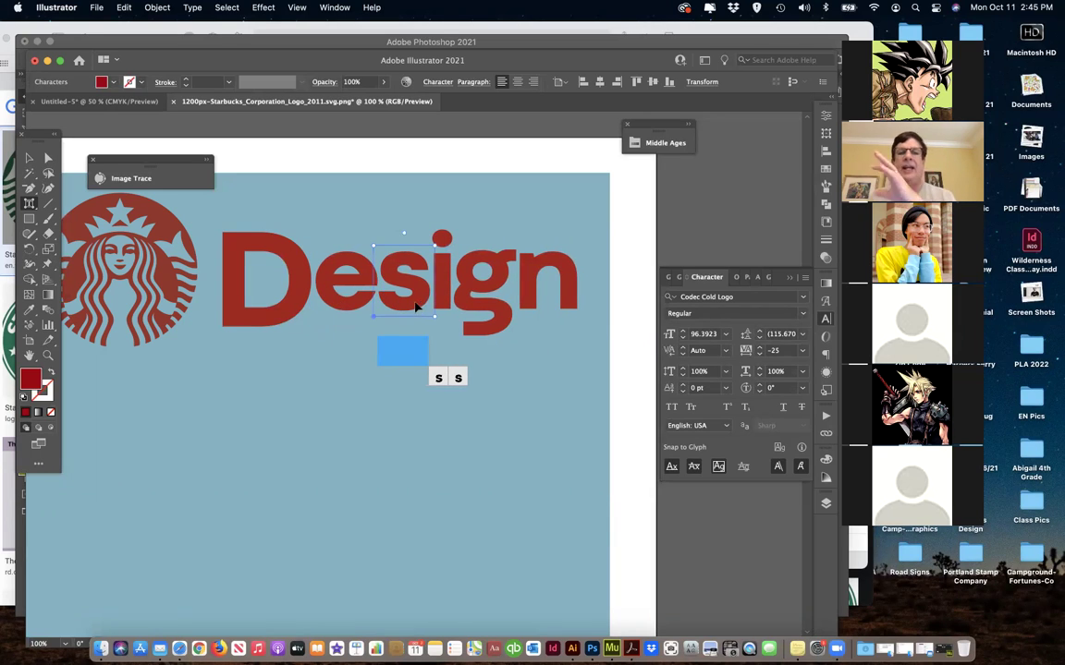
drag(434, 316, 475, 317)
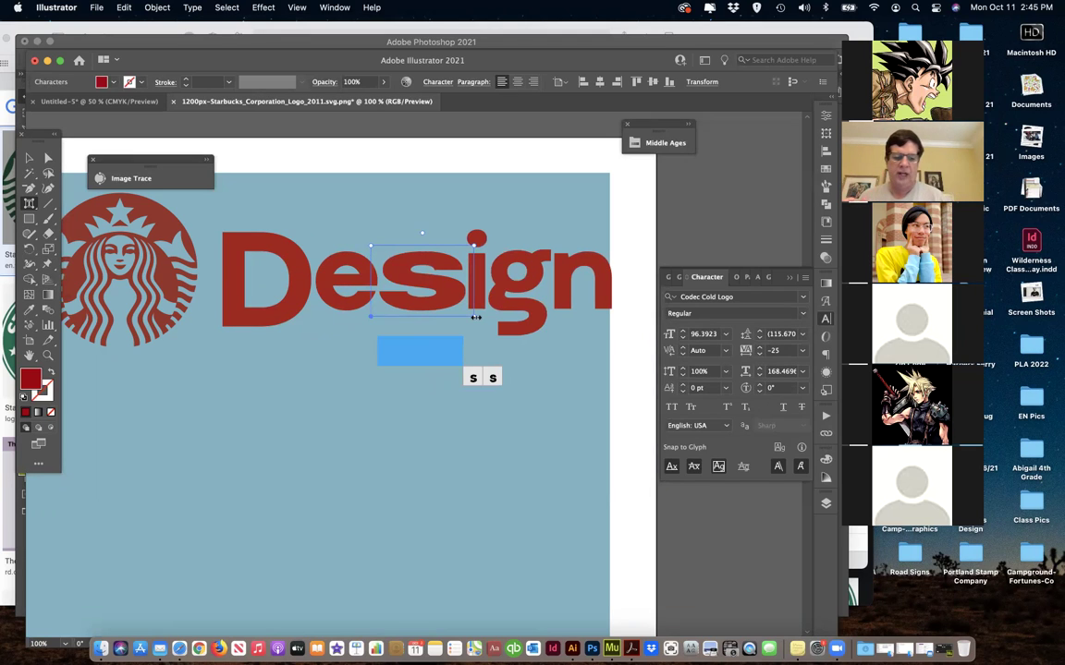
key(super+z)
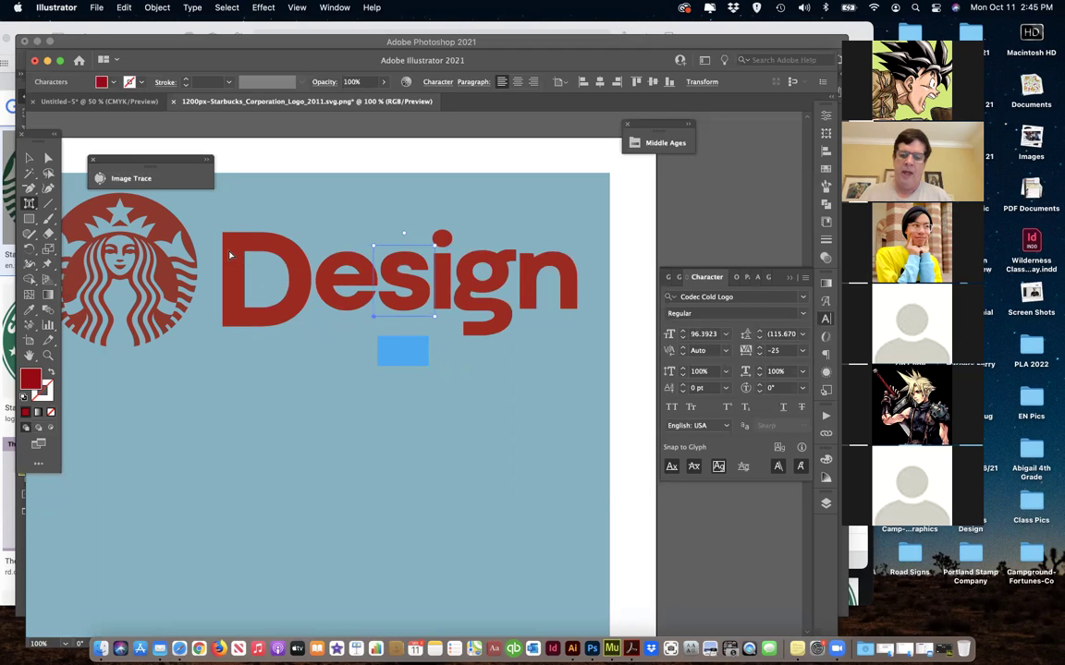
- Try rotating the s of "Design" about 13° and kerning it closer to the e
key(super+minus)
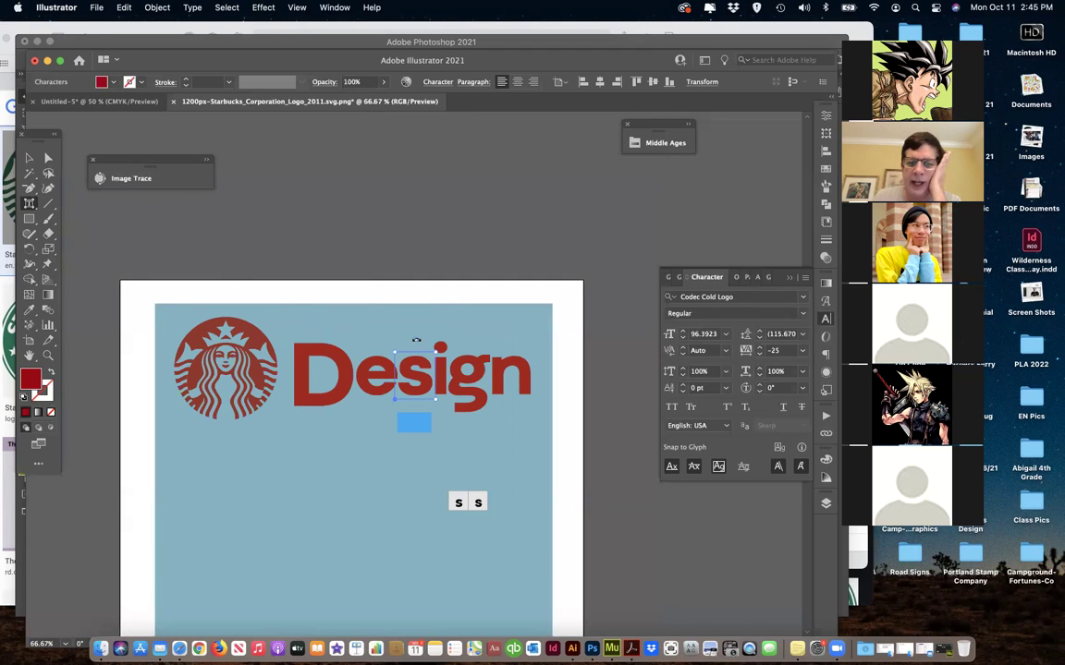
mouse_move(416, 340)
mouse_down()
mouse_move(442, 358)
mouse_move(446, 413)
mouse_move(374, 411)
mouse_move(449, 354)
mouse_move(409, 347)
mouse_move(421, 350)
mouse_up()
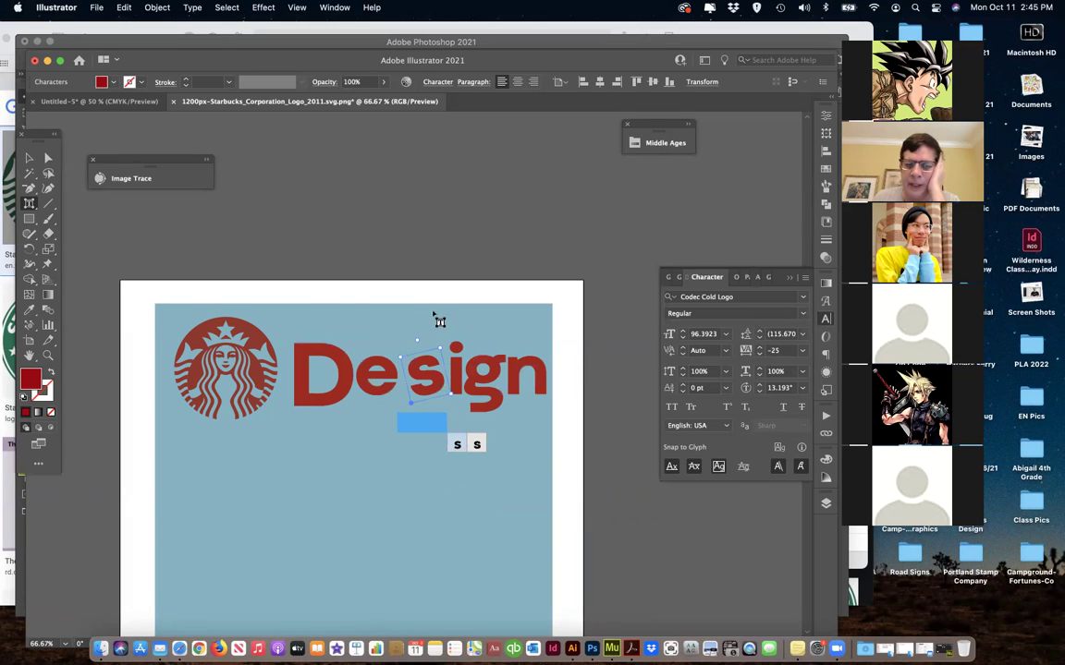
click(440, 391)
key(Left)
key(Left)
key(Left)
key(Left)
key(Left)
key(Left)
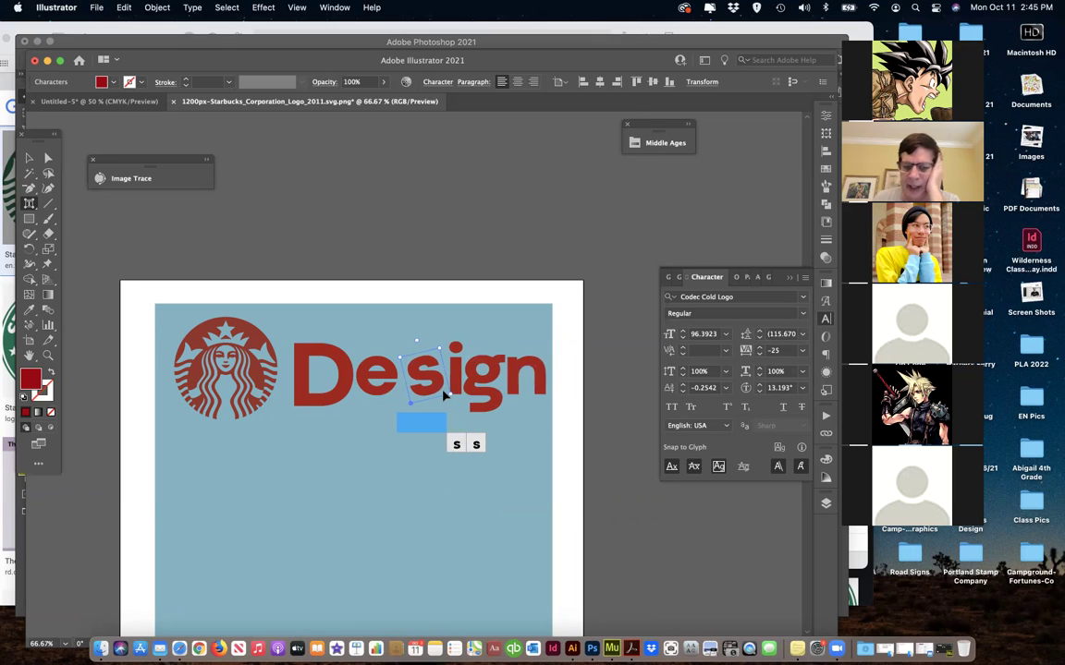
key(Left)
key(Left)
key(Left)
key(Left)
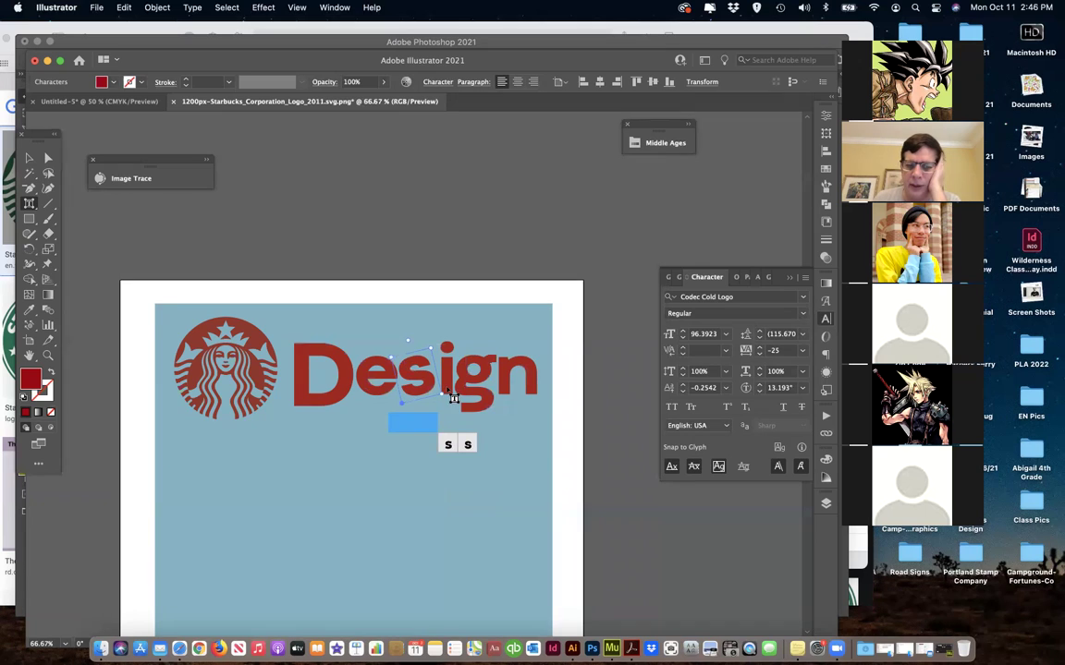
- Try kerning the i of "Design" closer to the rotated s and slightly back away from it
click(448, 392)
key(Left)
key(Left)
key(Left)
key(Left)
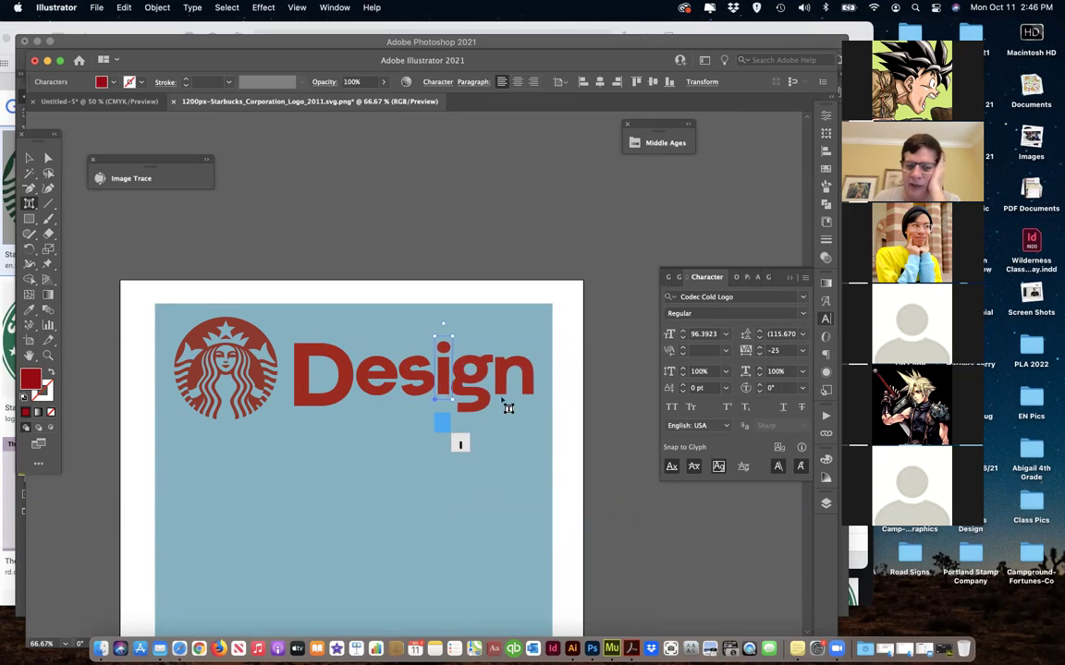
key(Right)
key(Right)
key(Right)
key(Right)
key(Right)
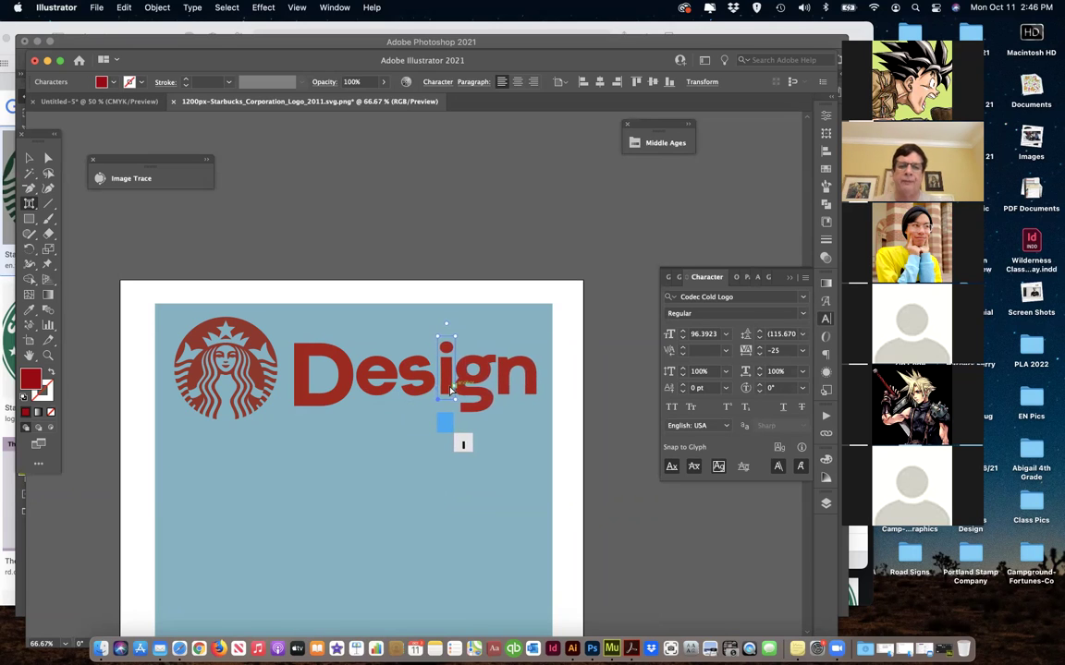
key(Right)
key(Right)
key(Right)
key(Right)
key(Right)
- Undo the kerning changes and the rotation of the s, and deselect the text
key(super+z)
key(super+z)
key(super+z)
key(super+z)
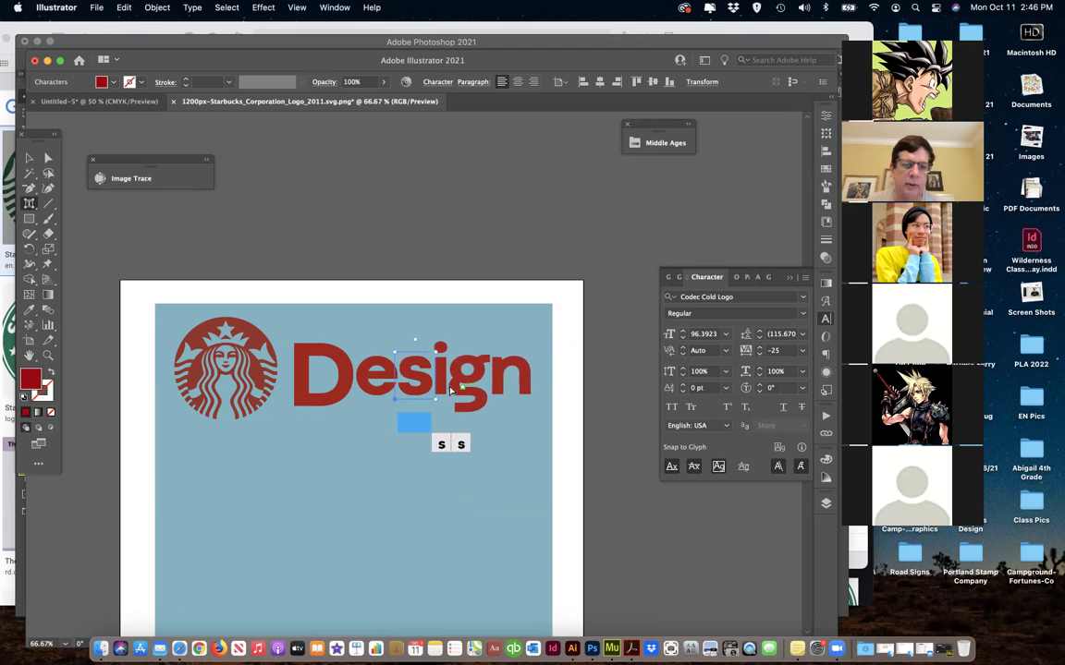
click(383, 437)
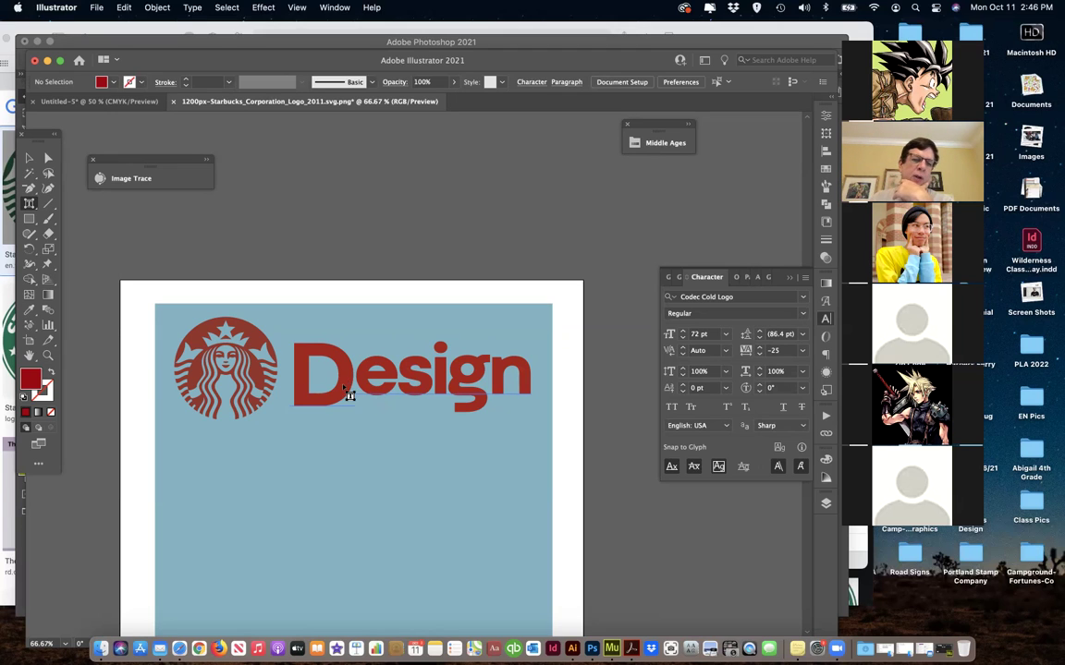
- Try replacing the i in the live "Design" text with an e, and restore the i
key(shift+t)
click(440, 369)
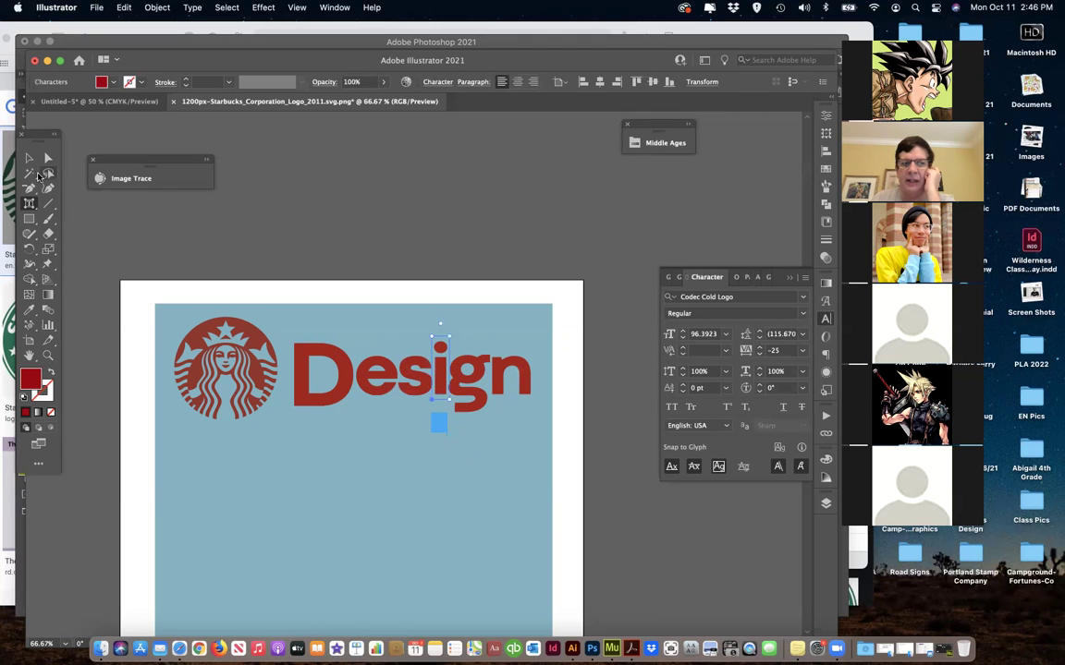
key(Escape)
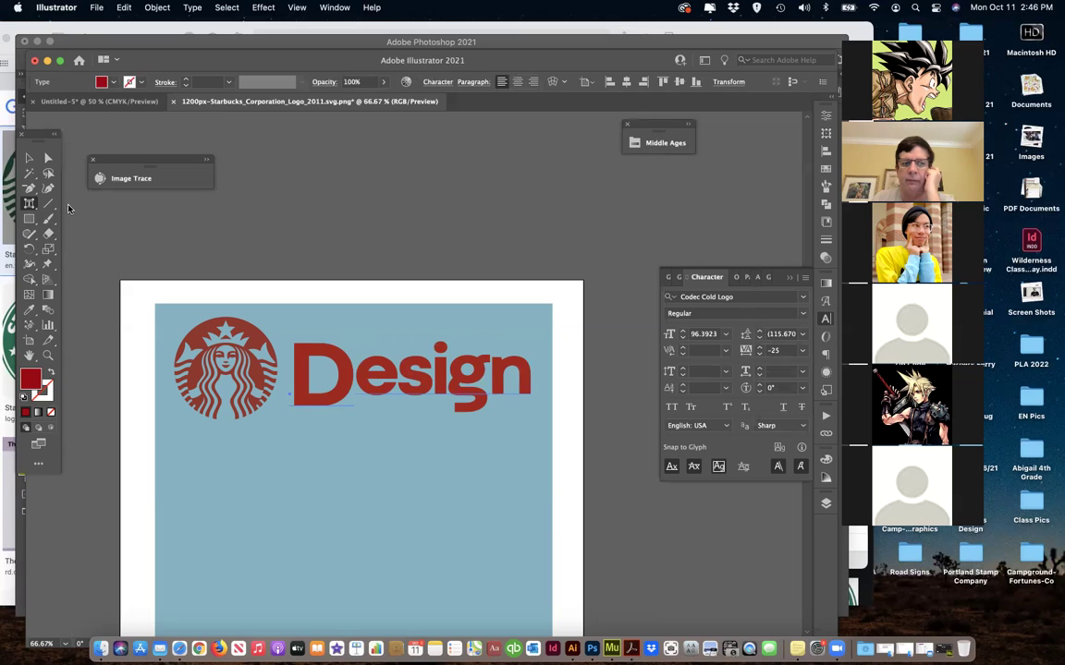
drag(38, 205, 69, 204)
click(444, 379)
key(BackSpace)
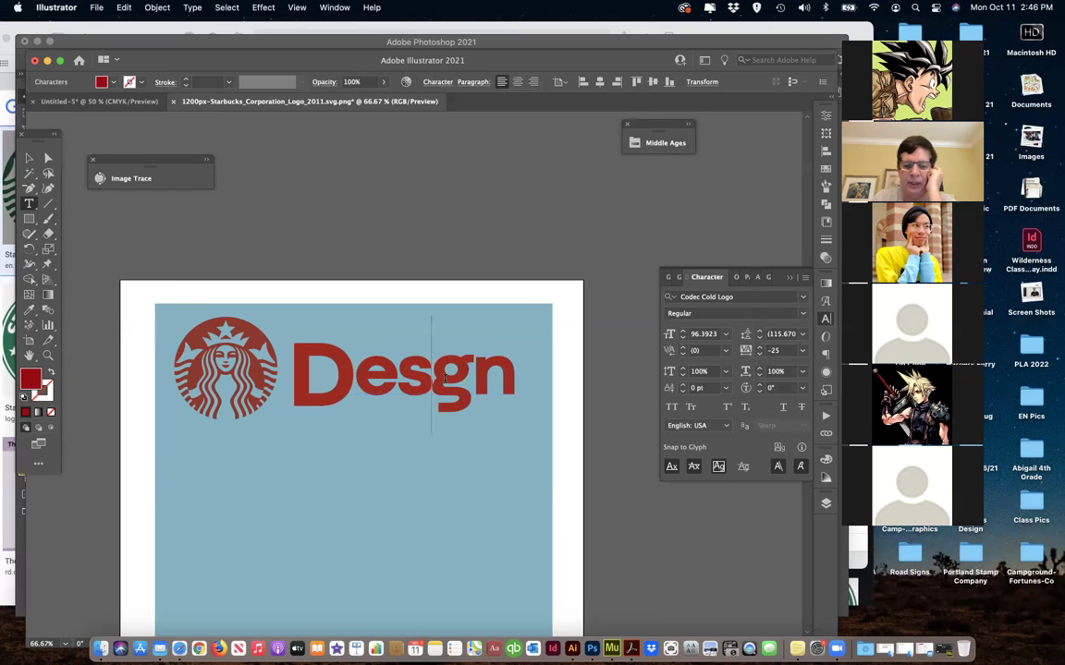
text(e)
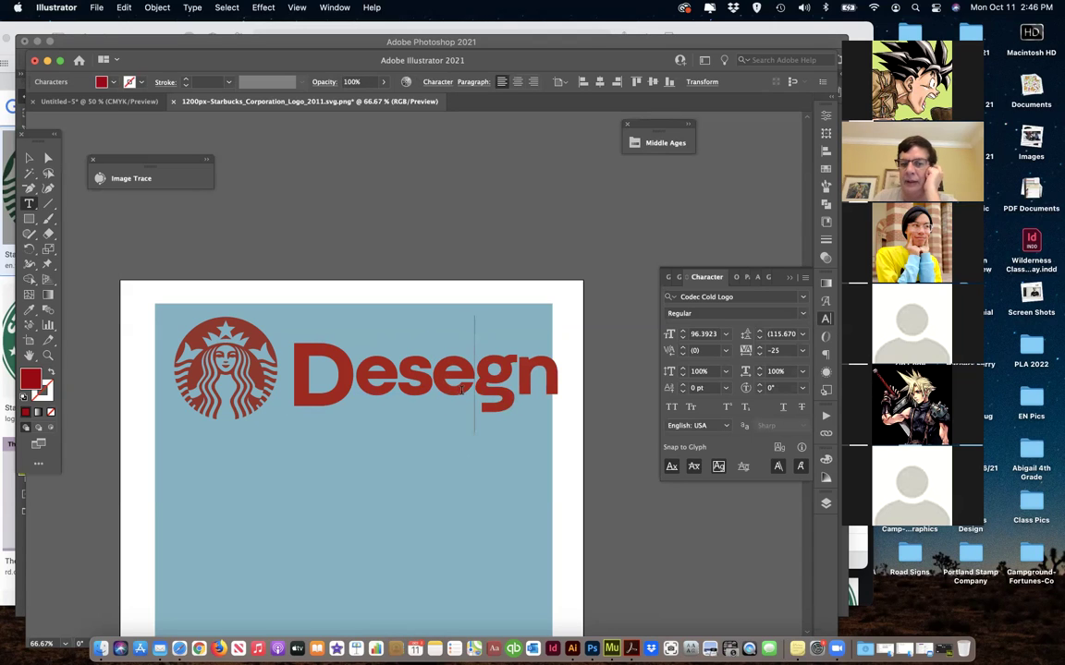
key(BackSpace)
text(i)
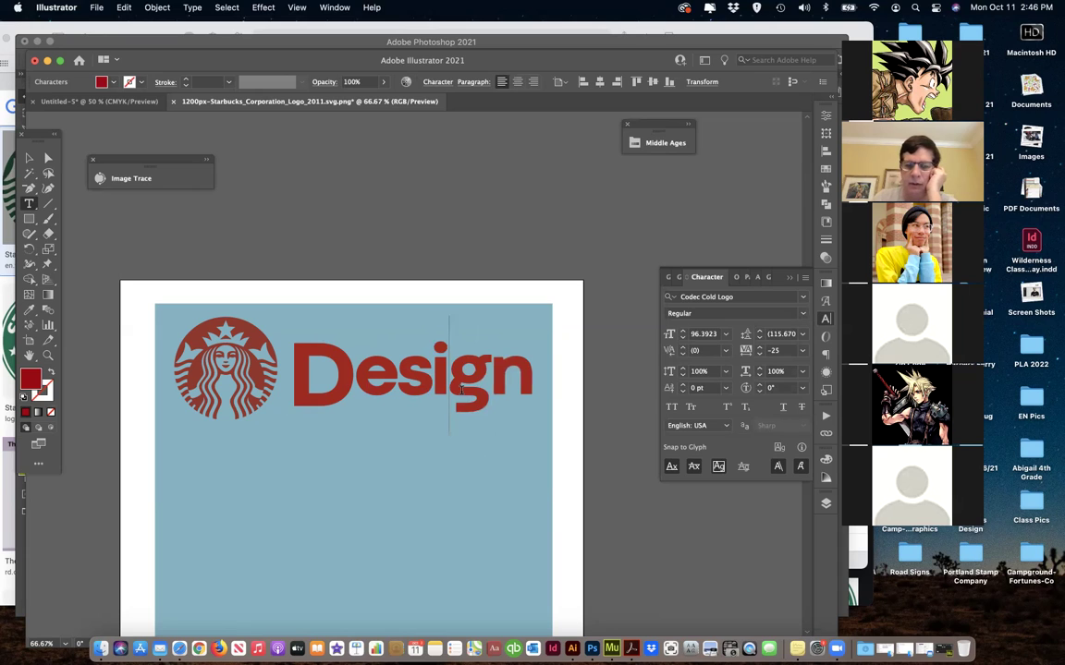
- Duplicate the "Design" text below the original and convert the copy to outlines
click(29, 158)
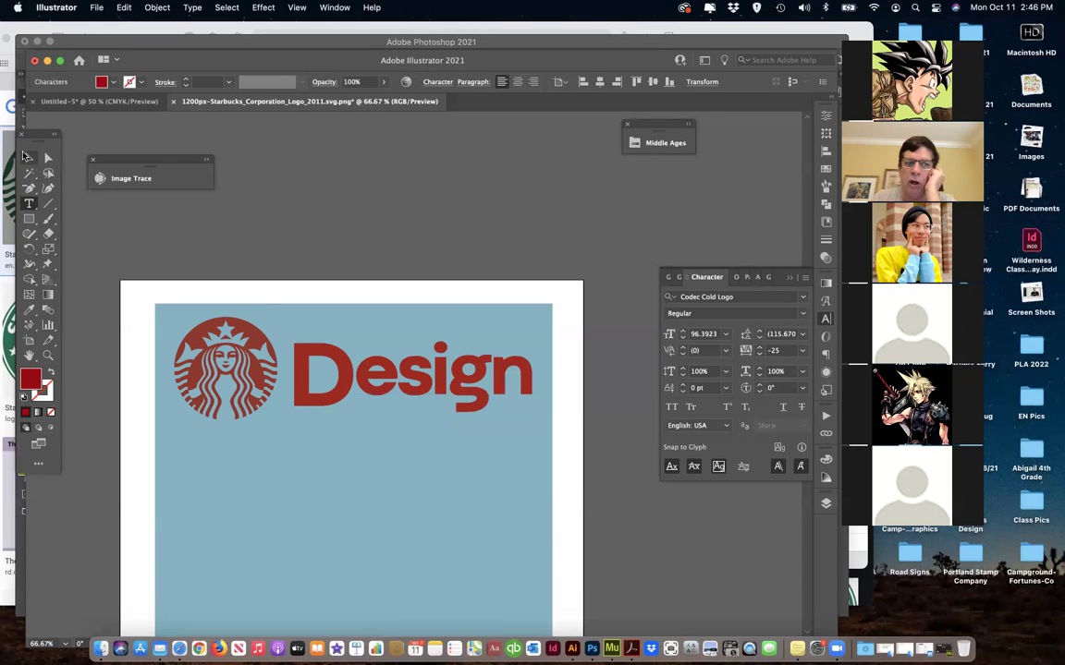
drag(328, 543, 393, 550)
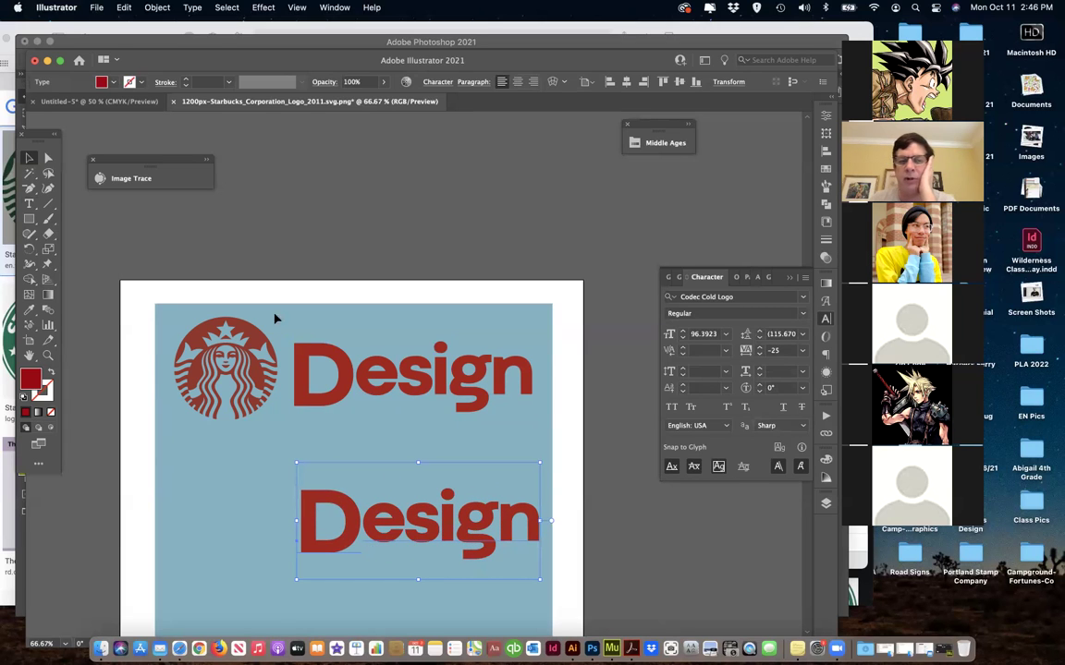
click(192, 8)
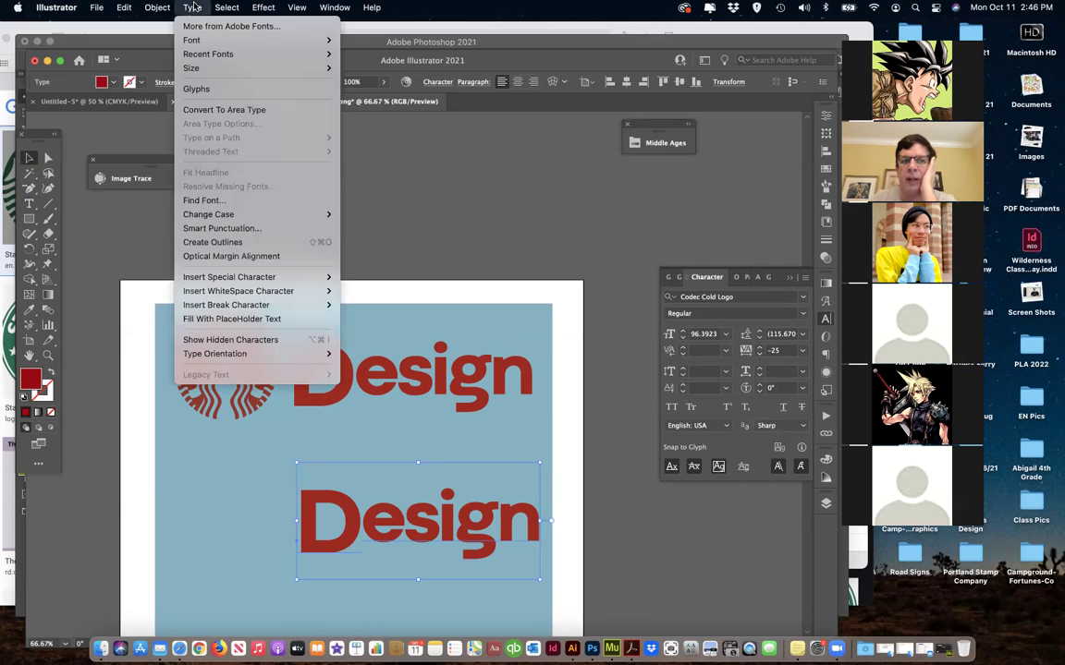
click(212, 244)
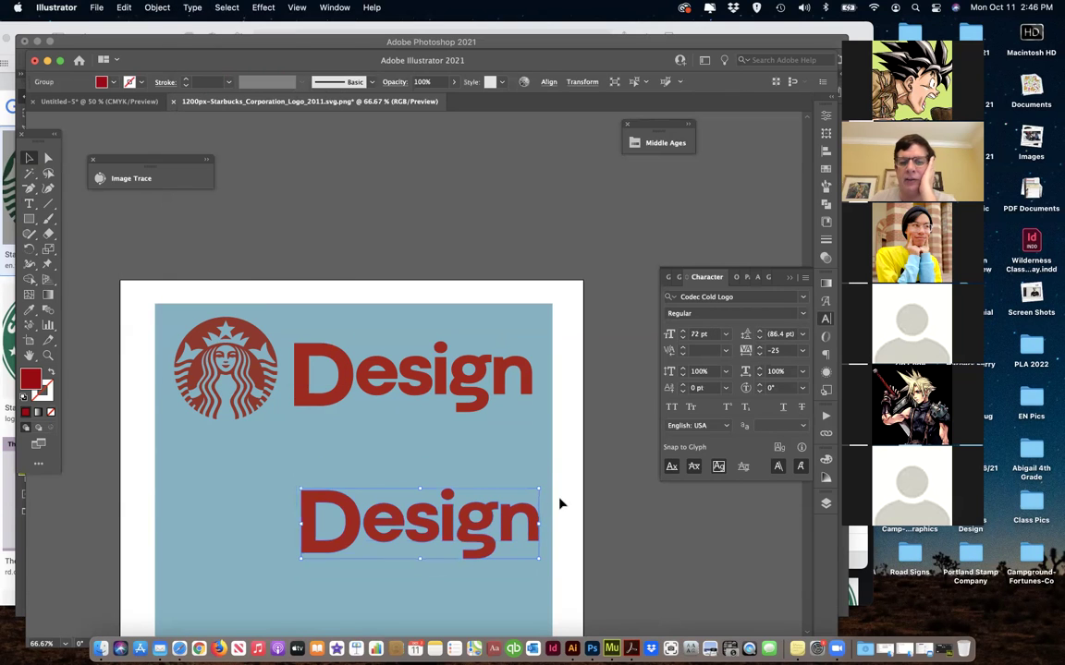
- Ungroup the outlined copy into separate letters and deselect them
click(157, 8)
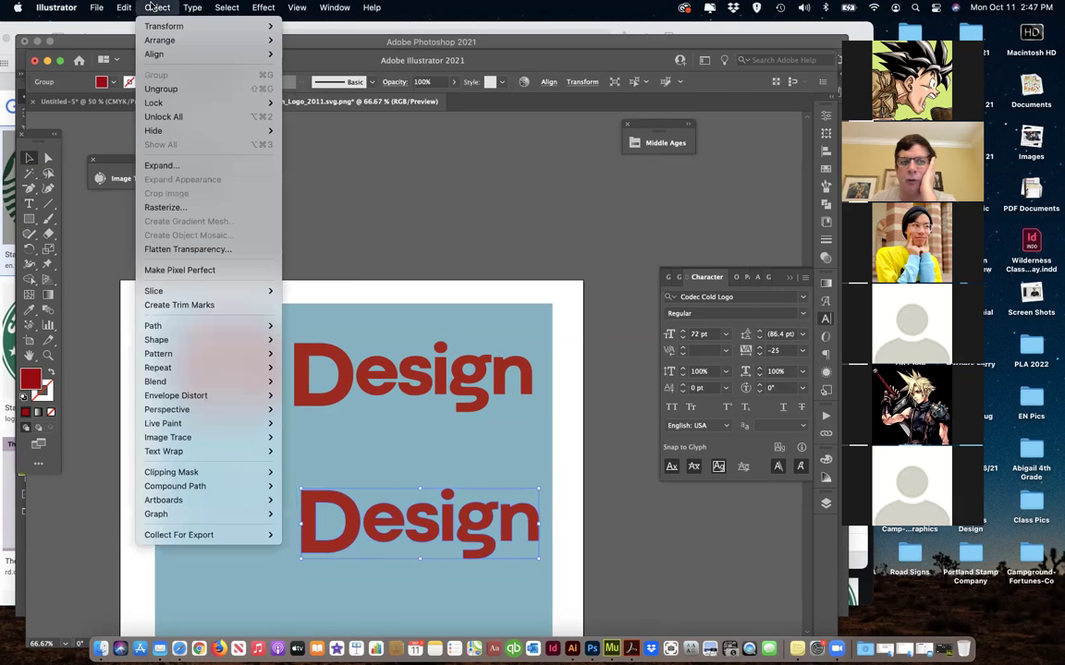
click(181, 88)
click(471, 467)
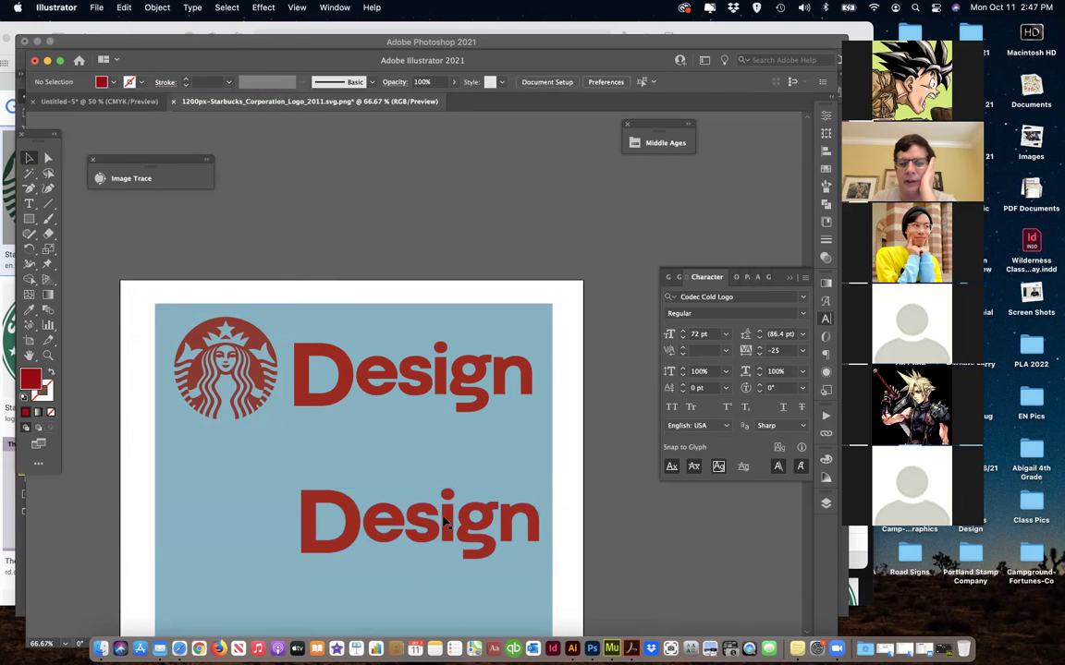
- Enlarge the i of the outlined copy upward and shift it about 0.06 in to the left
click(446, 528)
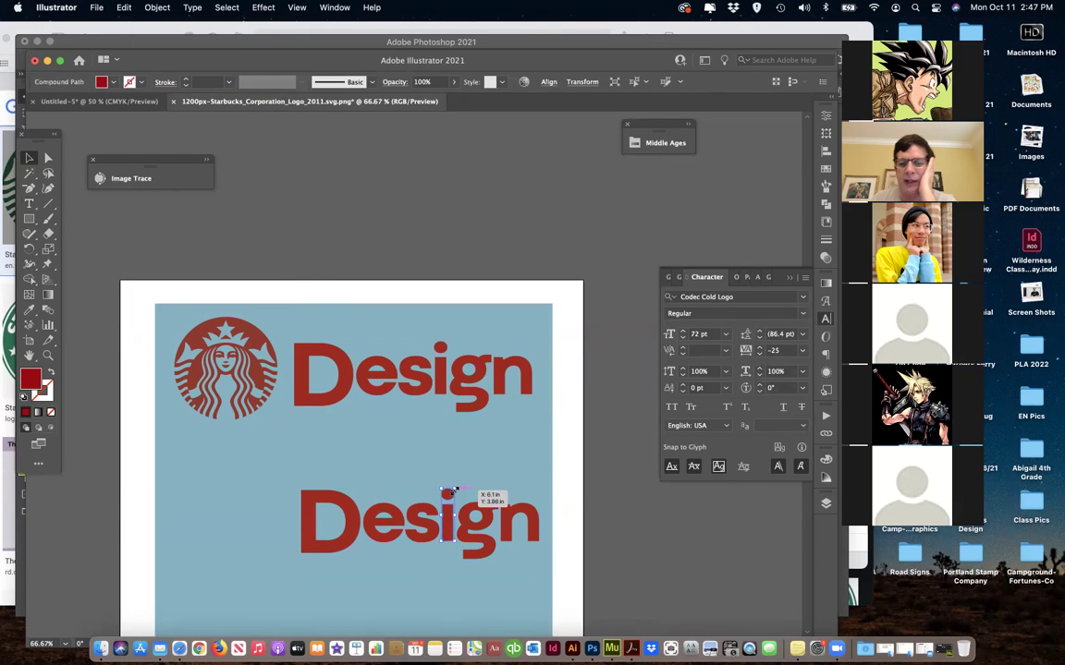
drag(455, 487, 494, 465)
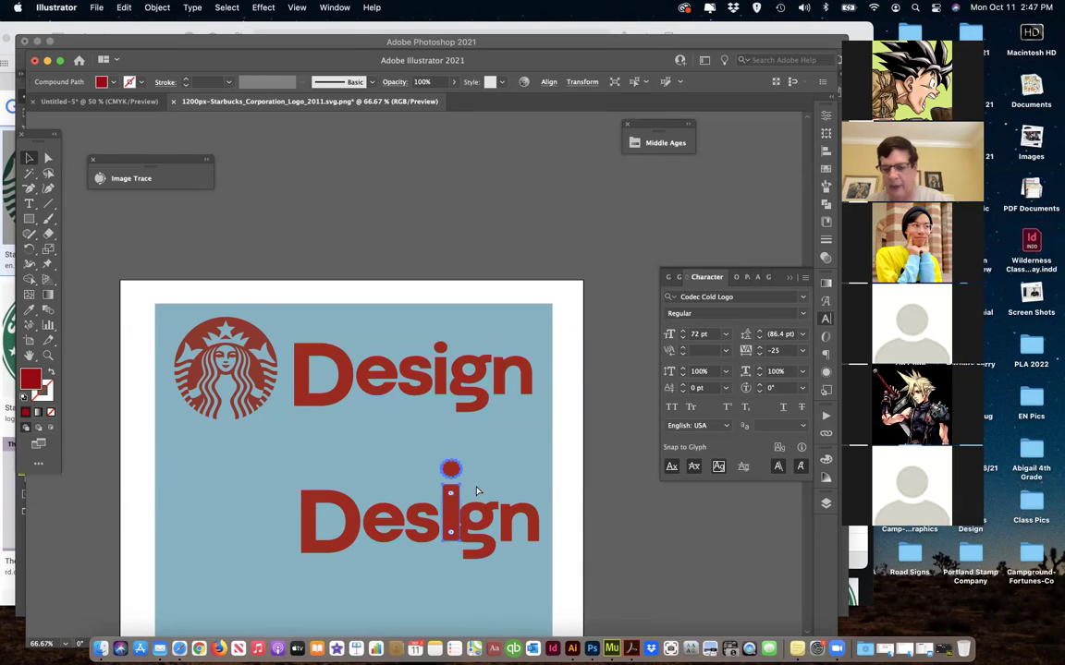
key(super+1)
key(super+=)
key(super+=)
key(super+=)
key(super+=)
drag(430, 478, 409, 485)
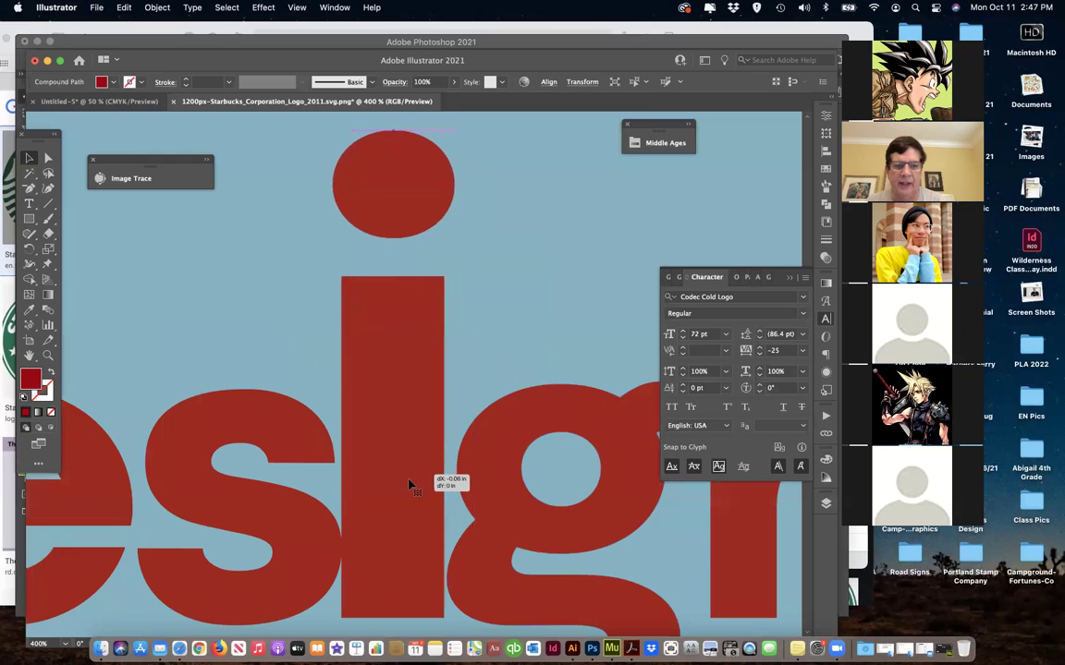
- Round the corners of the outlined i's stem, the s and the e, using a radius of about 0.03 in on the e
click(46, 161)
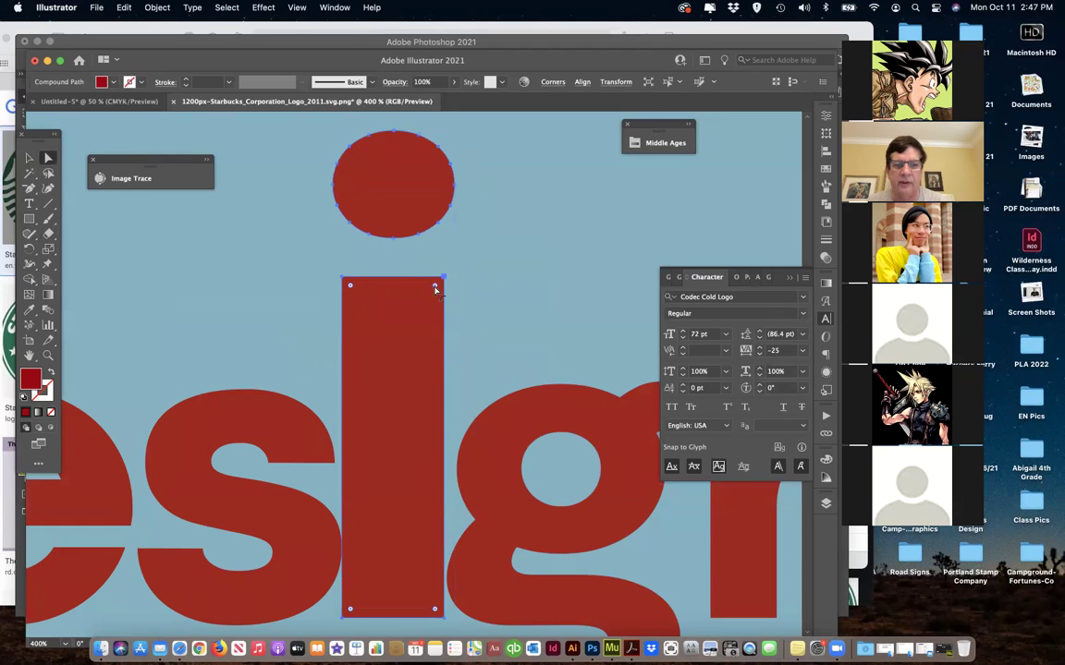
drag(433, 290, 431, 296)
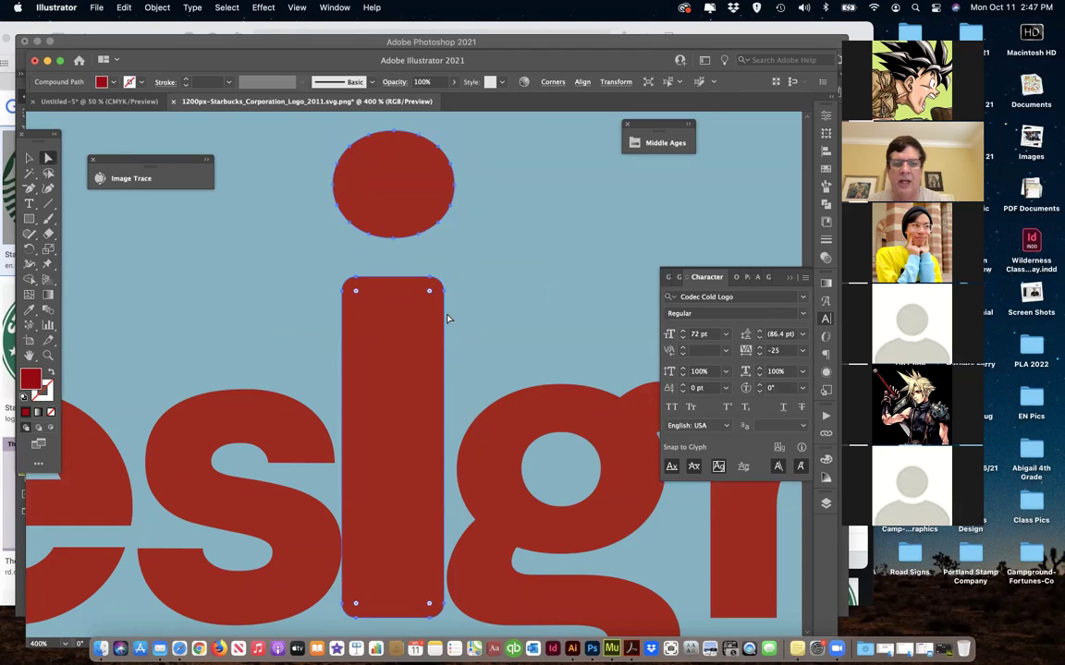
click(297, 444)
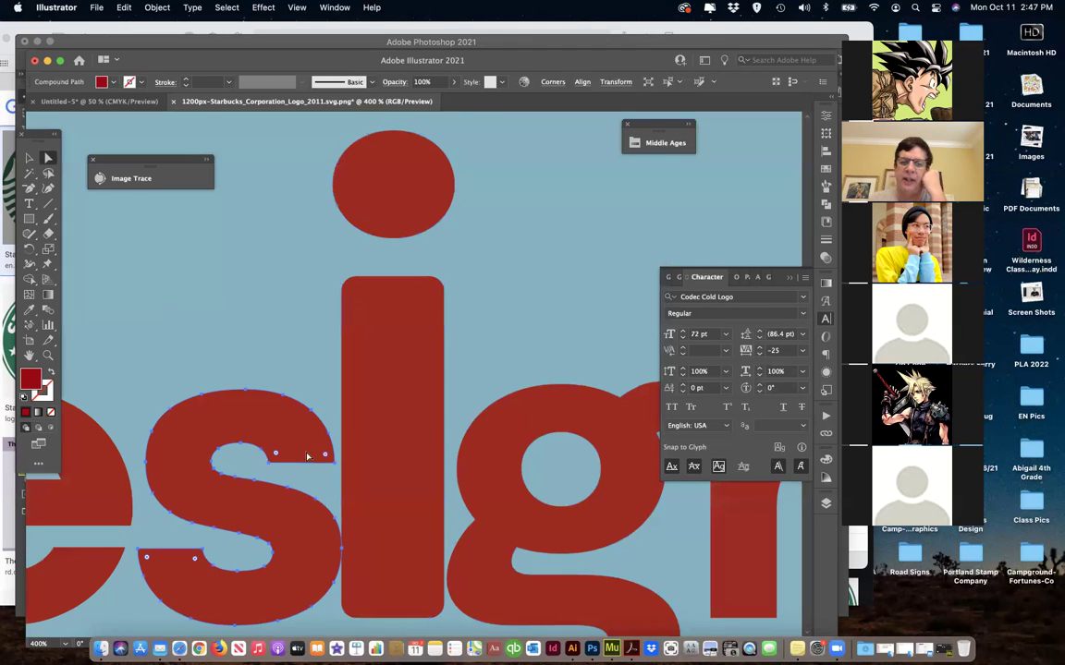
drag(320, 453, 322, 463)
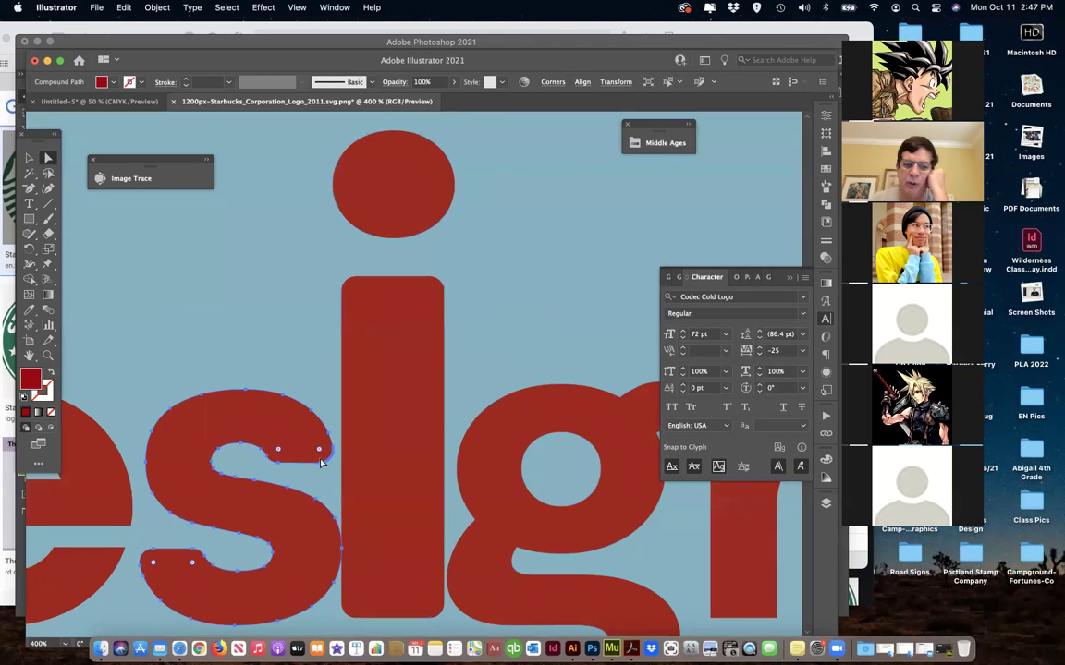
scroll(315, 464, left, 3)
click(213, 546)
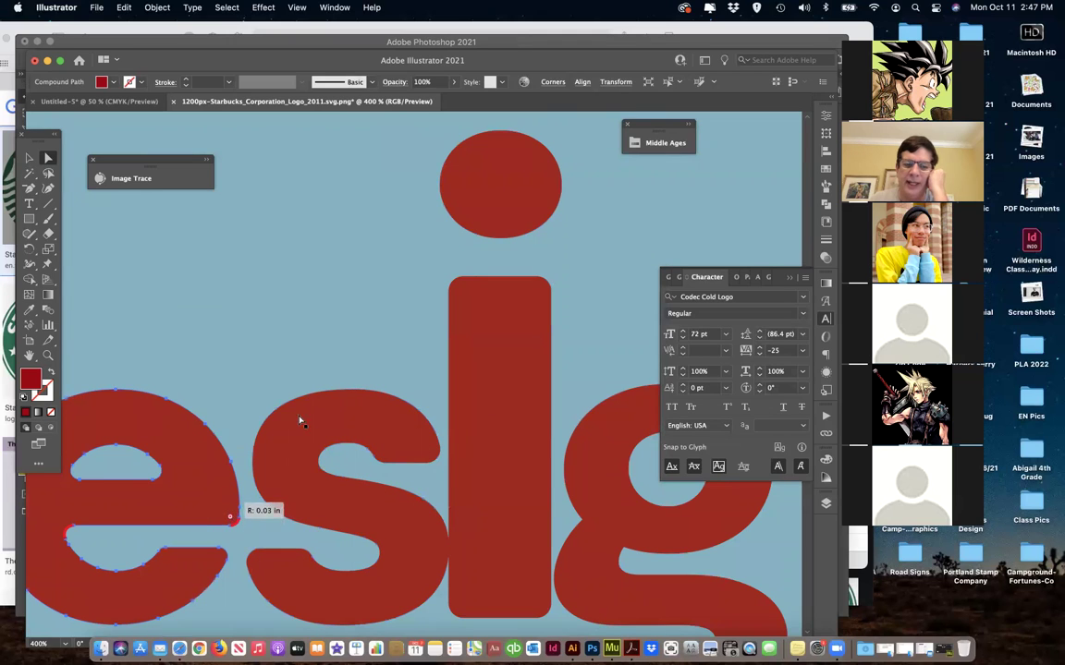
- Compare the original "Design" text above with the outlined copy's letters, including its D
scroll(344, 372, up, 5)
scroll(341, 375, up, 10)
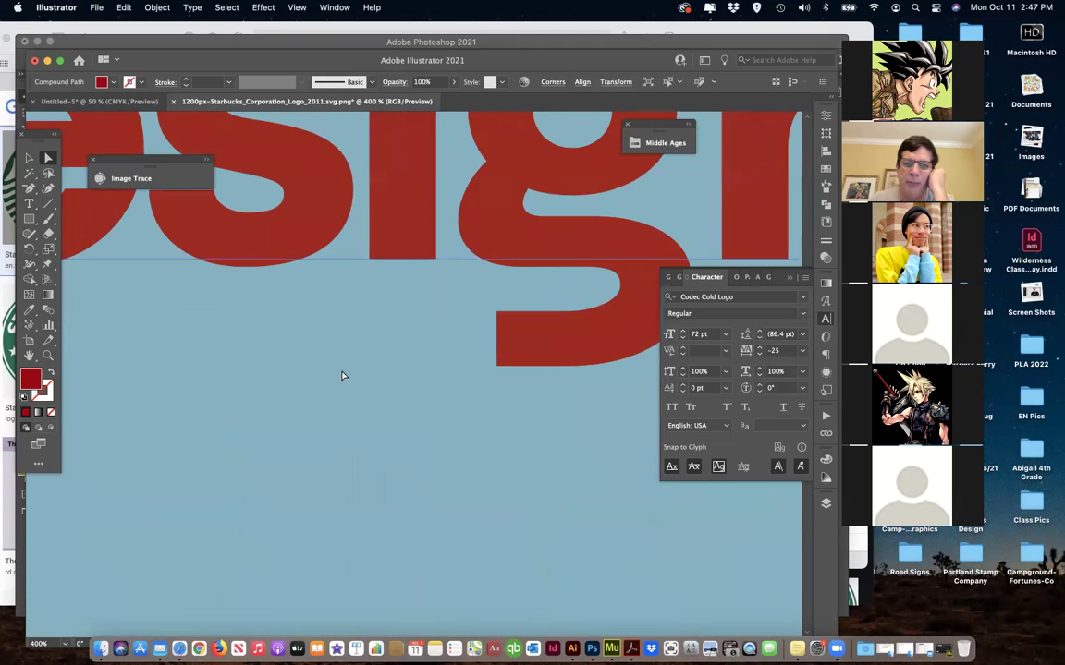
click(440, 258)
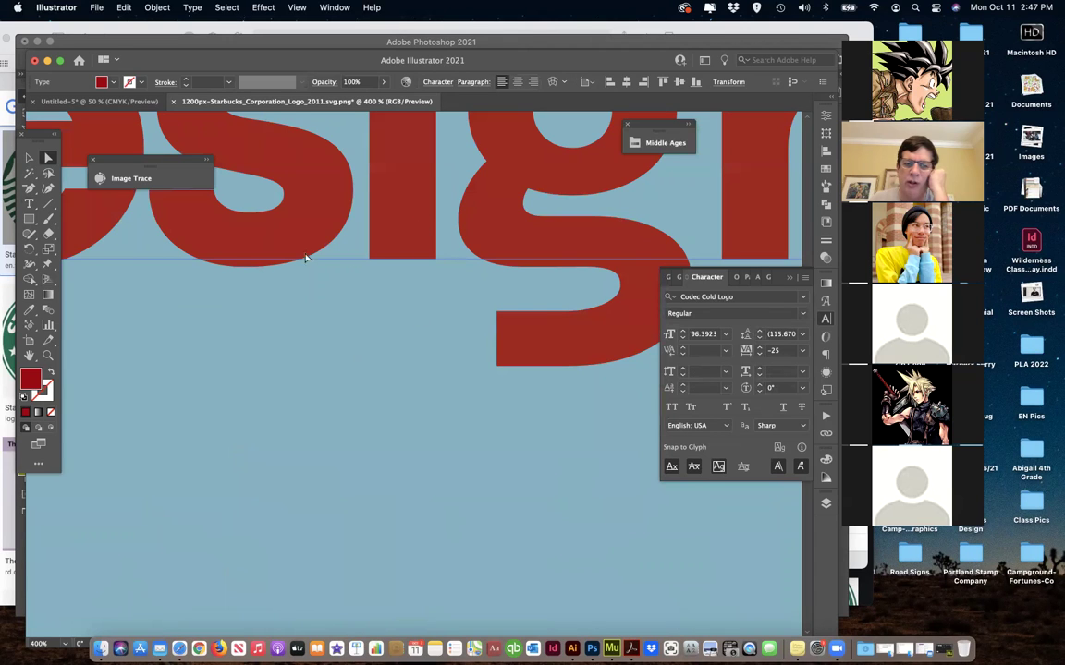
scroll(341, 337, up, 8)
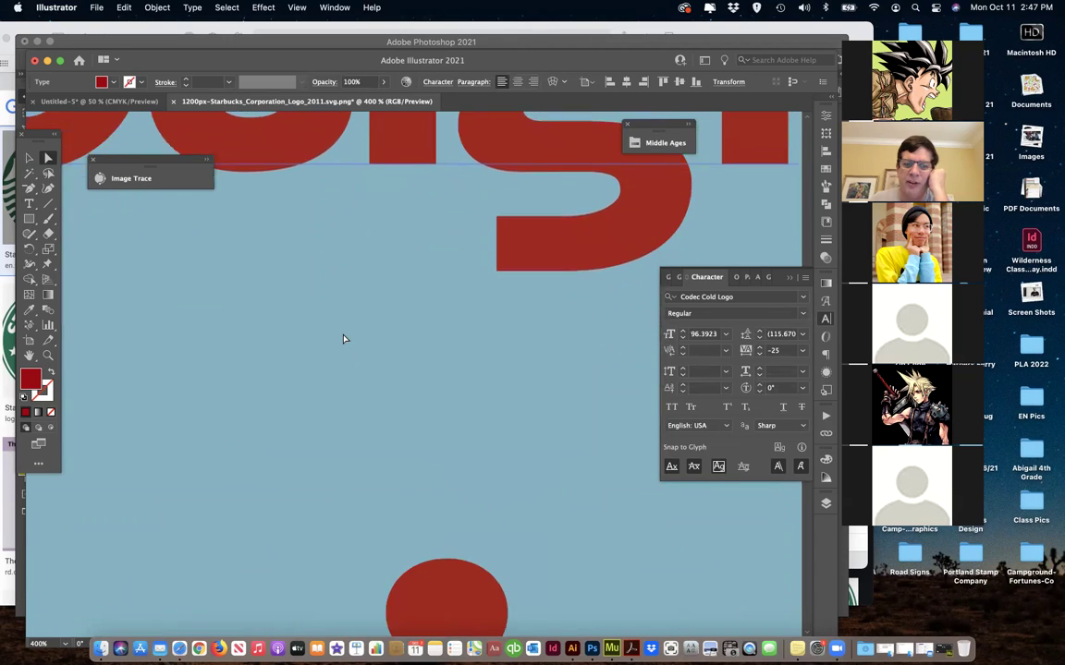
scroll(205, 476, left, 5)
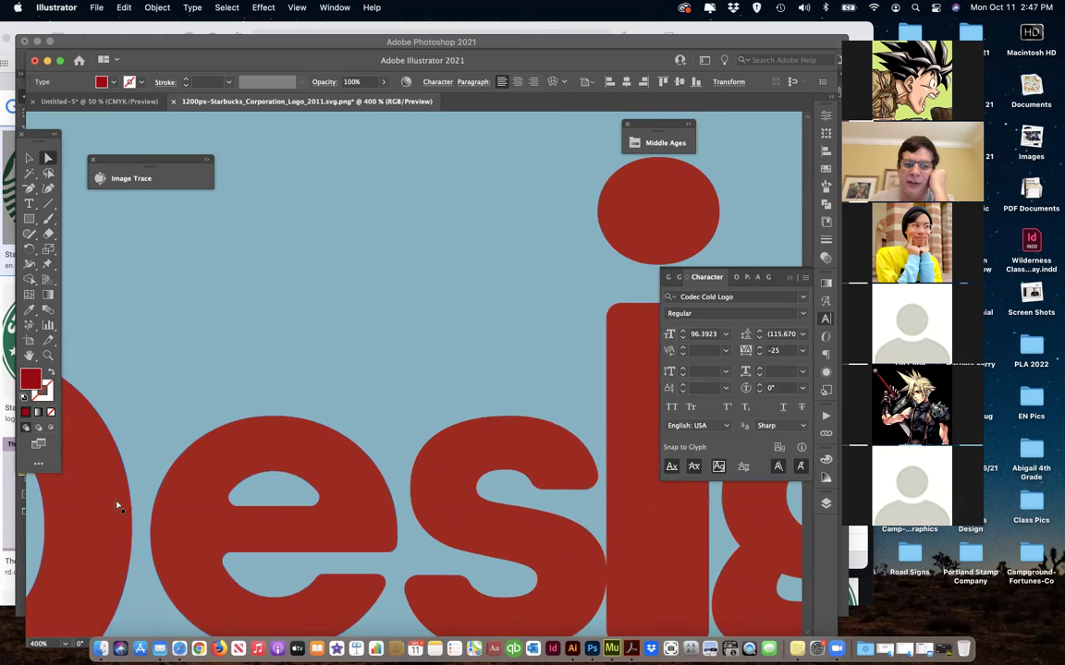
scroll(118, 507, left, 10)
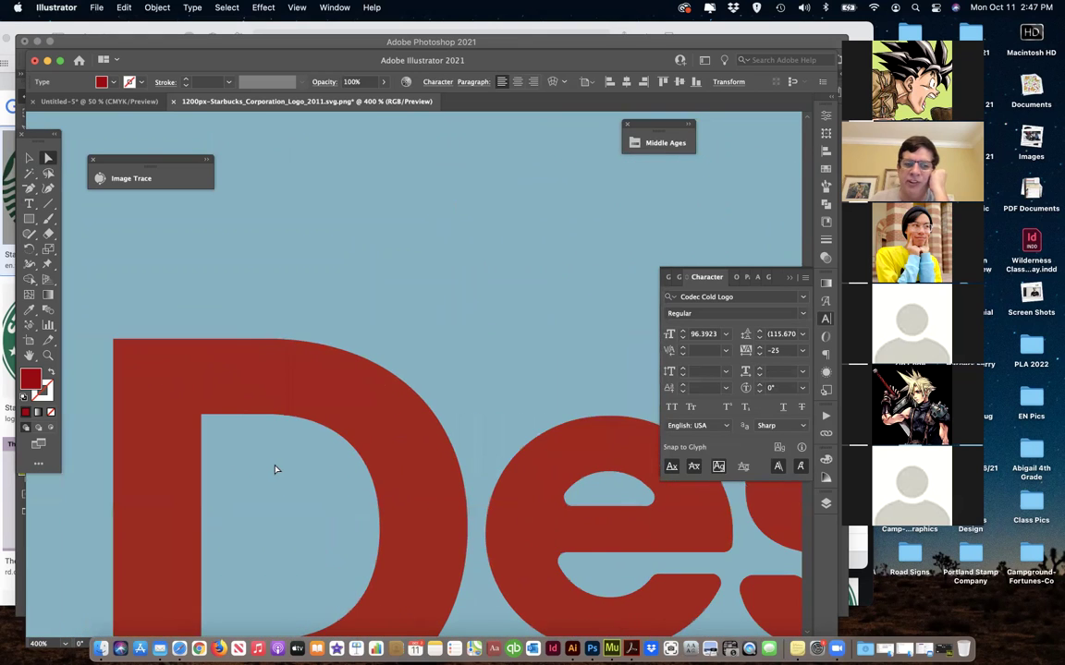
- Round the corners of the outlined D, g and n, using a radius of about 0.02 in on the n, and deselect
click(117, 357)
drag(124, 349, 131, 360)
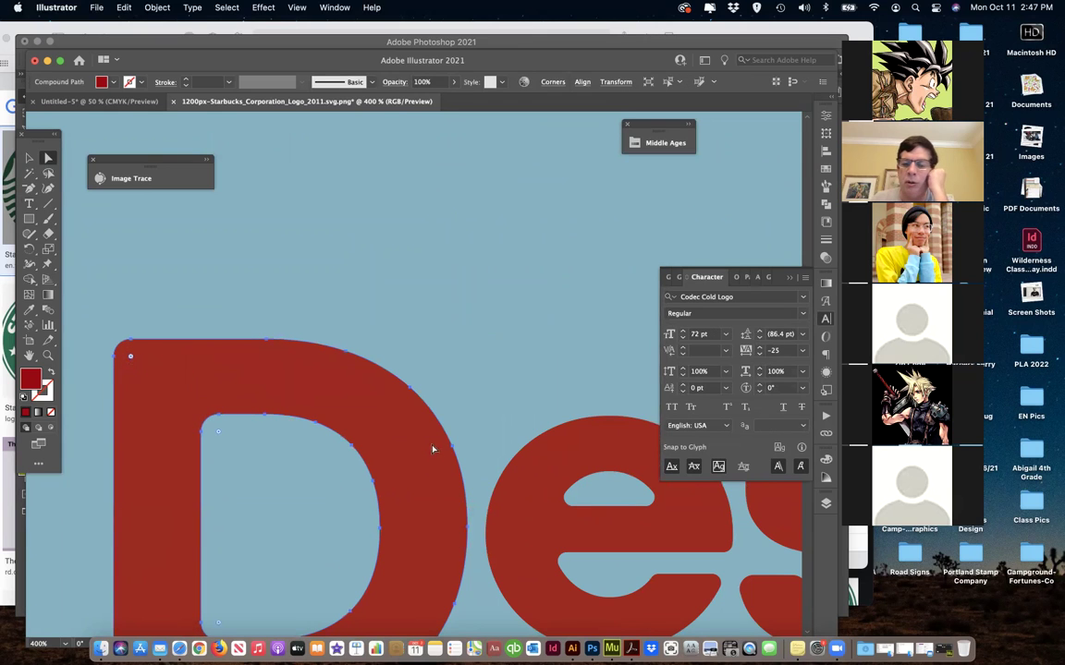
scroll(374, 416, right, 10)
scroll(374, 406, right, 14)
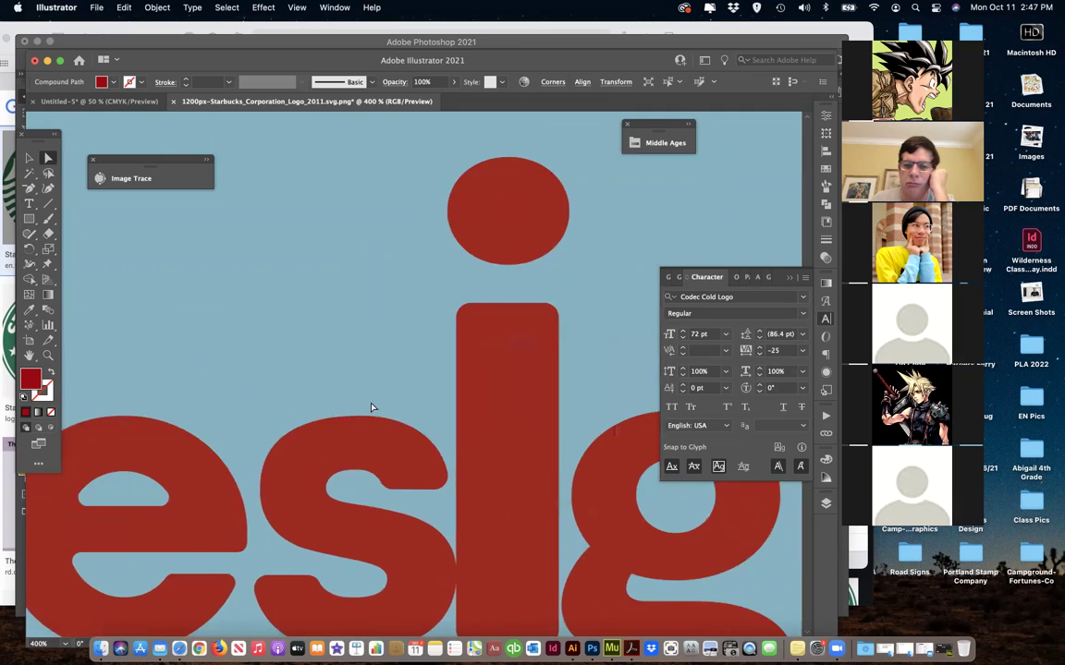
click(386, 456)
click(453, 422)
click(513, 465)
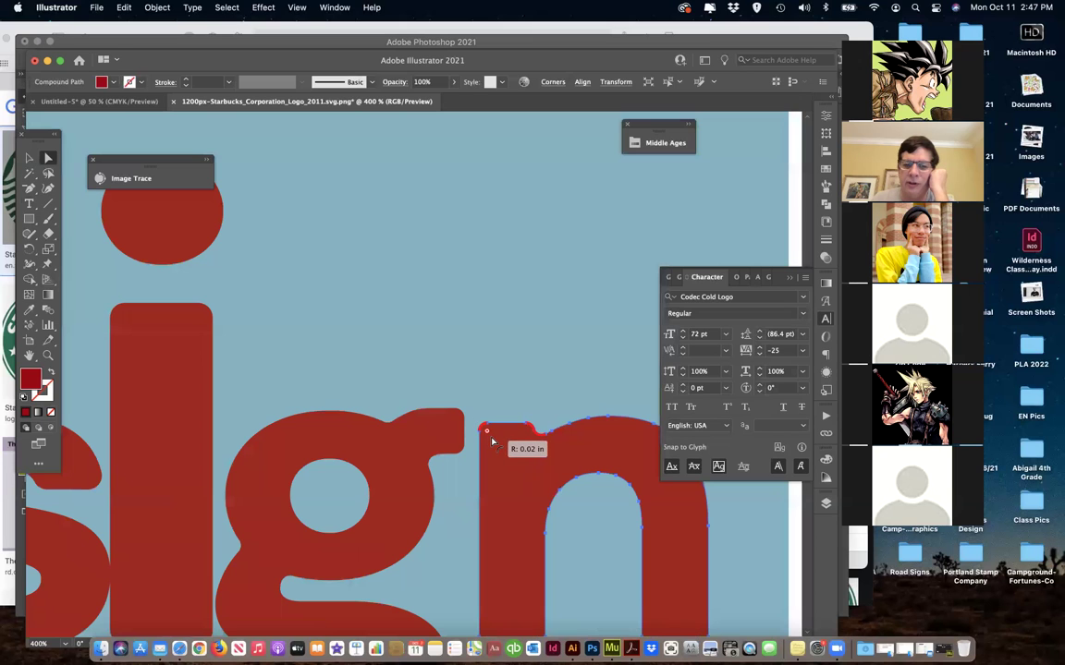
scroll(465, 377, down, 2)
scroll(465, 377, down, 2)
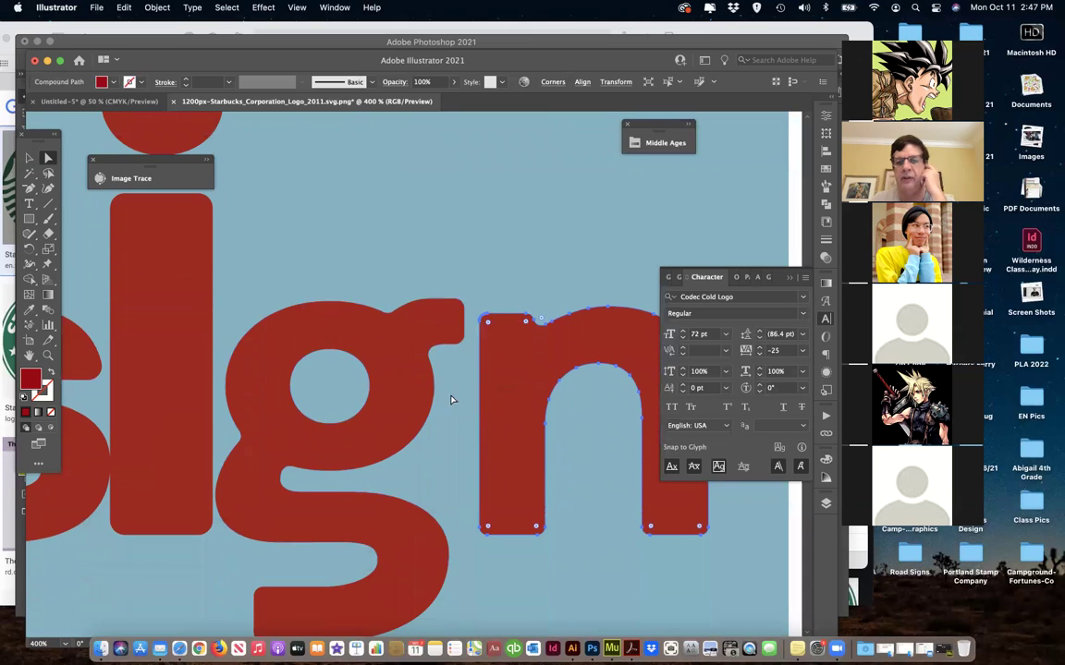
key(super+1)
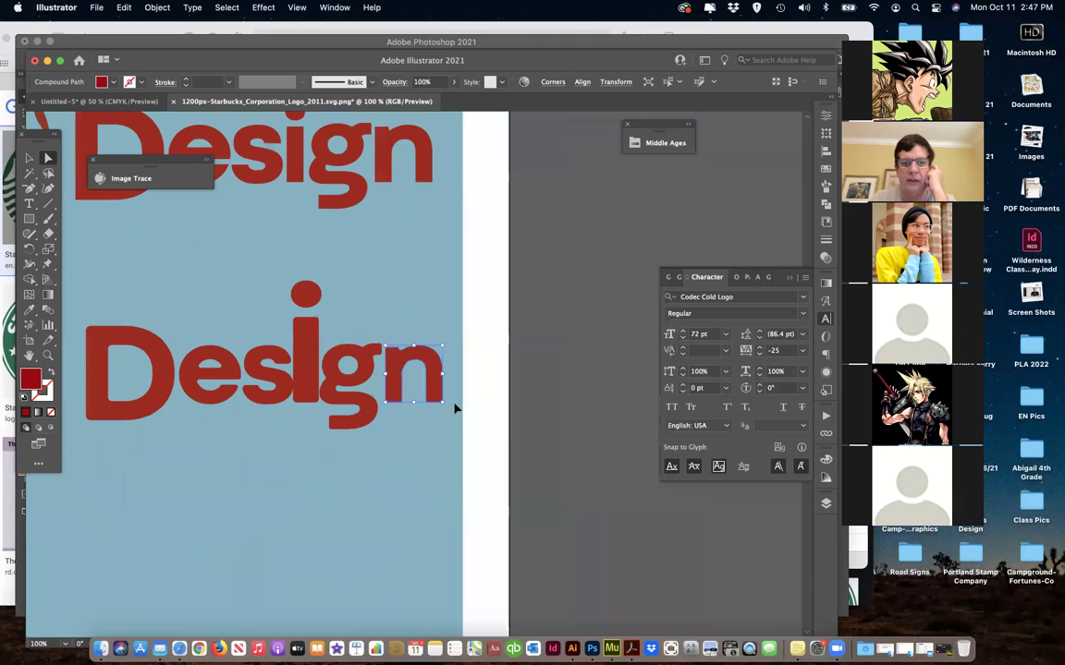
click(29, 159)
scroll(161, 260, up, 1)
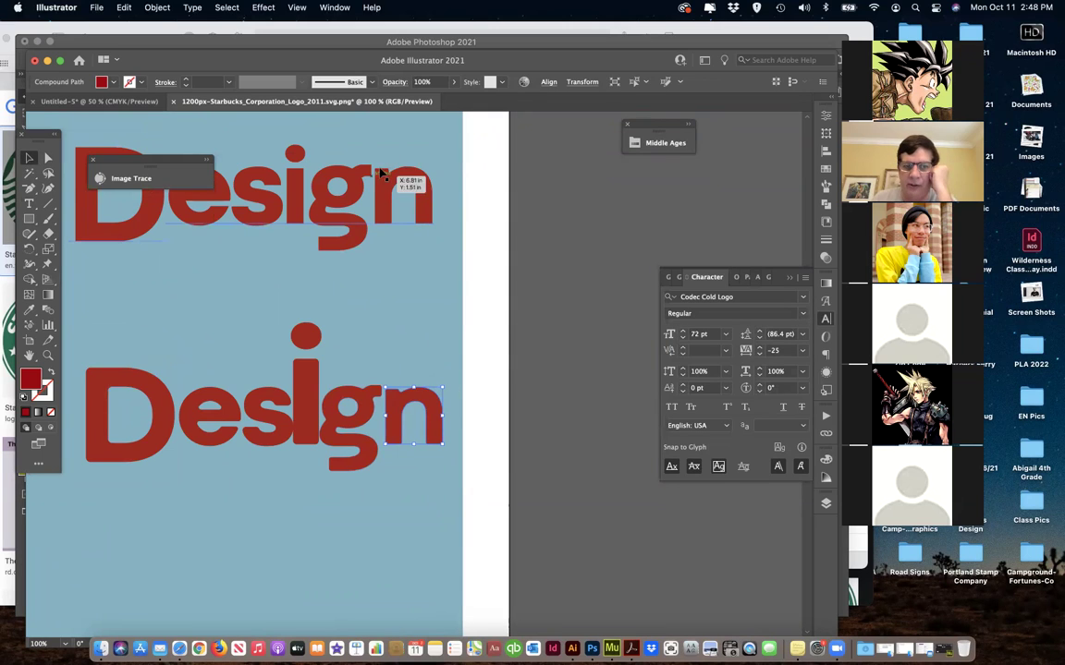
click(424, 329)
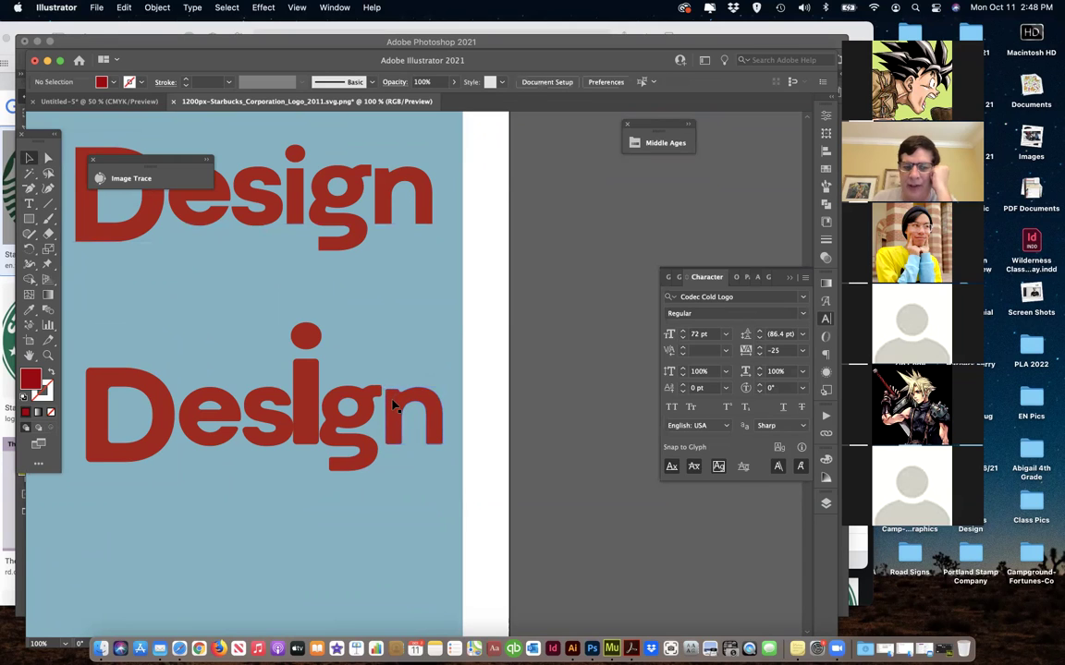
- Scale the outlined i down toward its baseline and nudge it slightly to the right between the s and g
click(305, 416)
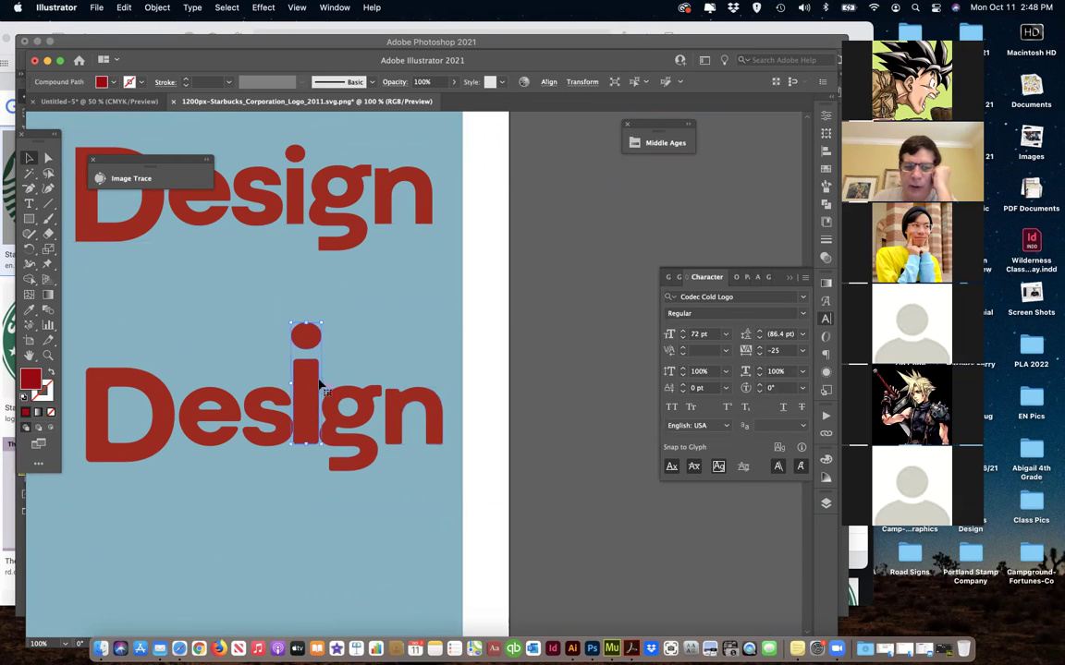
drag(321, 334, 322, 336)
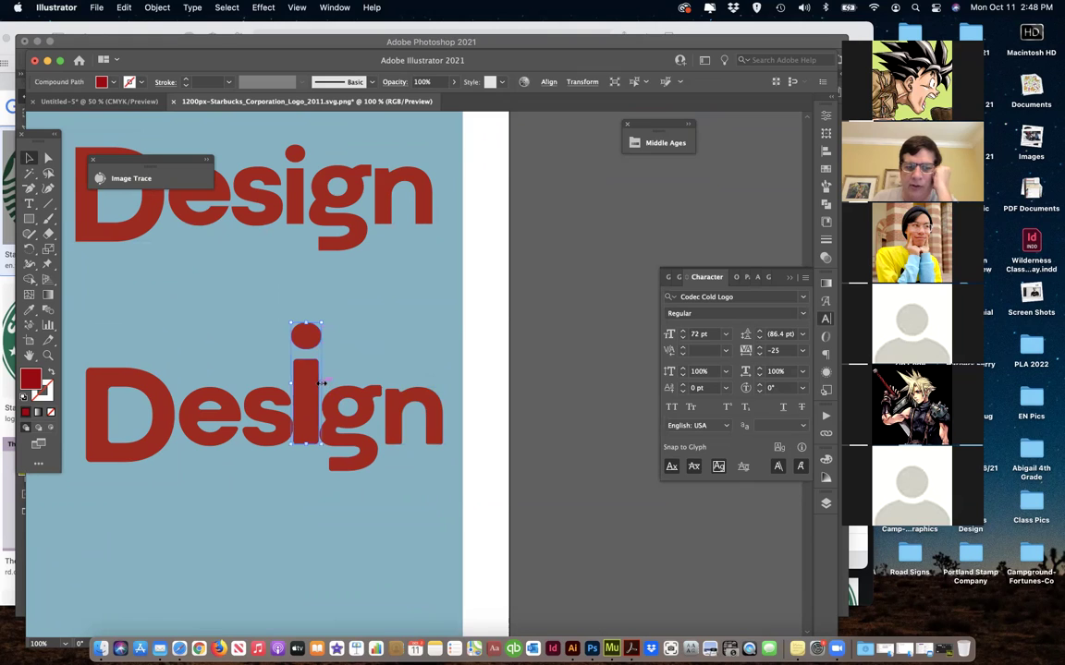
drag(320, 322, 313, 336)
key(Right)
key(Right)
key(Right)
key(Right)
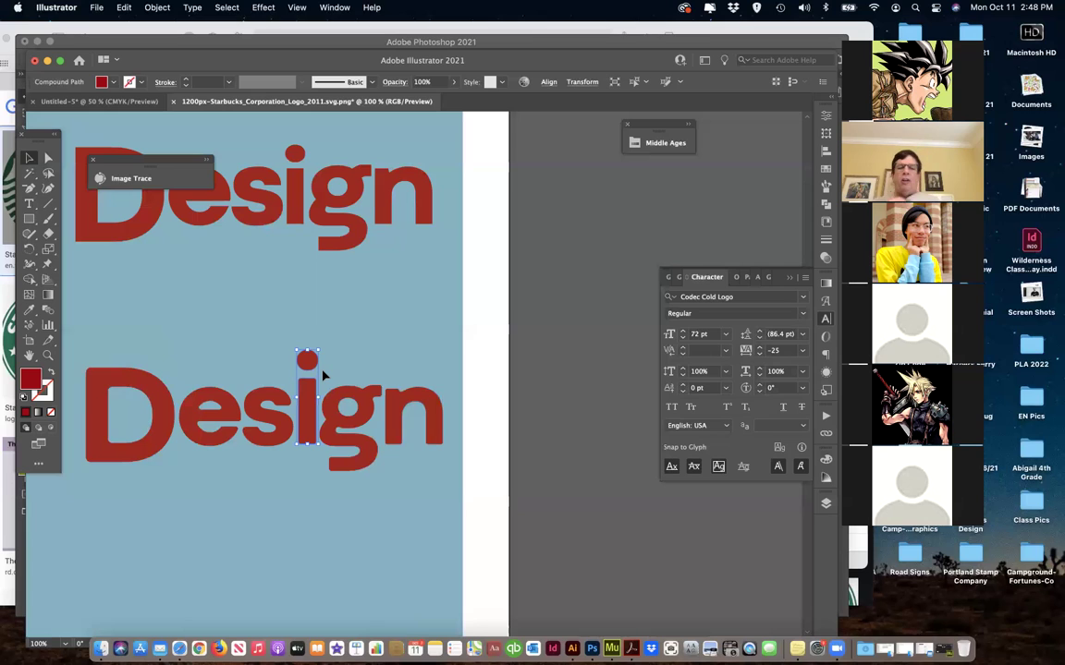
- Nudge the outlined g to the left until it overlaps the stem of the i
scroll(329, 398, down, 1)
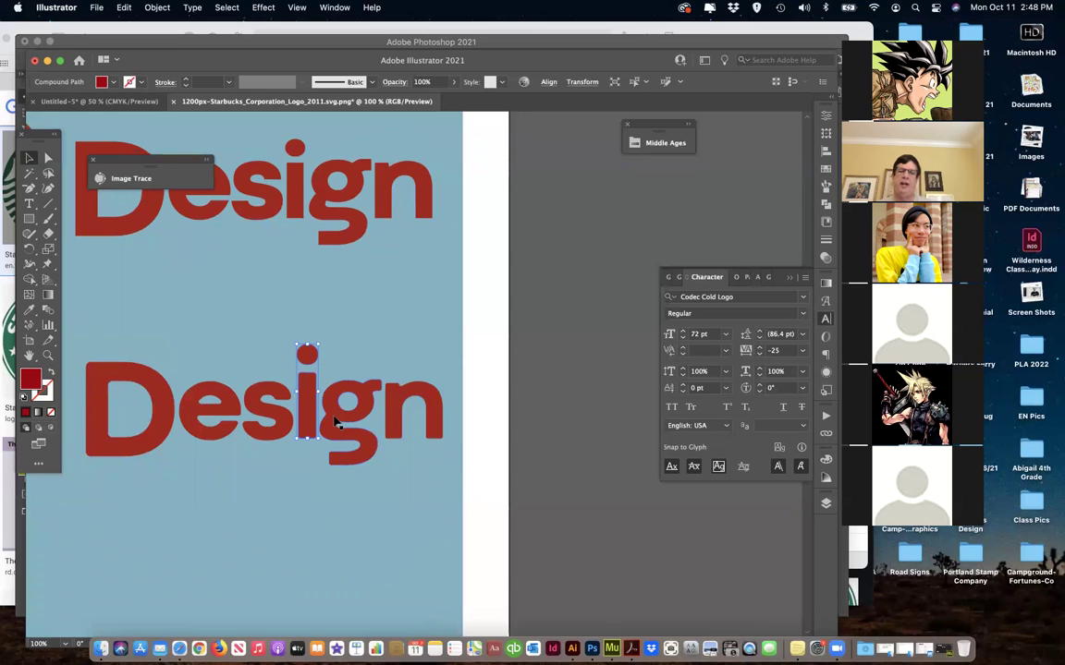
scroll(312, 427, left, 3)
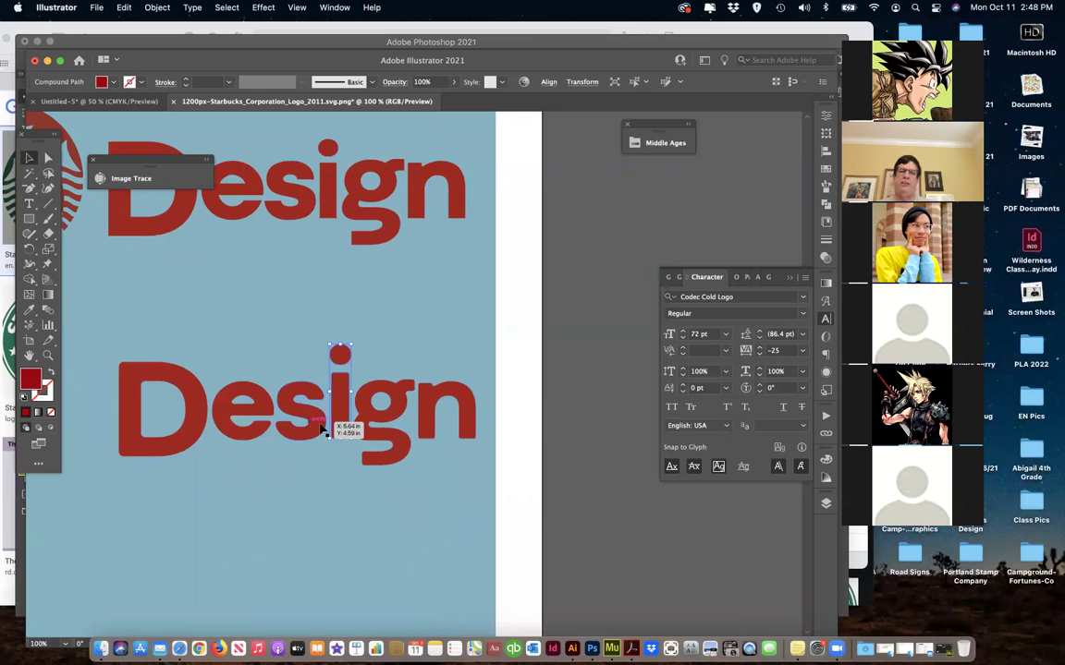
click(365, 438)
drag(365, 438, 369, 382)
key(super+z)
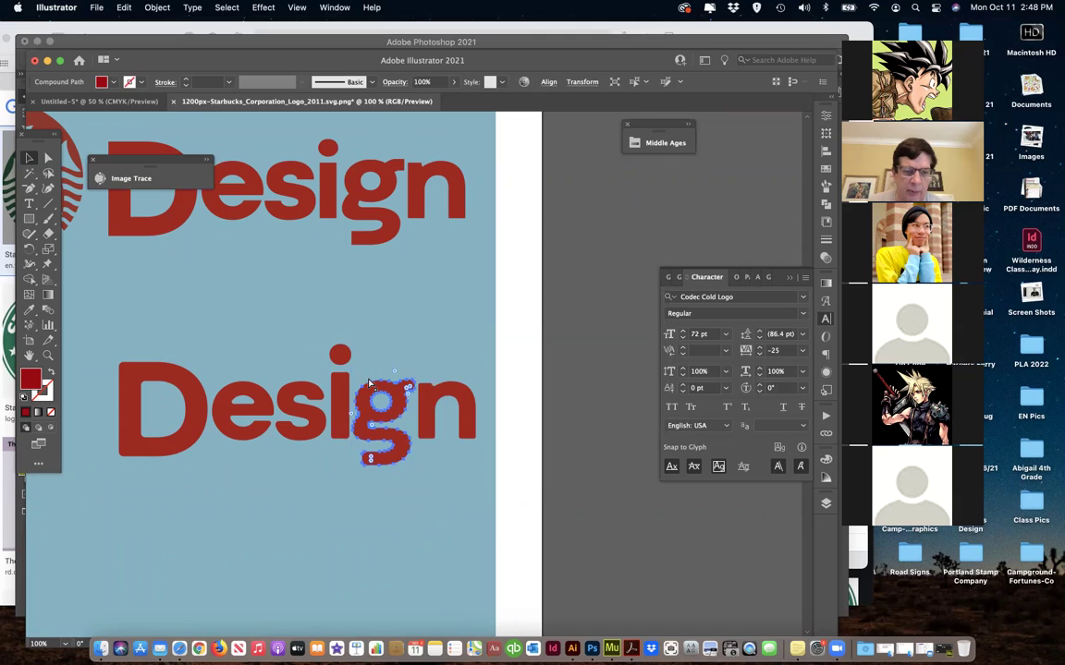
key(Left)
key(Left)
key(Left)
key(Left)
key(Left)
key(Left)
key(Left)
key(Left)
key(Left)
key(Left)
key(Left)
key(Left)
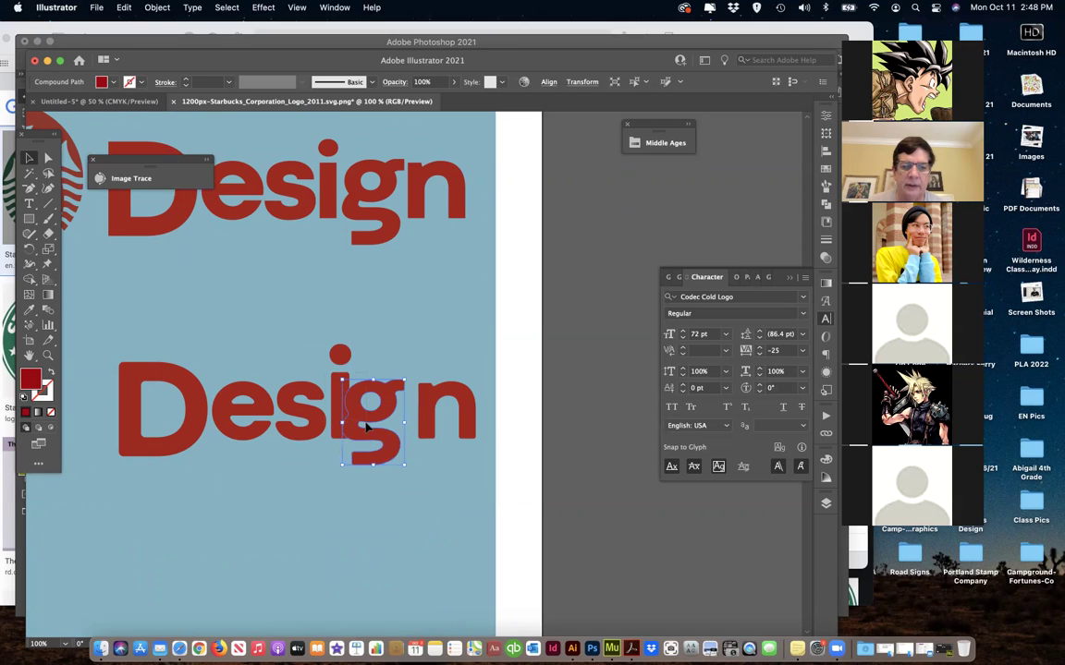
- Show the Pathfinder operations, try Minus Front on the outlined i alone, and undo it
click(340, 407)
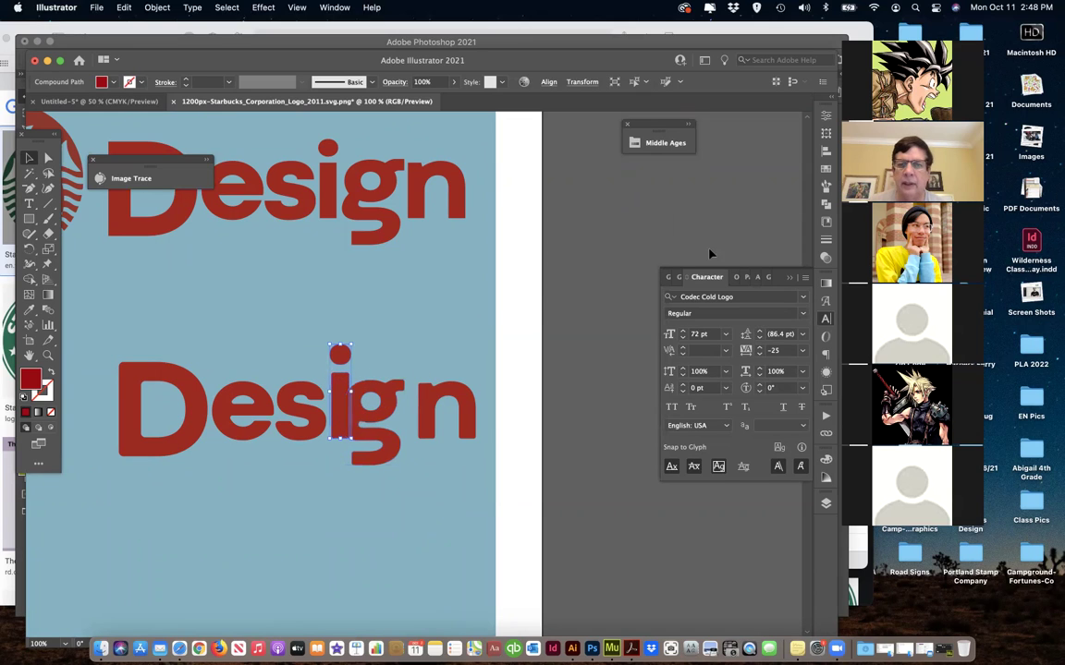
click(827, 259)
click(828, 259)
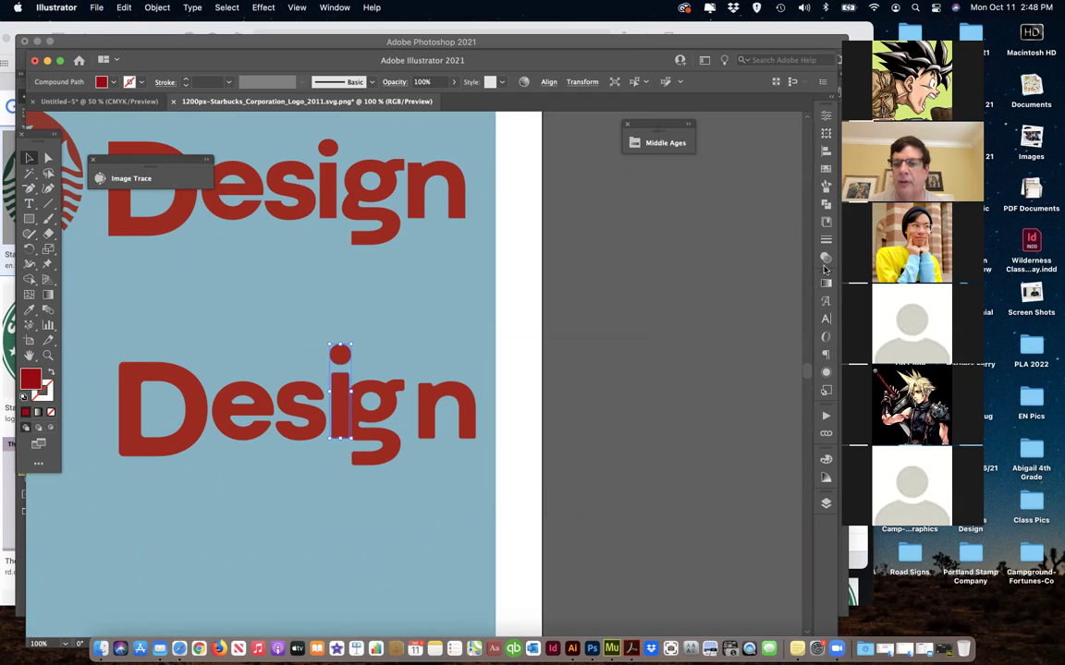
click(826, 205)
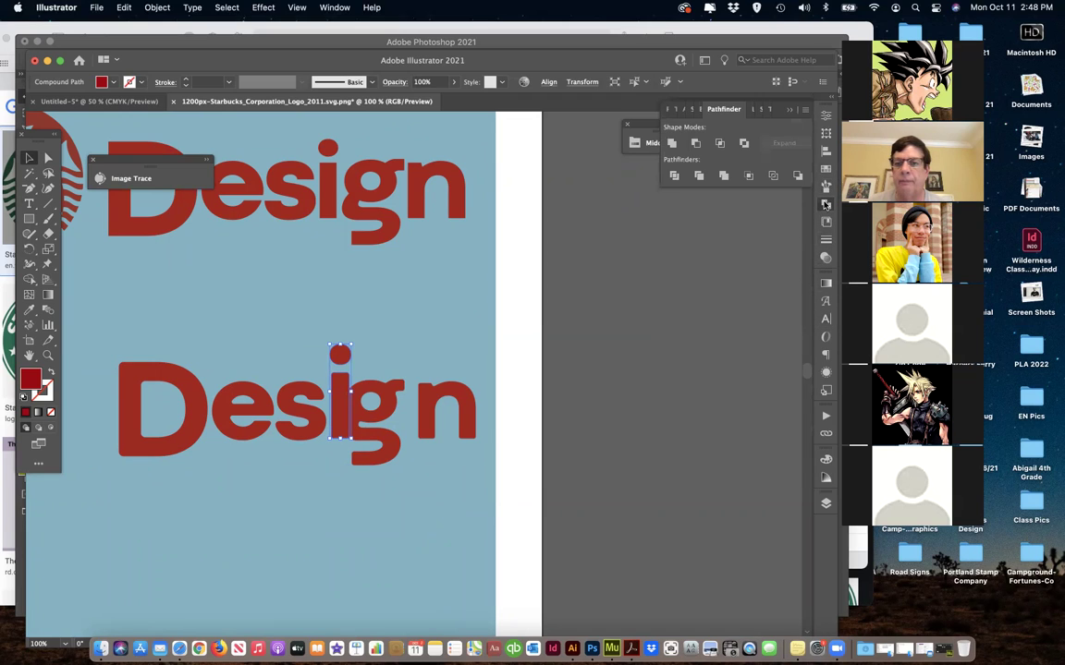
click(694, 143)
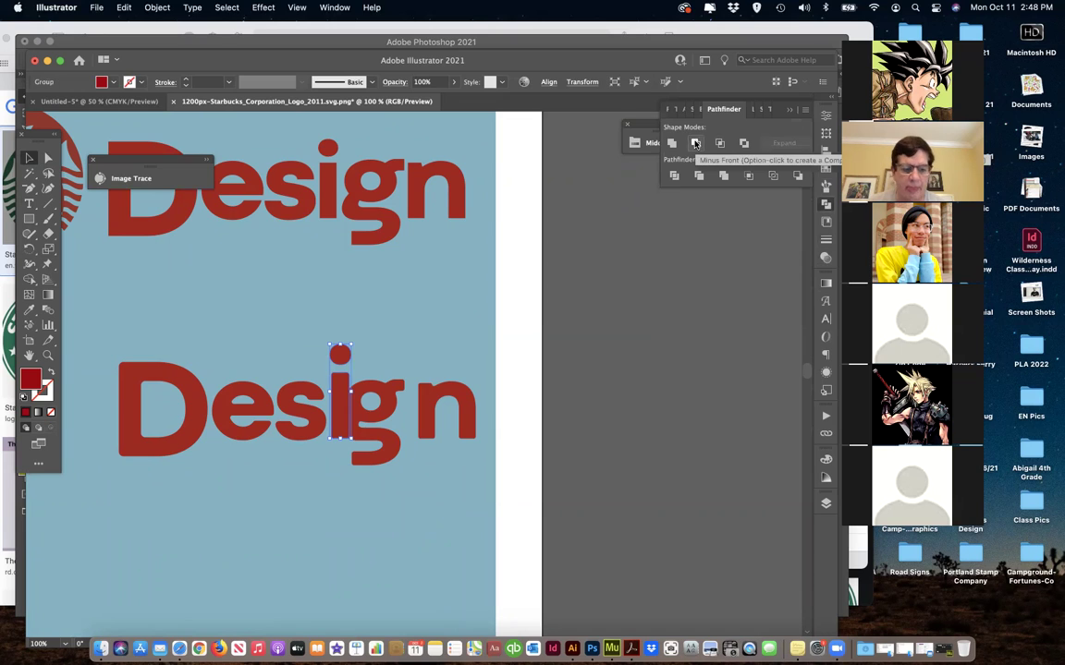
key(super+z)
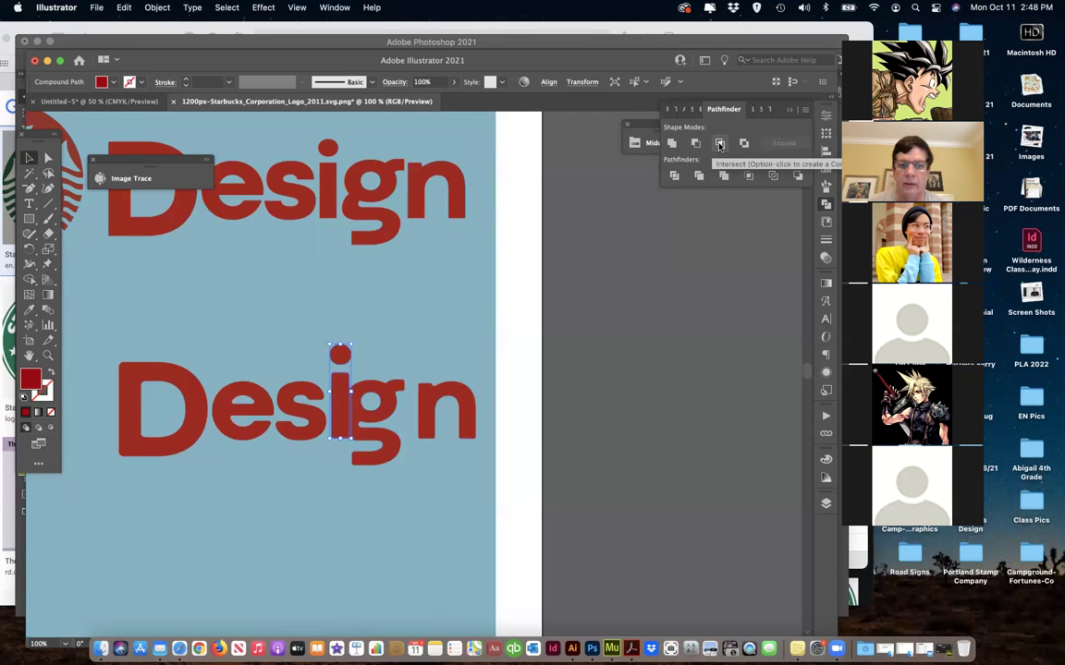
- Select the overlapping outlined g and i together, try Minus Front on them, and undo it
click(368, 399)
click(371, 420)
shift+click(340, 411)
click(696, 143)
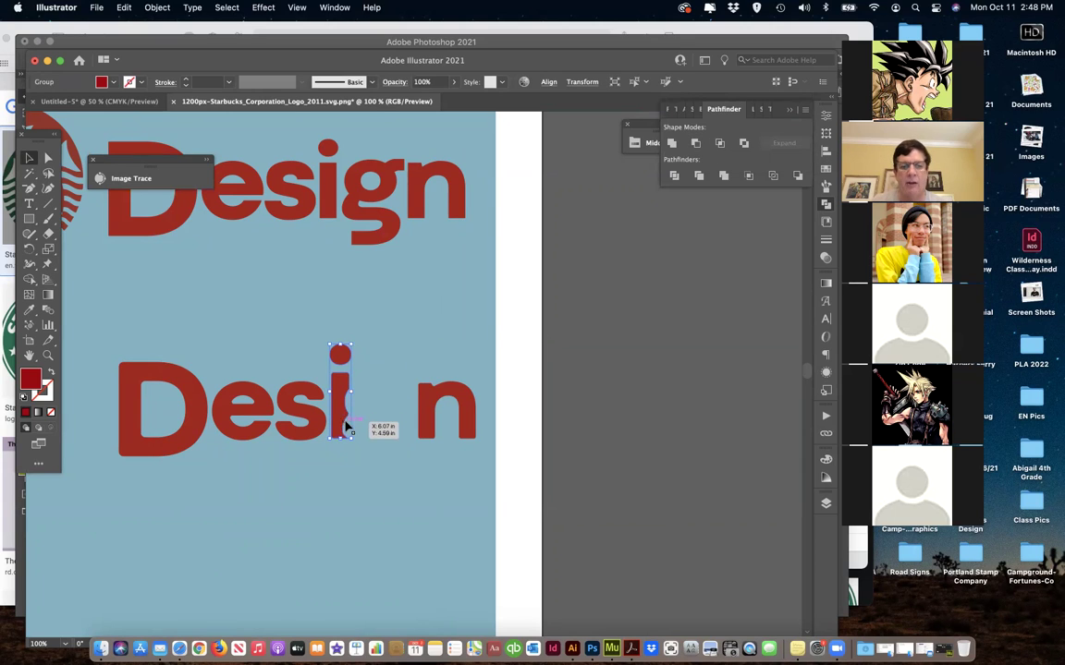
key(super+z)
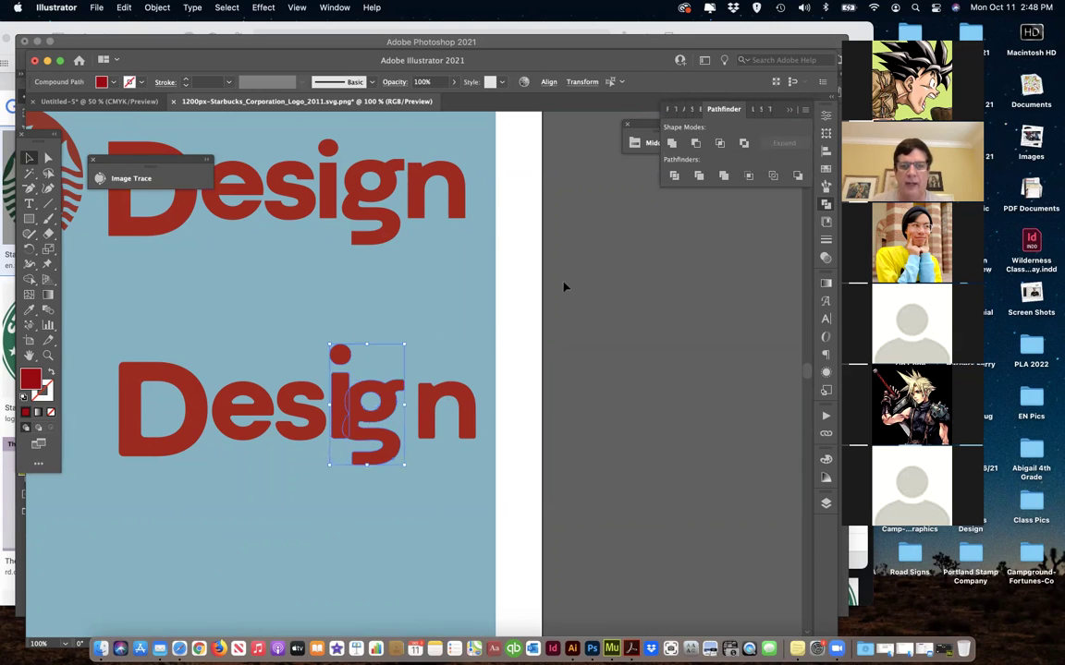
- Try the Unite and Intersect shape modes on the overlapping i and g, undoing each one
click(672, 144)
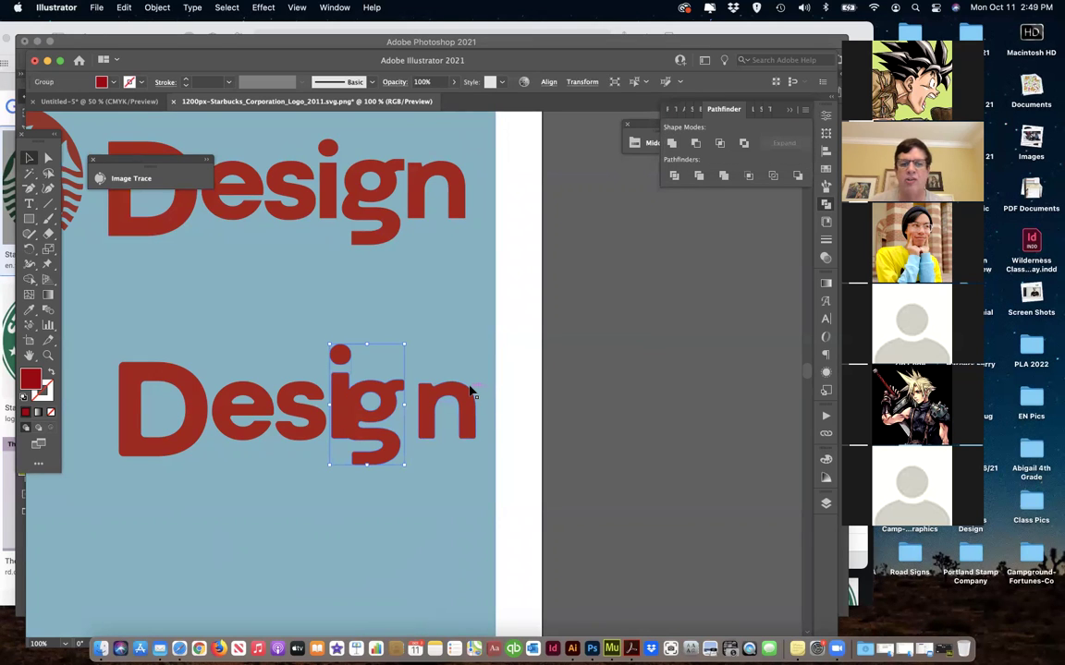
key(super+z)
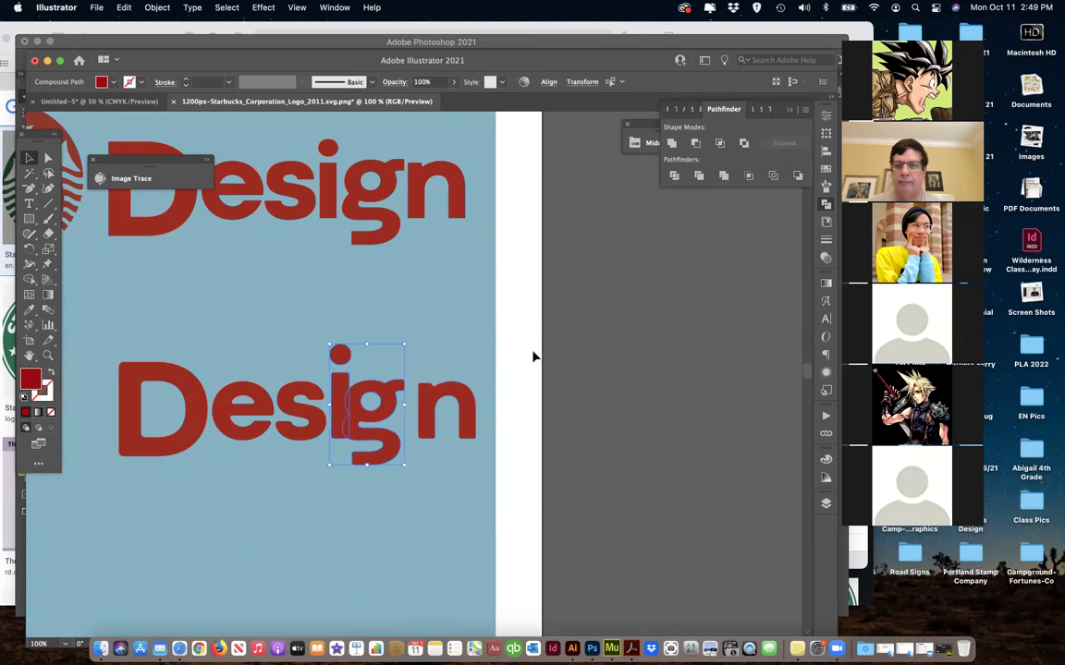
click(720, 143)
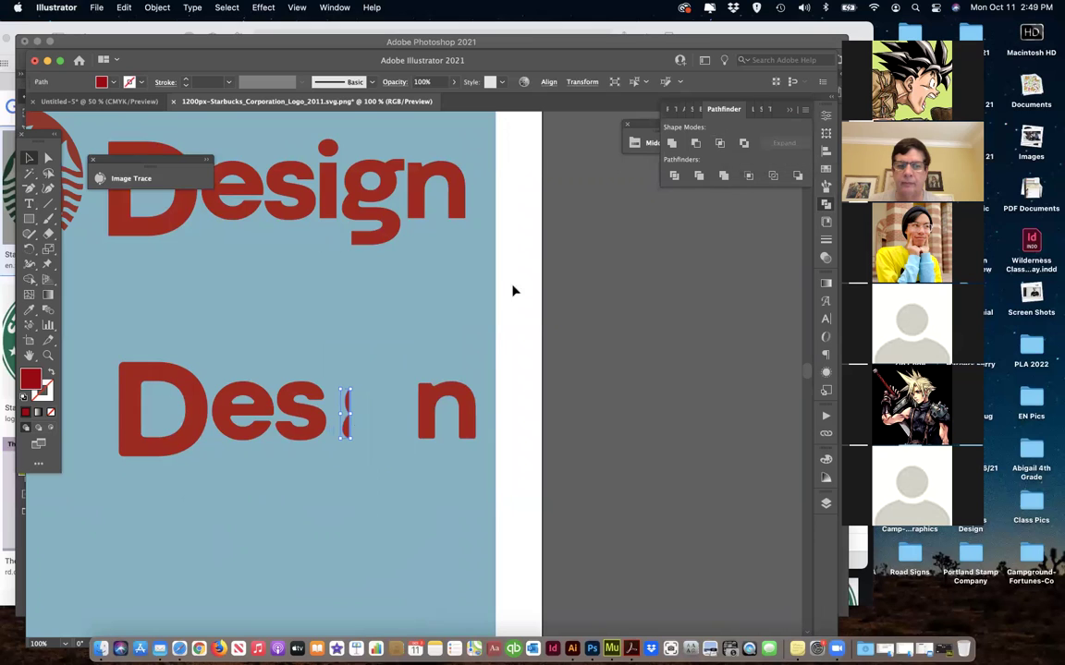
key(super+z)
- Apply Exclude to the overlapping outlined i and g, deselect them, and inspect the cut-out area up close
click(744, 143)
click(453, 526)
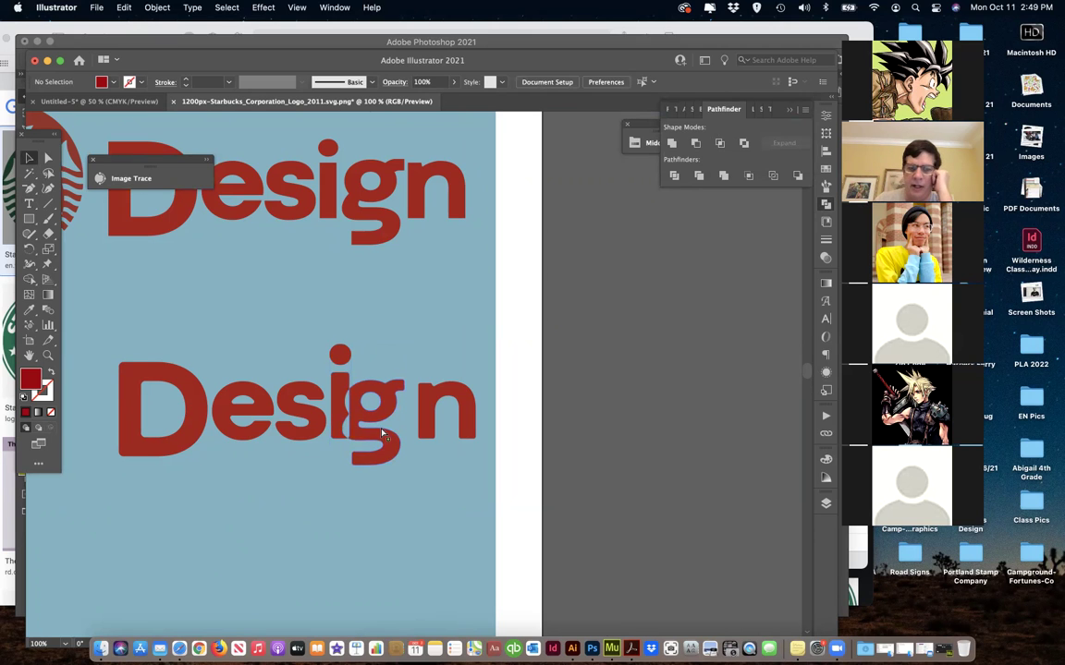
key(super+equal)
key(super+equal)
key(super+equal)
scroll(380, 430, left, 3)
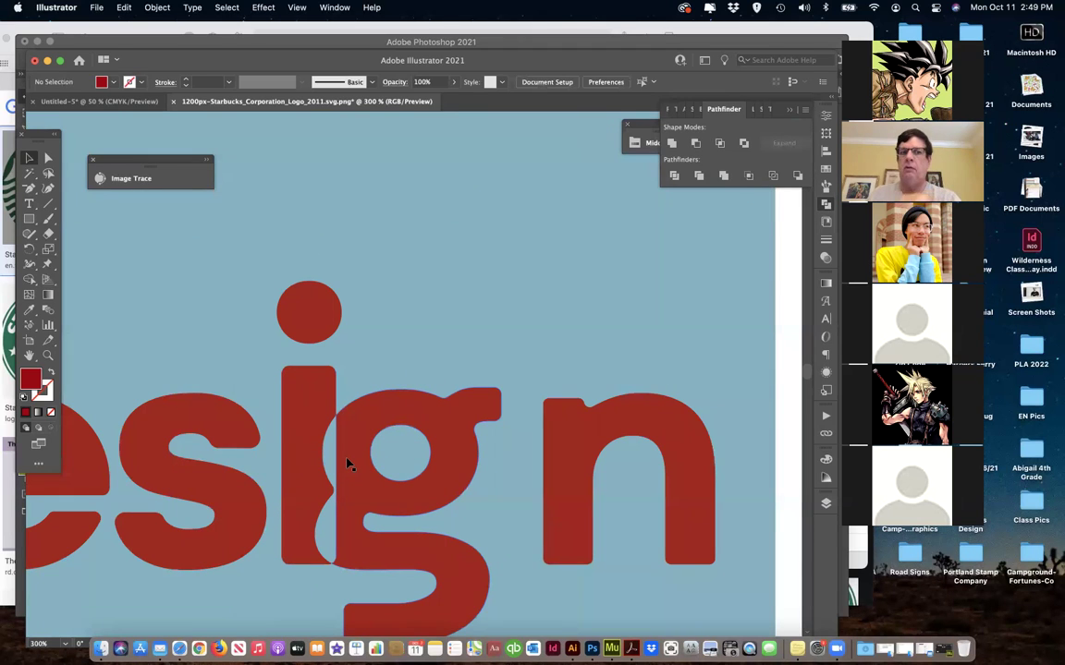
scroll(347, 464, up, 1)
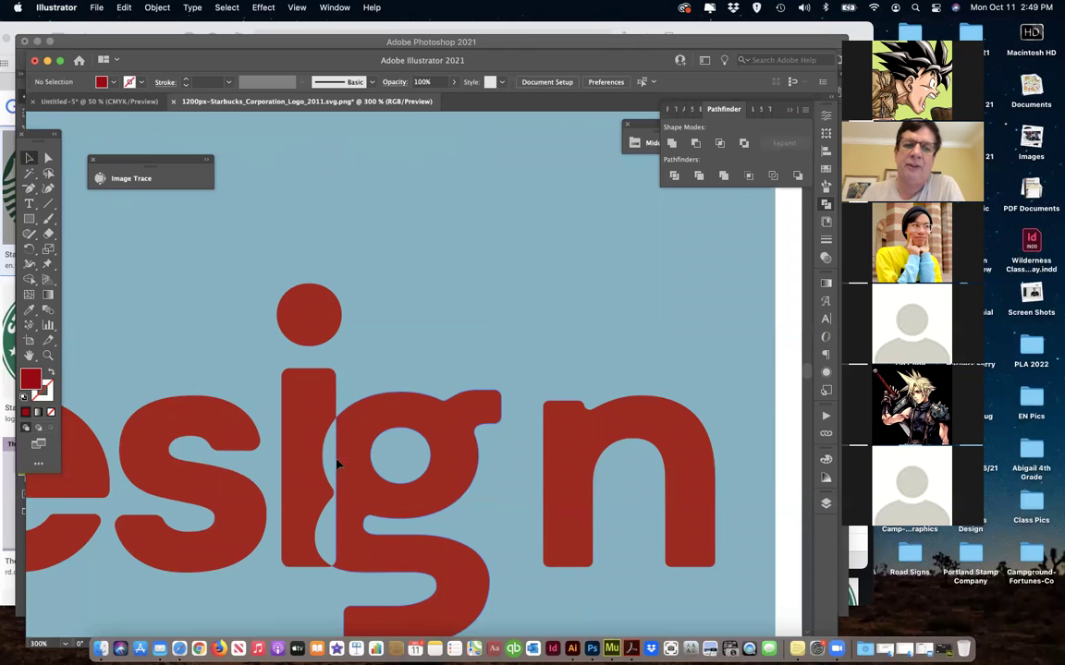
scroll(367, 404, up, 5)
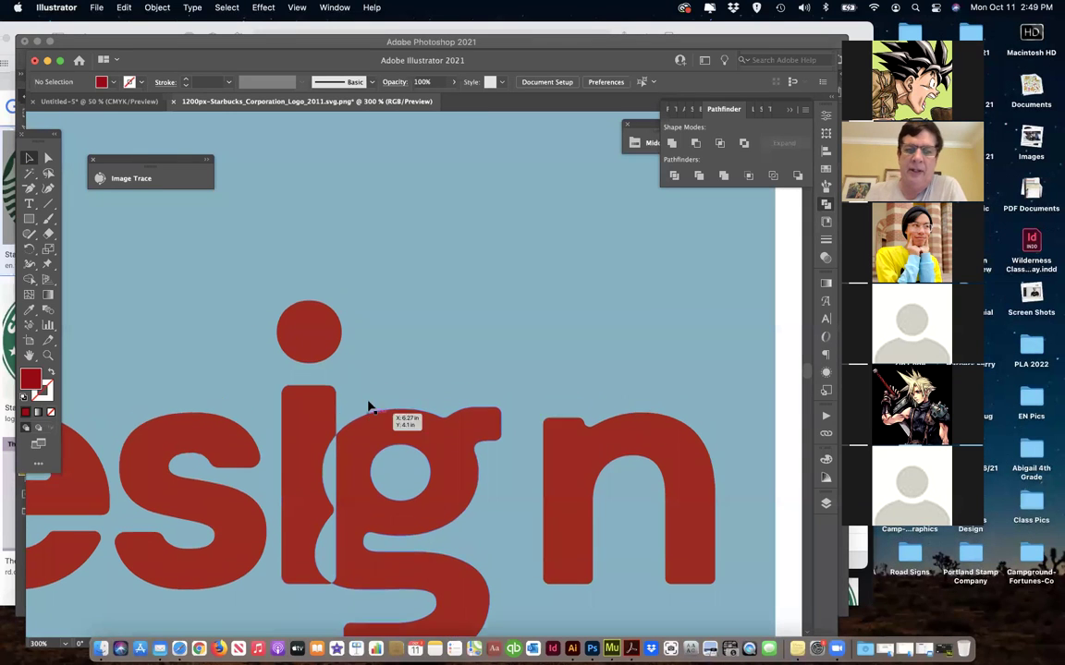
scroll(367, 404, up, 6)
- Try to pick a single letter of the original "Design" text with Direct Selection, shifting the text slightly up and left
key(super+minus)
key(super+minus)
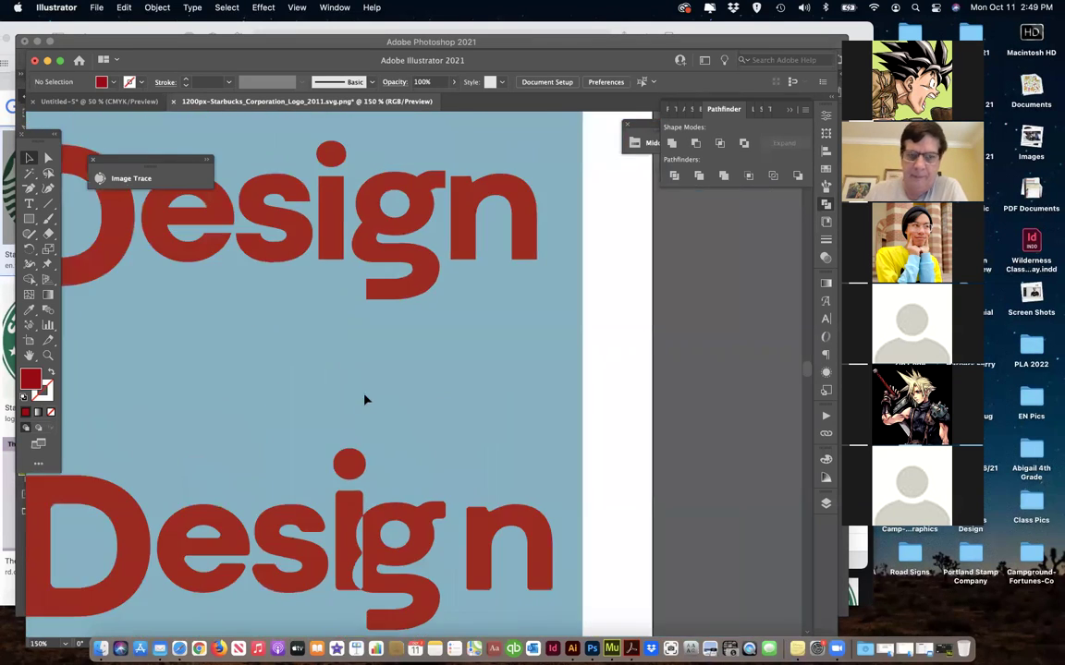
click(392, 256)
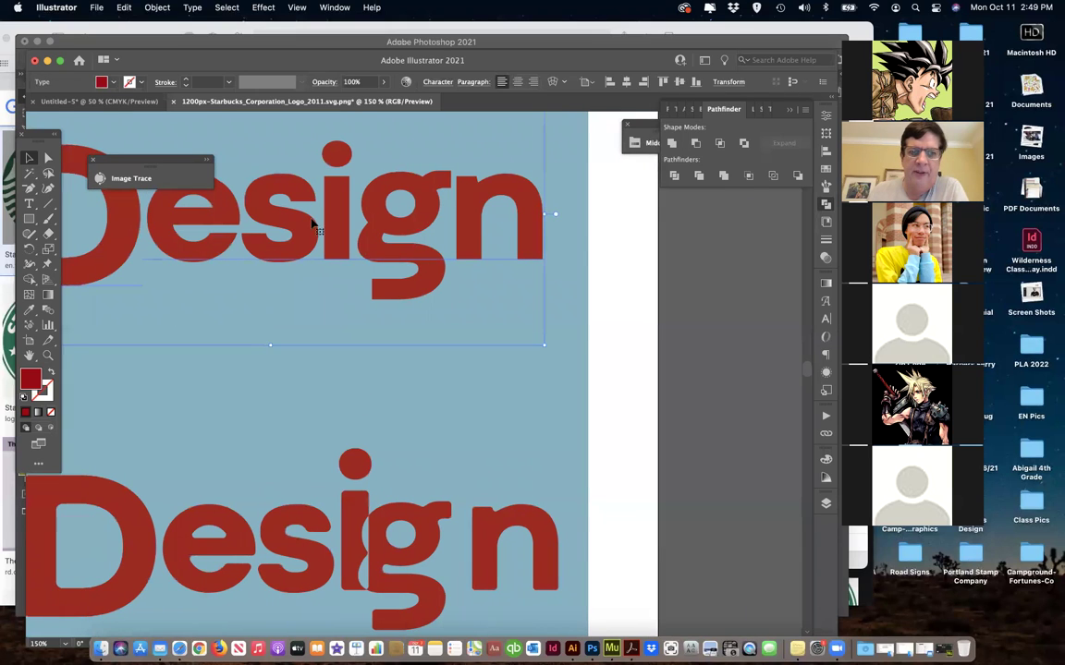
click(48, 158)
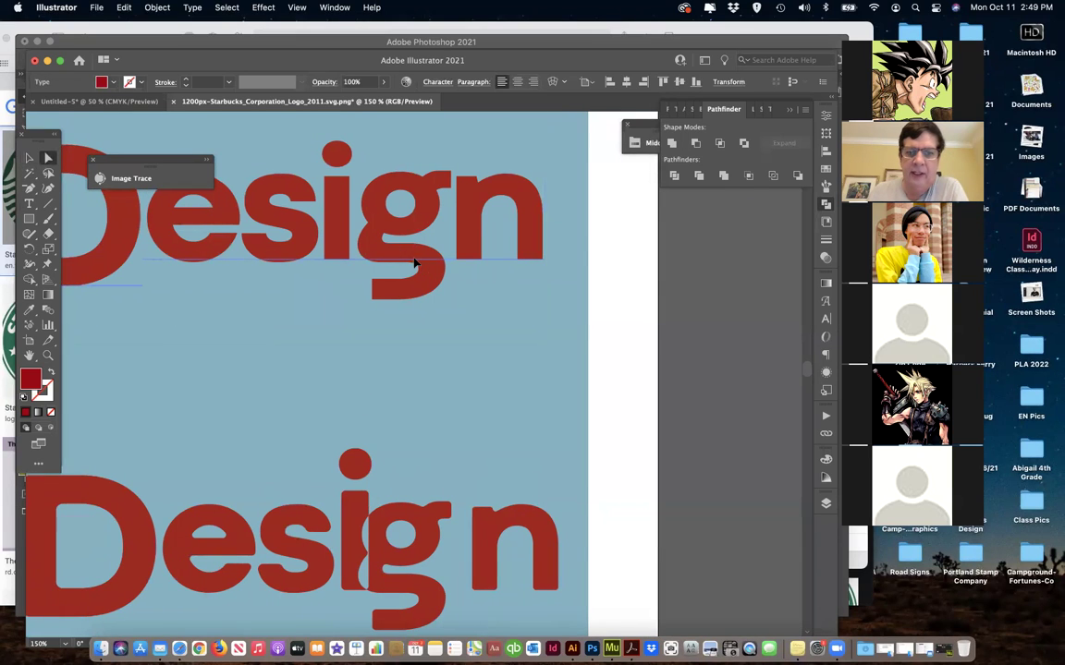
drag(417, 223, 415, 218)
key(v)
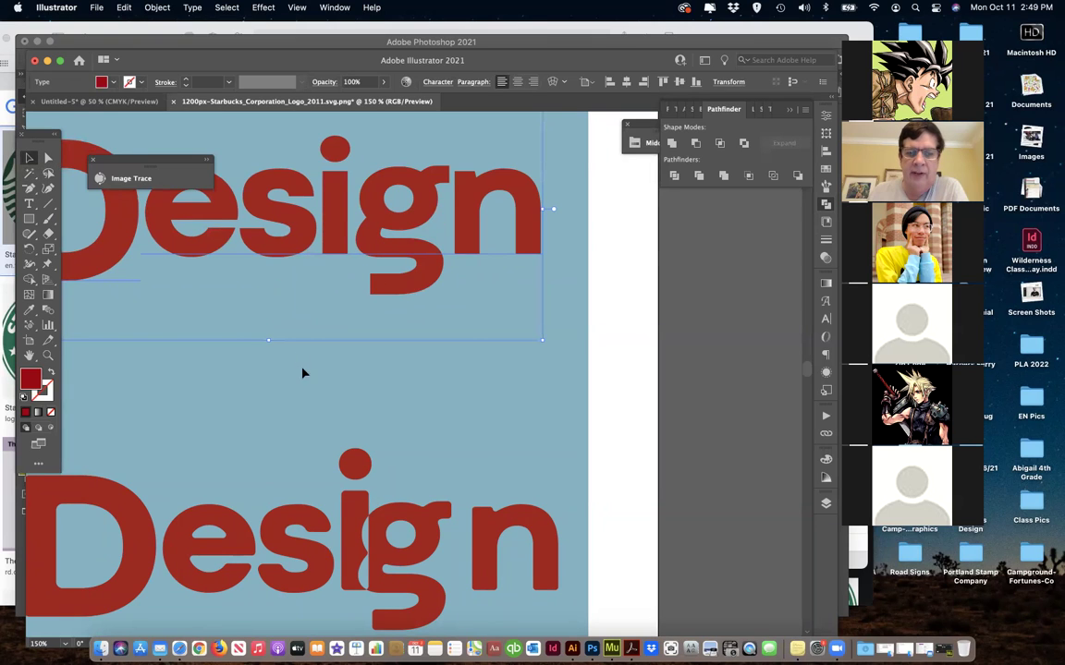
- Select the outlined ig group, the s and the n one after another to check that they are separate objects
scroll(333, 462, left, 2)
click(413, 552)
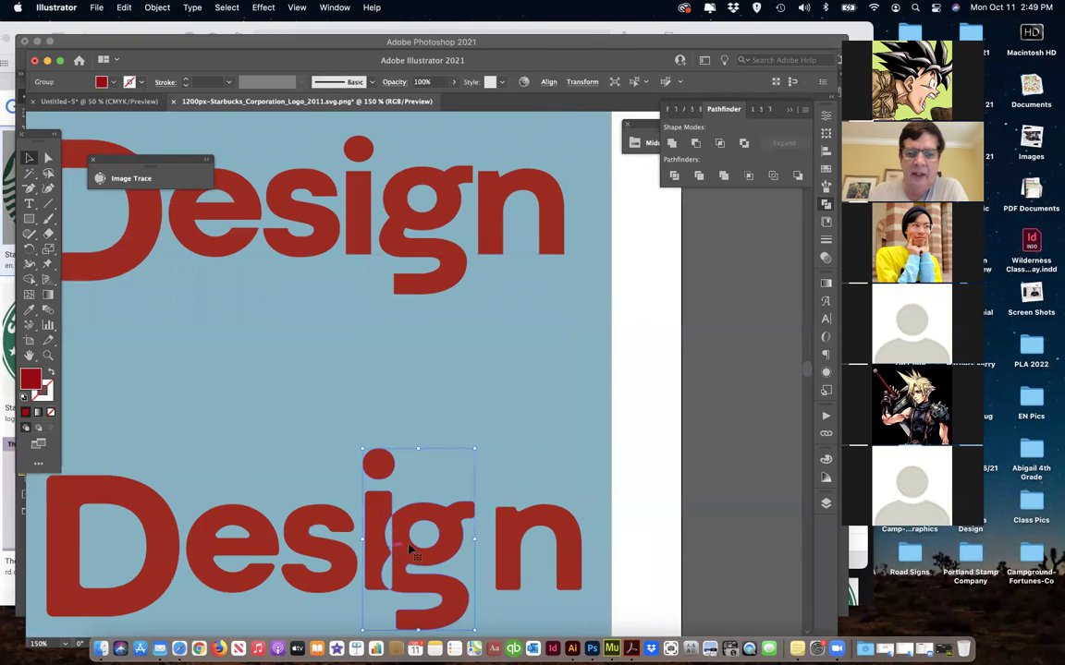
click(333, 554)
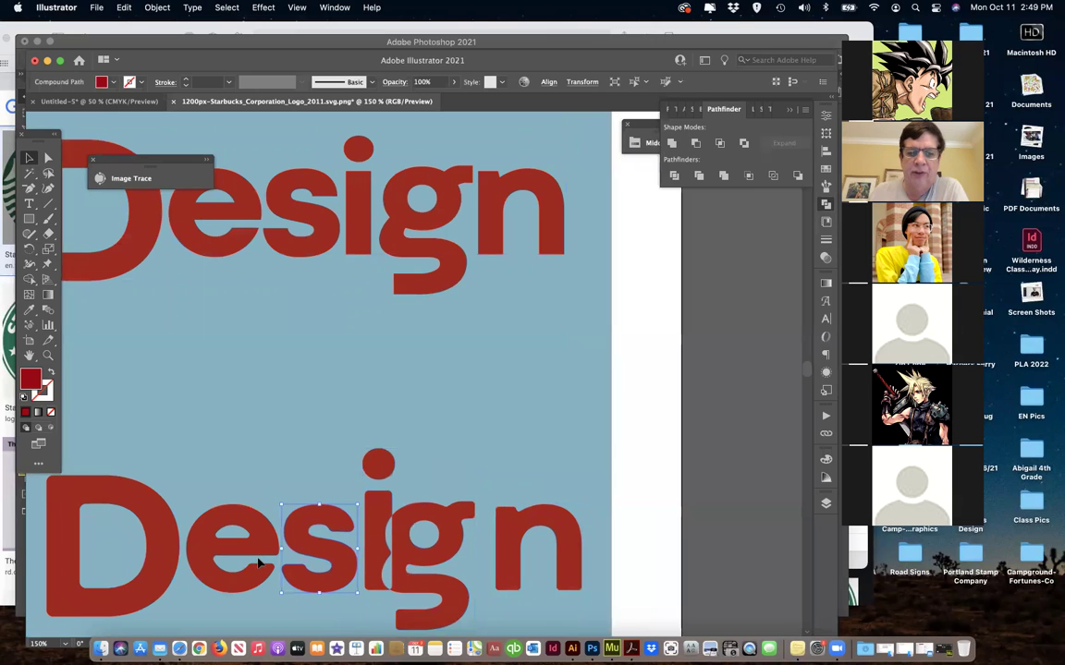
click(509, 571)
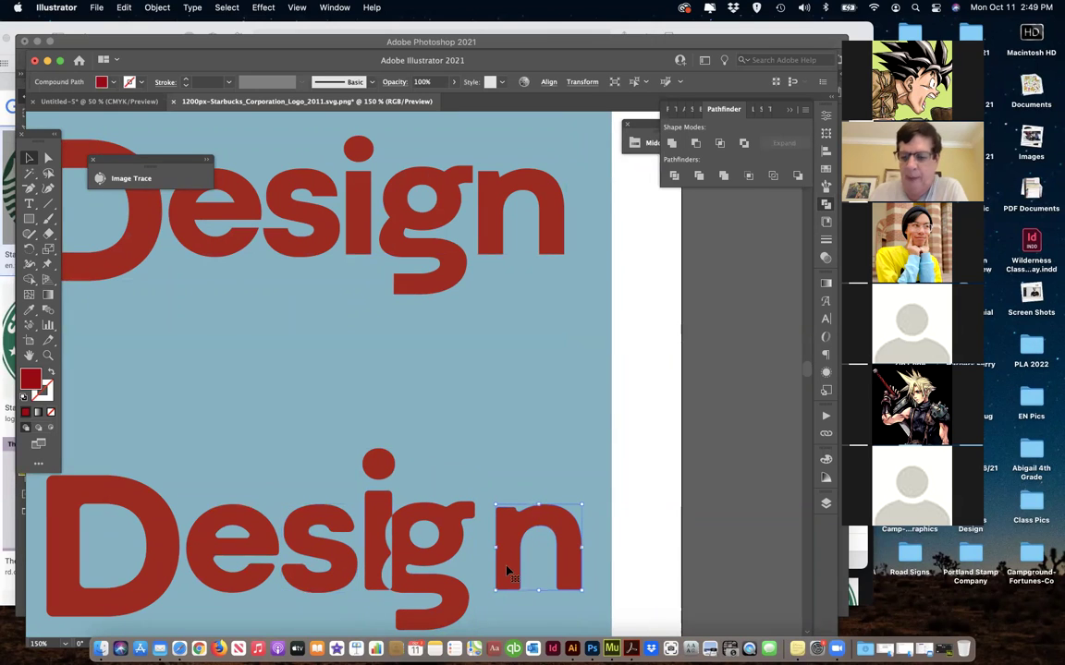
- Move the outlined n left until it sits close to the g
key(Left)
key(Left)
key(Left)
key(Left)
key(Left)
key(Left)
key(Left)
key(Left)
key(Left)
key(Left)
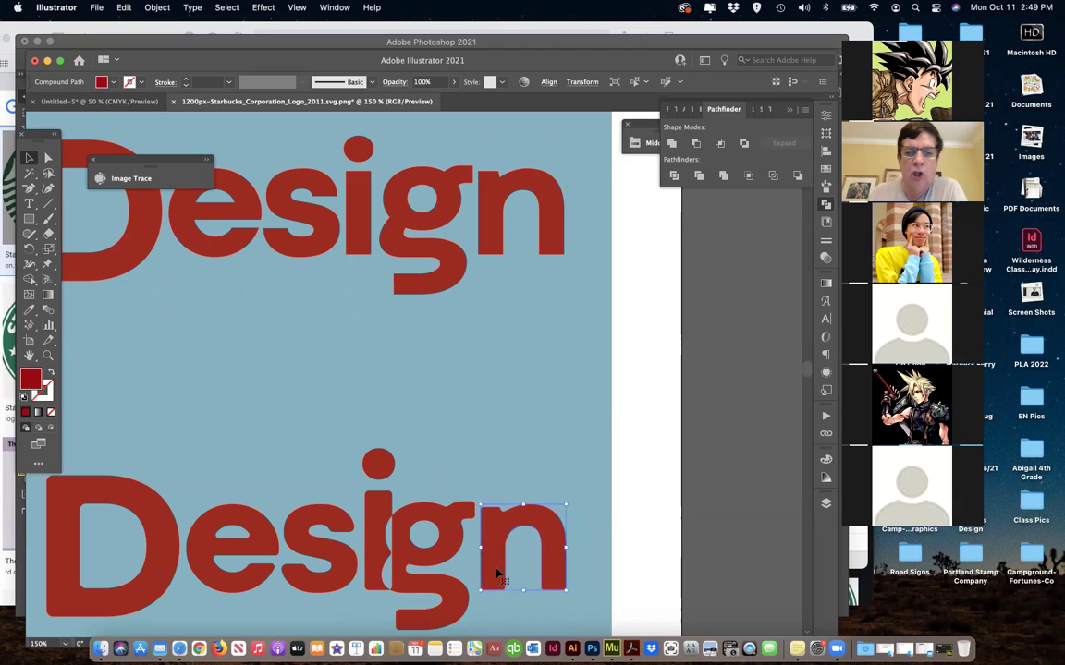
- Nudge the outlined ig group slightly left toward the s, and shift the n left to keep it close to the g
click(373, 580)
key(Left)
key(Left)
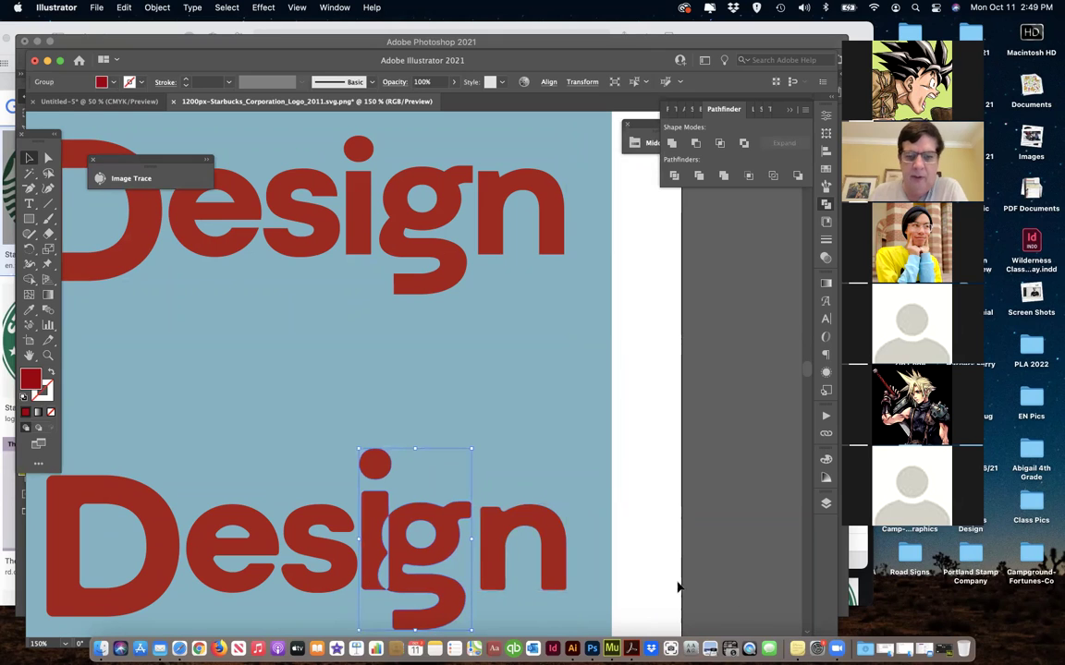
click(490, 564)
key(Left)
key(Left)
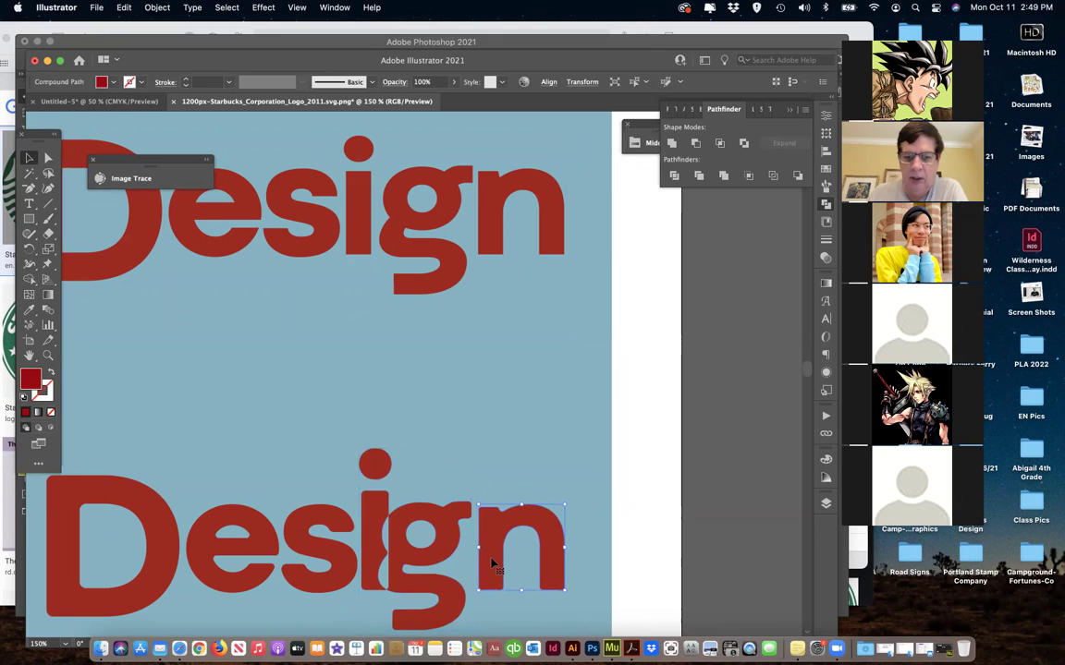
- Select all the outlined "Design" letters together, move them down to the lower part of the blue rectangle, and deselect them
scroll(453, 378, up, 3)
scroll(453, 378, left, 3)
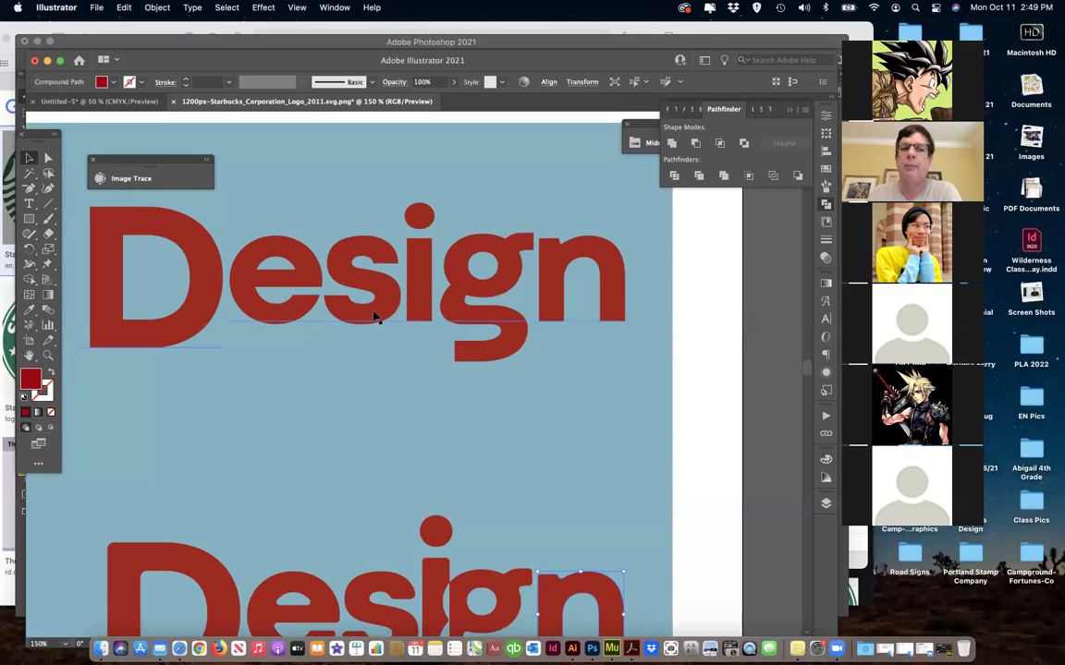
click(29, 158)
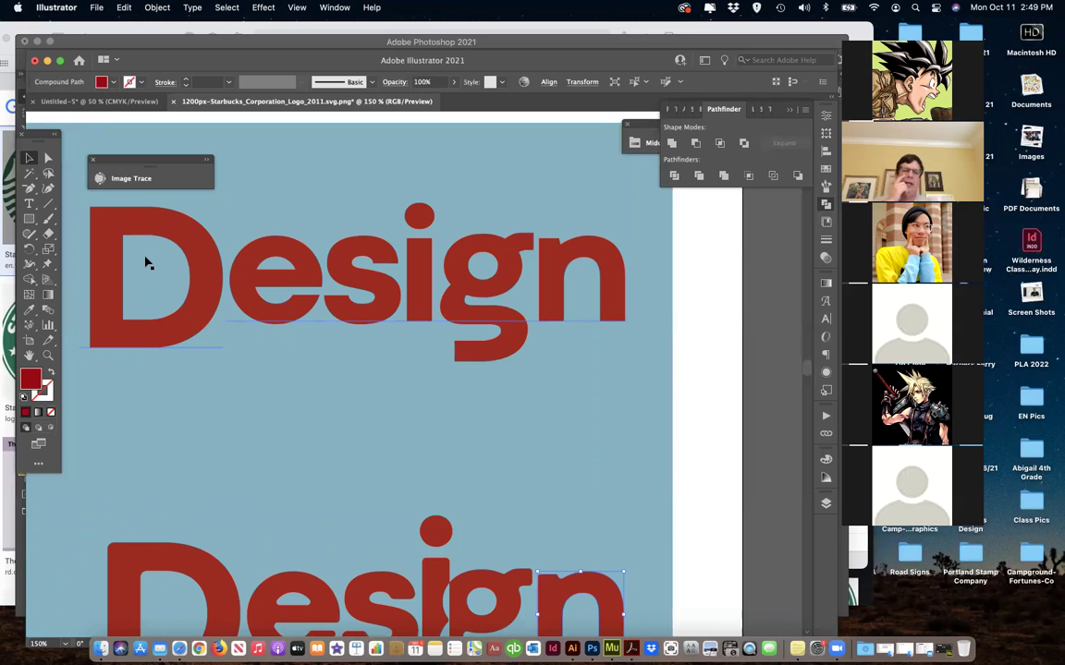
key(super+minus)
key(super+minus)
key(super+minus)
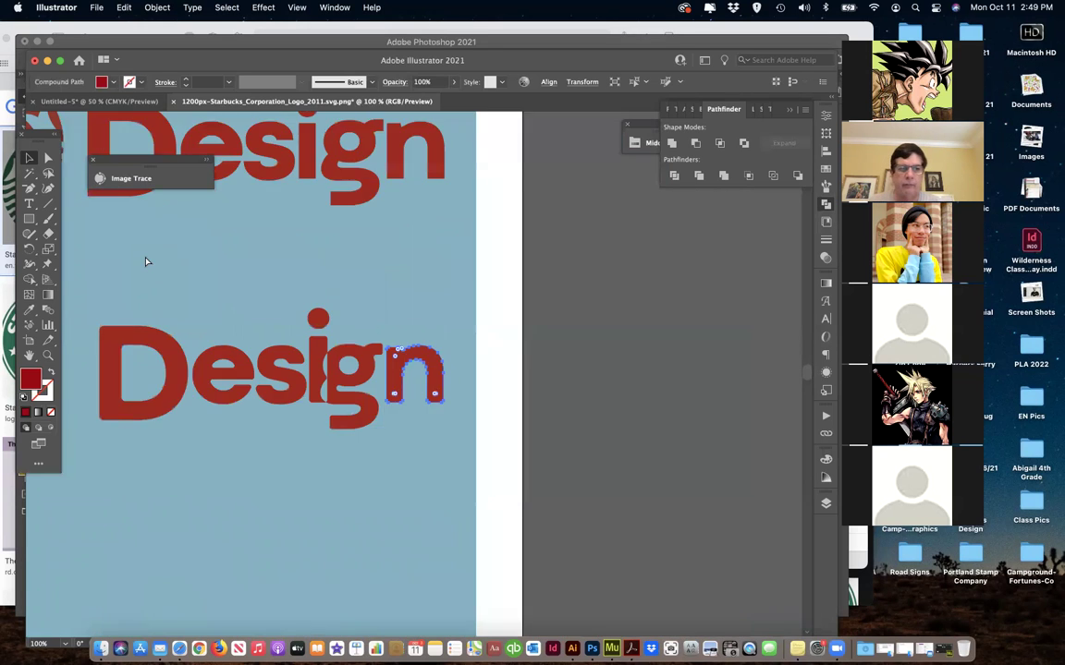
click(150, 362)
drag(406, 383, 393, 471)
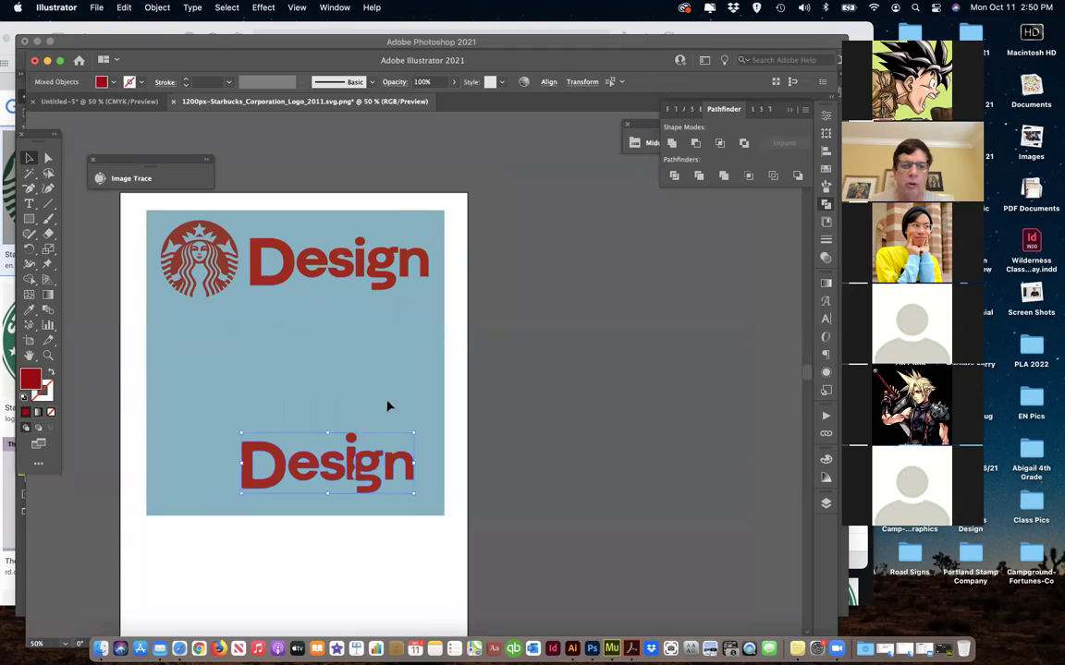
click(248, 434)
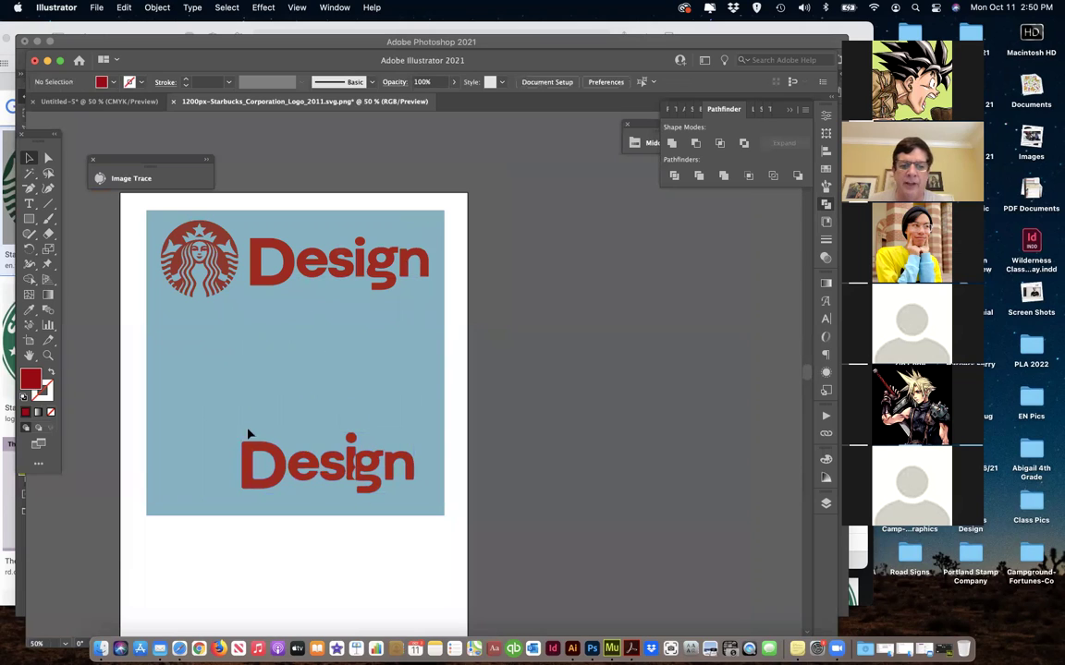
- Enlarge the outlined D up and to the right so it overlaps the e
click(275, 481)
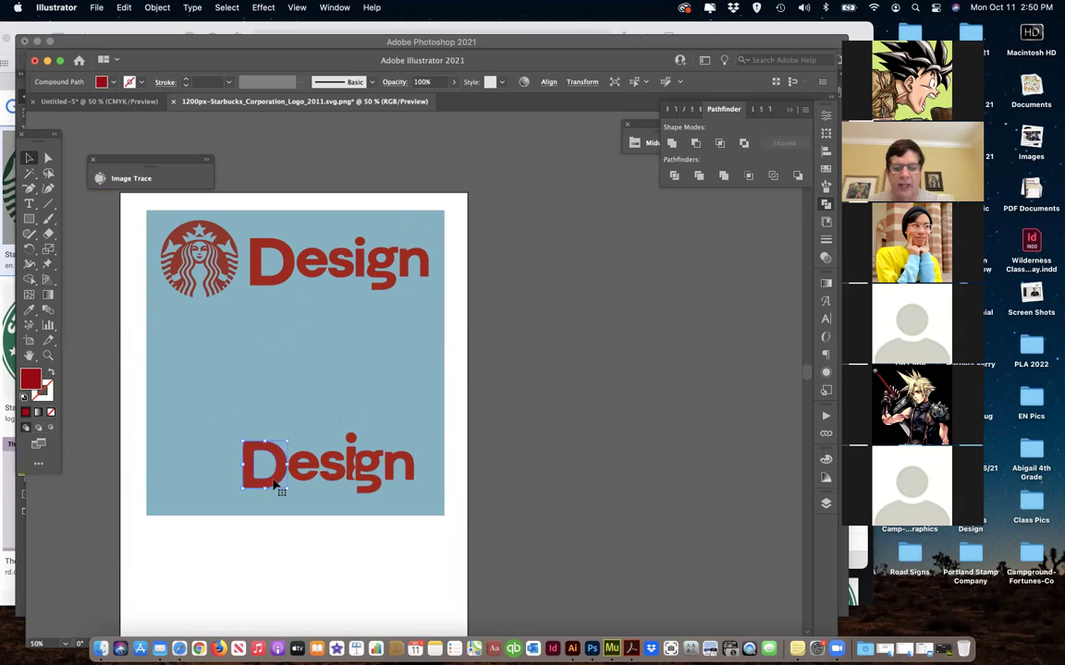
click(335, 529)
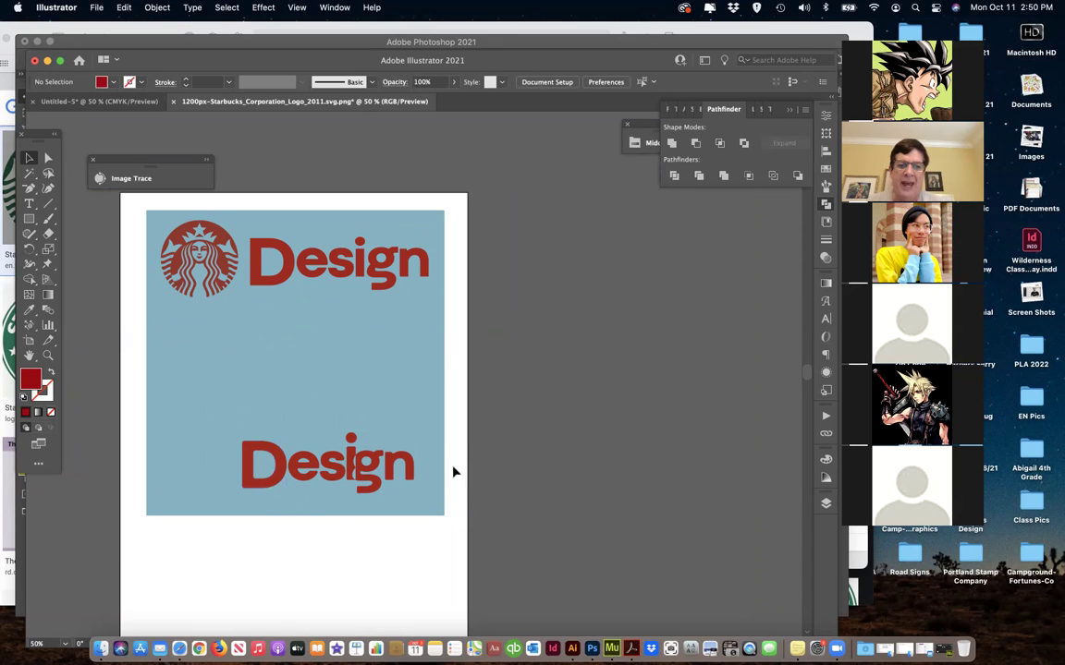
click(253, 455)
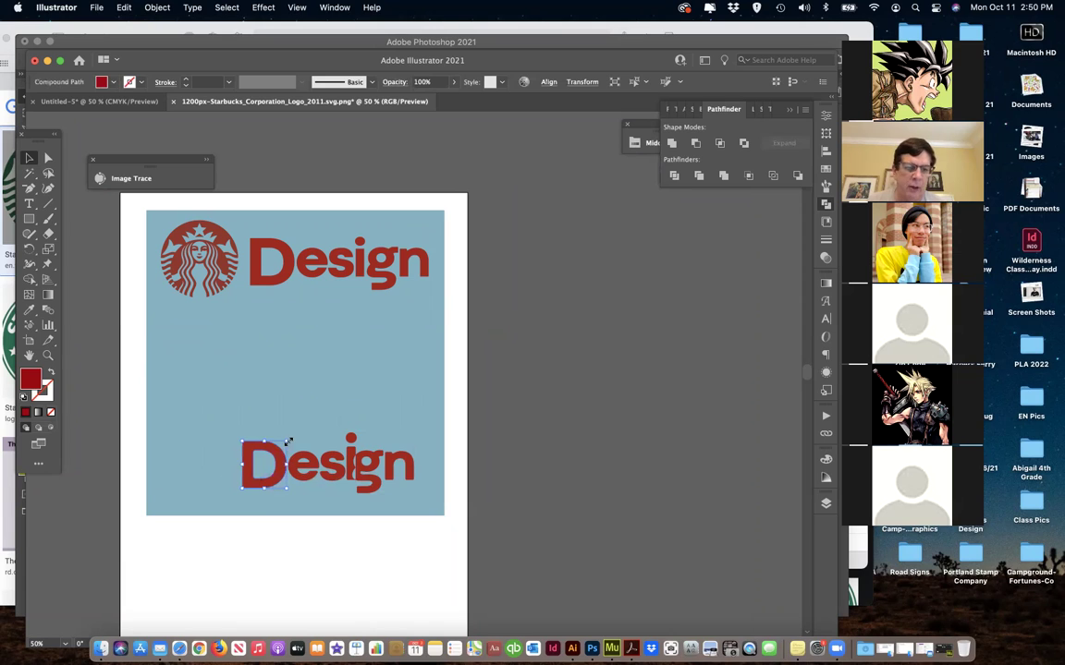
drag(296, 426, 295, 427)
click(502, 518)
click(273, 478)
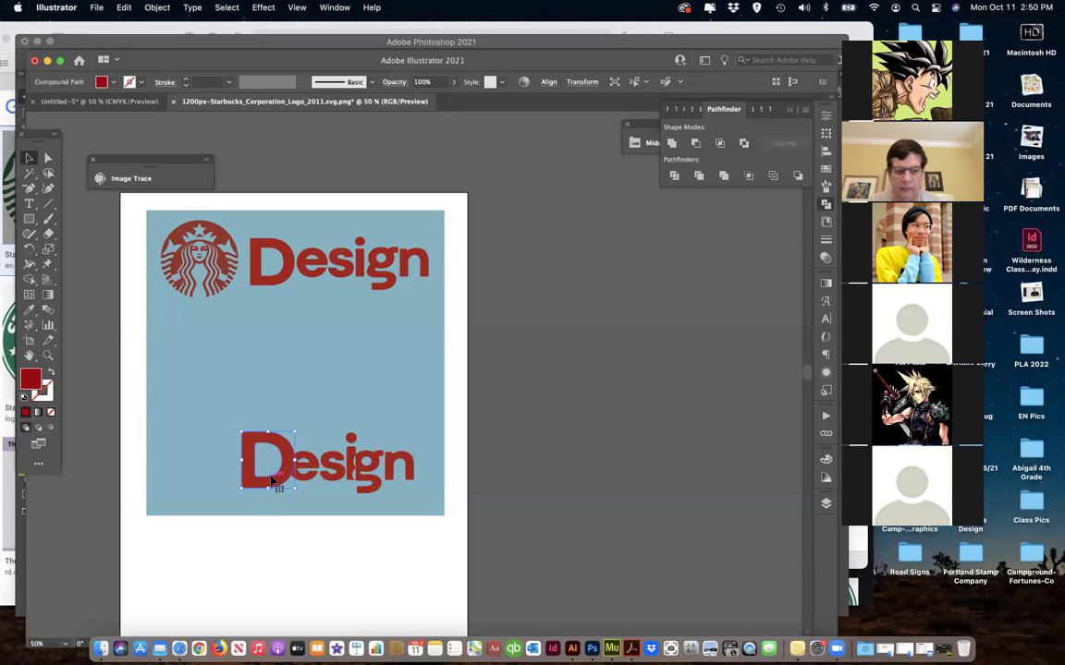
- Apply the Exclude shape mode to the overlapping outlined D and e, and deselect them
shift+click(304, 471)
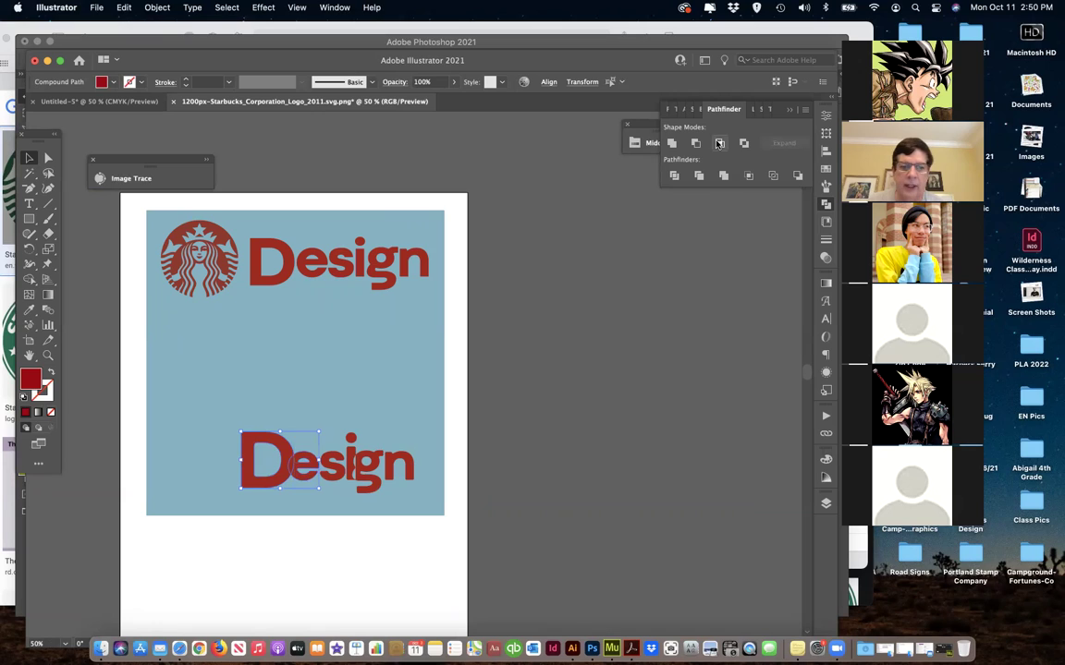
click(744, 143)
key(super+z)
key(super+g)
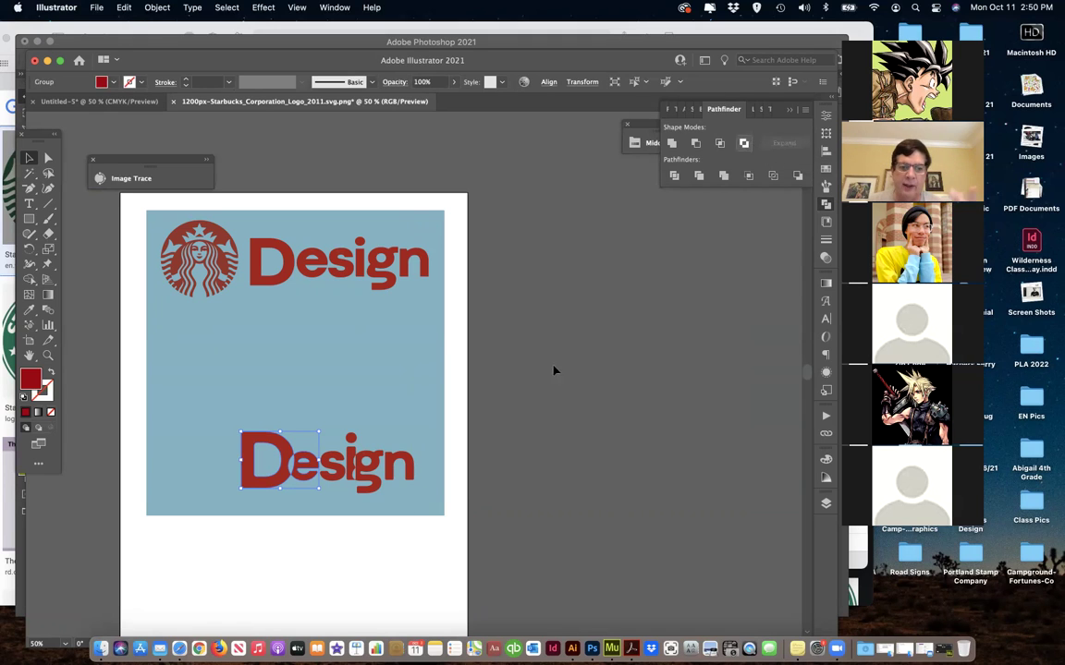
click(485, 492)
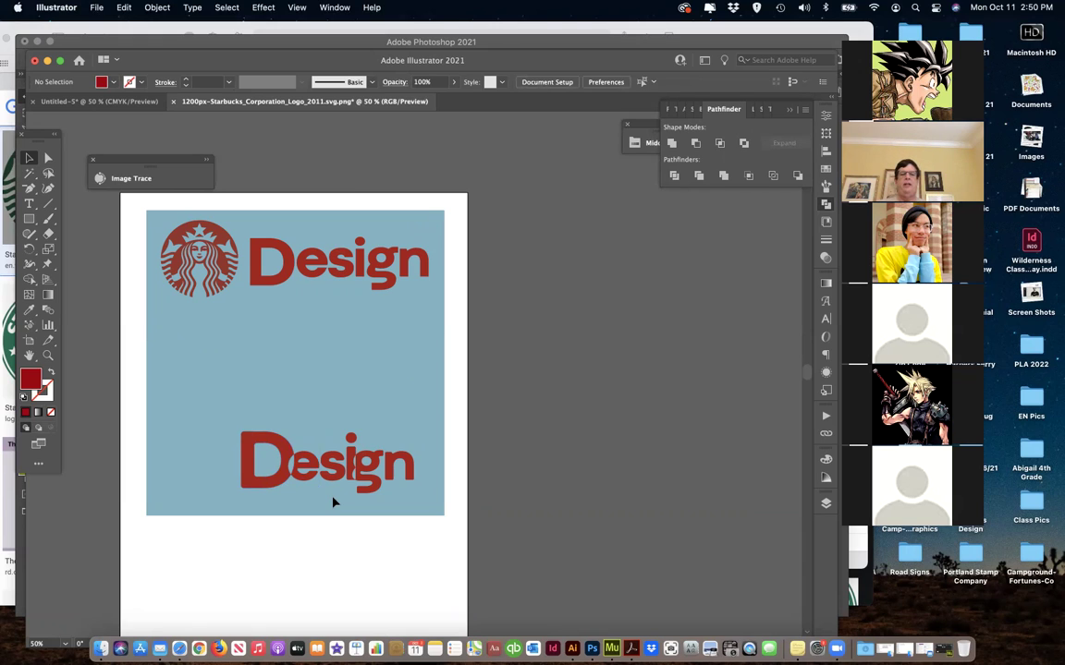
- Tighten the outlined lettering by shifting the ig group and the n slightly left, and deselect them
drag(340, 483, 374, 462)
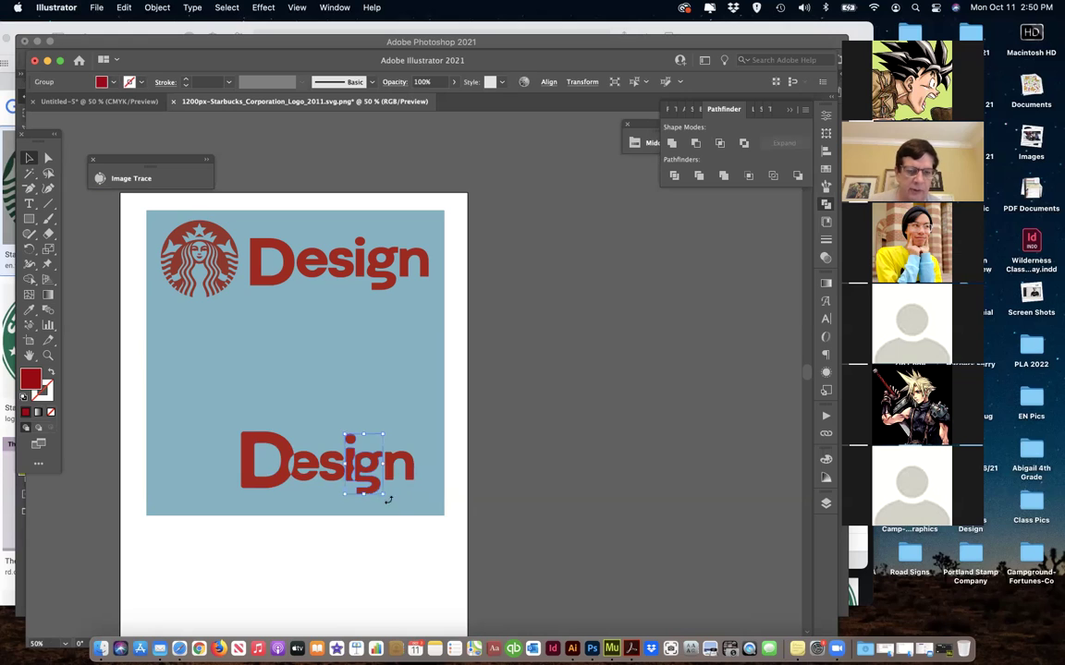
click(380, 518)
click(392, 478)
click(325, 539)
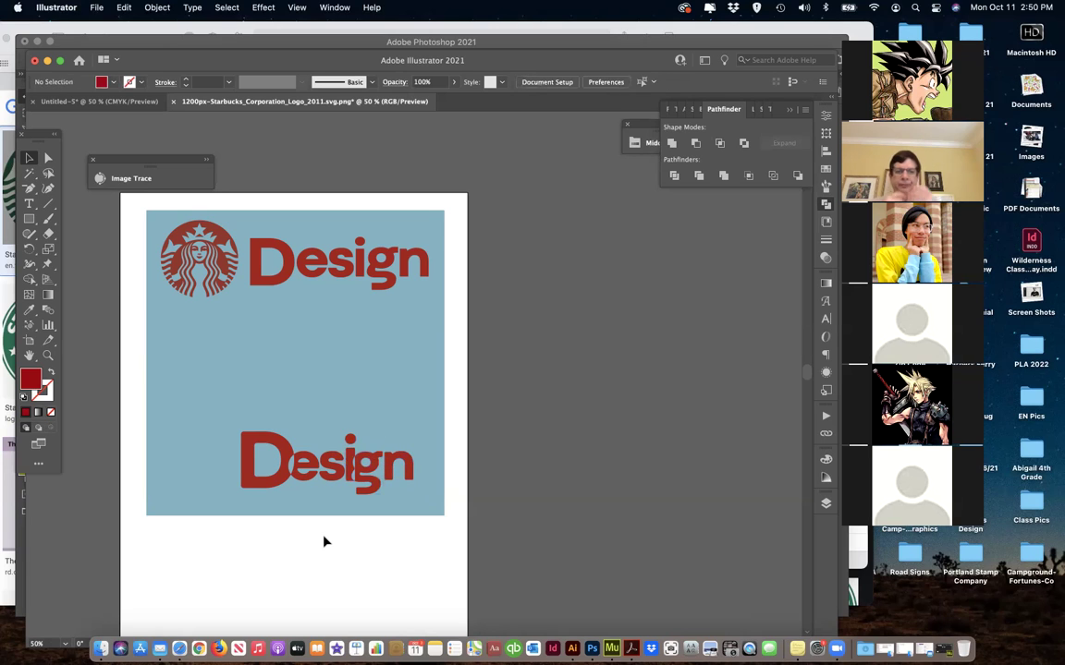
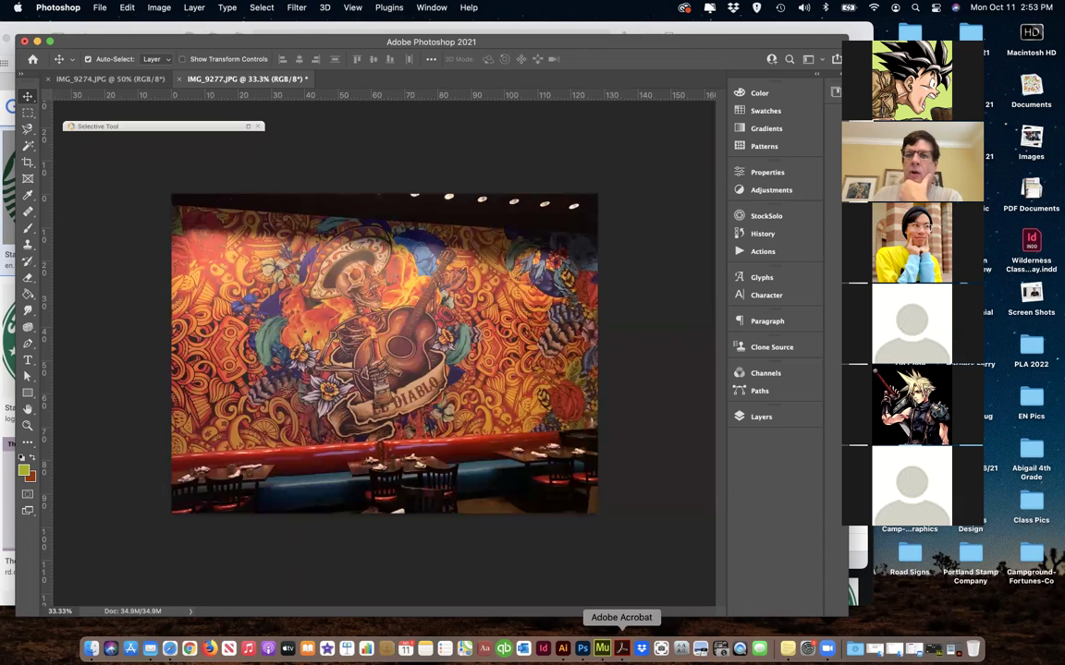
- Look over the installed apps in Creative Cloud and return to Photoshop
click(685, 8)
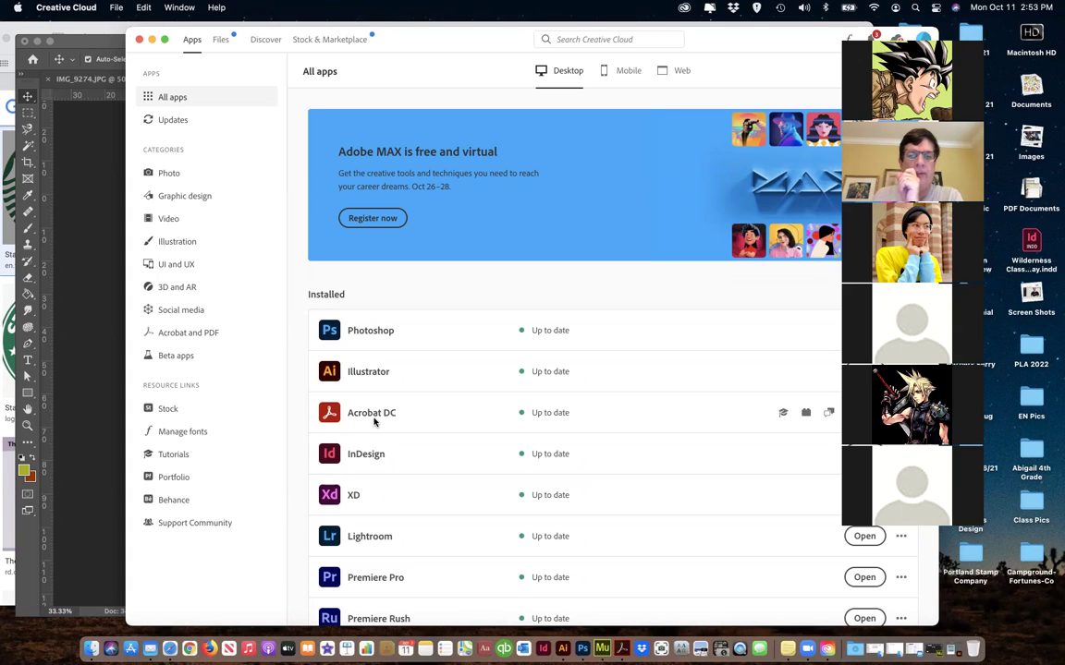
click(105, 268)
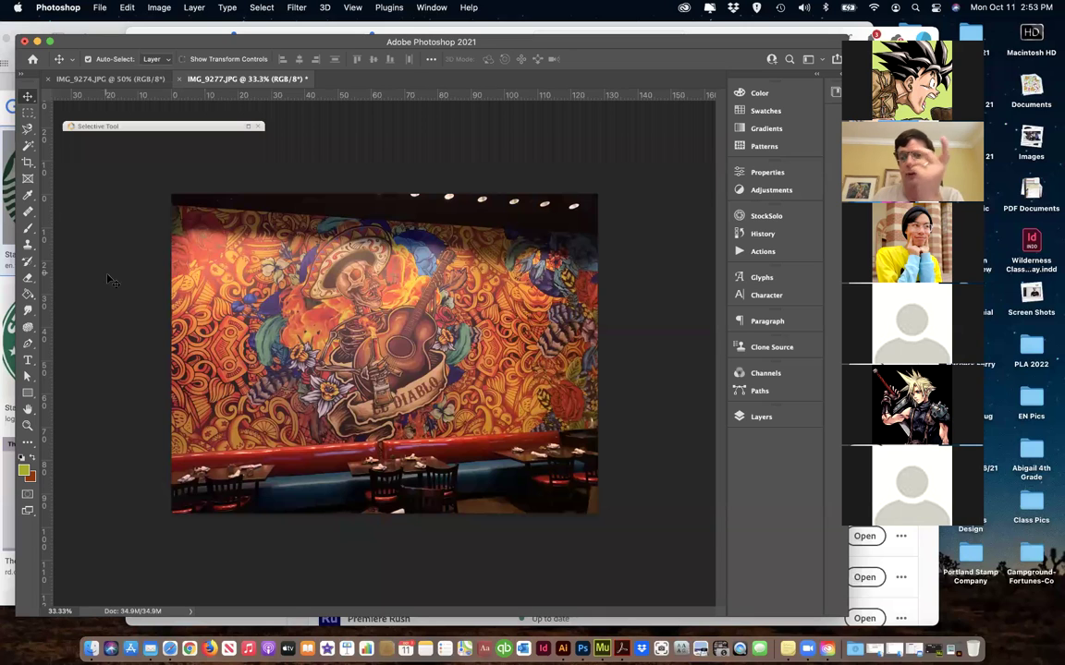
click(99, 7)
click(578, 450)
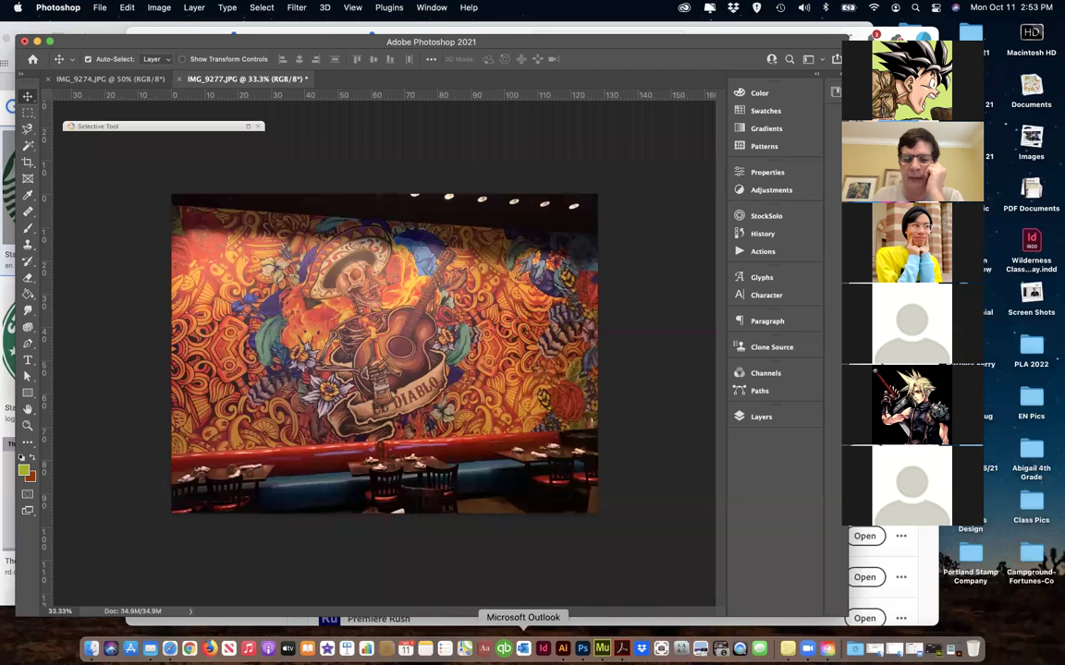
- Switch to Acrobat Pro DC and start creating a PDF from multiple files with the Combine Files option
click(621, 648)
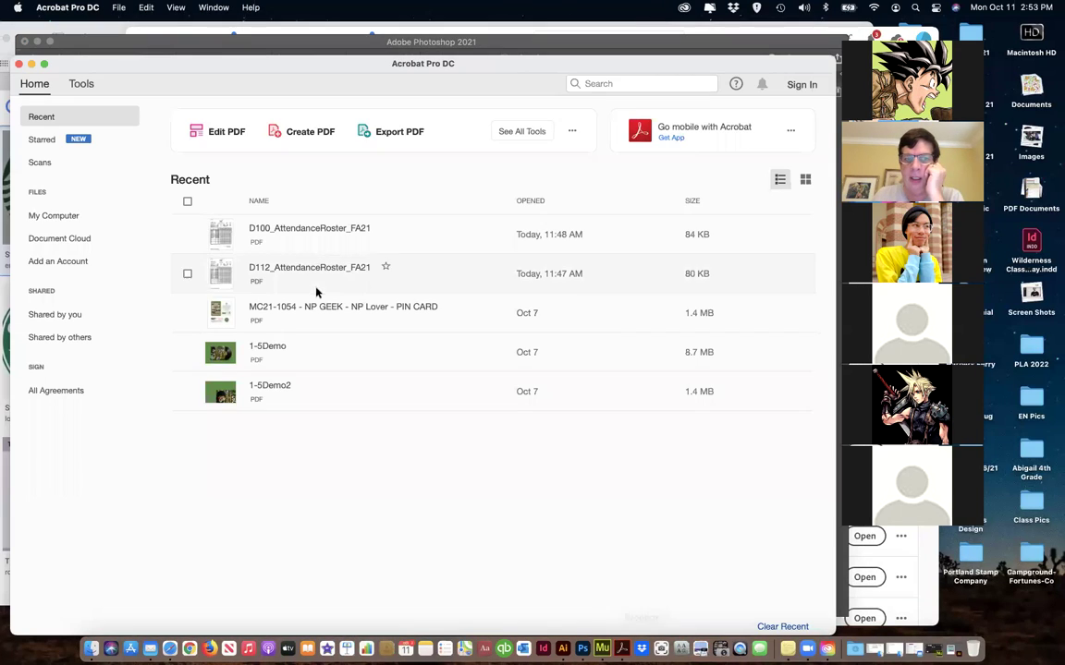
click(309, 132)
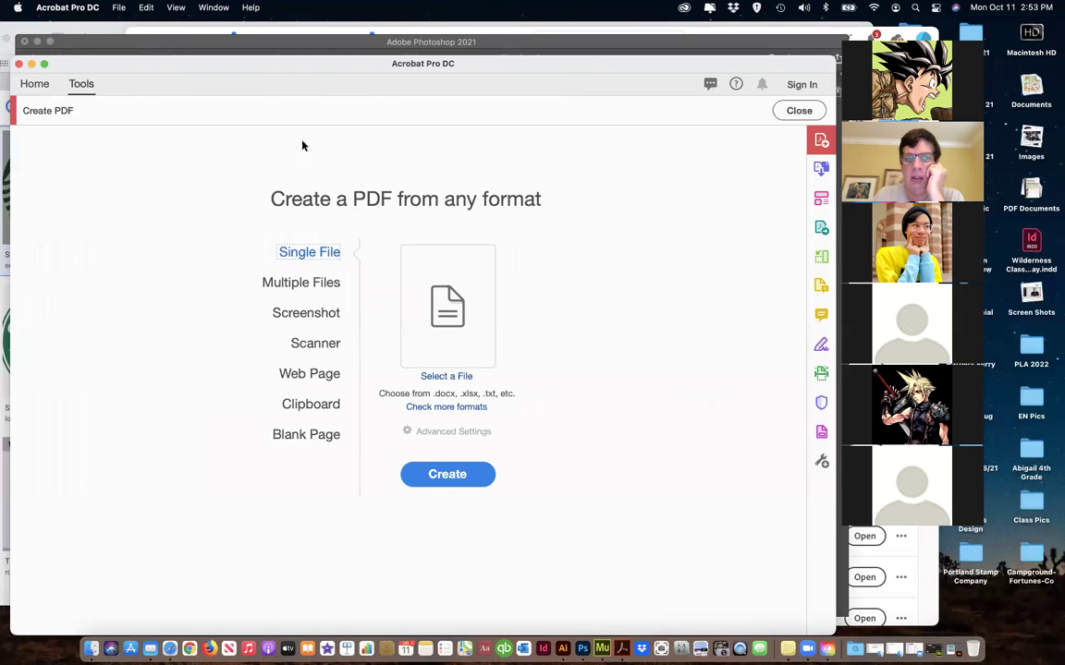
click(117, 12)
click(224, 275)
click(308, 285)
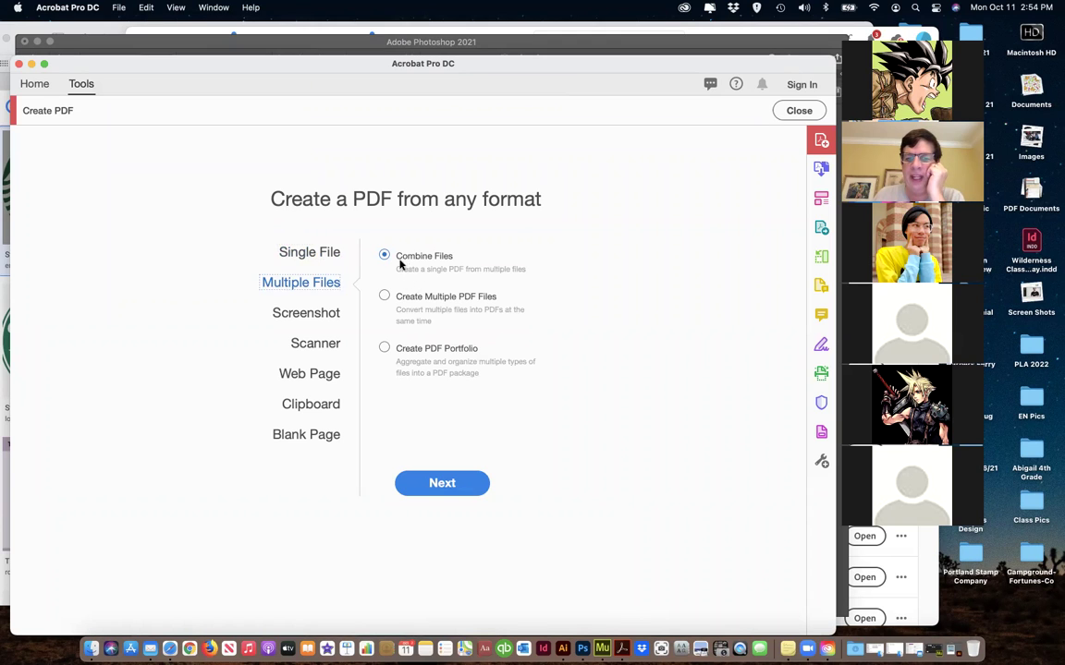
click(448, 481)
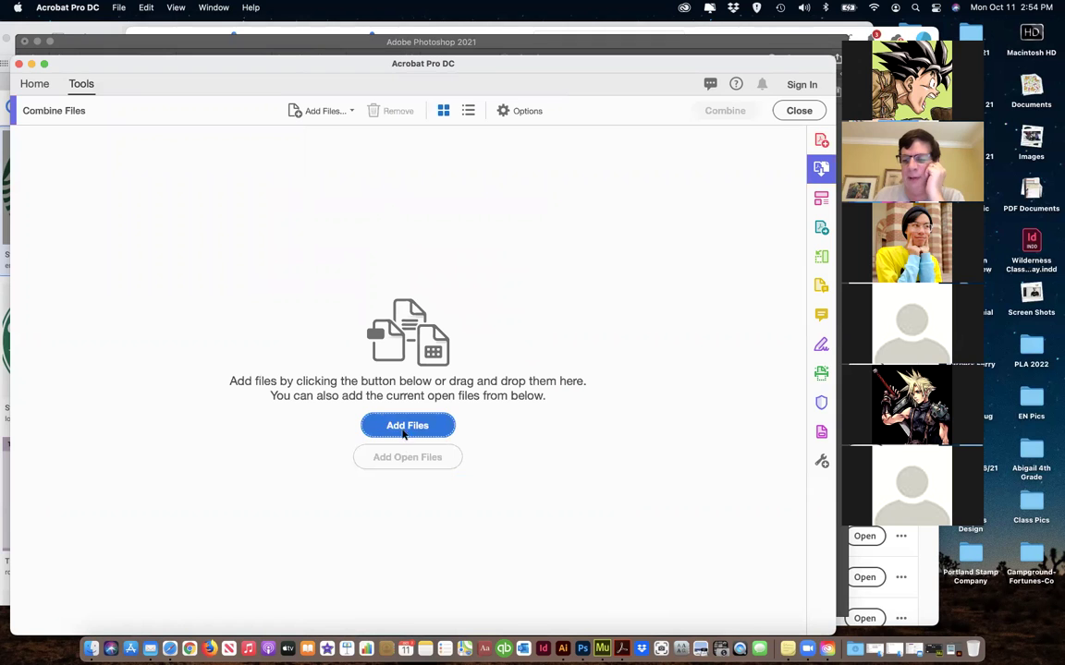
- Add IMG_9274.JPG, IMG_9277.JPG and IMG_6495.JPG from the Downloads folder to the files being combined
click(855, 647)
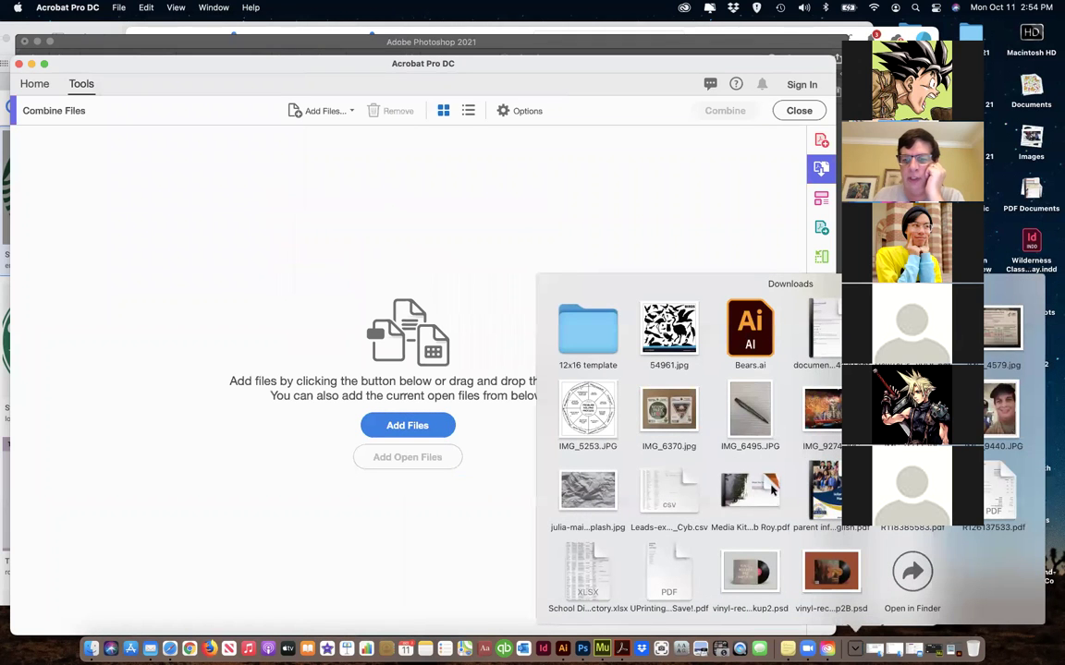
drag(738, 389, 332, 395)
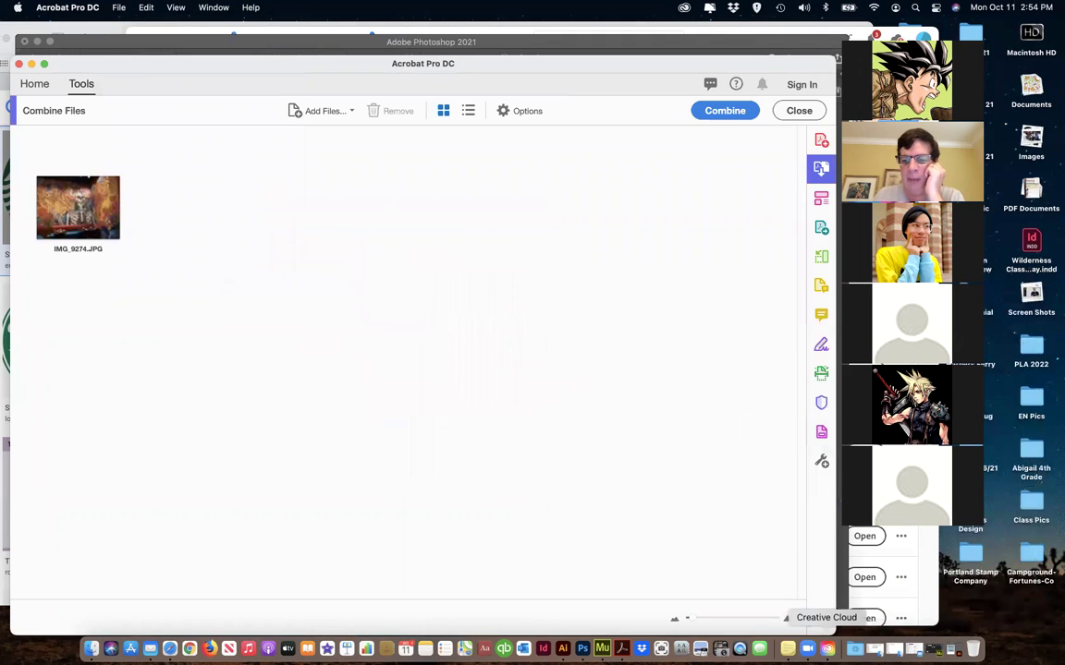
click(855, 648)
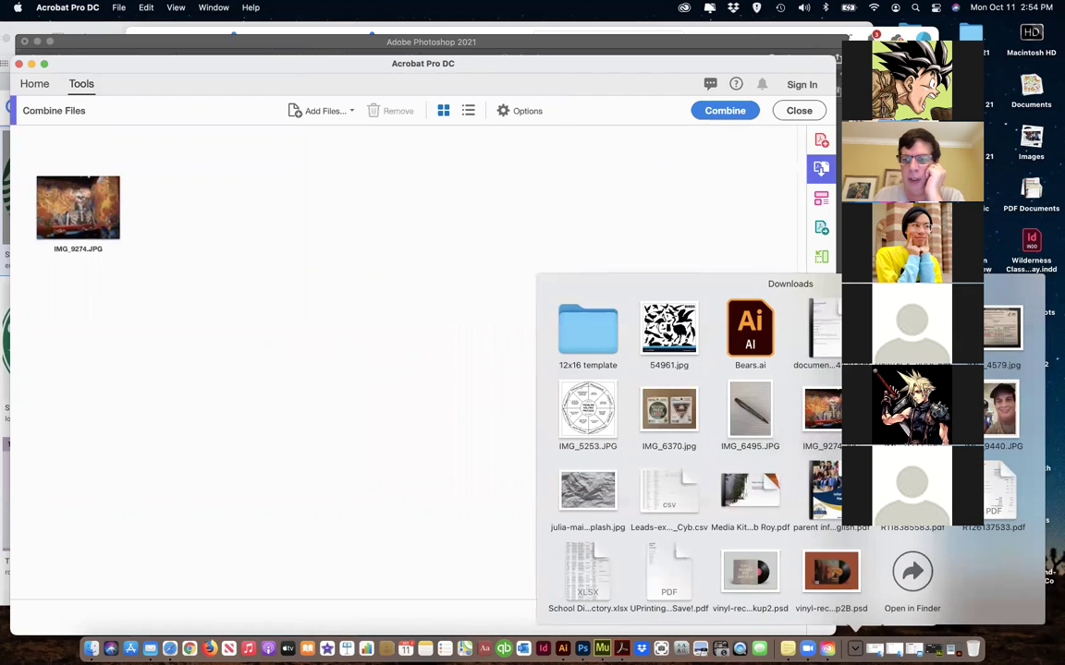
click(855, 648)
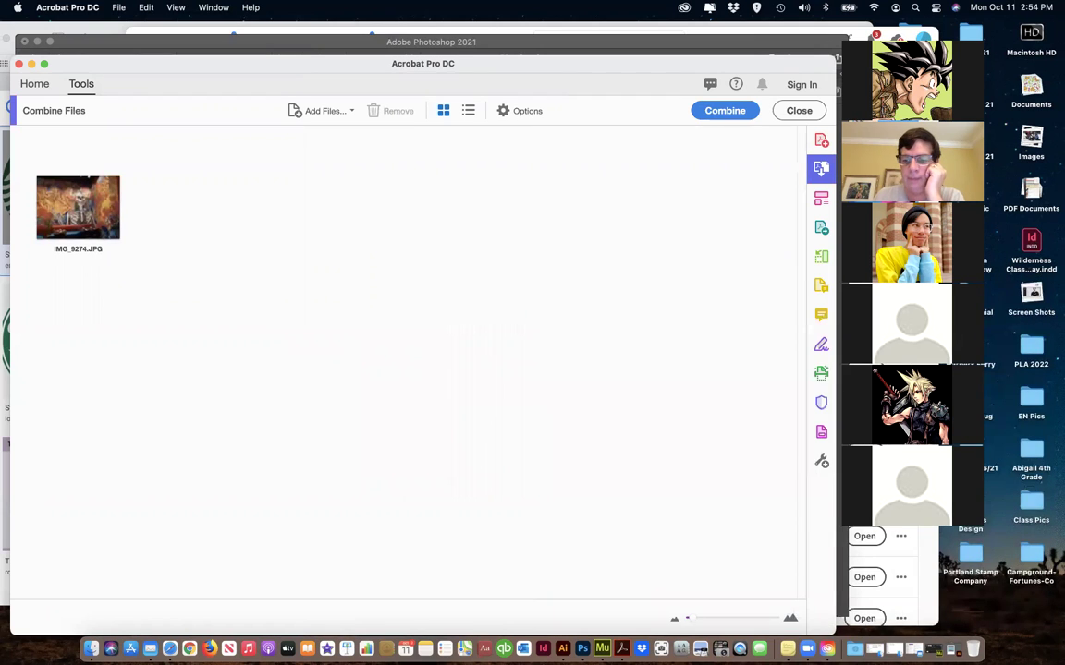
click(855, 648)
drag(493, 352, 360, 323)
click(855, 648)
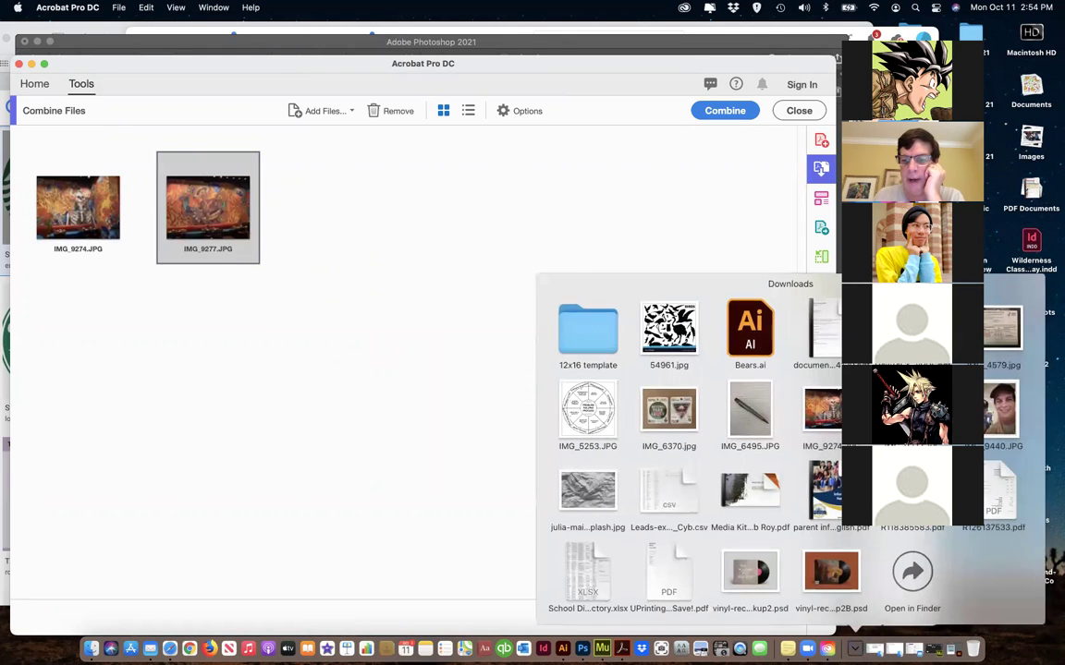
drag(643, 372, 453, 316)
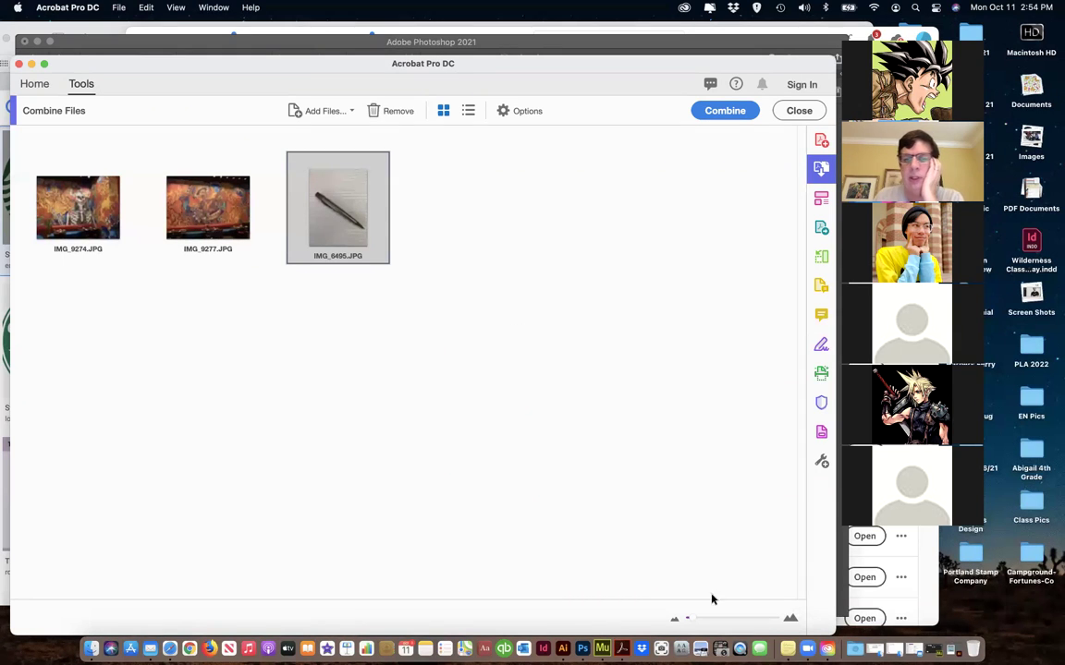
- Combine the three images into a single PDF, page through it, and return to the first page
click(724, 111)
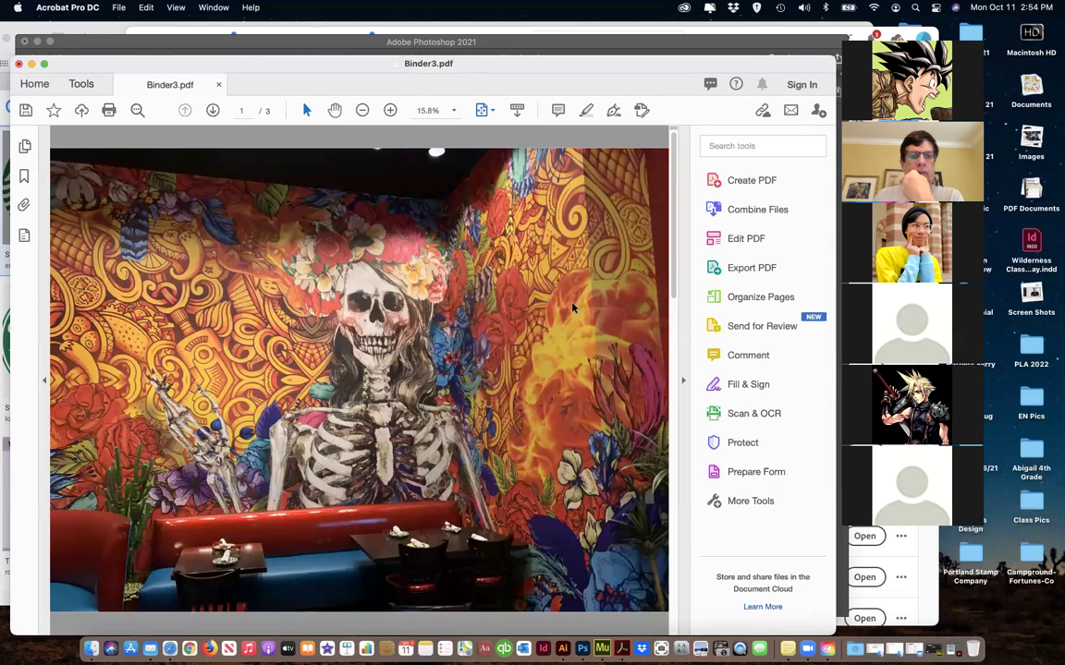
click(212, 111)
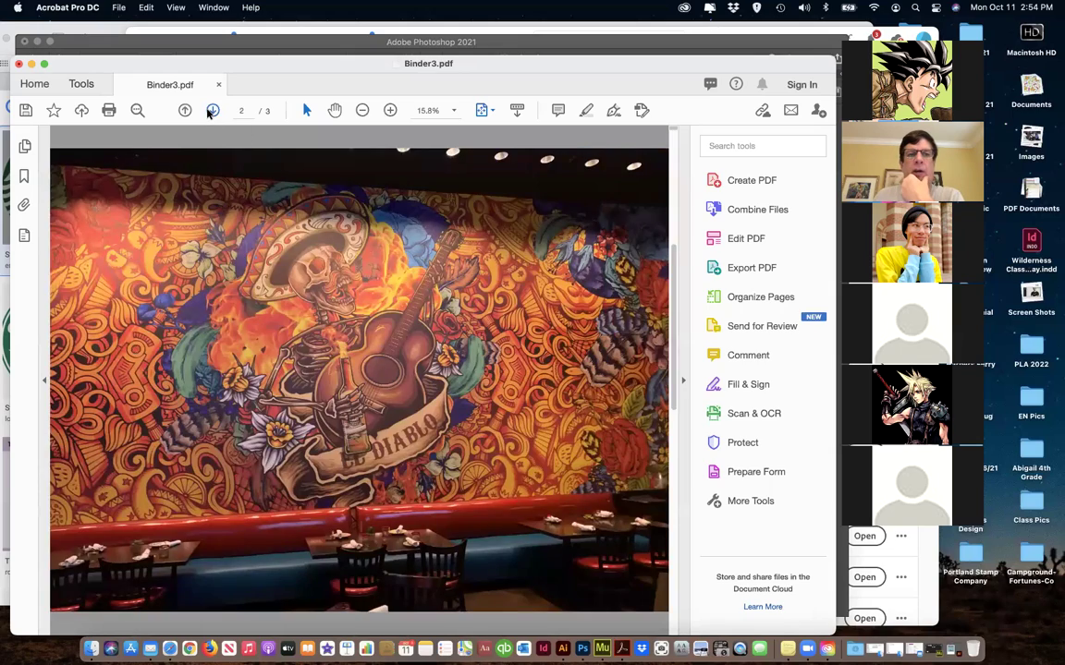
click(212, 111)
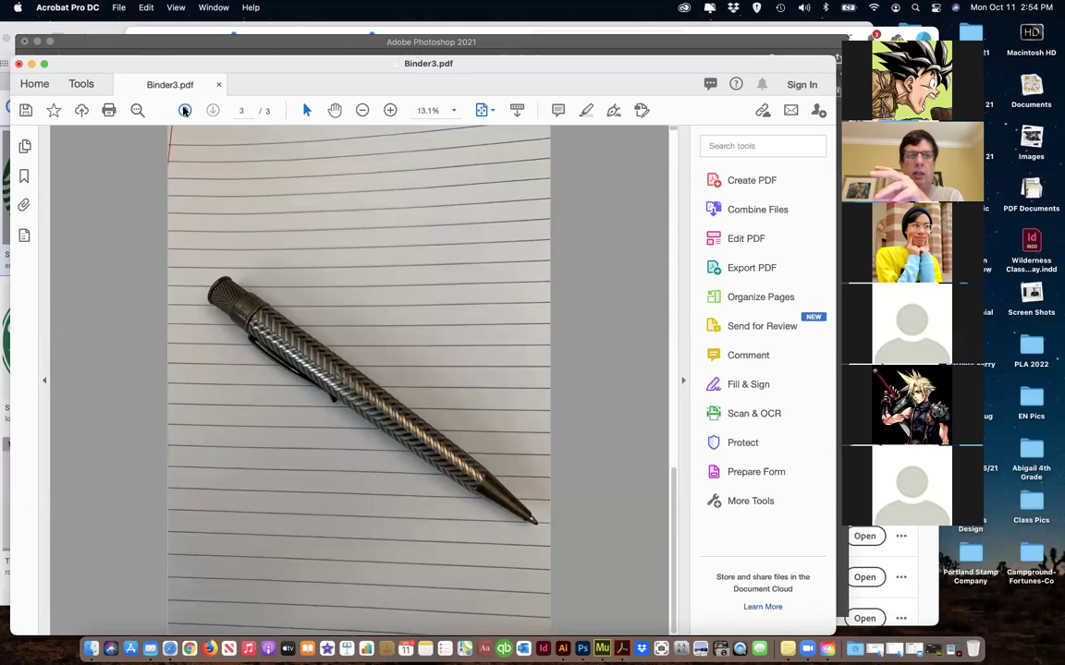
key(Home)
- Save the combined PDF to the Downloads folder under a name made of the author's first initial, surname and "Mon", joined by underscores
click(118, 7)
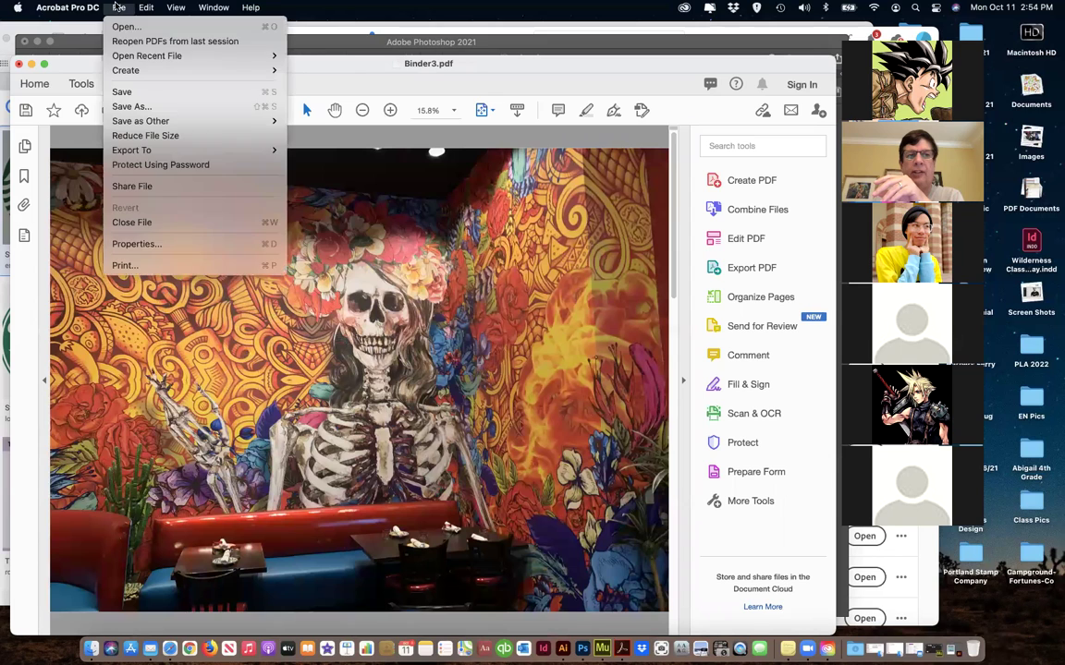
click(120, 90)
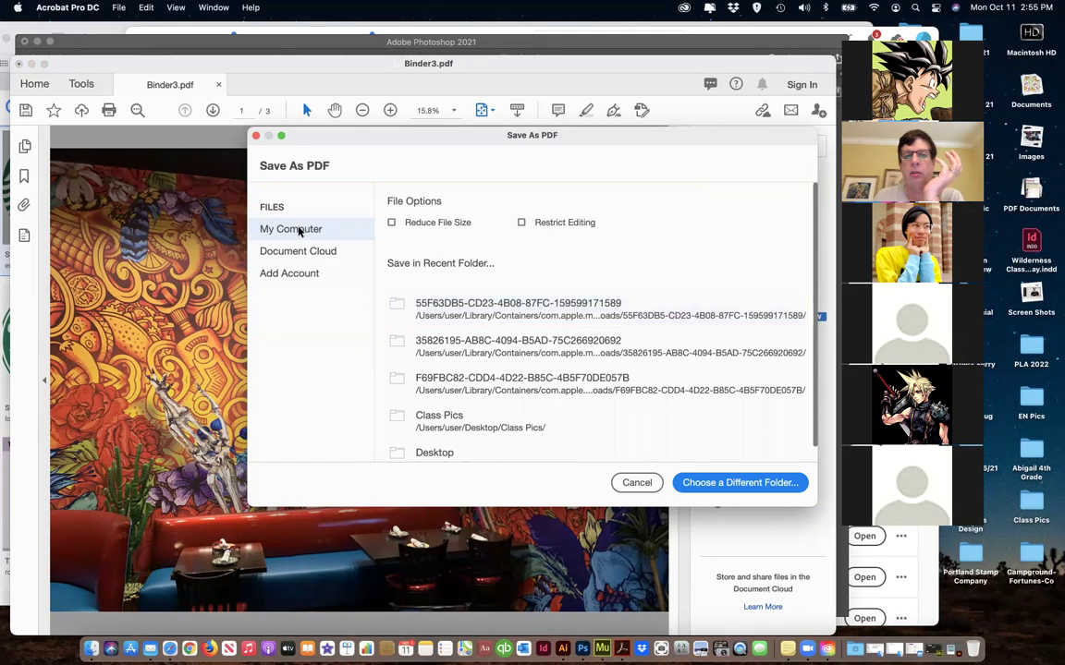
click(433, 453)
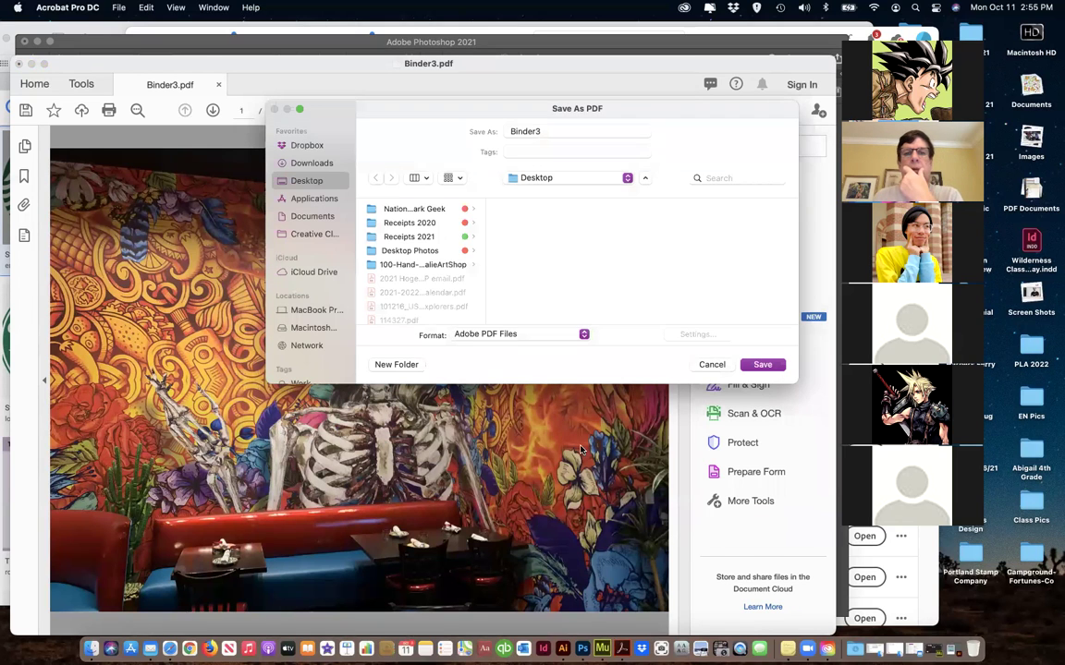
click(307, 163)
click(553, 131)
drag(553, 132, 464, 130)
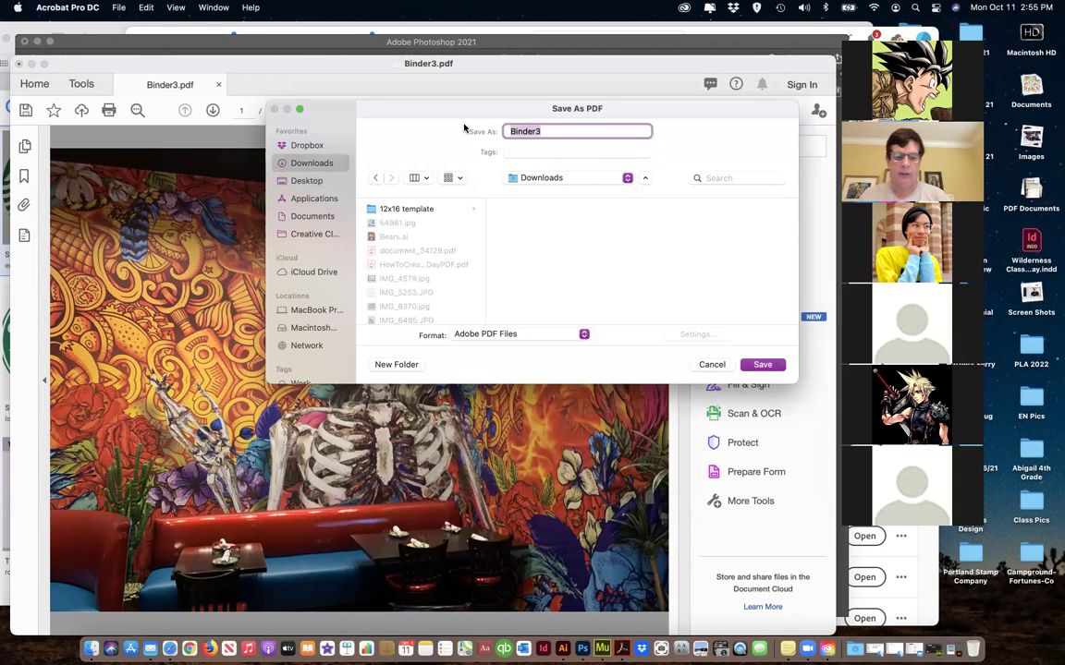
text(Diabolo)
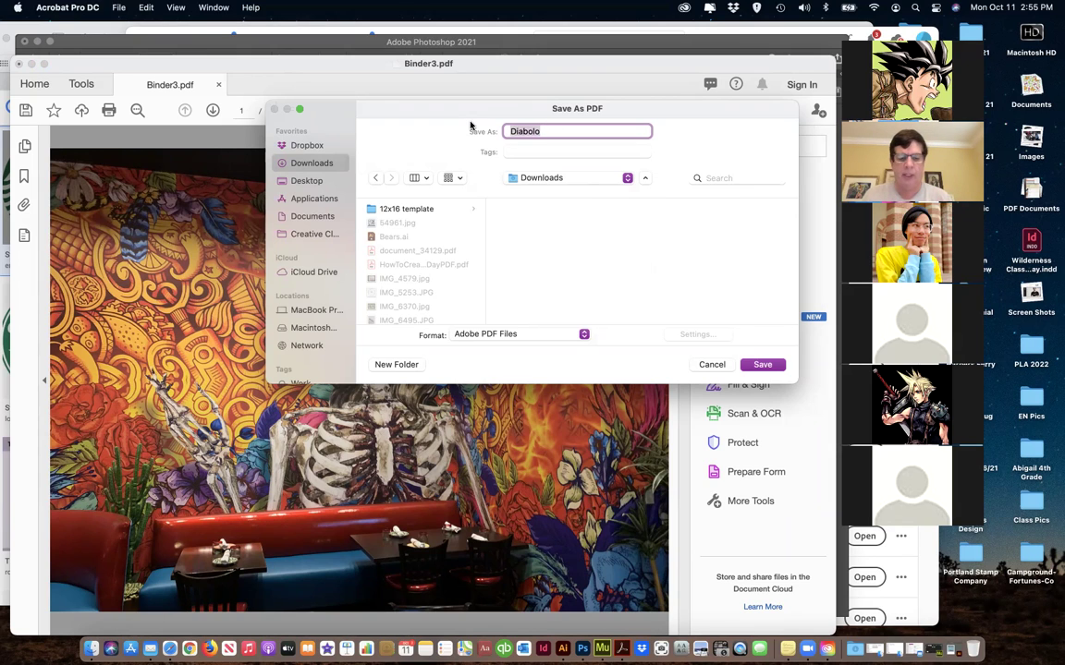
text(D_Gross_Mon)
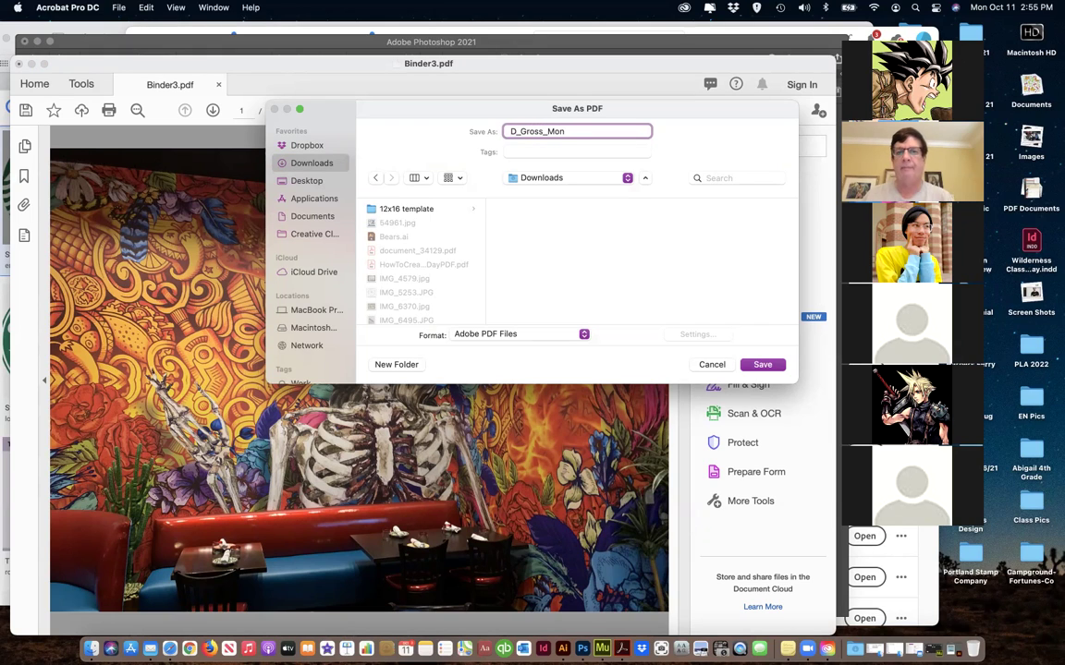
click(760, 365)
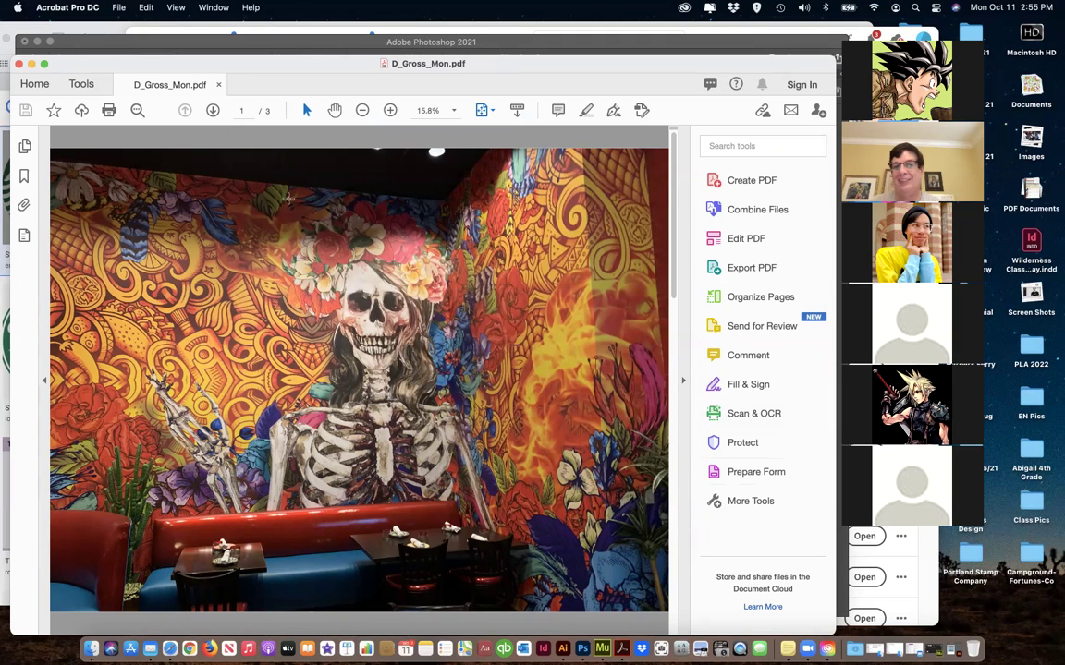
- Page through the saved three-page PDF to its last page and return to the first page
click(212, 110)
click(213, 110)
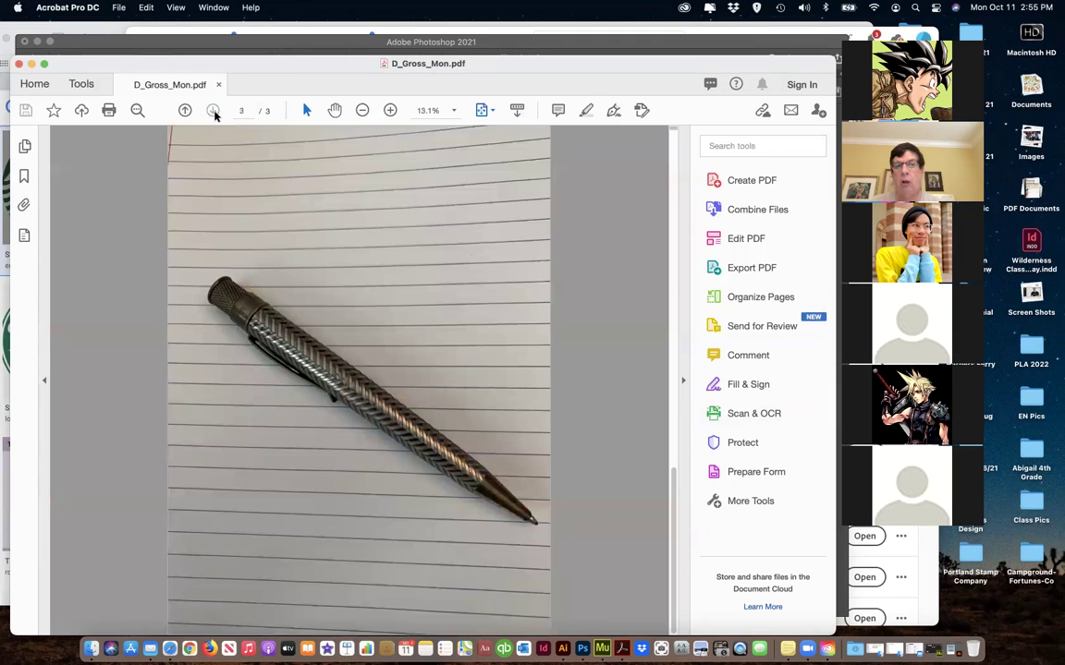
click(185, 110)
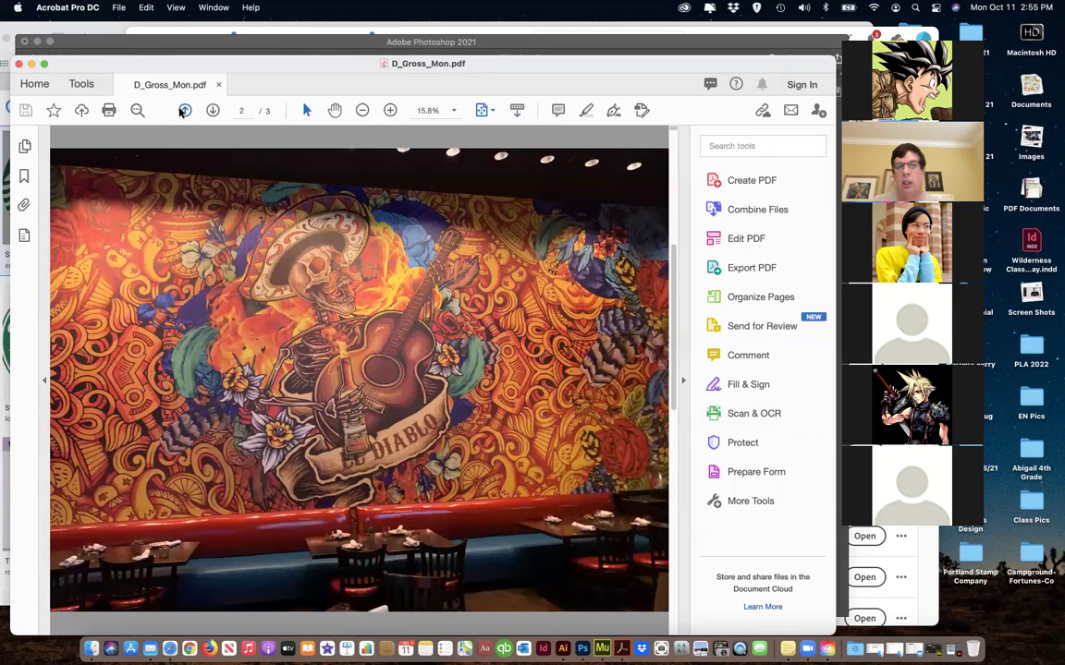
click(184, 110)
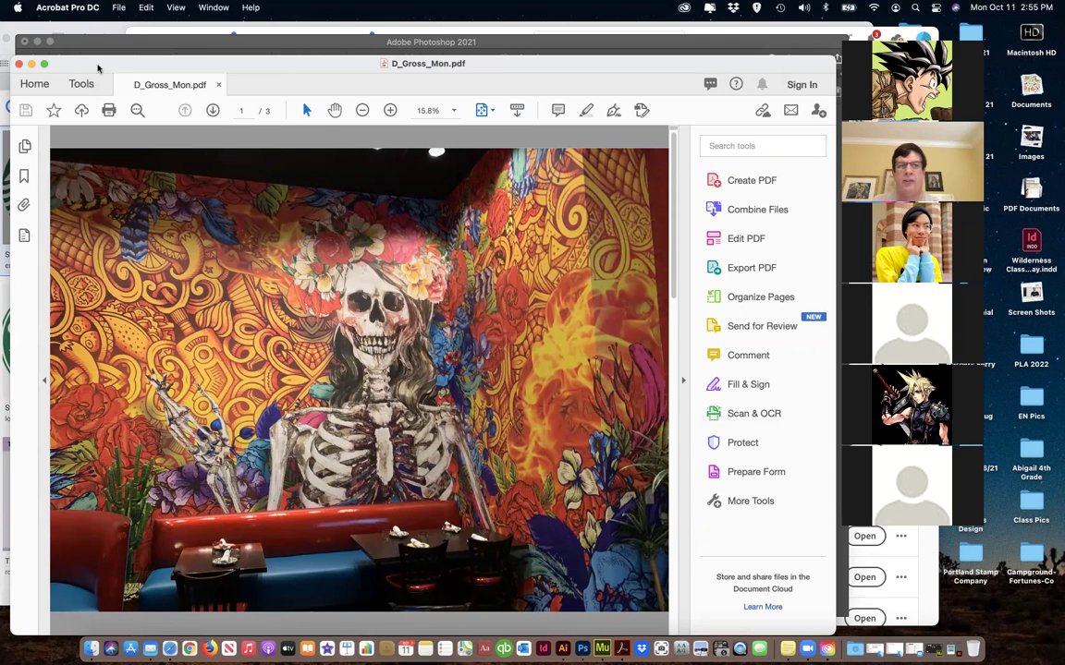
- Close the PDF and, in Photoshop, close IMG_9277.JPG without saving its changes and IMG_9274.JPG
mouse_move(92, 74)
mouse_down()
mouse_move(96, 58)
mouse_move(91, 71)
mouse_up()
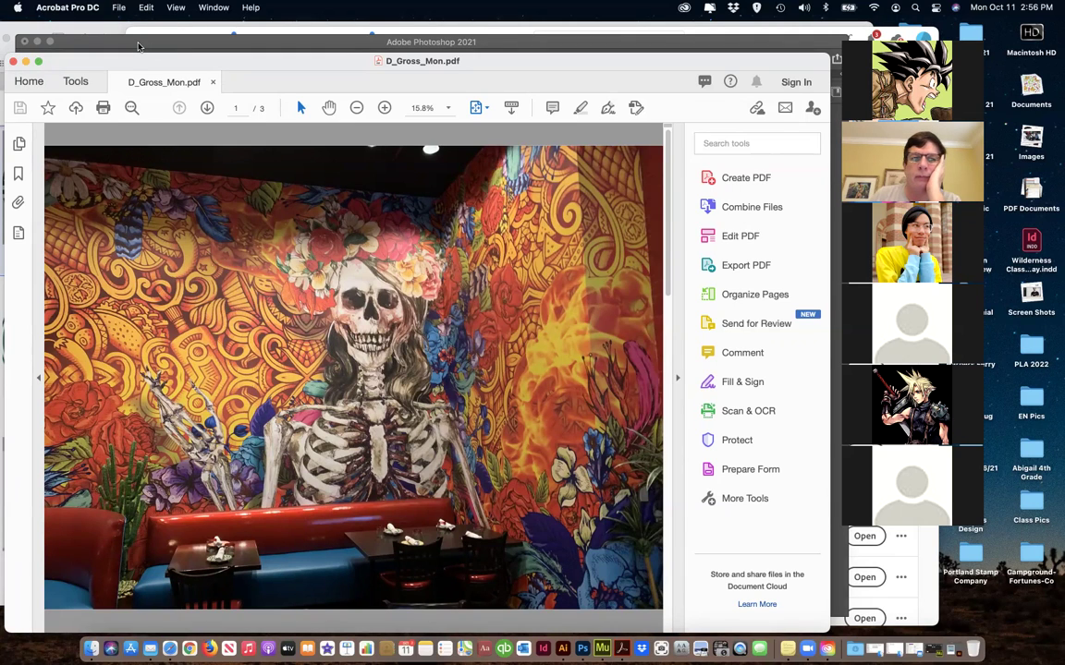
click(14, 62)
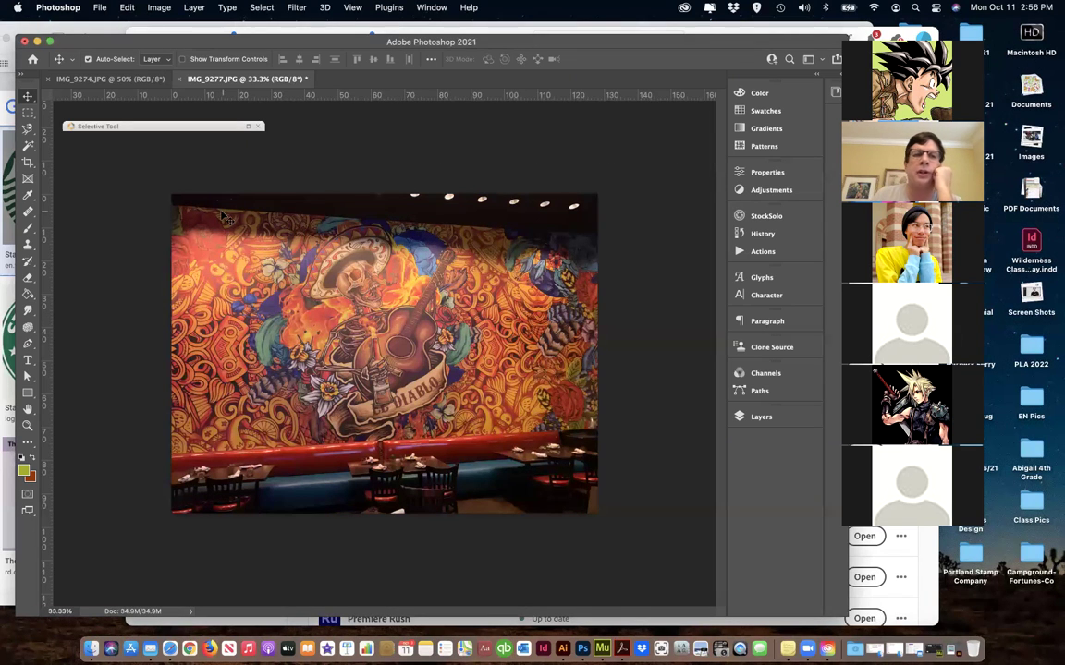
click(180, 80)
click(517, 263)
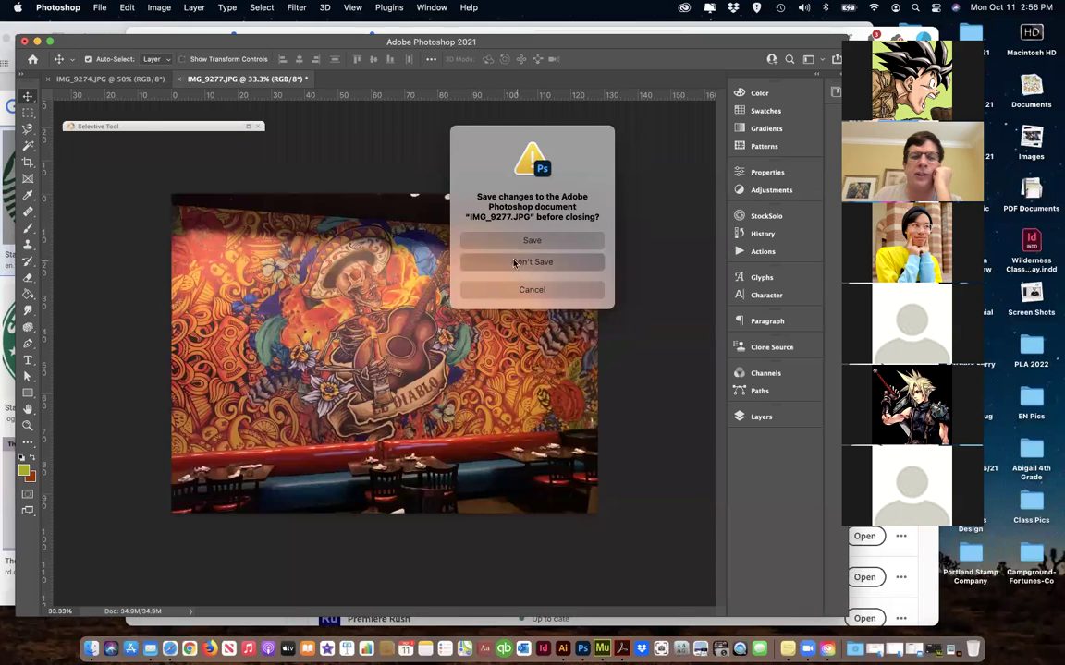
click(49, 80)
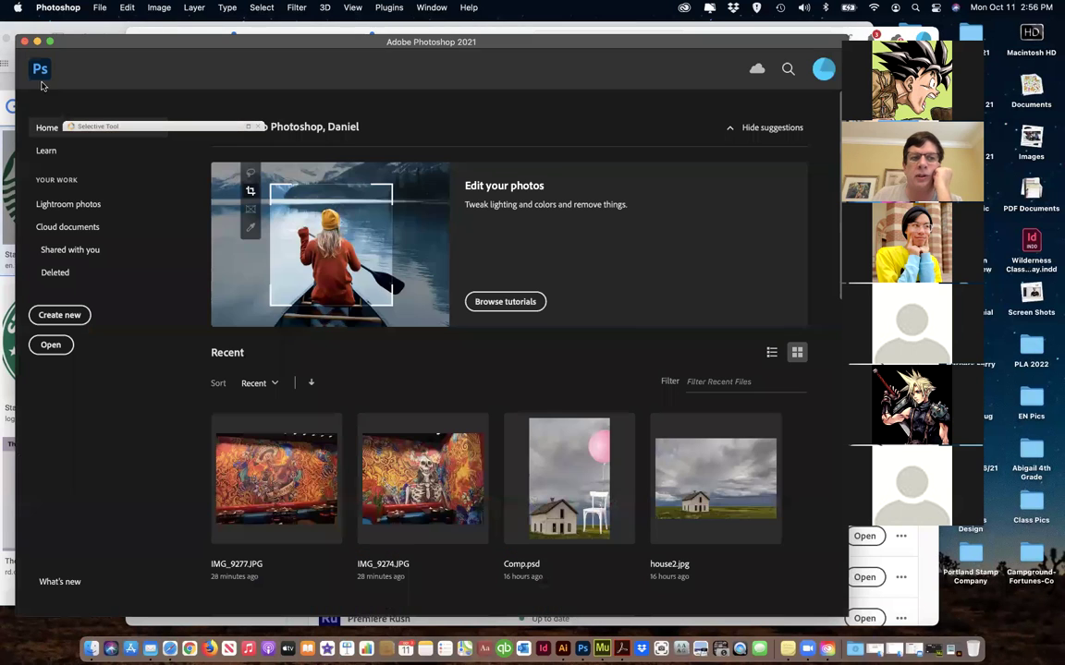